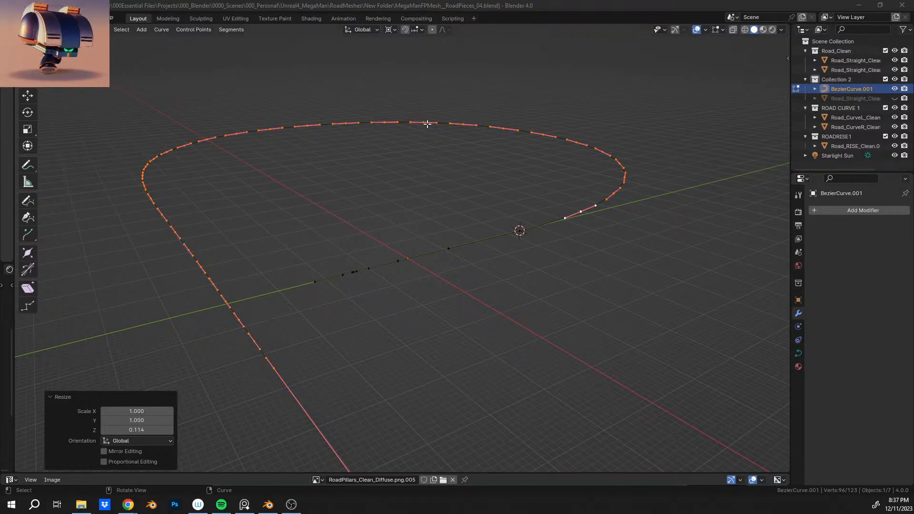
Step: Leave local view to show the road and pillars together with the Bezier curve
{"action": "middle_click_drag", "start_coordinate": [388, 153], "coordinate": [418, 244]}
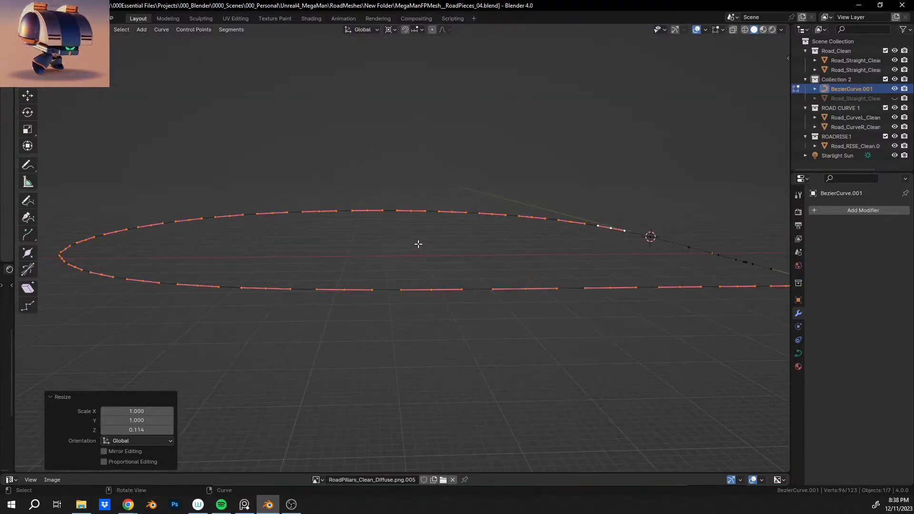
{"action": "key", "text": "KP_Divide"}
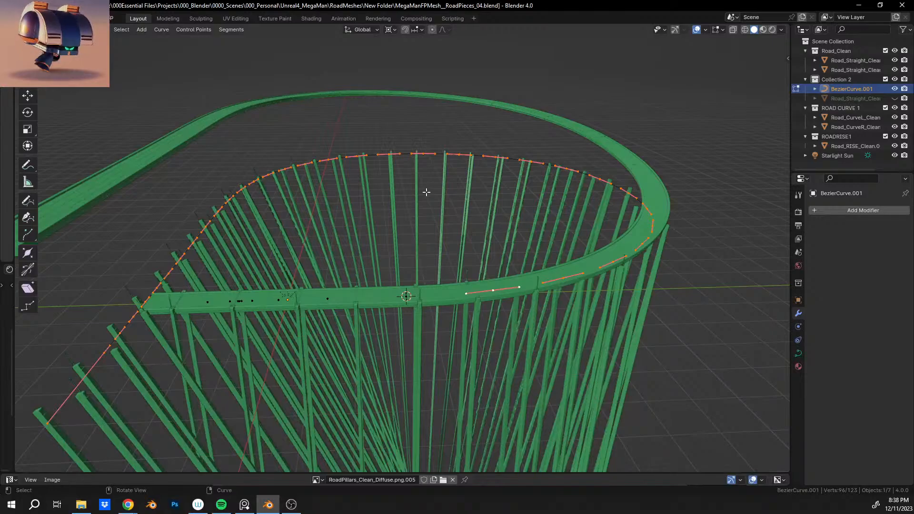
{"action": "middle_click_drag", "start_coordinate": [426, 192], "coordinate": [333, 207]}
{"action": "scroll", "coordinate": [414, 209], "scroll_direction": "up", "scroll_amount": 1}
{"action": "mouse_move", "coordinate": [616, 225]}
{"action": "middle_mouse_down", "text": "shift"}
{"action": "mouse_move", "coordinate": [408, 220]}
{"action": "mouse_move", "coordinate": [540, 221]}
{"action": "mouse_move", "coordinate": [396, 238]}
{"action": "middle_mouse_up", "text": "shift"}
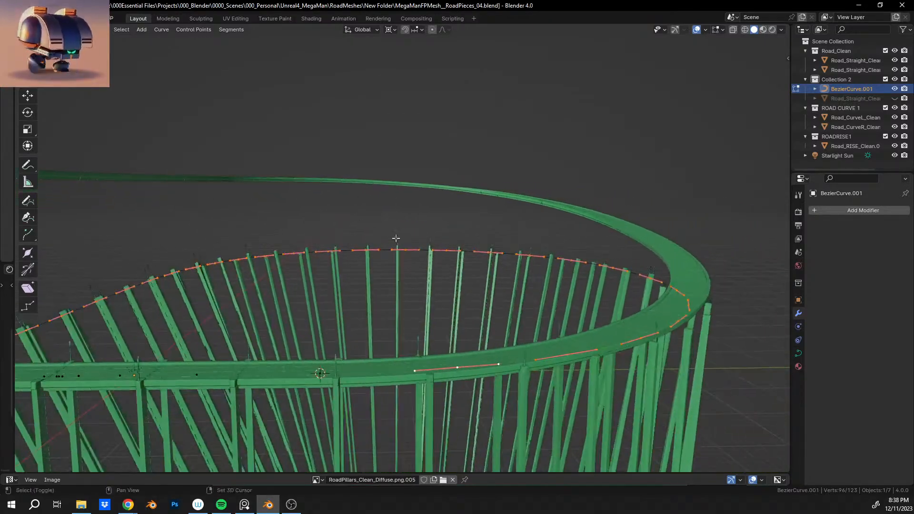
Step: Examine the road surface and its banking around the bend in relation to the pillar curve
{"action": "middle_click_drag", "start_coordinate": [512, 224], "coordinate": [390, 209], "text": "shift"}
{"action": "middle_click_drag", "start_coordinate": [470, 204], "coordinate": [401, 205], "text": "shift"}
{"action": "scroll", "coordinate": [402, 204], "scroll_direction": "up", "scroll_amount": 1}
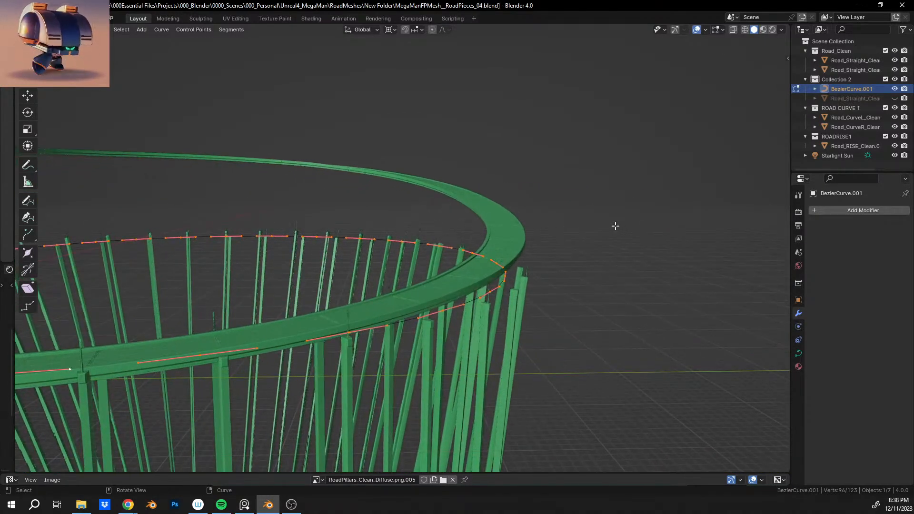
{"action": "scroll", "coordinate": [614, 224], "scroll_direction": "up", "scroll_amount": 2}
{"action": "middle_click_drag", "start_coordinate": [614, 224], "coordinate": [520, 234]}
{"action": "scroll", "coordinate": [563, 212], "scroll_direction": "down", "scroll_amount": 3}
{"action": "middle_click_drag", "start_coordinate": [563, 212], "coordinate": [406, 269], "text": "shift"}
{"action": "scroll", "coordinate": [438, 231], "scroll_direction": "up", "scroll_amount": 3}
{"action": "scroll", "coordinate": [416, 249], "scroll_direction": "up", "scroll_amount": 3}
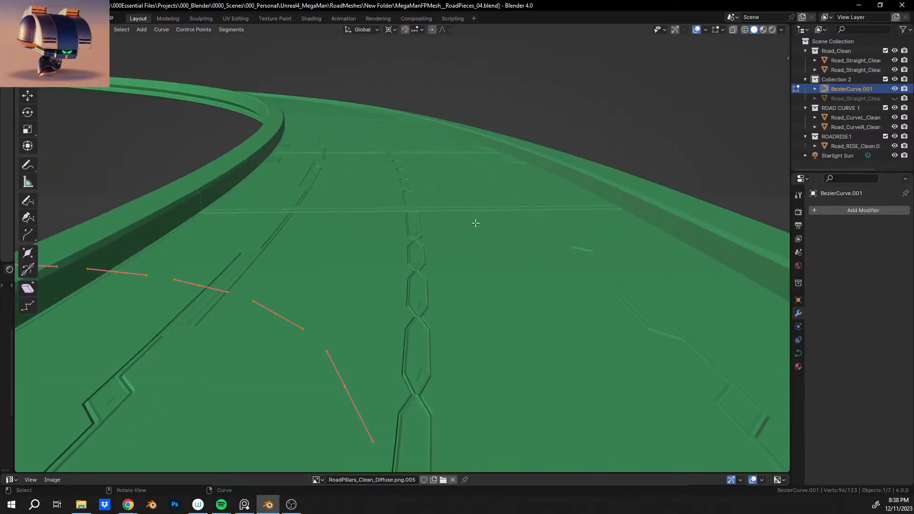
{"action": "middle_click_drag", "start_coordinate": [473, 220], "coordinate": [469, 228]}
{"action": "middle_click_drag", "start_coordinate": [458, 285], "coordinate": [449, 305]}
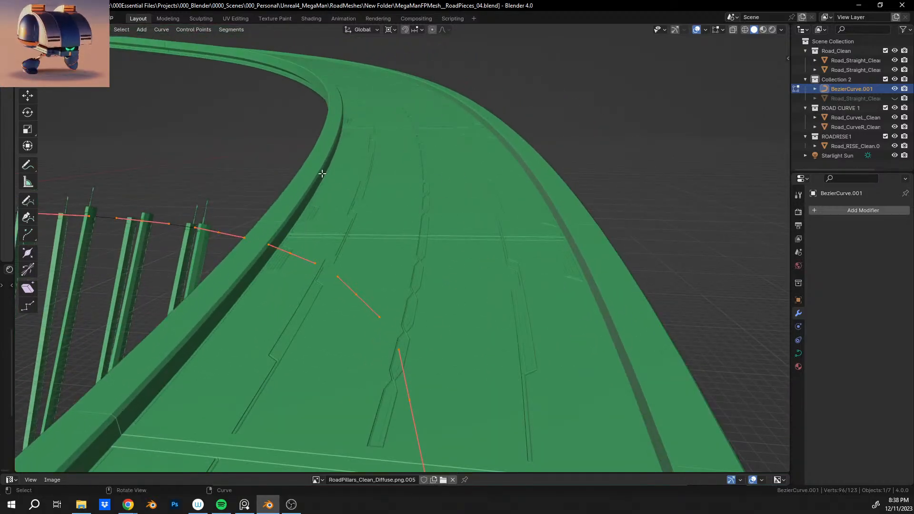
{"action": "middle_click_drag", "start_coordinate": [473, 162], "coordinate": [469, 313]}
{"action": "middle_click_drag", "start_coordinate": [415, 209], "coordinate": [406, 285]}
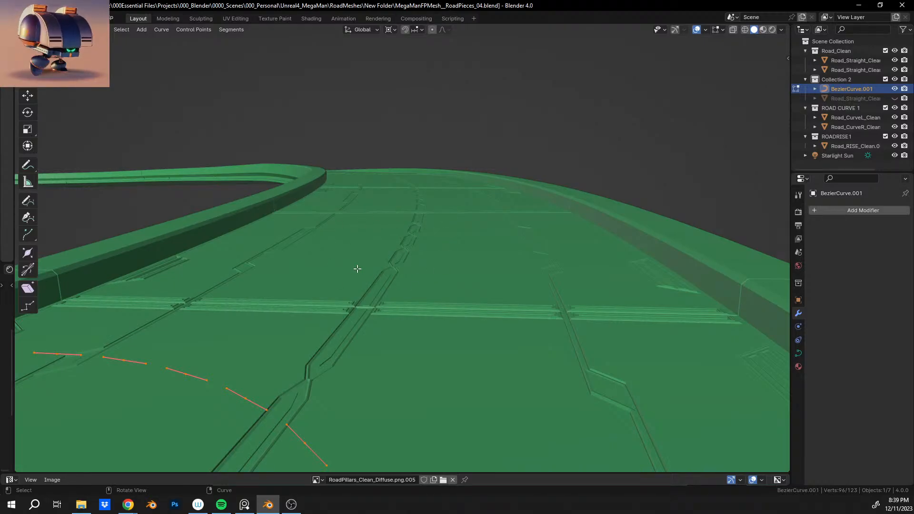
{"action": "middle_click_drag", "start_coordinate": [357, 269], "coordinate": [426, 324]}
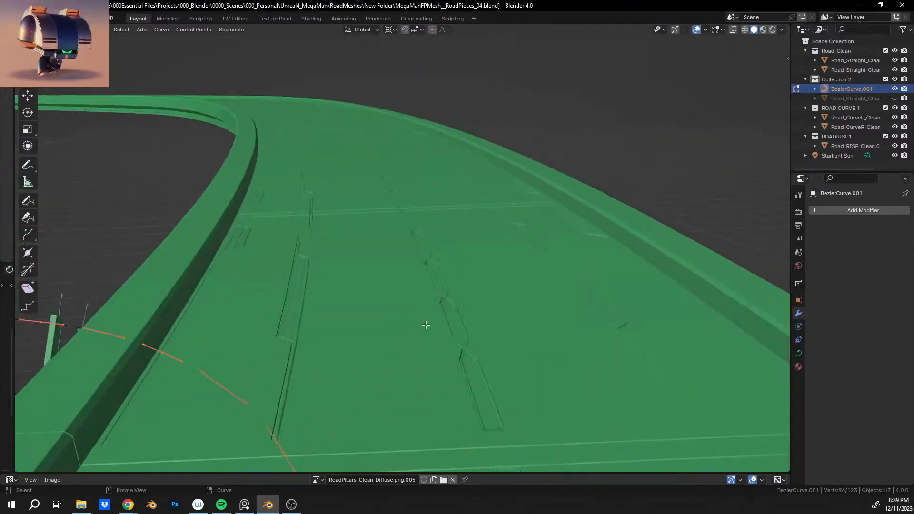
Step: Examine how the pillars lean along the curve and how they line up with the road edges
{"action": "scroll", "coordinate": [426, 325], "scroll_direction": "down", "scroll_amount": 15}
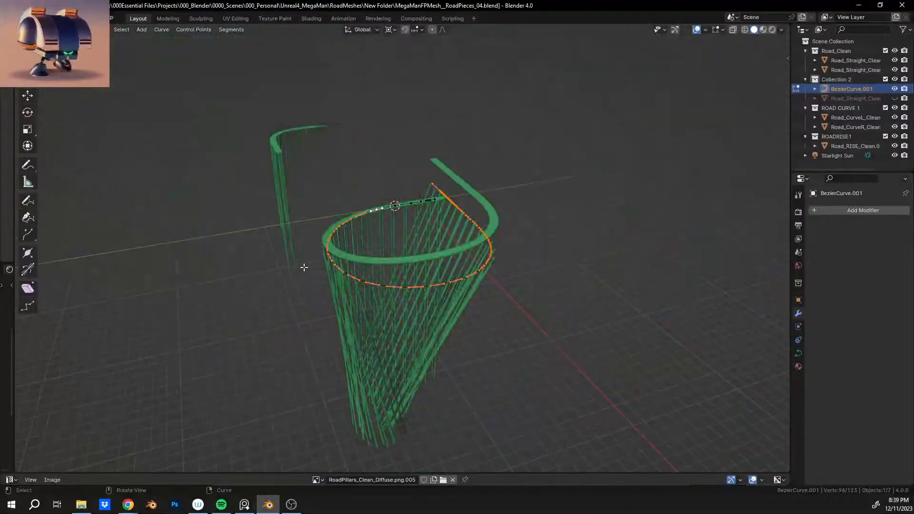
{"action": "scroll", "coordinate": [304, 267], "scroll_direction": "up", "scroll_amount": 8}
{"action": "scroll", "coordinate": [326, 309], "scroll_direction": "down", "scroll_amount": 3}
{"action": "scroll", "coordinate": [327, 312], "scroll_direction": "up", "scroll_amount": 2}
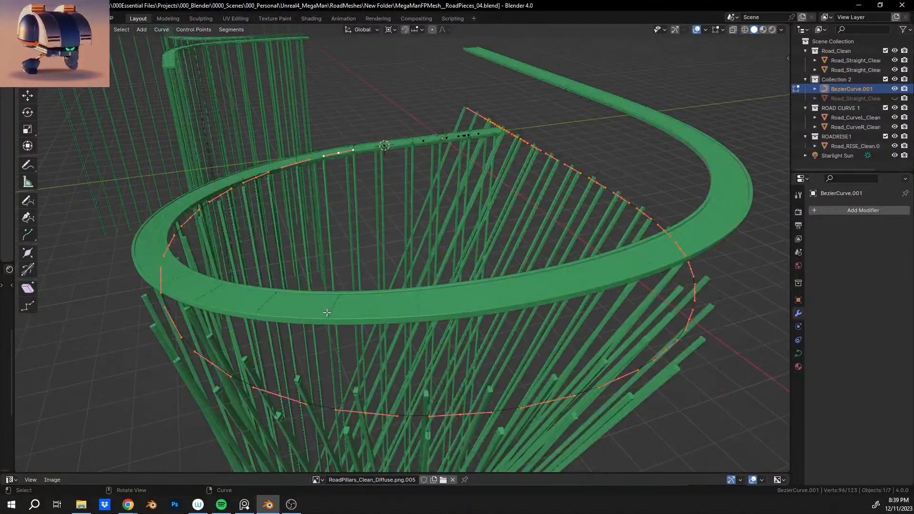
{"action": "middle_click_drag", "start_coordinate": [326, 313], "coordinate": [489, 298]}
{"action": "scroll", "coordinate": [489, 298], "scroll_direction": "down", "scroll_amount": 4}
{"action": "middle_click_drag", "start_coordinate": [158, 357], "coordinate": [464, 247], "text": "shift"}
{"action": "scroll", "coordinate": [461, 220], "scroll_direction": "up", "scroll_amount": 5}
{"action": "middle_click_drag", "start_coordinate": [322, 247], "coordinate": [466, 277]}
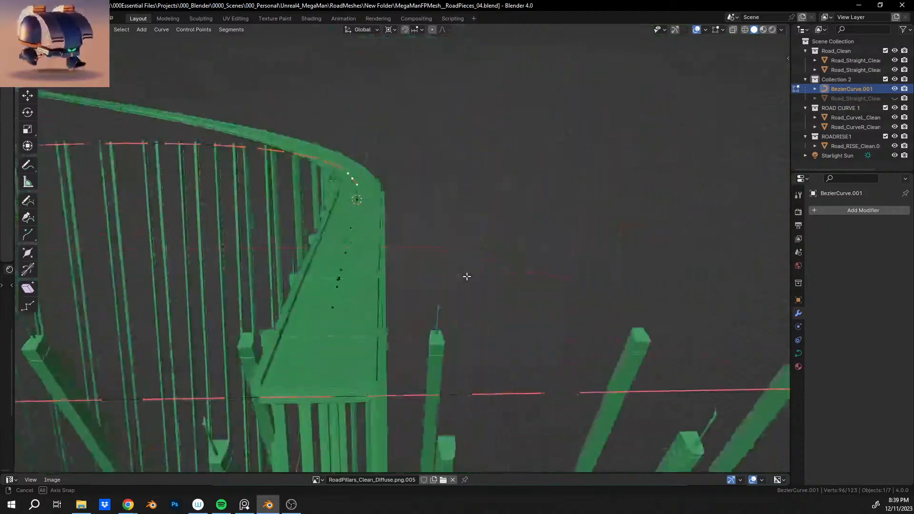
{"action": "middle_click_drag", "start_coordinate": [324, 294], "coordinate": [458, 277], "text": "shift"}
{"action": "scroll", "coordinate": [412, 262], "scroll_direction": "up", "scroll_amount": 3}
{"action": "scroll", "coordinate": [459, 276], "scroll_direction": "up", "scroll_amount": 2}
{"action": "scroll", "coordinate": [447, 271], "scroll_direction": "down", "scroll_amount": 3}
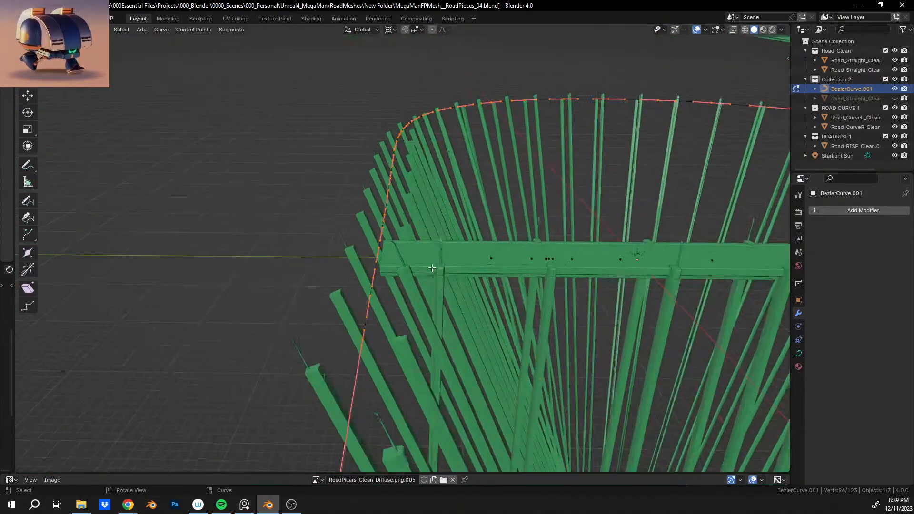
{"action": "scroll", "coordinate": [432, 267], "scroll_direction": "down", "scroll_amount": 4}
{"action": "scroll", "coordinate": [511, 255], "scroll_direction": "up", "scroll_amount": 4}
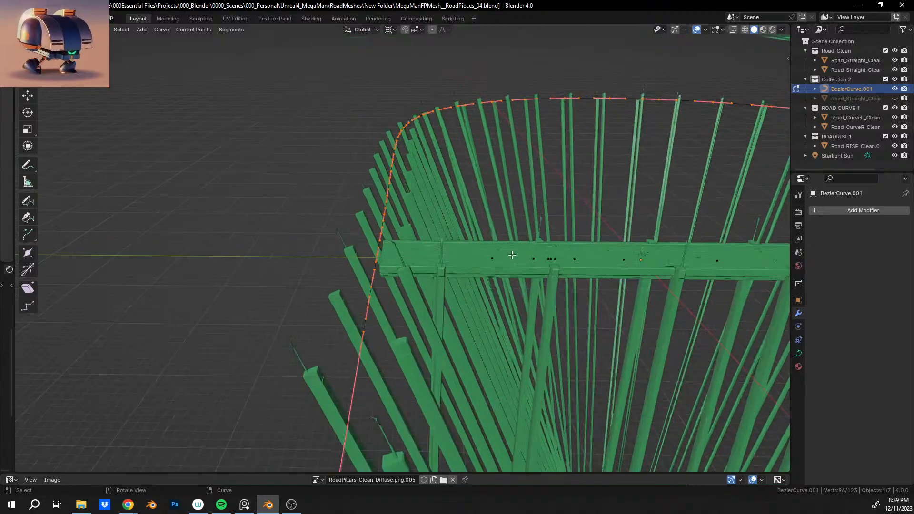
Step: Clear the tilt of the selected control points on the pillar curve
{"action": "mouse_move", "coordinate": [512, 255]}
{"action": "middle_mouse_down"}
{"action": "mouse_move", "coordinate": [593, 256]}
{"action": "mouse_move", "coordinate": [509, 252]}
{"action": "middle_mouse_up"}
{"action": "right_click", "coordinate": [509, 252]}
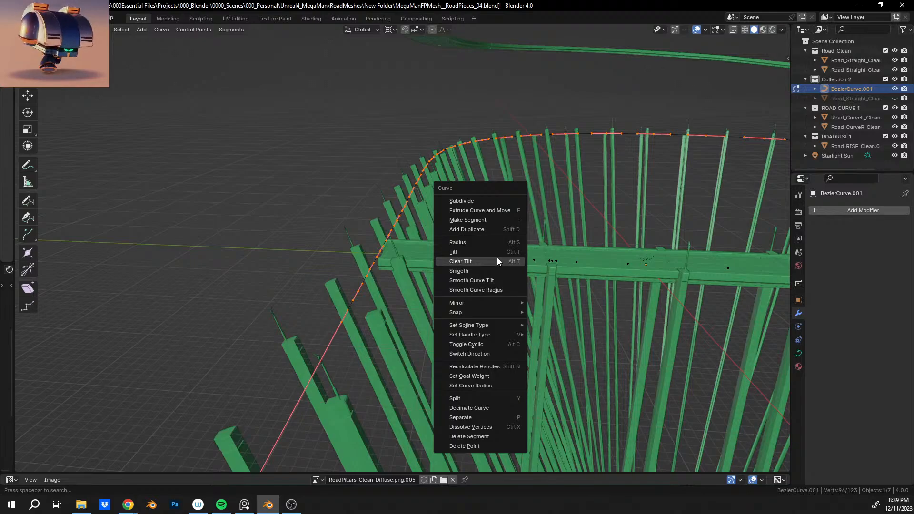
{"action": "left_click", "coordinate": [497, 261]}
Step: Examine the pillars' orientation and their alignment with the road around the whole curve and at its end
{"action": "middle_click_drag", "start_coordinate": [497, 261], "coordinate": [328, 228]}
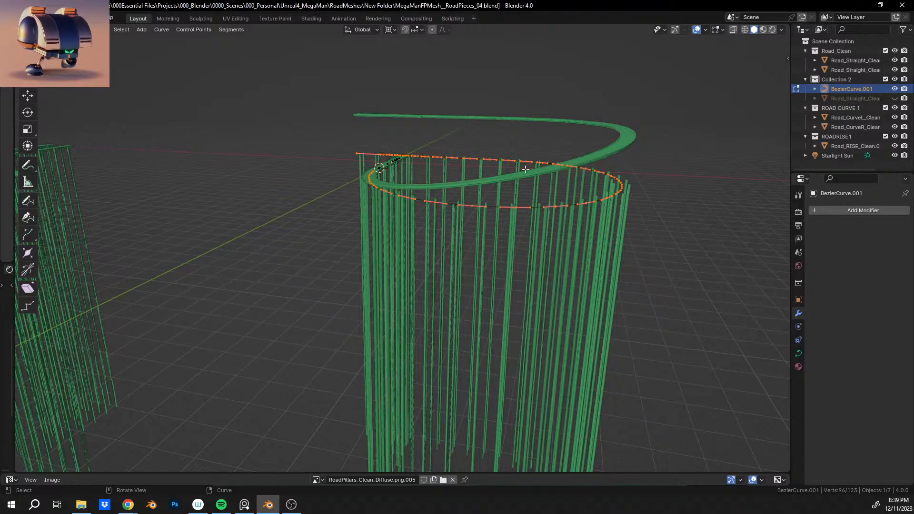
{"action": "middle_click_drag", "start_coordinate": [376, 115], "coordinate": [523, 117]}
{"action": "middle_click_drag", "start_coordinate": [401, 163], "coordinate": [506, 235], "text": "shift"}
{"action": "scroll", "coordinate": [422, 234], "scroll_direction": "up", "scroll_amount": 3}
{"action": "middle_click_drag", "start_coordinate": [350, 167], "coordinate": [423, 280]}
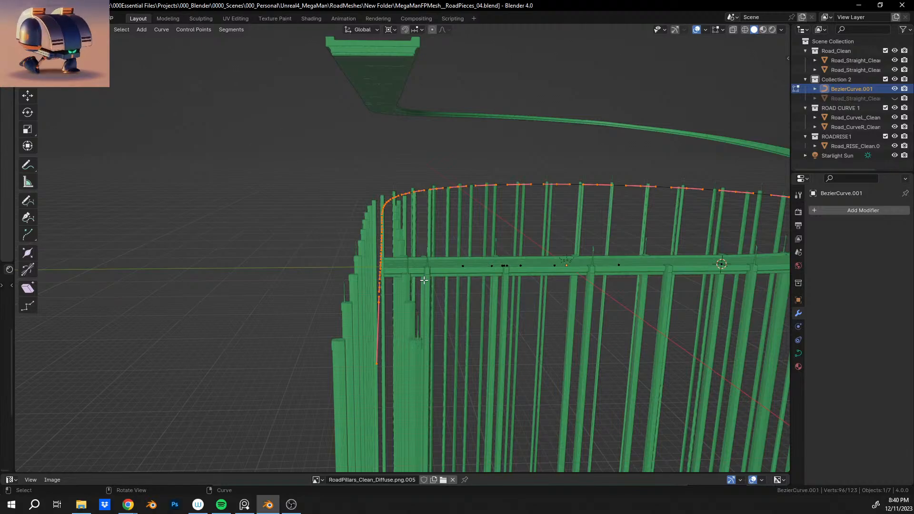
{"action": "middle_click_drag", "start_coordinate": [442, 267], "coordinate": [545, 267]}
{"action": "middle_click_drag", "start_coordinate": [404, 247], "coordinate": [360, 244]}
{"action": "scroll", "coordinate": [304, 253], "scroll_direction": "up", "scroll_amount": 1}
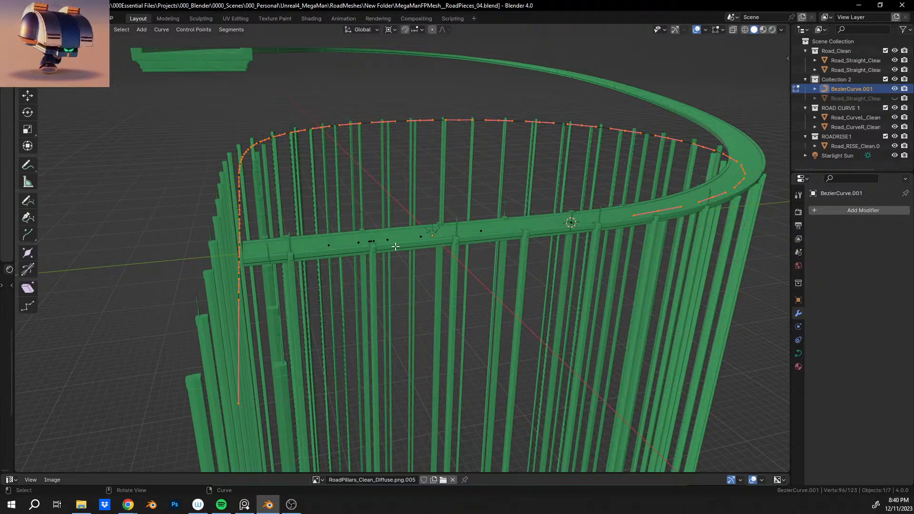
{"action": "scroll", "coordinate": [396, 247], "scroll_direction": "up", "scroll_amount": 3}
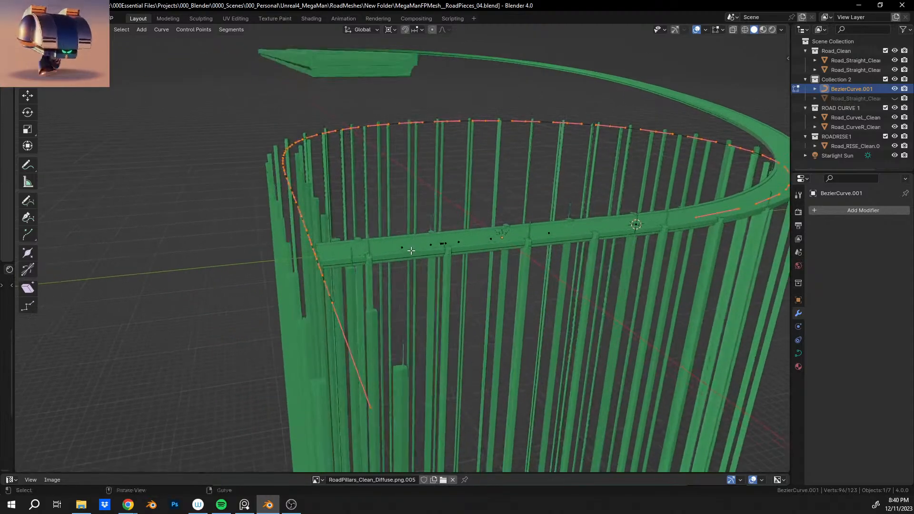
{"action": "middle_click_drag", "start_coordinate": [395, 258], "coordinate": [328, 260]}
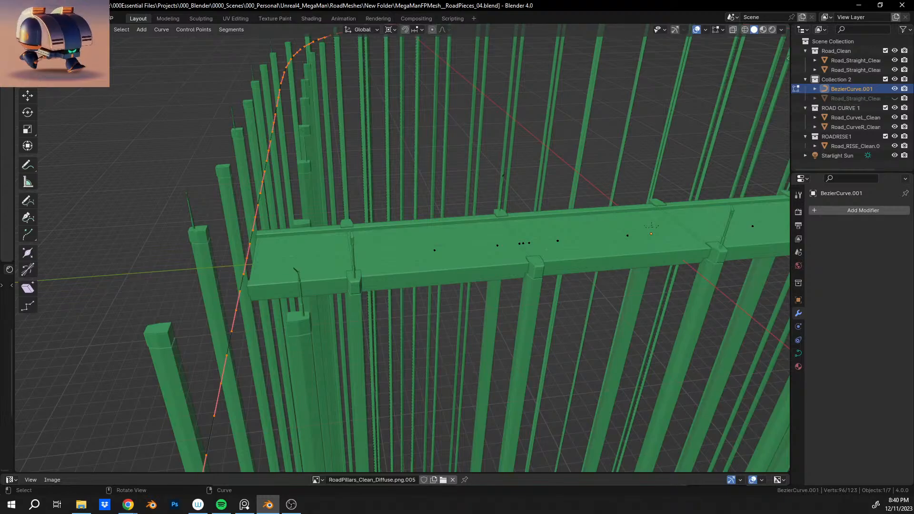
Step: Leave curve editing, convert the arrayed pillars object Road_Straight_Clean.001 to a mesh, and save the file
{"action": "key", "text": "Tab"}
{"action": "middle_click_drag", "start_coordinate": [357, 210], "coordinate": [408, 242]}
{"action": "left_click", "coordinate": [327, 288]}
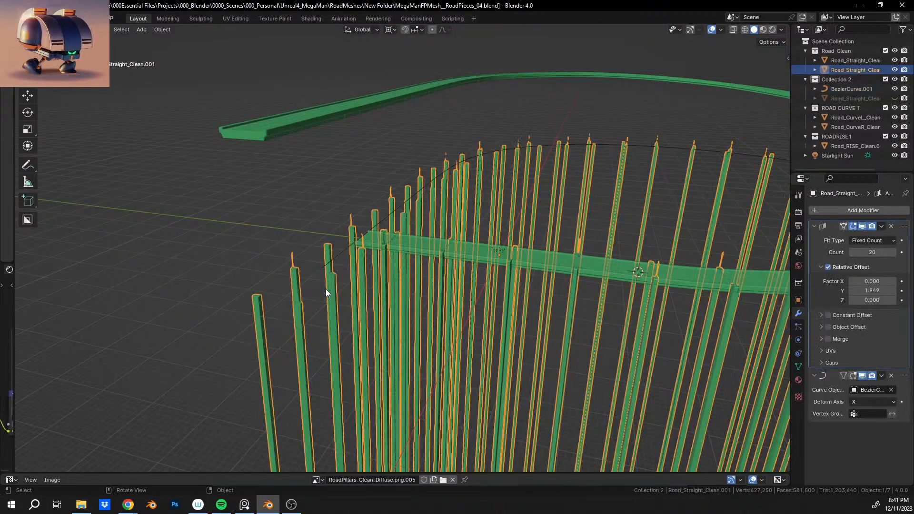
{"action": "left_click", "coordinate": [162, 29]}
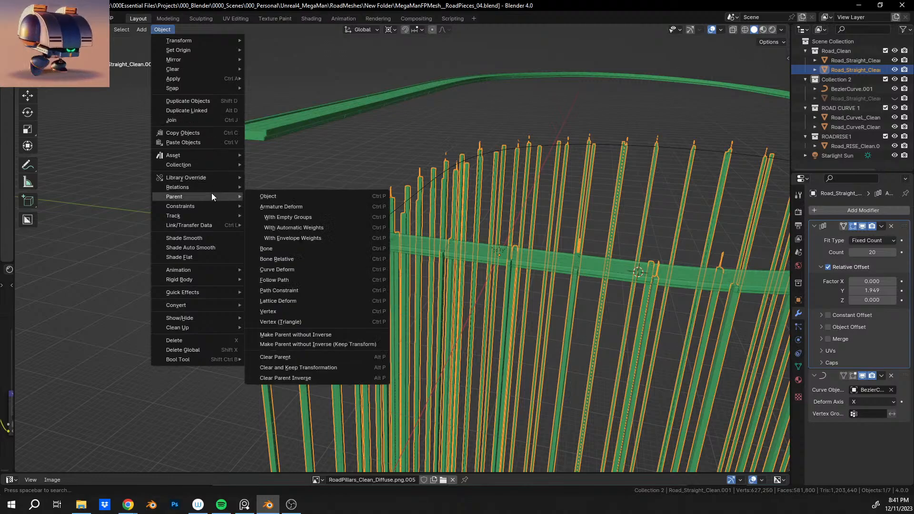
{"action": "mouse_move", "coordinate": [207, 305]}
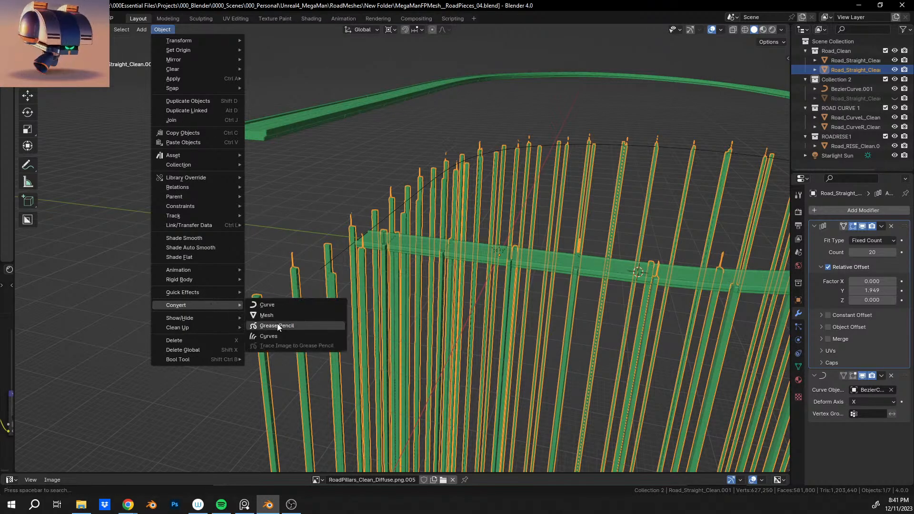
{"action": "left_click", "coordinate": [276, 315]}
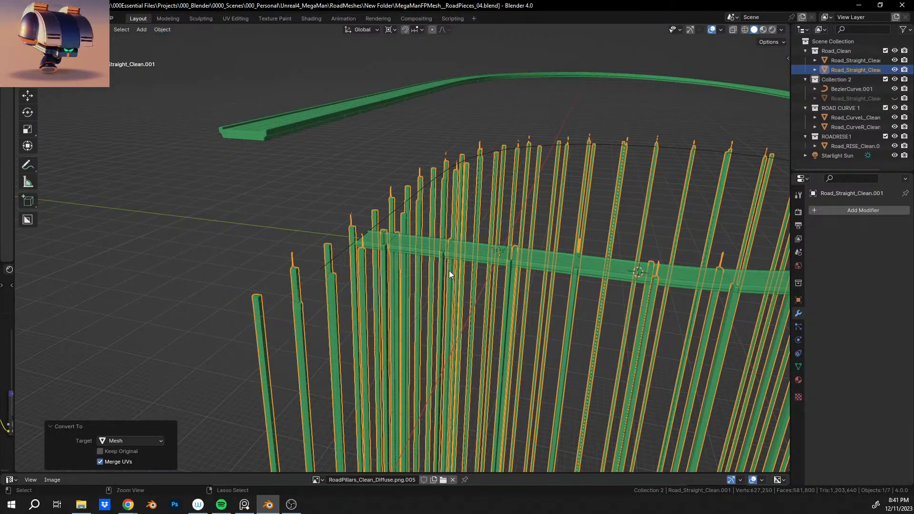
{"action": "key", "text": "ctrl+s"}
Step: Enter Edit Mode on the converted pillars mesh at the end of the road
{"action": "middle_click_drag", "start_coordinate": [424, 241], "coordinate": [435, 201]}
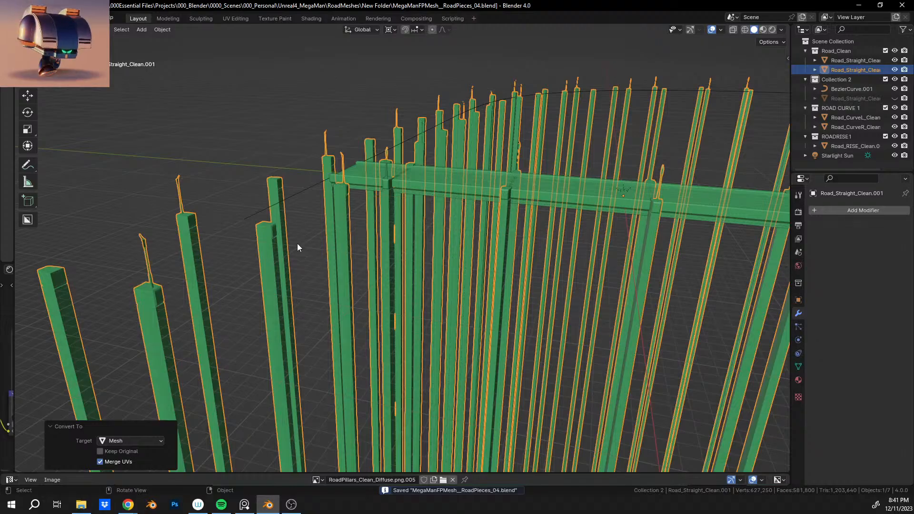
{"action": "key", "text": "Tab"}
{"action": "middle_click_drag", "start_coordinate": [297, 244], "coordinate": [238, 290]}
{"action": "middle_click_drag", "start_coordinate": [514, 205], "coordinate": [393, 298]}
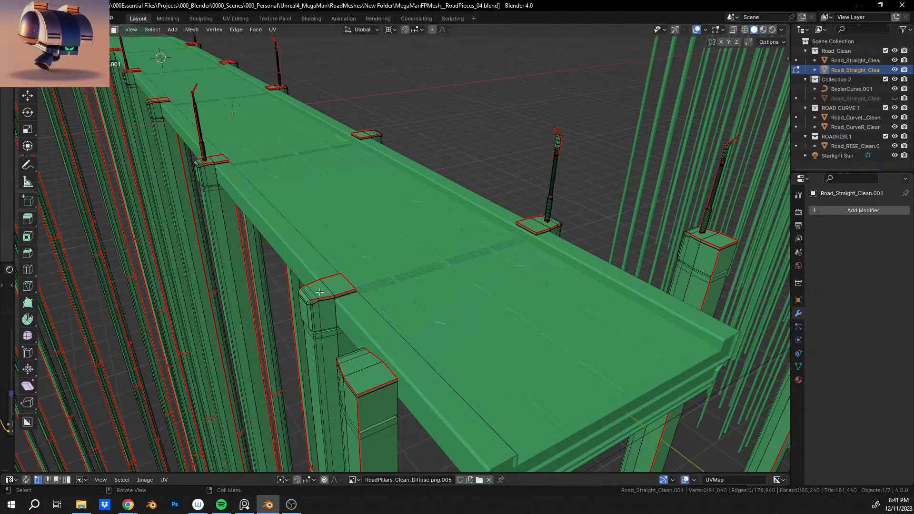
Step: Select the linked geometry of the opposing pillar pair nearest the road's end, including the thin pole on the far pillar
{"action": "key", "text": "l"}
{"action": "middle_click_drag", "start_coordinate": [327, 294], "coordinate": [458, 244]}
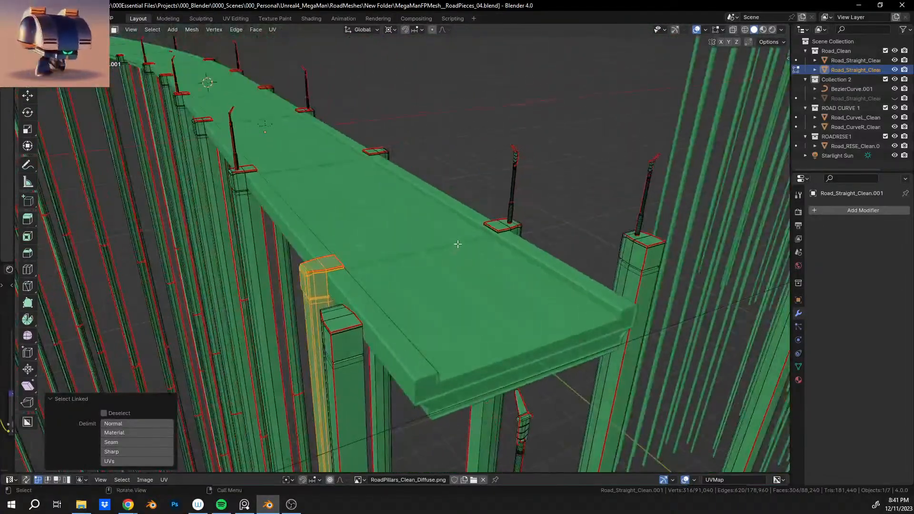
{"action": "key", "text": "l"}
{"action": "key", "text": "l"}
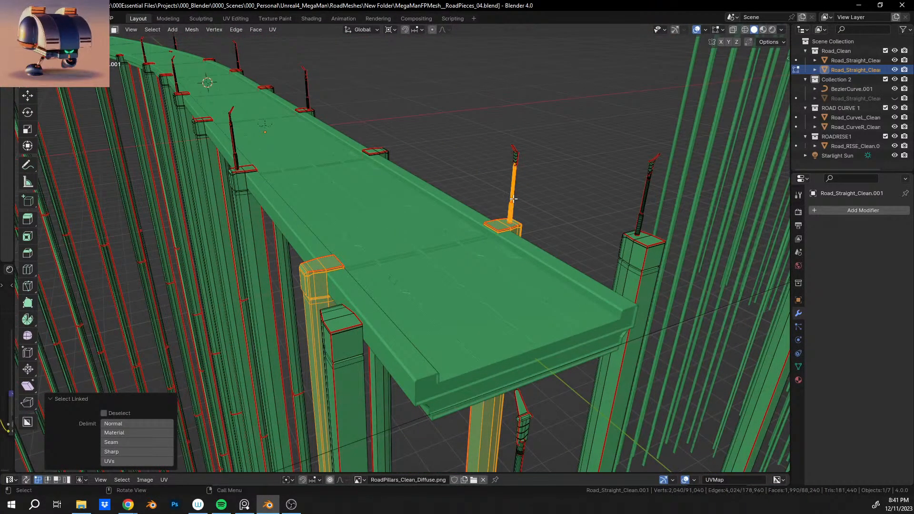
{"action": "key", "text": "l"}
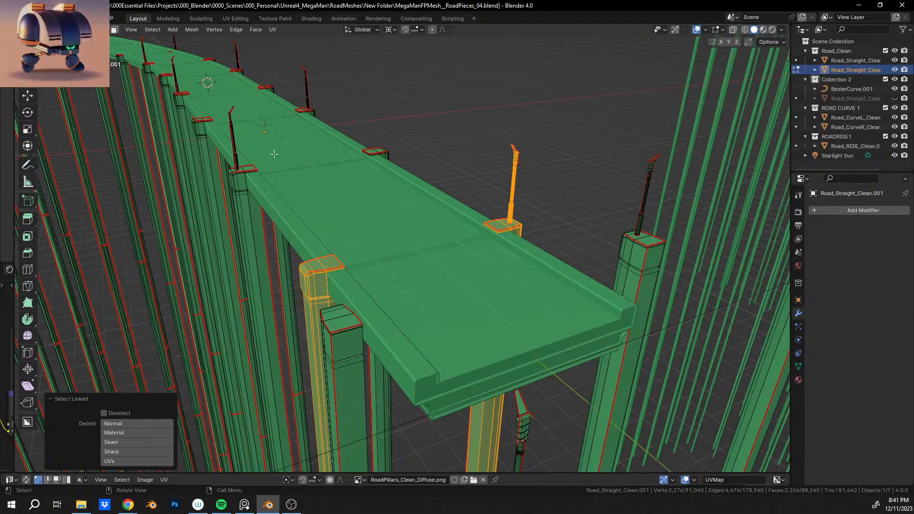
Step: Add the next pillar pair along the road and the near pillar's thin pole to the selection, keeping Solid shading
{"action": "middle_click_drag", "start_coordinate": [274, 154], "coordinate": [361, 227], "text": "shift"}
{"action": "scroll", "coordinate": [359, 226], "scroll_direction": "up", "scroll_amount": 1}
{"action": "scroll", "coordinate": [320, 235], "scroll_direction": "up", "scroll_amount": 2}
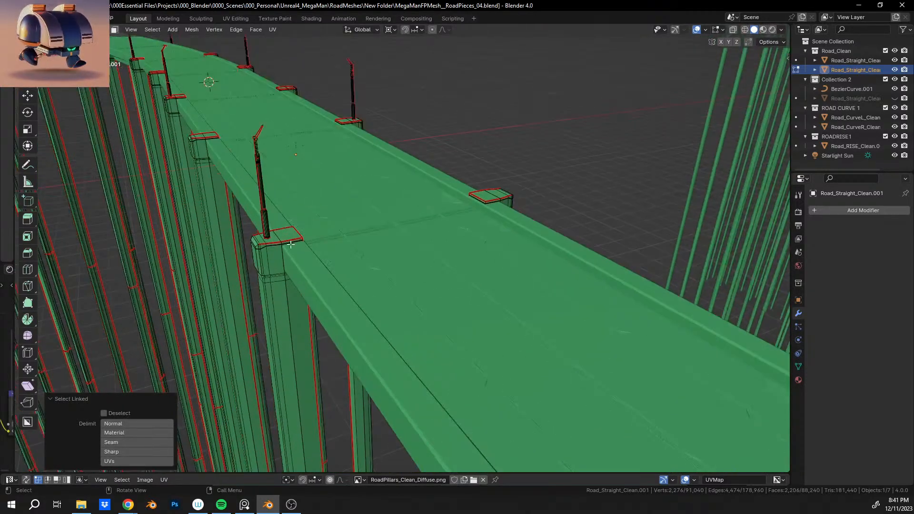
{"action": "key", "text": "l"}
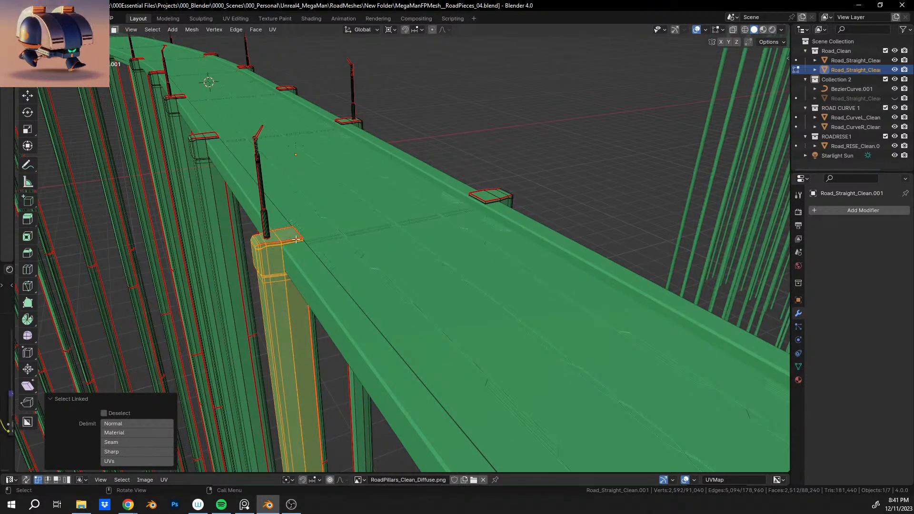
{"action": "key", "text": "l"}
{"action": "middle_click_drag", "start_coordinate": [348, 208], "coordinate": [307, 221]}
{"action": "key", "text": "l"}
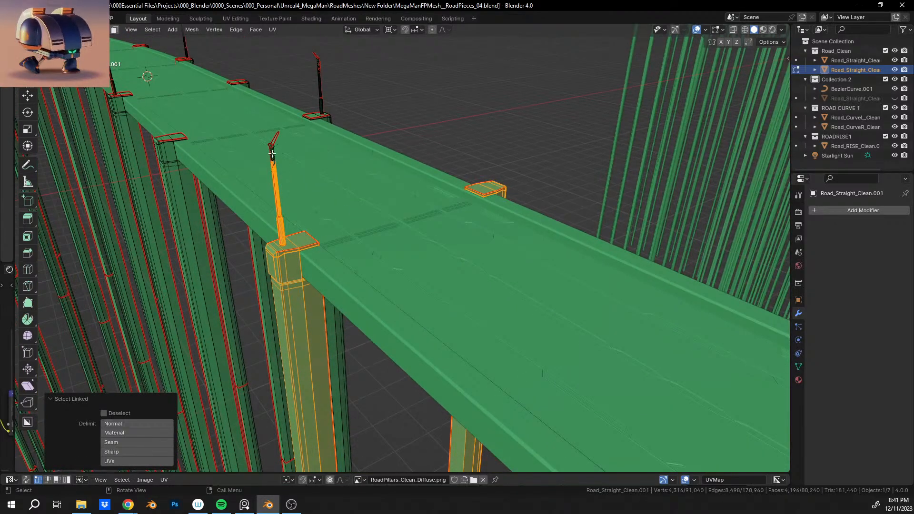
{"action": "key", "text": "l"}
{"action": "scroll", "coordinate": [272, 153], "scroll_direction": "down", "scroll_amount": 5}
{"action": "key", "text": "z"}
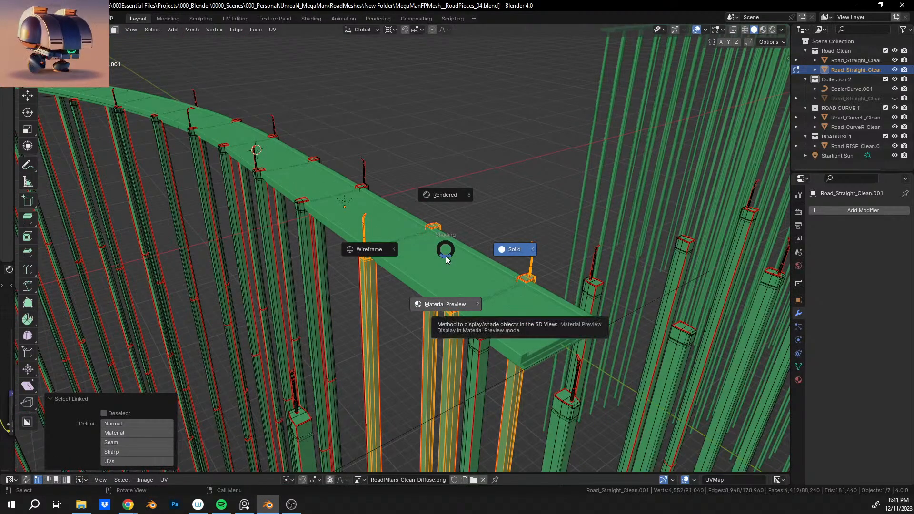
{"action": "left_click", "coordinate": [445, 257]}
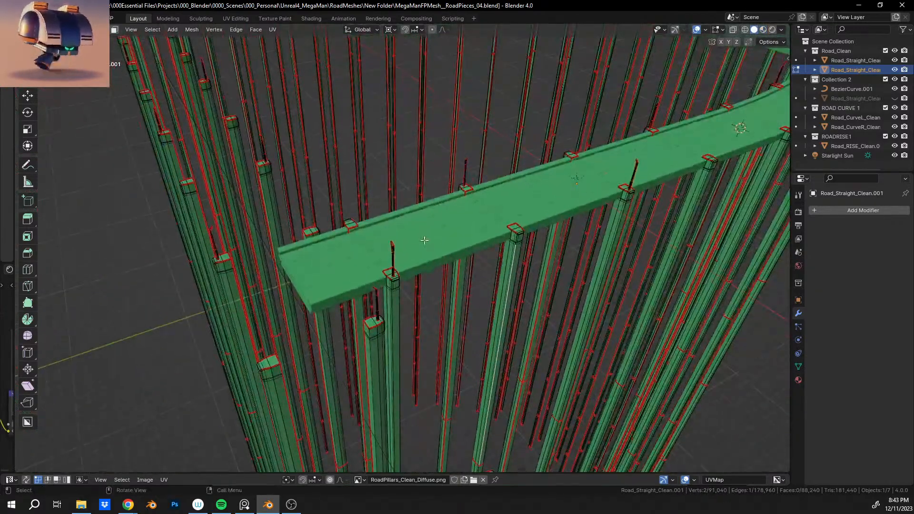
Step: Examine the converted pillars around the road's end and the full loop, and frame the current selection
{"action": "middle_click_drag", "start_coordinate": [425, 241], "coordinate": [431, 278]}
{"action": "middle_click_drag", "start_coordinate": [185, 273], "coordinate": [467, 269], "text": "shift"}
{"action": "scroll", "coordinate": [405, 254], "scroll_direction": "down", "scroll_amount": 4}
{"action": "scroll", "coordinate": [403, 253], "scroll_direction": "up", "scroll_amount": 5}
{"action": "scroll", "coordinate": [459, 257], "scroll_direction": "up", "scroll_amount": 6}
{"action": "scroll", "coordinate": [447, 255], "scroll_direction": "down", "scroll_amount": 6}
{"action": "scroll", "coordinate": [397, 239], "scroll_direction": "down", "scroll_amount": 6}
{"action": "middle_click_drag", "start_coordinate": [286, 179], "coordinate": [451, 237], "text": "shift"}
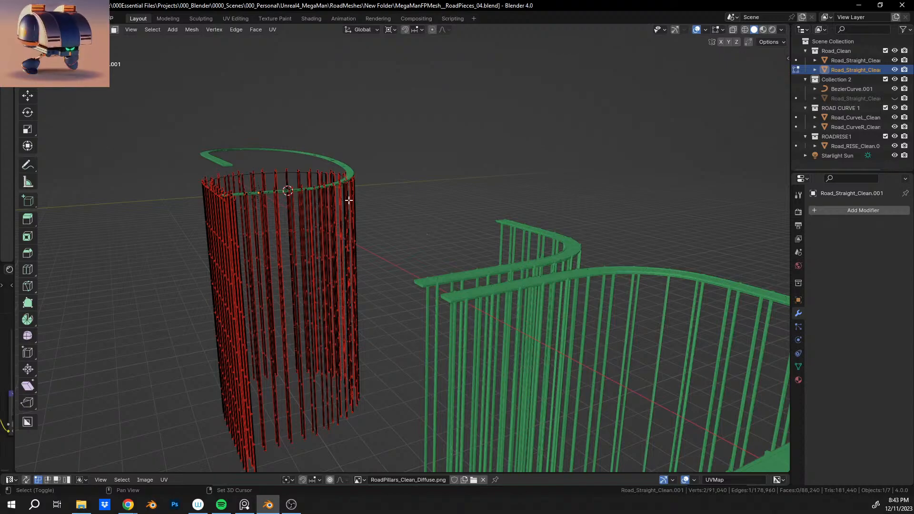
{"action": "key", "text": "KP_Decimal"}
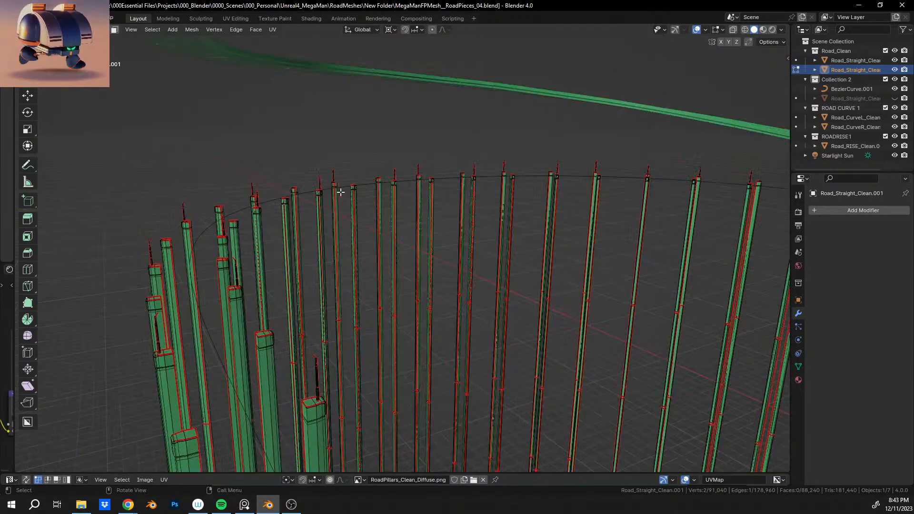
Step: Leave Edit Mode and examine how the converted pillars meet both edges of the road along the curve
{"action": "scroll", "coordinate": [341, 192], "scroll_direction": "down", "scroll_amount": 4}
{"action": "middle_click_drag", "start_coordinate": [529, 309], "coordinate": [408, 255], "text": "shift"}
{"action": "scroll", "coordinate": [408, 255], "scroll_direction": "up", "scroll_amount": 6}
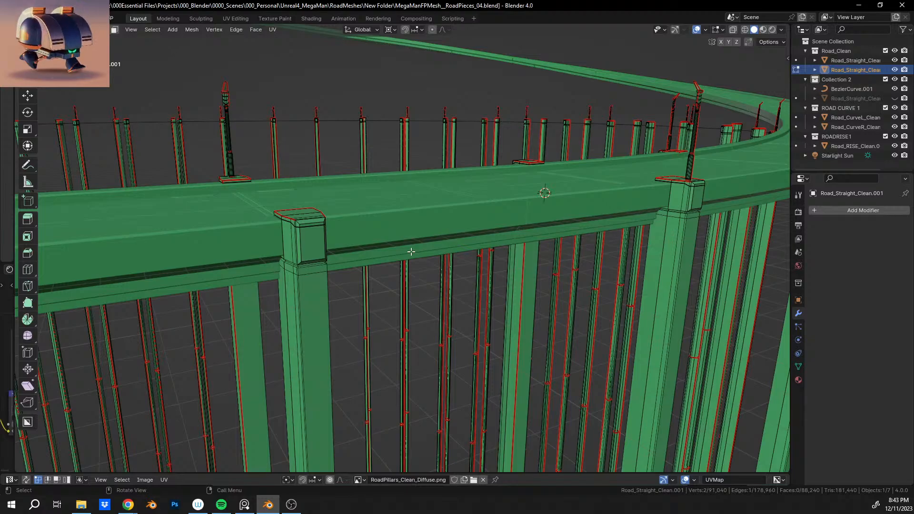
{"action": "key", "text": "Tab"}
{"action": "middle_click_drag", "start_coordinate": [422, 222], "coordinate": [438, 231]}
{"action": "scroll", "coordinate": [438, 231], "scroll_direction": "up", "scroll_amount": 2}
{"action": "middle_click_drag", "start_coordinate": [439, 225], "coordinate": [504, 250]}
{"action": "scroll", "coordinate": [442, 228], "scroll_direction": "up", "scroll_amount": 3}
{"action": "scroll", "coordinate": [498, 247], "scroll_direction": "down", "scroll_amount": 5}
{"action": "middle_click_drag", "start_coordinate": [367, 281], "coordinate": [382, 246]}
{"action": "scroll", "coordinate": [391, 262], "scroll_direction": "up", "scroll_amount": 5}
{"action": "scroll", "coordinate": [391, 262], "scroll_direction": "down", "scroll_amount": 5}
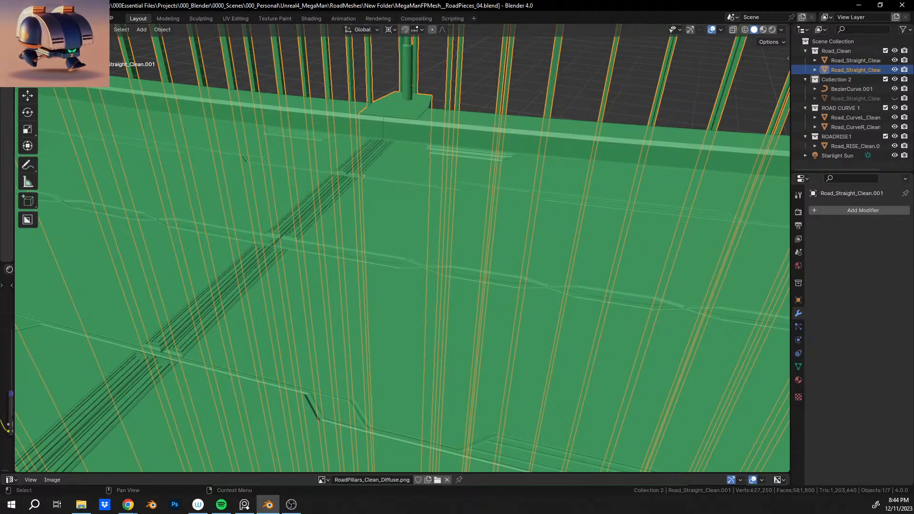
{"action": "scroll", "coordinate": [393, 252], "scroll_direction": "down", "scroll_amount": 10}
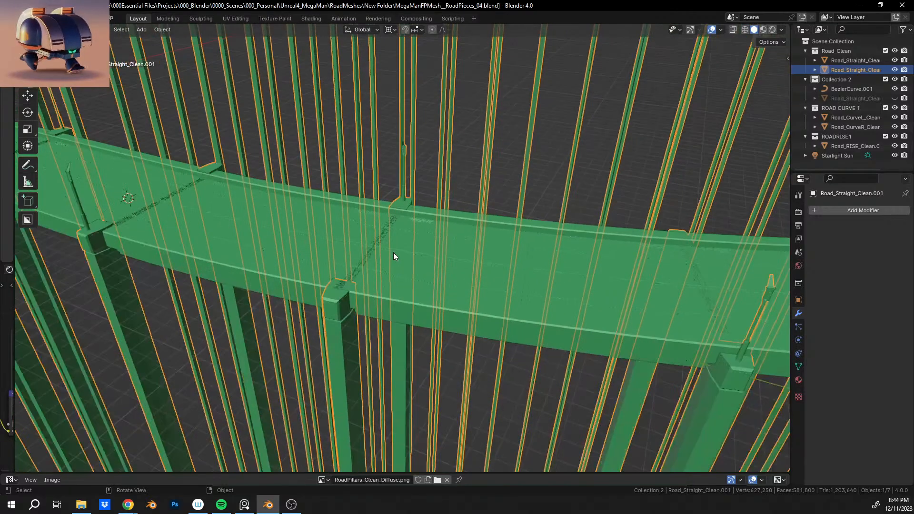
{"action": "middle_click_drag", "start_coordinate": [413, 261], "coordinate": [550, 265]}
{"action": "scroll", "coordinate": [437, 250], "scroll_direction": "up", "scroll_amount": 4}
{"action": "scroll", "coordinate": [519, 273], "scroll_direction": "up", "scroll_amount": 2}
{"action": "middle_click_drag", "start_coordinate": [487, 281], "coordinate": [427, 284]}
{"action": "scroll", "coordinate": [421, 277], "scroll_direction": "down", "scroll_amount": 3}
{"action": "scroll", "coordinate": [379, 288], "scroll_direction": "up", "scroll_amount": 2}
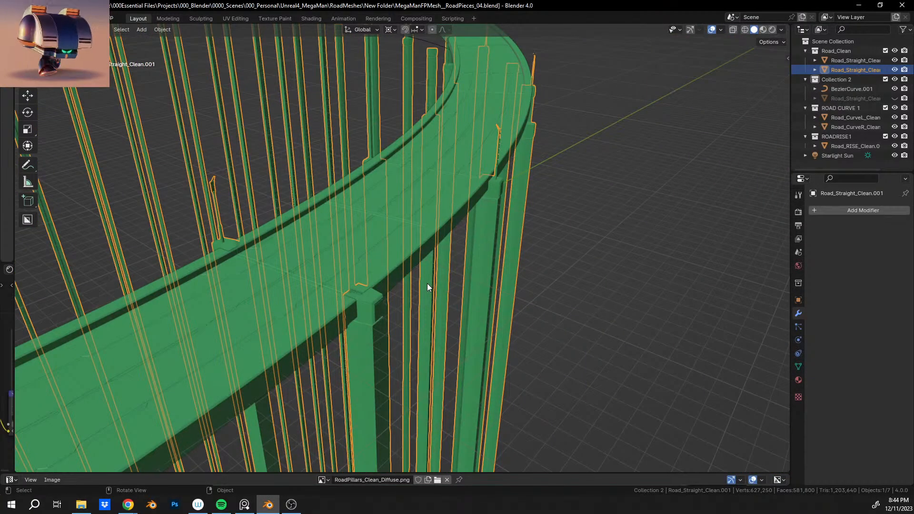
{"action": "scroll", "coordinate": [462, 259], "scroll_direction": "up", "scroll_amount": 3}
{"action": "middle_click_drag", "start_coordinate": [338, 293], "coordinate": [374, 207], "text": "shift"}
{"action": "scroll", "coordinate": [403, 233], "scroll_direction": "down", "scroll_amount": 5}
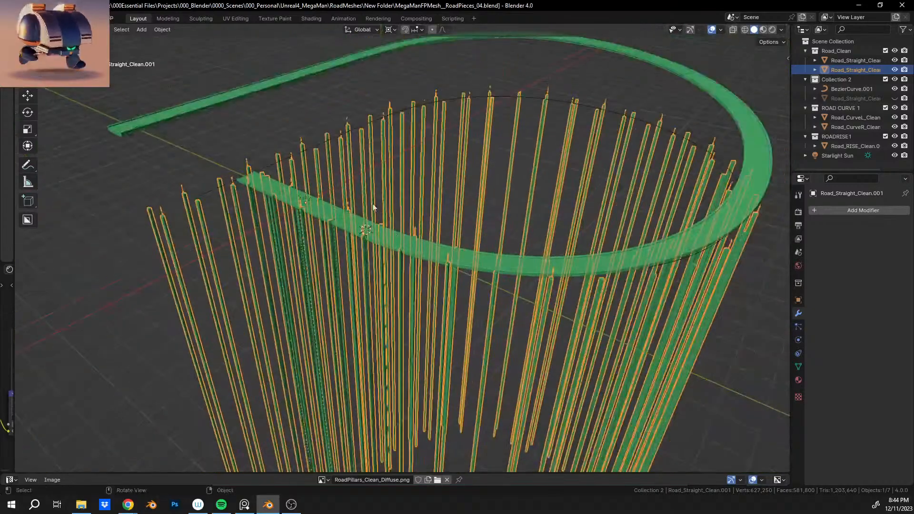
Step: Select the road and the pillars together, frame them in the view, and leave only the pillars mesh selected
{"action": "left_click", "coordinate": [200, 102], "text": "shift"}
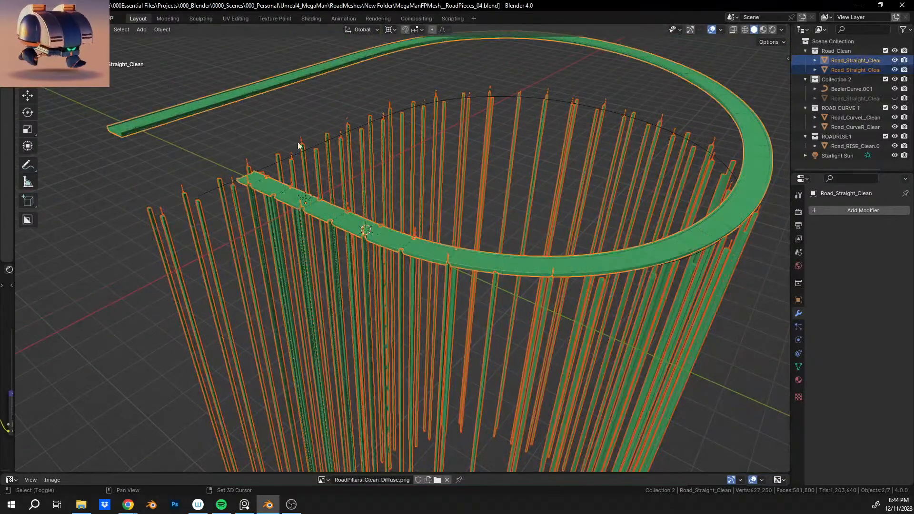
{"action": "left_click", "coordinate": [111, 182]}
{"action": "left_click", "coordinate": [163, 127]}
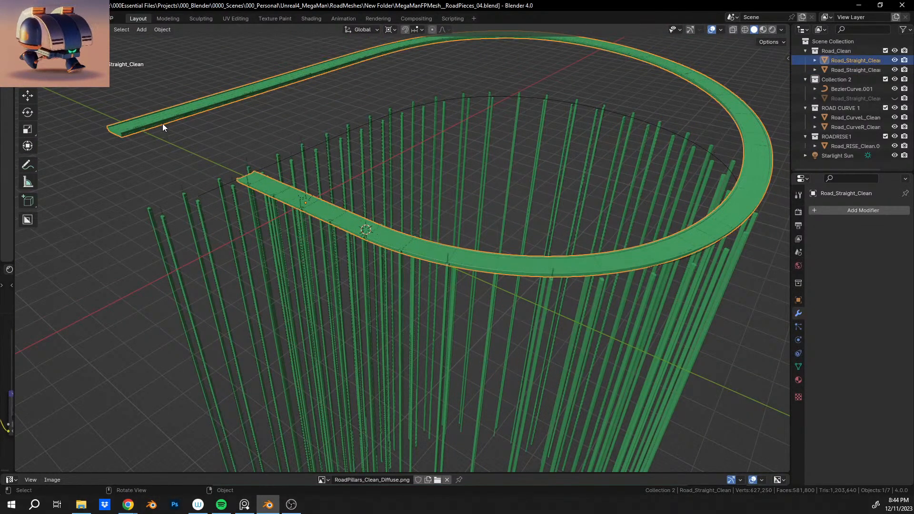
{"action": "left_click", "coordinate": [165, 225], "text": "shift"}
{"action": "key", "text": "KP_Decimal"}
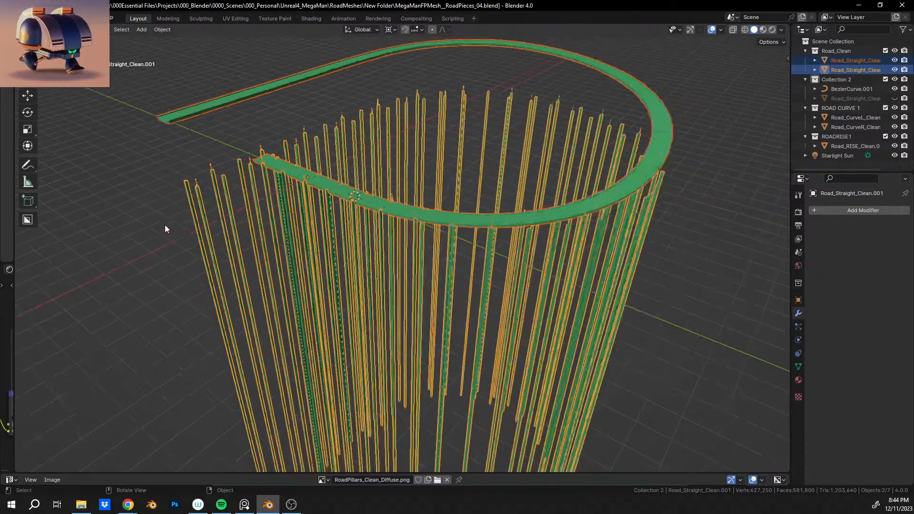
{"action": "middle_click_drag", "start_coordinate": [390, 175], "coordinate": [522, 224], "text": "shift"}
{"action": "scroll", "coordinate": [416, 304], "scroll_direction": "up", "scroll_amount": 8}
{"action": "scroll", "coordinate": [371, 248], "scroll_direction": "down", "scroll_amount": 1}
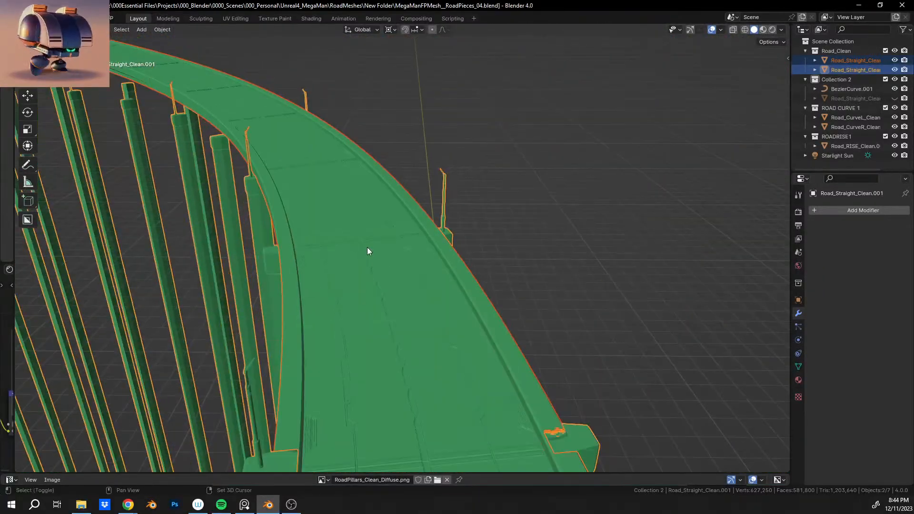
{"action": "middle_click_drag", "start_coordinate": [367, 247], "coordinate": [435, 176], "text": "shift"}
{"action": "scroll", "coordinate": [310, 214], "scroll_direction": "up", "scroll_amount": 4}
{"action": "middle_click_drag", "start_coordinate": [310, 214], "coordinate": [505, 250]}
{"action": "left_click", "coordinate": [233, 213], "text": "shift"}
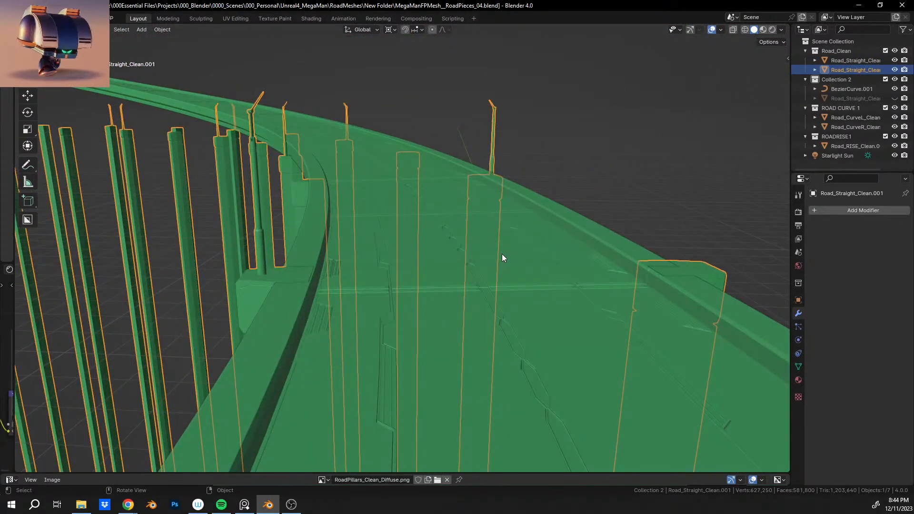
Step: Enter Edit Mode on the pillars mesh and select the linked geometry of one opposing pillar pair and its thin pole
{"action": "key", "text": "Tab"}
{"action": "middle_click_drag", "start_coordinate": [567, 274], "coordinate": [268, 258], "text": "shift"}
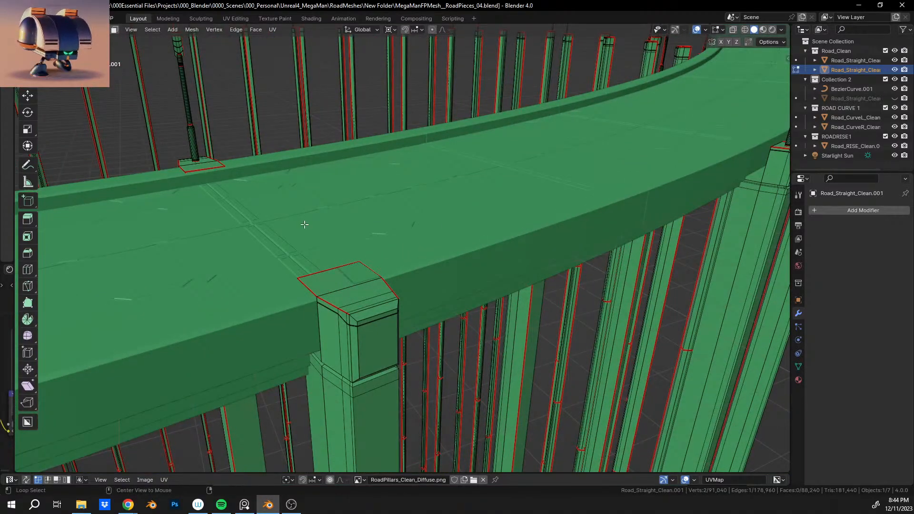
{"action": "key", "text": "l"}
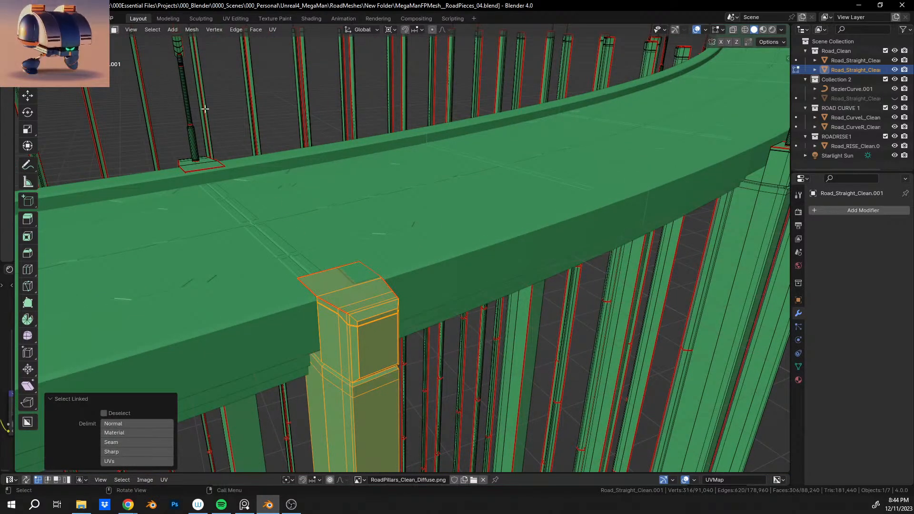
{"action": "key", "text": "l"}
{"action": "key", "text": "l"}
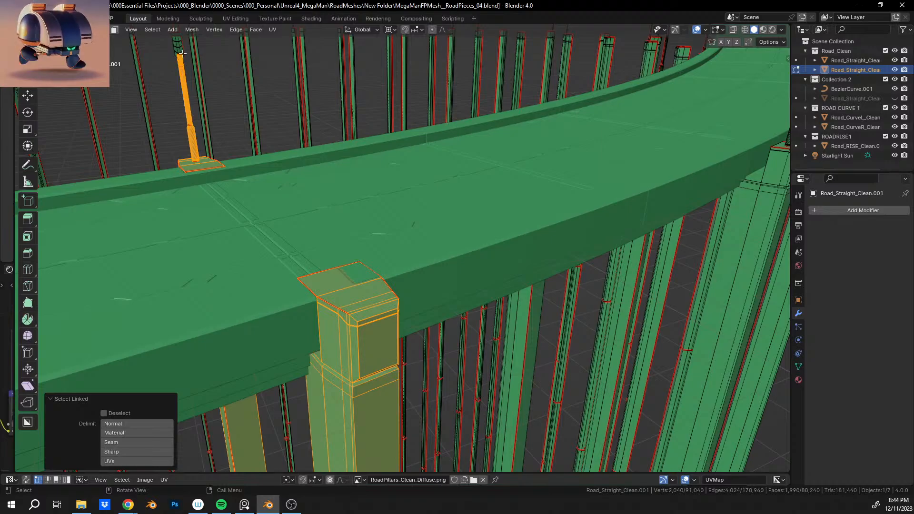
{"action": "key", "text": "l"}
Step: Adjust the height of the selected pillar pair and pole along the global Z axis to fit the road
{"action": "middle_click_drag", "start_coordinate": [261, 220], "coordinate": [314, 221]}
{"action": "key", "text": "g"}
{"action": "key", "text": "z"}
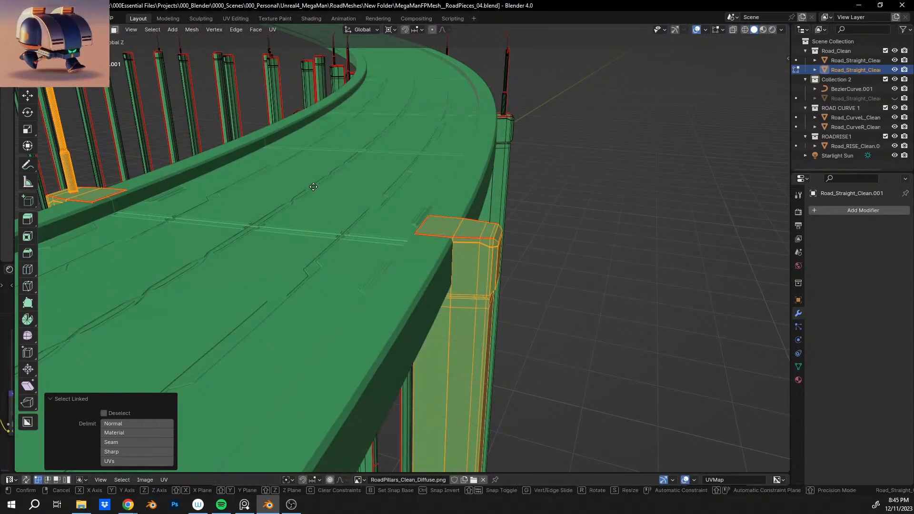
{"action": "left_click", "coordinate": [360, 406]}
Step: Clear the selection and select the linked geometry of the next opposing pillar pair along the road
{"action": "middle_click_drag", "start_coordinate": [443, 146], "coordinate": [476, 285]}
{"action": "left_click_drag", "start_coordinate": [686, 279], "coordinate": [724, 321]}
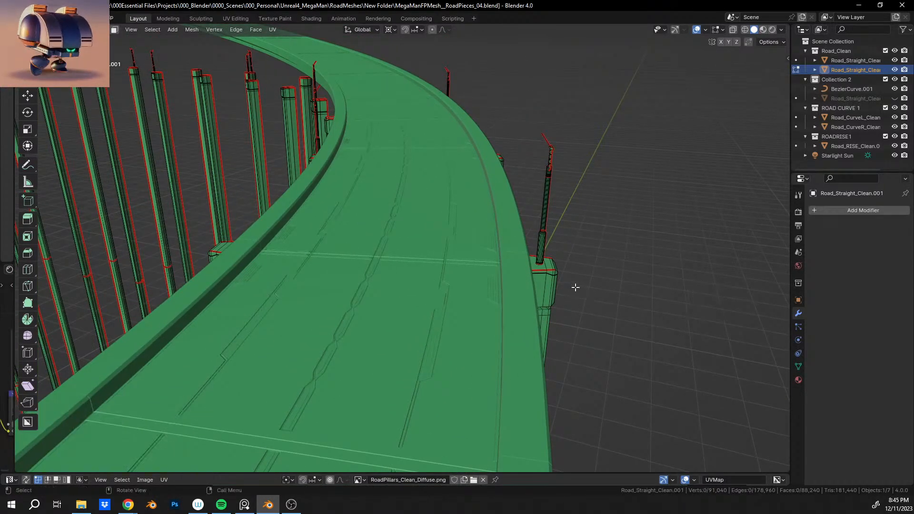
{"action": "key", "text": "l"}
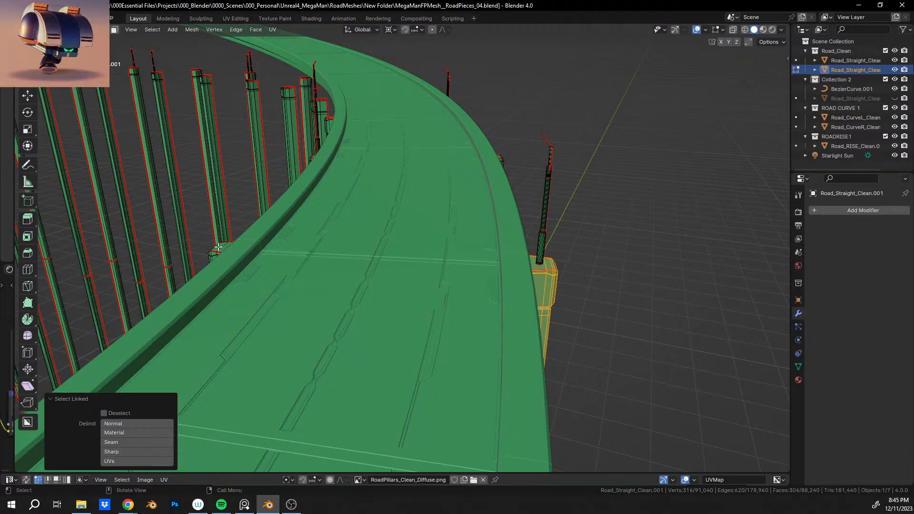
{"action": "key", "text": "l"}
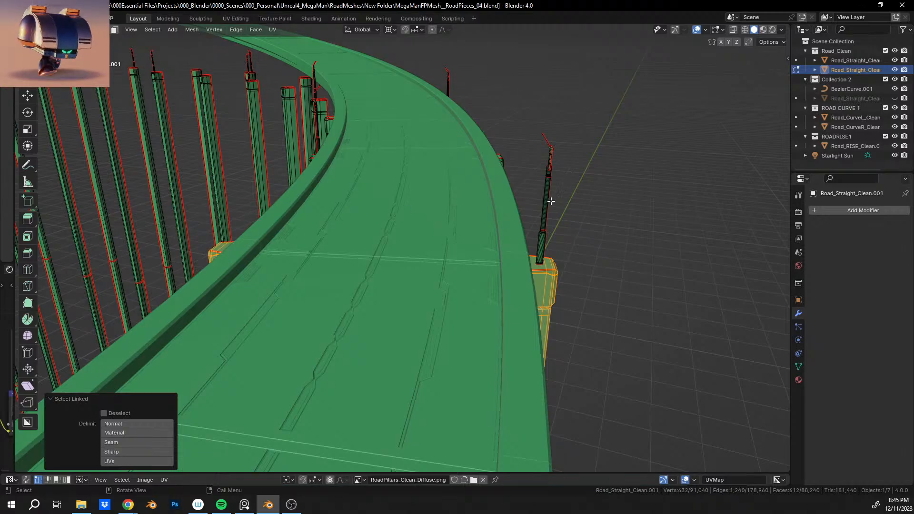
Step: Select all the pillars, examine their placement along the road from above, and clear the selection
{"action": "middle_click_drag", "start_coordinate": [545, 201], "coordinate": [470, 317]}
{"action": "key", "text": "a"}
{"action": "scroll", "coordinate": [470, 316], "scroll_direction": "down", "scroll_amount": 8}
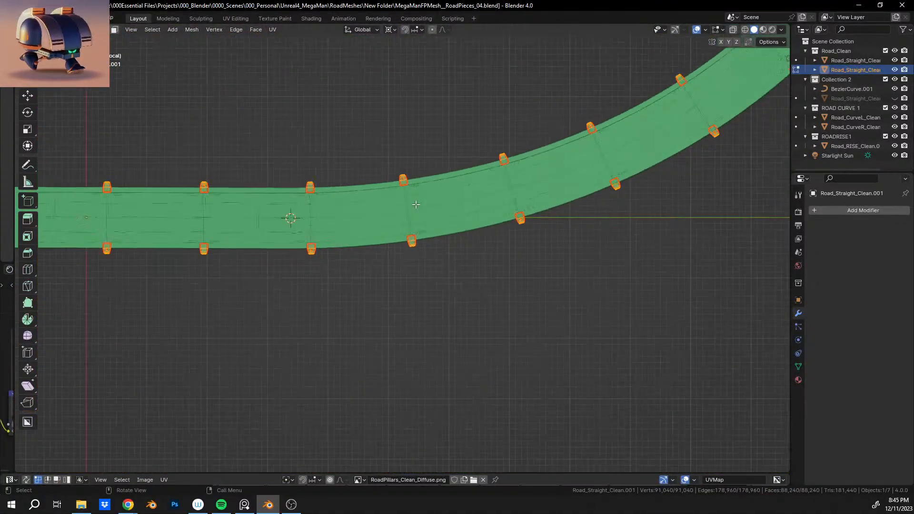
{"action": "middle_click_drag", "start_coordinate": [415, 207], "coordinate": [344, 288]}
{"action": "scroll", "coordinate": [341, 309], "scroll_direction": "up", "scroll_amount": 5}
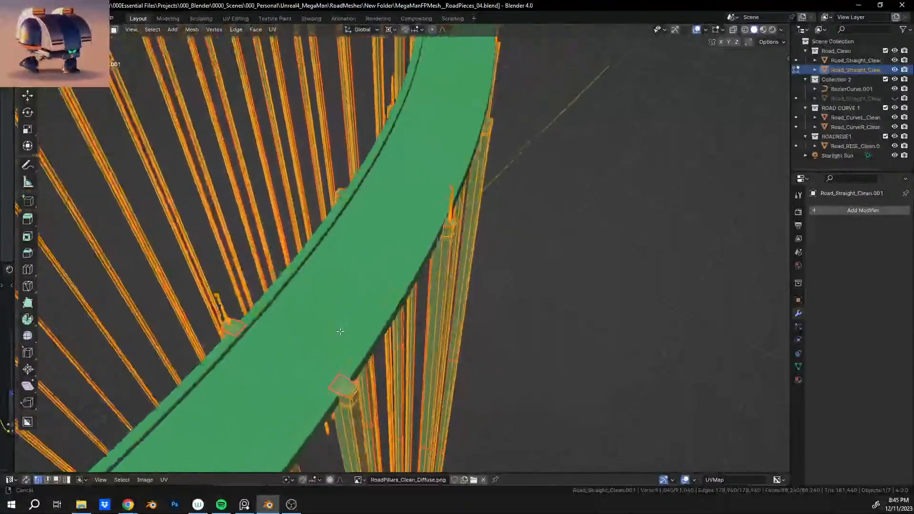
{"action": "middle_click_drag", "start_coordinate": [347, 229], "coordinate": [388, 245], "text": "shift"}
{"action": "scroll", "coordinate": [359, 326], "scroll_direction": "up", "scroll_amount": 4}
{"action": "left_click", "coordinate": [414, 333]}
{"action": "scroll", "coordinate": [436, 327], "scroll_direction": "down", "scroll_amount": 7}
Step: Select the outer pillar with its thin pole and the opposing inner pillar at the next road joint
{"action": "scroll", "coordinate": [395, 241], "scroll_direction": "up", "scroll_amount": 4}
{"action": "middle_click_drag", "start_coordinate": [400, 236], "coordinate": [281, 367]}
{"action": "scroll", "coordinate": [282, 367], "scroll_direction": "up", "scroll_amount": 2}
{"action": "middle_click_drag", "start_coordinate": [423, 224], "coordinate": [487, 284], "text": "shift"}
{"action": "scroll", "coordinate": [410, 280], "scroll_direction": "up", "scroll_amount": 3}
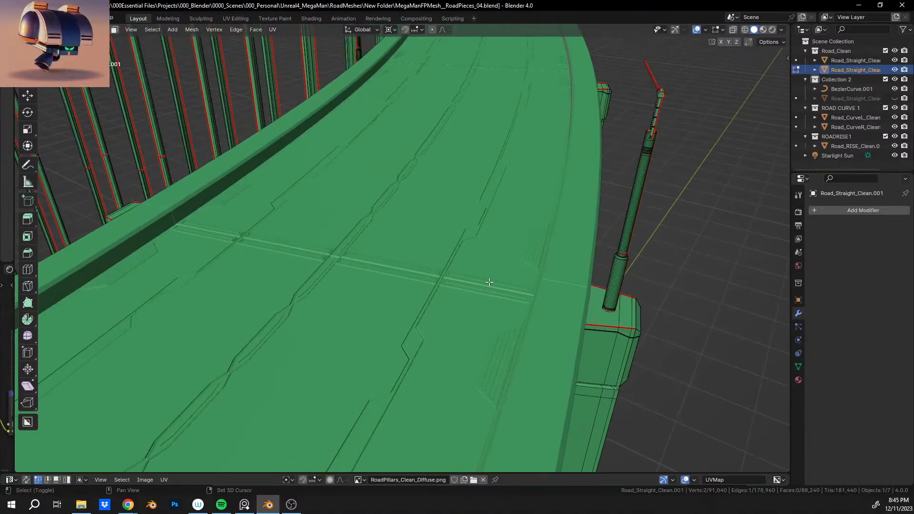
{"action": "key", "text": "l"}
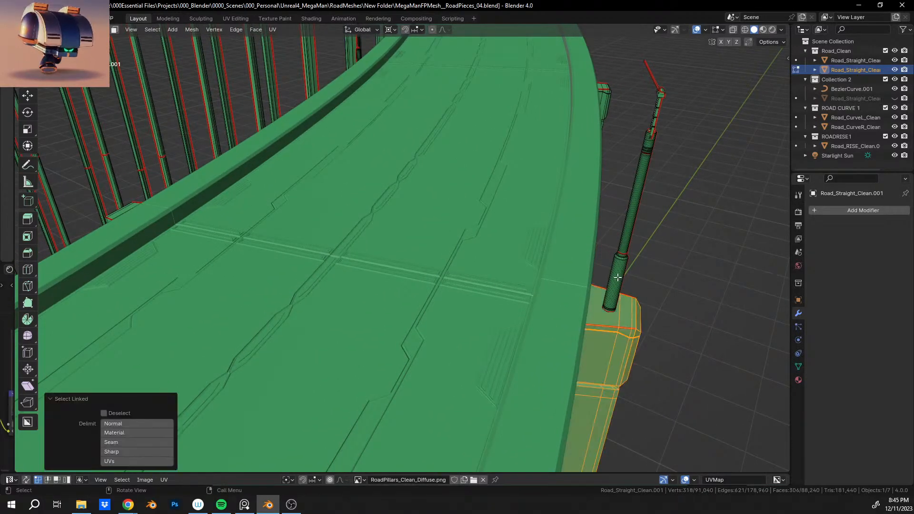
{"action": "key", "text": "l"}
{"action": "key", "text": "l"}
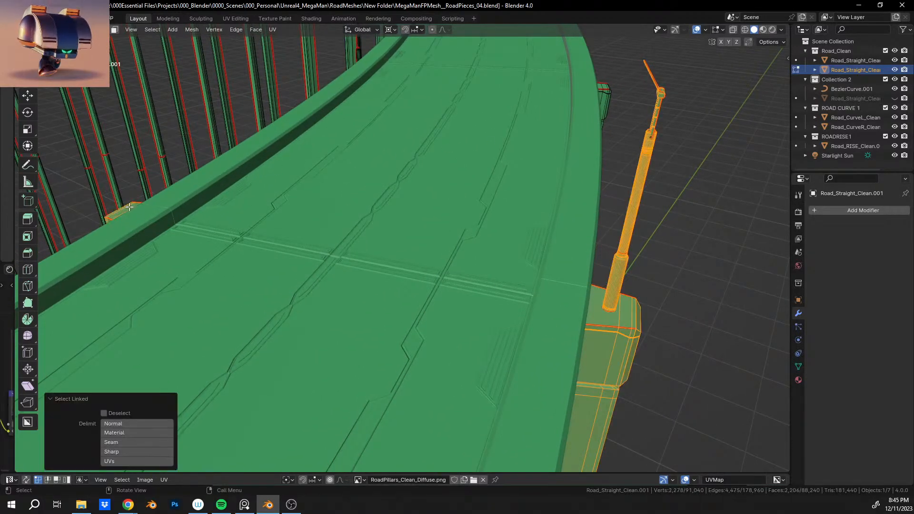
Step: Raise the selected pillar pair and pole about 0.5 m along the global Z axis
{"action": "key", "text": "g"}
{"action": "key", "text": "z"}
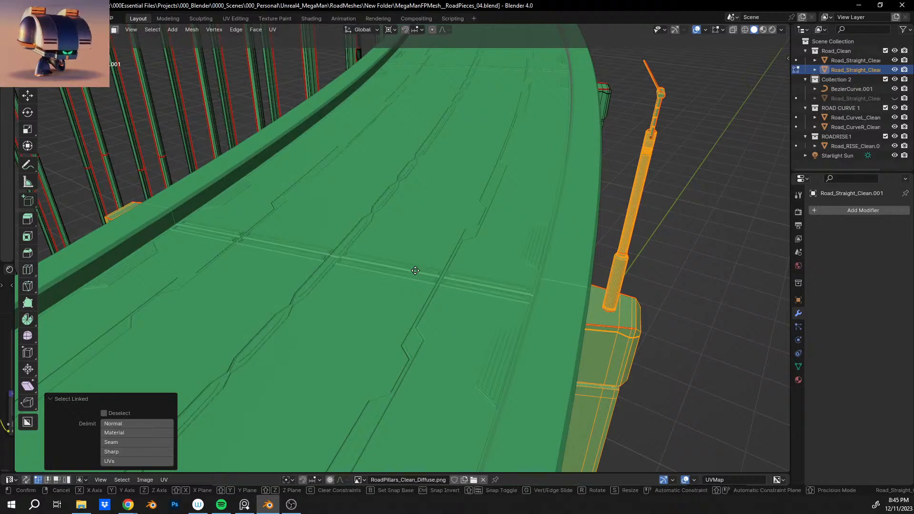
{"action": "left_click", "coordinate": [466, 47]}
Step: Examine the raised pillar pair against the road's edges and the neighbouring pillars from several angles
{"action": "middle_click_drag", "start_coordinate": [480, 191], "coordinate": [436, 261]}
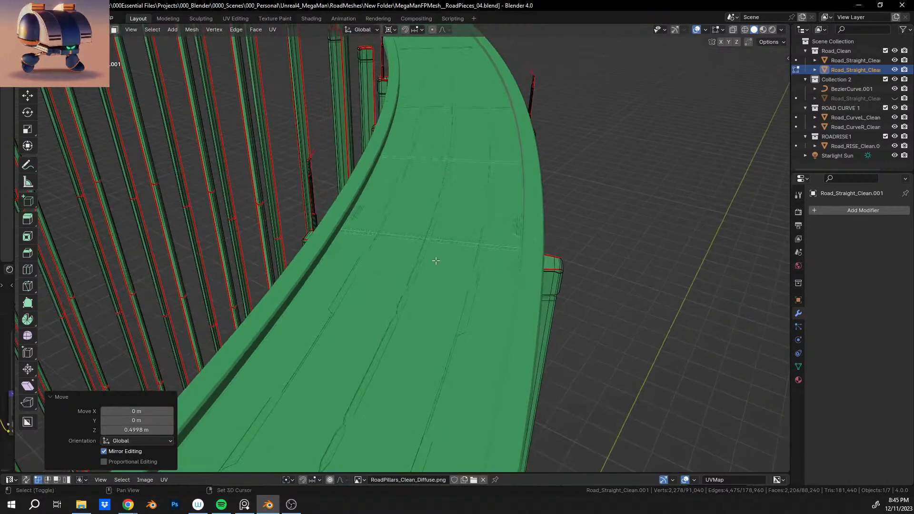
{"action": "scroll", "coordinate": [436, 261], "scroll_direction": "up", "scroll_amount": 2}
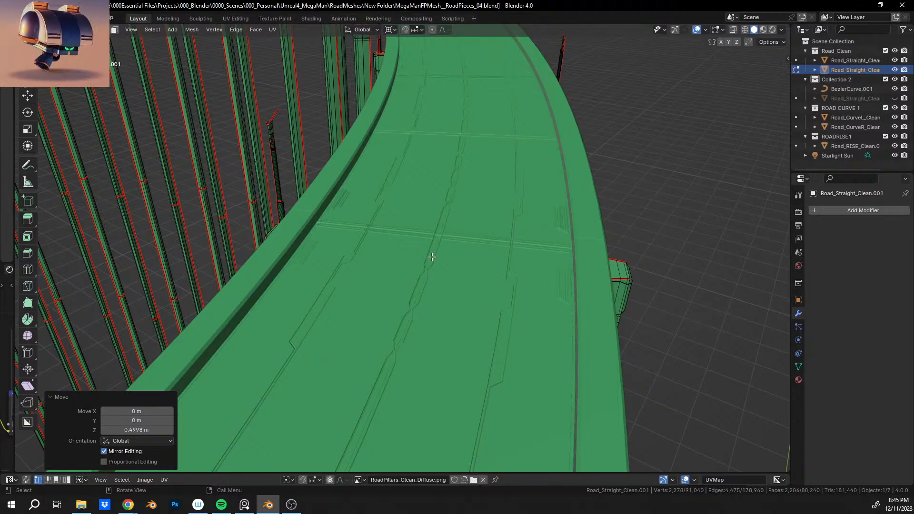
{"action": "middle_click_drag", "start_coordinate": [435, 358], "coordinate": [432, 284]}
{"action": "scroll", "coordinate": [467, 210], "scroll_direction": "down", "scroll_amount": 1}
{"action": "scroll", "coordinate": [475, 195], "scroll_direction": "up", "scroll_amount": 2}
{"action": "scroll", "coordinate": [442, 241], "scroll_direction": "up", "scroll_amount": 1}
{"action": "scroll", "coordinate": [442, 241], "scroll_direction": "down", "scroll_amount": 1}
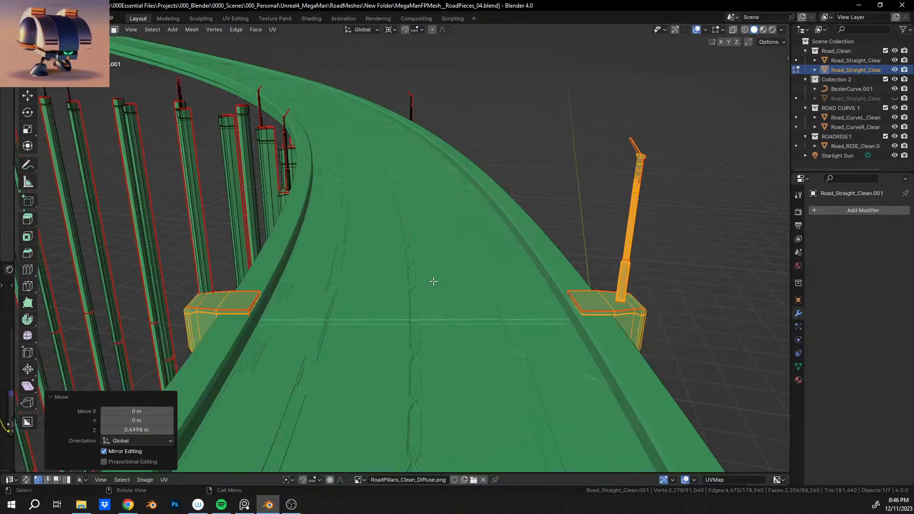
{"action": "scroll", "coordinate": [432, 254], "scroll_direction": "up", "scroll_amount": 1}
{"action": "mouse_move", "coordinate": [439, 244]}
{"action": "middle_mouse_down"}
{"action": "mouse_move", "coordinate": [408, 247]}
{"action": "mouse_move", "coordinate": [447, 243]}
{"action": "middle_mouse_up"}
{"action": "middle_click_drag", "start_coordinate": [425, 183], "coordinate": [438, 262]}
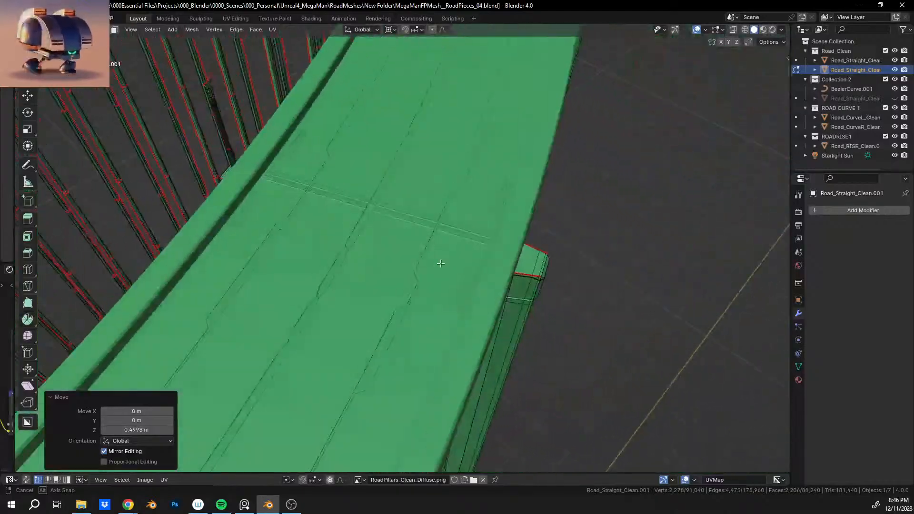
Step: Clear the selection and select the next inner pillar with its thin pole and the opposing outer pillar
{"action": "left_click_drag", "start_coordinate": [594, 257], "coordinate": [596, 260]}
{"action": "scroll", "coordinate": [595, 259], "scroll_direction": "down", "scroll_amount": 5}
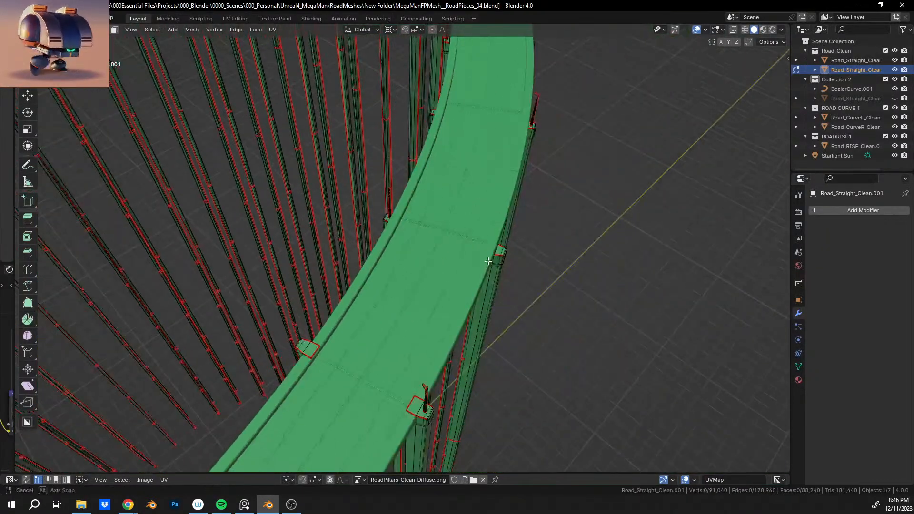
{"action": "middle_click_drag", "start_coordinate": [438, 308], "coordinate": [615, 209]}
{"action": "middle_click_drag", "start_coordinate": [568, 275], "coordinate": [485, 214]}
{"action": "scroll", "coordinate": [486, 214], "scroll_direction": "up", "scroll_amount": 5}
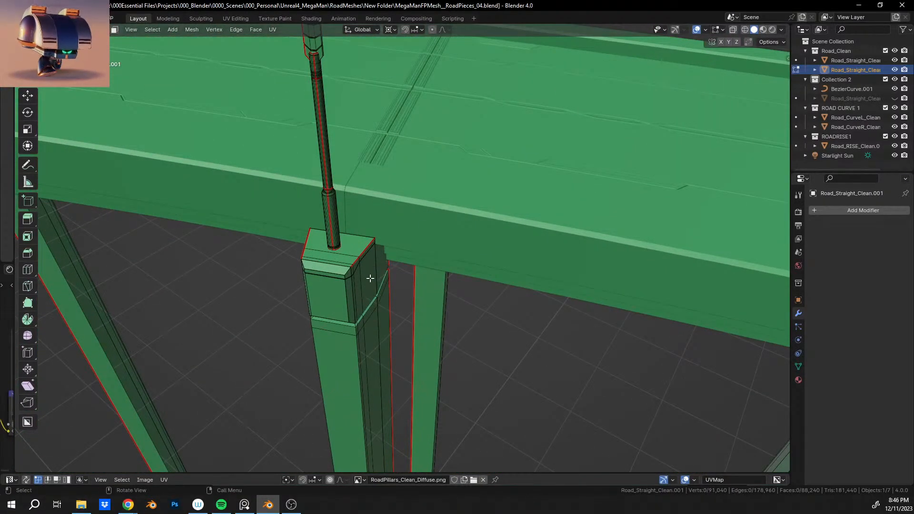
{"action": "key", "text": "l"}
{"action": "key", "text": "l"}
{"action": "middle_click_drag", "start_coordinate": [331, 200], "coordinate": [354, 118]}
{"action": "scroll", "coordinate": [500, 181], "scroll_direction": "down", "scroll_amount": 6}
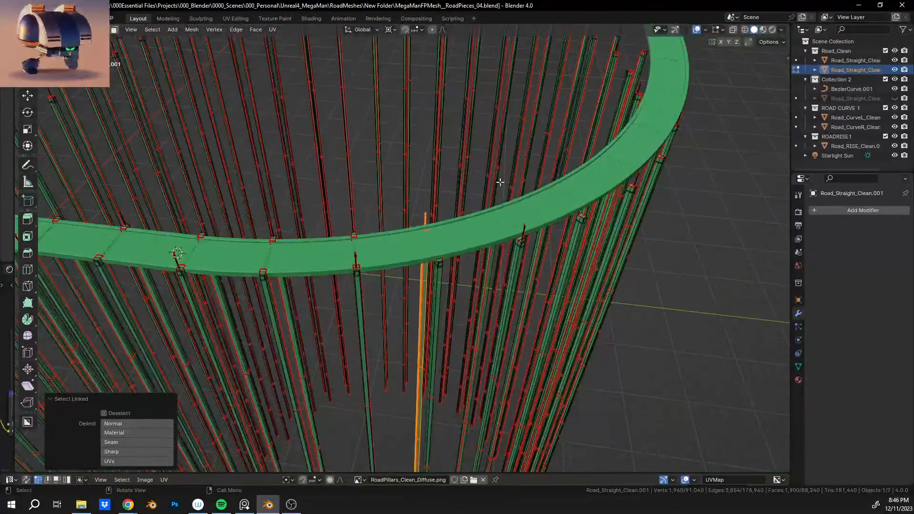
{"action": "mouse_move", "coordinate": [500, 181]}
{"action": "middle_mouse_down"}
{"action": "mouse_move", "coordinate": [479, 183]}
{"action": "mouse_move", "coordinate": [506, 182]}
{"action": "middle_mouse_up"}
{"action": "scroll", "coordinate": [507, 162], "scroll_direction": "up", "scroll_amount": 6}
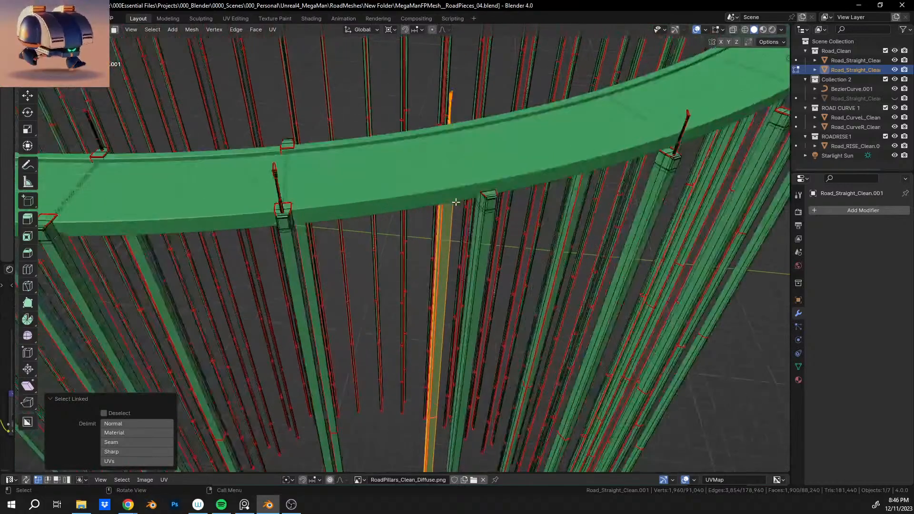
{"action": "key", "text": "l"}
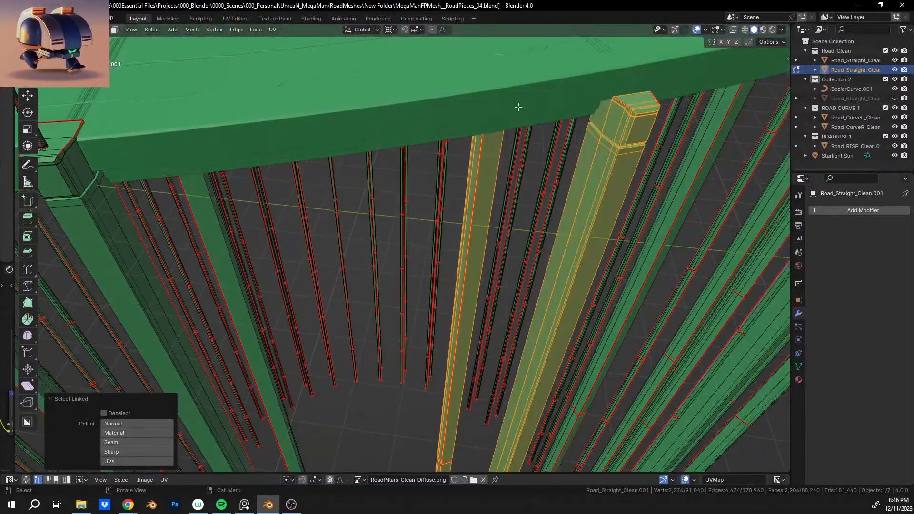
Step: Raise the selected pillar pair and its inner pole about 1.15 m along the global Z axis
{"action": "middle_click_drag", "start_coordinate": [516, 106], "coordinate": [581, 216]}
{"action": "key", "text": "g"}
{"action": "key", "text": "z"}
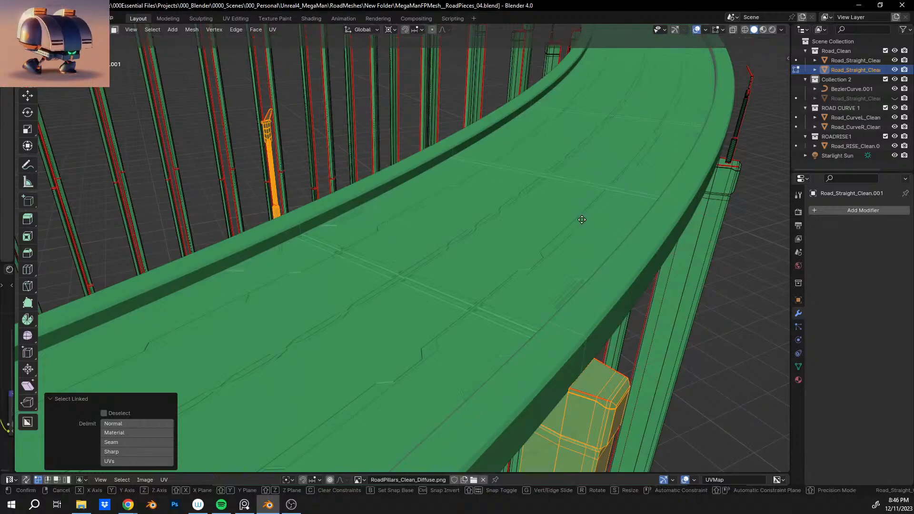
{"action": "left_click", "coordinate": [591, 158]}
Step: Clear the selection and select the next outer pillar with its thin pole and the opposing inner pillar
{"action": "middle_click_drag", "start_coordinate": [627, 179], "coordinate": [443, 292]}
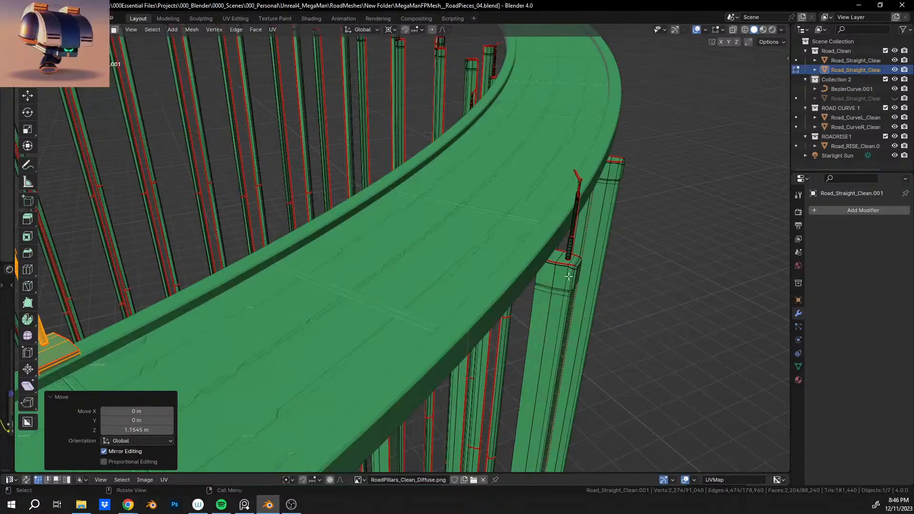
{"action": "left_click", "coordinate": [660, 284]}
{"action": "middle_click_drag", "start_coordinate": [457, 243], "coordinate": [475, 285]}
{"action": "key", "text": "l"}
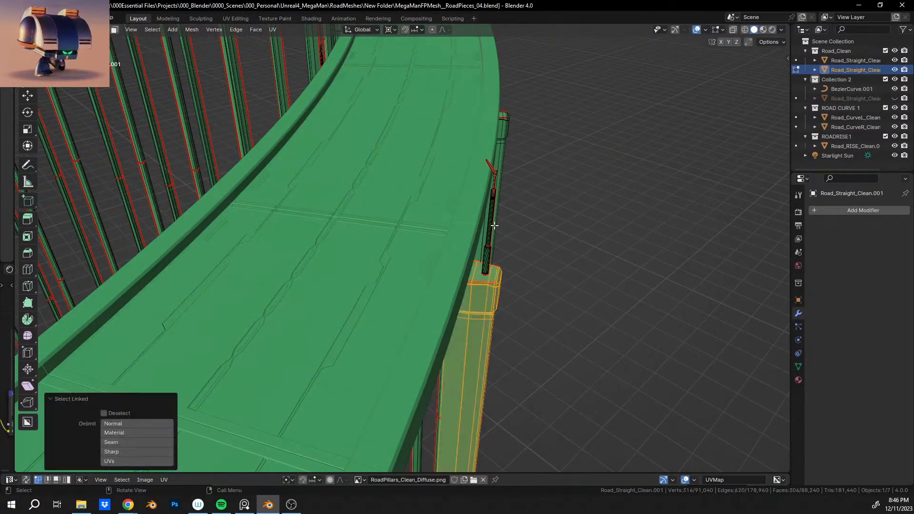
{"action": "key", "text": "l"}
{"action": "key", "text": "b"}
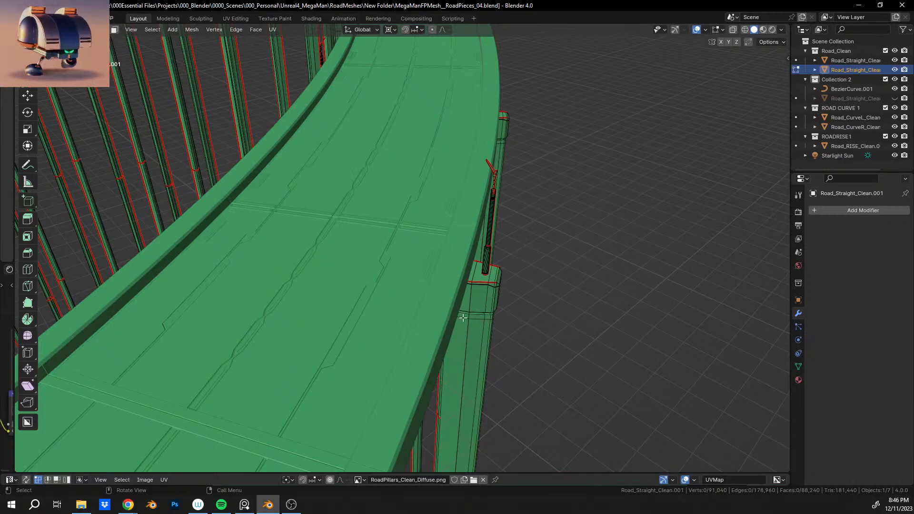
{"action": "key", "text": "l"}
{"action": "key", "text": "l"}
{"action": "key", "text": "l"}
{"action": "middle_click_drag", "start_coordinate": [395, 230], "coordinate": [231, 359]}
{"action": "key", "text": "l"}
Step: Raise the selected pillar pair and pole about 2.07 m along the global Z axis, plus a further 0.045 m
{"action": "key", "text": "g"}
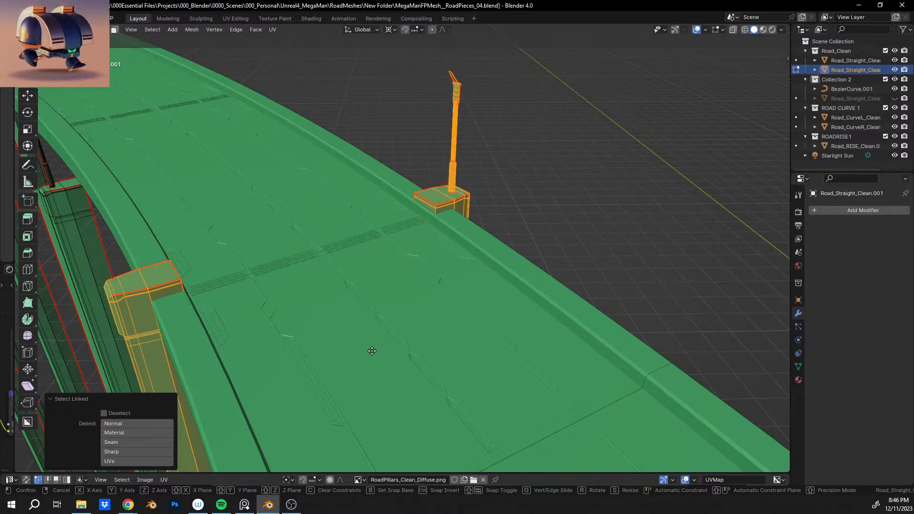
{"action": "left_click", "coordinate": [376, 381]}
{"action": "middle_click_drag", "start_coordinate": [378, 382], "coordinate": [378, 267]}
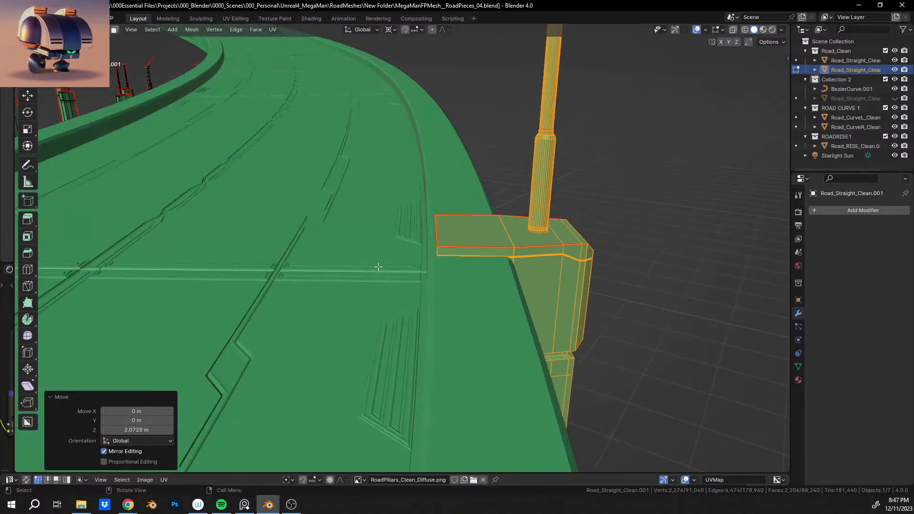
{"action": "key", "text": "g"}
{"action": "key", "text": "z"}
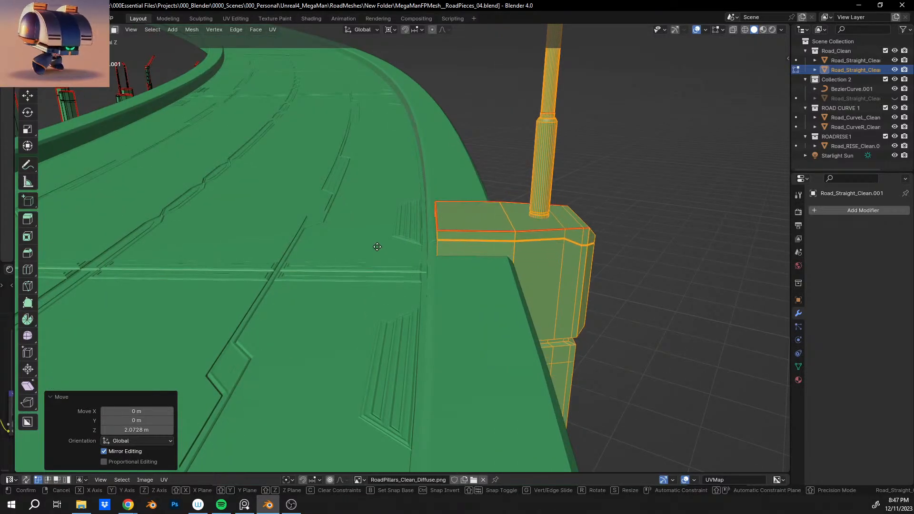
{"action": "left_click", "coordinate": [377, 262]}
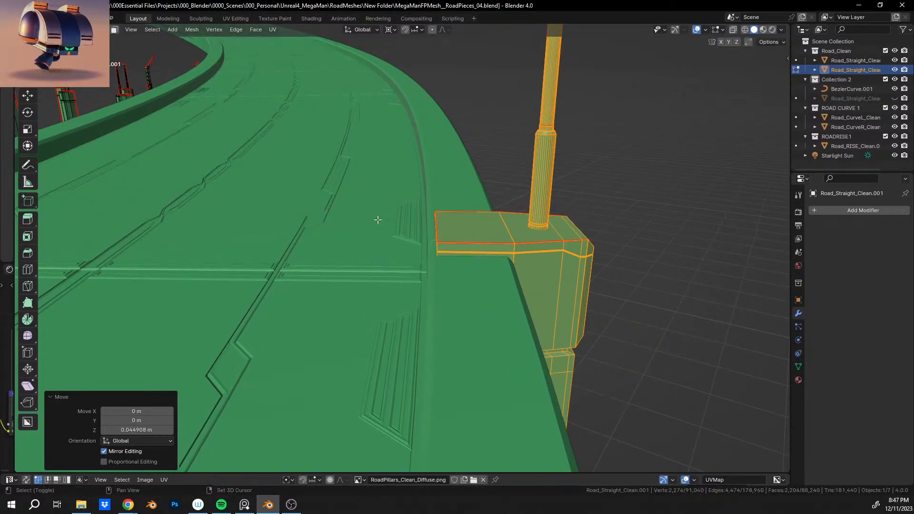
{"action": "middle_click_drag", "start_coordinate": [377, 261], "coordinate": [287, 237]}
Step: Clear the selection and select the next inner pillar with its whole thin pole and the opposing outer pillar
{"action": "middle_click_drag", "start_coordinate": [456, 212], "coordinate": [296, 231], "text": "shift"}
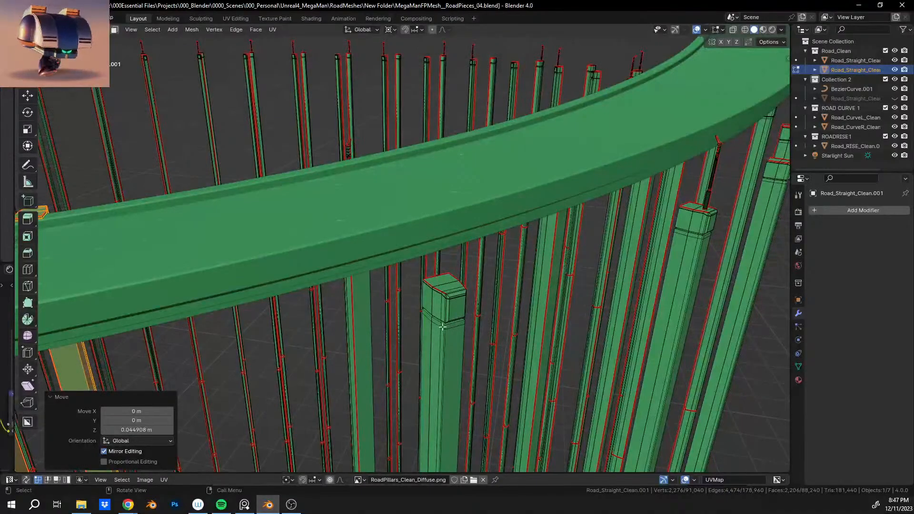
{"action": "middle_click_drag", "start_coordinate": [391, 209], "coordinate": [452, 213]}
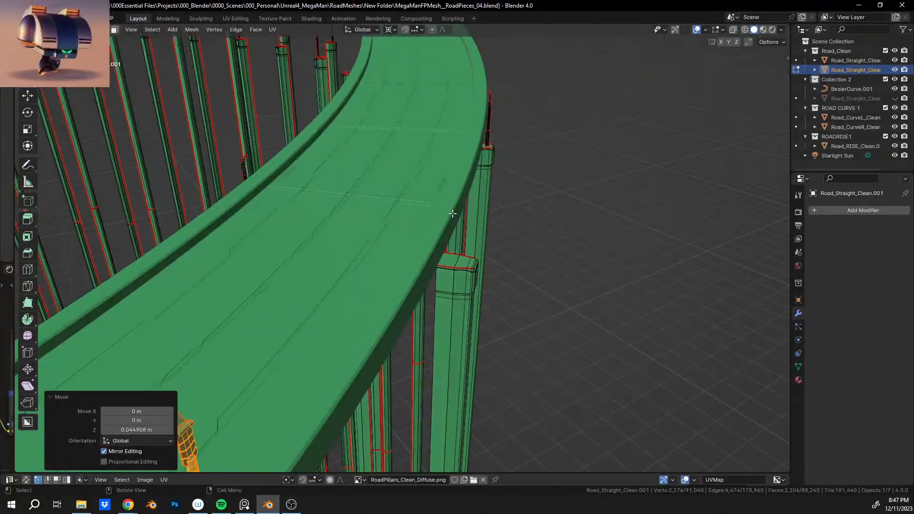
{"action": "left_click", "coordinate": [480, 245]}
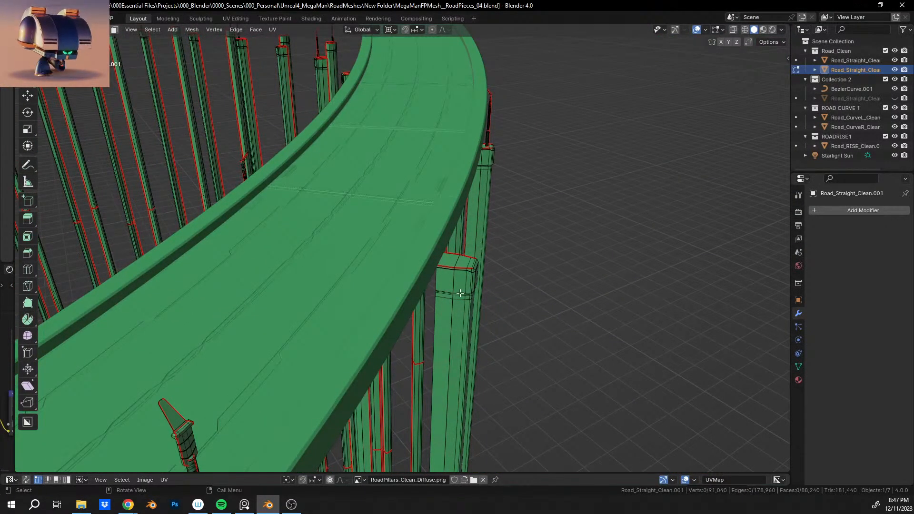
{"action": "key", "text": "l"}
{"action": "middle_click_drag", "start_coordinate": [352, 199], "coordinate": [460, 307]}
{"action": "key", "text": "l"}
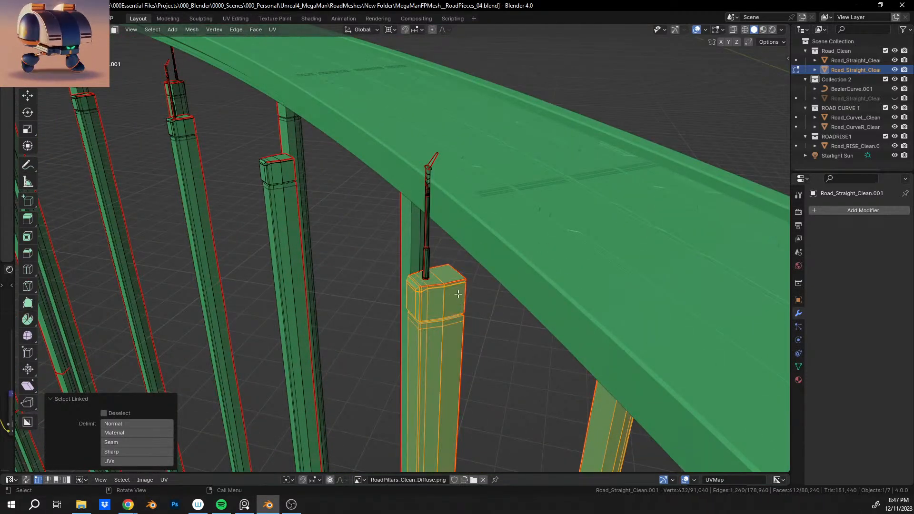
{"action": "key", "text": "l"}
{"action": "key", "text": "l"}
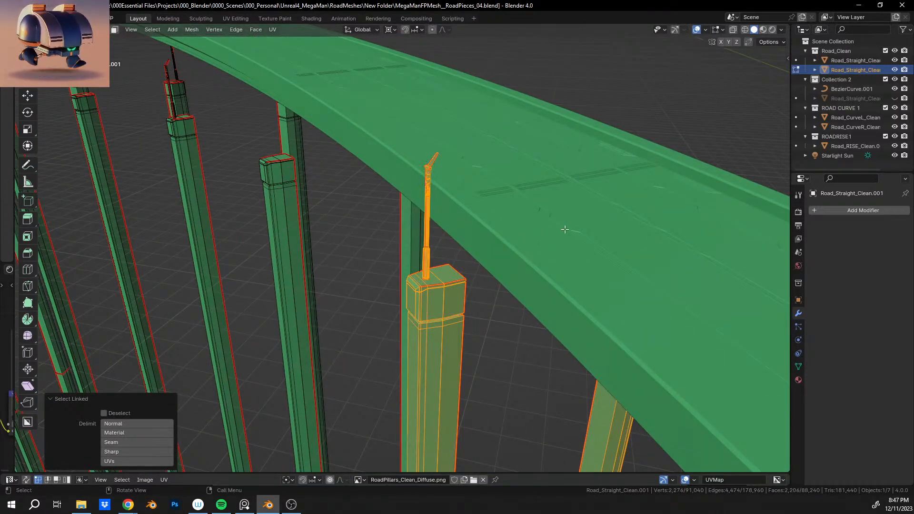
Step: Raise the selected pillar pair and pole about 3.29 m along the global Z axis and fine-tune their height
{"action": "key", "text": "g"}
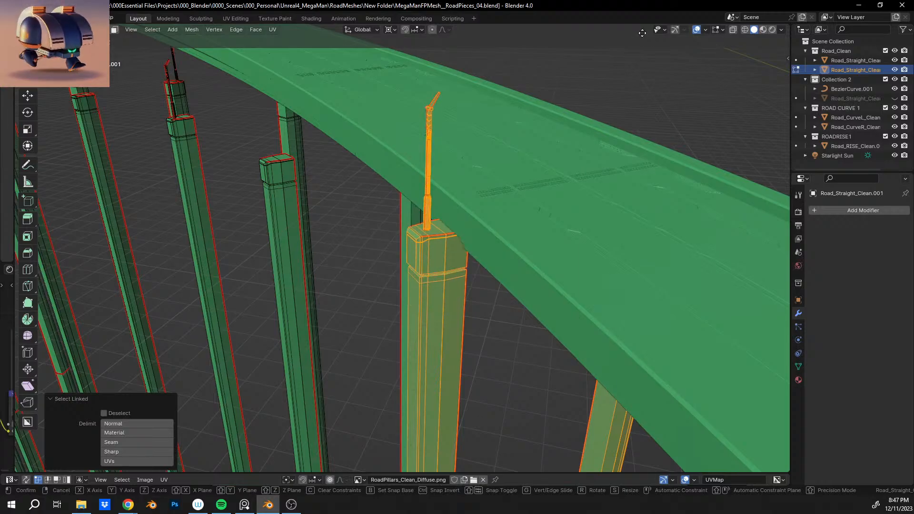
{"action": "key", "text": "z"}
{"action": "left_click", "coordinate": [686, 314]}
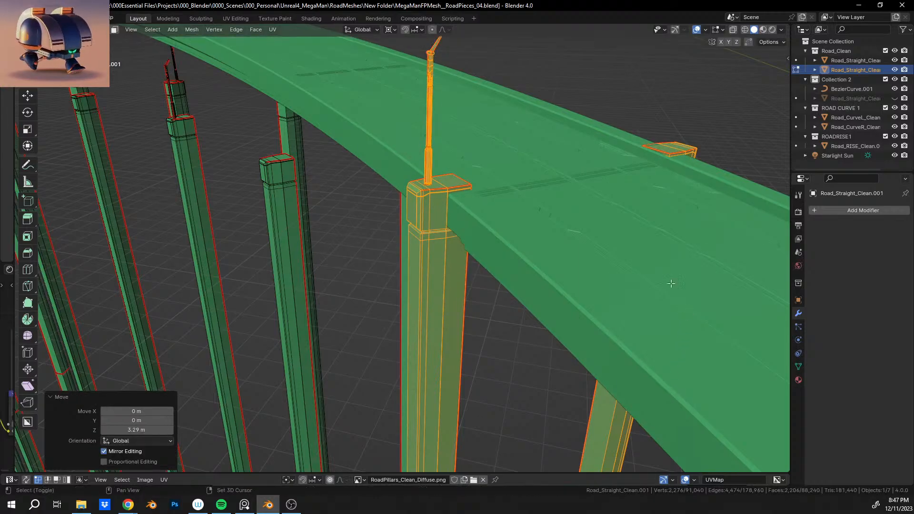
{"action": "middle_click_drag", "start_coordinate": [685, 314], "coordinate": [239, 256]}
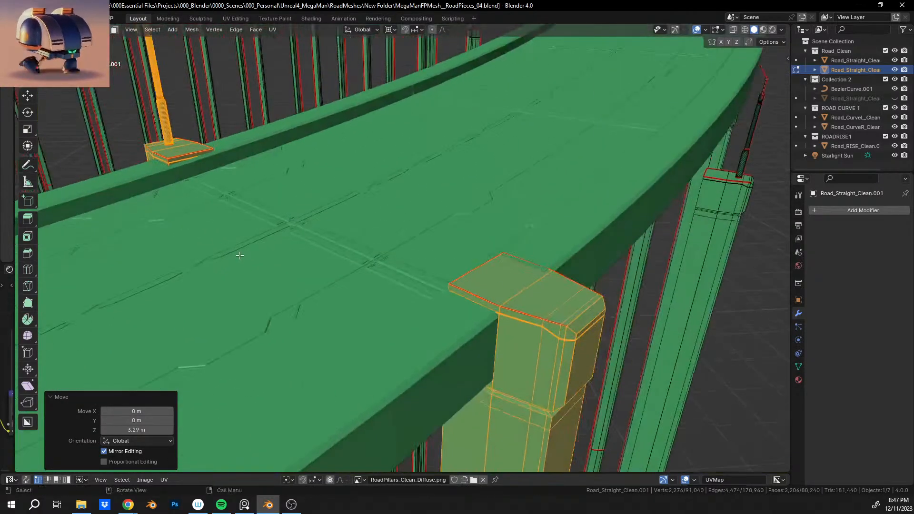
{"action": "key", "text": "g"}
{"action": "key", "text": "z"}
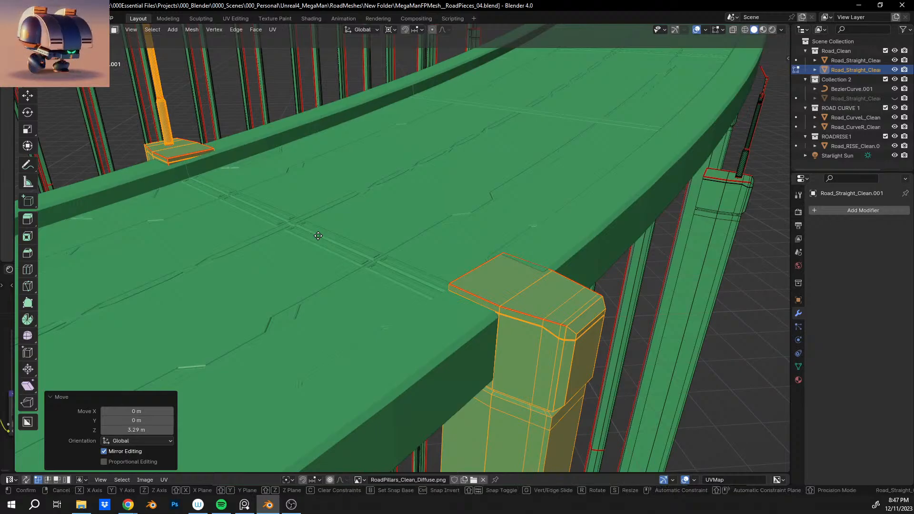
{"action": "left_click", "coordinate": [321, 207]}
{"action": "middle_click_drag", "start_coordinate": [567, 135], "coordinate": [492, 293]}
Step: Clear the selection and select the next pillar pair still below the road together with its thin pole
{"action": "left_click_drag", "start_coordinate": [627, 224], "coordinate": [638, 243]}
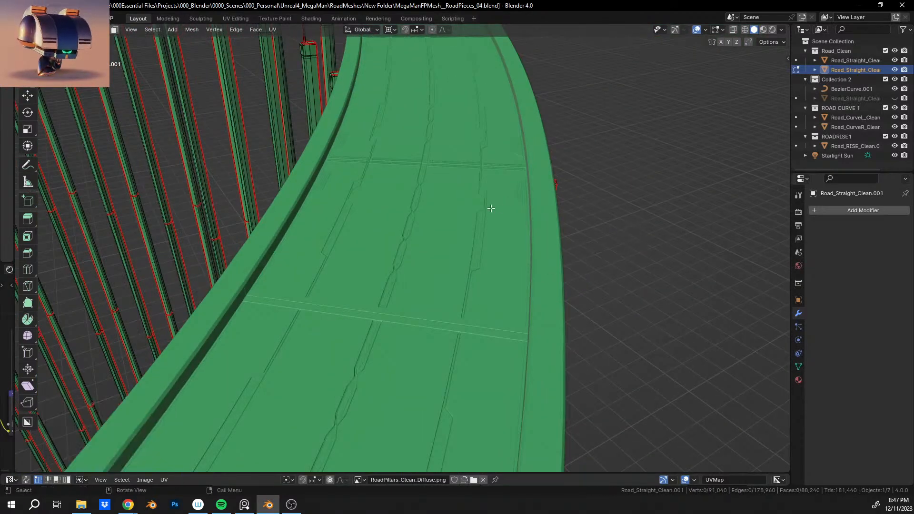
{"action": "middle_click_drag", "start_coordinate": [490, 207], "coordinate": [418, 213]}
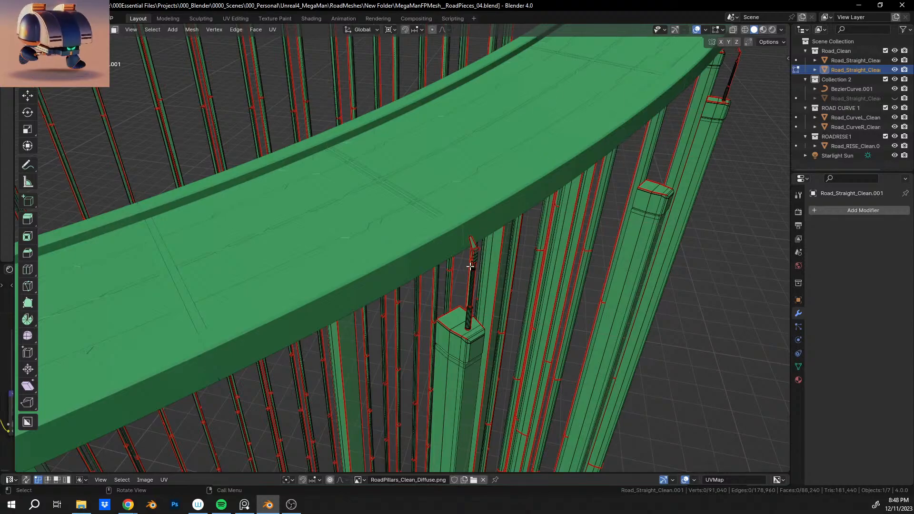
{"action": "middle_click_drag", "start_coordinate": [375, 212], "coordinate": [561, 230], "text": "shift"}
{"action": "scroll", "coordinate": [440, 279], "scroll_direction": "down", "scroll_amount": 5}
{"action": "scroll", "coordinate": [464, 271], "scroll_direction": "up", "scroll_amount": 4}
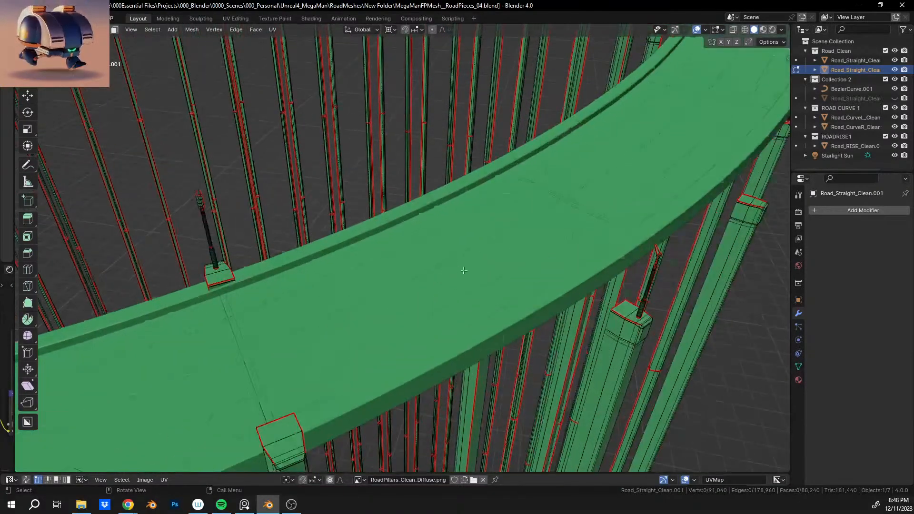
{"action": "middle_click_drag", "start_coordinate": [464, 270], "coordinate": [238, 271]}
{"action": "middle_click_drag", "start_coordinate": [238, 272], "coordinate": [306, 156]}
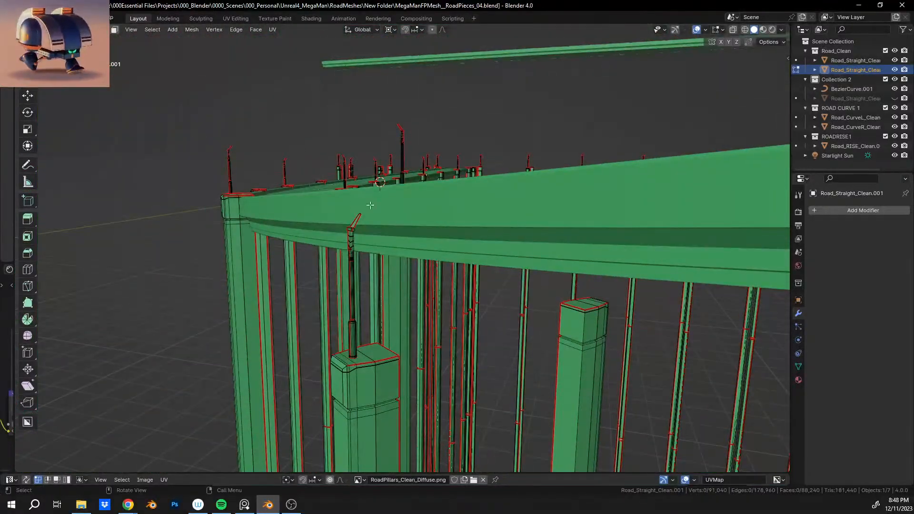
{"action": "middle_click_drag", "start_coordinate": [370, 205], "coordinate": [342, 188]}
{"action": "middle_click_drag", "start_coordinate": [390, 157], "coordinate": [363, 178]}
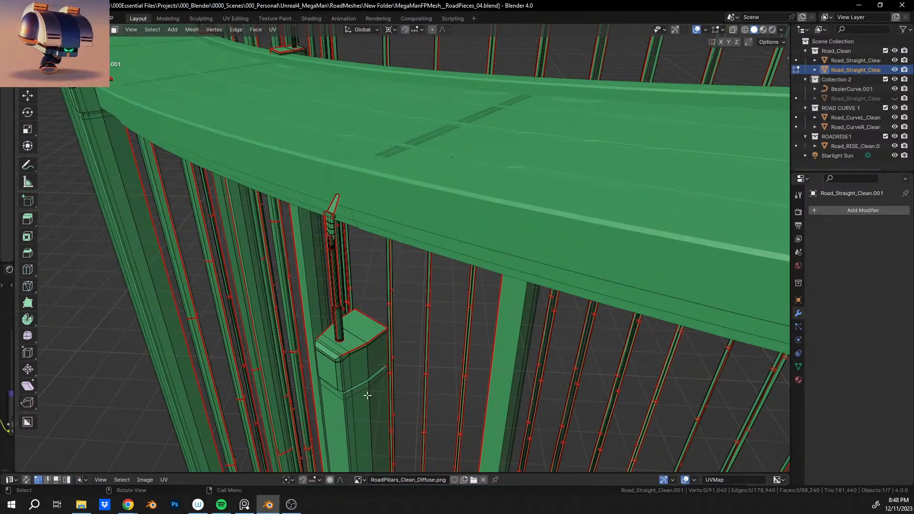
{"action": "key", "text": "l"}
{"action": "key", "text": "l"}
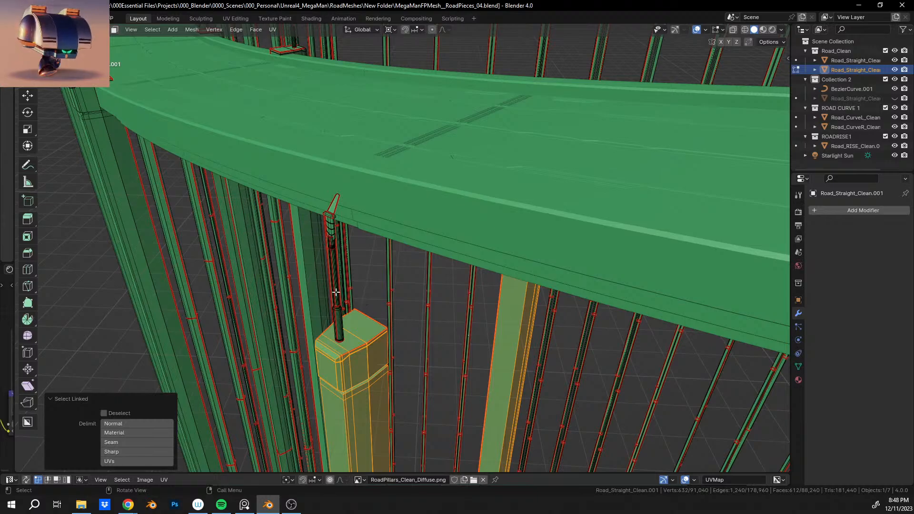
{"action": "key", "text": "l"}
{"action": "key", "text": "l"}
{"action": "middle_click_drag", "start_coordinate": [327, 232], "coordinate": [425, 222]}
Step: Raise the selected pillar pair and pole about 5.21 m along the global Z axis to meet the road's edges
{"action": "key", "text": "g"}
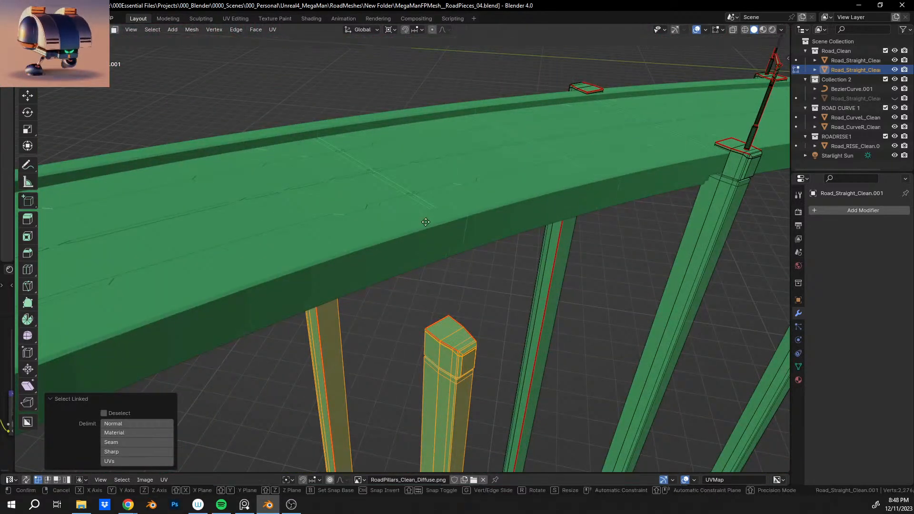
{"action": "left_click", "coordinate": [441, 135]}
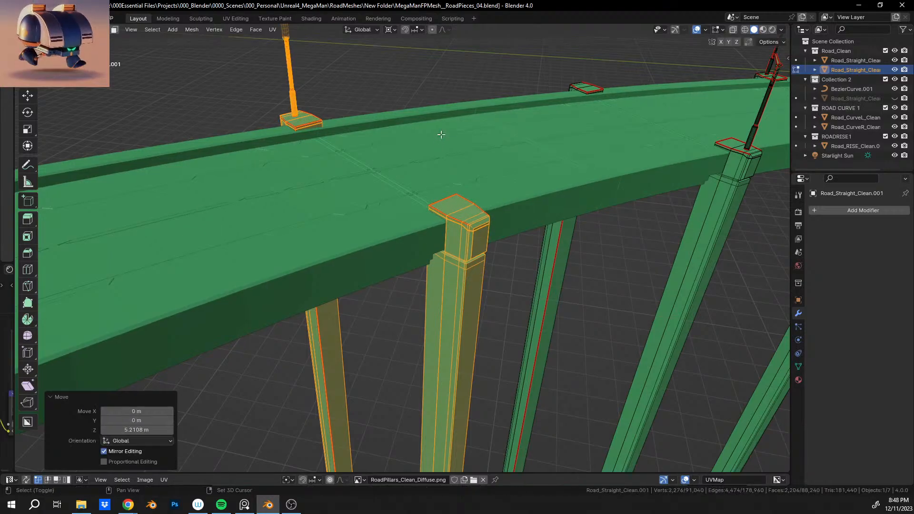
{"action": "middle_click_drag", "start_coordinate": [430, 193], "coordinate": [619, 245], "text": "shift"}
{"action": "scroll", "coordinate": [431, 241], "scroll_direction": "up", "scroll_amount": 1}
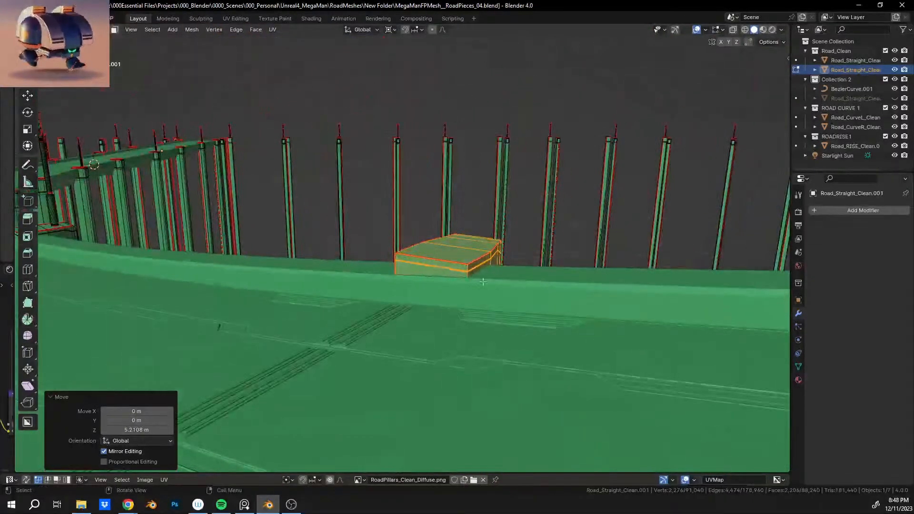
{"action": "scroll", "coordinate": [470, 288], "scroll_direction": "down", "scroll_amount": 6}
{"action": "middle_click_drag", "start_coordinate": [470, 288], "coordinate": [453, 251], "text": "shift"}
{"action": "scroll", "coordinate": [461, 219], "scroll_direction": "up", "scroll_amount": 3}
Step: Clear the selection and select the following low pillar, its opposing pillar and the whole thin pole with its tip
{"action": "key", "text": "alt+a"}
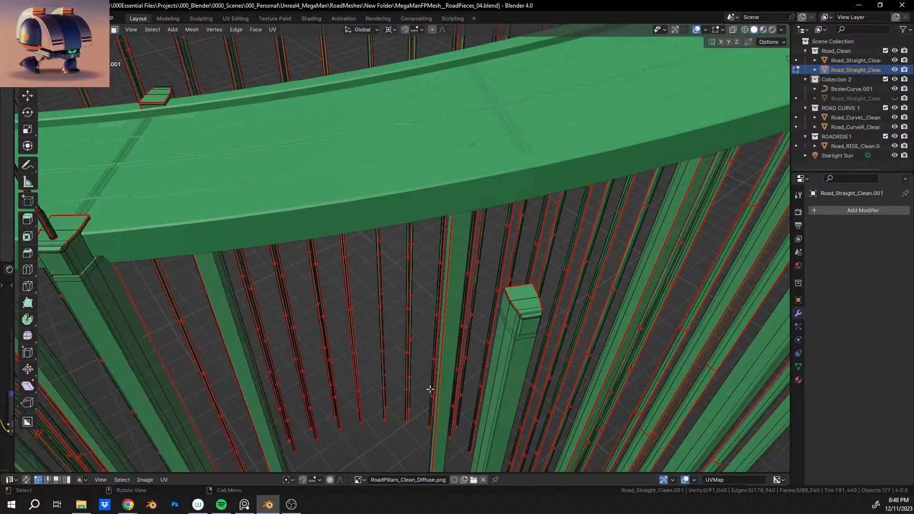
{"action": "middle_click_drag", "start_coordinate": [430, 390], "coordinate": [529, 248]}
{"action": "middle_click_drag", "start_coordinate": [528, 248], "coordinate": [431, 243], "text": "shift"}
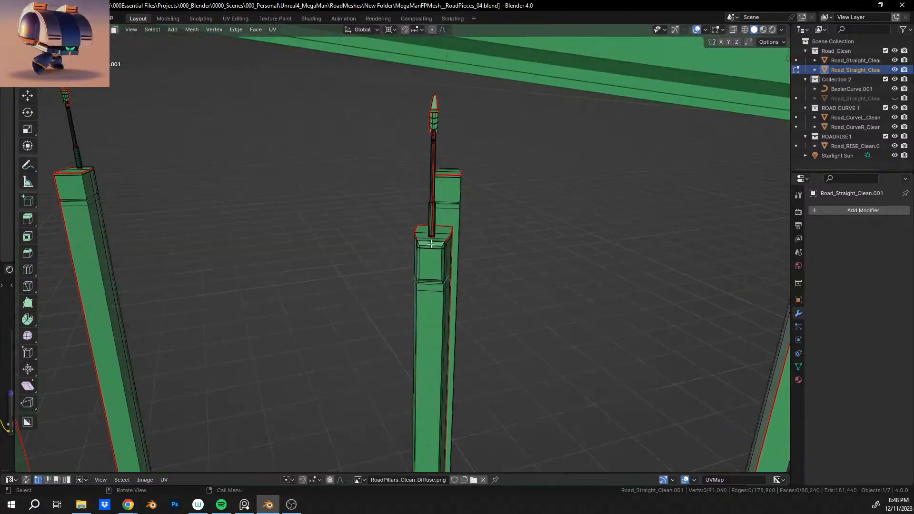
{"action": "key", "text": "l"}
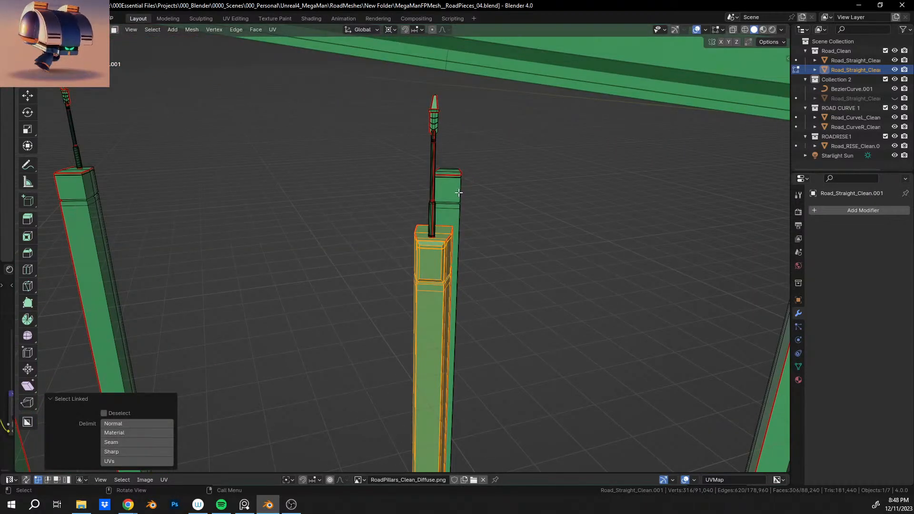
{"action": "key", "text": "l"}
{"action": "key", "text": "l"}
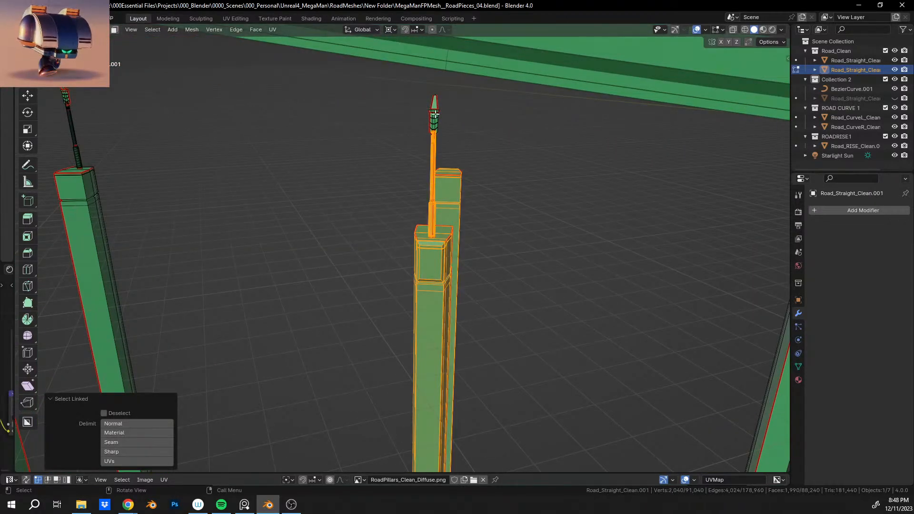
{"action": "key", "text": "l"}
{"action": "middle_click_drag", "start_coordinate": [475, 83], "coordinate": [341, 258], "text": "shift"}
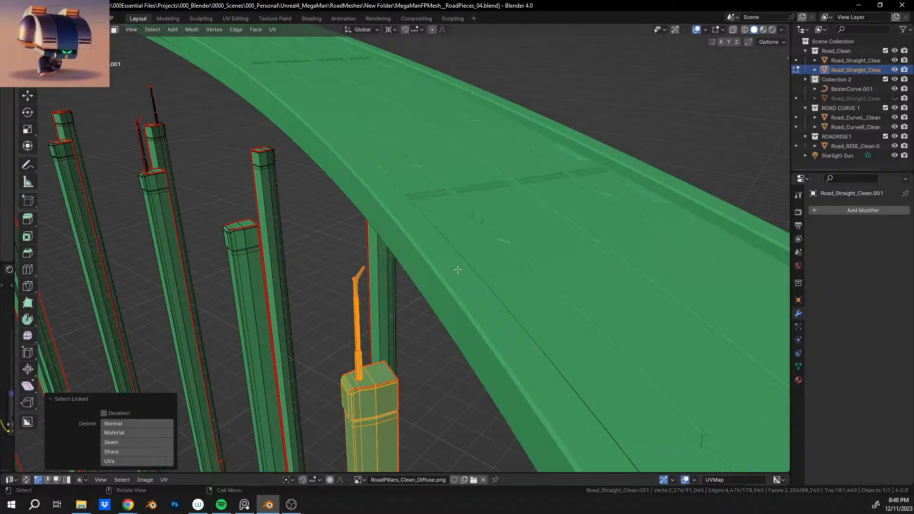
Step: Raise the selected pillar pair and pole about 7.02 m along the global Z axis plus a slight extra lift, and clear the selection
{"action": "key", "text": "g"}
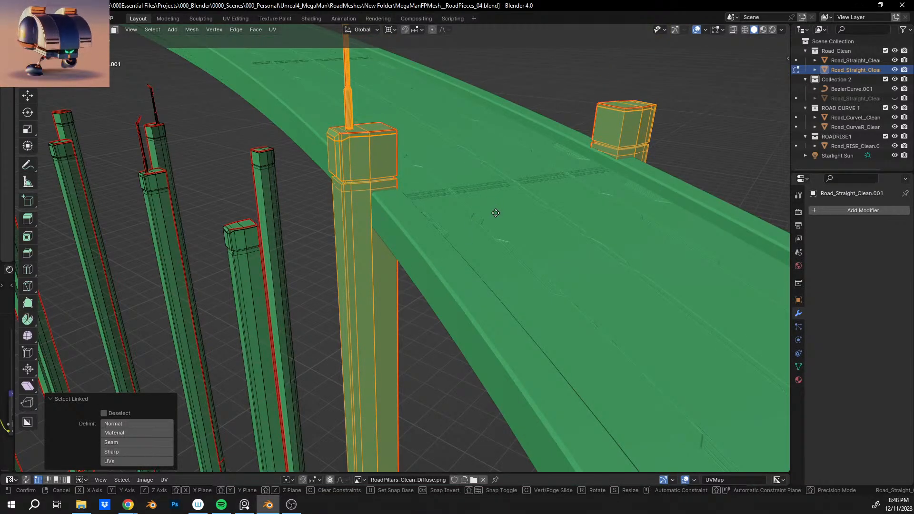
{"action": "left_click", "coordinate": [502, 319]}
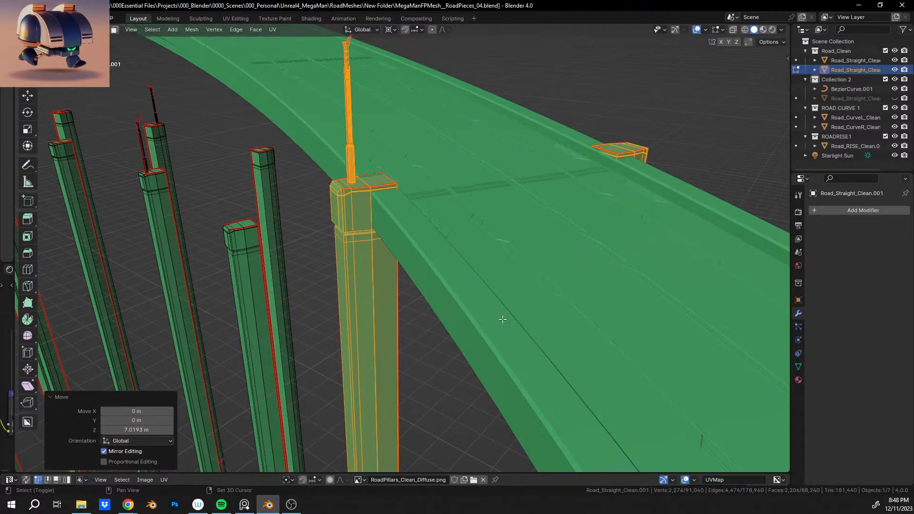
{"action": "middle_click_drag", "start_coordinate": [494, 207], "coordinate": [480, 277]}
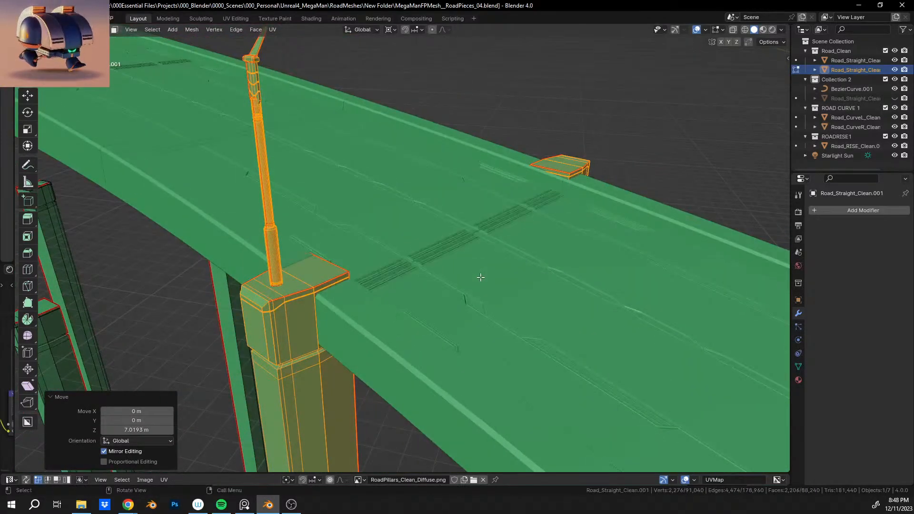
{"action": "key", "text": "g"}
{"action": "key", "text": "z"}
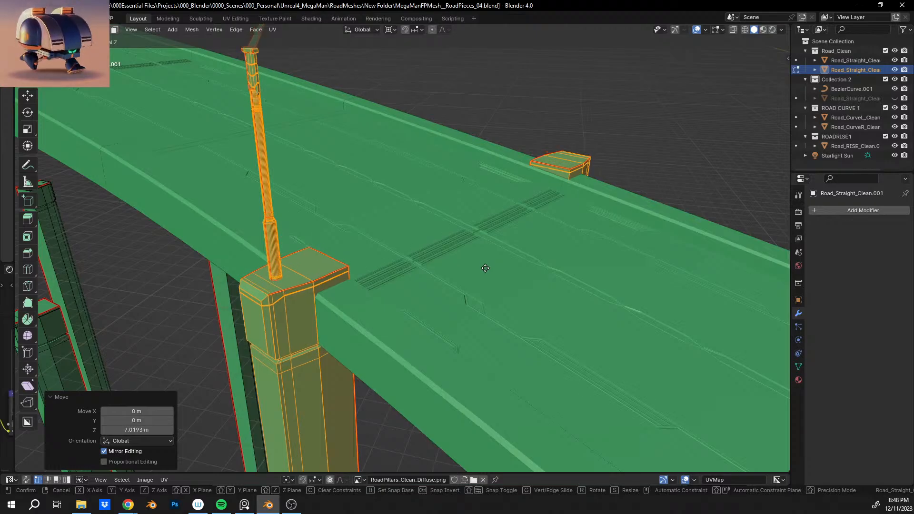
{"action": "left_click", "coordinate": [485, 268]}
{"action": "middle_click_drag", "start_coordinate": [486, 208], "coordinate": [490, 156]}
{"action": "left_click", "coordinate": [596, 393]}
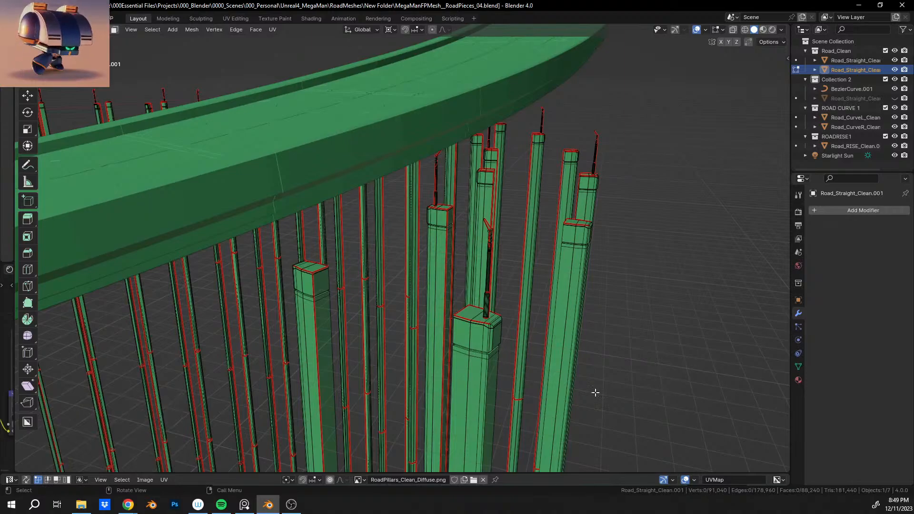
{"action": "key", "text": "l"}
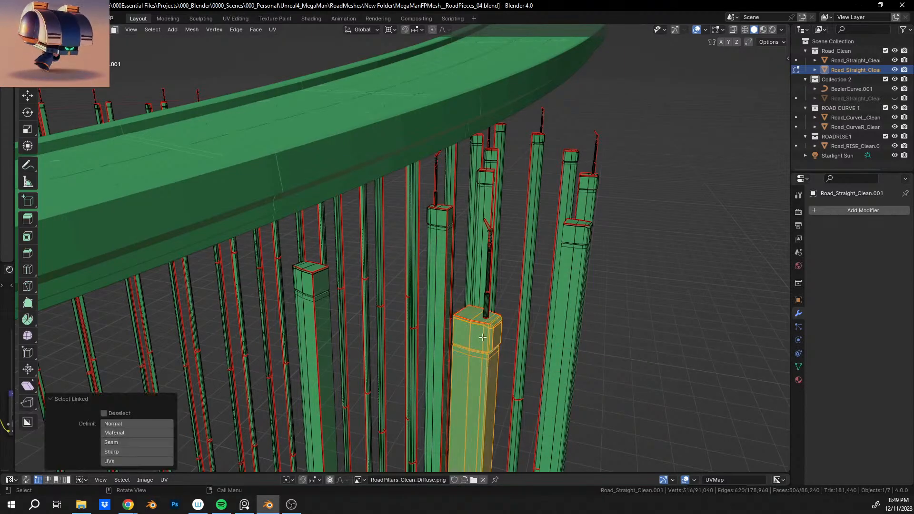
{"action": "key", "text": "l"}
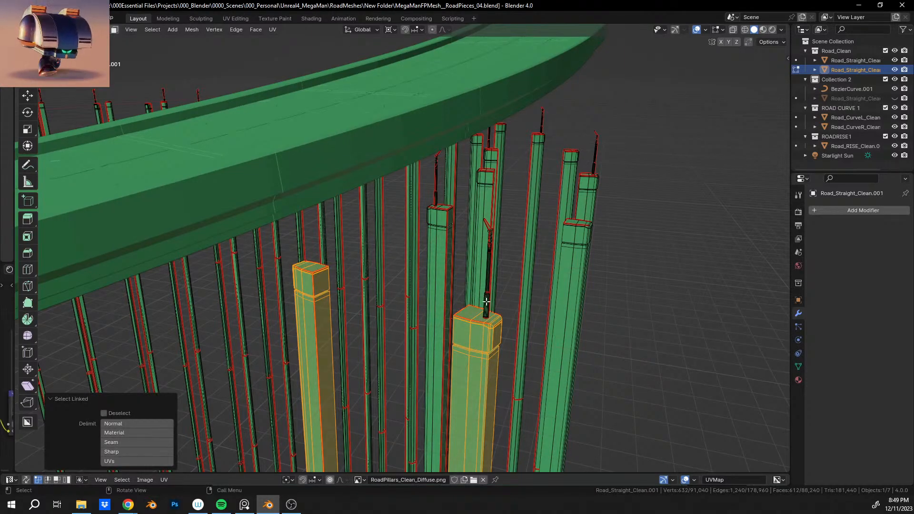
{"action": "key", "text": "l"}
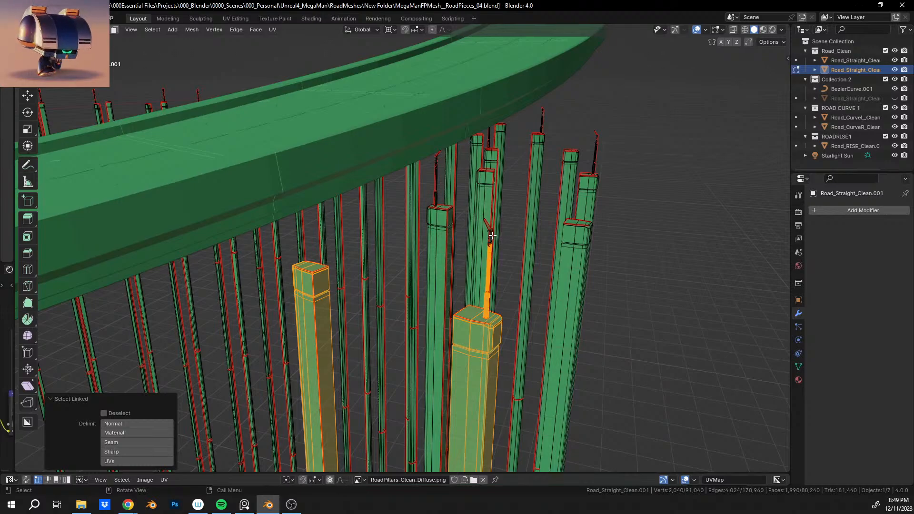
{"action": "key", "text": "l"}
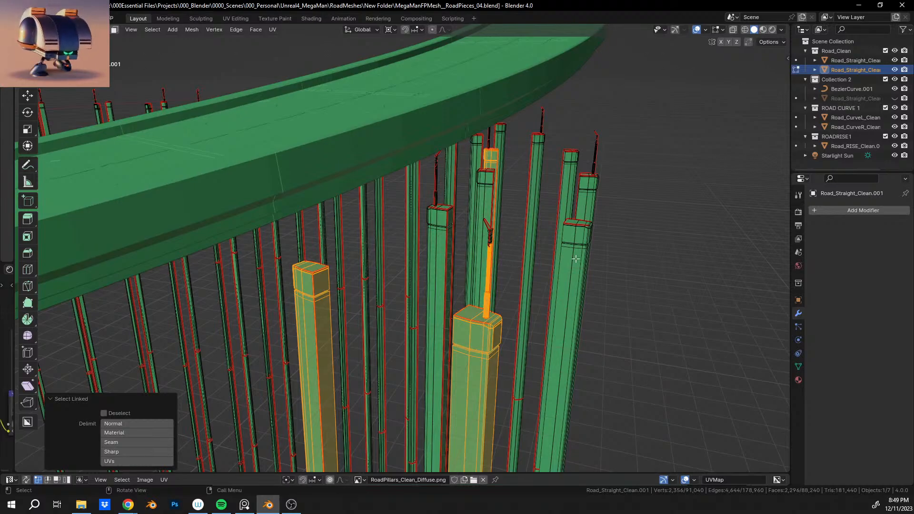
{"action": "left_click", "coordinate": [627, 302]}
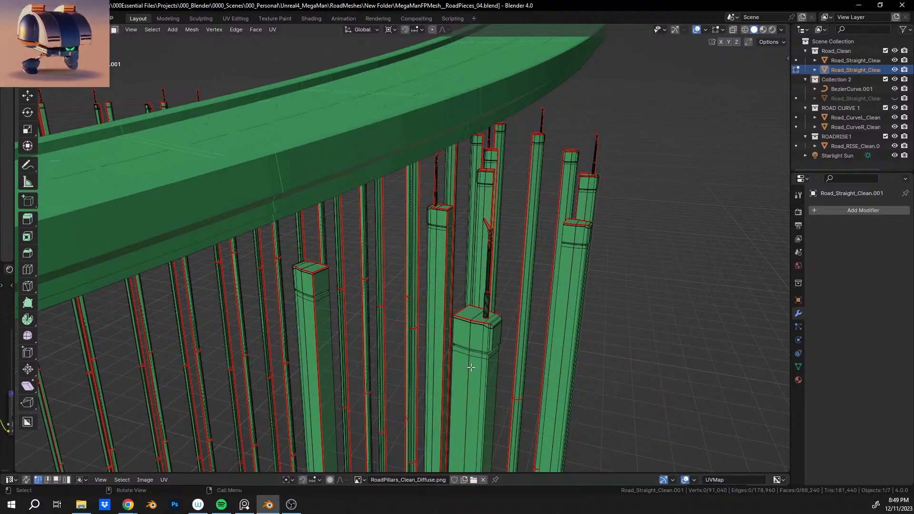
Step: Select the nearest low pillar, its opposing pillar and the whole thin pole with its tip
{"action": "key", "text": "l"}
{"action": "key", "text": "l"}
{"action": "key", "text": "l"}
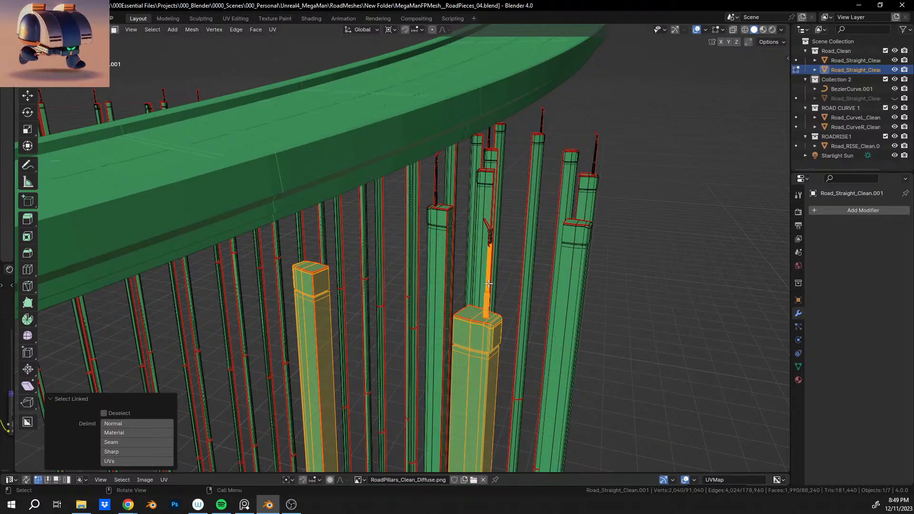
{"action": "key", "text": "l"}
Step: Raise the selected pillar pair and pole about 9.77 m along the global Z axis, plus a small height correction against the road's edge
{"action": "key", "text": "g"}
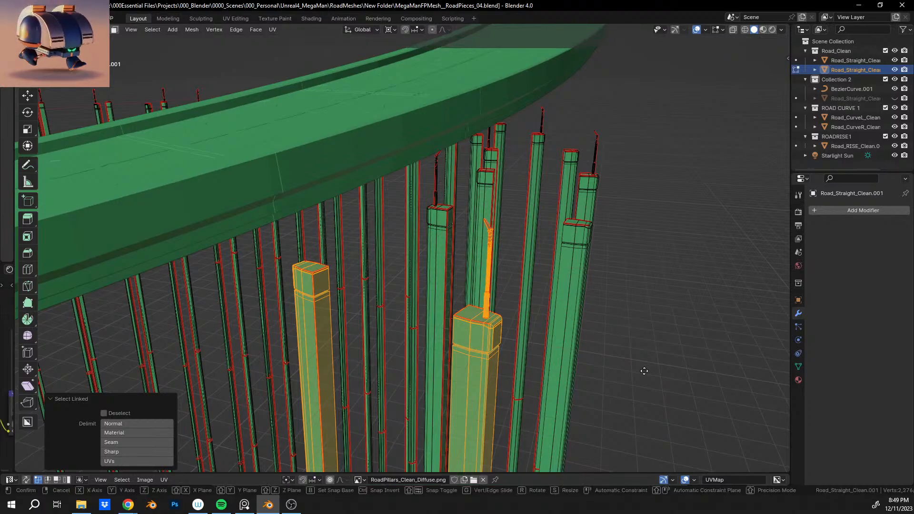
{"action": "key", "text": "z"}
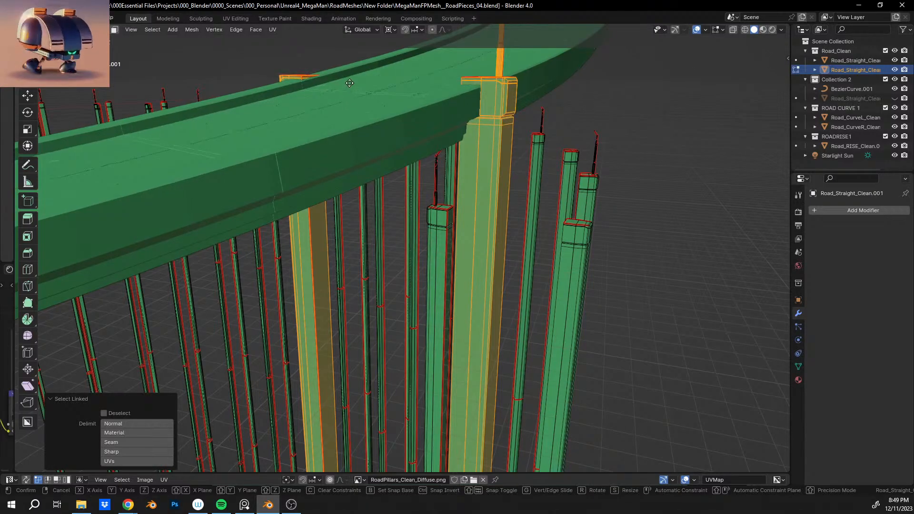
{"action": "left_click", "coordinate": [350, 46]}
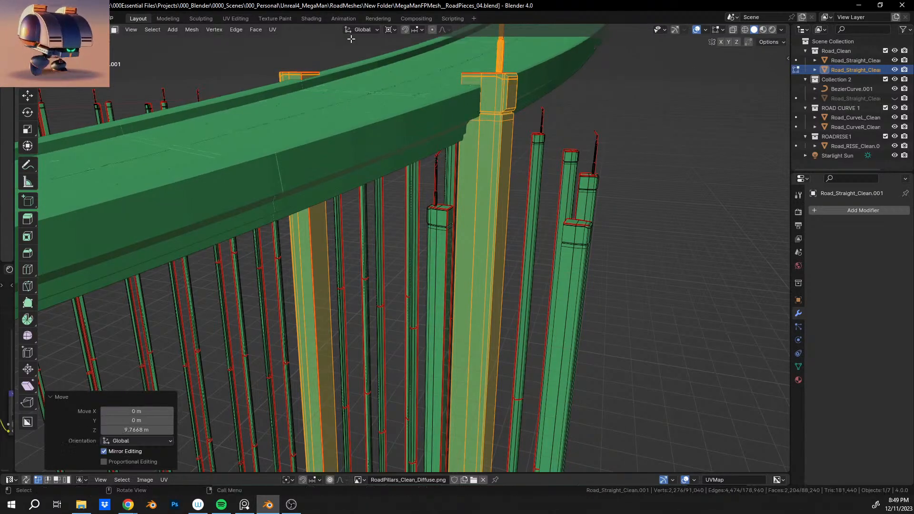
{"action": "middle_click_drag", "start_coordinate": [349, 46], "coordinate": [251, 209]}
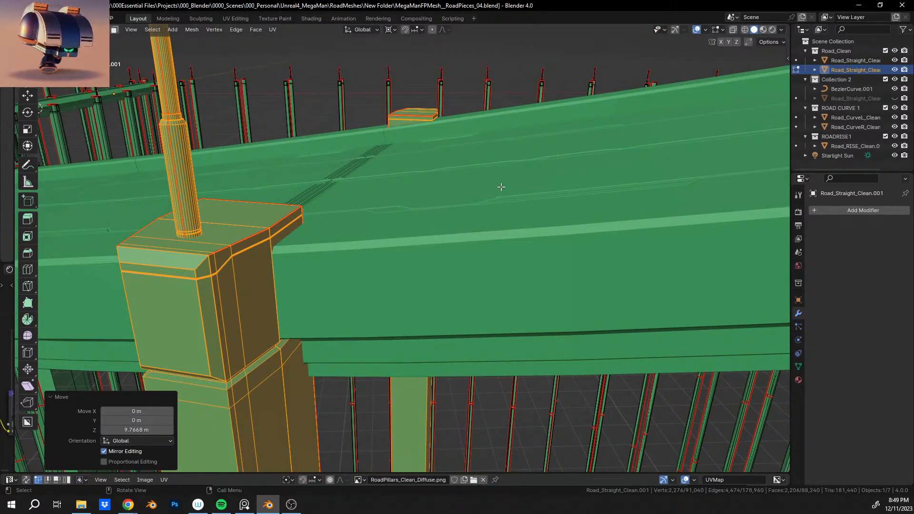
{"action": "key", "text": "g"}
{"action": "key", "text": "z"}
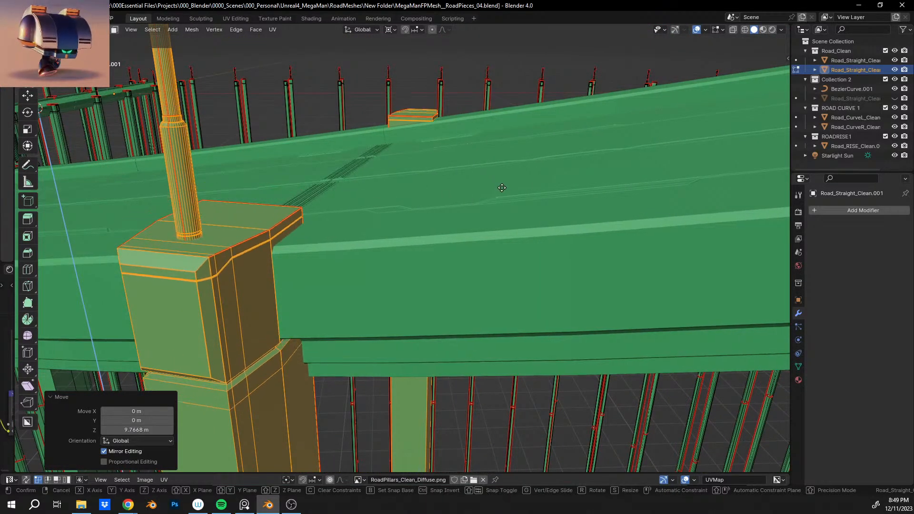
{"action": "left_click", "coordinate": [501, 185]}
Step: Clear the selection and select the next pillar pair below the road together with its complete thin pole
{"action": "scroll", "coordinate": [499, 187], "scroll_direction": "down", "scroll_amount": 9}
{"action": "middle_click_drag", "start_coordinate": [539, 227], "coordinate": [436, 302]}
{"action": "left_click", "coordinate": [448, 341]}
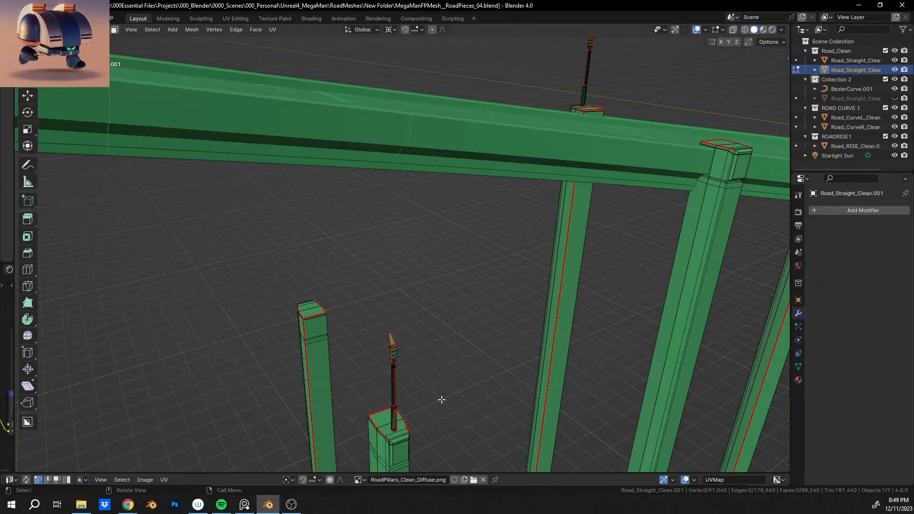
{"action": "key", "text": "l"}
{"action": "key", "text": "l"}
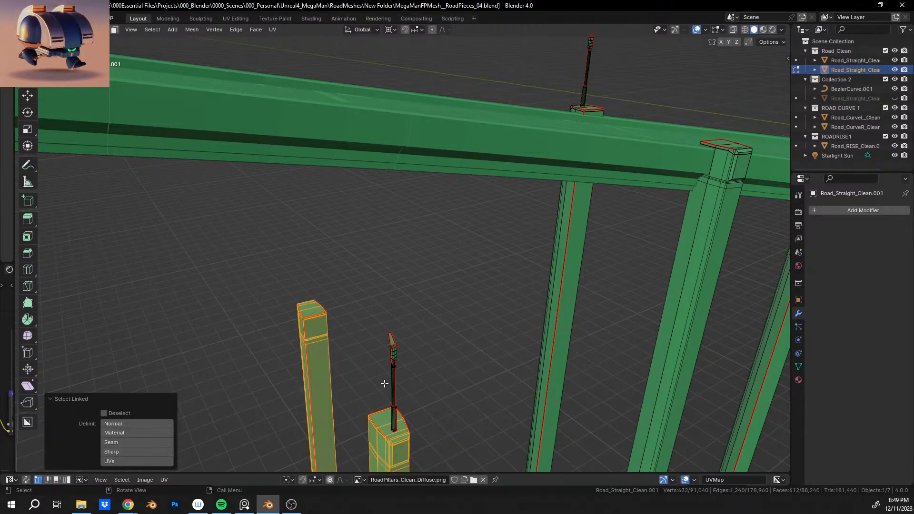
{"action": "key", "text": "l"}
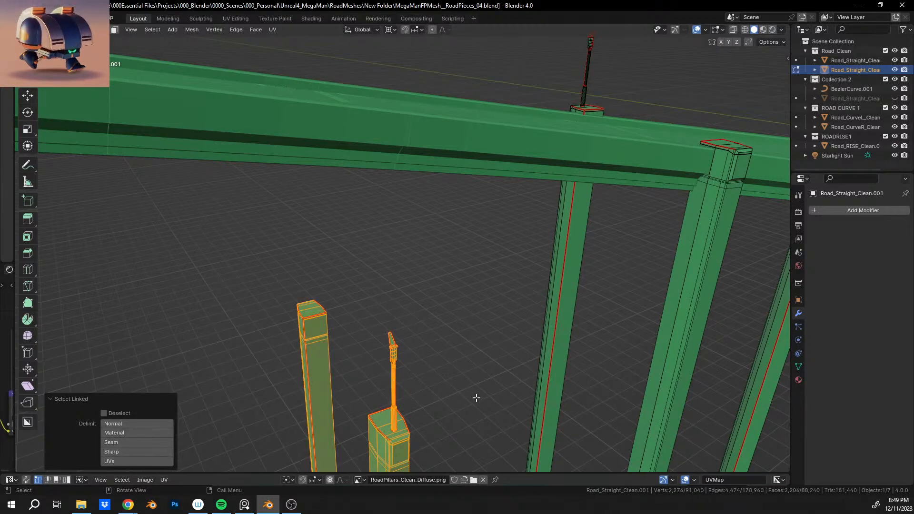
Step: Raise the selected pillar pair and pole about 12.5 m along the global Z axis and correct it downward by about 0.07 m
{"action": "key", "text": "g"}
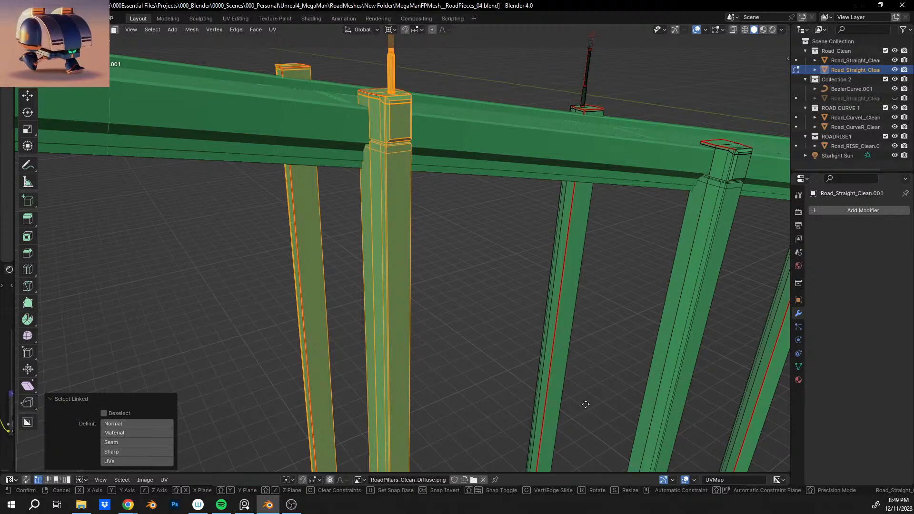
{"action": "left_click", "coordinate": [585, 408]}
{"action": "middle_click_drag", "start_coordinate": [481, 138], "coordinate": [454, 250]}
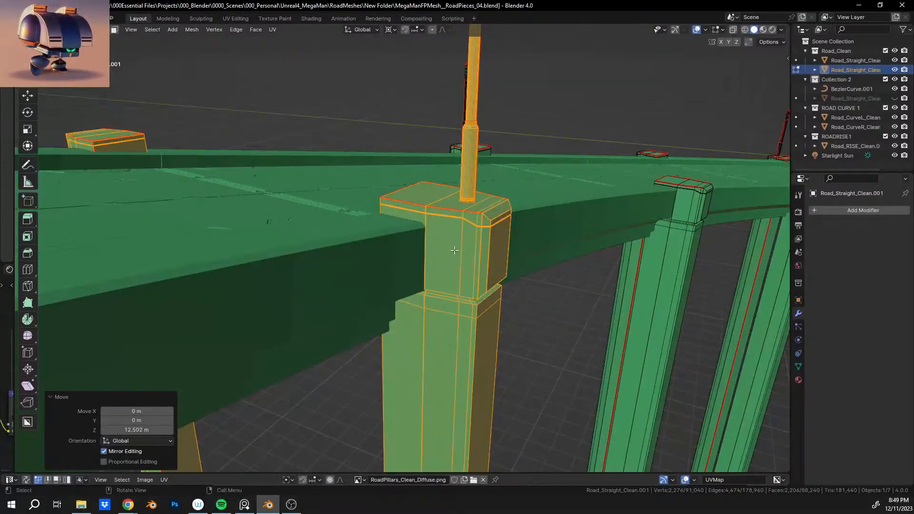
{"action": "key", "text": "g"}
{"action": "key", "text": "z"}
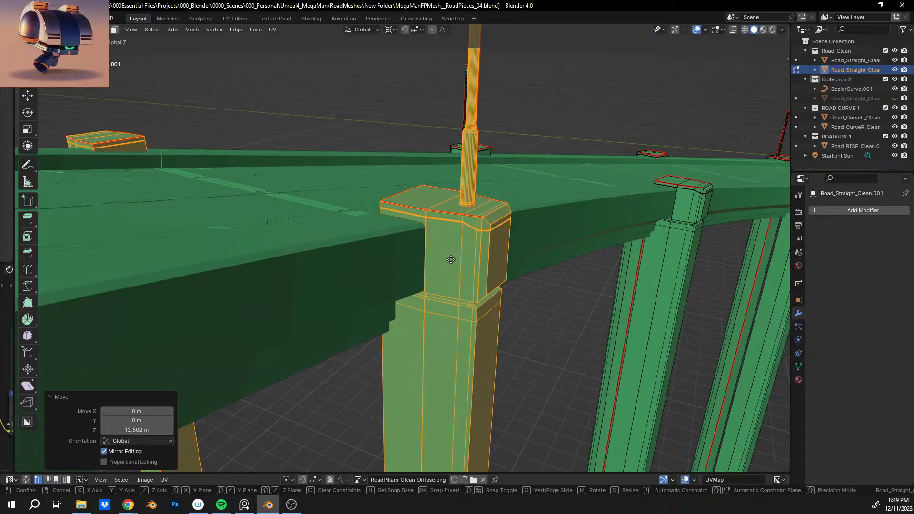
{"action": "left_click", "coordinate": [451, 263]}
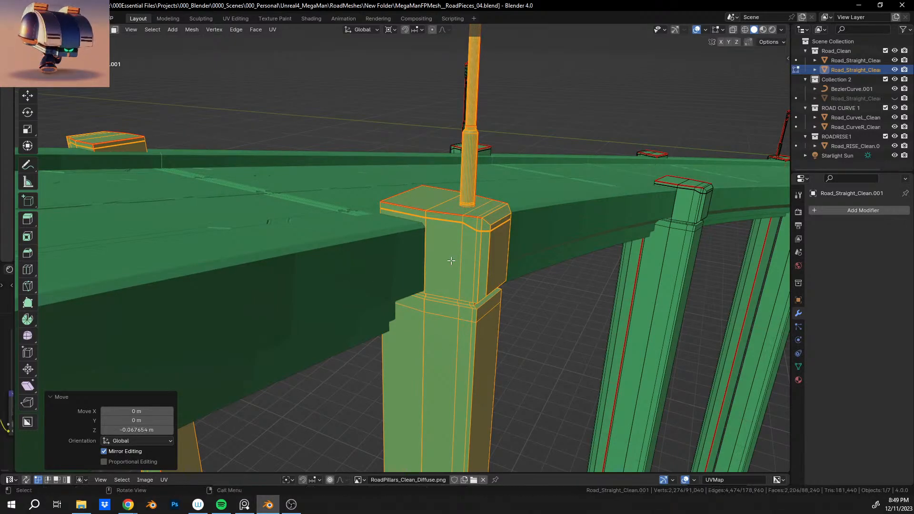
Step: Clear the selection and select the following two low pillars with the thin pole and tip on one of them
{"action": "scroll", "coordinate": [314, 275], "scroll_direction": "down", "scroll_amount": 5}
{"action": "middle_click_drag", "start_coordinate": [313, 275], "coordinate": [410, 219], "text": "shift"}
{"action": "scroll", "coordinate": [409, 218], "scroll_direction": "up", "scroll_amount": 2}
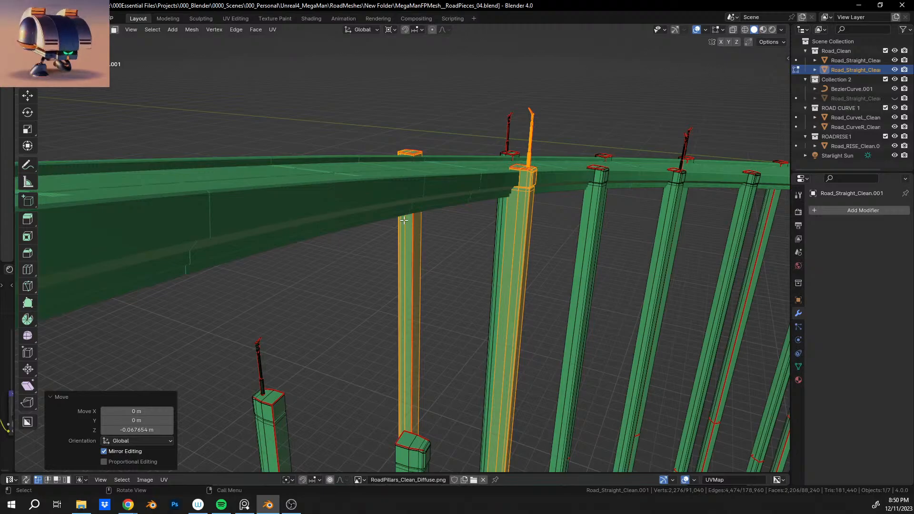
{"action": "middle_click_drag", "start_coordinate": [547, 263], "coordinate": [474, 215]}
{"action": "left_click", "coordinate": [325, 302]}
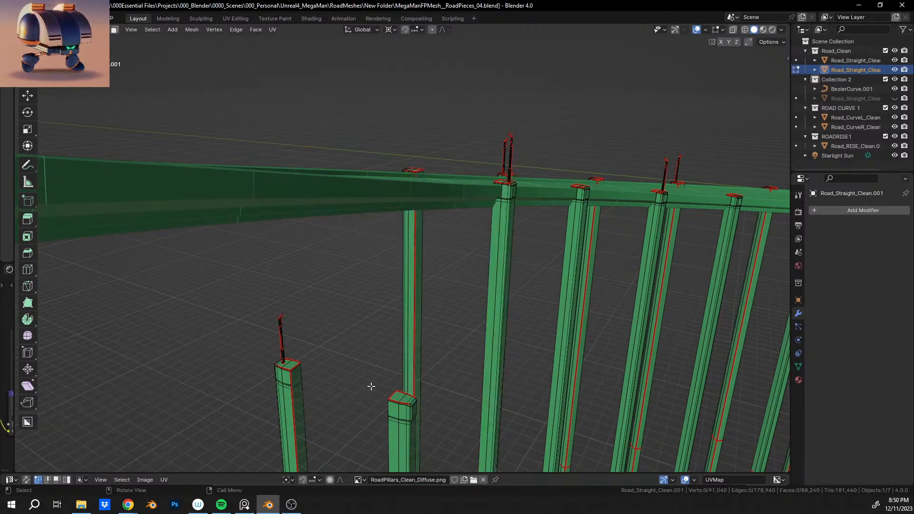
{"action": "key", "text": "l"}
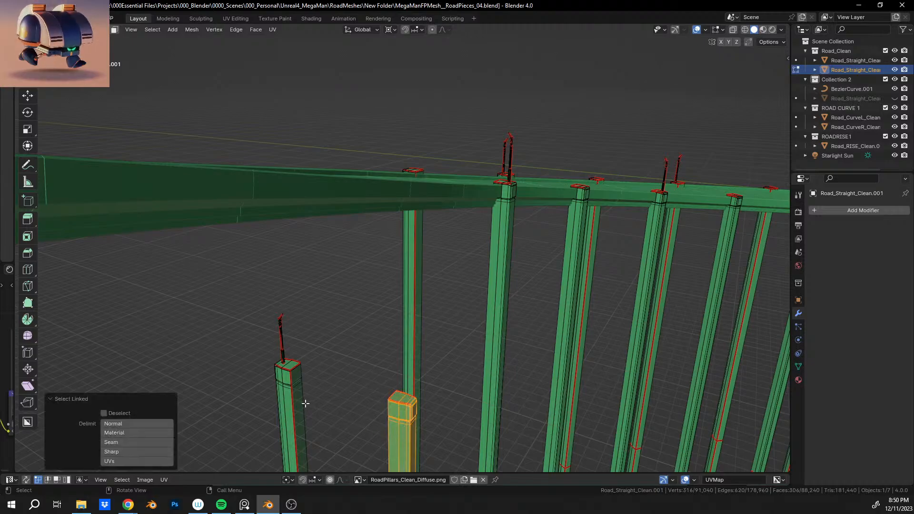
{"action": "key", "text": "l"}
{"action": "key", "text": "l"}
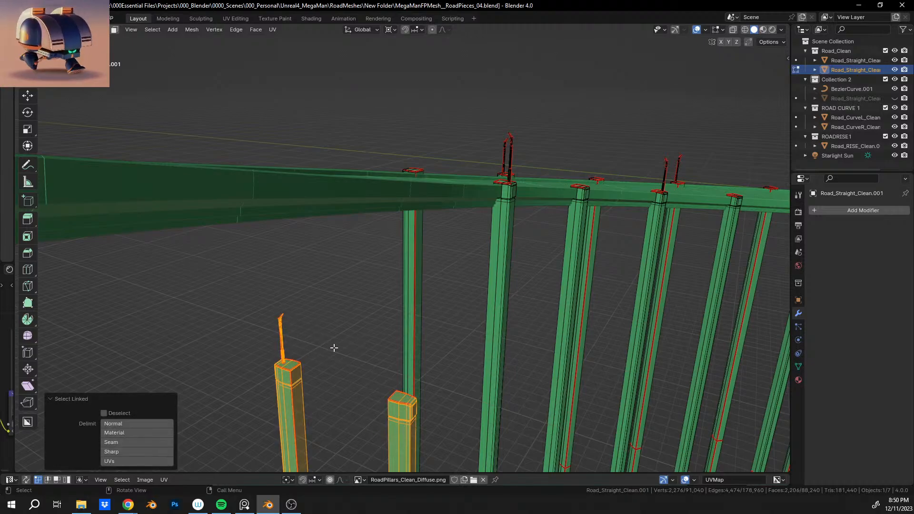
Step: Raise the selected pillars and pole about 16.24 m along the global Z axis and lower them about 0.63 m to fit the road's edge
{"action": "key", "text": "g"}
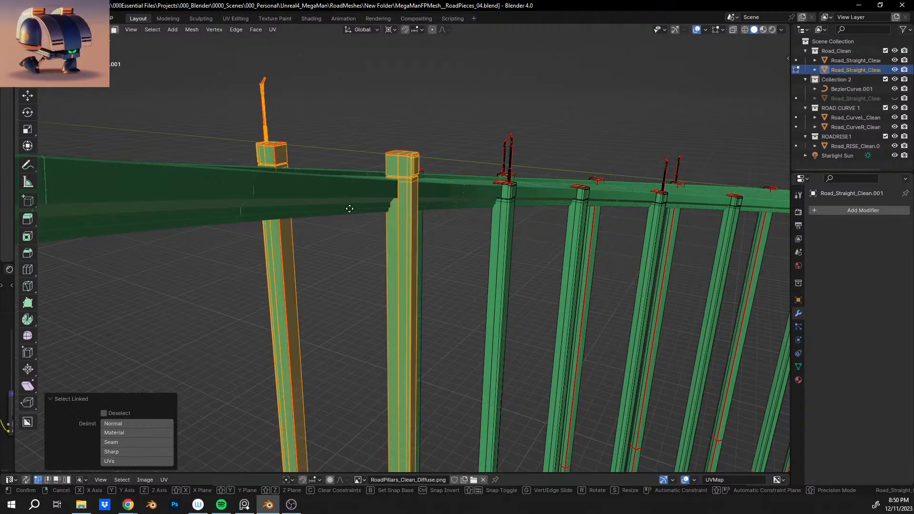
{"action": "left_click", "coordinate": [352, 214]}
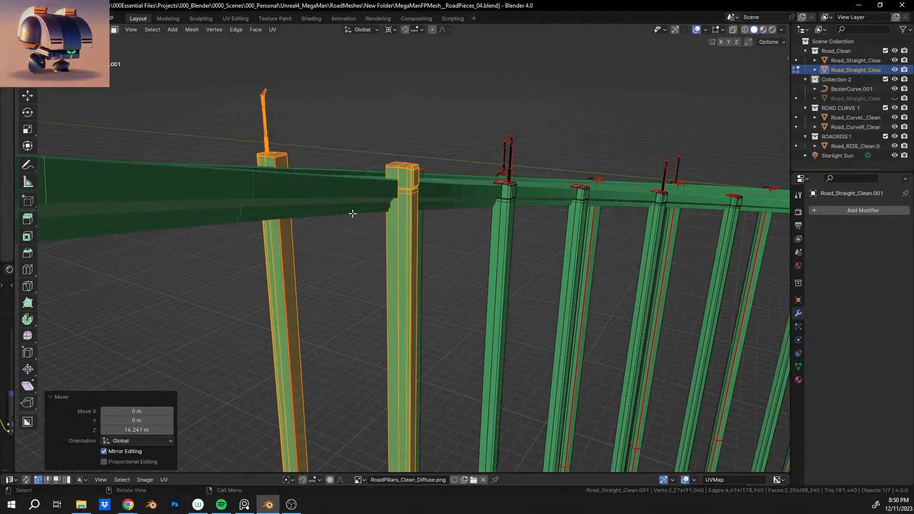
{"action": "middle_click_drag", "start_coordinate": [352, 214], "coordinate": [407, 275]}
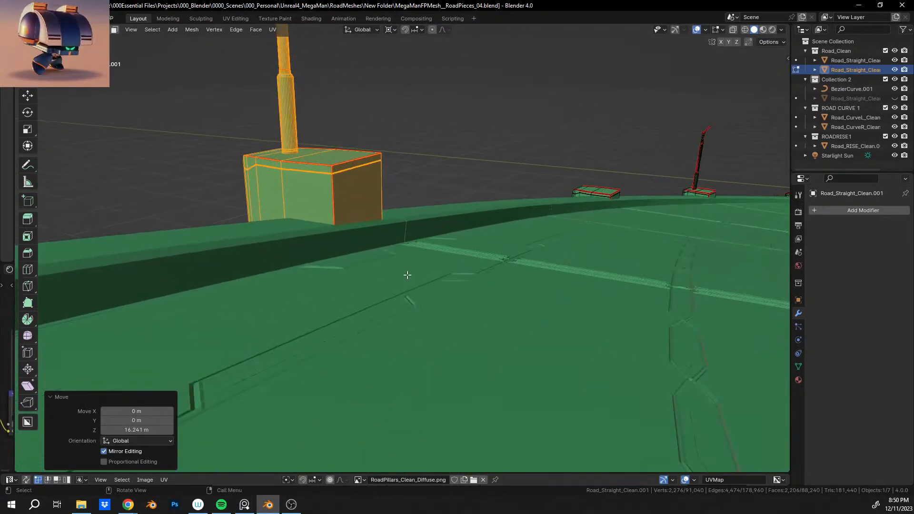
{"action": "middle_click_drag", "start_coordinate": [381, 238], "coordinate": [470, 277], "text": "shift"}
{"action": "scroll", "coordinate": [467, 273], "scroll_direction": "up", "scroll_amount": 3}
{"action": "scroll", "coordinate": [468, 272], "scroll_direction": "down", "scroll_amount": 3}
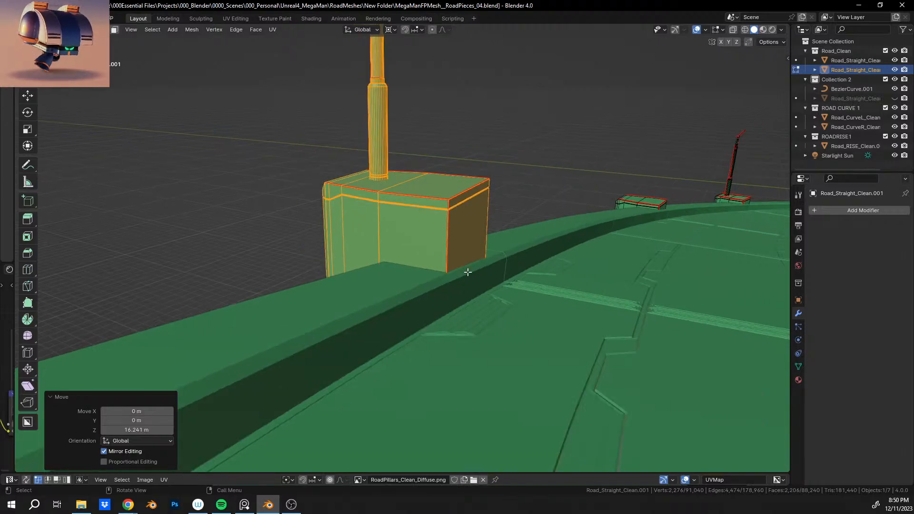
{"action": "key", "text": "g"}
{"action": "key", "text": "z"}
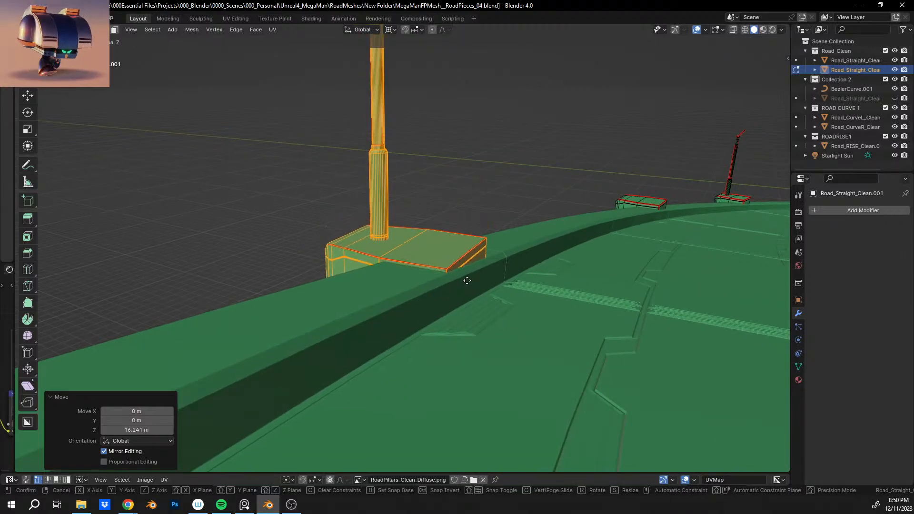
{"action": "left_click", "coordinate": [467, 263]}
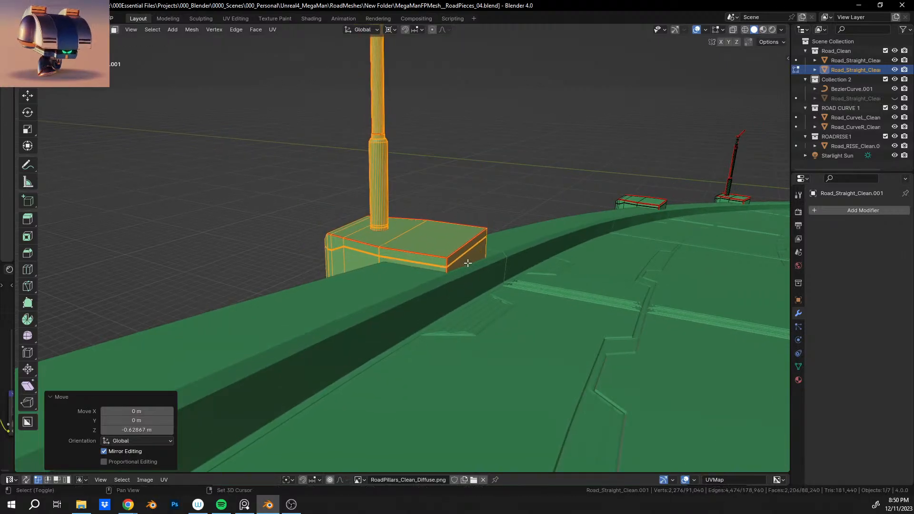
Step: Clear the selection of the pillar pair just fitted to the road
{"action": "middle_click_drag", "start_coordinate": [515, 289], "coordinate": [426, 283]}
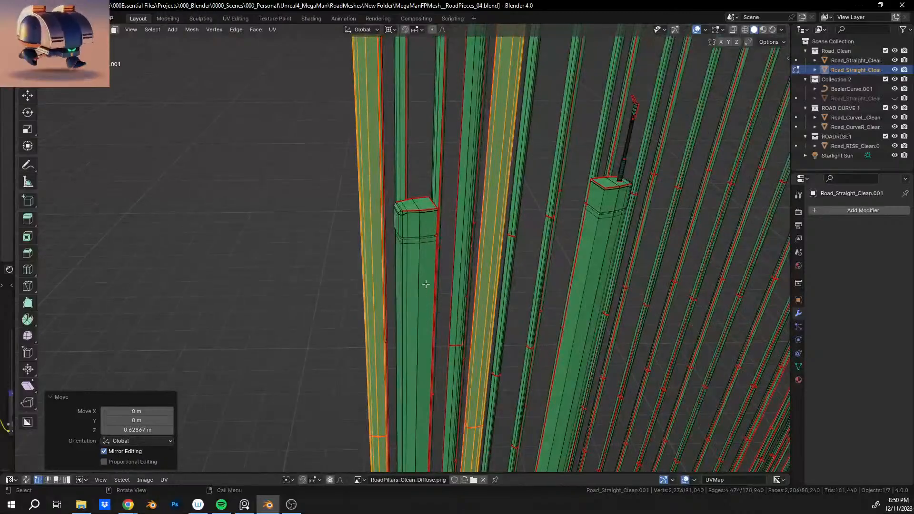
{"action": "left_click_drag", "start_coordinate": [259, 240], "coordinate": [265, 259]}
{"action": "scroll", "coordinate": [424, 257], "scroll_direction": "up", "scroll_amount": 2}
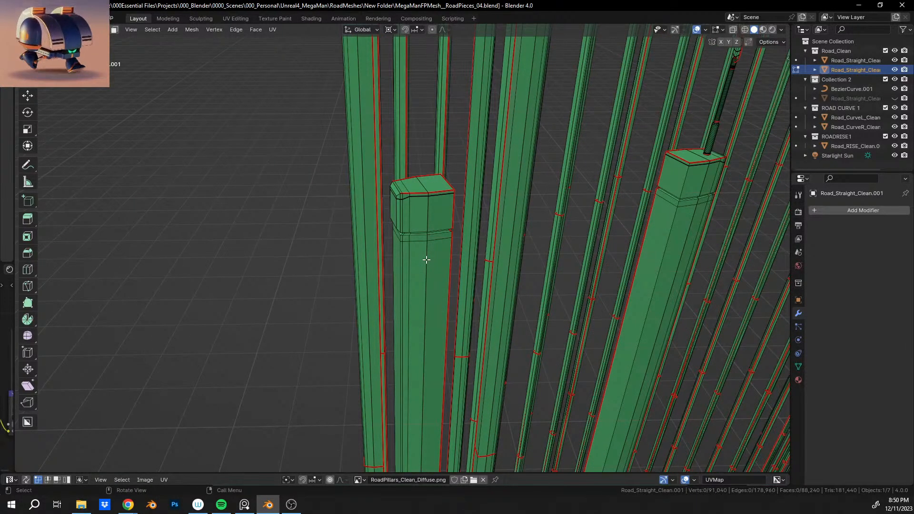
{"action": "key", "text": "l"}
{"action": "key", "text": "l"}
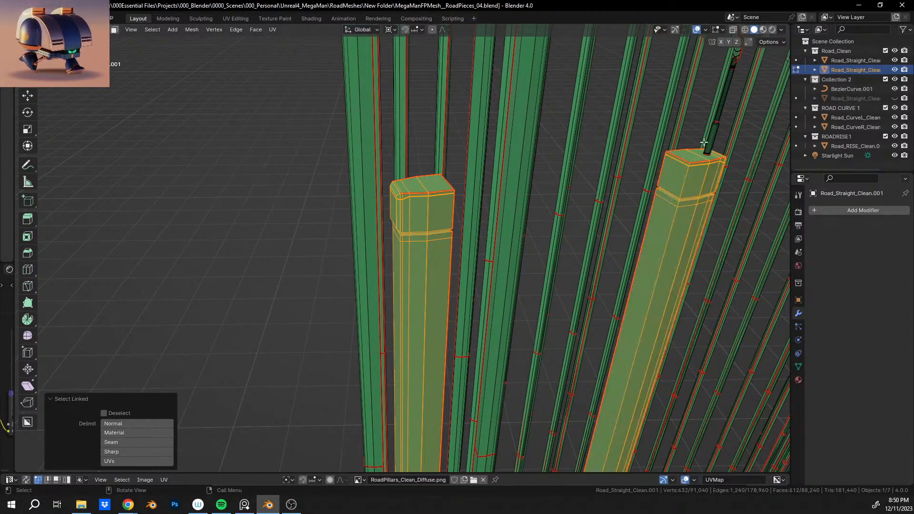
{"action": "key", "text": "l"}
{"action": "key", "text": "z"}
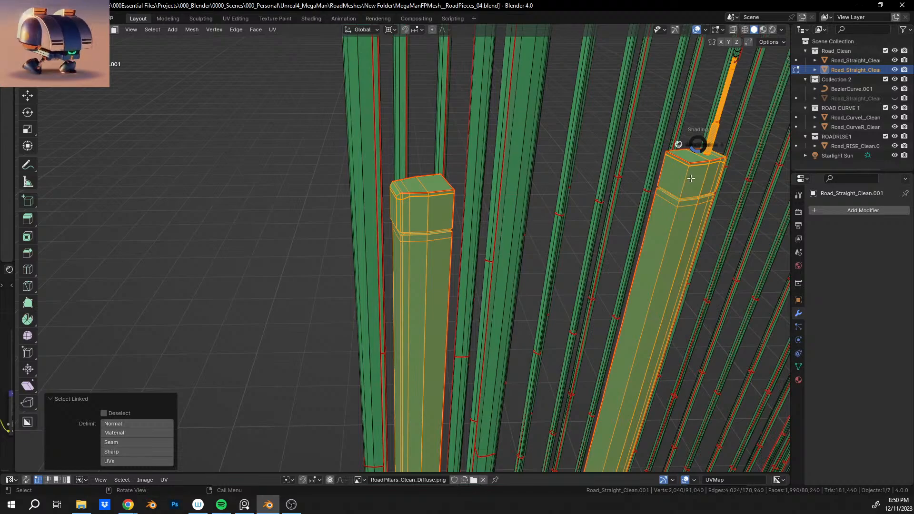
{"action": "left_click", "coordinate": [701, 145]}
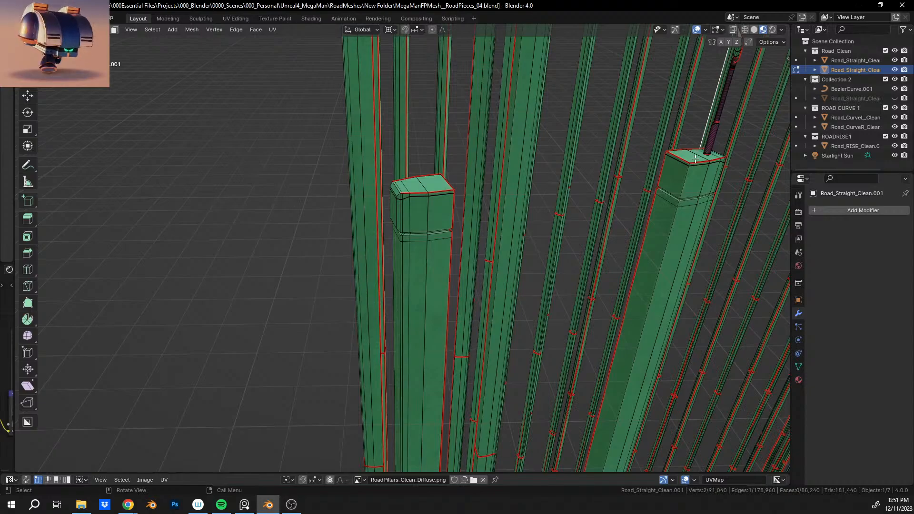
Step: Select the next two low pillars together with the thin pole and tip on one of them
{"action": "middle_click_drag", "start_coordinate": [679, 192], "coordinate": [556, 259]}
{"action": "key", "text": "l"}
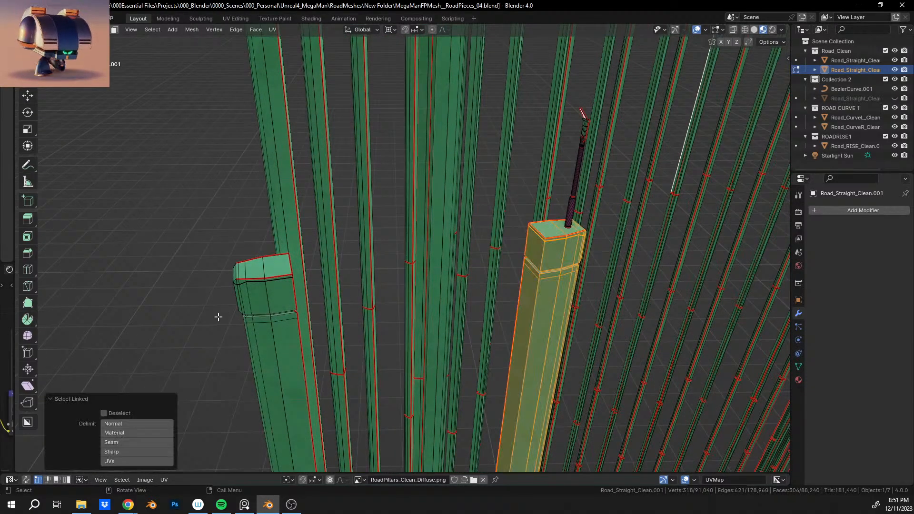
{"action": "key", "text": "l"}
{"action": "key", "text": "l"}
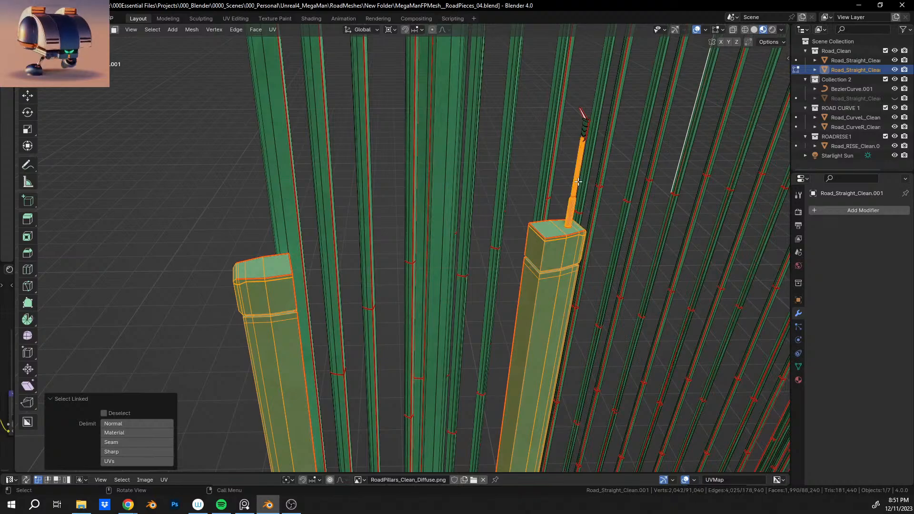
Step: Raise the selected pillar pair and pole about 18.99 m along the global Z axis to road height
{"action": "middle_click_drag", "start_coordinate": [545, 286], "coordinate": [593, 282]}
{"action": "scroll", "coordinate": [533, 247], "scroll_direction": "down", "scroll_amount": 7}
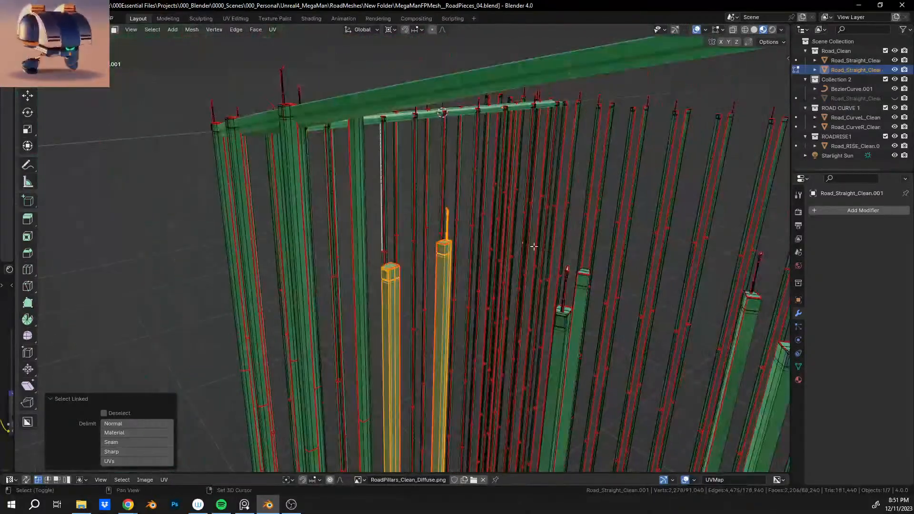
{"action": "middle_click_drag", "start_coordinate": [488, 268], "coordinate": [485, 288], "text": "shift"}
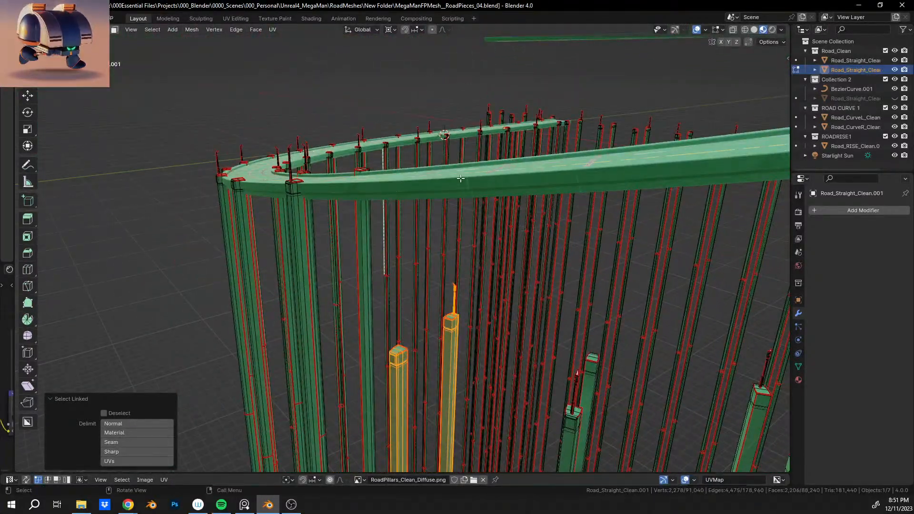
{"action": "scroll", "coordinate": [460, 178], "scroll_direction": "up", "scroll_amount": 1}
{"action": "key", "text": "g"}
{"action": "key", "text": "z"}
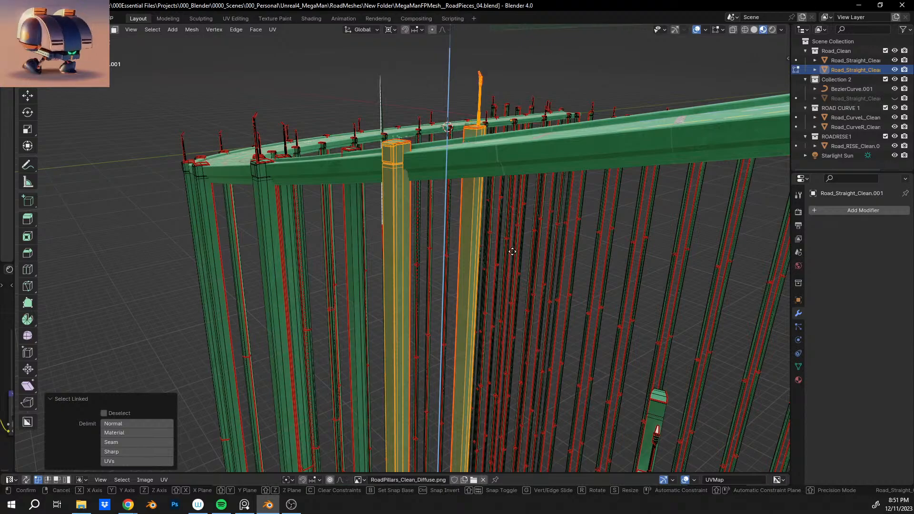
{"action": "left_click", "coordinate": [511, 251]}
Step: Lower the raised pillar pair and pole about 0.37 m along the global Z axis to fit the road's edge
{"action": "middle_click_drag", "start_coordinate": [445, 202], "coordinate": [419, 309]}
{"action": "mouse_move", "coordinate": [396, 255]}
{"action": "middle_mouse_down"}
{"action": "mouse_move", "coordinate": [370, 243]}
{"action": "mouse_move", "coordinate": [385, 253]}
{"action": "middle_mouse_up"}
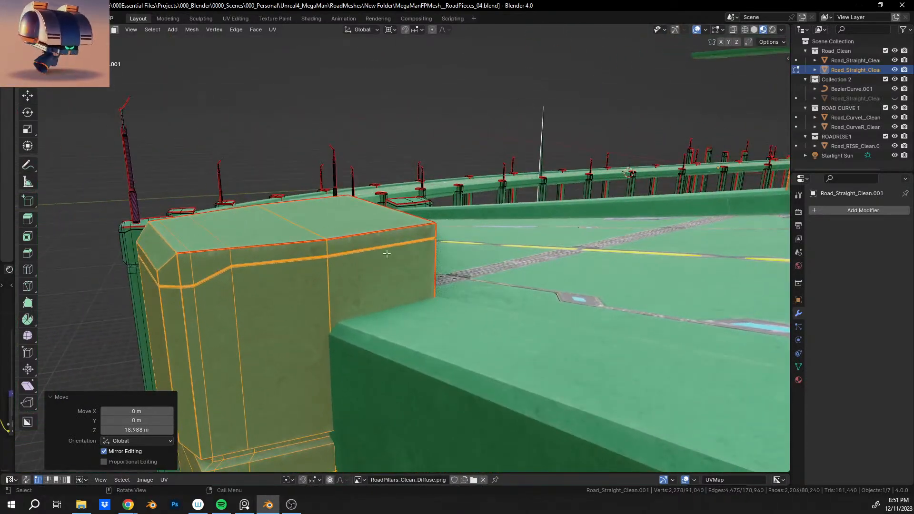
{"action": "scroll", "coordinate": [386, 253], "scroll_direction": "down", "scroll_amount": 2}
{"action": "mouse_move", "coordinate": [513, 284]}
{"action": "middle_mouse_down", "text": "shift"}
{"action": "mouse_move", "coordinate": [464, 286]}
{"action": "mouse_move", "coordinate": [497, 287]}
{"action": "middle_mouse_up", "text": "shift"}
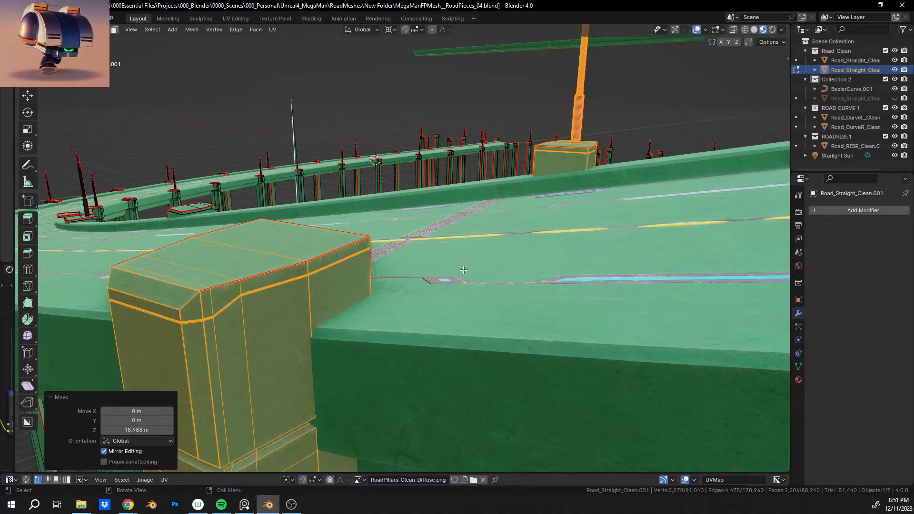
{"action": "key", "text": "g"}
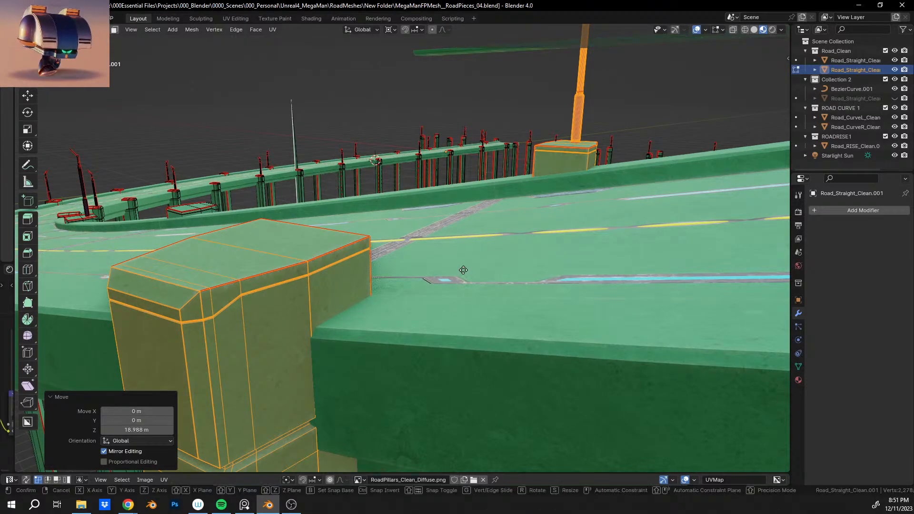
{"action": "key", "text": "z"}
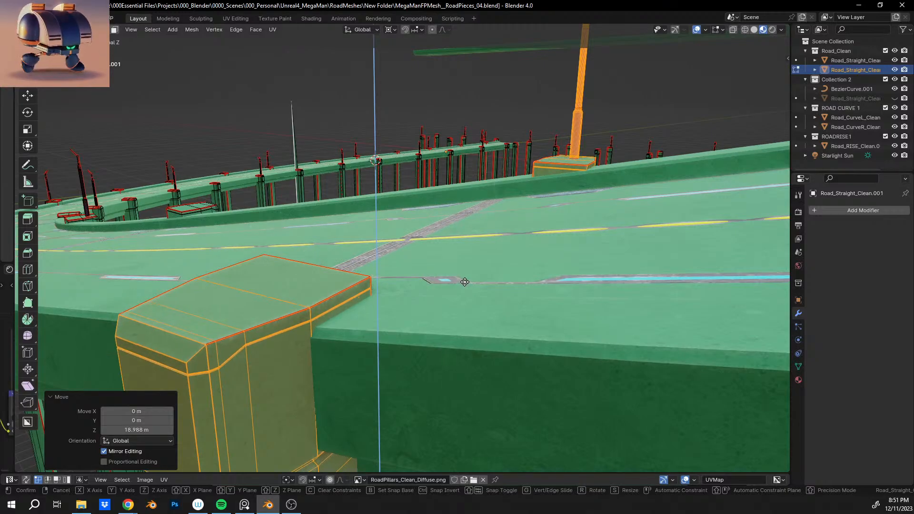
{"action": "left_click", "coordinate": [465, 282]}
Step: Clear the selection of the pillar pair just fitted to the road
{"action": "middle_click_drag", "start_coordinate": [465, 282], "coordinate": [410, 247]}
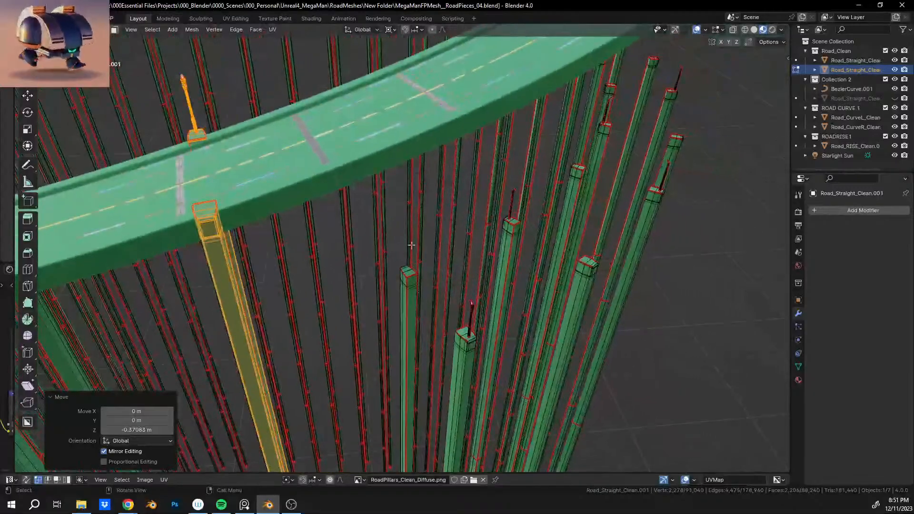
{"action": "scroll", "coordinate": [429, 285], "scroll_direction": "up", "scroll_amount": 4}
{"action": "scroll", "coordinate": [451, 295], "scroll_direction": "down", "scroll_amount": 8}
{"action": "left_click", "coordinate": [619, 310]}
Step: Select the next low pillar with its thin pole and tip, plus the matching pillar across from it
{"action": "middle_click_drag", "start_coordinate": [481, 376], "coordinate": [467, 287], "text": "shift"}
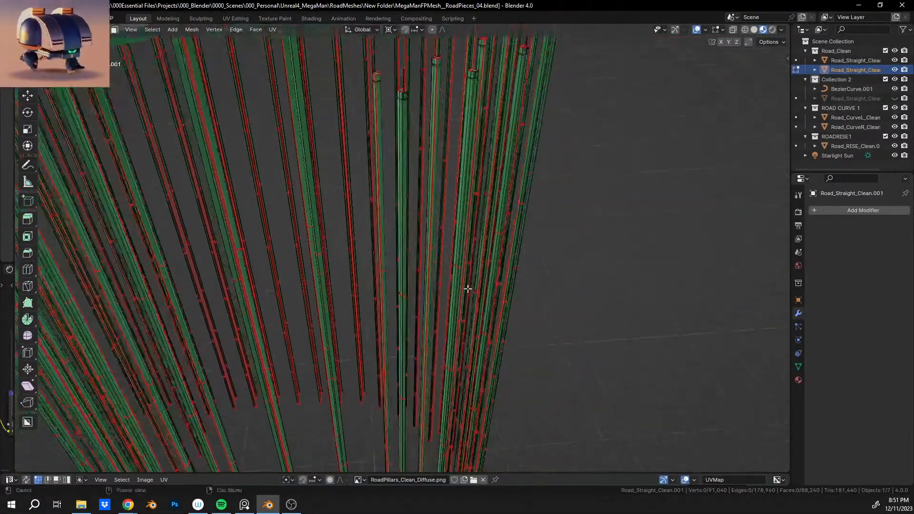
{"action": "scroll", "coordinate": [467, 288], "scroll_direction": "up", "scroll_amount": 3}
{"action": "middle_click_drag", "start_coordinate": [405, 286], "coordinate": [413, 390], "text": "shift"}
{"action": "scroll", "coordinate": [406, 139], "scroll_direction": "down", "scroll_amount": 2}
{"action": "middle_click_drag", "start_coordinate": [406, 139], "coordinate": [409, 310], "text": "shift"}
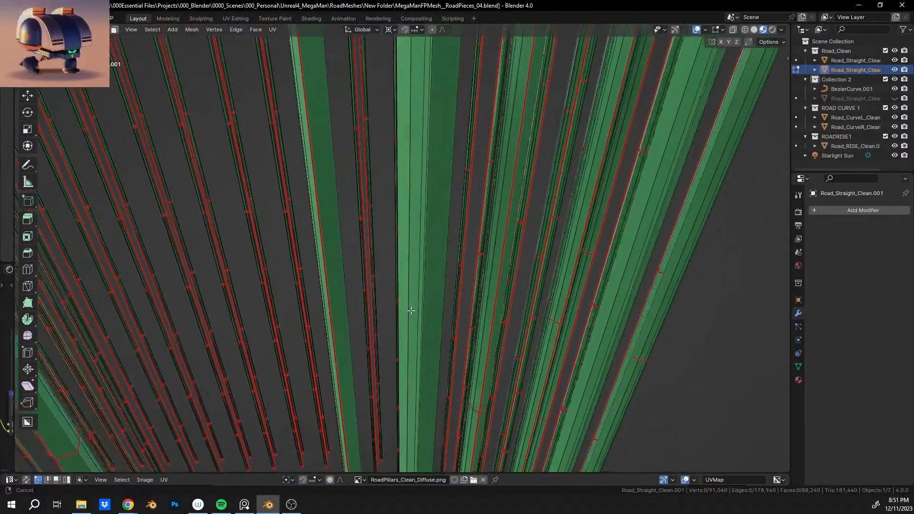
{"action": "middle_click_drag", "start_coordinate": [426, 181], "coordinate": [441, 292], "text": "shift"}
{"action": "middle_click_drag", "start_coordinate": [448, 62], "coordinate": [465, 260], "text": "shift"}
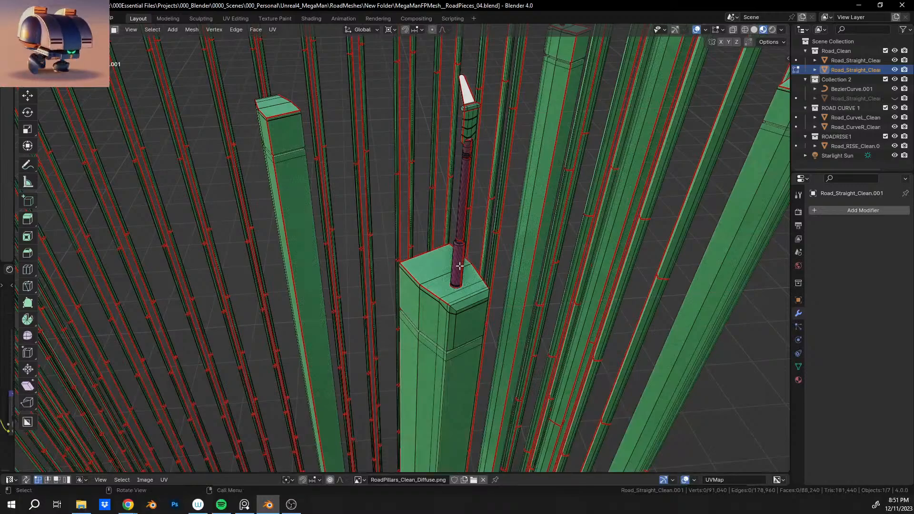
{"action": "key", "text": "l"}
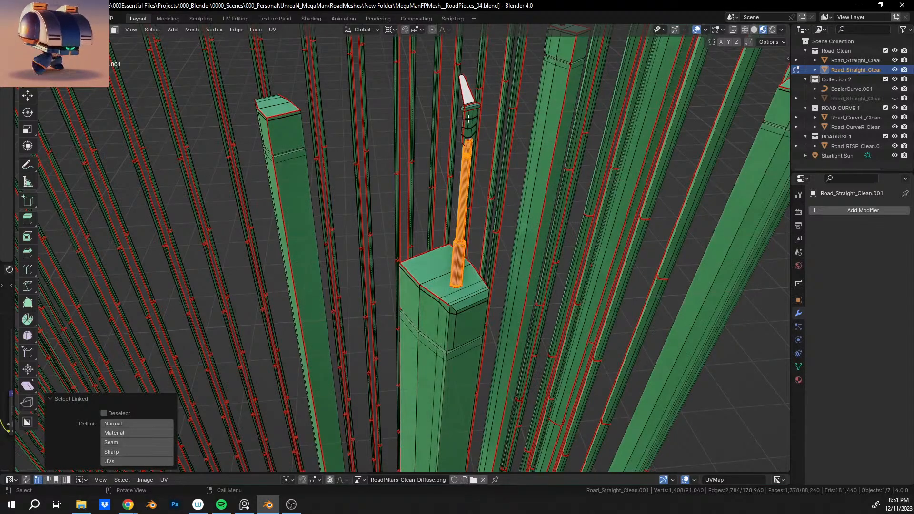
{"action": "key", "text": "l"}
{"action": "key", "text": "l"}
{"action": "key", "text": "l"}
Step: Raise the selected pillar pair and pole about 22.07 m along the global Z axis to the road's edges
{"action": "scroll", "coordinate": [465, 314], "scroll_direction": "down", "scroll_amount": 6}
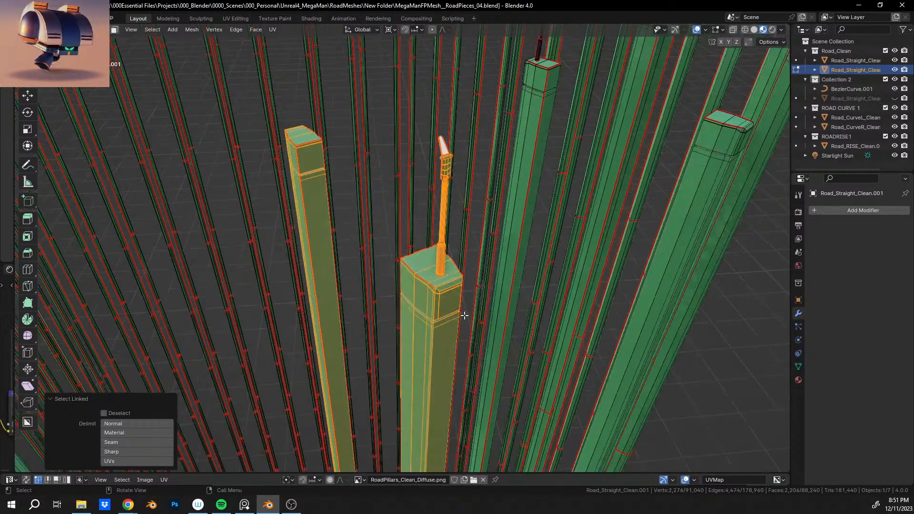
{"action": "middle_click_drag", "start_coordinate": [465, 314], "coordinate": [423, 334]}
{"action": "middle_click_drag", "start_coordinate": [362, 279], "coordinate": [431, 240], "text": "shift"}
{"action": "key", "text": "g"}
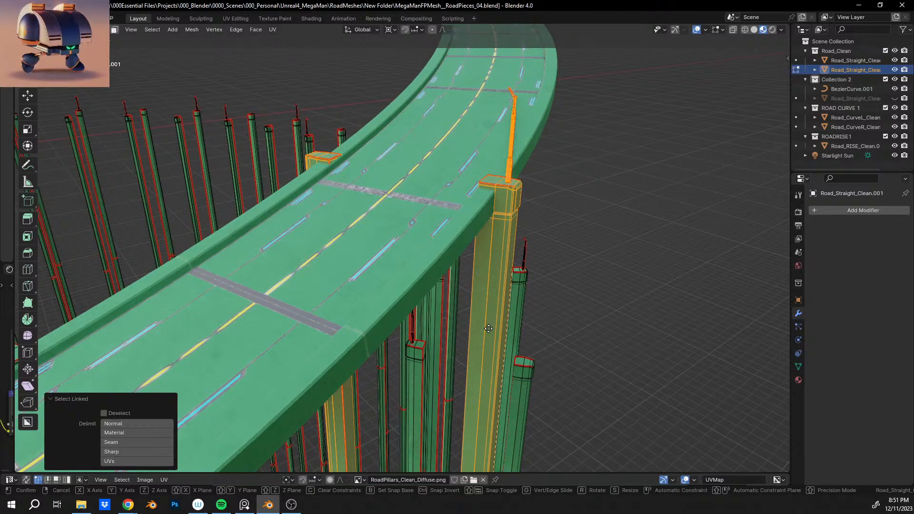
{"action": "left_click", "coordinate": [488, 329]}
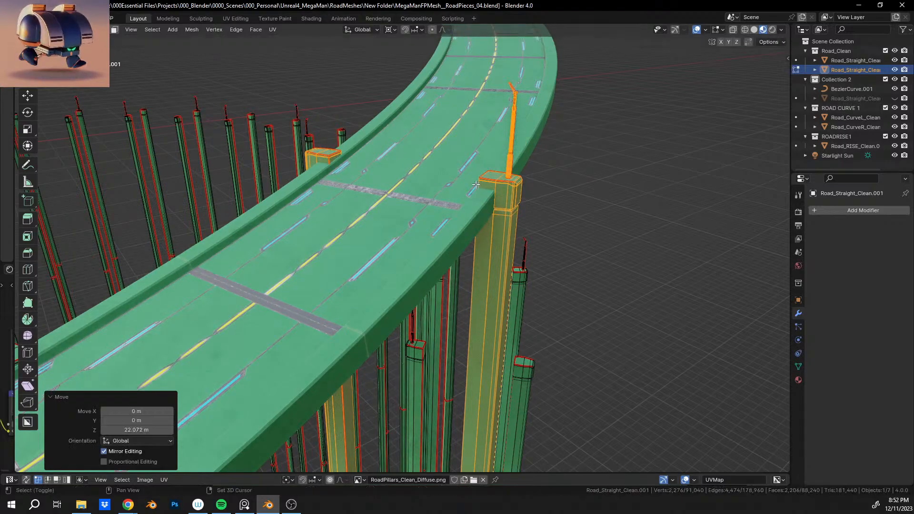
Step: Lower the raised pillar pair and pole about 0.07 m along the global Z axis against the road's edge
{"action": "scroll", "coordinate": [391, 263], "scroll_direction": "up", "scroll_amount": 3}
{"action": "scroll", "coordinate": [390, 263], "scroll_direction": "up", "scroll_amount": 3}
{"action": "middle_click_drag", "start_coordinate": [349, 253], "coordinate": [444, 257]}
{"action": "scroll", "coordinate": [443, 257], "scroll_direction": "up", "scroll_amount": 3}
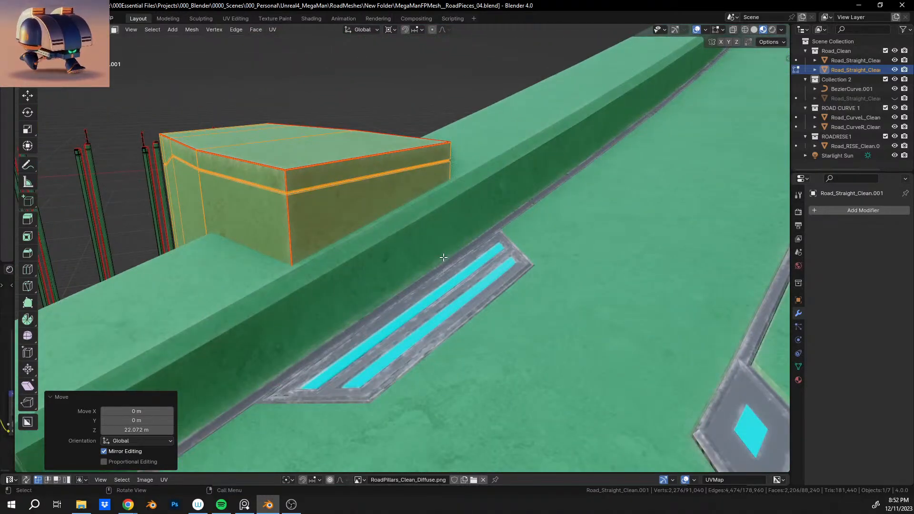
{"action": "key", "text": "g"}
{"action": "key", "text": "z"}
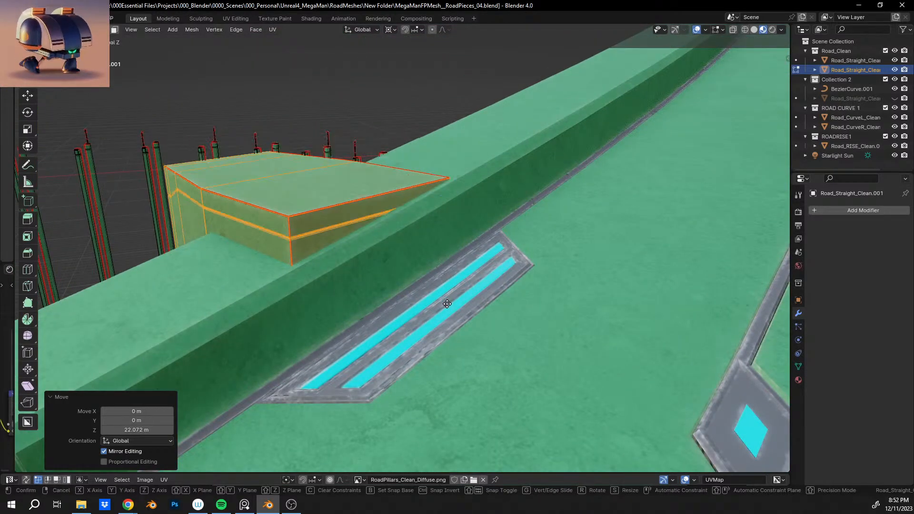
{"action": "left_click", "coordinate": [447, 265]}
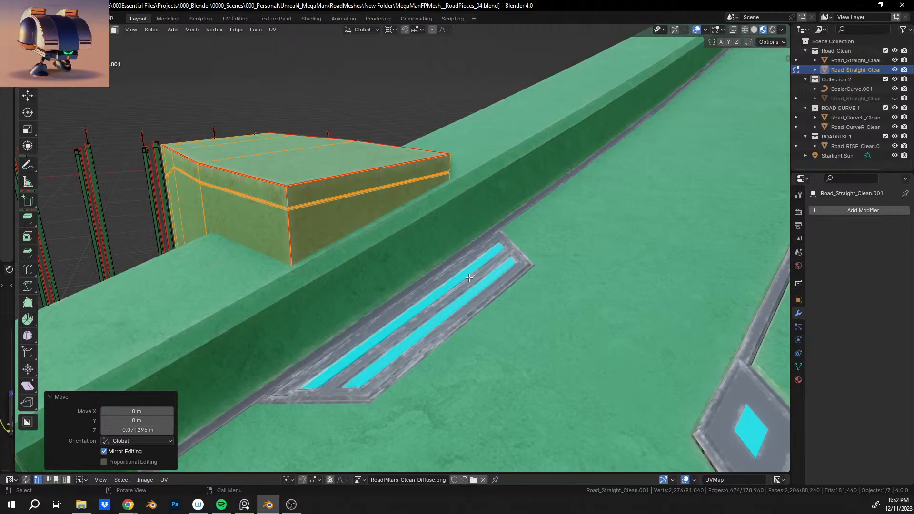
Step: Clear the selection and select the following two low pillars with the thin pole and tip on one of them
{"action": "scroll", "coordinate": [530, 244], "scroll_direction": "down", "scroll_amount": 10}
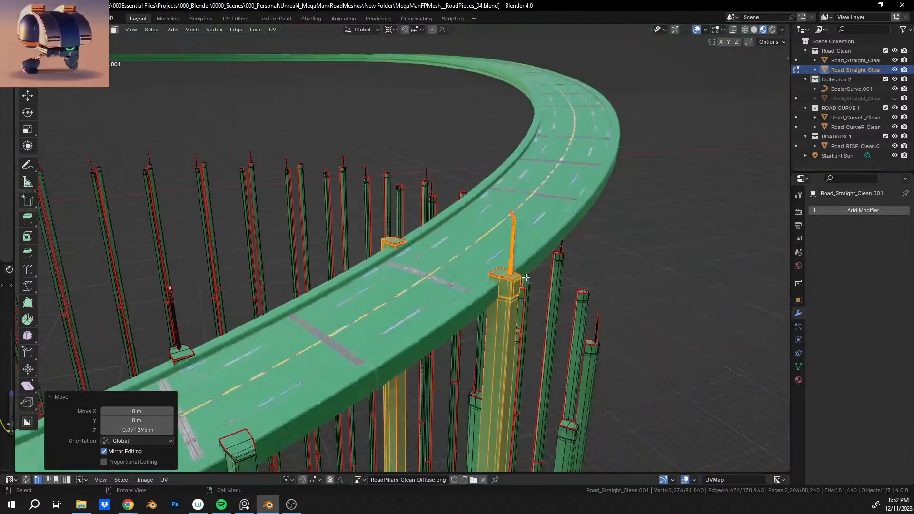
{"action": "scroll", "coordinate": [530, 244], "scroll_direction": "up", "scroll_amount": 5}
{"action": "middle_click_drag", "start_coordinate": [530, 245], "coordinate": [476, 289]}
{"action": "scroll", "coordinate": [446, 278], "scroll_direction": "down", "scroll_amount": 5}
{"action": "middle_click_drag", "start_coordinate": [565, 248], "coordinate": [453, 317]}
{"action": "scroll", "coordinate": [453, 317], "scroll_direction": "up", "scroll_amount": 2}
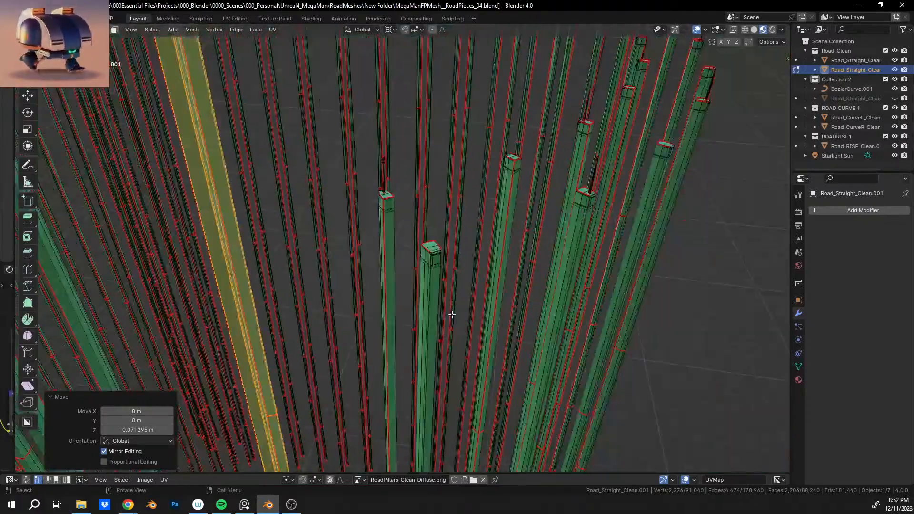
{"action": "middle_click_drag", "start_coordinate": [440, 277], "coordinate": [463, 204], "text": "ctrl"}
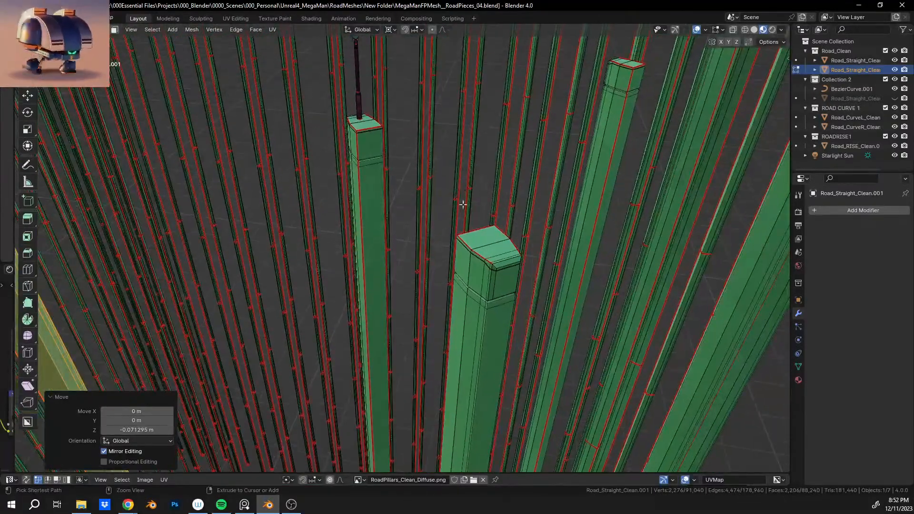
{"action": "left_click", "coordinate": [744, 442]}
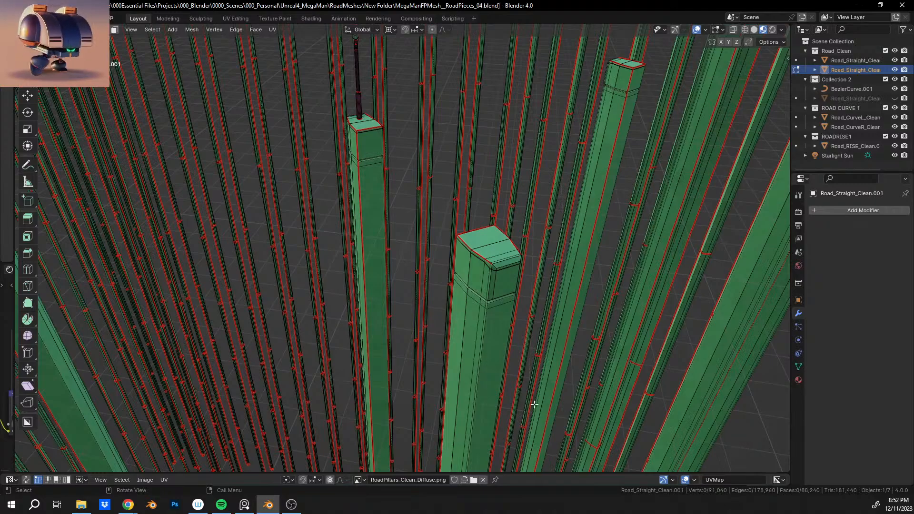
{"action": "key", "text": "l"}
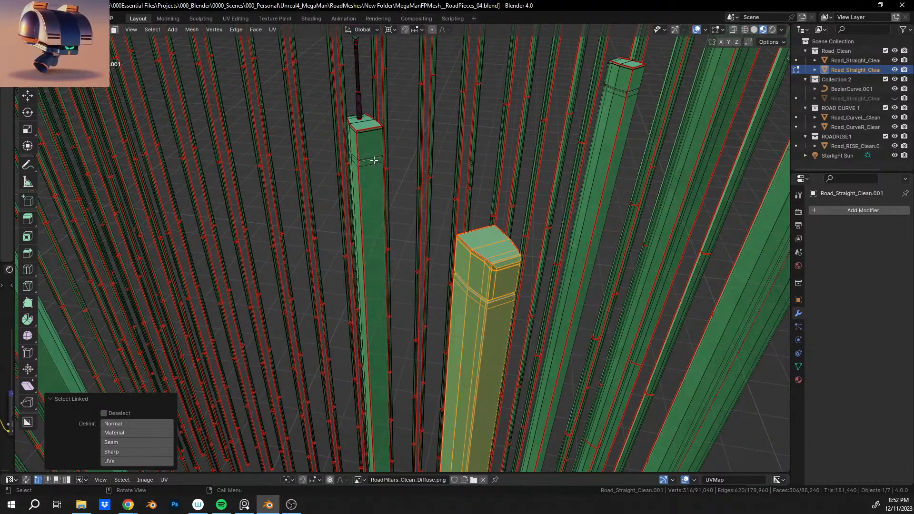
{"action": "key", "text": "l"}
{"action": "key", "text": "l"}
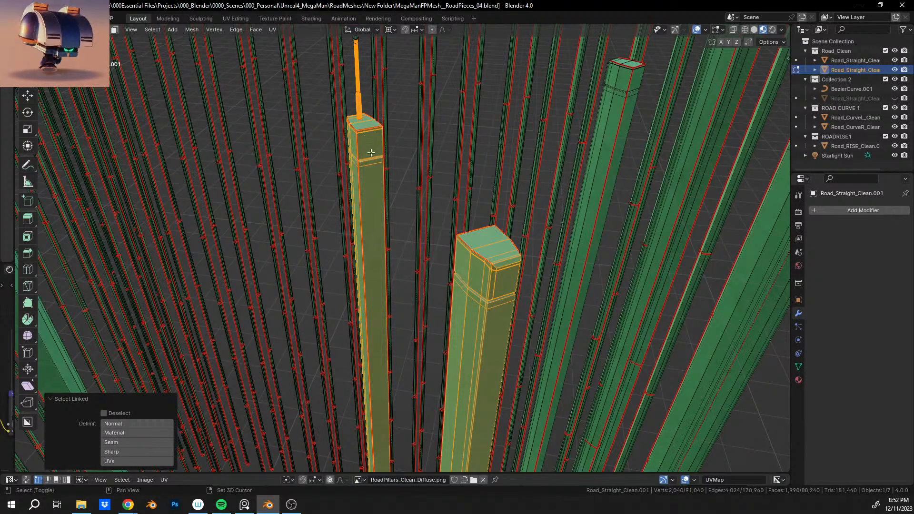
{"action": "middle_click_drag", "start_coordinate": [370, 152], "coordinate": [369, 216], "text": "shift"}
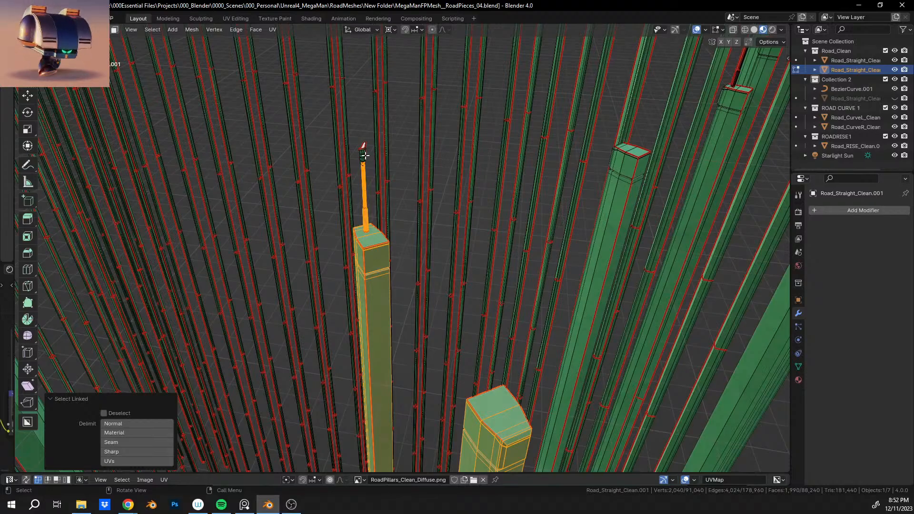
Step: Raise the selected pillar pair and pole about 25.12 m along the global Z axis up to the road
{"action": "scroll", "coordinate": [359, 197], "scroll_direction": "down", "scroll_amount": 6}
{"action": "middle_click_drag", "start_coordinate": [391, 103], "coordinate": [371, 142], "text": "shift"}
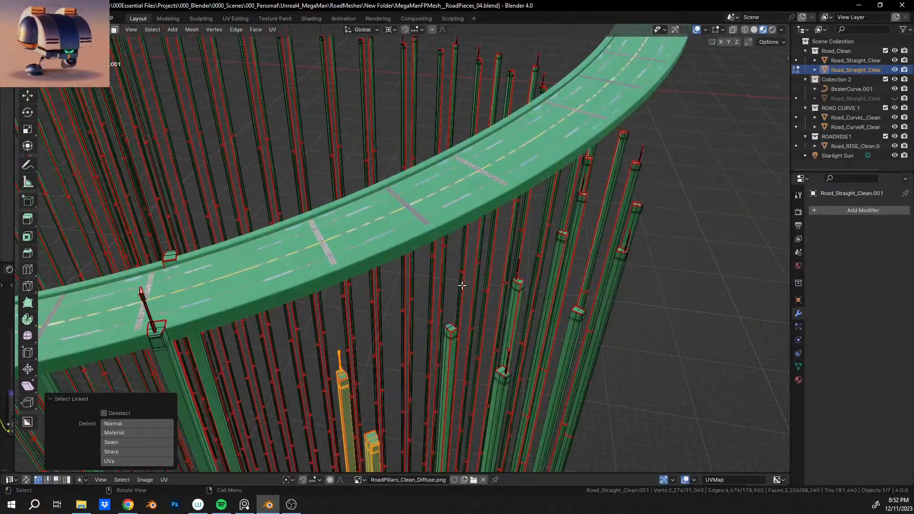
{"action": "key", "text": "g"}
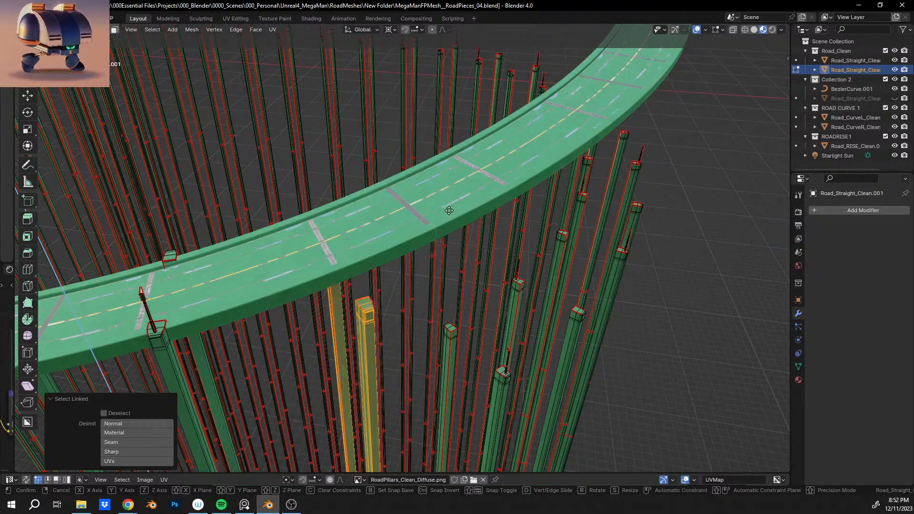
{"action": "left_click", "coordinate": [428, 217]}
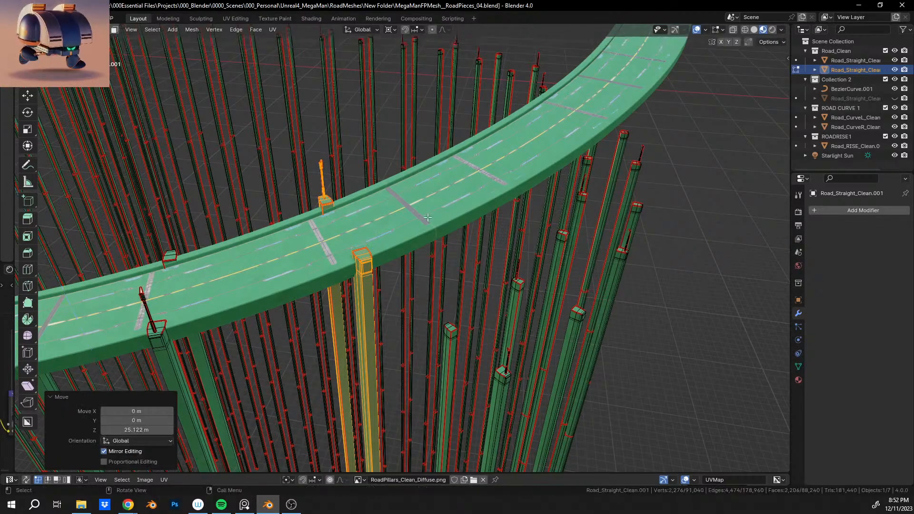
Step: Lower the raised pillar pair and pole about 0.25 m along the global Z axis to fit the road's edge
{"action": "middle_click_drag", "start_coordinate": [314, 256], "coordinate": [358, 257], "text": "shift"}
{"action": "scroll", "coordinate": [357, 257], "scroll_direction": "up", "scroll_amount": 4}
{"action": "middle_click_drag", "start_coordinate": [249, 263], "coordinate": [369, 296], "text": "shift"}
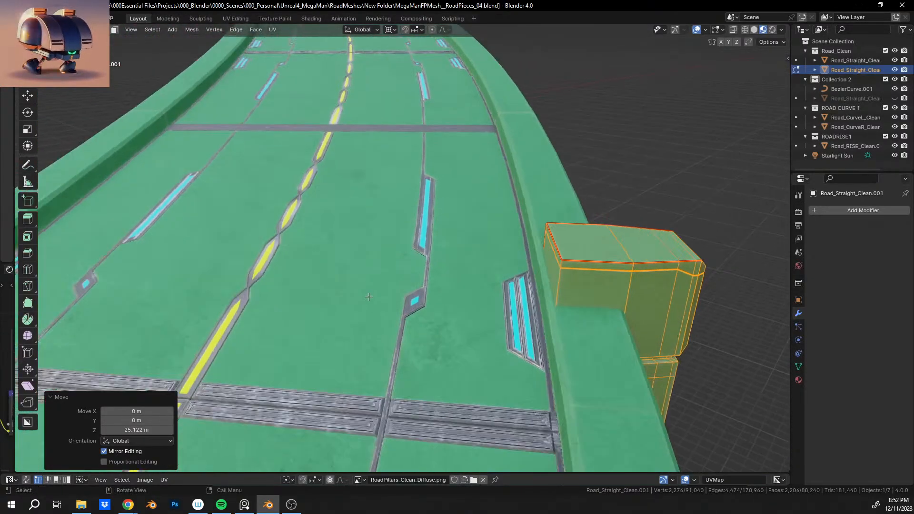
{"action": "middle_click_drag", "start_coordinate": [275, 252], "coordinate": [403, 268]}
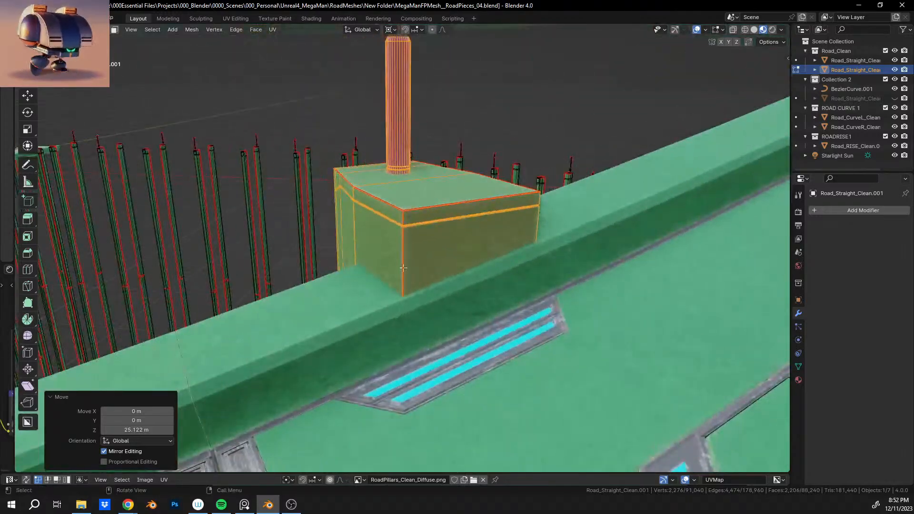
{"action": "key", "text": "g"}
{"action": "key", "text": "z"}
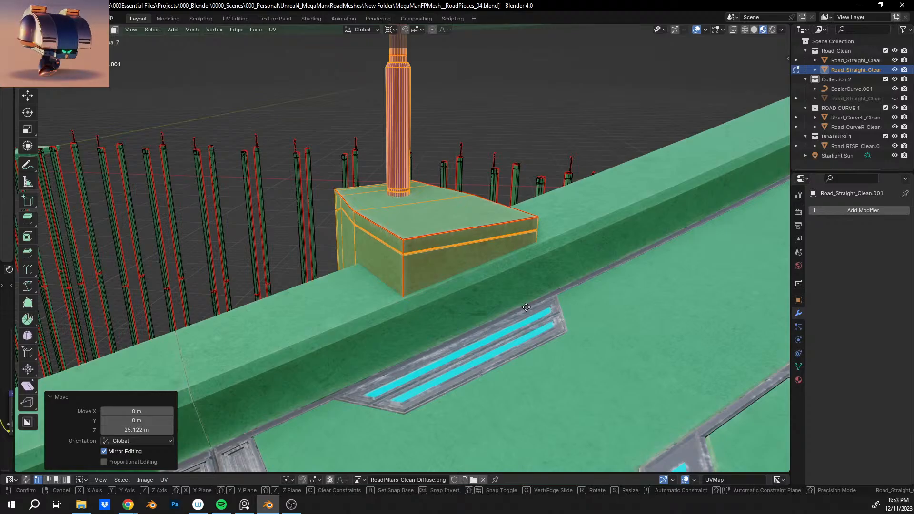
{"action": "left_click", "coordinate": [527, 313]}
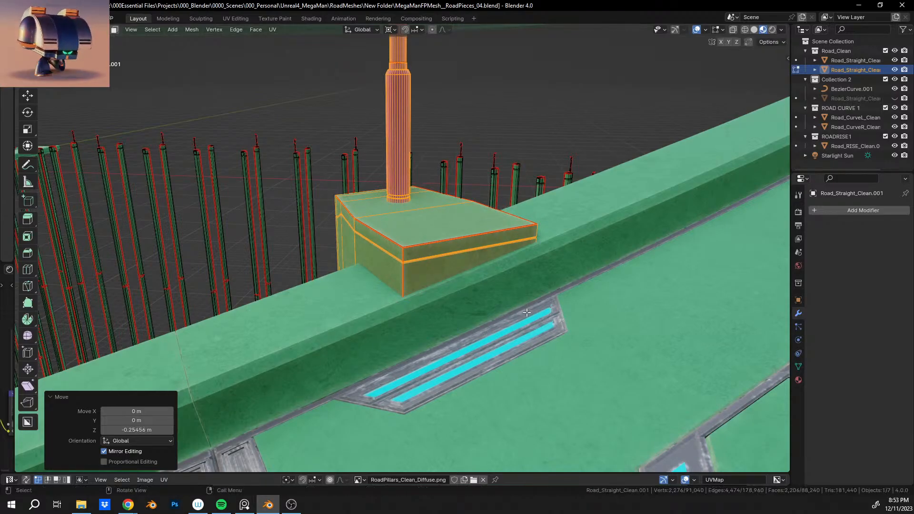
{"action": "middle_click_drag", "start_coordinate": [527, 313], "coordinate": [555, 243]}
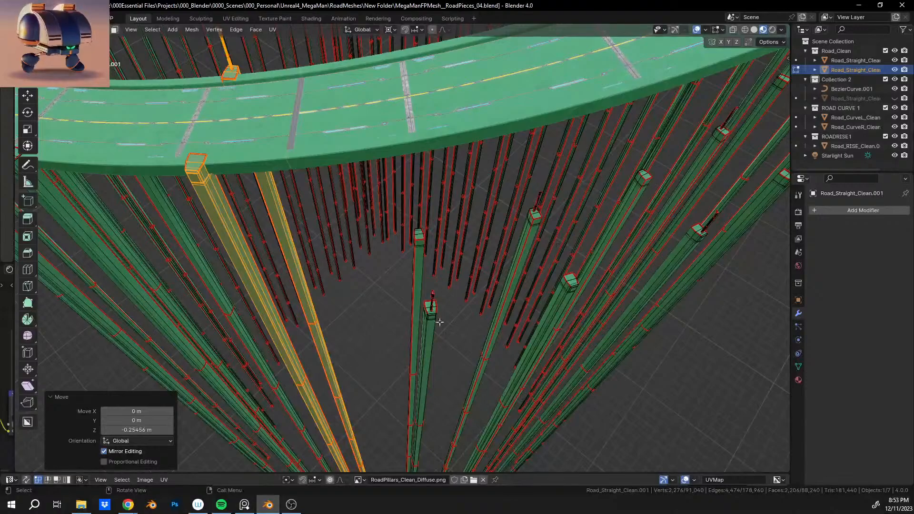
Step: Clear the selection and select the next two low pillars along the curve with the thin pole and tip on one of them
{"action": "middle_click_drag", "start_coordinate": [439, 323], "coordinate": [685, 381]}
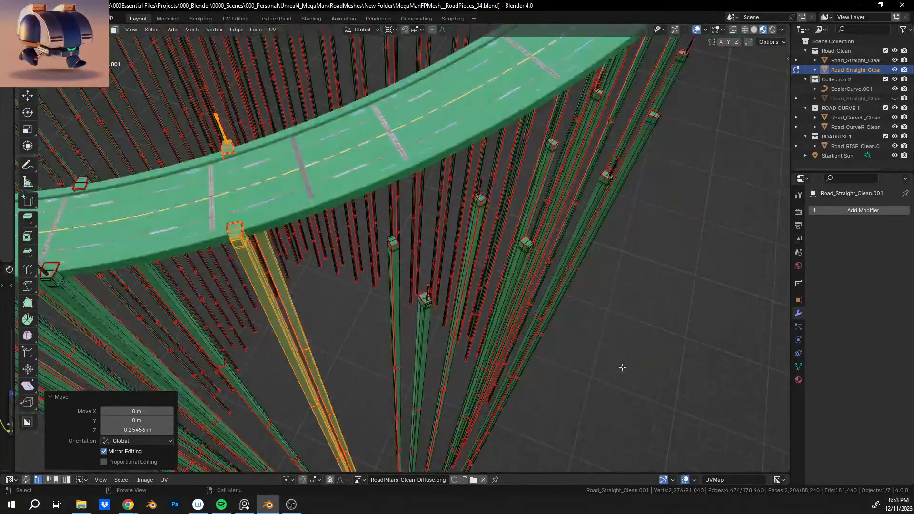
{"action": "left_click", "coordinate": [622, 367]}
{"action": "middle_click_drag", "start_coordinate": [623, 367], "coordinate": [437, 364]}
{"action": "key", "text": "l"}
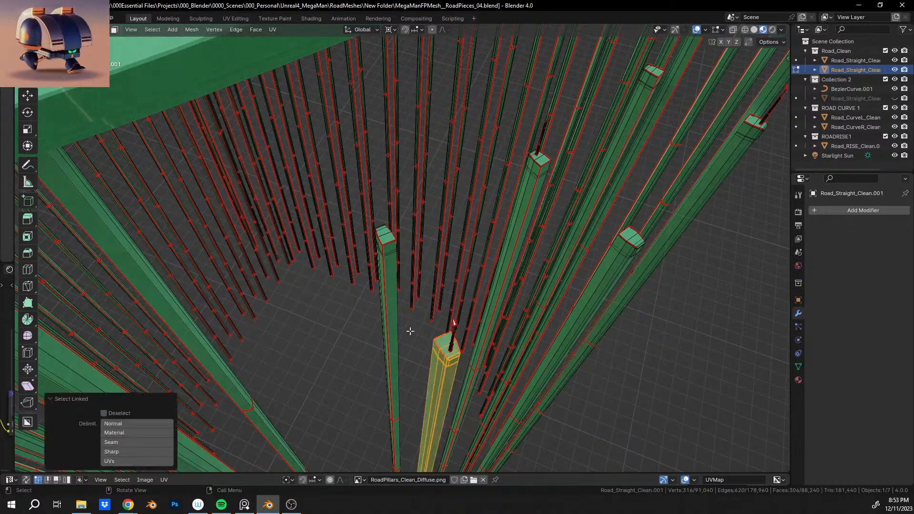
{"action": "key", "text": "l"}
{"action": "key", "text": "l"}
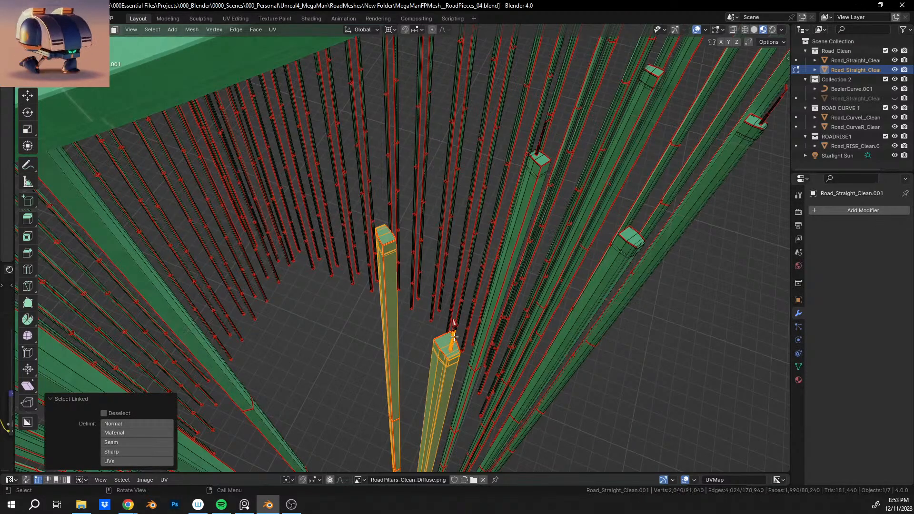
Step: Raise the selected pillar pair and pole about 28.67 m along the global Z axis up to the road
{"action": "scroll", "coordinate": [437, 347], "scroll_direction": "down", "scroll_amount": 1}
{"action": "middle_click_drag", "start_coordinate": [438, 373], "coordinate": [438, 390], "text": "shift"}
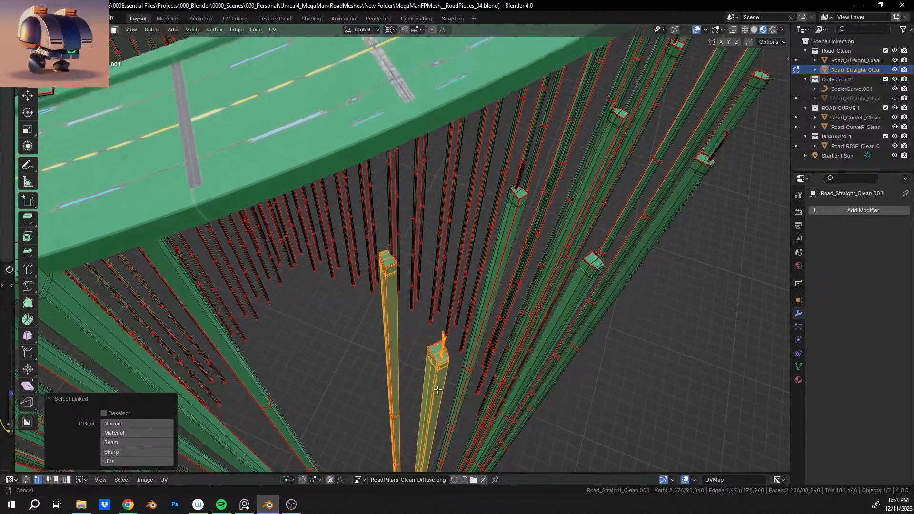
{"action": "key", "text": "g"}
{"action": "key", "text": "z"}
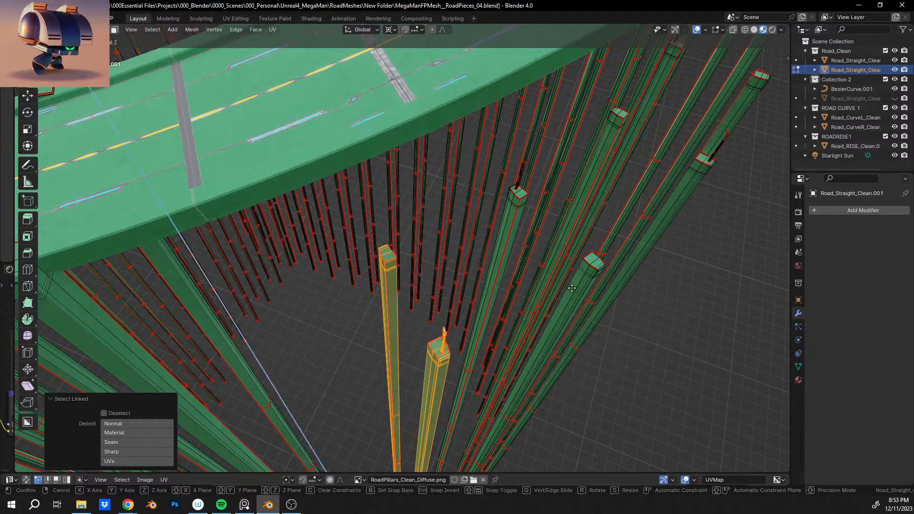
{"action": "left_click", "coordinate": [571, 174]}
Step: Lower the raised pillar pair and pole slightly along the global Z axis so their caps fit the road's edge
{"action": "middle_click_drag", "start_coordinate": [507, 164], "coordinate": [474, 287], "text": "shift"}
{"action": "scroll", "coordinate": [475, 288], "scroll_direction": "up", "scroll_amount": 3}
{"action": "middle_click_drag", "start_coordinate": [445, 171], "coordinate": [446, 238], "text": "shift"}
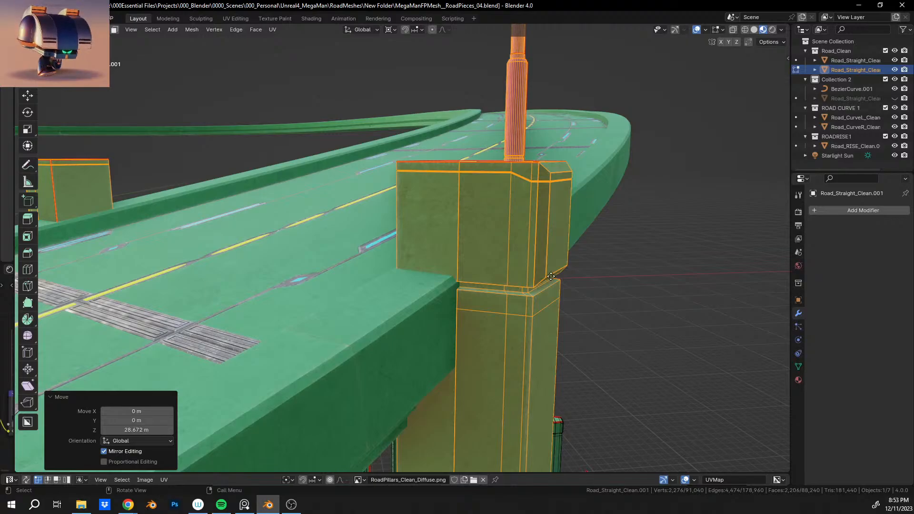
{"action": "key", "text": "g"}
{"action": "key", "text": "z"}
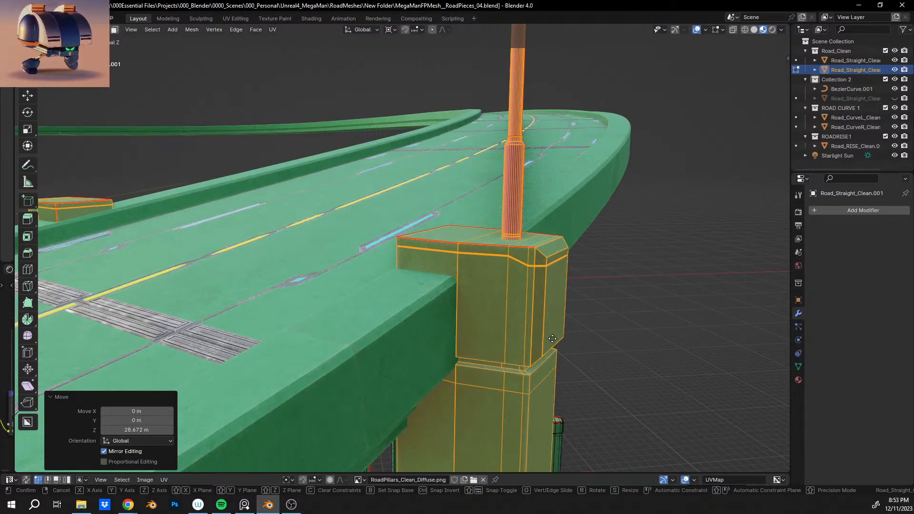
{"action": "left_click", "coordinate": [552, 339]}
Step: Clear the selection and select the following two low pillars with the thin pole on the inner one
{"action": "middle_click_drag", "start_coordinate": [550, 337], "coordinate": [643, 342]}
{"action": "scroll", "coordinate": [441, 284], "scroll_direction": "down", "scroll_amount": 6}
{"action": "key", "text": "alt+a"}
{"action": "middle_click_drag", "start_coordinate": [651, 375], "coordinate": [429, 336]}
{"action": "key", "text": "l"}
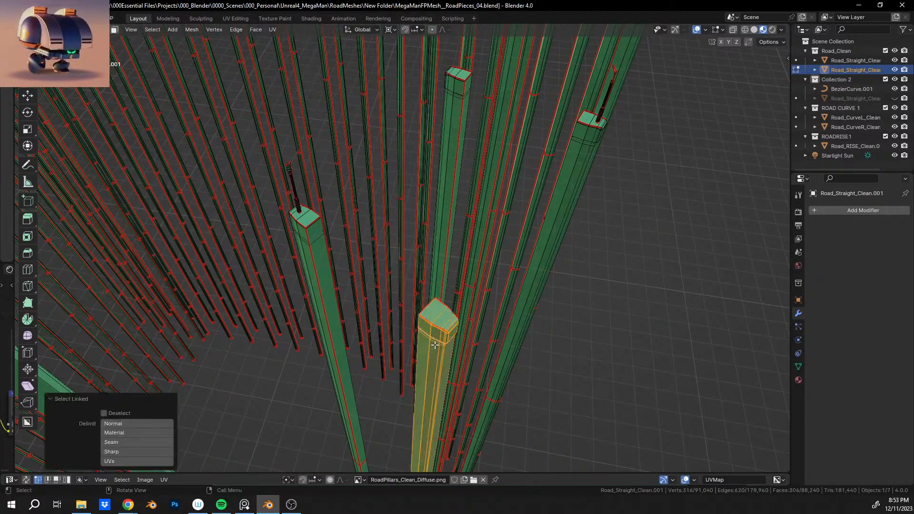
{"action": "key", "text": "l"}
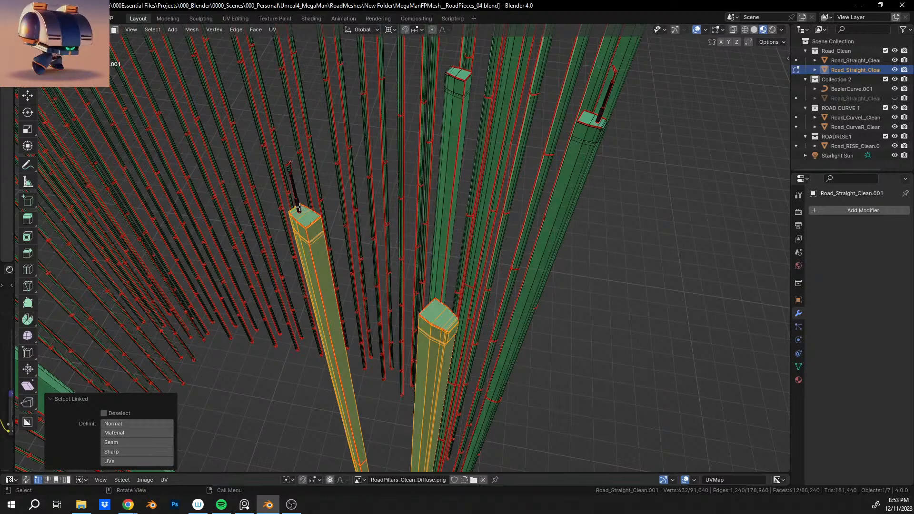
{"action": "key", "text": "l"}
Step: Raise the selected pillar pair and pole about 30.1 m along the global Z axis up to the road
{"action": "middle_click_drag", "start_coordinate": [299, 208], "coordinate": [343, 342]}
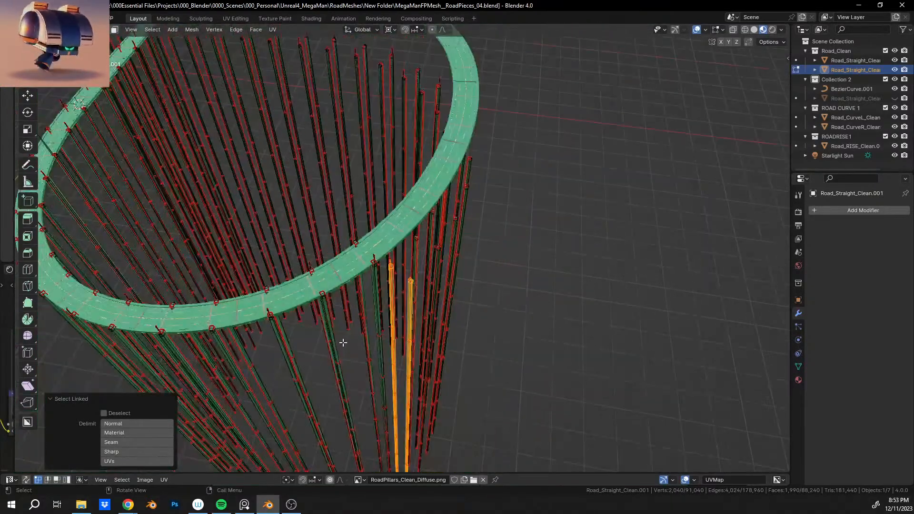
{"action": "scroll", "coordinate": [339, 335], "scroll_direction": "up", "scroll_amount": 8}
{"action": "middle_click_drag", "start_coordinate": [250, 258], "coordinate": [242, 236]}
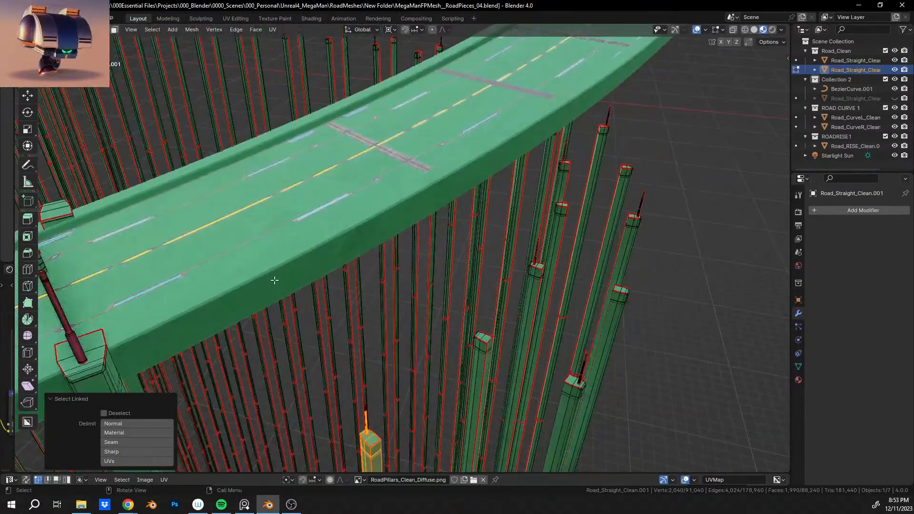
{"action": "key", "text": "g"}
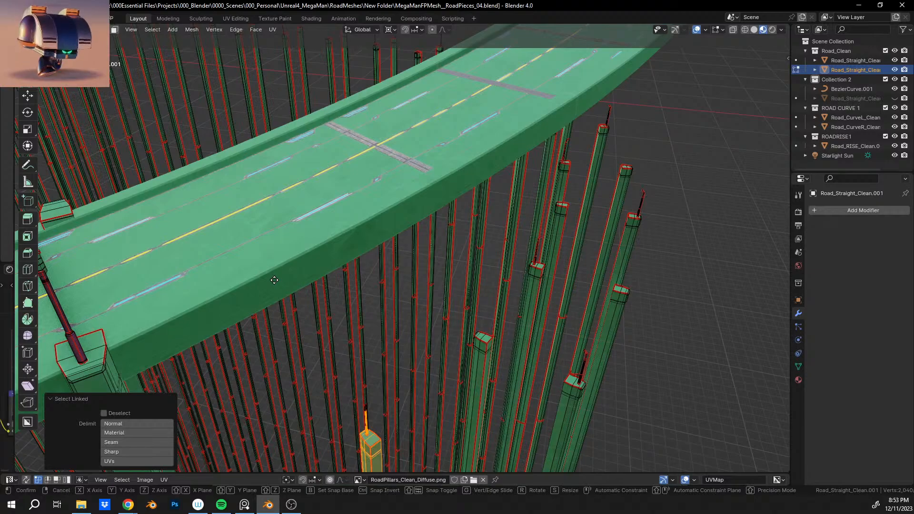
{"action": "key", "text": "z"}
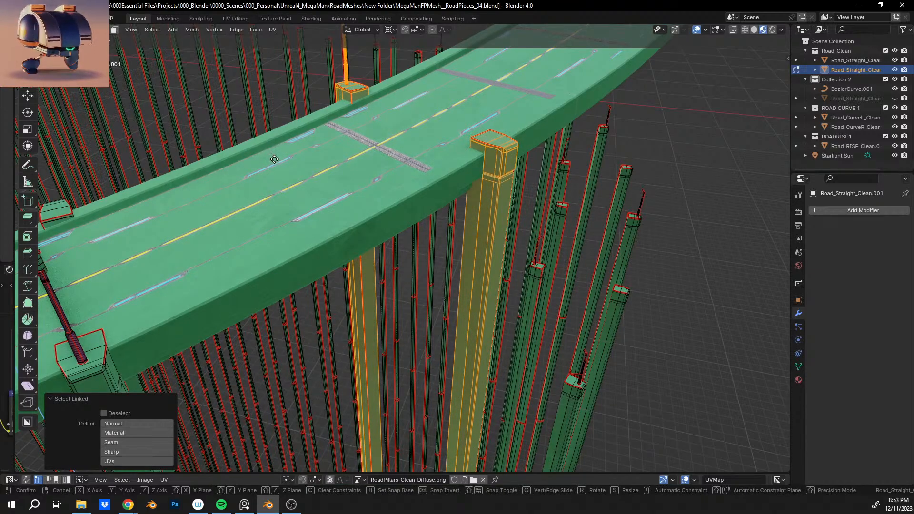
{"action": "left_click", "coordinate": [275, 159]}
Step: Lower the raised pillar pair and pole about 0.12 m along the global Z axis against the road's edges
{"action": "scroll", "coordinate": [382, 239], "scroll_direction": "up", "scroll_amount": 4}
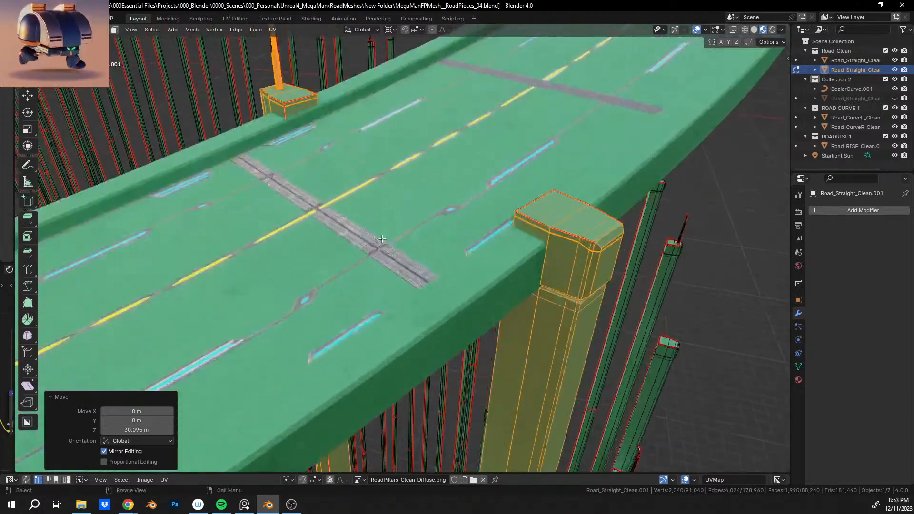
{"action": "middle_click_drag", "start_coordinate": [382, 239], "coordinate": [378, 357], "text": "shift"}
{"action": "scroll", "coordinate": [378, 333], "scroll_direction": "up", "scroll_amount": 3}
{"action": "middle_click_drag", "start_coordinate": [366, 314], "coordinate": [337, 272]}
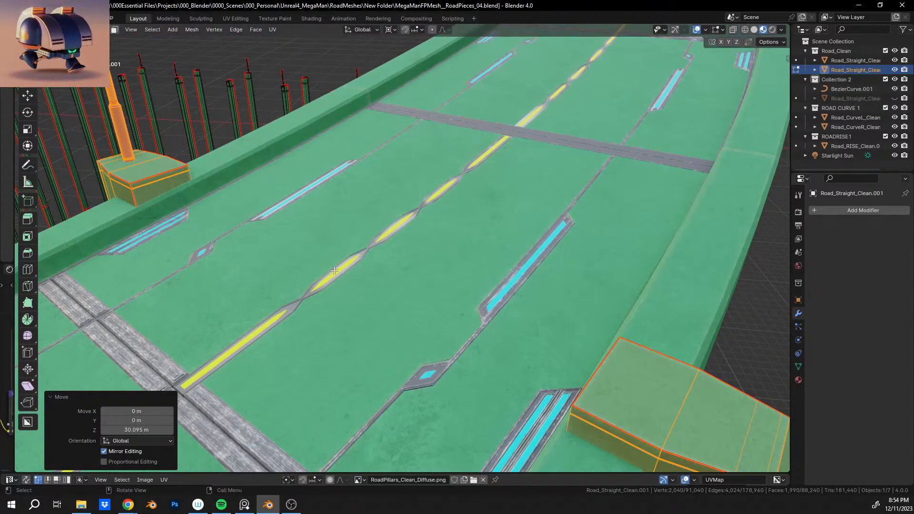
{"action": "key", "text": "g"}
{"action": "key", "text": "z"}
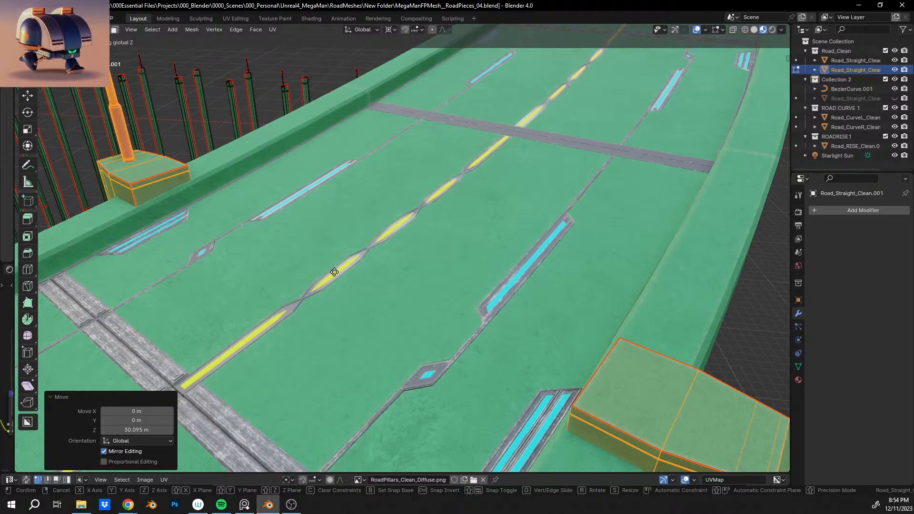
{"action": "left_click", "coordinate": [335, 277]}
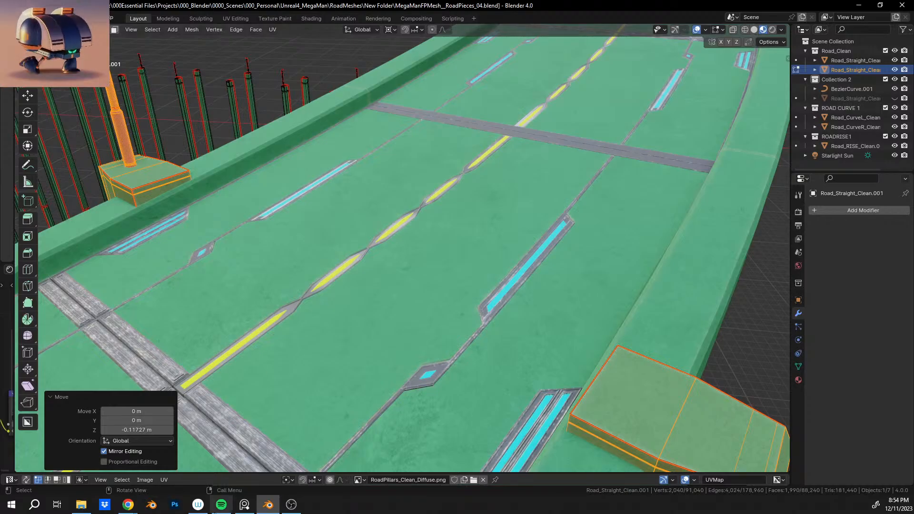
Step: Raise the same pillar pair and pole about 0.07 m along the global Z axis so the caps sit slightly above the road's edge
{"action": "middle_click_drag", "start_coordinate": [512, 168], "coordinate": [707, 286], "text": "shift"}
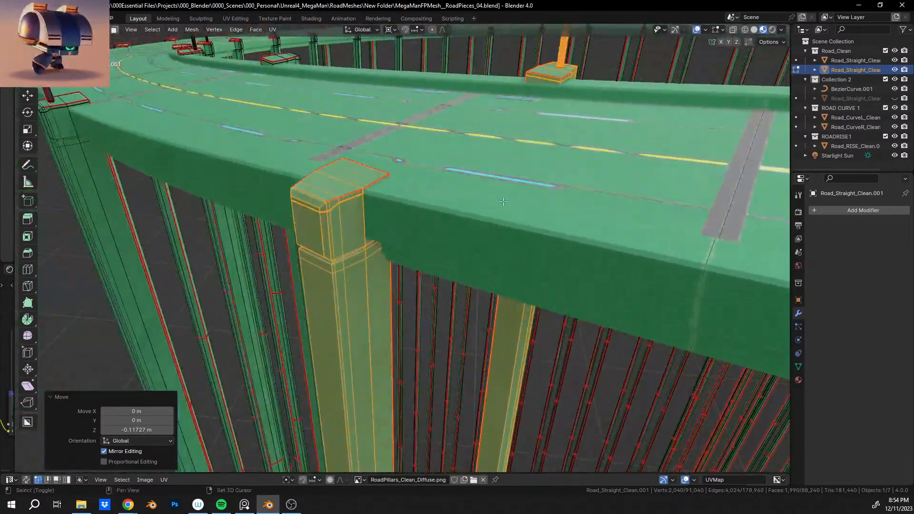
{"action": "middle_click_drag", "start_coordinate": [581, 257], "coordinate": [479, 247], "text": "shift"}
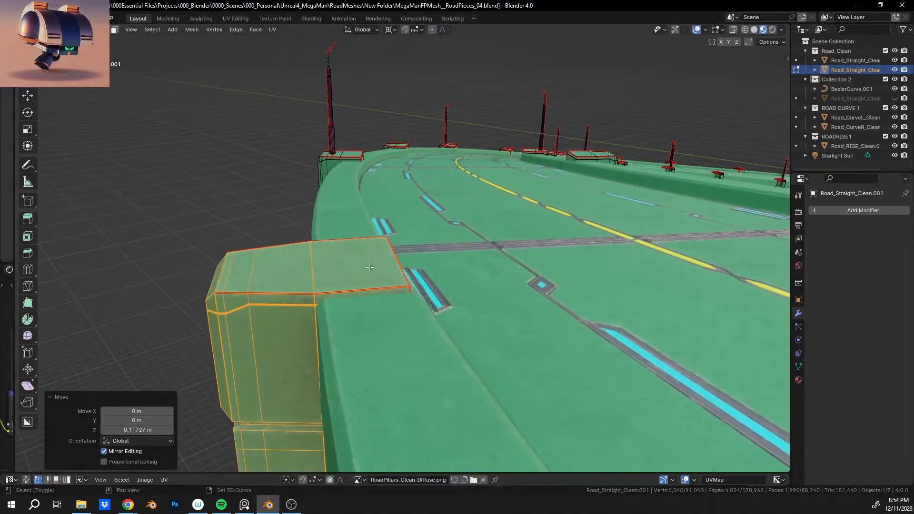
{"action": "key", "text": "g"}
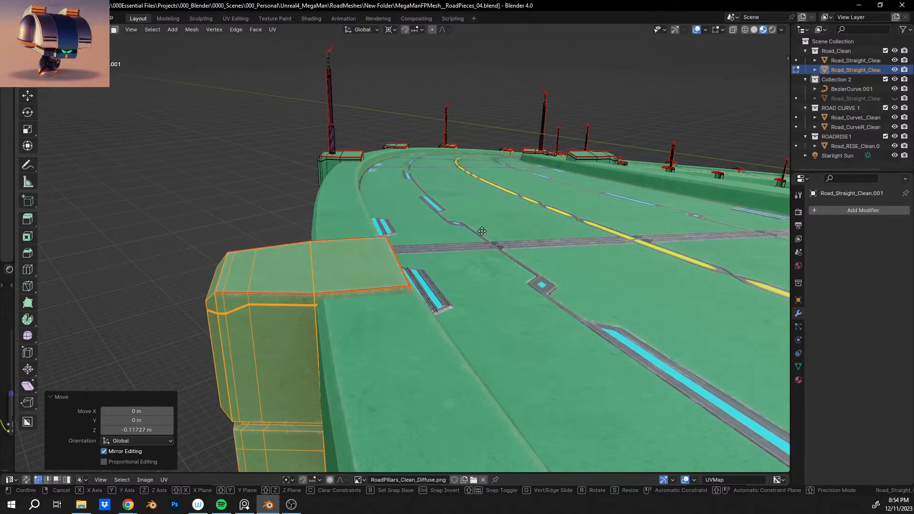
{"action": "key", "text": "z"}
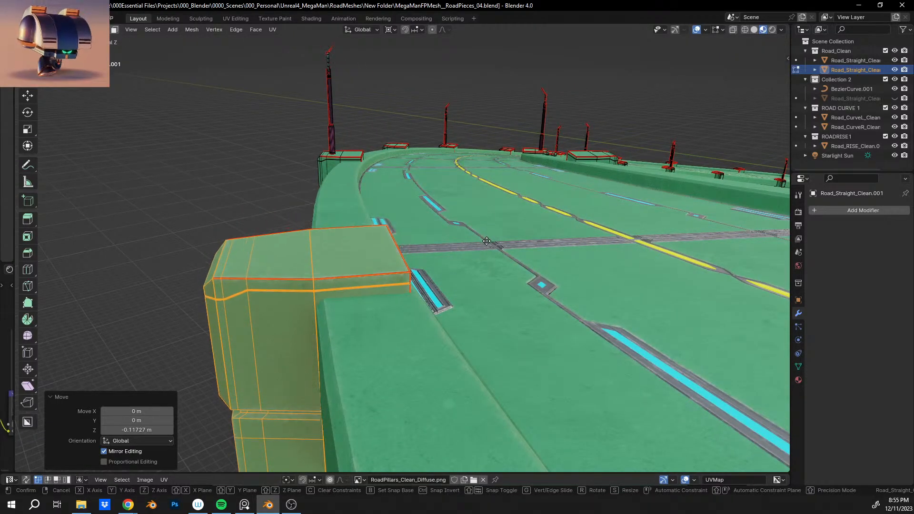
{"action": "left_click", "coordinate": [392, 268]}
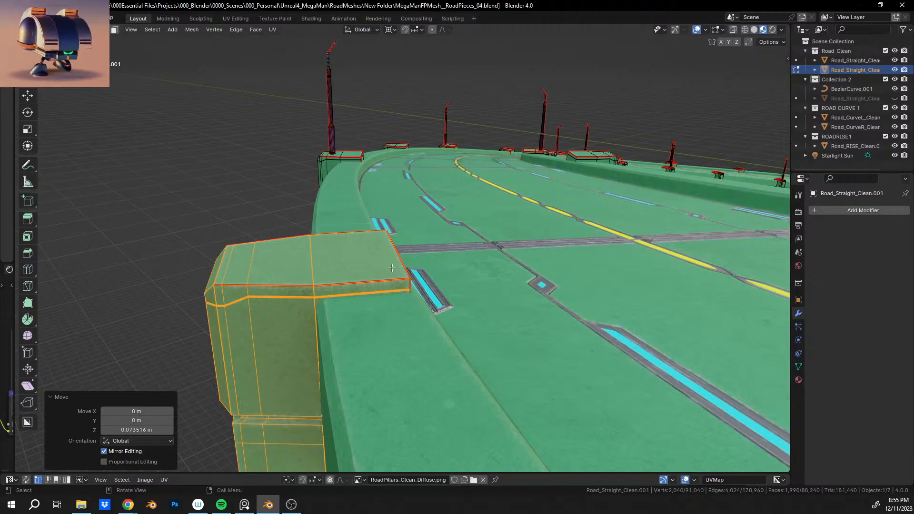
Step: Clear the selection and select the next two low pillars plus the thin pole and its tip on the outer one
{"action": "middle_click_drag", "start_coordinate": [392, 268], "coordinate": [529, 257]}
{"action": "middle_click_drag", "start_coordinate": [528, 190], "coordinate": [388, 187], "text": "shift"}
{"action": "scroll", "coordinate": [412, 228], "scroll_direction": "down", "scroll_amount": 6}
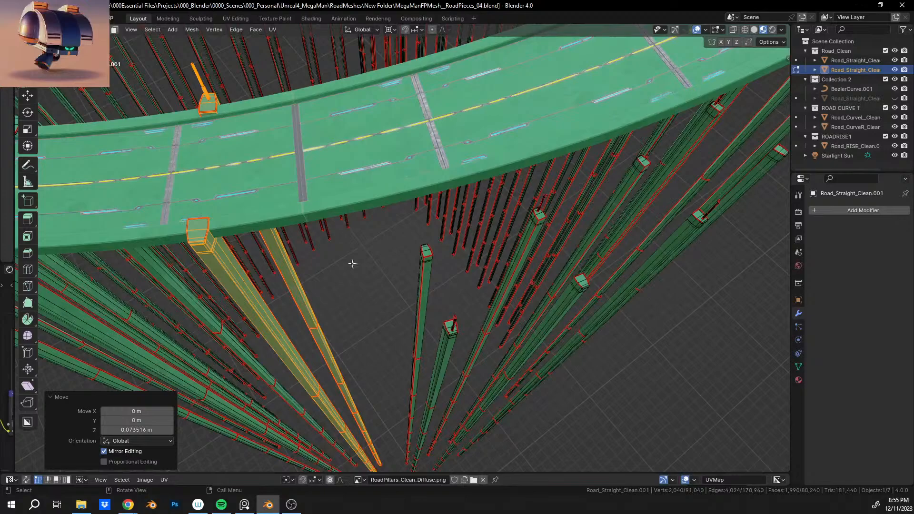
{"action": "left_click", "coordinate": [394, 304]}
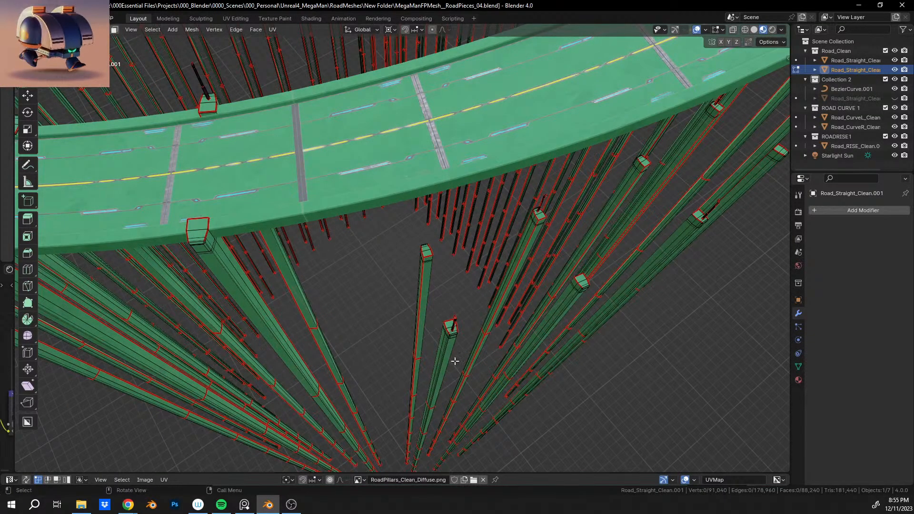
{"action": "key", "text": "l"}
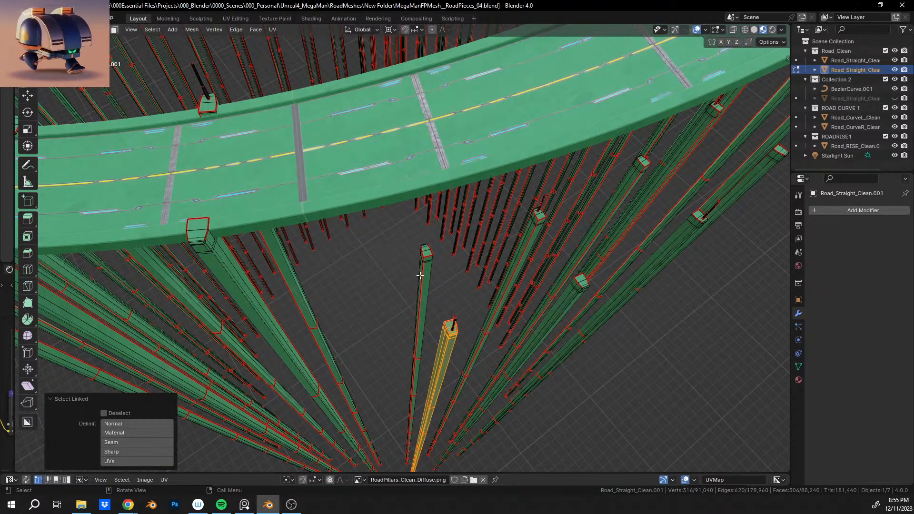
{"action": "key", "text": "l"}
{"action": "scroll", "coordinate": [449, 356], "scroll_direction": "up", "scroll_amount": 2}
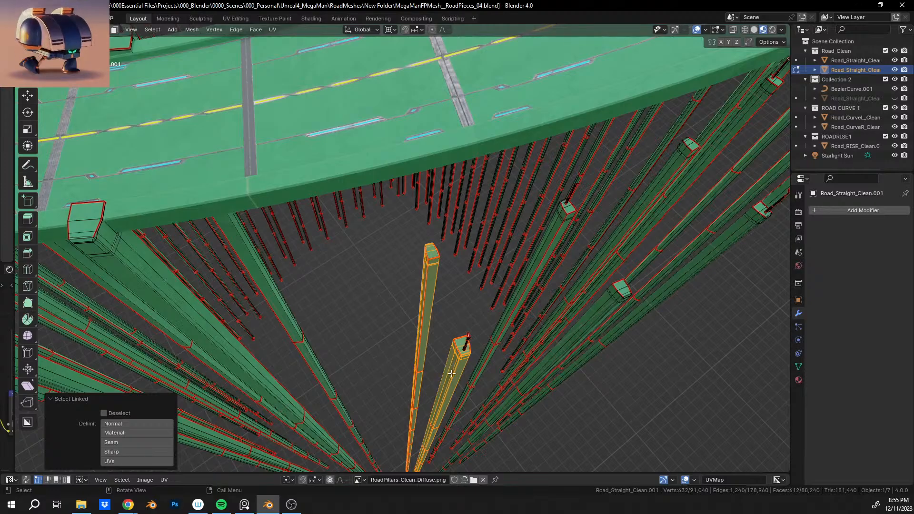
{"action": "middle_click_drag", "start_coordinate": [448, 354], "coordinate": [484, 279], "text": "shift"}
{"action": "scroll", "coordinate": [414, 275], "scroll_direction": "up", "scroll_amount": 4}
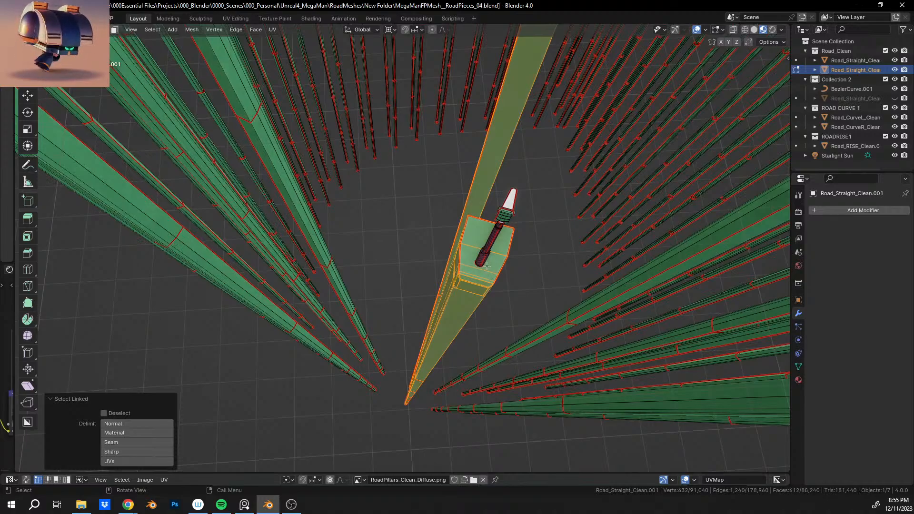
{"action": "key", "text": "l"}
{"action": "key", "text": "l"}
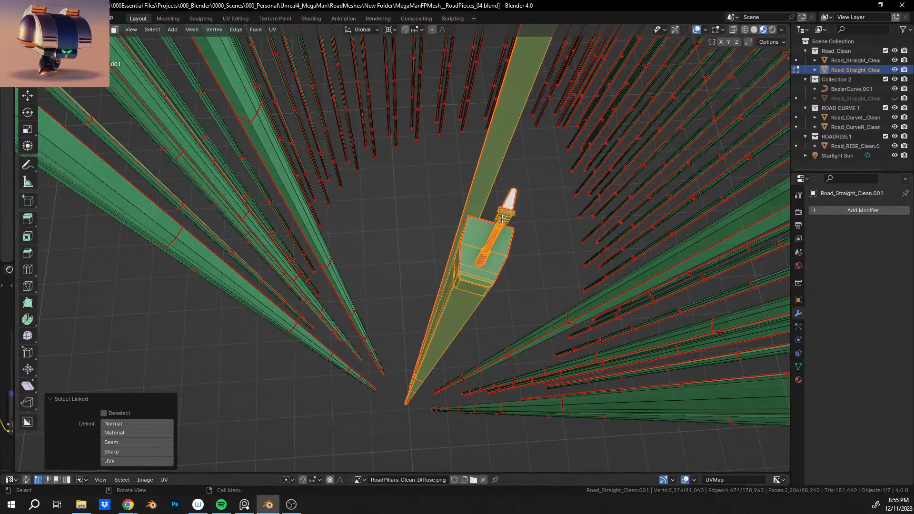
Step: Raise the selected pillar pair and pole about 32.34 m along the global Z axis up to the road
{"action": "middle_click_drag", "start_coordinate": [492, 227], "coordinate": [432, 309]}
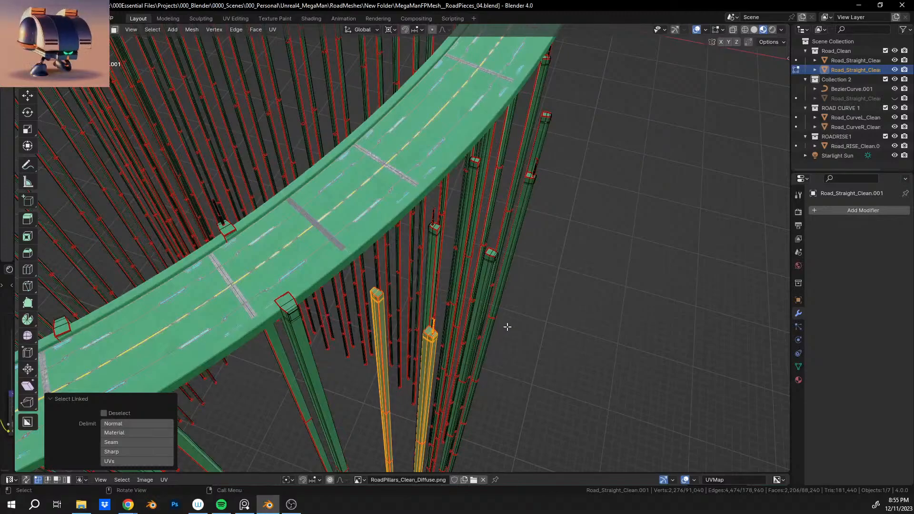
{"action": "key", "text": "g"}
{"action": "key", "text": "z"}
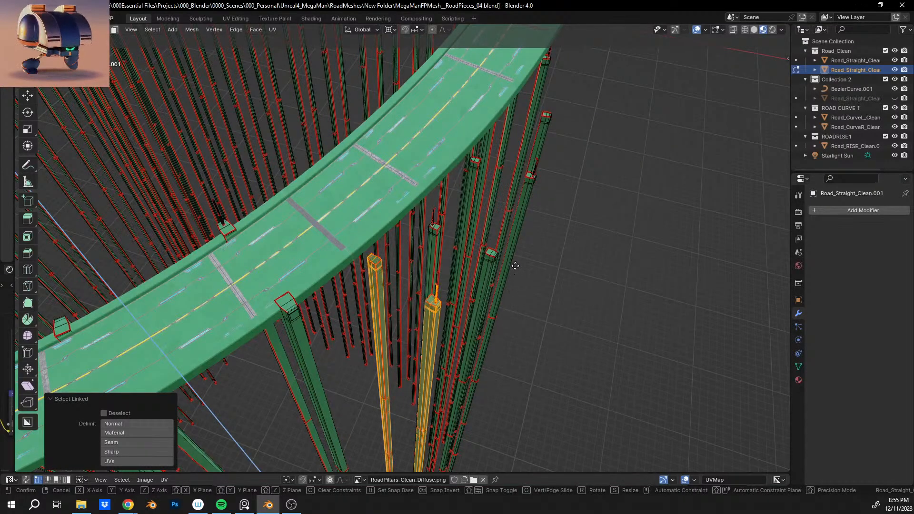
{"action": "left_click", "coordinate": [516, 150]}
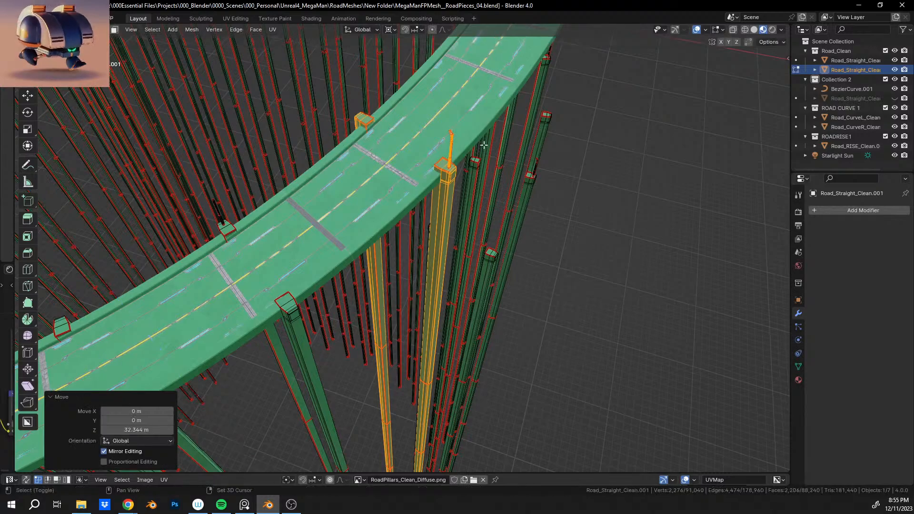
Step: Lower the raised pillar pair and pole about 0.19 m along the global Z axis to fit the road's edge
{"action": "middle_click_drag", "start_coordinate": [433, 173], "coordinate": [417, 255], "text": "shift"}
{"action": "scroll", "coordinate": [416, 254], "scroll_direction": "up", "scroll_amount": 6}
{"action": "middle_click_drag", "start_coordinate": [386, 200], "coordinate": [421, 245], "text": "shift"}
{"action": "scroll", "coordinate": [375, 228], "scroll_direction": "up", "scroll_amount": 3}
{"action": "scroll", "coordinate": [374, 236], "scroll_direction": "up", "scroll_amount": 3}
{"action": "scroll", "coordinate": [369, 238], "scroll_direction": "down", "scroll_amount": 2}
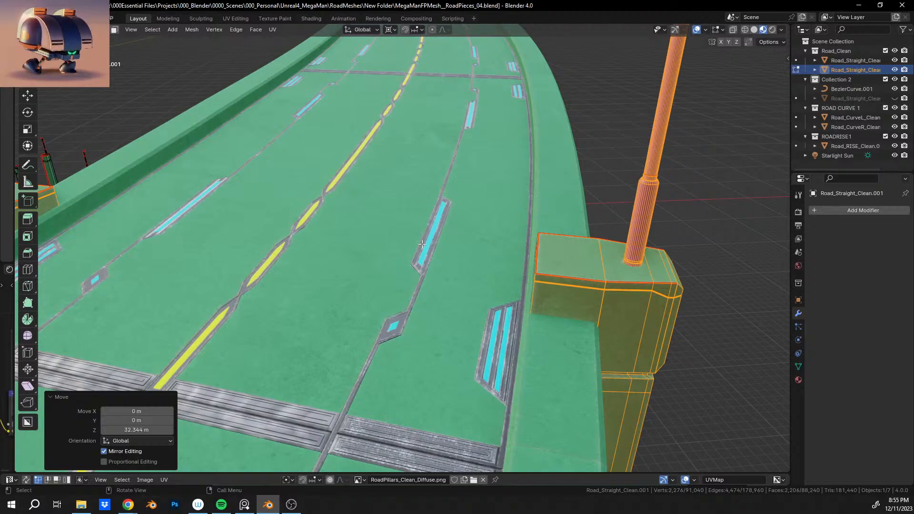
{"action": "key", "text": "g"}
{"action": "key", "text": "z"}
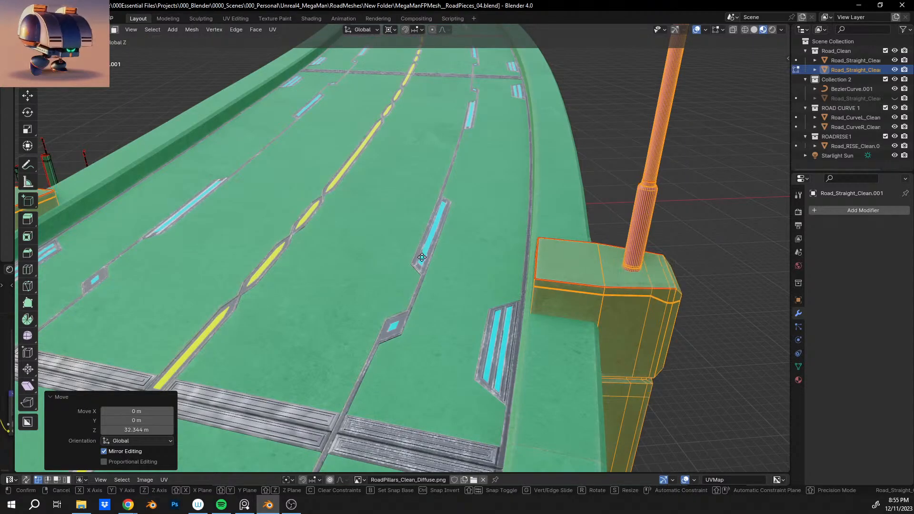
{"action": "left_click", "coordinate": [420, 264]}
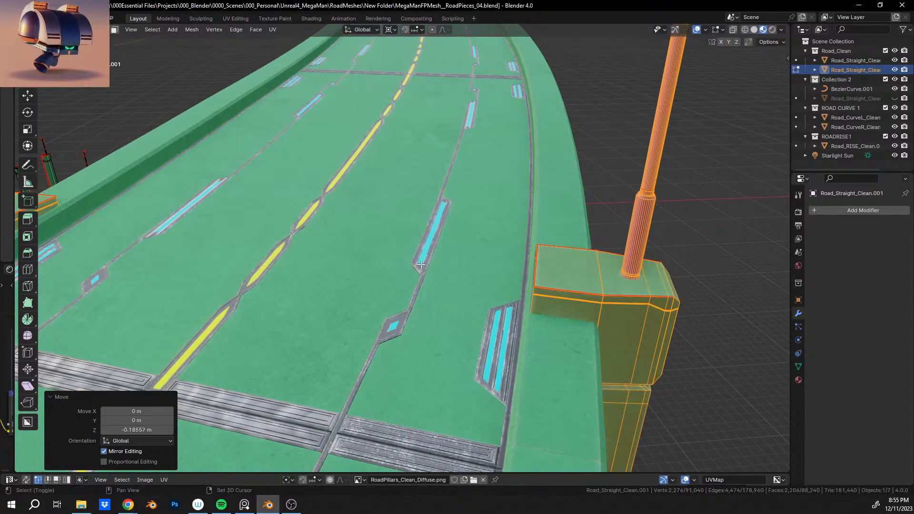
{"action": "mouse_move", "coordinate": [421, 264]}
{"action": "middle_mouse_down"}
{"action": "mouse_move", "coordinate": [437, 253]}
{"action": "mouse_move", "coordinate": [364, 184]}
{"action": "mouse_move", "coordinate": [419, 259]}
{"action": "middle_mouse_up"}
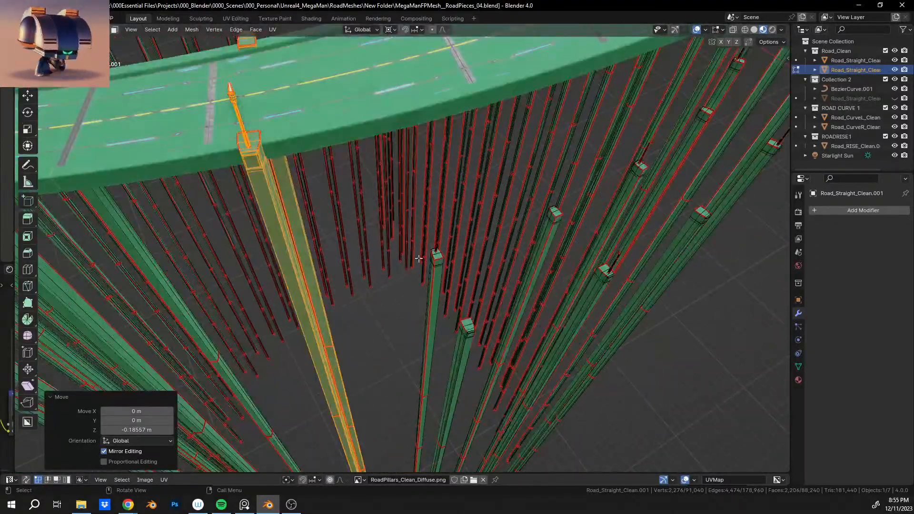
Step: Clear the selection and select the next two low pillars plus the thin pole and its tip standing on one of them
{"action": "left_click", "coordinate": [398, 336]}
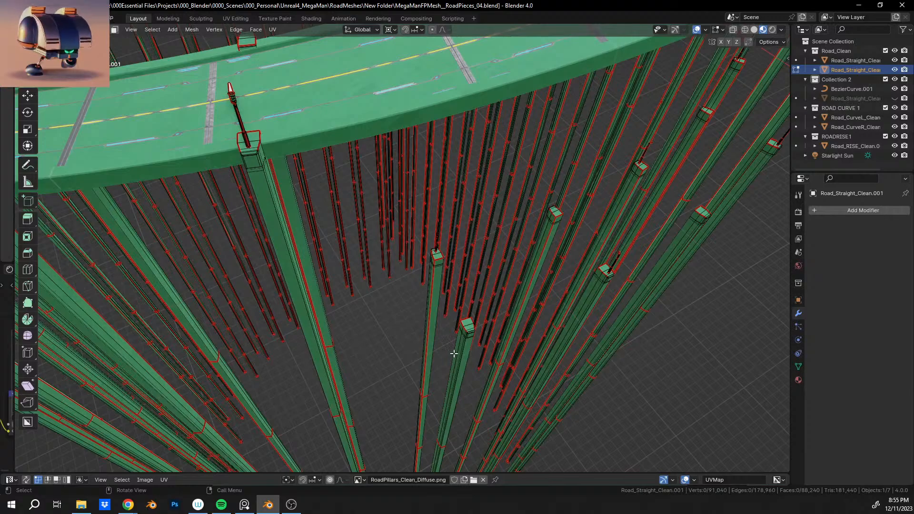
{"action": "key", "text": "l"}
{"action": "key", "text": "l"}
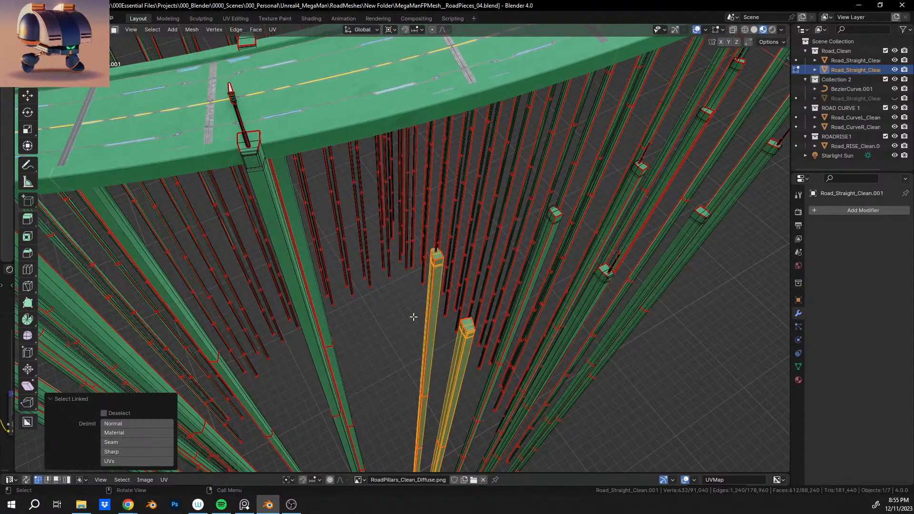
{"action": "middle_click_drag", "start_coordinate": [414, 316], "coordinate": [389, 333]}
{"action": "key", "text": "l"}
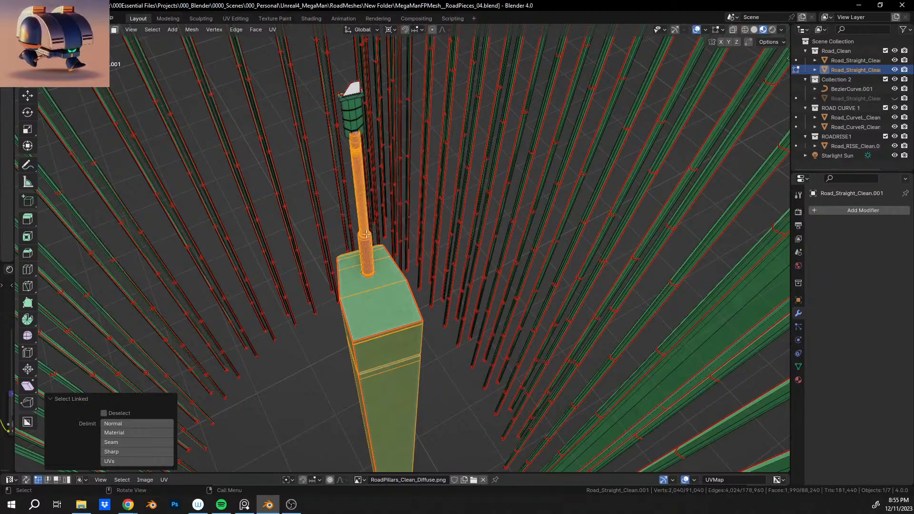
{"action": "key", "text": "l"}
Step: Raise the selected pillar pair and pole about 34.15 m along the global Z axis up to the road
{"action": "middle_click_drag", "start_coordinate": [357, 133], "coordinate": [377, 288]}
{"action": "key", "text": "g"}
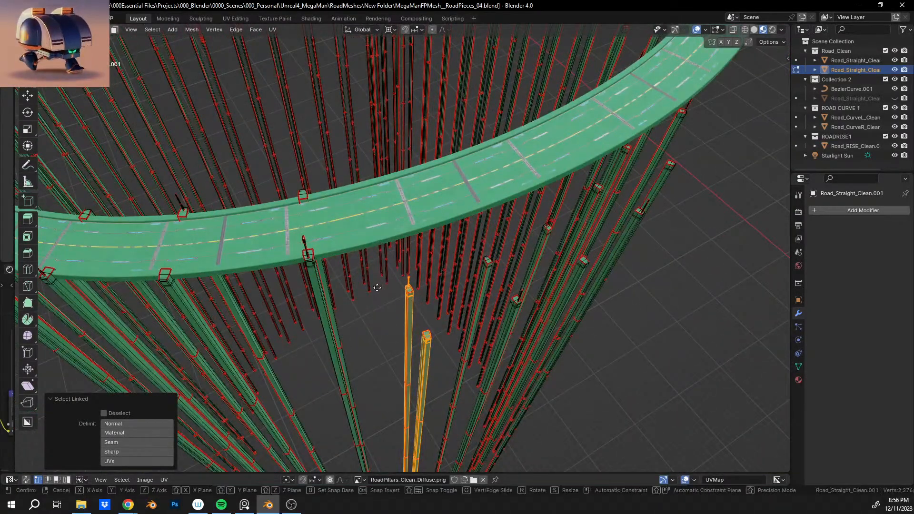
{"action": "key", "text": "z"}
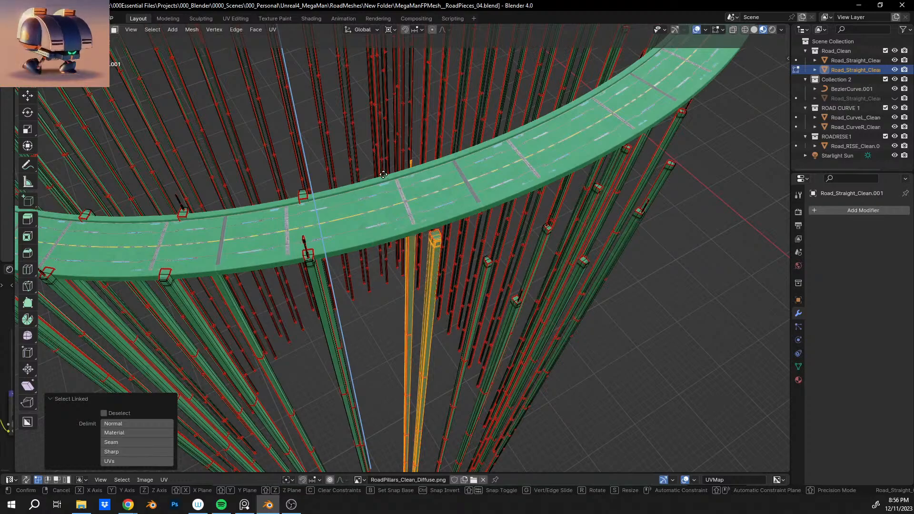
{"action": "left_click", "coordinate": [385, 167]}
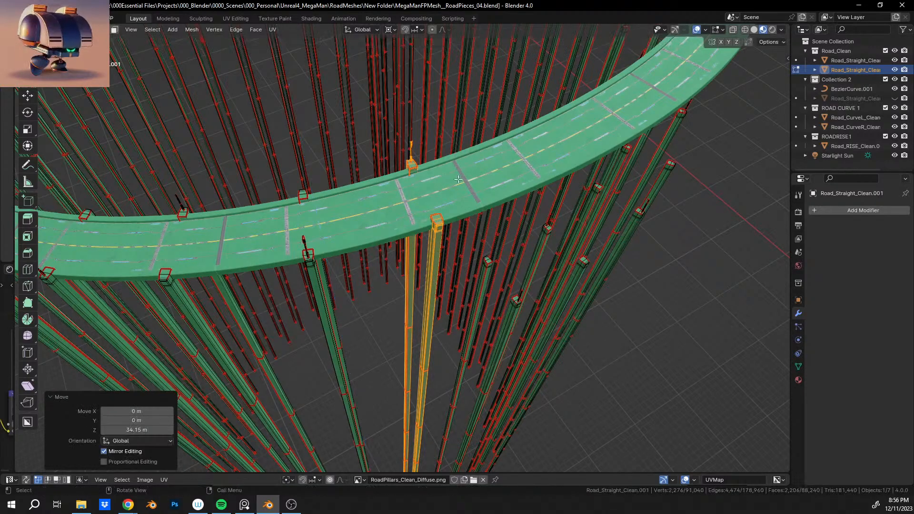
Step: Lower the raised pillar pair and pole about 0.53 m along the global Z axis toward the road's edge
{"action": "scroll", "coordinate": [384, 167], "scroll_direction": "up", "scroll_amount": 4}
{"action": "scroll", "coordinate": [388, 257], "scroll_direction": "up", "scroll_amount": 4}
{"action": "middle_click_drag", "start_coordinate": [432, 143], "coordinate": [443, 221], "text": "shift"}
{"action": "scroll", "coordinate": [445, 277], "scroll_direction": "up", "scroll_amount": 4}
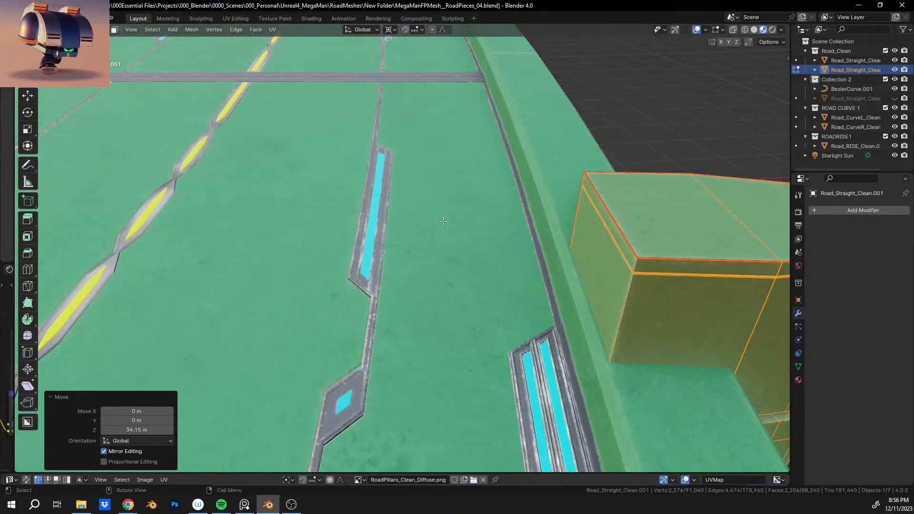
{"action": "key", "text": "g"}
{"action": "key", "text": "z"}
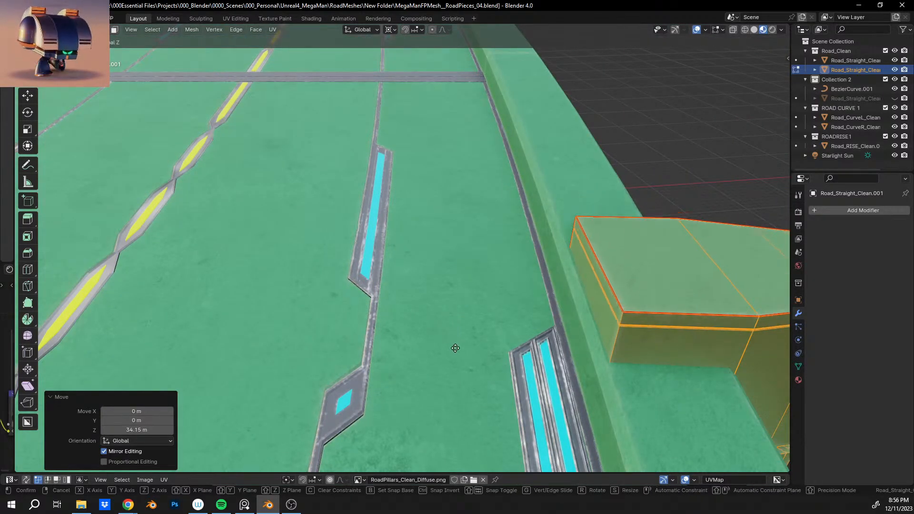
{"action": "left_click", "coordinate": [454, 378]}
Step: Raise the same pillar pair and pole about 0.09 m along the global Z axis so the cap clears the edge
{"action": "middle_click_drag", "start_coordinate": [455, 378], "coordinate": [467, 305]}
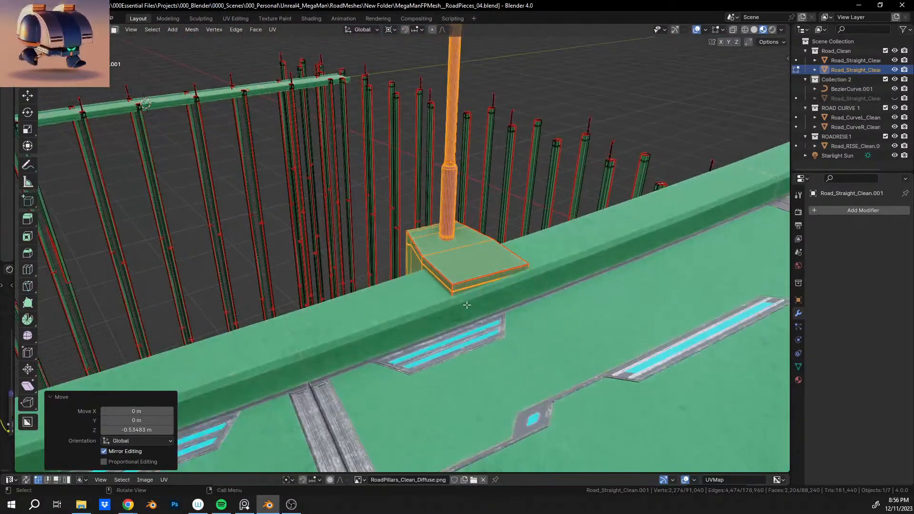
{"action": "key", "text": "g"}
{"action": "key", "text": "z"}
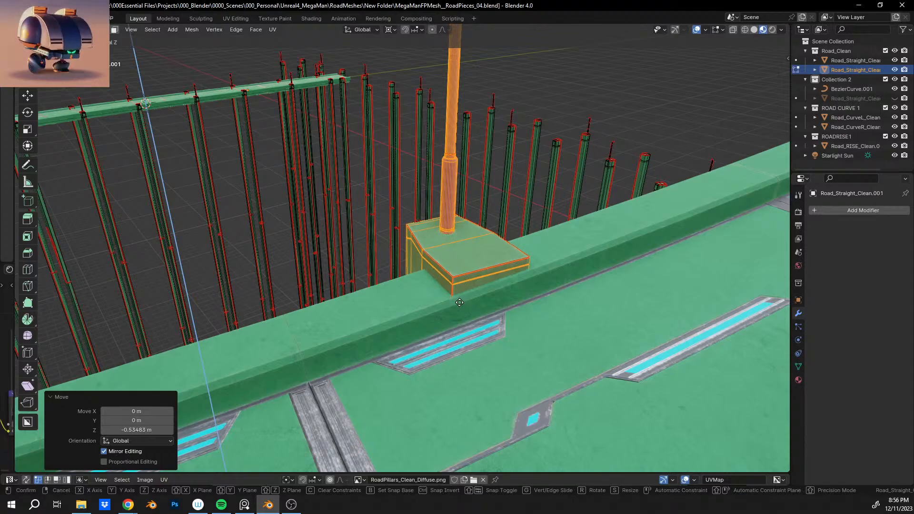
{"action": "left_click", "coordinate": [459, 303]}
Step: Examine the raised pillar caps and thin poles along the curved road for correct height and missing pole tips
{"action": "scroll", "coordinate": [492, 301], "scroll_direction": "down", "scroll_amount": 4}
{"action": "middle_click_drag", "start_coordinate": [492, 302], "coordinate": [549, 325]}
{"action": "scroll", "coordinate": [457, 300], "scroll_direction": "up", "scroll_amount": 4}
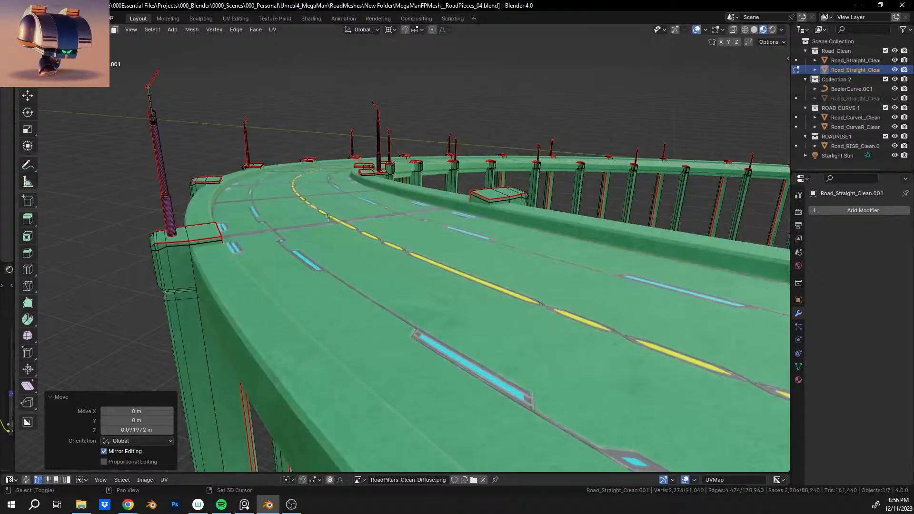
{"action": "middle_click_drag", "start_coordinate": [328, 217], "coordinate": [533, 316], "text": "shift"}
{"action": "scroll", "coordinate": [533, 316], "scroll_direction": "up", "scroll_amount": 3}
{"action": "middle_click_drag", "start_coordinate": [534, 266], "coordinate": [490, 305], "text": "shift"}
{"action": "scroll", "coordinate": [490, 305], "scroll_direction": "down", "scroll_amount": 3}
{"action": "middle_click_drag", "start_coordinate": [491, 304], "coordinate": [433, 303]}
{"action": "scroll", "coordinate": [431, 297], "scroll_direction": "up", "scroll_amount": 3}
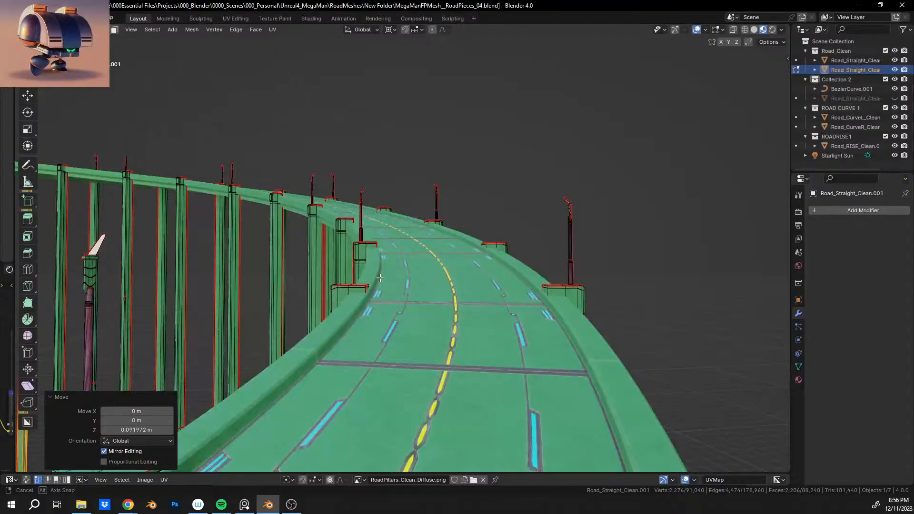
{"action": "middle_click_drag", "start_coordinate": [380, 278], "coordinate": [423, 289]}
{"action": "middle_click_drag", "start_coordinate": [444, 160], "coordinate": [306, 372]}
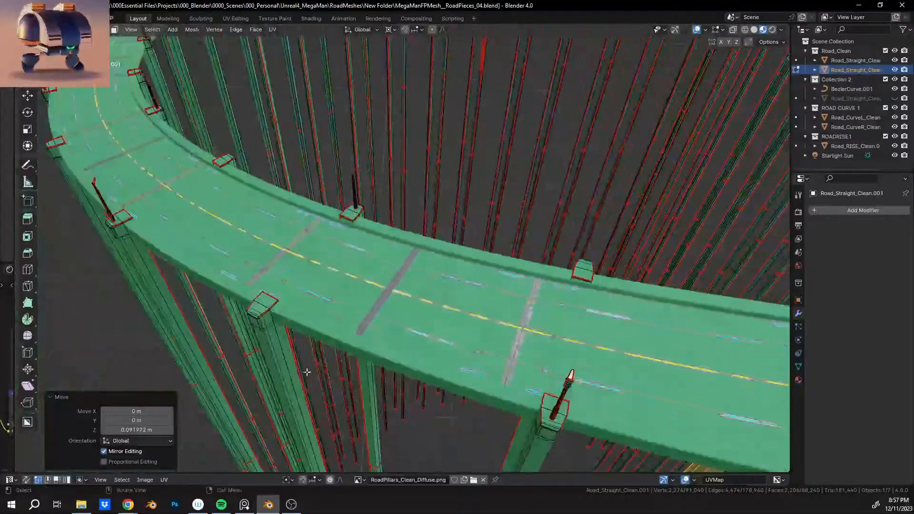
{"action": "middle_click_drag", "start_coordinate": [349, 325], "coordinate": [509, 153]}
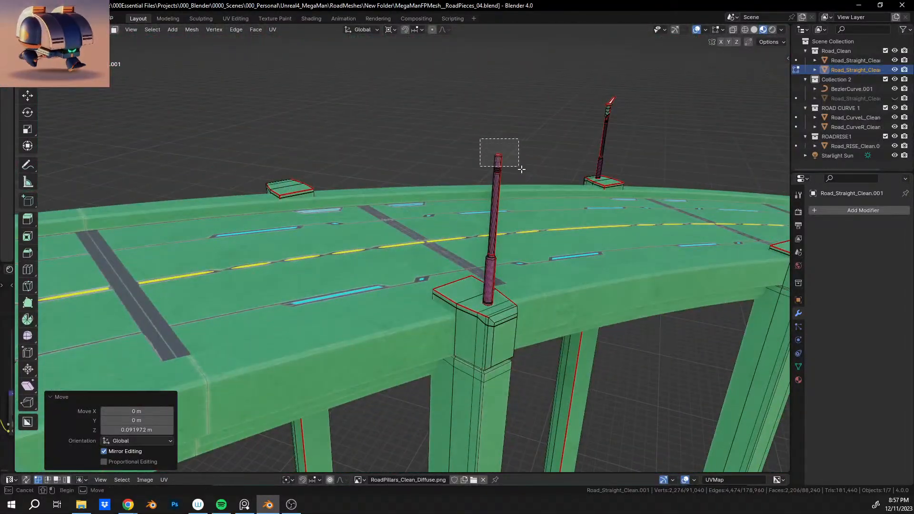
Step: Undo the recent pillar moves and selections, back to the unraised pair selected together with its pole but without the pole tip
{"action": "left_click_drag", "start_coordinate": [522, 169], "coordinate": [521, 169]}
{"action": "middle_click_drag", "start_coordinate": [521, 169], "coordinate": [340, 197]}
{"action": "key", "text": "ctrl+z"}
{"action": "key", "text": "ctrl+z"}
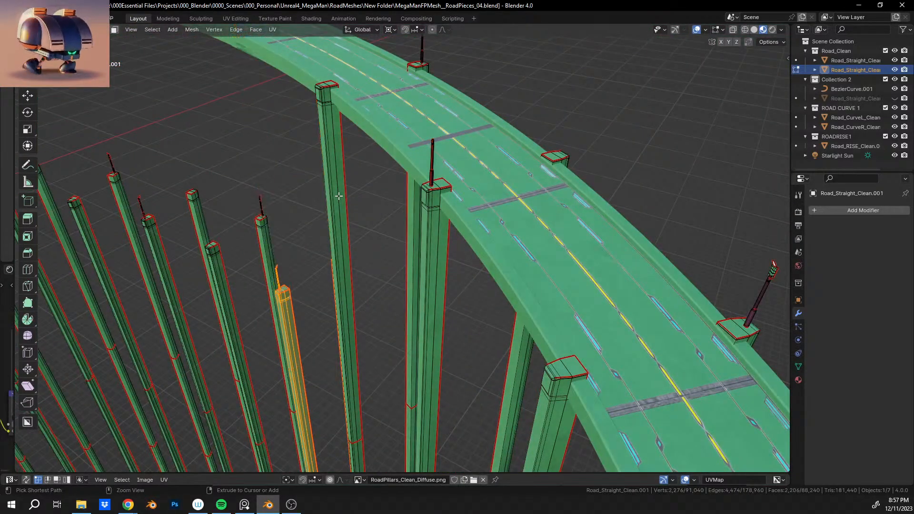
{"action": "key", "text": "ctrl+z"}
{"action": "key", "text": "ctrl+z"}
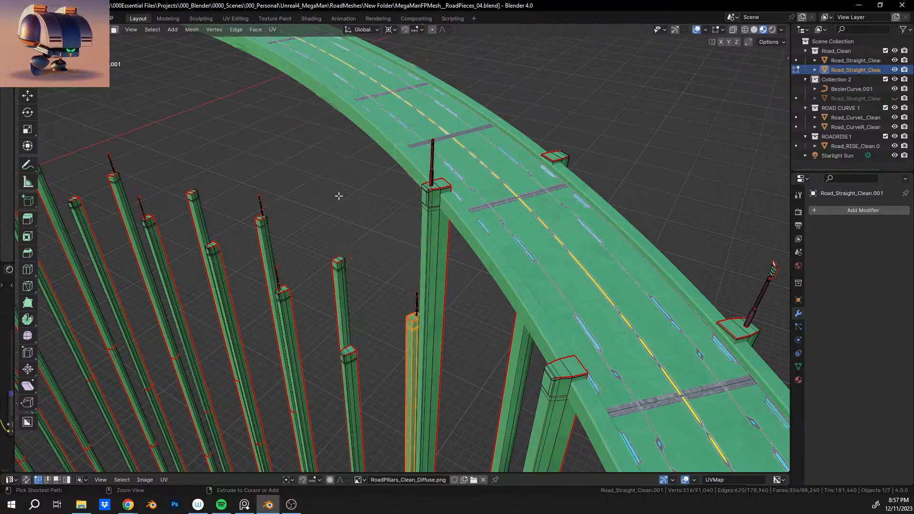
{"action": "key", "text": "ctrl+z"}
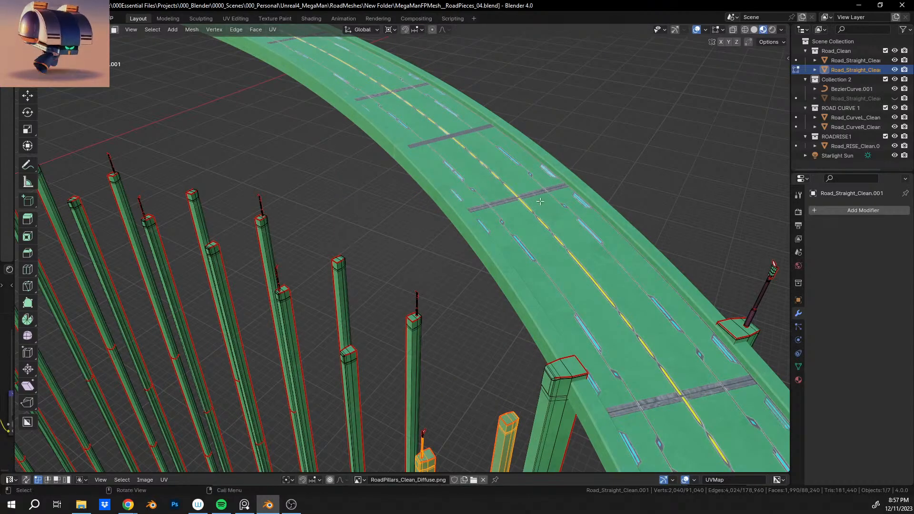
Step: Examine the already fitted pillars and poles along the road curve, ending at the selected low pillar pair
{"action": "middle_click_drag", "start_coordinate": [540, 201], "coordinate": [192, 227]}
{"action": "middle_click_drag", "start_coordinate": [733, 226], "coordinate": [474, 232], "text": "shift"}
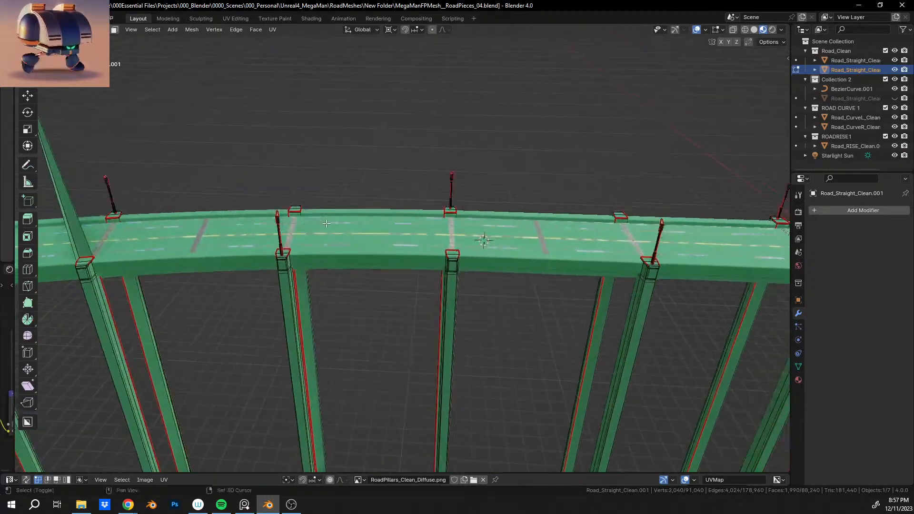
{"action": "scroll", "coordinate": [475, 232], "scroll_direction": "up", "scroll_amount": 4}
{"action": "middle_click_drag", "start_coordinate": [393, 212], "coordinate": [350, 226]}
{"action": "scroll", "coordinate": [361, 234], "scroll_direction": "down", "scroll_amount": 12}
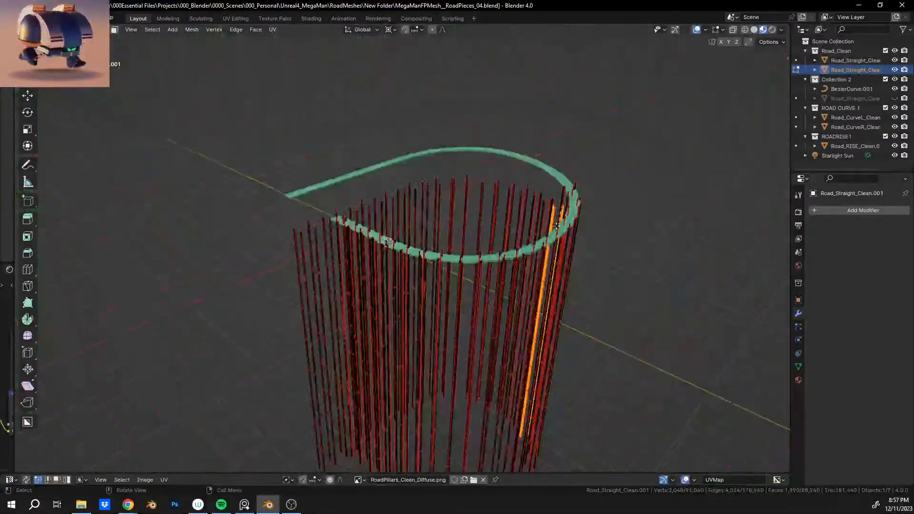
{"action": "middle_click_drag", "start_coordinate": [649, 229], "coordinate": [333, 241], "text": "shift"}
{"action": "scroll", "coordinate": [335, 228], "scroll_direction": "up", "scroll_amount": 2}
{"action": "scroll", "coordinate": [365, 233], "scroll_direction": "up", "scroll_amount": 4}
{"action": "middle_click_drag", "start_coordinate": [212, 224], "coordinate": [419, 296], "text": "shift"}
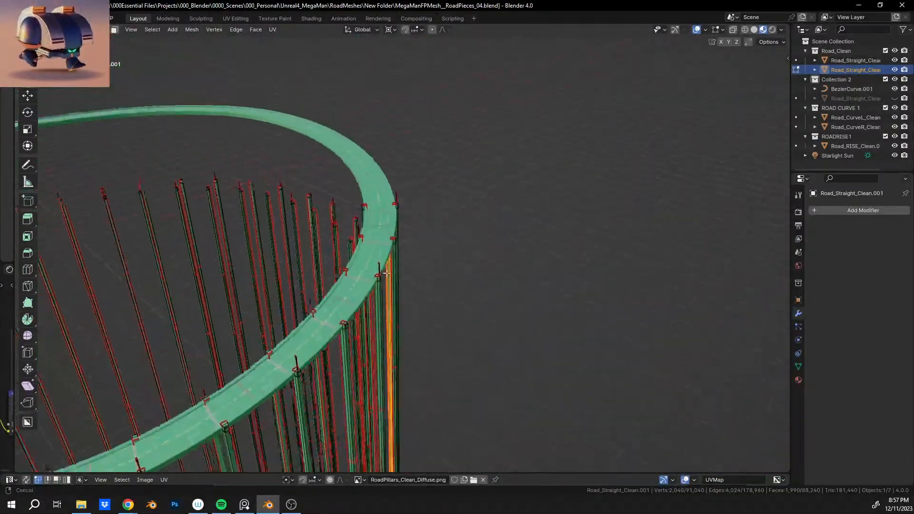
{"action": "scroll", "coordinate": [381, 262], "scroll_direction": "up", "scroll_amount": 3}
{"action": "middle_click_drag", "start_coordinate": [376, 261], "coordinate": [453, 239]}
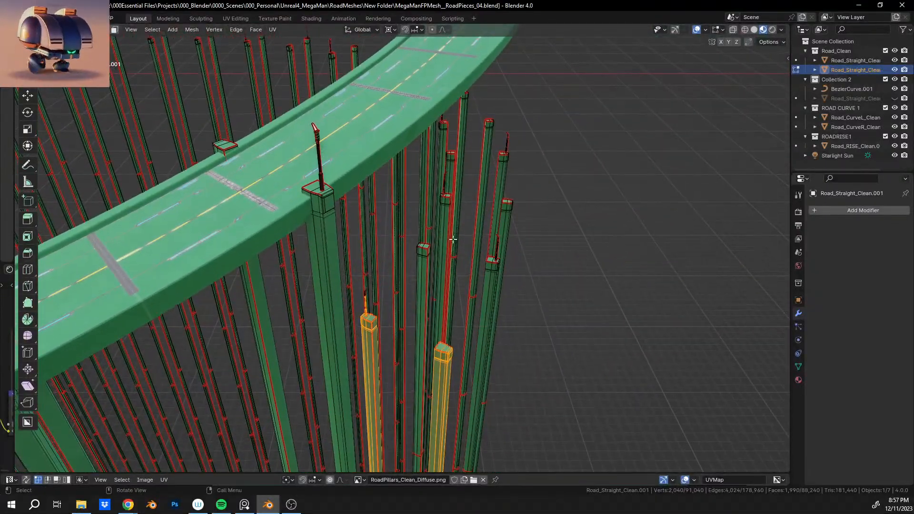
{"action": "middle_click_drag", "start_coordinate": [379, 319], "coordinate": [706, 161], "text": "shift"}
{"action": "middle_click_drag", "start_coordinate": [481, 200], "coordinate": [289, 173], "text": "shift"}
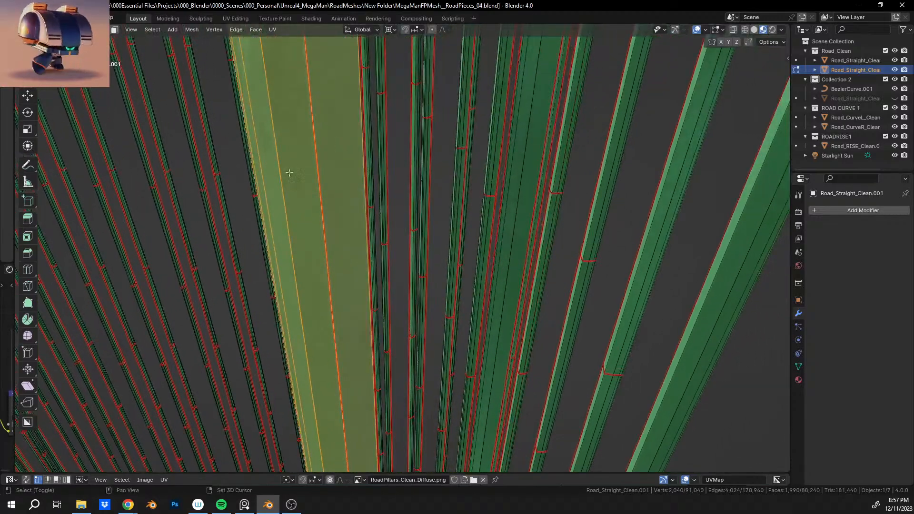
{"action": "scroll", "coordinate": [333, 255], "scroll_direction": "up", "scroll_amount": 2}
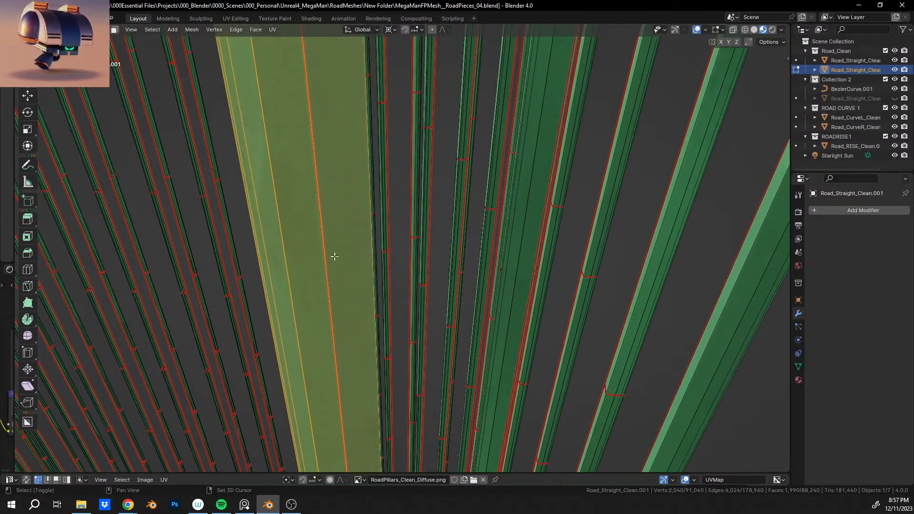
{"action": "scroll", "coordinate": [358, 270], "scroll_direction": "down", "scroll_amount": 5}
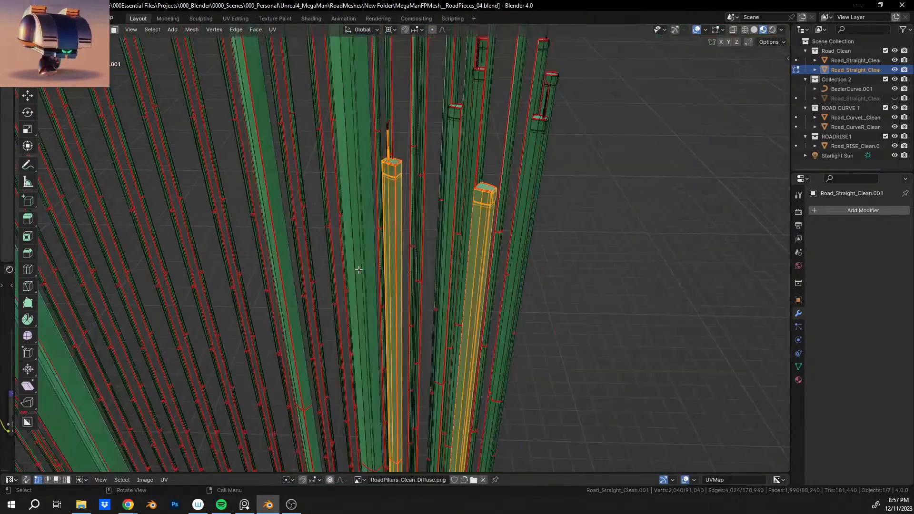
{"action": "middle_click_drag", "start_coordinate": [391, 261], "coordinate": [385, 334], "text": "shift"}
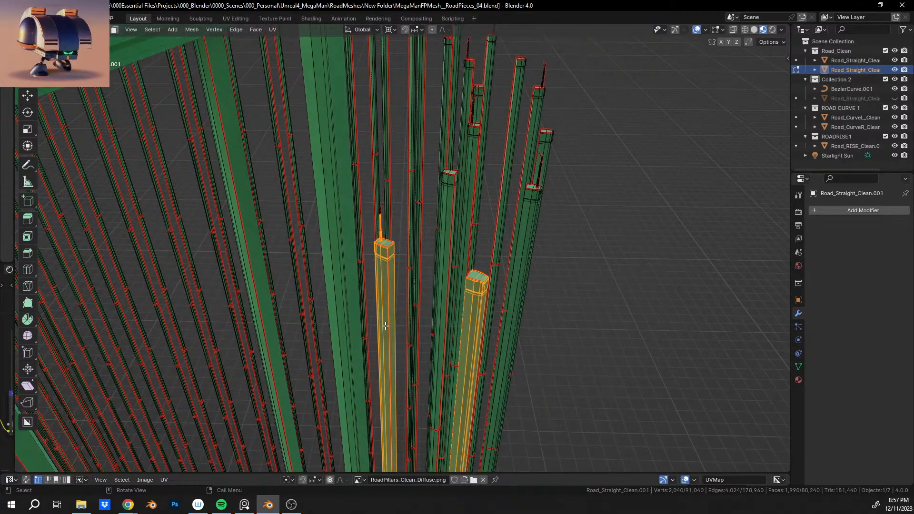
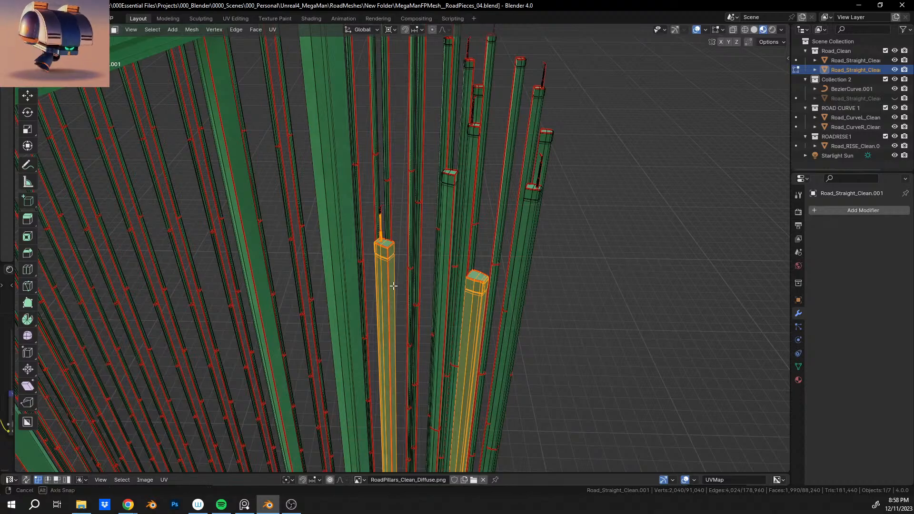
Step: Try to raise the selected pillar pair and tipless pole toward the road, and undo the move
{"action": "middle_click_drag", "start_coordinate": [393, 286], "coordinate": [336, 231]}
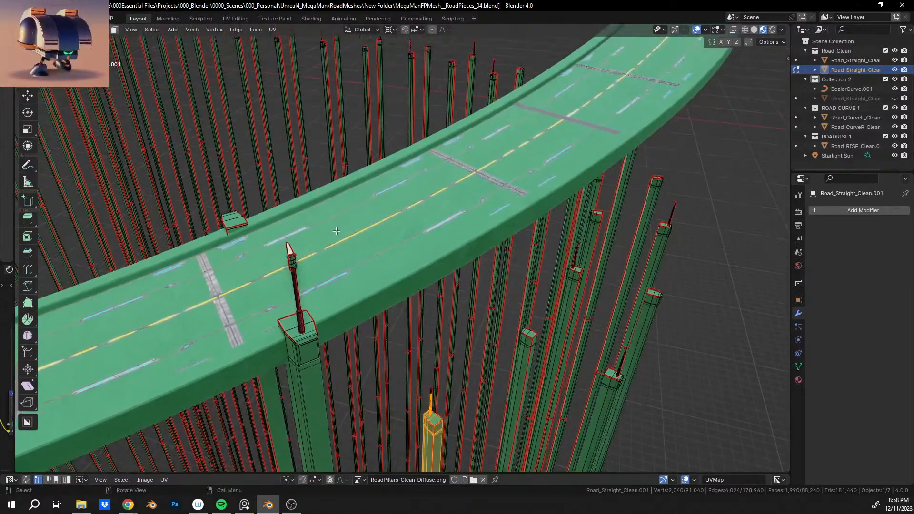
{"action": "key", "text": "g"}
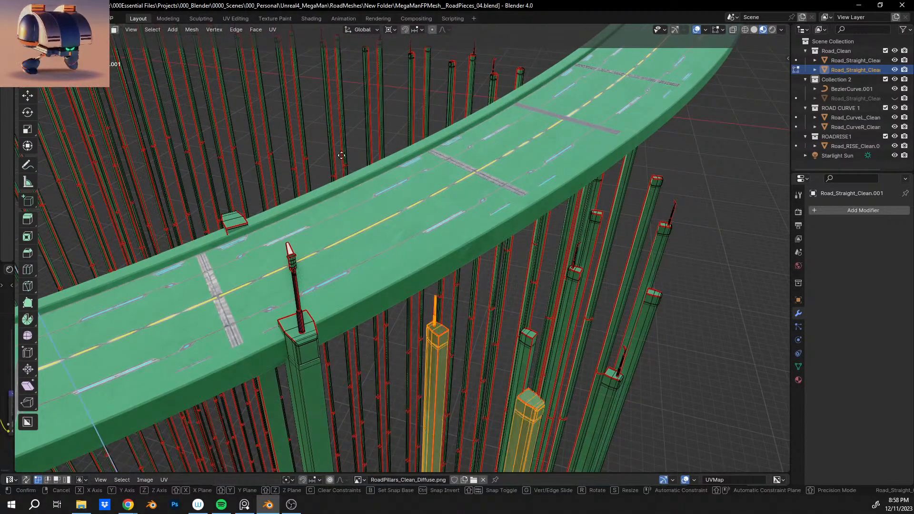
{"action": "left_click", "coordinate": [349, 113]}
{"action": "key", "text": "ctrl+z"}
Step: Add the tip of the thin pole to the selected low pillar pair and pole
{"action": "middle_click_drag", "start_coordinate": [424, 365], "coordinate": [416, 187], "text": "shift"}
{"action": "middle_click_drag", "start_coordinate": [388, 244], "coordinate": [393, 274], "text": "shift"}
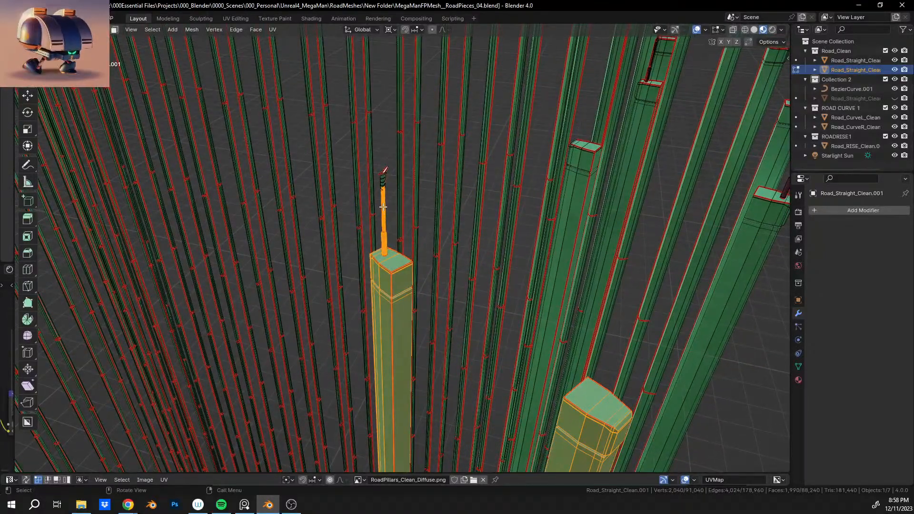
{"action": "key", "text": "l"}
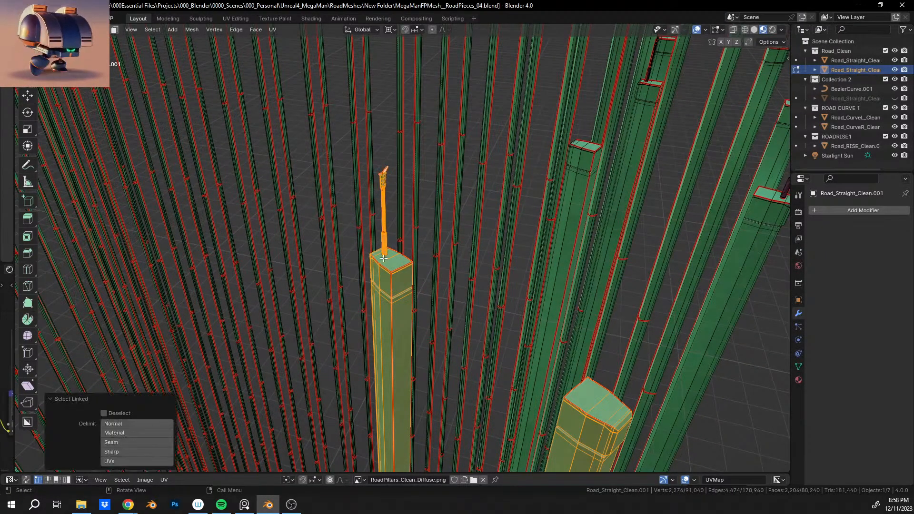
Step: Raise the selected pillar pair with its complete pole about 30.1 m along the global Z axis up to the road
{"action": "middle_click_drag", "start_coordinate": [386, 179], "coordinate": [367, 262], "text": "ctrl"}
{"action": "scroll", "coordinate": [387, 274], "scroll_direction": "down", "scroll_amount": 5}
{"action": "key", "text": "g"}
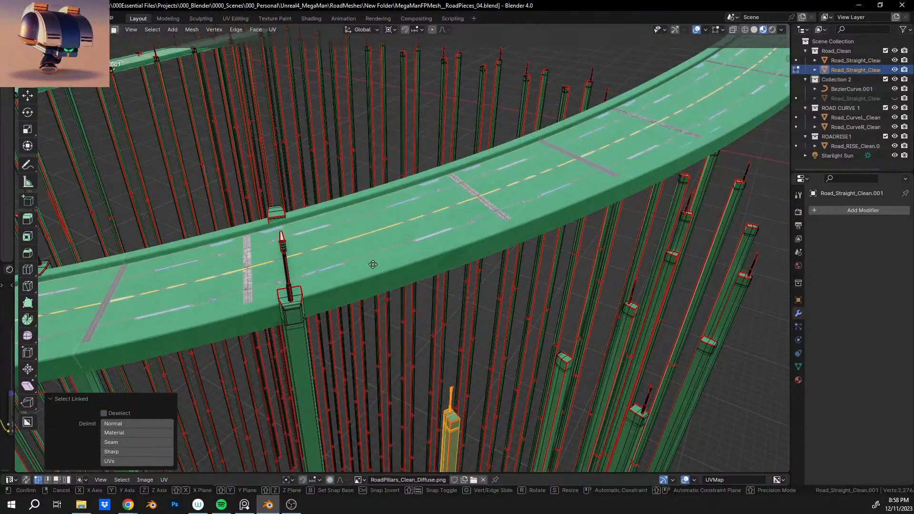
{"action": "left_click", "coordinate": [394, 161]}
Step: Lower the raised pillar pair and pole about 0.13 m along the global Z axis to fit the road's edge
{"action": "middle_click_drag", "start_coordinate": [394, 161], "coordinate": [478, 301]}
{"action": "scroll", "coordinate": [506, 229], "scroll_direction": "up", "scroll_amount": 4}
{"action": "scroll", "coordinate": [498, 316], "scroll_direction": "up", "scroll_amount": 6}
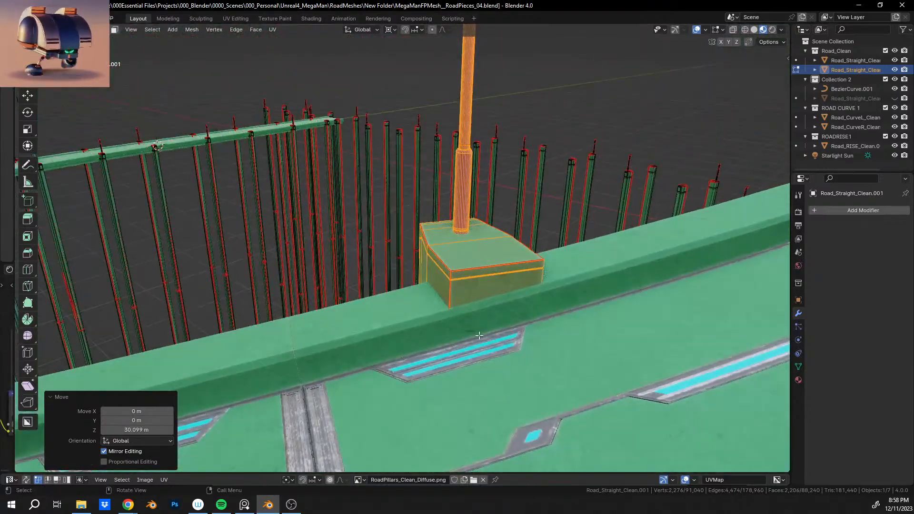
{"action": "key", "text": "g"}
{"action": "key", "text": "z"}
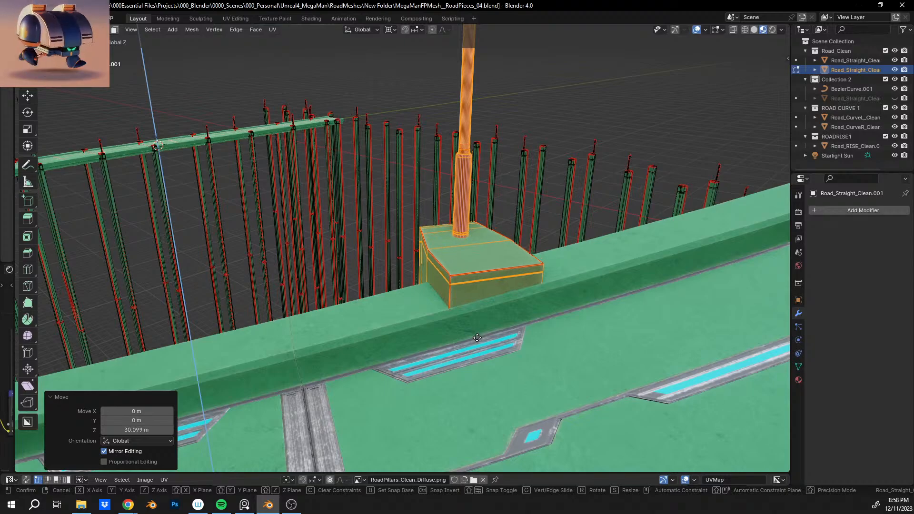
{"action": "left_click", "coordinate": [477, 340]}
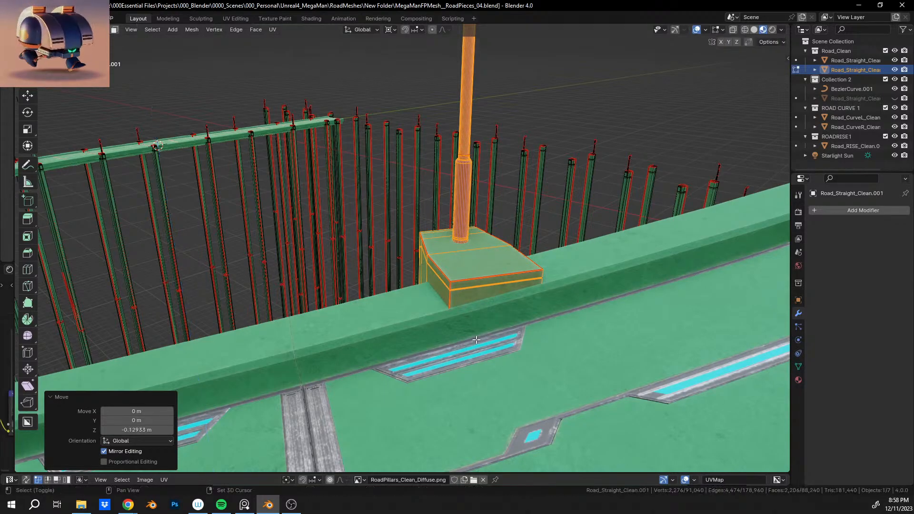
Step: Clear the selection and select the next low pillar pair together with its complete thin pole and tip
{"action": "mouse_move", "coordinate": [477, 340]}
{"action": "middle_mouse_down"}
{"action": "mouse_move", "coordinate": [404, 306]}
{"action": "mouse_move", "coordinate": [353, 231]}
{"action": "mouse_move", "coordinate": [404, 355]}
{"action": "mouse_move", "coordinate": [452, 329]}
{"action": "mouse_move", "coordinate": [474, 337]}
{"action": "middle_mouse_up"}
{"action": "left_click", "coordinate": [405, 362]}
{"action": "key", "text": "l"}
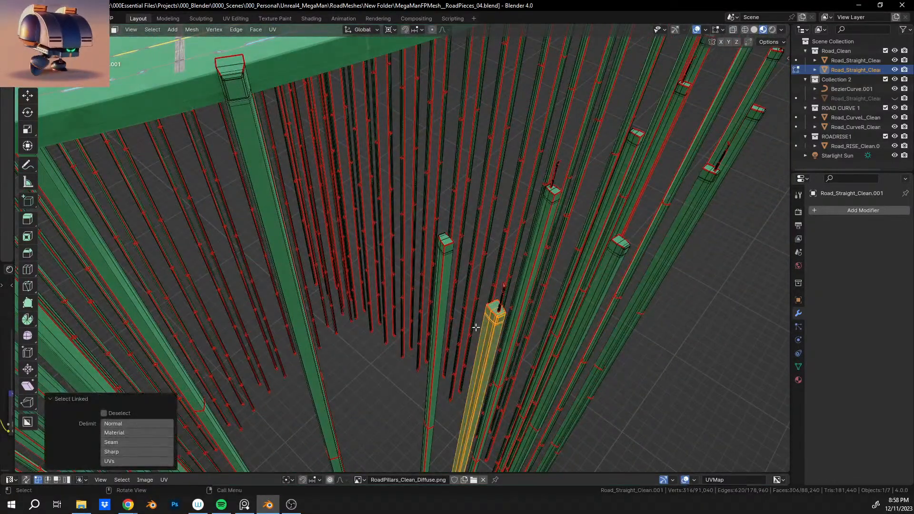
{"action": "key", "text": "l"}
{"action": "middle_click_drag", "start_coordinate": [444, 264], "coordinate": [300, 242]}
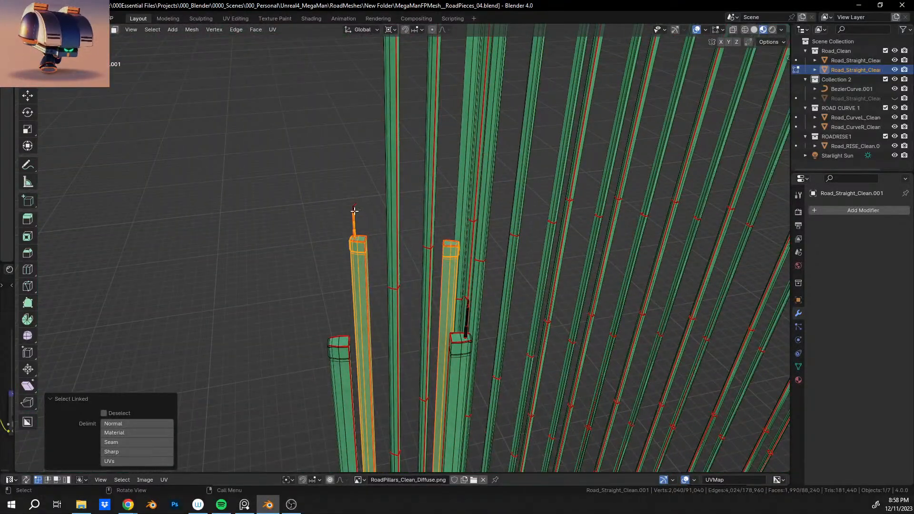
Step: Raise the selected pillar pair with its complete pole about 32.3 m along the global Z axis up to the road
{"action": "middle_click_drag", "start_coordinate": [356, 211], "coordinate": [391, 250]}
{"action": "scroll", "coordinate": [386, 273], "scroll_direction": "up", "scroll_amount": 2}
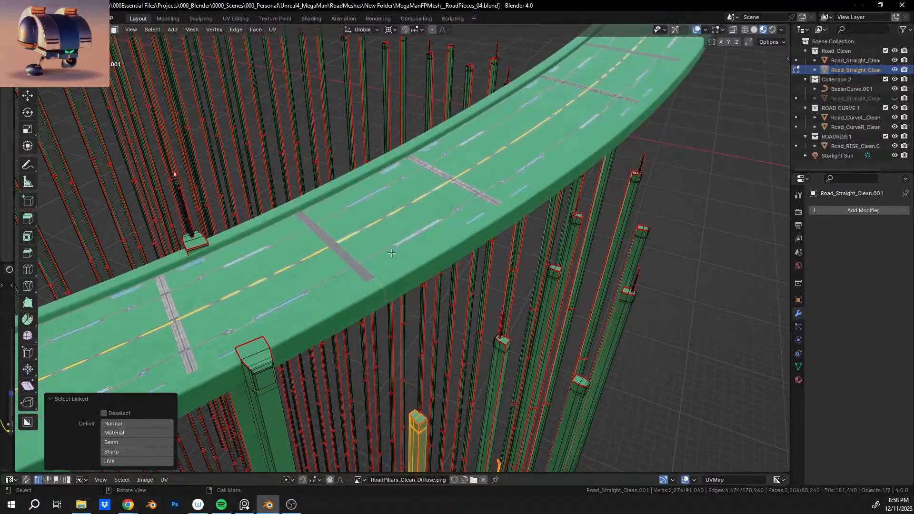
{"action": "key", "text": "g"}
{"action": "key", "text": "z"}
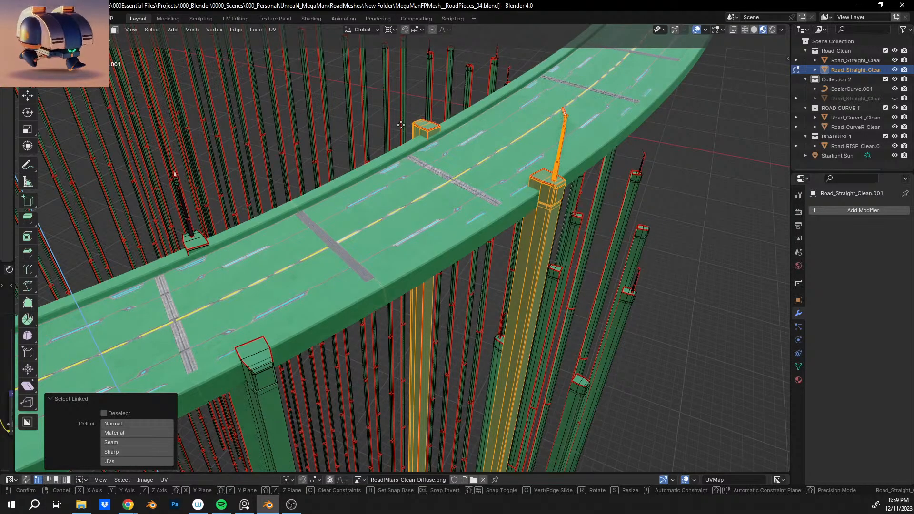
{"action": "left_click", "coordinate": [402, 130]}
Step: Lower the raised pillar pair and pole about 0.11 m along the global Z axis to fit the road's edge
{"action": "middle_click_drag", "start_coordinate": [402, 130], "coordinate": [469, 290]}
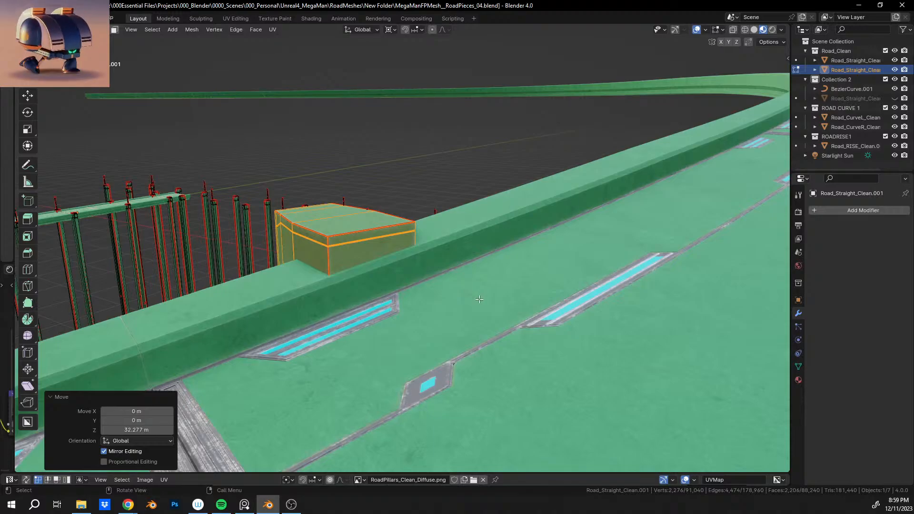
{"action": "key", "text": "g"}
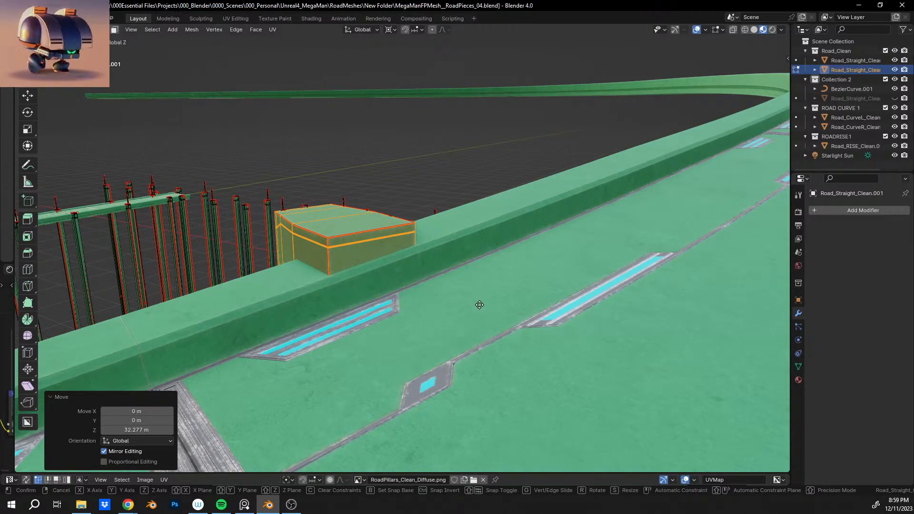
{"action": "left_click", "coordinate": [480, 304]}
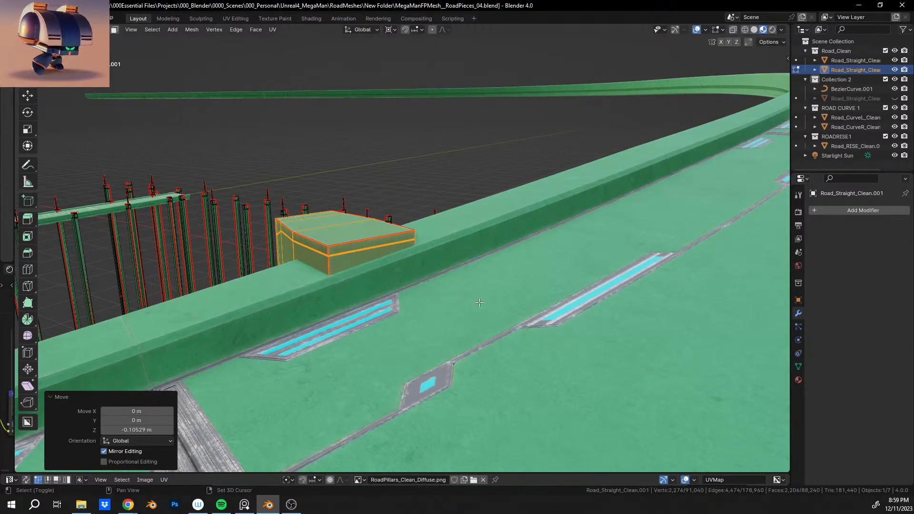
Step: Deselect the fitted pair and select the next low pillar pair along the curve with its complete pole and tip
{"action": "scroll", "coordinate": [479, 285], "scroll_direction": "down", "scroll_amount": 8}
{"action": "middle_click_drag", "start_coordinate": [479, 265], "coordinate": [634, 371], "text": "shift"}
{"action": "scroll", "coordinate": [438, 251], "scroll_direction": "up", "scroll_amount": 5}
{"action": "middle_click_drag", "start_coordinate": [362, 278], "coordinate": [406, 226]}
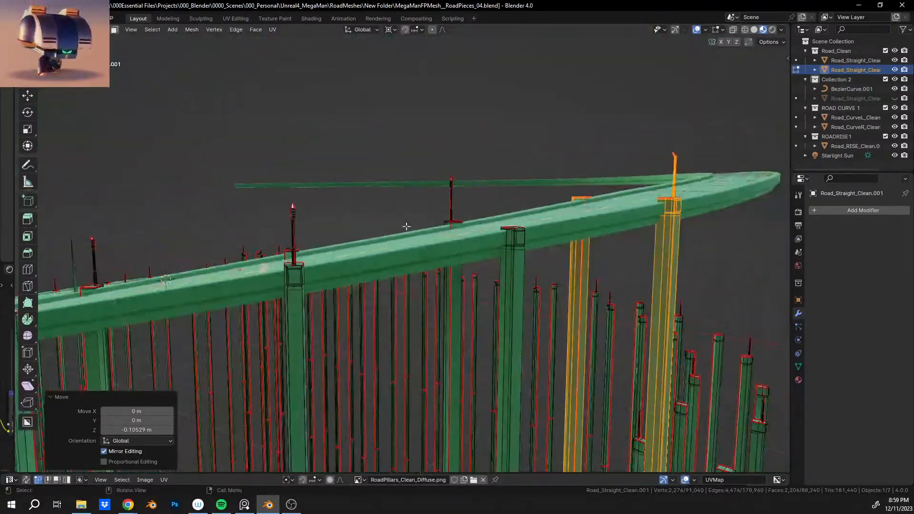
{"action": "middle_click_drag", "start_coordinate": [638, 212], "coordinate": [341, 263], "text": "shift"}
{"action": "left_click_drag", "start_coordinate": [359, 275], "coordinate": [360, 276]}
{"action": "middle_click_drag", "start_coordinate": [361, 276], "coordinate": [415, 265]}
{"action": "key", "text": "l"}
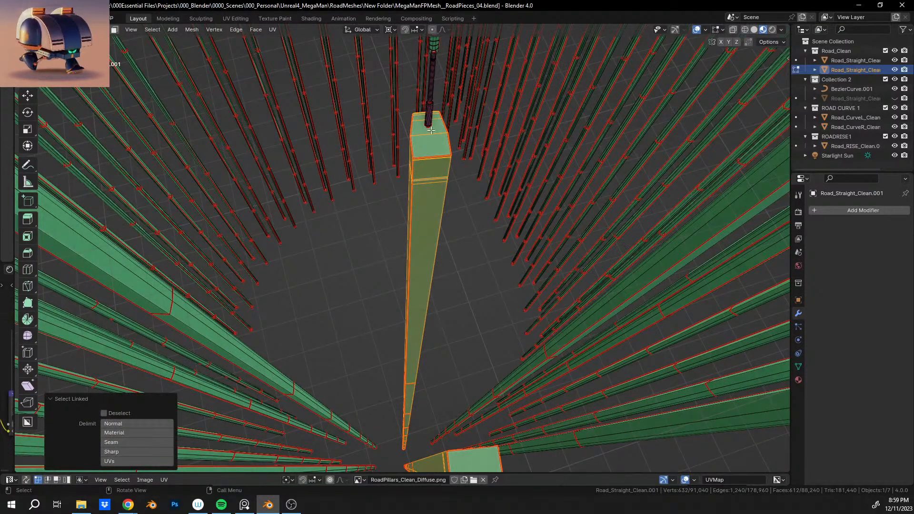
{"action": "key", "text": "l"}
{"action": "middle_click_drag", "start_coordinate": [427, 120], "coordinate": [424, 142]}
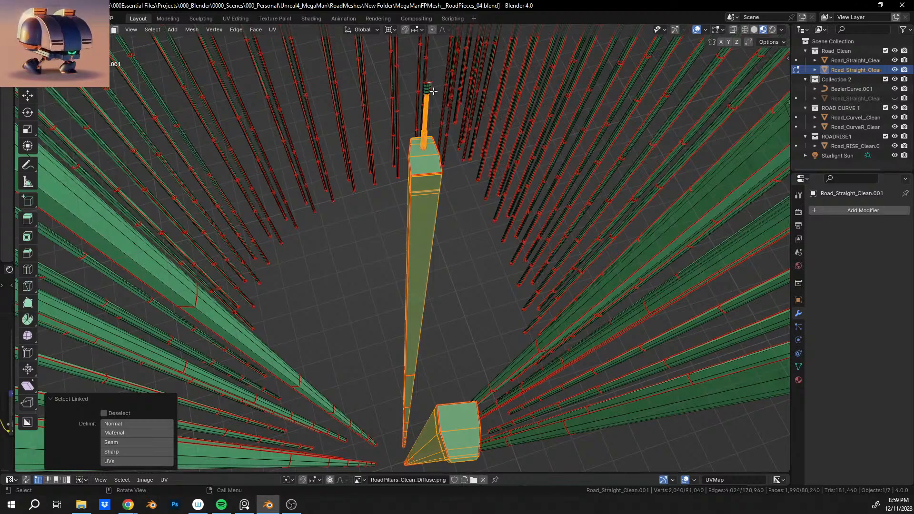
Step: Raise the selected pillar pair with its complete pole about 33.7 m along the global Z axis to meet the road's edges
{"action": "middle_click_drag", "start_coordinate": [427, 101], "coordinate": [401, 306]}
{"action": "key", "text": "g"}
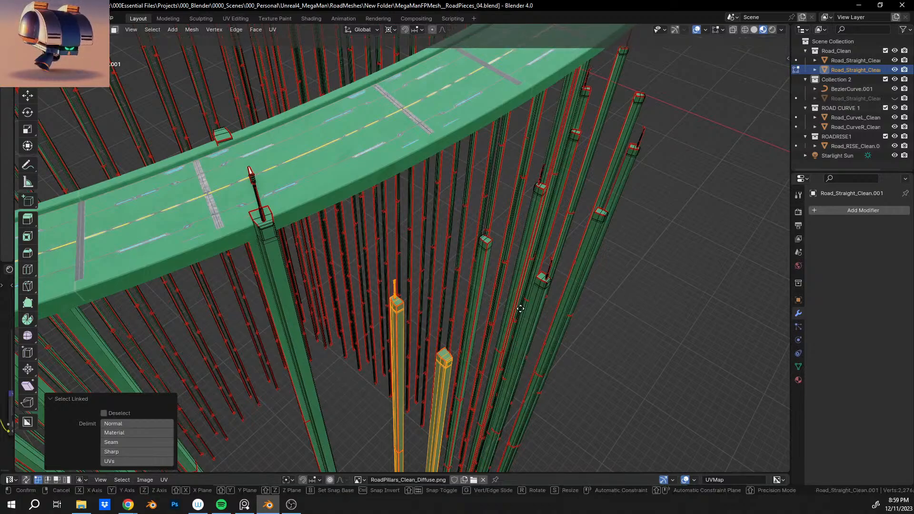
{"action": "key", "text": "z"}
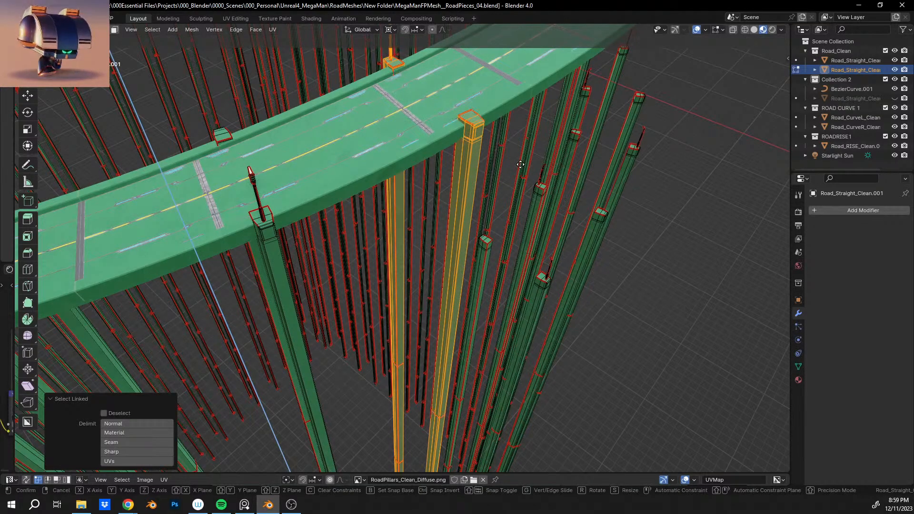
{"action": "left_click", "coordinate": [520, 165]}
{"action": "scroll", "coordinate": [441, 185], "scroll_direction": "up", "scroll_amount": 2}
{"action": "middle_click_drag", "start_coordinate": [431, 86], "coordinate": [437, 262], "text": "shift"}
{"action": "scroll", "coordinate": [386, 237], "scroll_direction": "up", "scroll_amount": 6}
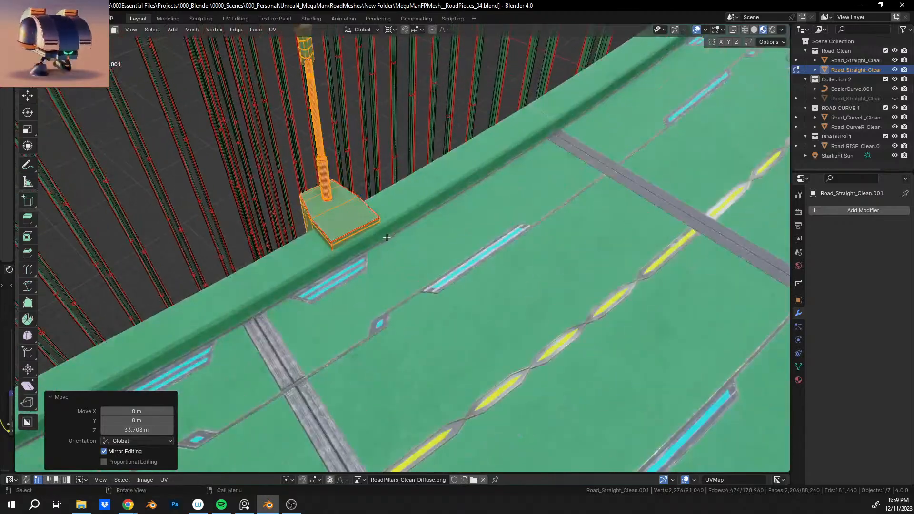
Step: Clear the selection and select both pillars of the next low pair, including the pole and its tip
{"action": "middle_click_drag", "start_coordinate": [386, 237], "coordinate": [385, 305]}
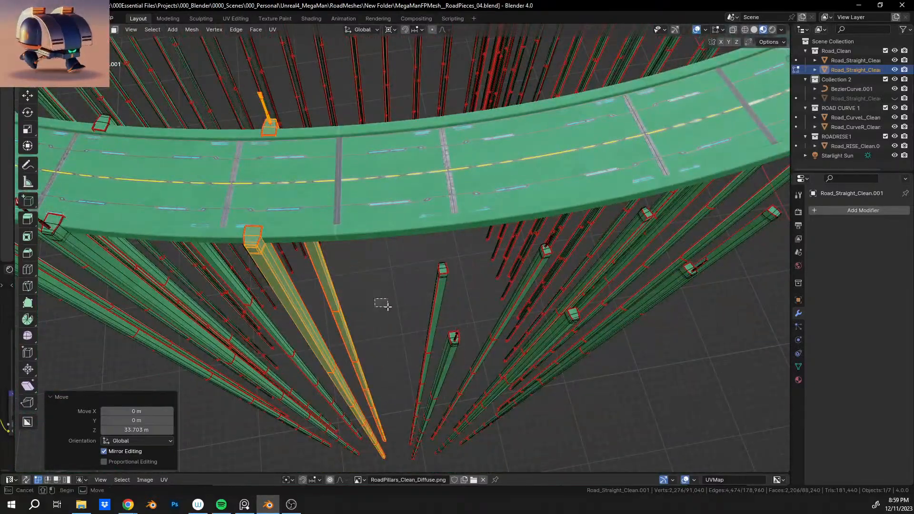
{"action": "left_click_drag", "start_coordinate": [388, 306], "coordinate": [418, 326]}
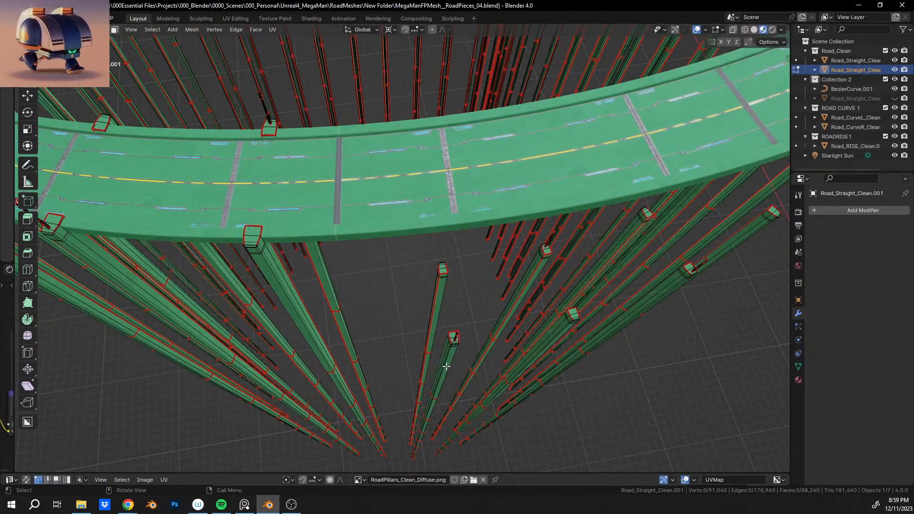
{"action": "key", "text": "l"}
{"action": "key", "text": "l"}
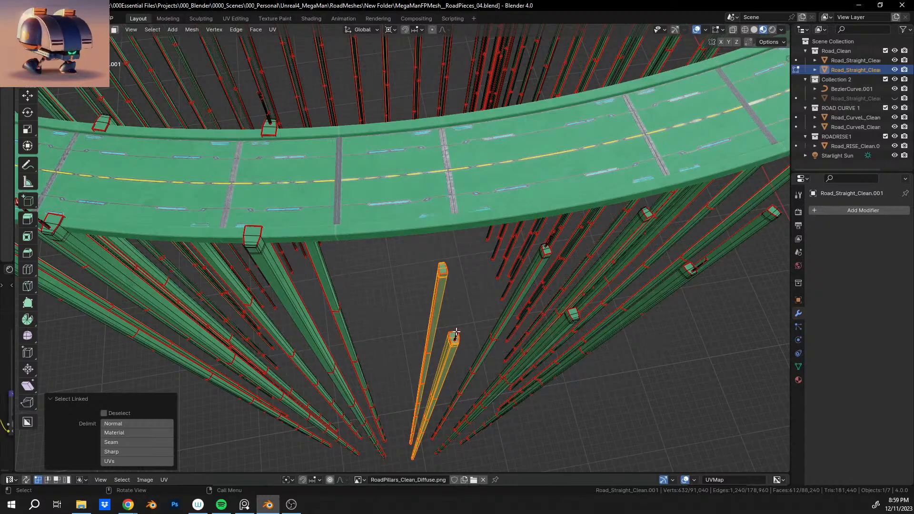
{"action": "middle_click_drag", "start_coordinate": [433, 396], "coordinate": [395, 285], "text": "shift"}
{"action": "scroll", "coordinate": [410, 252], "scroll_direction": "up", "scroll_amount": 4}
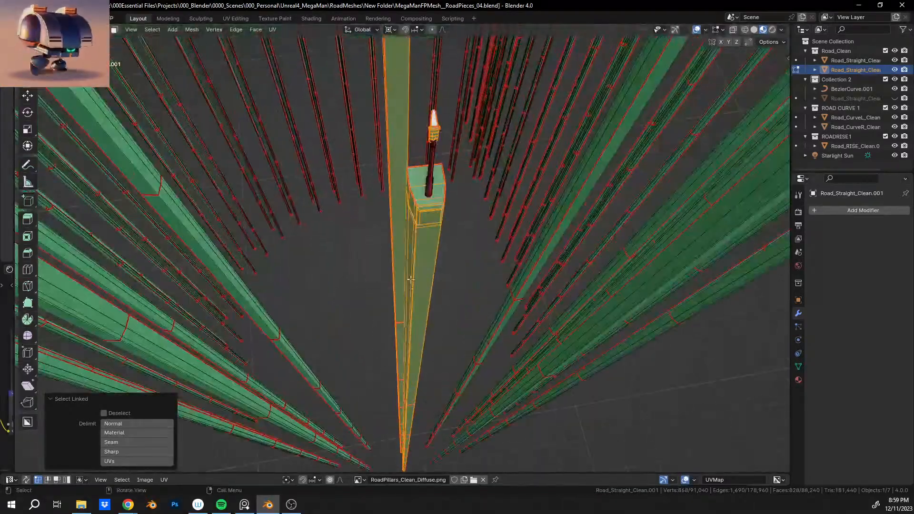
{"action": "middle_click_drag", "start_coordinate": [419, 222], "coordinate": [424, 269], "text": "shift"}
{"action": "scroll", "coordinate": [424, 268], "scroll_direction": "up", "scroll_amount": 1}
{"action": "key", "text": "l"}
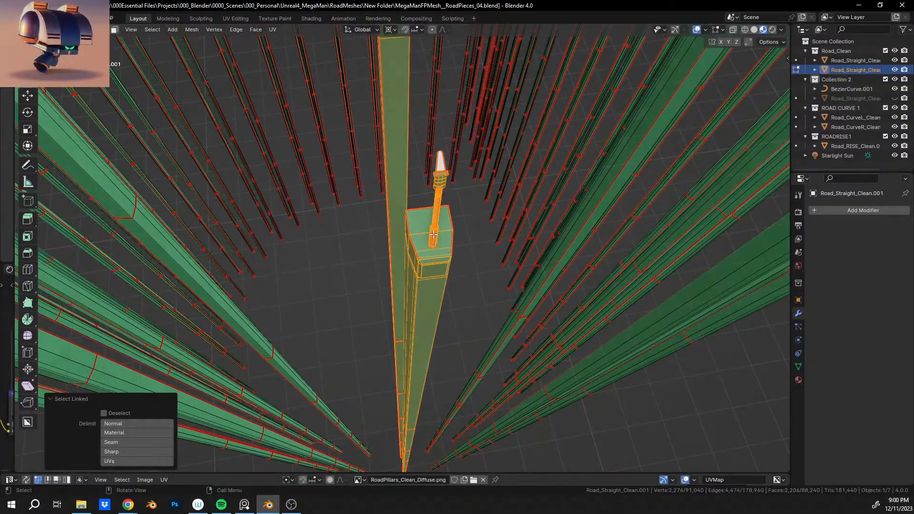
Step: Raise the selected pillar pair with its complete pole about 35.3 m along the global Z axis up to the road
{"action": "scroll", "coordinate": [396, 324], "scroll_direction": "down", "scroll_amount": 6}
{"action": "scroll", "coordinate": [397, 323], "scroll_direction": "up", "scroll_amount": 3}
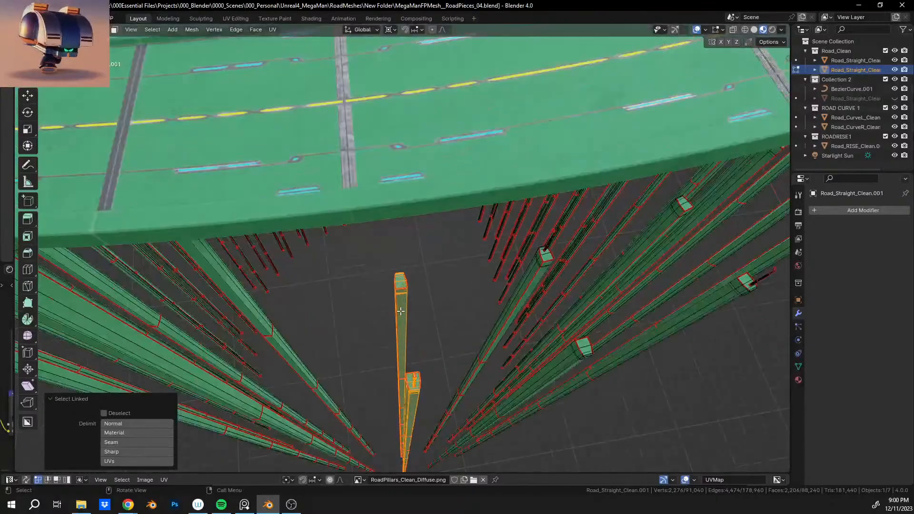
{"action": "mouse_move", "coordinate": [396, 324]}
{"action": "middle_mouse_down"}
{"action": "mouse_move", "coordinate": [430, 308]}
{"action": "mouse_move", "coordinate": [414, 290]}
{"action": "mouse_move", "coordinate": [398, 347]}
{"action": "mouse_move", "coordinate": [383, 332]}
{"action": "middle_mouse_up"}
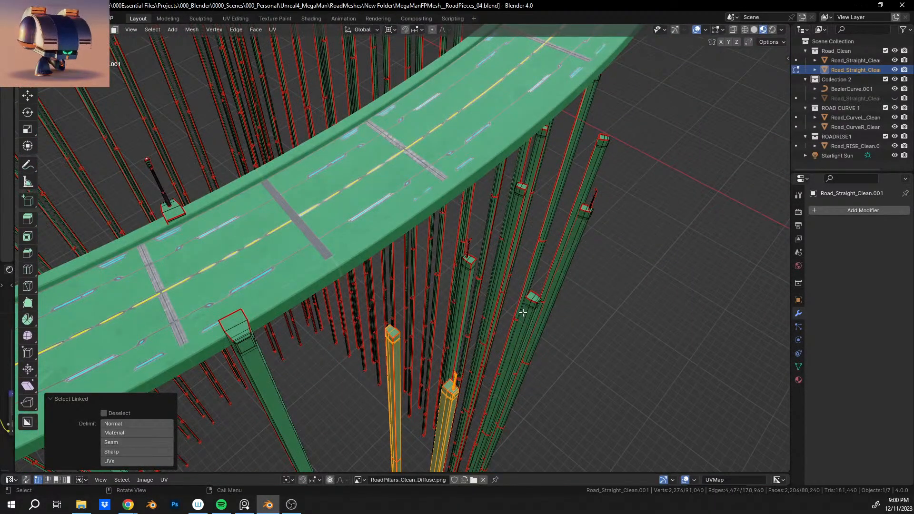
{"action": "key", "text": "g"}
{"action": "key", "text": "z"}
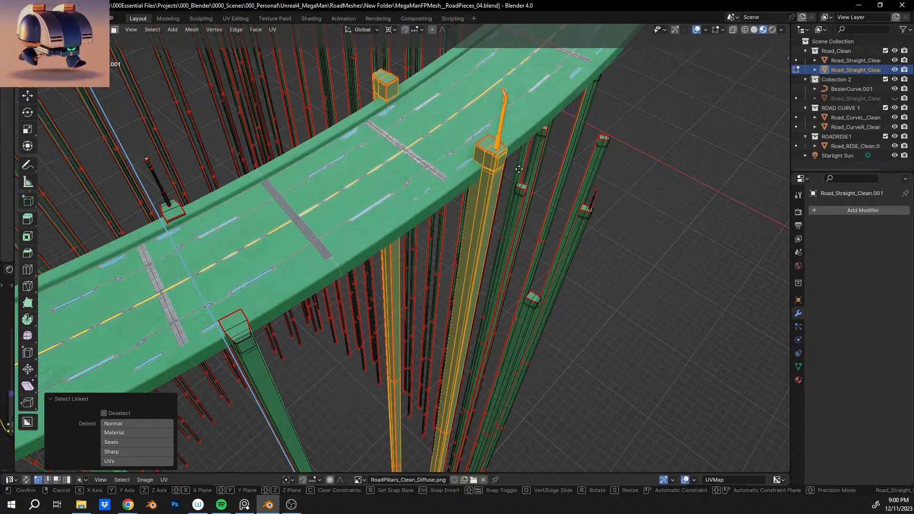
{"action": "left_click", "coordinate": [524, 199]}
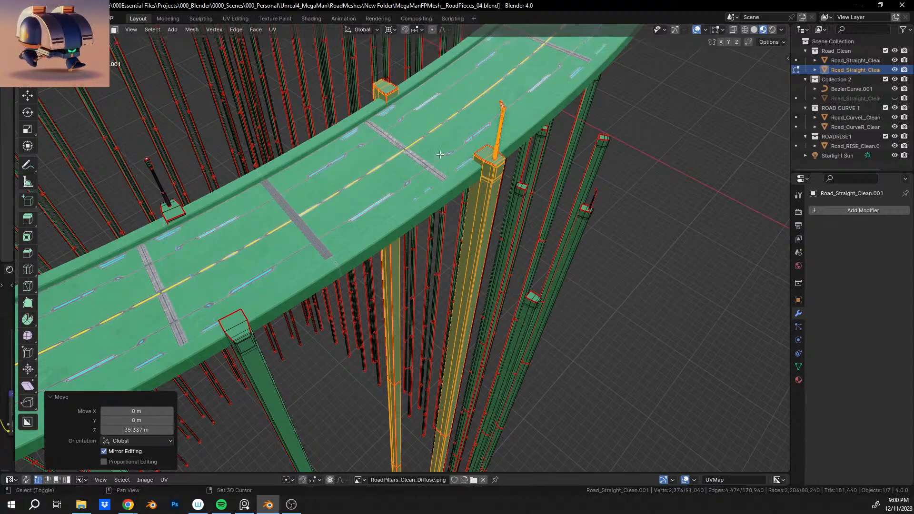
Step: Lower the raised pillar pair and pole about 0.3 m along the global Z axis to fit the road's edge
{"action": "middle_click_drag", "start_coordinate": [524, 199], "coordinate": [498, 324], "text": "shift"}
{"action": "scroll", "coordinate": [324, 158], "scroll_direction": "up", "scroll_amount": 8}
{"action": "middle_click_drag", "start_coordinate": [323, 158], "coordinate": [368, 231]}
{"action": "scroll", "coordinate": [363, 236], "scroll_direction": "up", "scroll_amount": 4}
{"action": "key", "text": "g"}
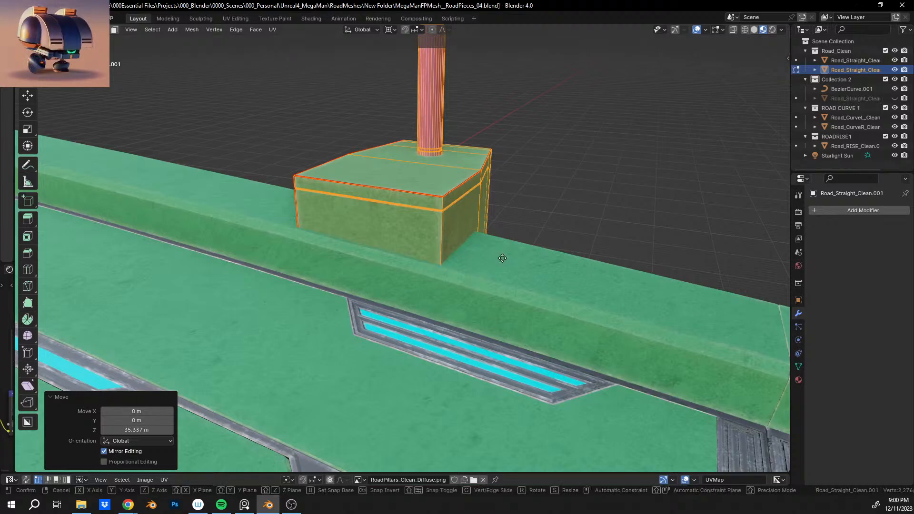
{"action": "key", "text": "z"}
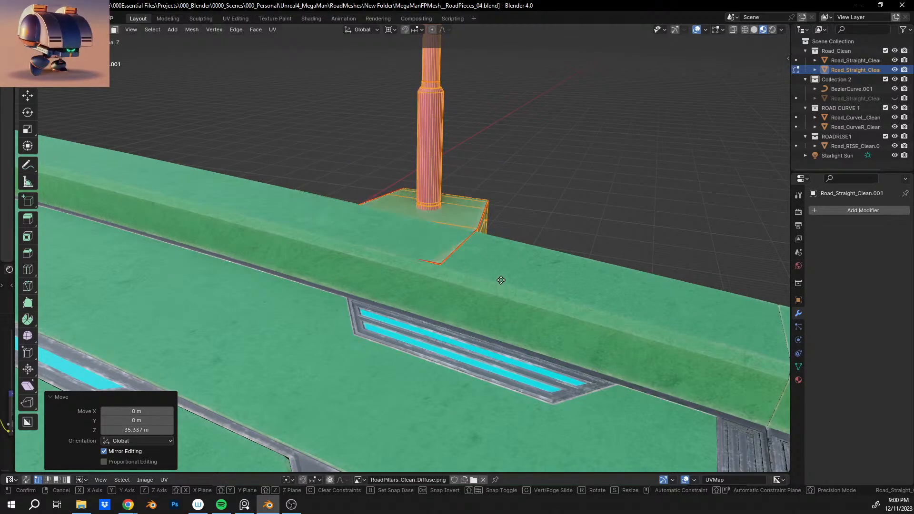
{"action": "left_click", "coordinate": [499, 271]}
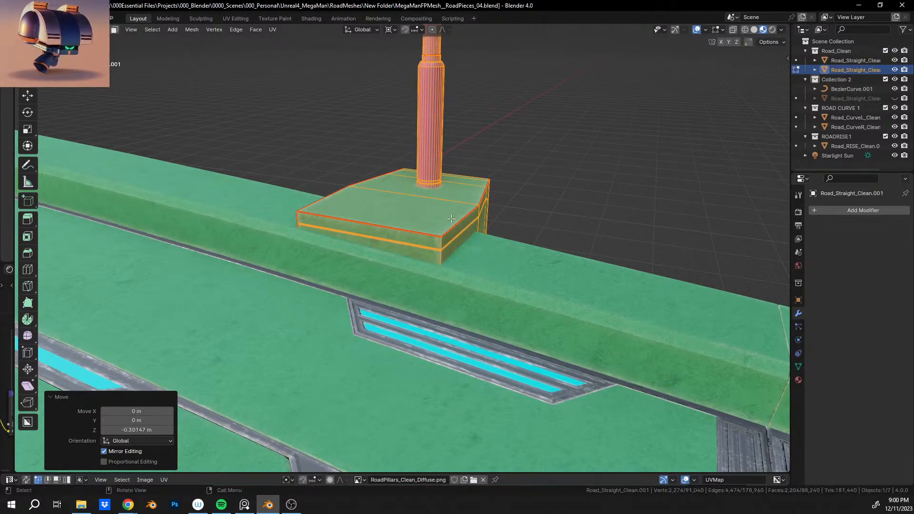
Step: Deselect everything and select the following low pillar pair under the road with its complete pole and tip
{"action": "middle_click_drag", "start_coordinate": [500, 271], "coordinate": [308, 224]}
{"action": "scroll", "coordinate": [308, 224], "scroll_direction": "down", "scroll_amount": 12}
{"action": "middle_click_drag", "start_coordinate": [495, 157], "coordinate": [443, 184]}
{"action": "scroll", "coordinate": [443, 184], "scroll_direction": "up", "scroll_amount": 5}
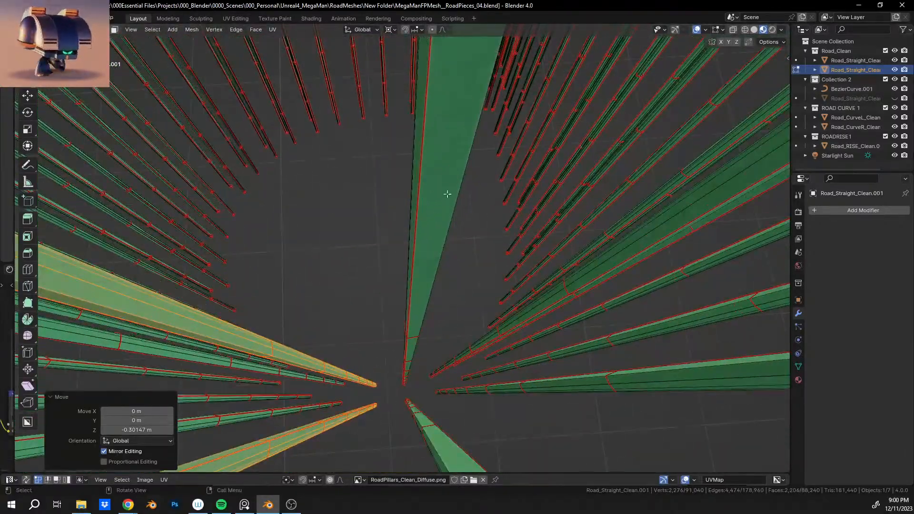
{"action": "scroll", "coordinate": [448, 193], "scroll_direction": "down", "scroll_amount": 4}
{"action": "key", "text": "alt+a"}
{"action": "scroll", "coordinate": [418, 221], "scroll_direction": "down", "scroll_amount": 3}
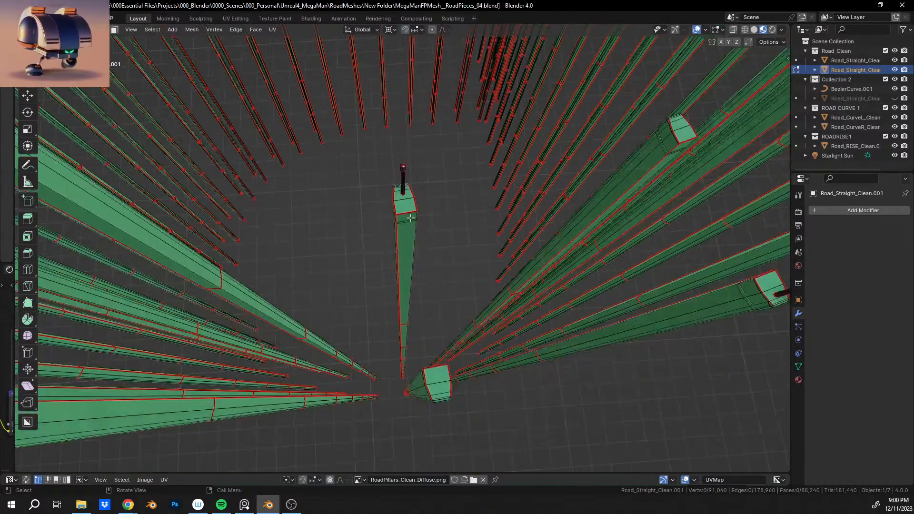
{"action": "scroll", "coordinate": [409, 217], "scroll_direction": "up", "scroll_amount": 4}
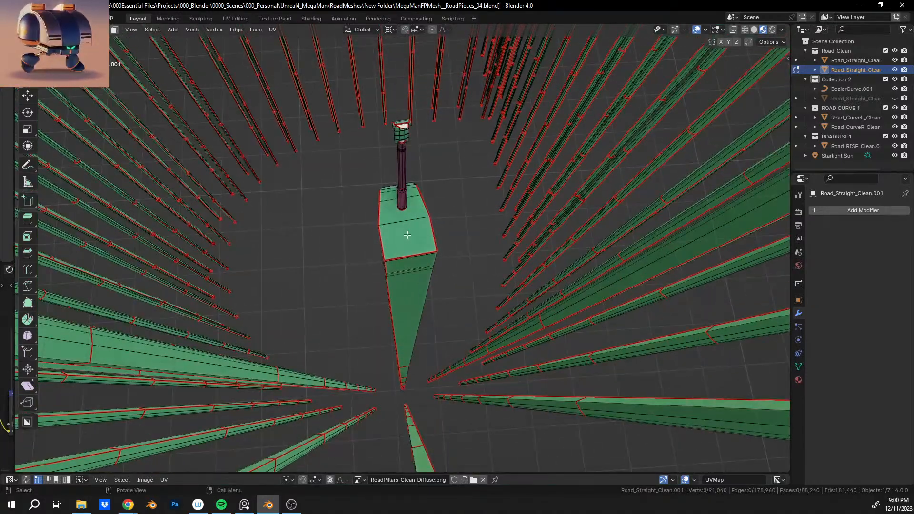
{"action": "key", "text": "l"}
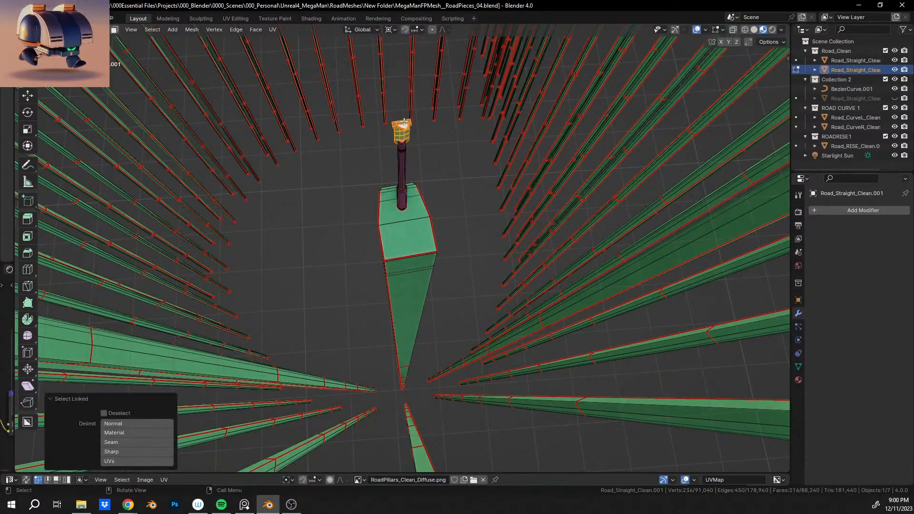
{"action": "key", "text": "l"}
{"action": "scroll", "coordinate": [405, 252], "scroll_direction": "down", "scroll_amount": 2}
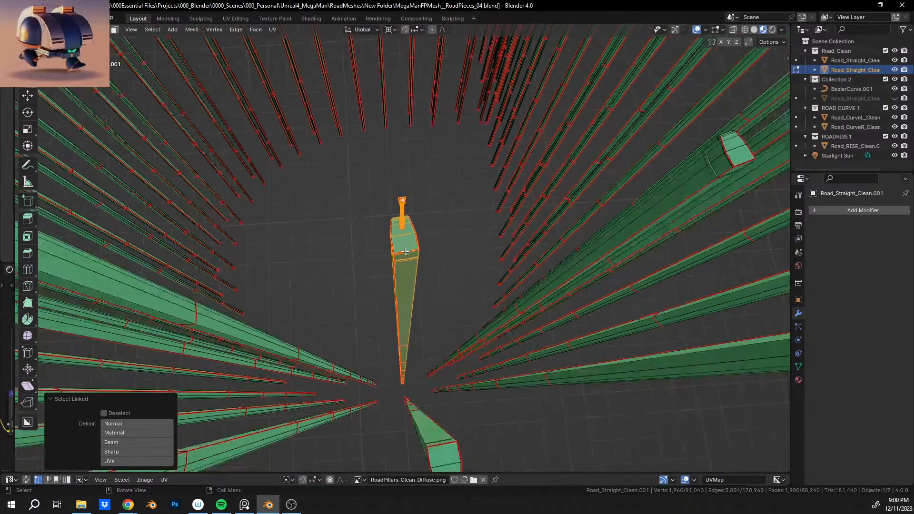
{"action": "key", "text": "l"}
Step: Raise the selected pillar pair with its complete pole about 36.2 m along the global Z axis up to the road
{"action": "scroll", "coordinate": [391, 344], "scroll_direction": "down", "scroll_amount": 5}
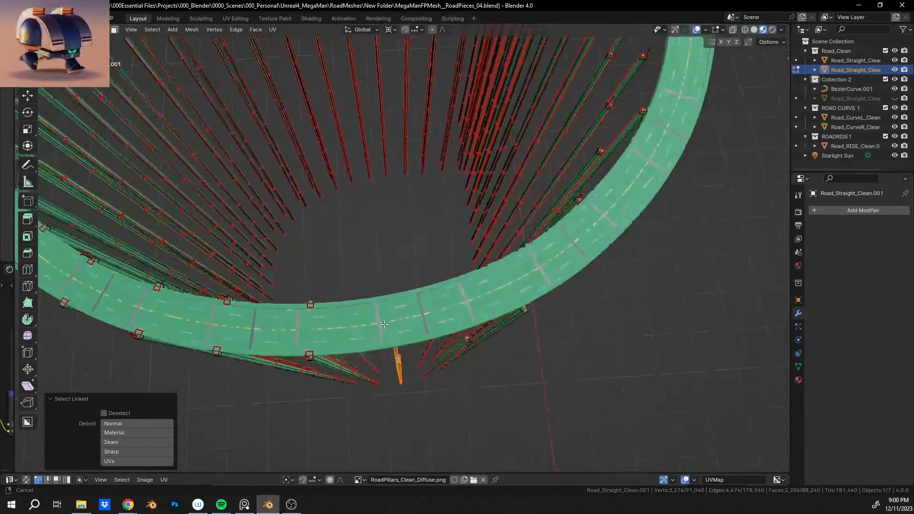
{"action": "middle_click_drag", "start_coordinate": [391, 344], "coordinate": [421, 224]}
{"action": "key", "text": "g"}
{"action": "key", "text": "z"}
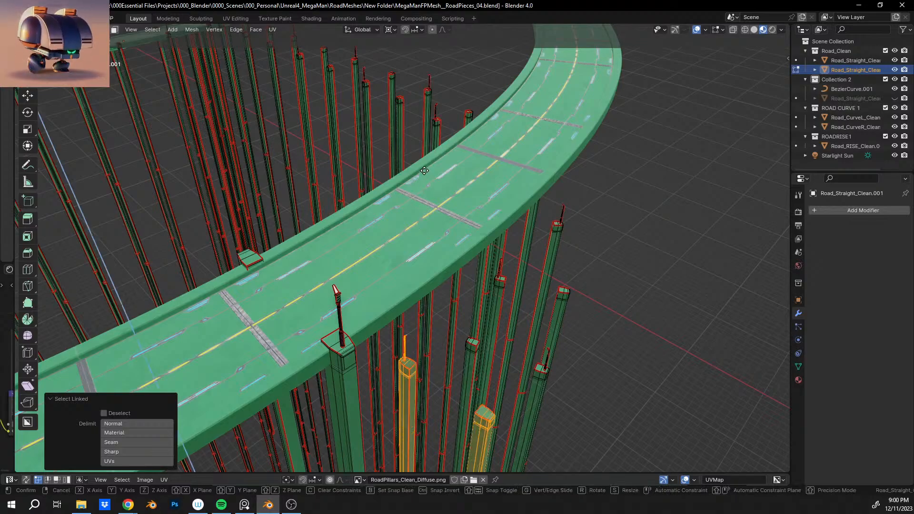
{"action": "left_click", "coordinate": [430, 89]}
Step: Lower the raised pillar pair and pole about 0.3 m along the global Z axis so the caps sit closer to the road's edges
{"action": "middle_click_drag", "start_coordinate": [430, 89], "coordinate": [393, 205]}
{"action": "scroll", "coordinate": [393, 206], "scroll_direction": "up", "scroll_amount": 2}
{"action": "scroll", "coordinate": [407, 213], "scroll_direction": "up", "scroll_amount": 3}
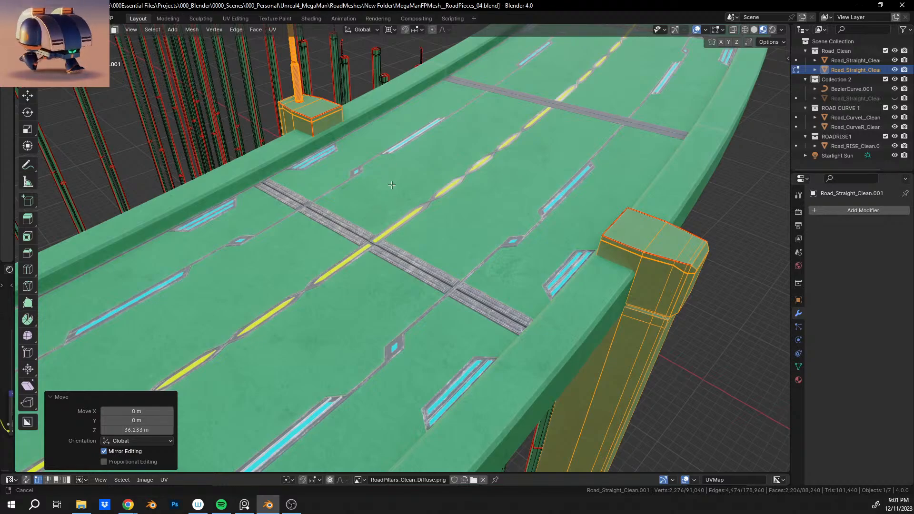
{"action": "middle_click_drag", "start_coordinate": [381, 181], "coordinate": [403, 272], "text": "shift"}
{"action": "scroll", "coordinate": [403, 271], "scroll_direction": "up", "scroll_amount": 4}
{"action": "middle_click_drag", "start_coordinate": [333, 229], "coordinate": [538, 295], "text": "shift"}
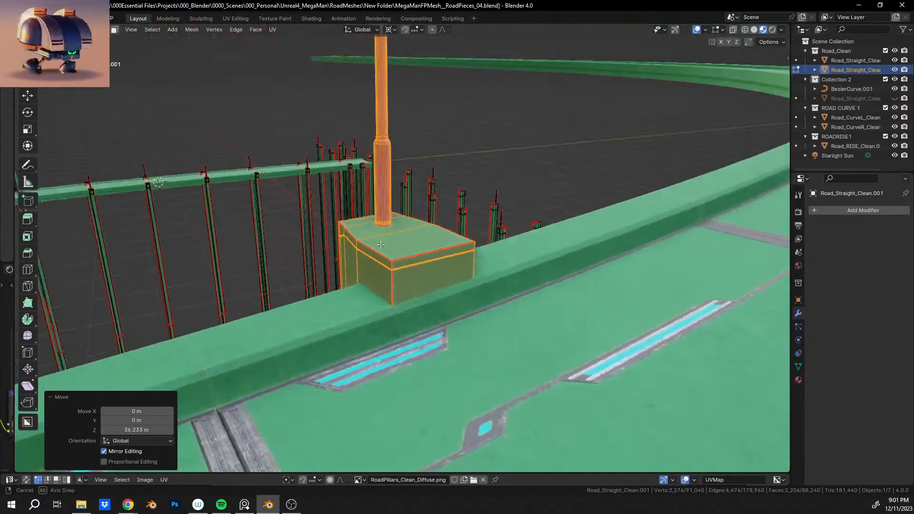
{"action": "key", "text": "g"}
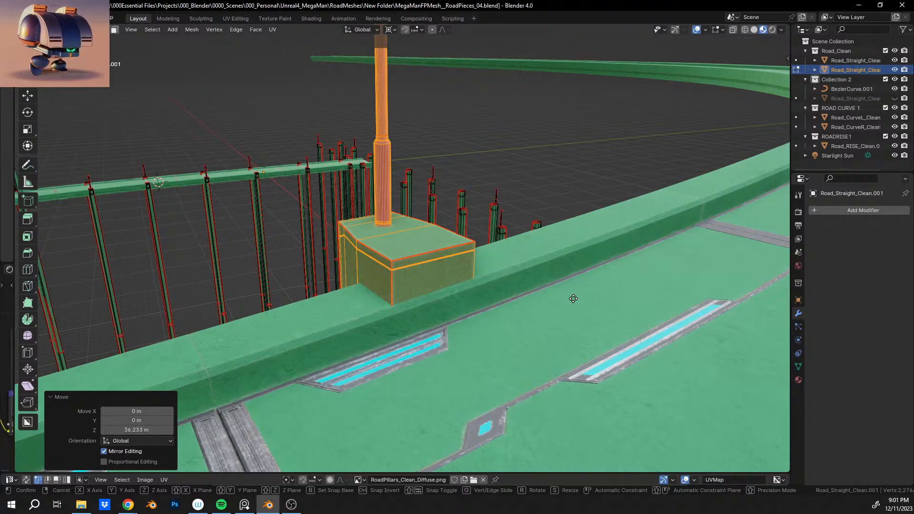
{"action": "key", "text": "z"}
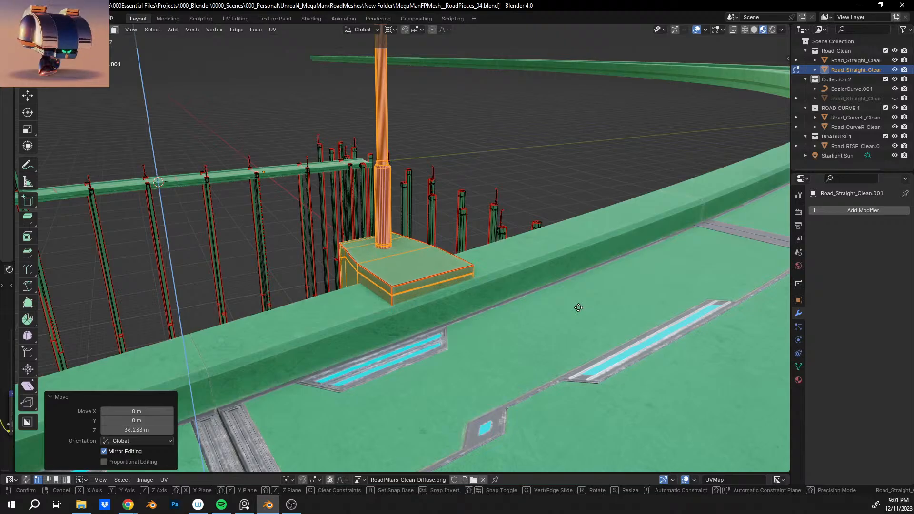
{"action": "left_click", "coordinate": [578, 307]}
Step: Deselect everything and select the next low pillar pair along the curve, including its complete pole and tip
{"action": "scroll", "coordinate": [578, 308], "scroll_direction": "down", "scroll_amount": 7}
{"action": "middle_click_drag", "start_coordinate": [503, 262], "coordinate": [388, 271], "text": "shift"}
{"action": "key", "text": "b"}
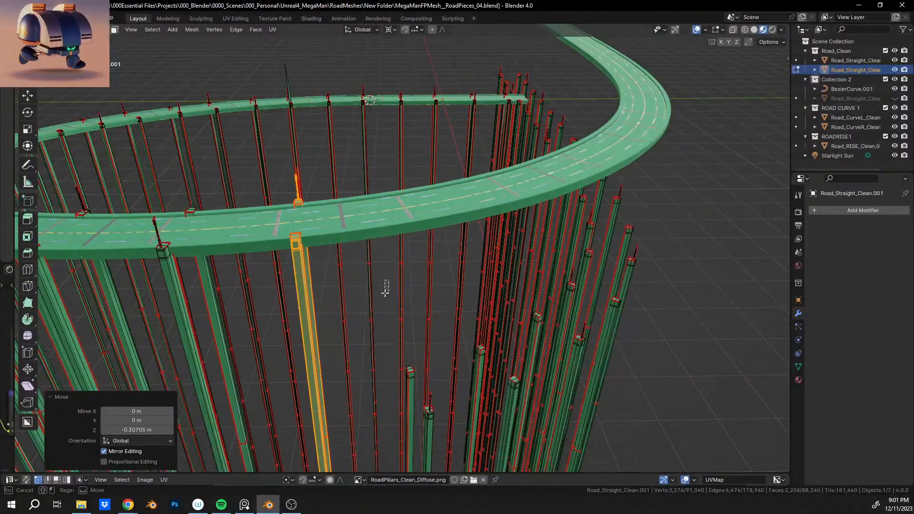
{"action": "left_click_drag", "start_coordinate": [385, 293], "coordinate": [383, 295]}
{"action": "scroll", "coordinate": [404, 200], "scroll_direction": "up", "scroll_amount": 3}
{"action": "middle_click_drag", "start_coordinate": [405, 200], "coordinate": [208, 295]}
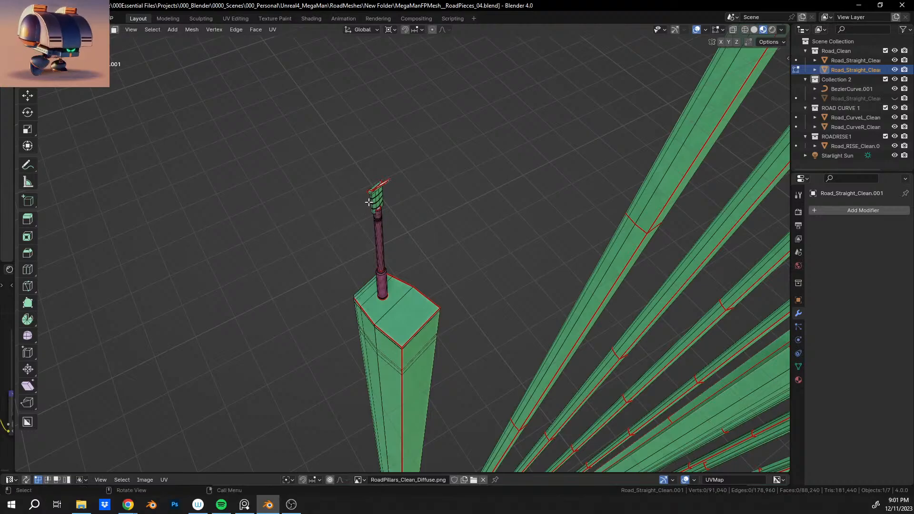
{"action": "key", "text": "l"}
{"action": "middle_click_drag", "start_coordinate": [473, 315], "coordinate": [642, 317]}
{"action": "scroll", "coordinate": [642, 317], "scroll_direction": "down", "scroll_amount": 4}
{"action": "middle_click_drag", "start_coordinate": [241, 291], "coordinate": [193, 310]}
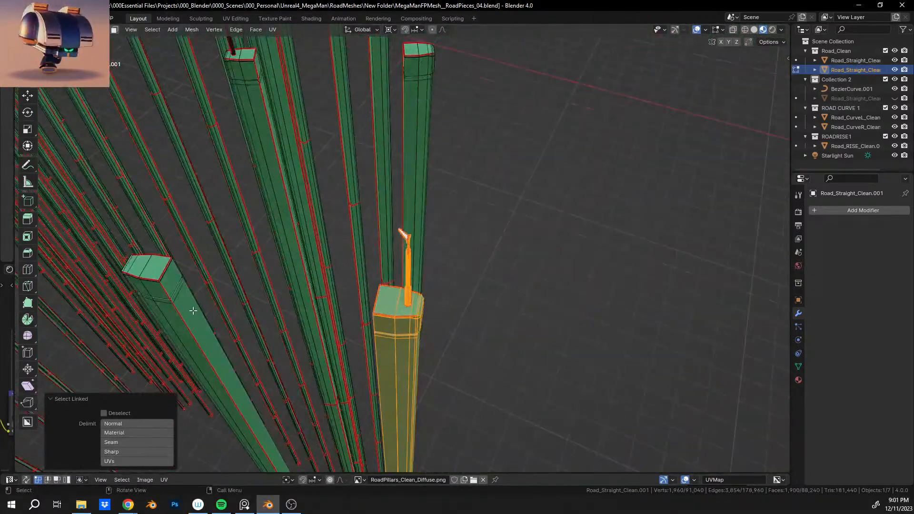
{"action": "key", "text": "l"}
Step: Raise the selected pillar pair with its complete pole about 36.8 m along the global Z axis up to the road
{"action": "middle_click_drag", "start_coordinate": [256, 305], "coordinate": [465, 360]}
{"action": "key", "text": "g"}
{"action": "key", "text": "z"}
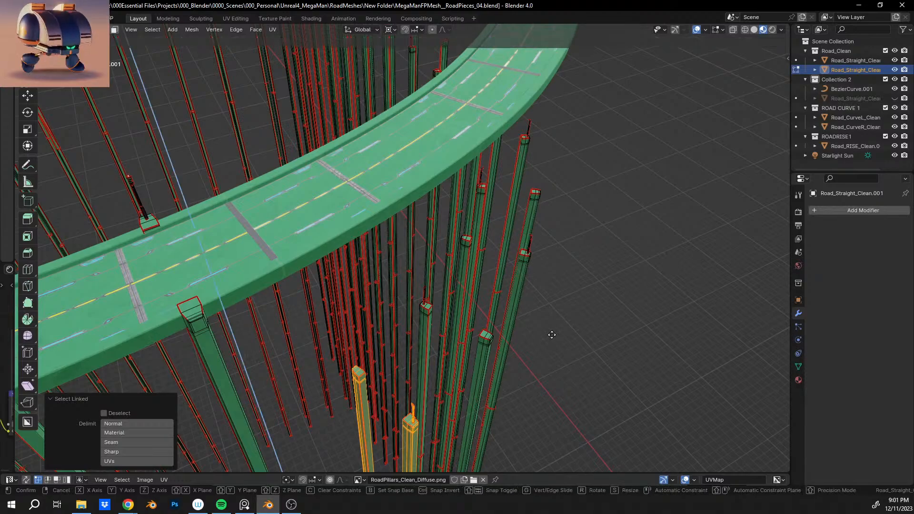
{"action": "left_click", "coordinate": [555, 196]}
Step: Lower the raised pillar pair slightly along the global Z axis so its caps sit just above the road's edges
{"action": "middle_click_drag", "start_coordinate": [555, 196], "coordinate": [347, 302]}
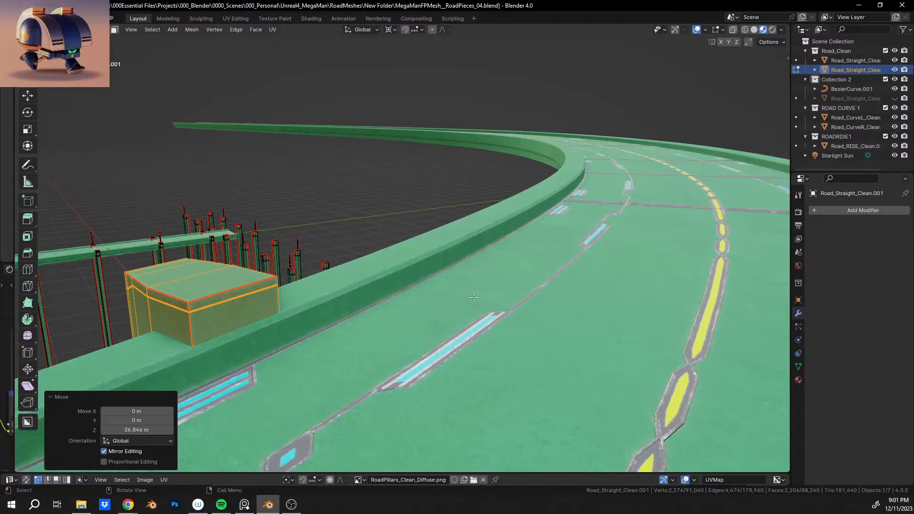
{"action": "key", "text": "g"}
{"action": "key", "text": "z"}
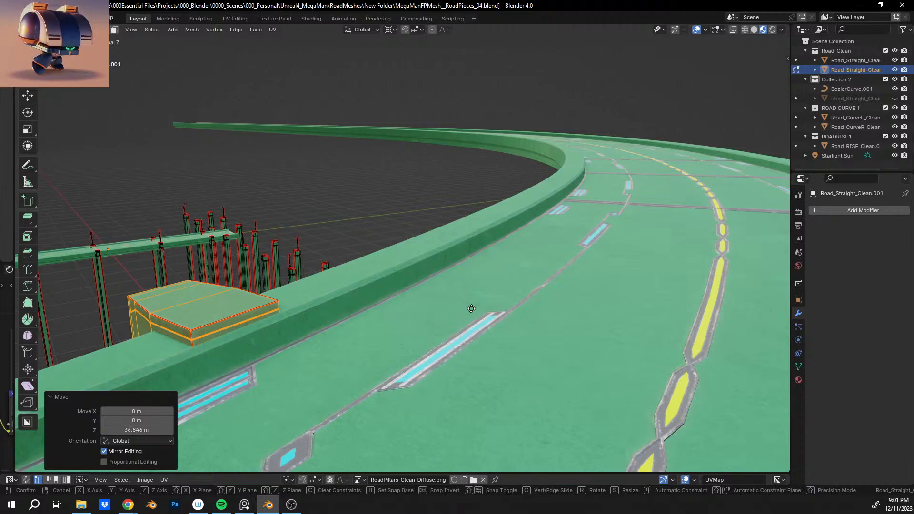
{"action": "left_click", "coordinate": [471, 308]}
Step: Clear the selection and select the following low pillar pair beneath the road together with its pole parts
{"action": "middle_click_drag", "start_coordinate": [471, 308], "coordinate": [330, 281]}
{"action": "left_click", "coordinate": [379, 307]}
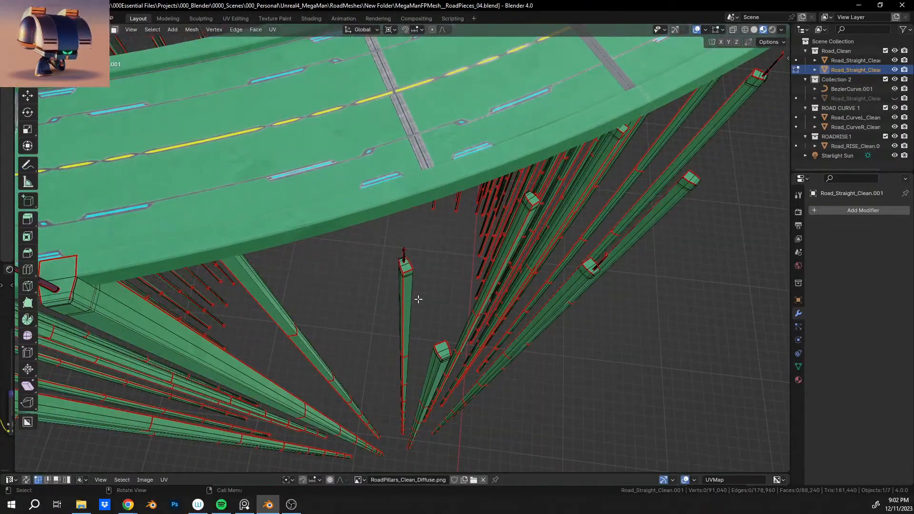
{"action": "key", "text": "l"}
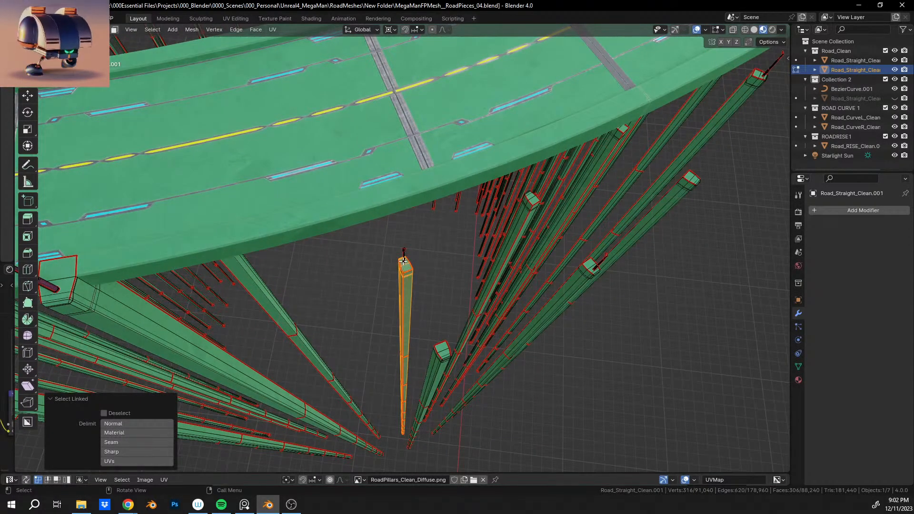
{"action": "key", "text": "l"}
{"action": "key", "text": "l"}
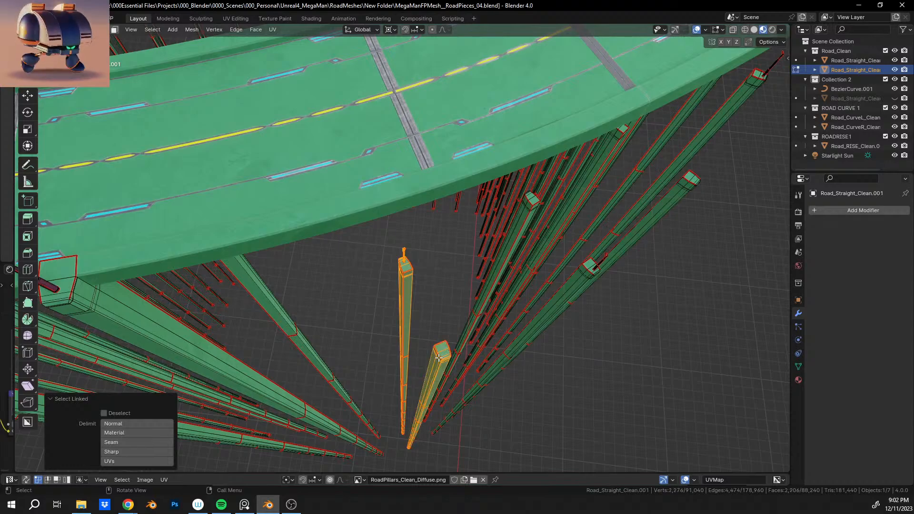
Step: Raise the selected pillar pair with its complete pole about 36.9 m along the global Z axis up to the road
{"action": "middle_click_drag", "start_coordinate": [396, 308], "coordinate": [455, 362]}
{"action": "key", "text": "g"}
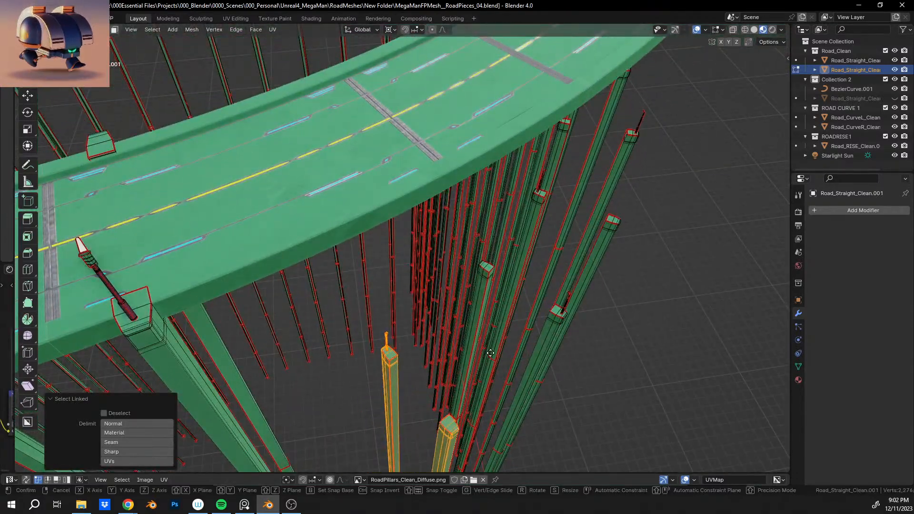
{"action": "key", "text": "z"}
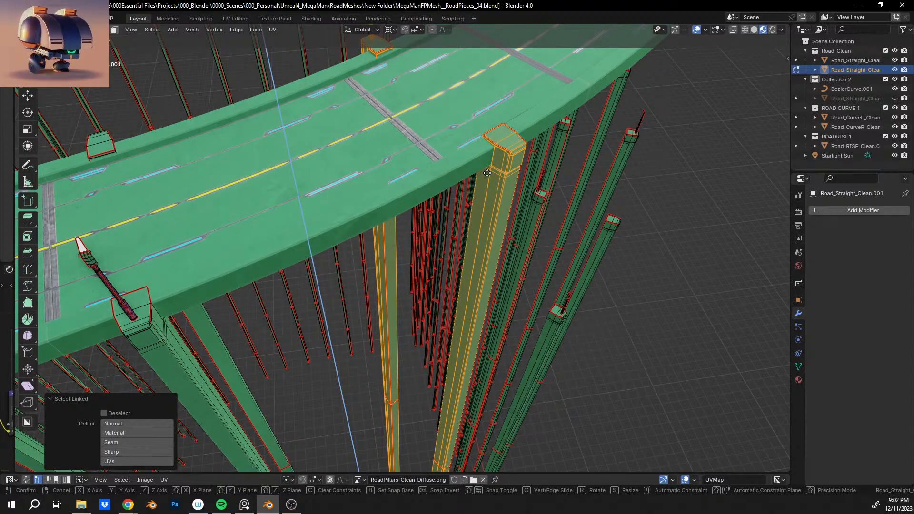
{"action": "left_click", "coordinate": [486, 173]}
Step: Lower the newly raised pillar pair and pole about 0.1 m along the global Z axis to fit the road's edge
{"action": "middle_click_drag", "start_coordinate": [487, 173], "coordinate": [529, 326], "text": "shift"}
{"action": "scroll", "coordinate": [452, 238], "scroll_direction": "up", "scroll_amount": 4}
{"action": "scroll", "coordinate": [385, 309], "scroll_direction": "up", "scroll_amount": 3}
{"action": "middle_click_drag", "start_coordinate": [428, 176], "coordinate": [493, 317], "text": "shift"}
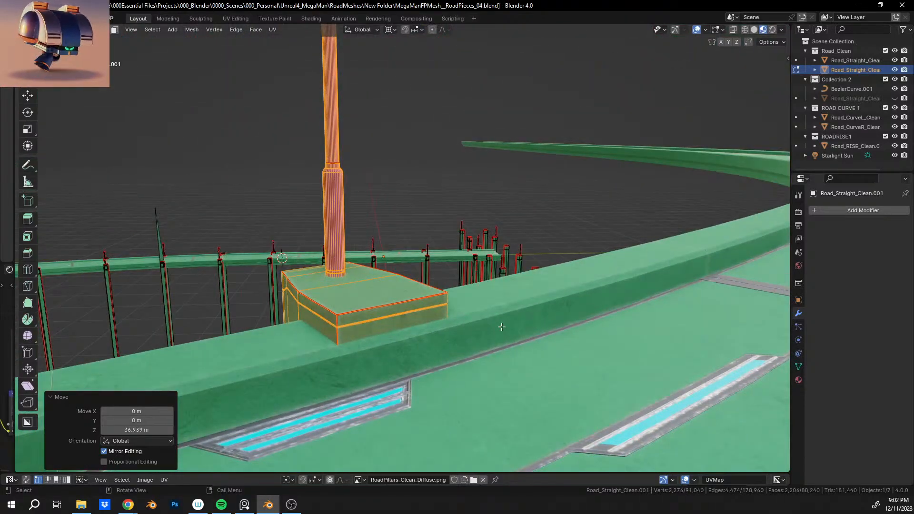
{"action": "key", "text": "g"}
{"action": "key", "text": "z"}
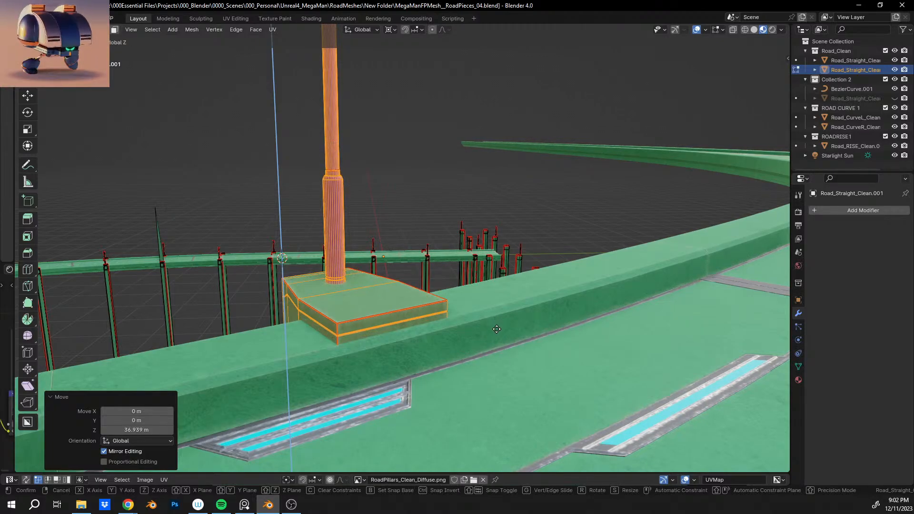
{"action": "left_click", "coordinate": [486, 337]}
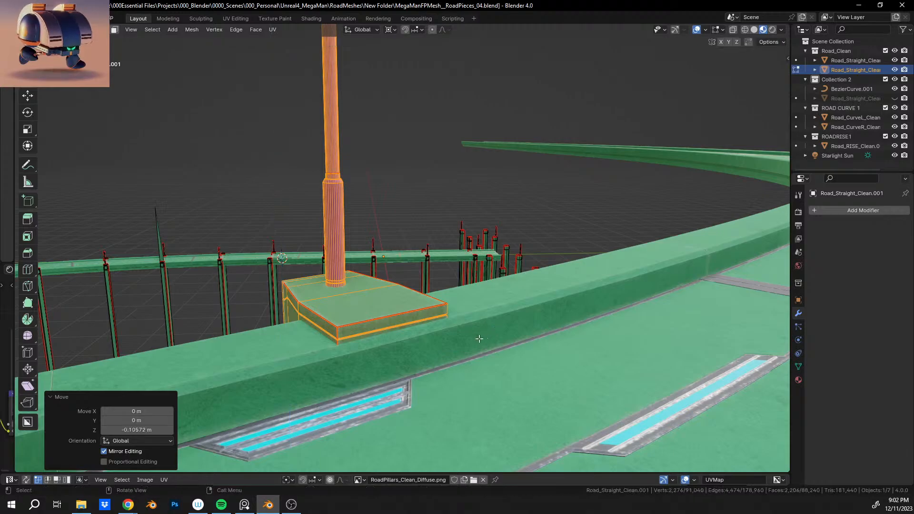
Step: Deselect everything and select the previously raised pillar pair, one position back along the road, with its complete pole
{"action": "scroll", "coordinate": [479, 338], "scroll_direction": "down", "scroll_amount": 5}
{"action": "middle_click_drag", "start_coordinate": [404, 346], "coordinate": [590, 252], "text": "shift"}
{"action": "scroll", "coordinate": [436, 323], "scroll_direction": "down", "scroll_amount": 3}
{"action": "scroll", "coordinate": [461, 306], "scroll_direction": "up", "scroll_amount": 3}
{"action": "scroll", "coordinate": [538, 271], "scroll_direction": "up", "scroll_amount": 3}
{"action": "mouse_move", "coordinate": [530, 273]}
{"action": "middle_mouse_down"}
{"action": "mouse_move", "coordinate": [544, 276]}
{"action": "mouse_move", "coordinate": [525, 281]}
{"action": "middle_mouse_up"}
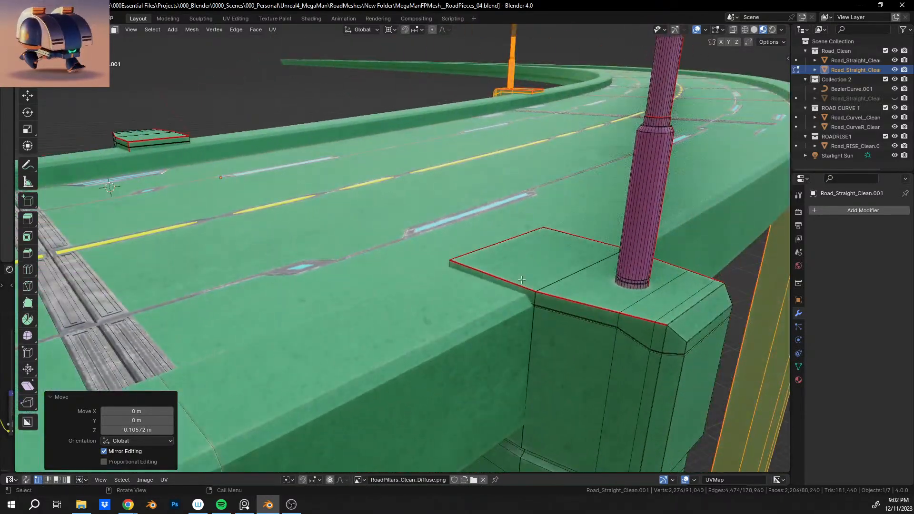
{"action": "scroll", "coordinate": [526, 281], "scroll_direction": "down", "scroll_amount": 6}
{"action": "middle_click_drag", "start_coordinate": [428, 250], "coordinate": [434, 266]}
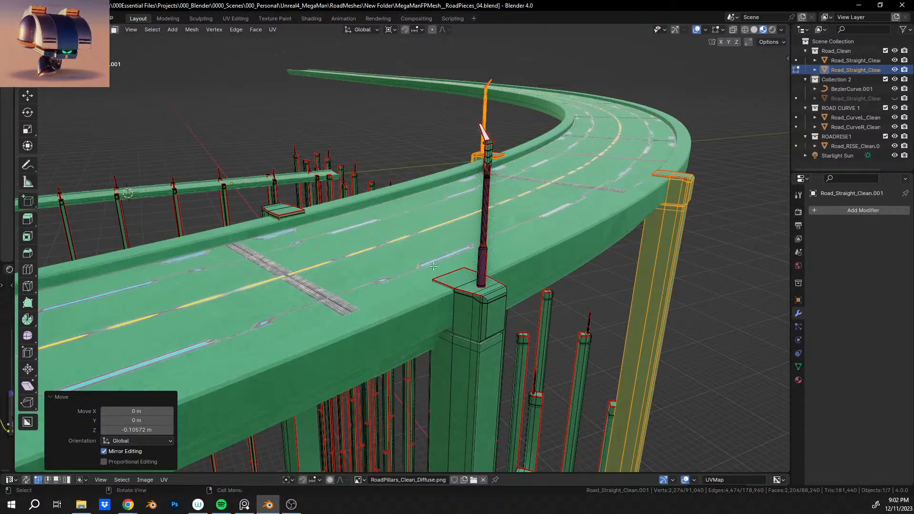
{"action": "left_click", "coordinate": [259, 113]}
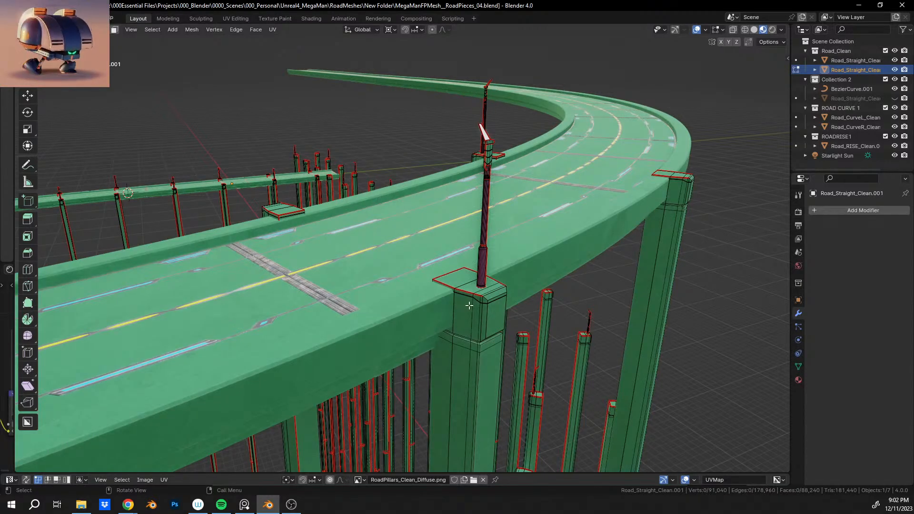
{"action": "key", "text": "l"}
{"action": "key", "text": "l"}
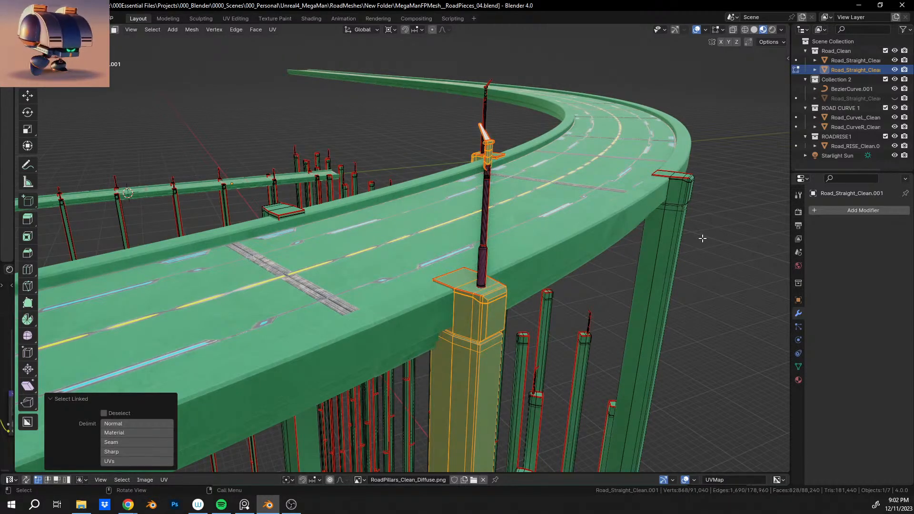
{"action": "left_click", "coordinate": [711, 281]}
{"action": "key", "text": "l"}
{"action": "key", "text": "l"}
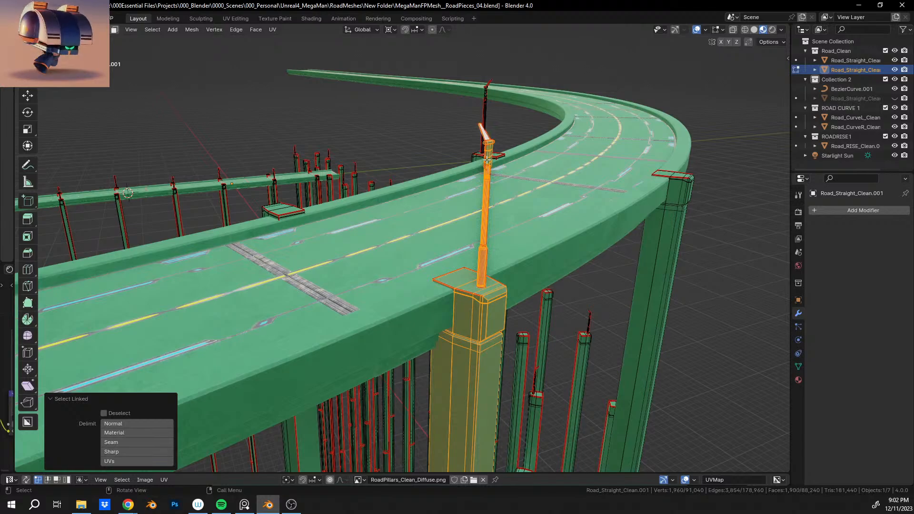
{"action": "key", "text": "l"}
Step: Raise the selected pillar pair and pole about 0.08 m along the global Z axis so the caps clear the road's edges
{"action": "scroll", "coordinate": [474, 256], "scroll_direction": "up", "scroll_amount": 5}
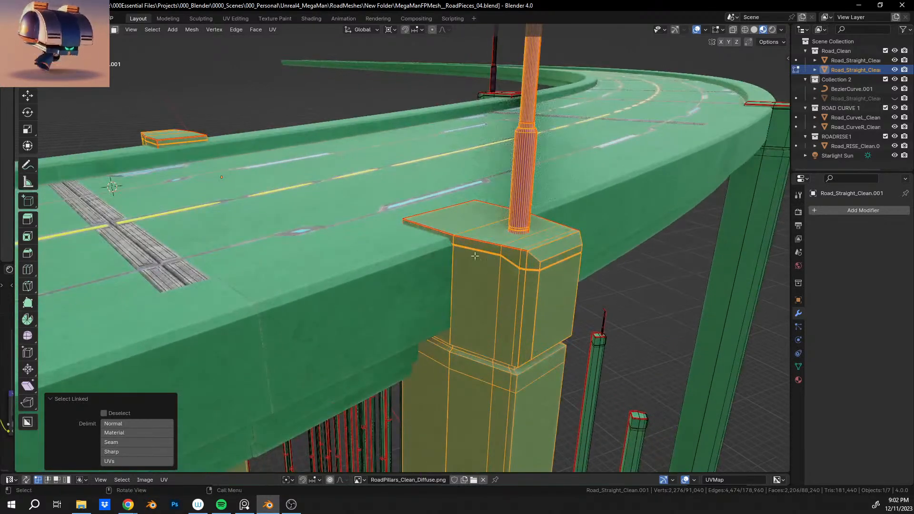
{"action": "key", "text": "g"}
{"action": "key", "text": "z"}
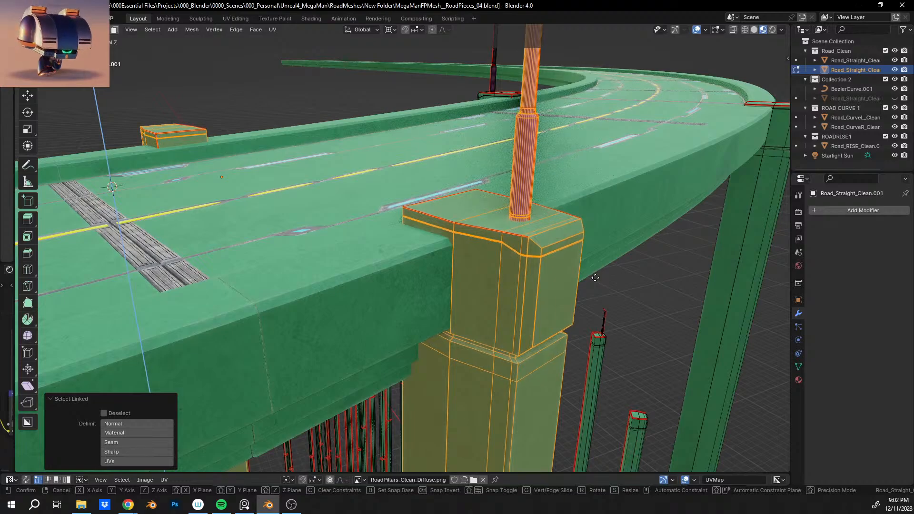
{"action": "left_click", "coordinate": [595, 280]}
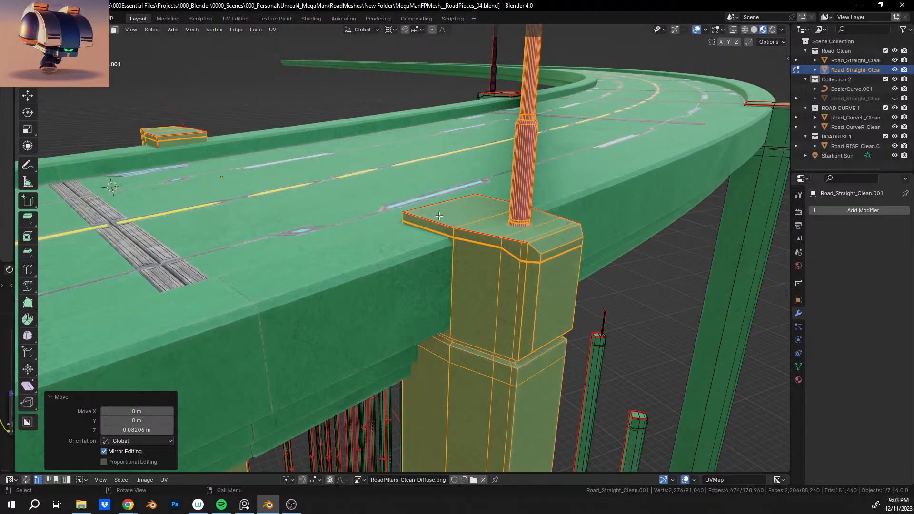
Step: Deselect everything and select the furthest raised pillar pair along the road with its complete pole and tip
{"action": "scroll", "coordinate": [424, 299], "scroll_direction": "down", "scroll_amount": 8}
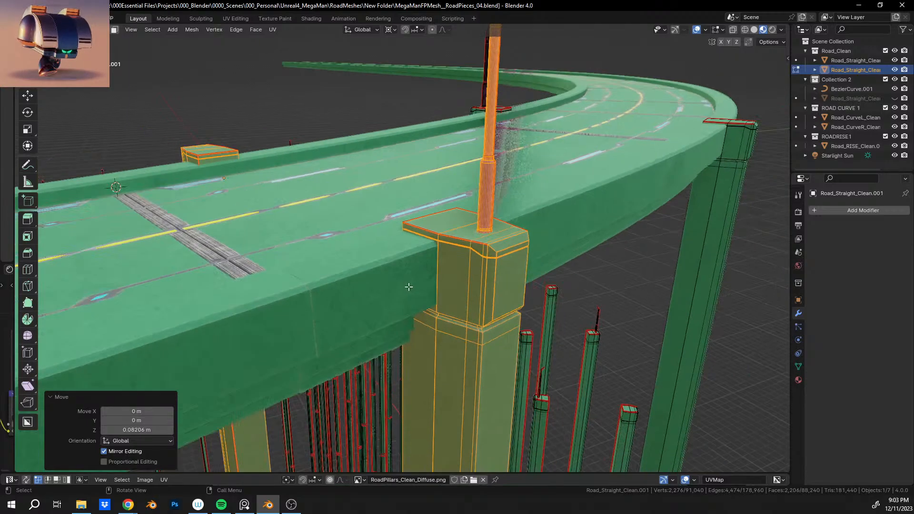
{"action": "middle_click_drag", "start_coordinate": [367, 261], "coordinate": [241, 265]}
{"action": "middle_click_drag", "start_coordinate": [329, 190], "coordinate": [457, 252], "text": "shift"}
{"action": "scroll", "coordinate": [419, 248], "scroll_direction": "up", "scroll_amount": 4}
{"action": "scroll", "coordinate": [419, 248], "scroll_direction": "down", "scroll_amount": 3}
{"action": "scroll", "coordinate": [428, 275], "scroll_direction": "up", "scroll_amount": 2}
{"action": "scroll", "coordinate": [398, 312], "scroll_direction": "up", "scroll_amount": 2}
{"action": "middle_click_drag", "start_coordinate": [357, 276], "coordinate": [452, 286], "text": "shift"}
{"action": "scroll", "coordinate": [463, 279], "scroll_direction": "up", "scroll_amount": 3}
{"action": "middle_click_drag", "start_coordinate": [439, 250], "coordinate": [318, 427]}
{"action": "scroll", "coordinate": [518, 248], "scroll_direction": "down", "scroll_amount": 3}
{"action": "middle_click_drag", "start_coordinate": [455, 130], "coordinate": [291, 275]}
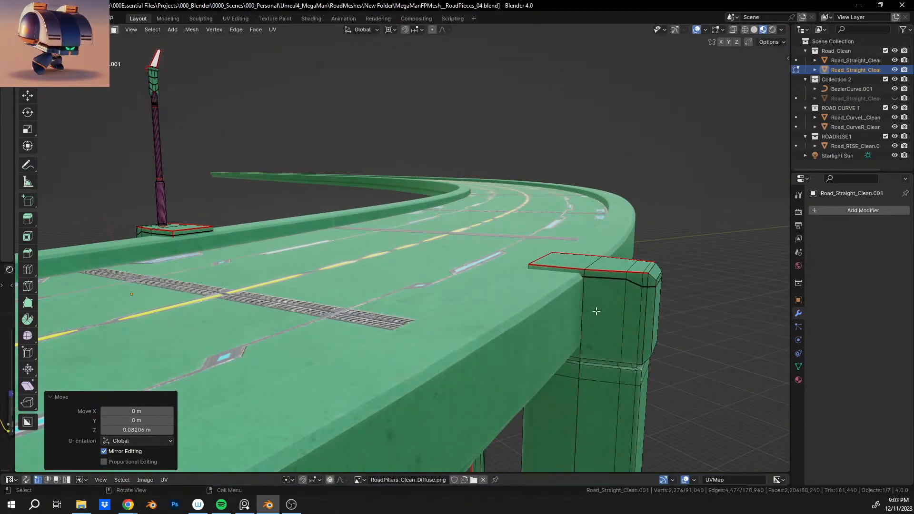
{"action": "left_click_drag", "start_coordinate": [716, 246], "coordinate": [735, 281]}
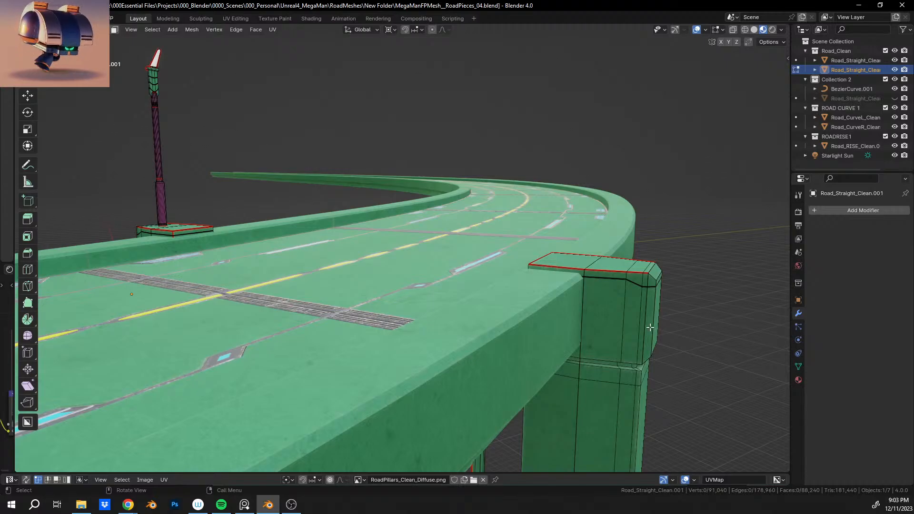
{"action": "key", "text": "l"}
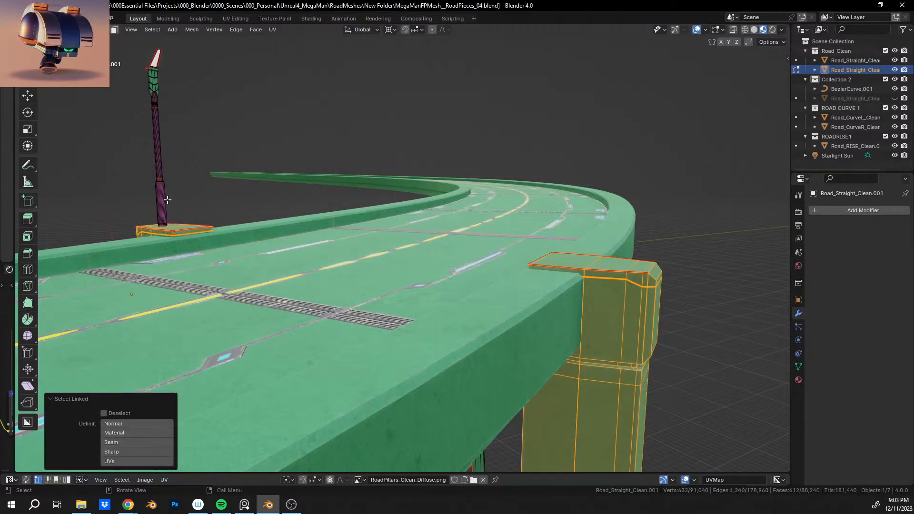
{"action": "key", "text": "l"}
{"action": "key", "text": "l"}
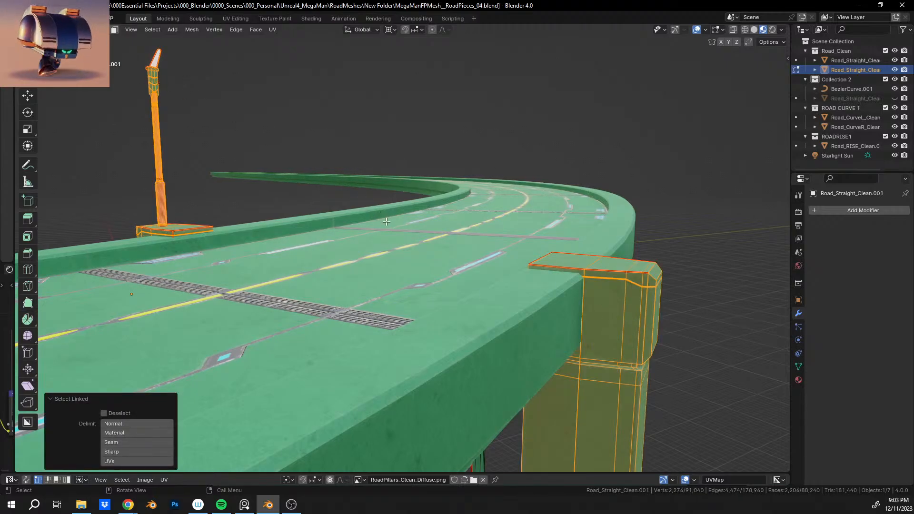
Step: Raise the furthest raised pillar pair and its pole about 0.09 m along the global Z axis
{"action": "key", "text": "g"}
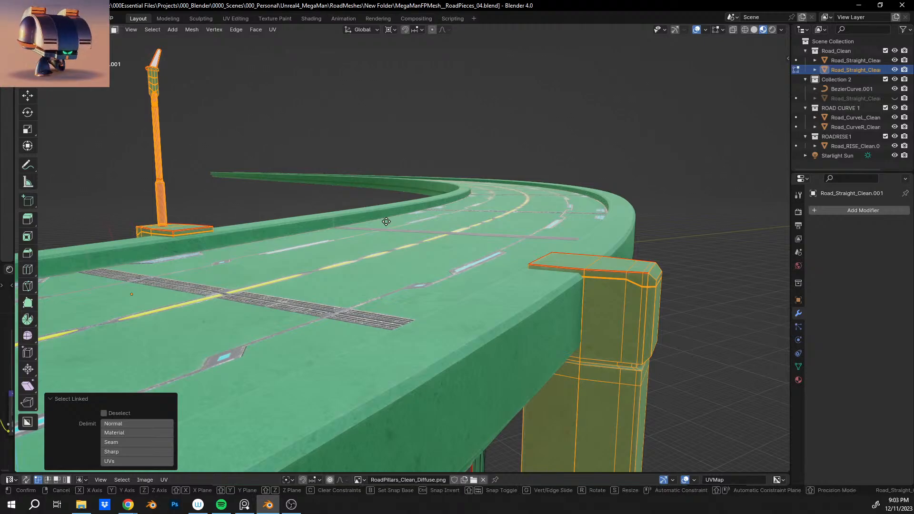
{"action": "key", "text": "z"}
{"action": "left_click", "coordinate": [388, 214]}
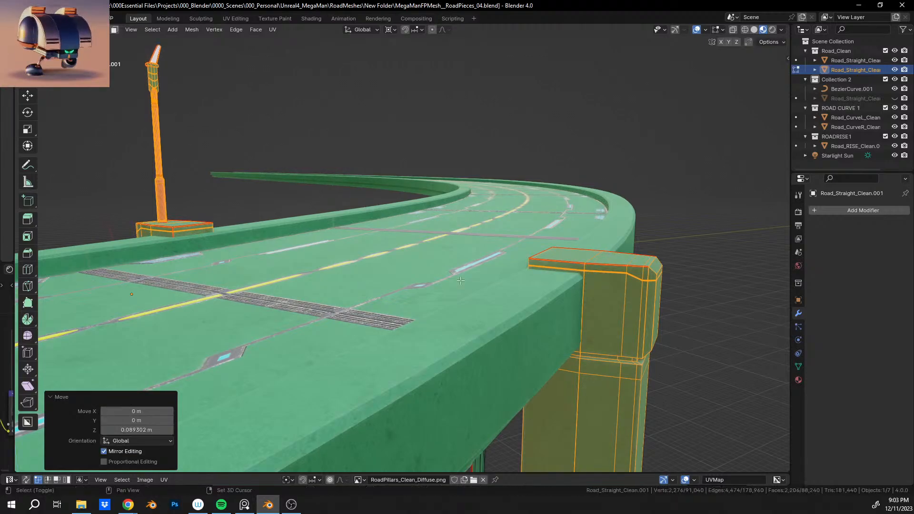
Step: Deselect everything and select the next unraised pillar pair along the curved road together with its complete pole and tip
{"action": "middle_click_drag", "start_coordinate": [461, 282], "coordinate": [483, 282]}
{"action": "scroll", "coordinate": [484, 282], "scroll_direction": "down", "scroll_amount": 6}
{"action": "middle_click_drag", "start_coordinate": [609, 272], "coordinate": [499, 280], "text": "shift"}
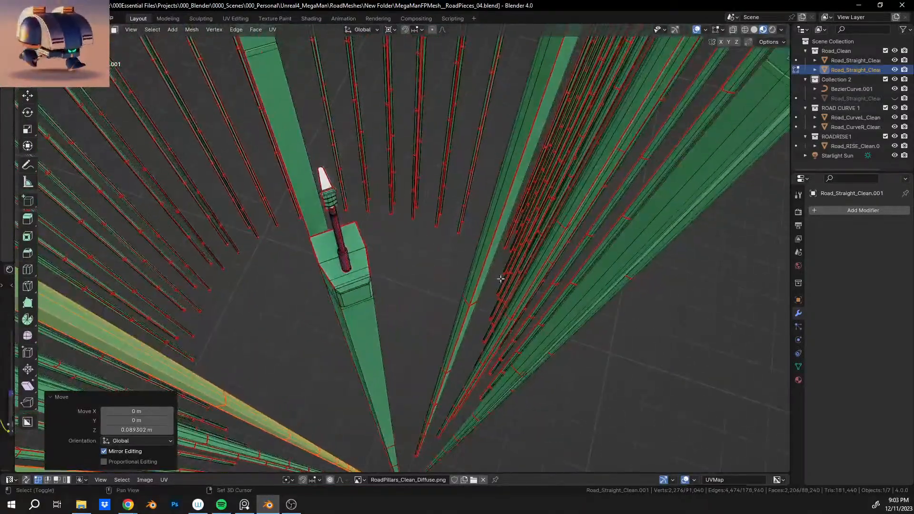
{"action": "key", "text": "b"}
{"action": "left_click_drag", "start_coordinate": [413, 285], "coordinate": [396, 308]}
{"action": "key", "text": "l"}
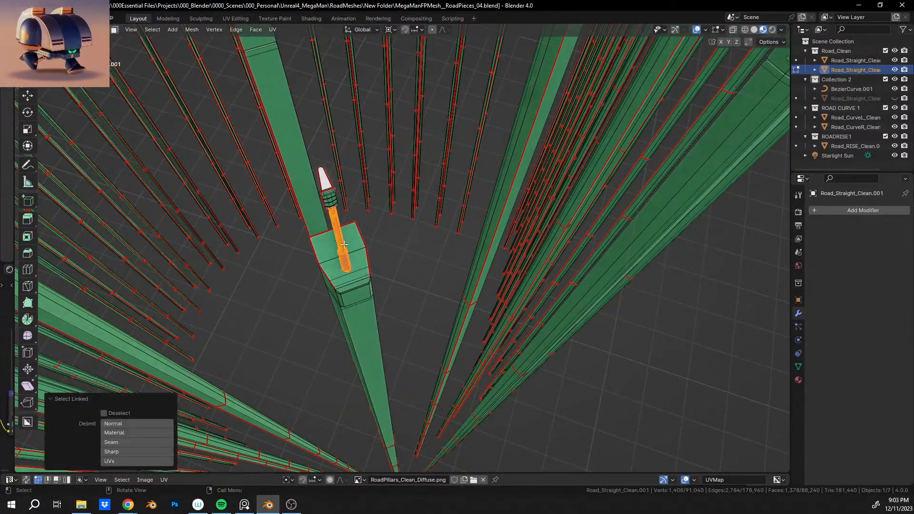
{"action": "key", "text": "l"}
{"action": "key", "text": "l"}
{"action": "key", "text": "l"}
{"action": "middle_click_drag", "start_coordinate": [300, 172], "coordinate": [394, 245]}
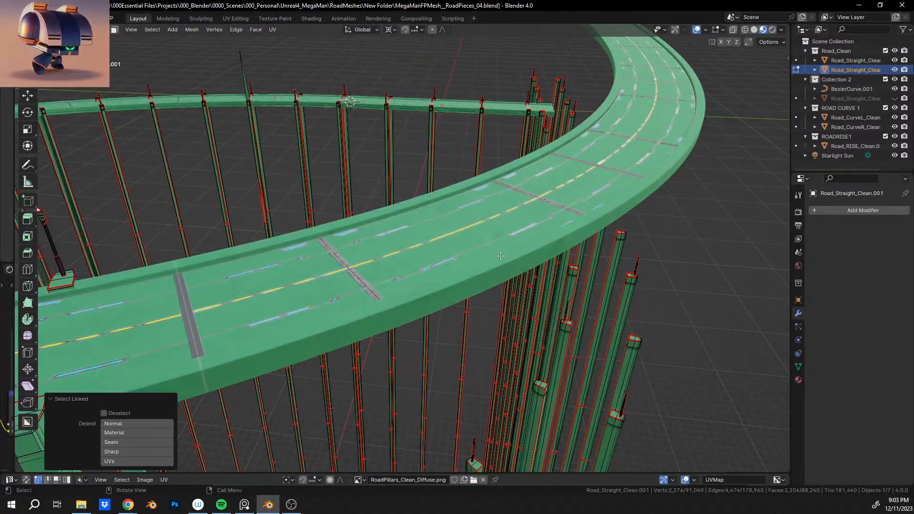
Step: Raise the selected pillar pair and pole about 37.06 m along the global Z axis to road level
{"action": "key", "text": "g"}
{"action": "key", "text": "z"}
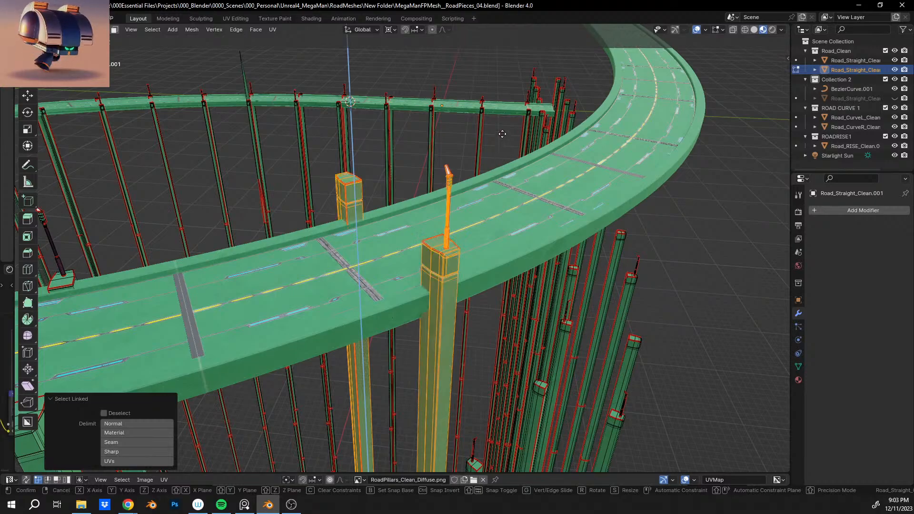
{"action": "left_click", "coordinate": [504, 145]}
Step: Lower the raised pillar pair and pole about 0.13 m along the global Z axis to fit the caps on the road's edges
{"action": "middle_click_drag", "start_coordinate": [504, 146], "coordinate": [452, 188]}
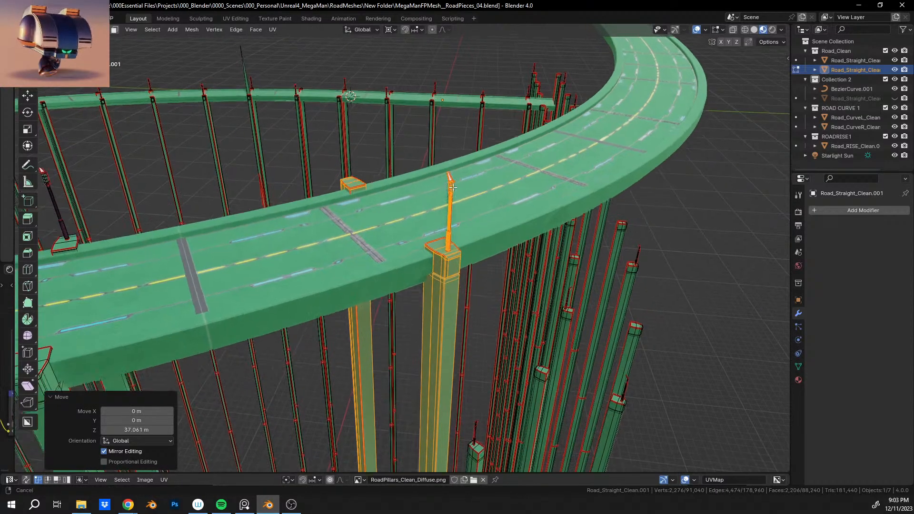
{"action": "scroll", "coordinate": [452, 188], "scroll_direction": "up", "scroll_amount": 8}
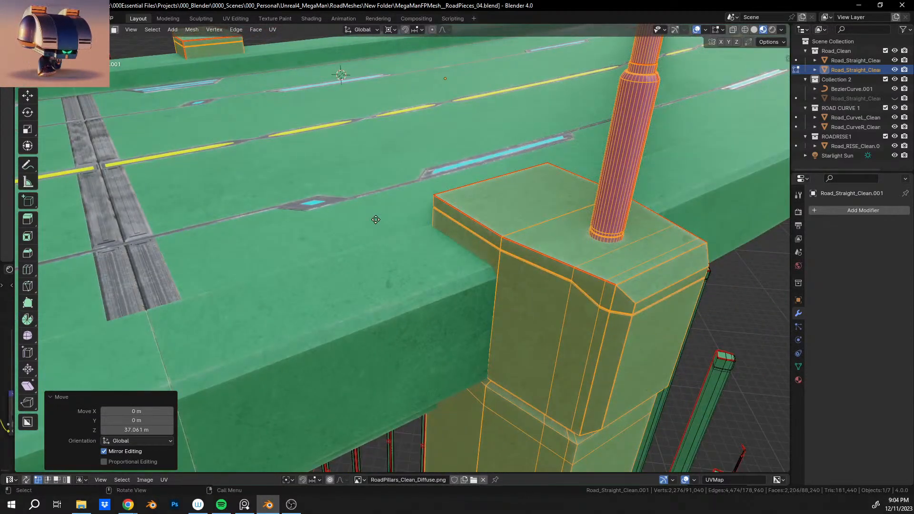
{"action": "key", "text": "g"}
{"action": "key", "text": "z"}
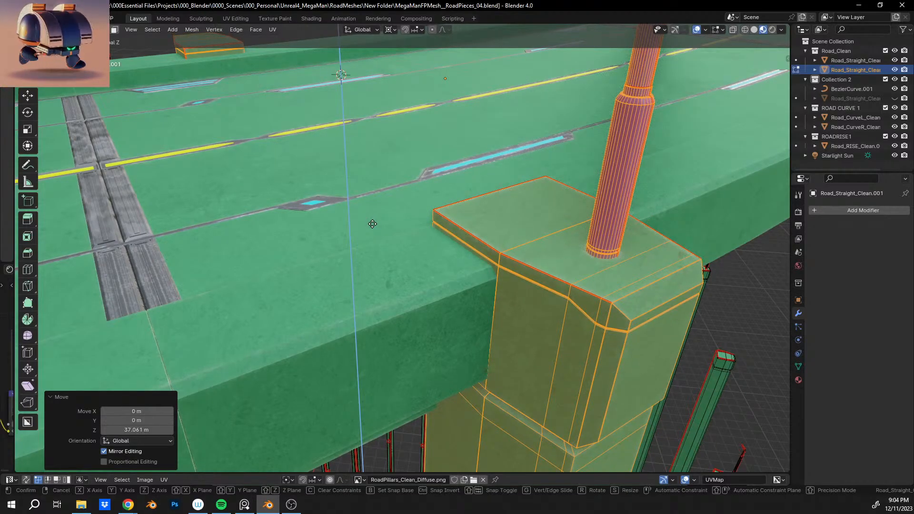
{"action": "left_click", "coordinate": [372, 224]}
Step: Deselect everything and select the following low pillar pair along the curve with its complete pole
{"action": "scroll", "coordinate": [384, 226], "scroll_direction": "down", "scroll_amount": 9}
{"action": "middle_click_drag", "start_coordinate": [552, 203], "coordinate": [623, 329], "text": "shift"}
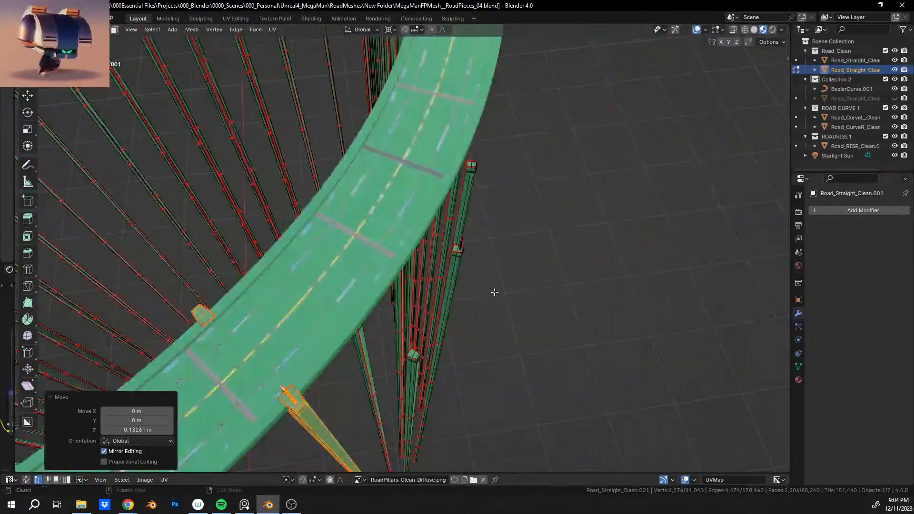
{"action": "left_click", "coordinate": [630, 328]}
{"action": "middle_click_drag", "start_coordinate": [369, 378], "coordinate": [322, 381]}
{"action": "middle_click_drag", "start_coordinate": [478, 444], "coordinate": [451, 365], "text": "shift"}
{"action": "scroll", "coordinate": [446, 351], "scroll_direction": "up", "scroll_amount": 3}
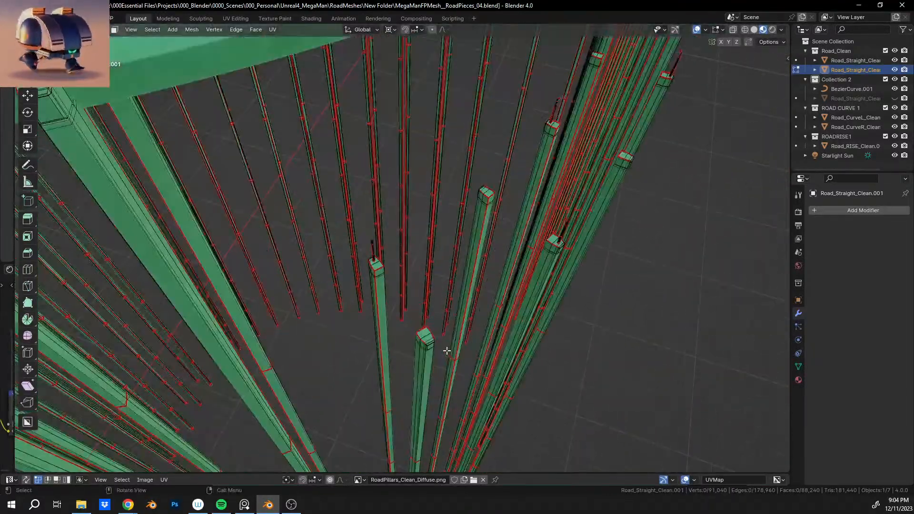
{"action": "key", "text": "l"}
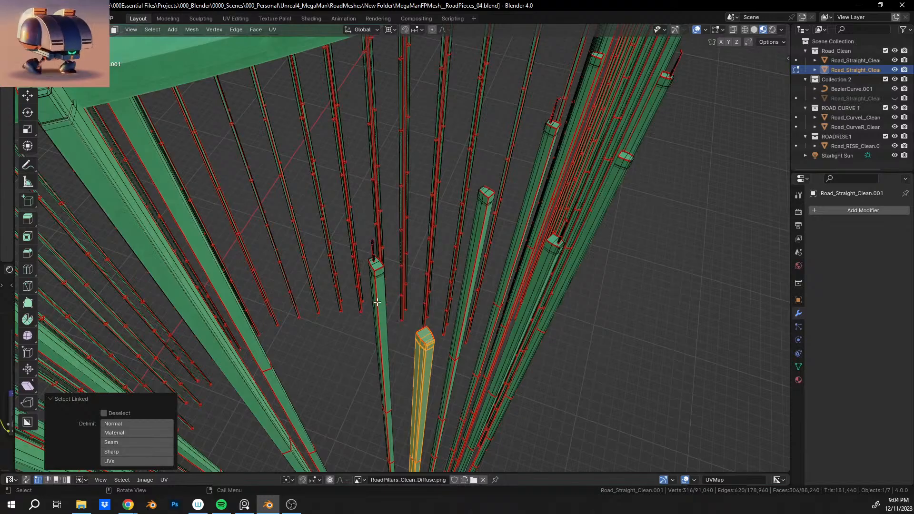
{"action": "key", "text": "l"}
{"action": "middle_click_drag", "start_coordinate": [377, 301], "coordinate": [340, 310]}
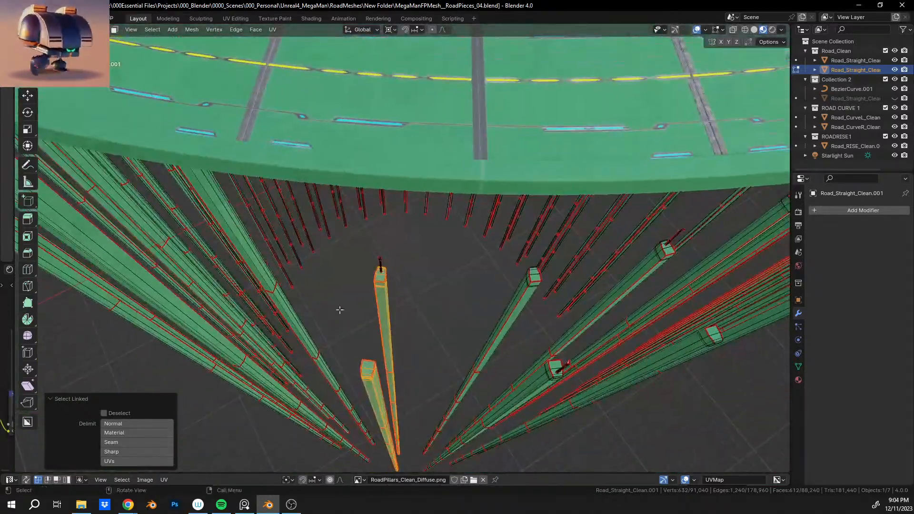
{"action": "key", "text": "l"}
{"action": "middle_click_drag", "start_coordinate": [381, 268], "coordinate": [520, 337]}
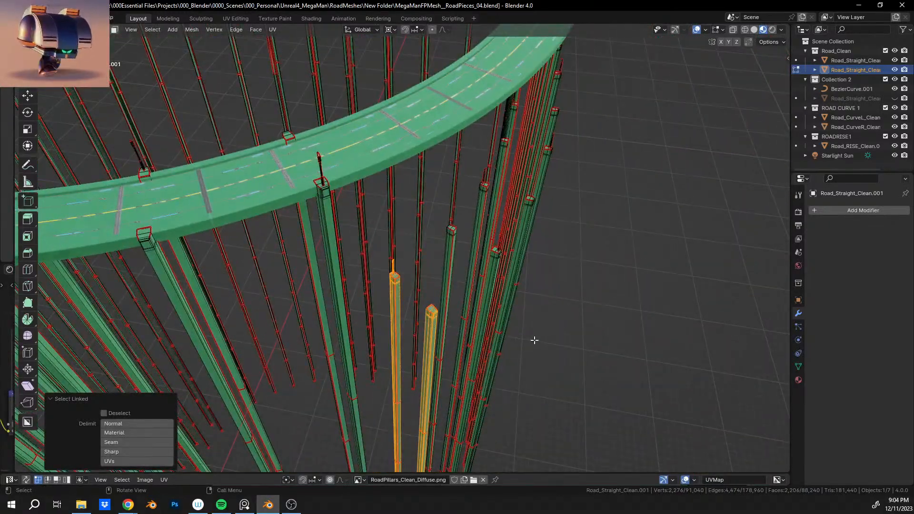
Step: Raise this pillar pair and its pole about 36.87 m along the global Z axis to road level
{"action": "key", "text": "g"}
{"action": "key", "text": "z"}
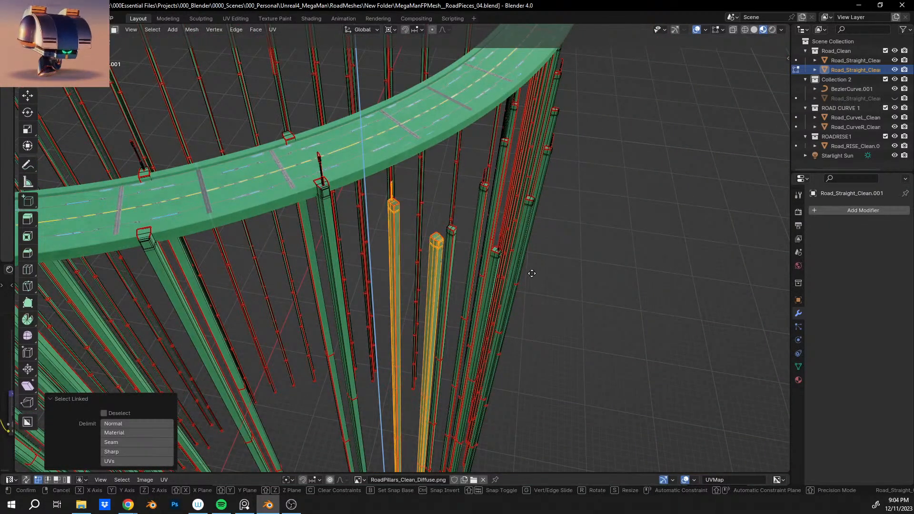
{"action": "left_click", "coordinate": [537, 220]}
Step: Nudge the raised pillar pair and pole slightly upward along the global Z axis so the caps clear the road's edges
{"action": "middle_click_drag", "start_coordinate": [463, 168], "coordinate": [353, 162], "text": "shift"}
{"action": "scroll", "coordinate": [463, 307], "scroll_direction": "up", "scroll_amount": 6}
{"action": "key", "text": "g"}
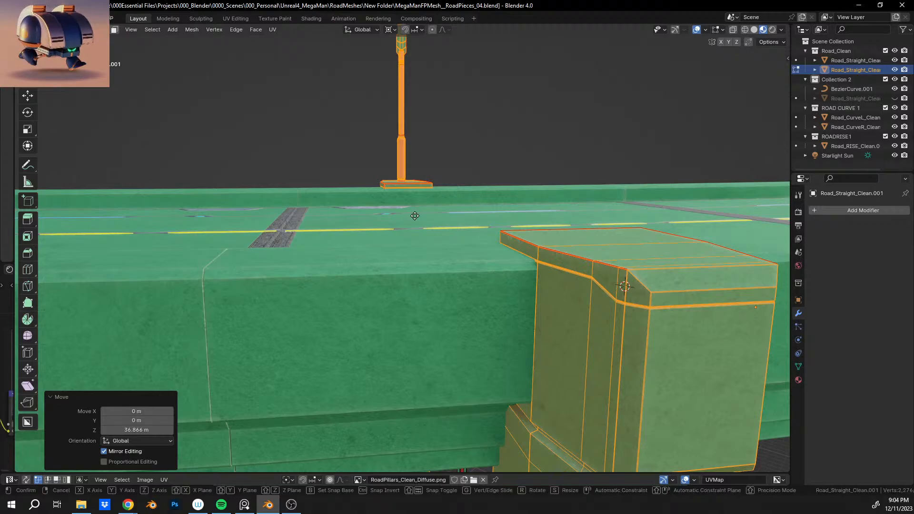
{"action": "key", "text": "z"}
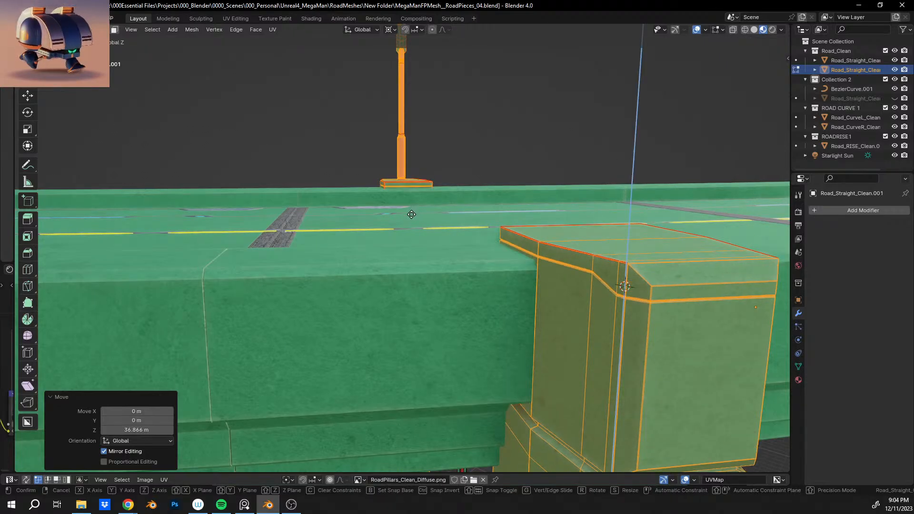
{"action": "left_click", "coordinate": [411, 214]}
Step: Deselect everything and select the next unraised pillar pair along the road with its complete pole and tip
{"action": "middle_click_drag", "start_coordinate": [412, 215], "coordinate": [489, 283]}
{"action": "left_click_drag", "start_coordinate": [626, 329], "coordinate": [639, 350]}
{"action": "middle_click_drag", "start_coordinate": [394, 323], "coordinate": [451, 205]}
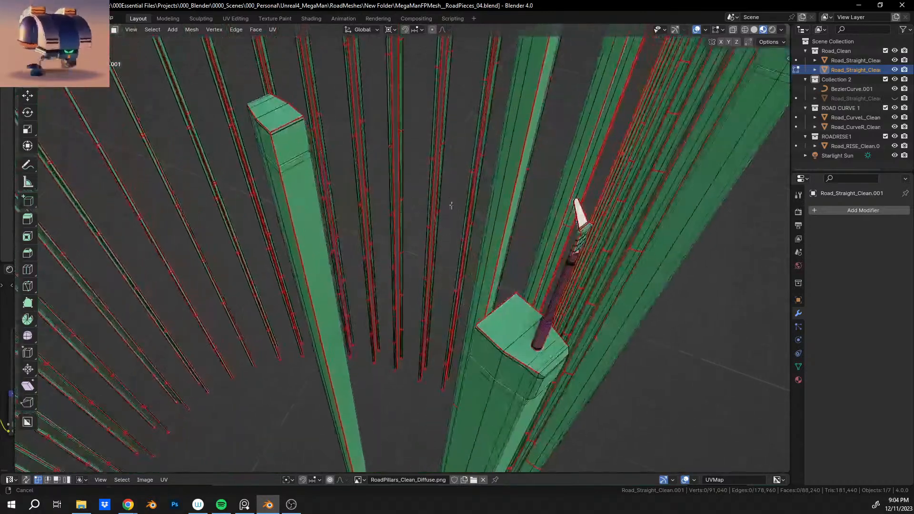
{"action": "middle_click_drag", "start_coordinate": [513, 347], "coordinate": [476, 258], "text": "shift"}
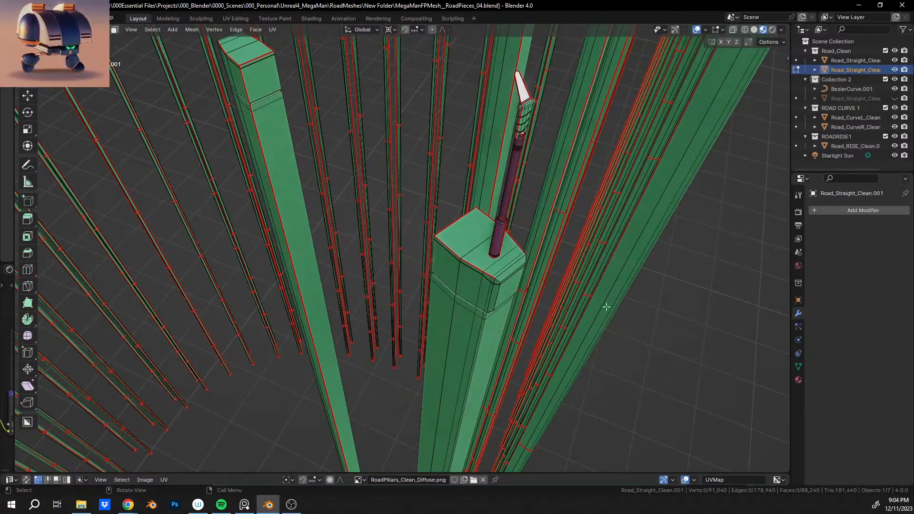
{"action": "key", "text": "l"}
{"action": "key", "text": "l"}
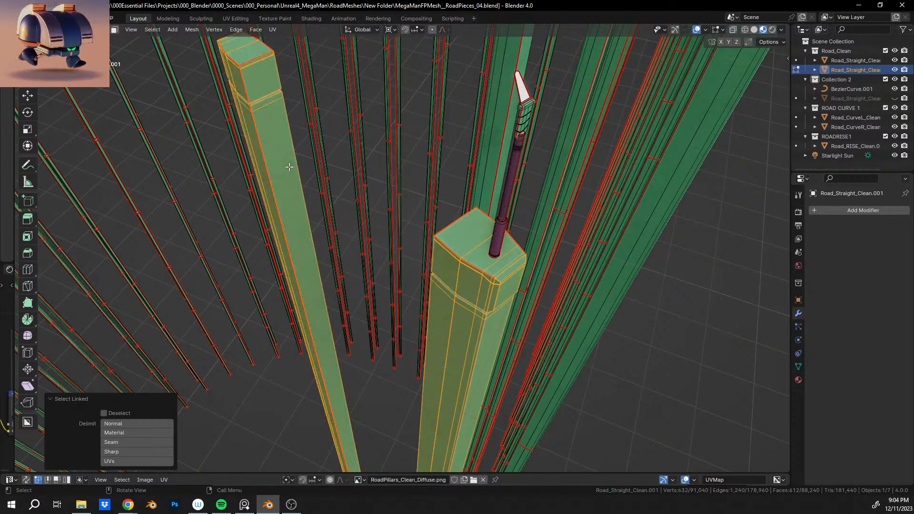
{"action": "key", "text": "l"}
{"action": "key", "text": "l"}
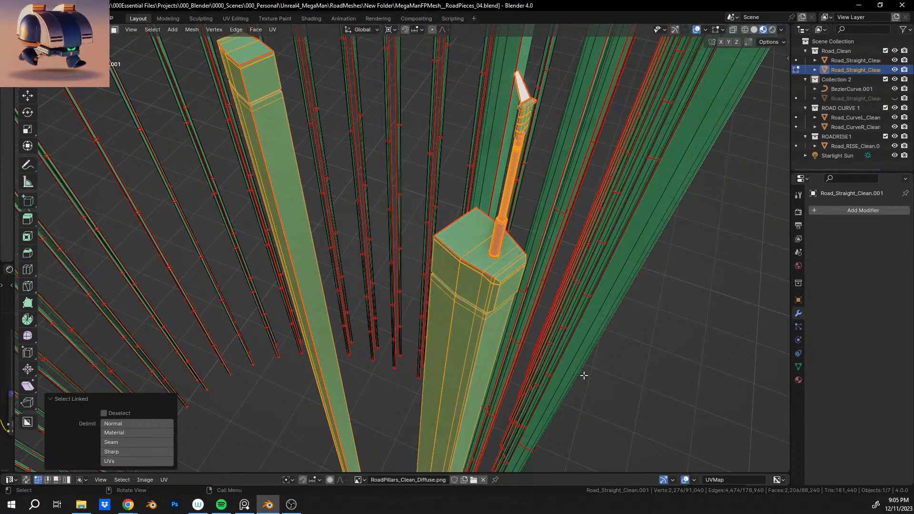
Step: Add both pillars of each of the next three unraised pairs along the curve to the selection, without their poles
{"action": "middle_click_drag", "start_coordinate": [564, 355], "coordinate": [451, 314]}
{"action": "key", "text": "l"}
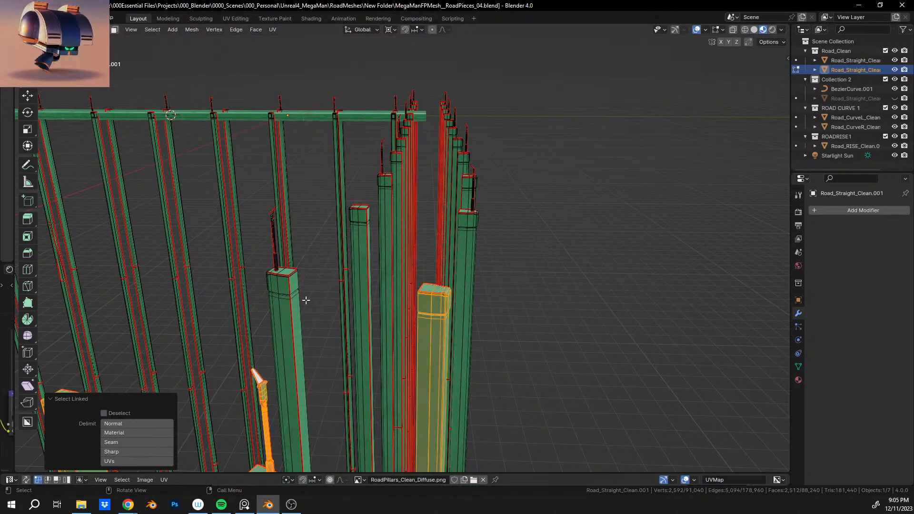
{"action": "key", "text": "l"}
{"action": "middle_click_drag", "start_coordinate": [290, 301], "coordinate": [411, 272]}
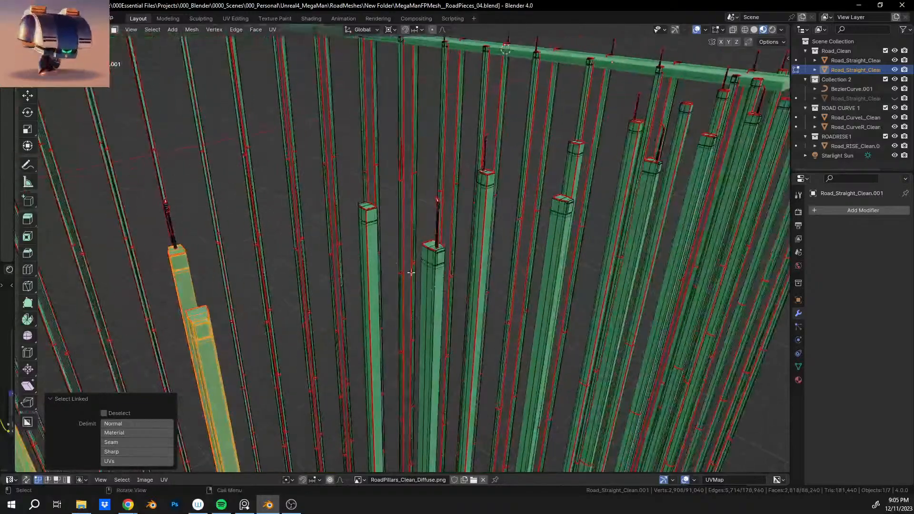
{"action": "key", "text": "l"}
{"action": "key", "text": "l"}
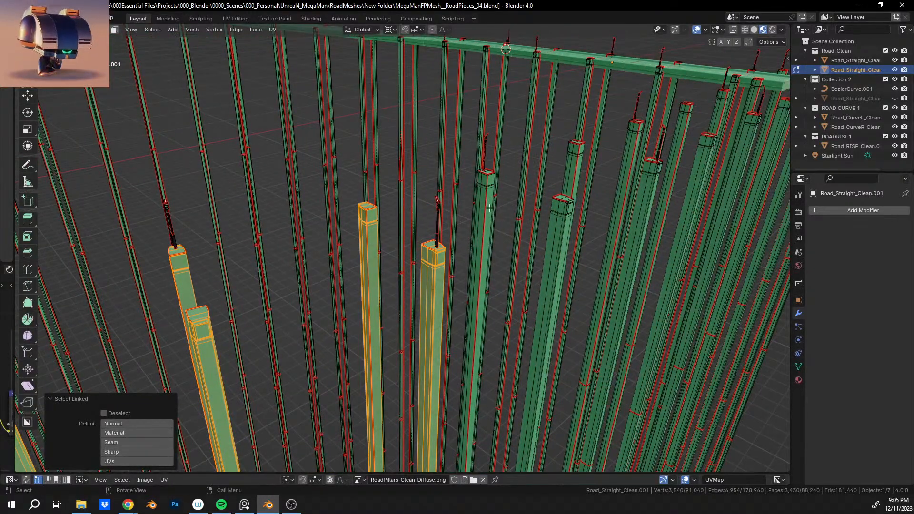
{"action": "key", "text": "l"}
{"action": "key", "text": "l"}
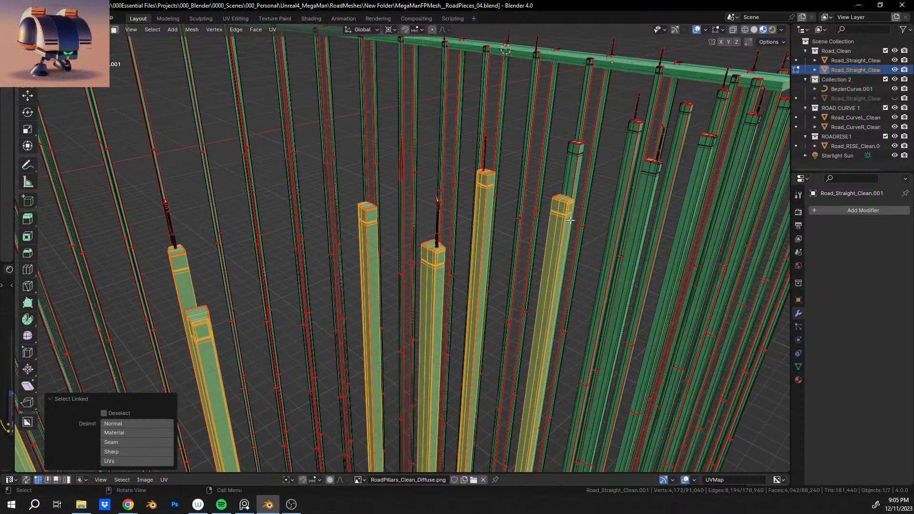
Step: Extend the selection with the pillars of three more unraised pairs further along the curve
{"action": "middle_click_drag", "start_coordinate": [571, 220], "coordinate": [412, 283]}
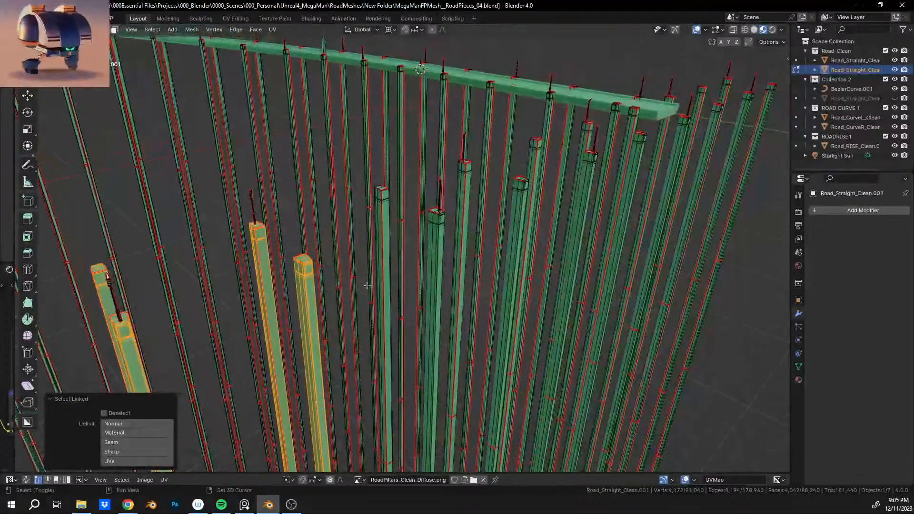
{"action": "key", "text": "l"}
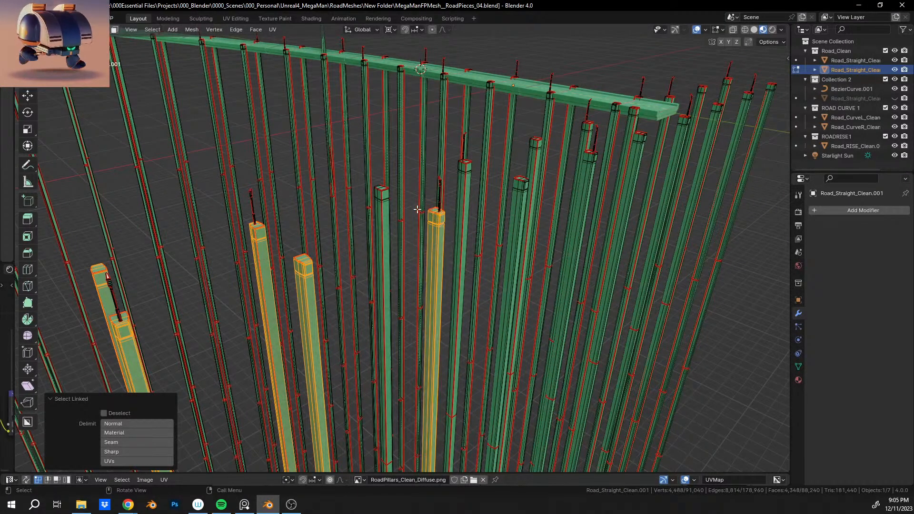
{"action": "key", "text": "l"}
{"action": "middle_click_drag", "start_coordinate": [475, 175], "coordinate": [558, 224]}
{"action": "key", "text": "l"}
{"action": "key", "text": "l"}
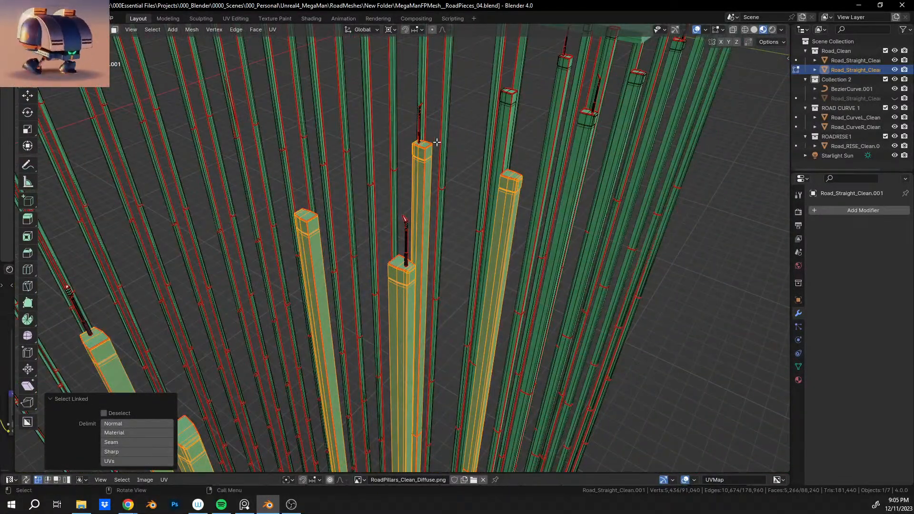
{"action": "key", "text": "l"}
{"action": "key", "text": "l"}
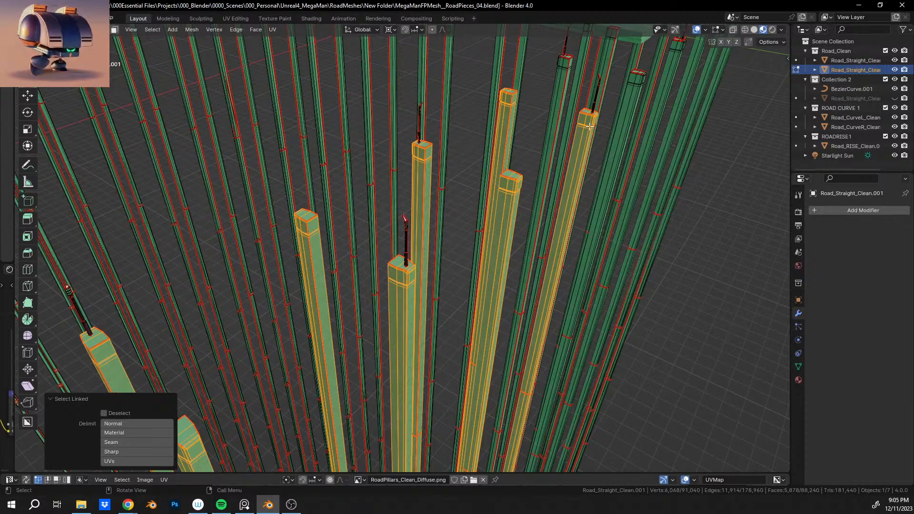
Step: Add the pillars of the next two unraised pairs, leading up to the road's open end, to the selection
{"action": "middle_click_drag", "start_coordinate": [590, 126], "coordinate": [466, 245]}
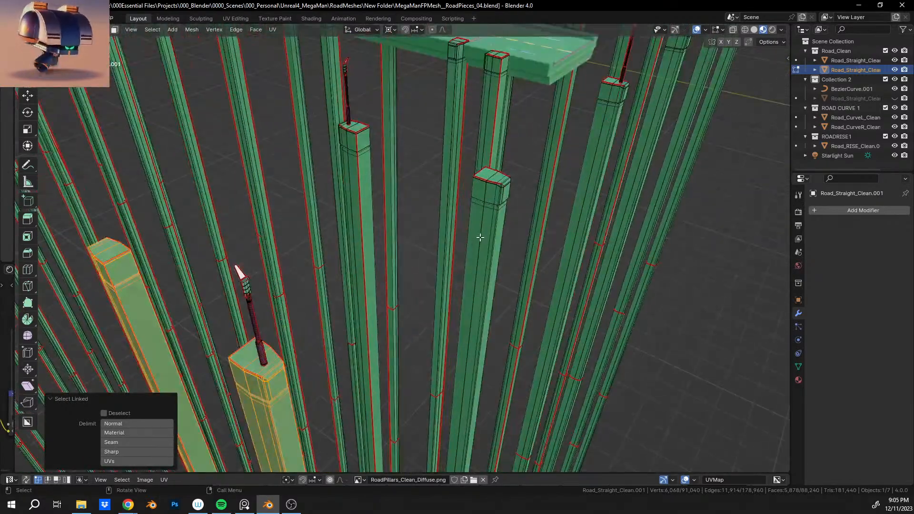
{"action": "key", "text": "l"}
{"action": "key", "text": "l"}
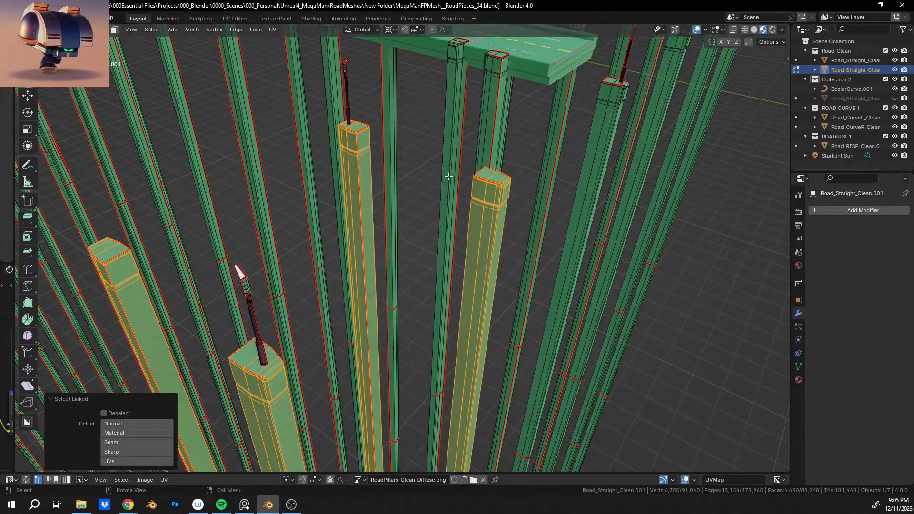
{"action": "key", "text": "l"}
{"action": "key", "text": "l"}
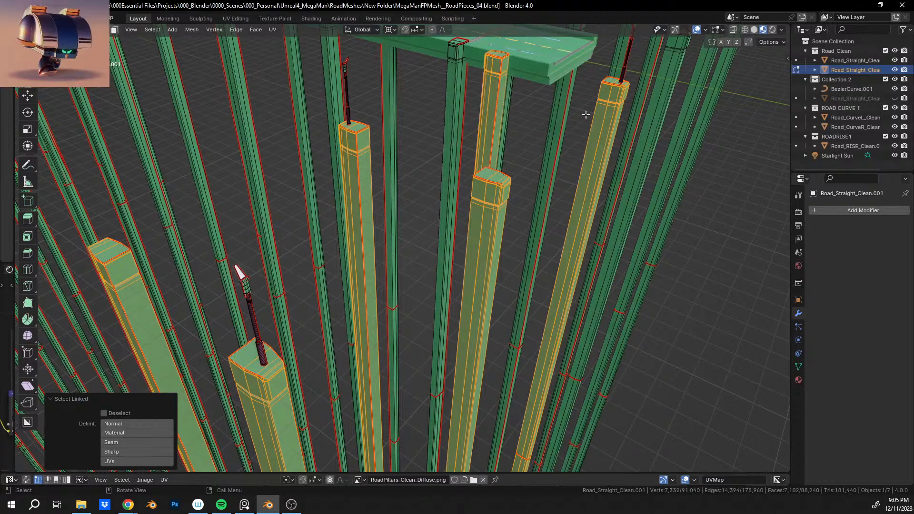
Step: Add the remaining six pillars beside and beyond the road's open end to the selection
{"action": "middle_click_drag", "start_coordinate": [500, 102], "coordinate": [449, 310]}
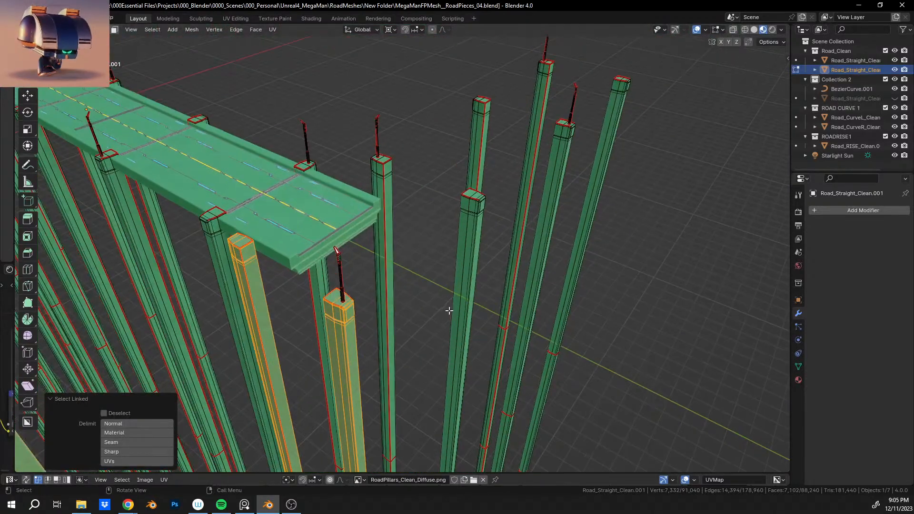
{"action": "key", "text": "l"}
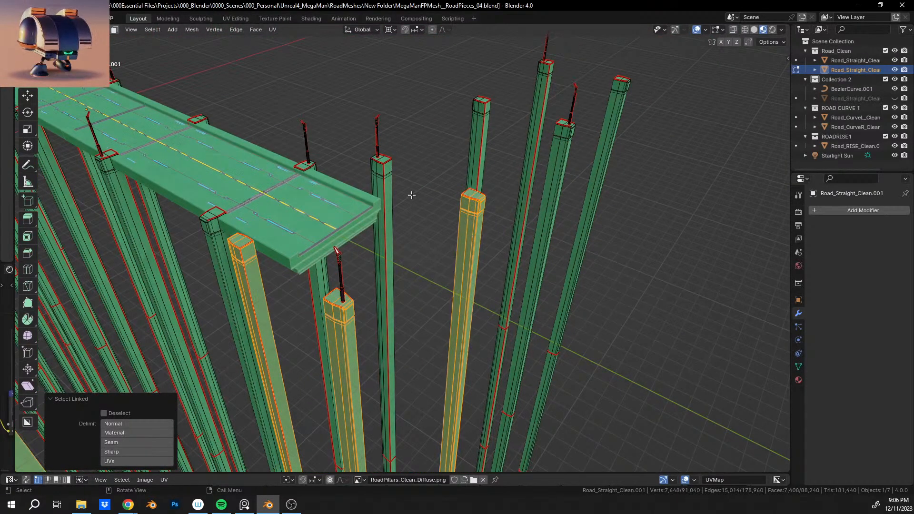
{"action": "key", "text": "l"}
{"action": "key", "text": "l"}
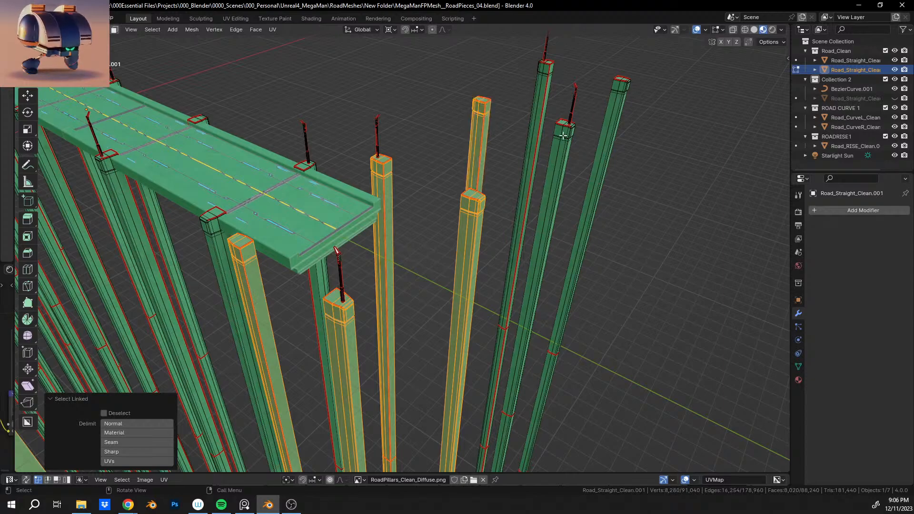
{"action": "key", "text": "l"}
{"action": "key", "text": "l"}
{"action": "key", "text": "l"}
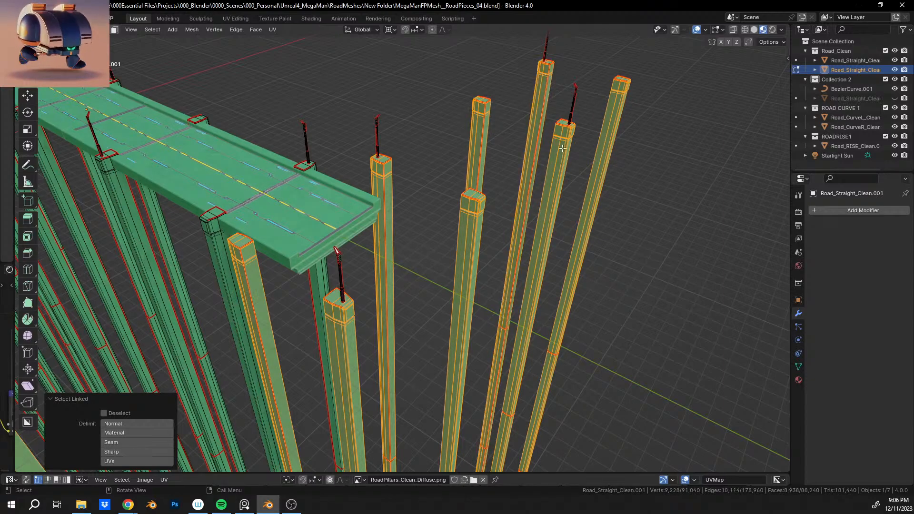
{"action": "middle_click_drag", "start_coordinate": [562, 148], "coordinate": [580, 137]}
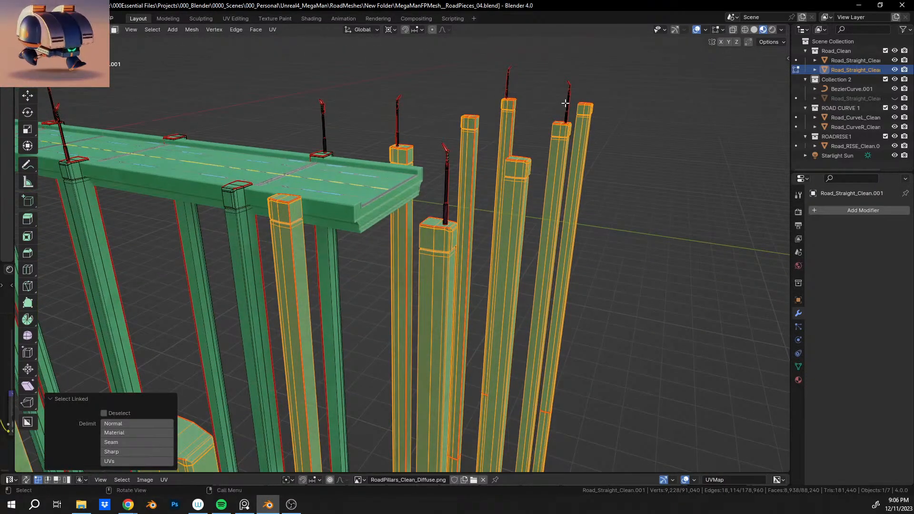
Step: Add the poles standing on the selected pillars around the road's open end to the selection
{"action": "key", "text": "l"}
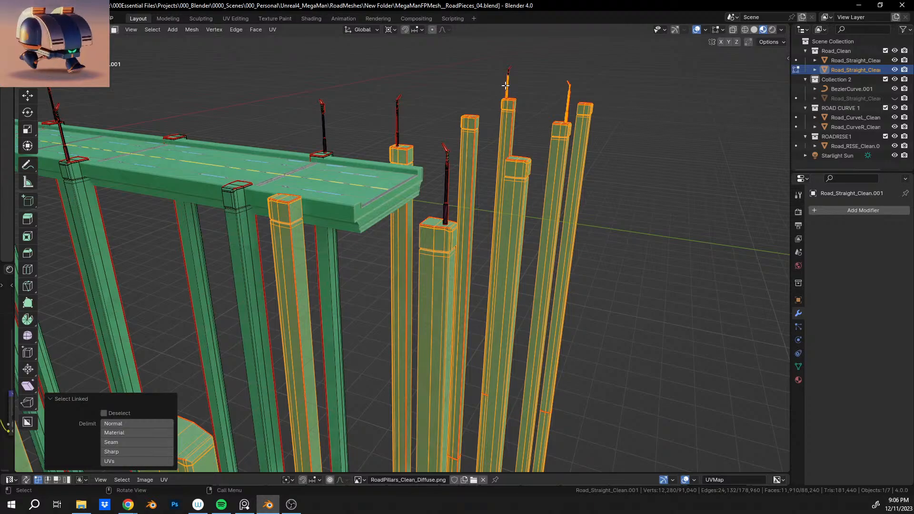
{"action": "middle_click_drag", "start_coordinate": [397, 123], "coordinate": [411, 140]}
{"action": "middle_click_drag", "start_coordinate": [459, 182], "coordinate": [449, 222]}
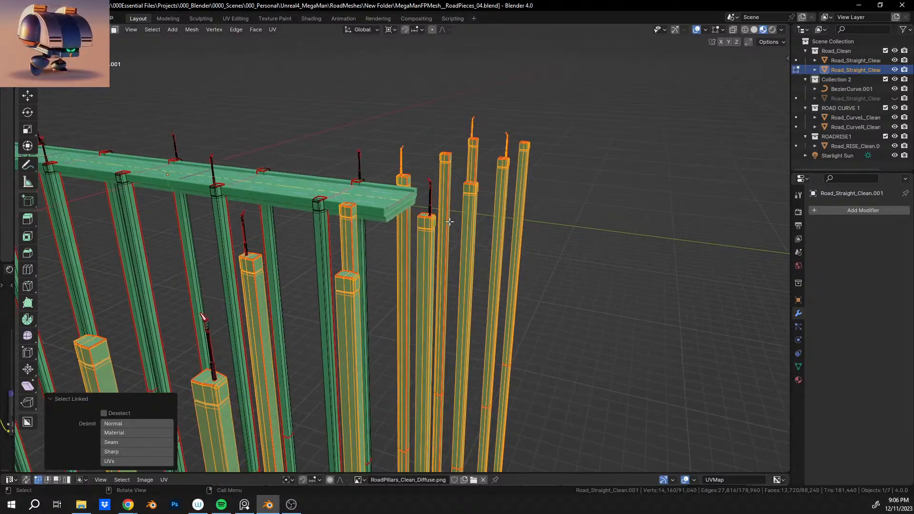
{"action": "middle_click_drag", "start_coordinate": [379, 237], "coordinate": [422, 245]}
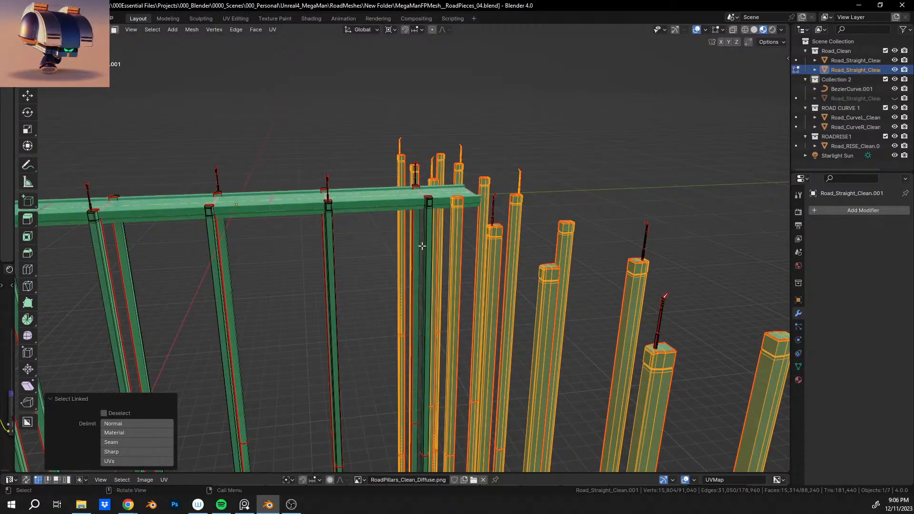
{"action": "middle_click_drag", "start_coordinate": [503, 250], "coordinate": [456, 211]}
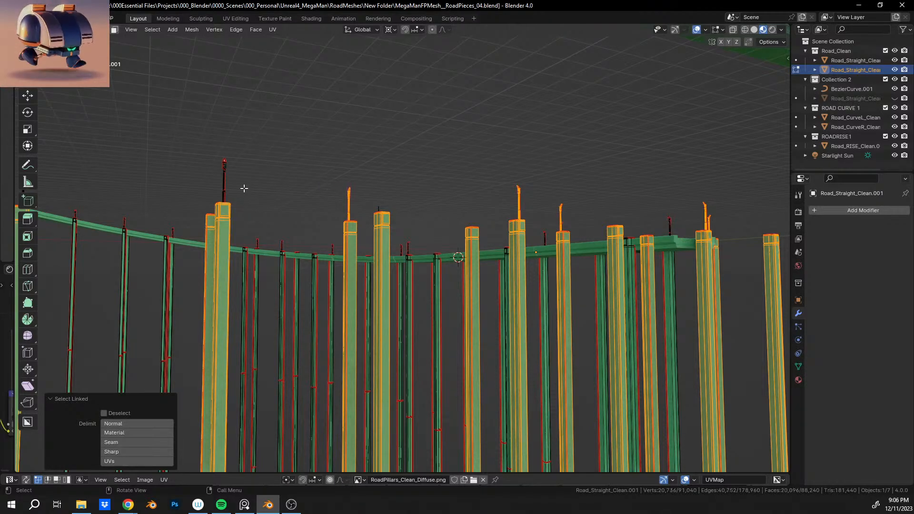
Step: Extend the selection with the remaining unselected poles on the selected pillars further along the curve
{"action": "mouse_move", "coordinate": [228, 174]}
{"action": "middle_mouse_down"}
{"action": "mouse_move", "coordinate": [283, 236]}
{"action": "mouse_move", "coordinate": [333, 228]}
{"action": "mouse_move", "coordinate": [232, 183]}
{"action": "middle_mouse_up"}
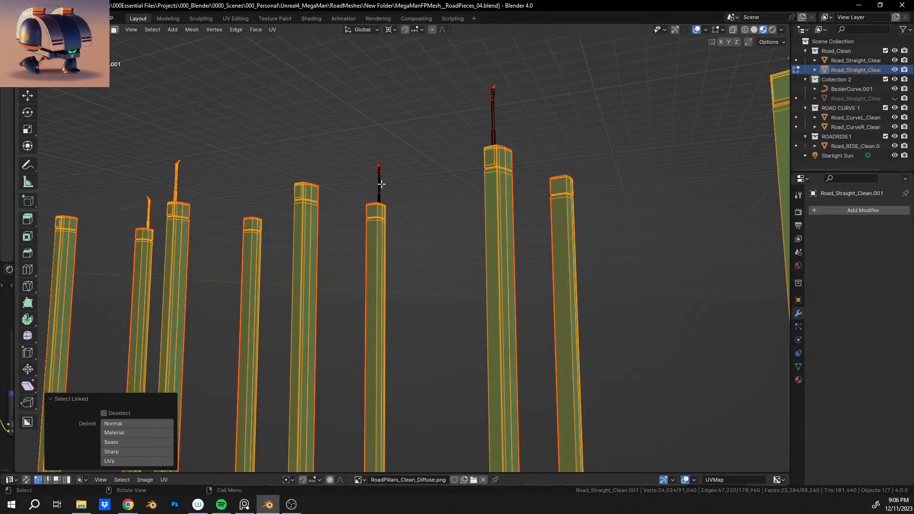
{"action": "key", "text": "l"}
{"action": "key", "text": "l"}
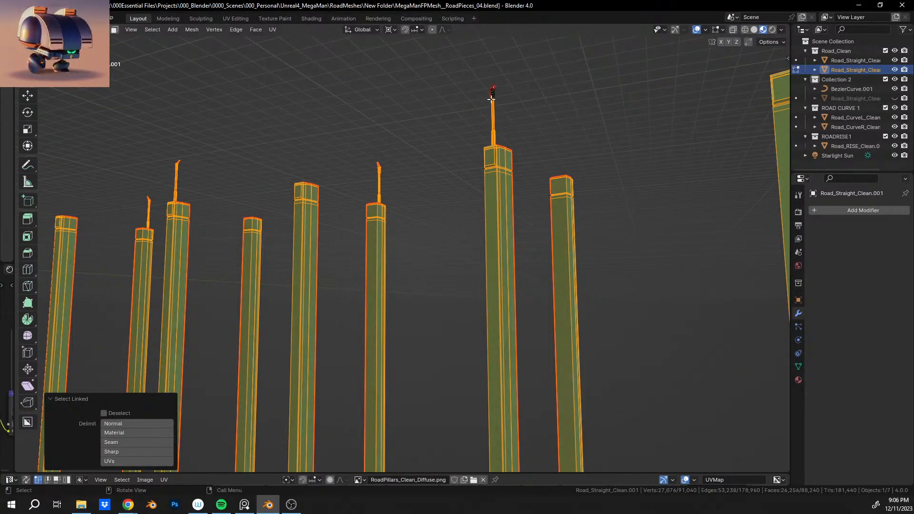
{"action": "key", "text": "l"}
Step: Raise all selected pillars and poles about 37.2 m vertically to the height of the upper road
{"action": "middle_click_drag", "start_coordinate": [491, 99], "coordinate": [406, 373]}
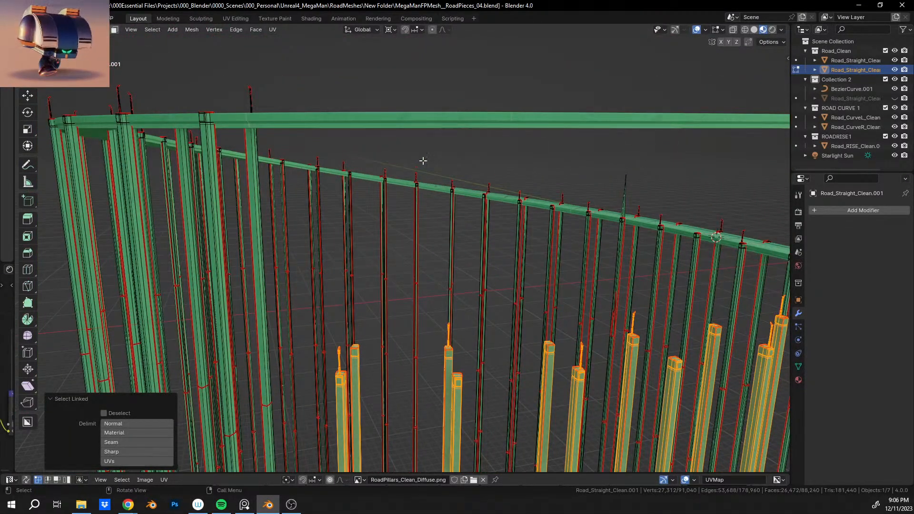
{"action": "middle_click_drag", "start_coordinate": [422, 160], "coordinate": [498, 135]}
{"action": "key", "text": "g"}
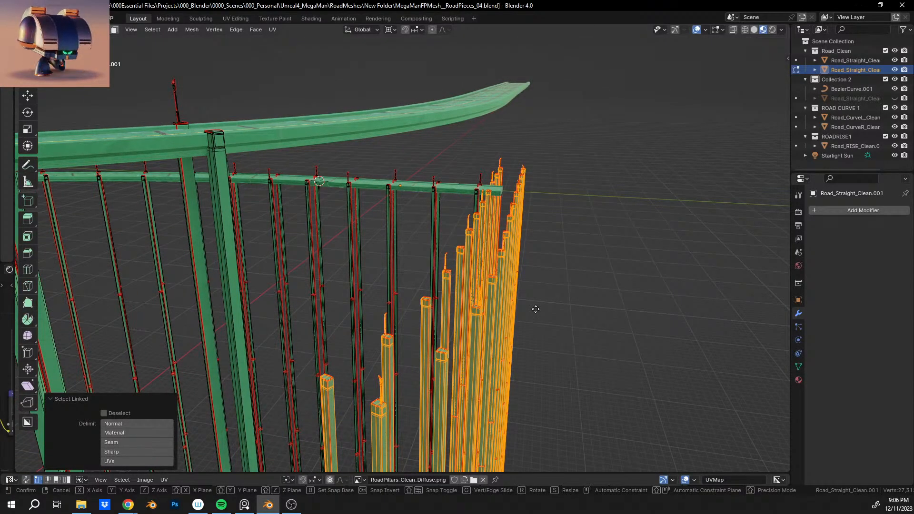
{"action": "key", "text": "z"}
{"action": "left_click", "coordinate": [522, 212]}
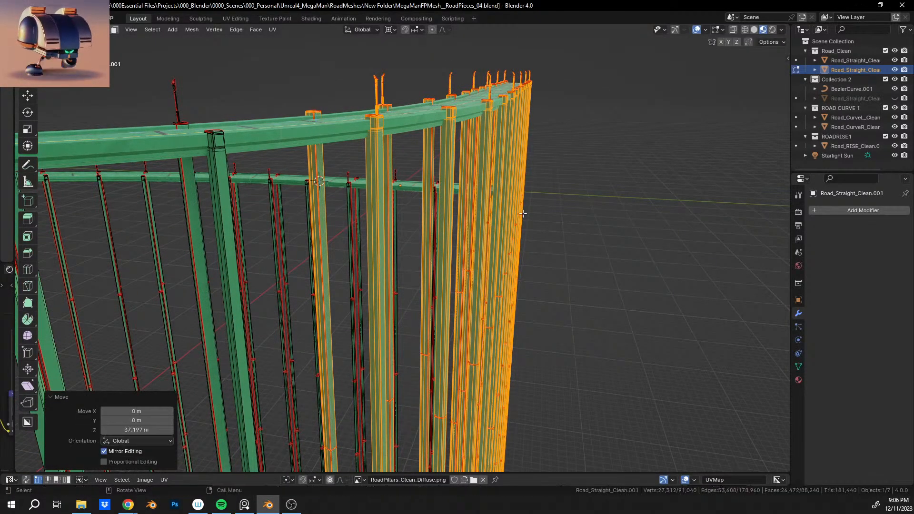
Step: Lower the selected pillars and poles about 0.31 m vertically so their caps sit closer to the road's edge
{"action": "middle_click_drag", "start_coordinate": [522, 212], "coordinate": [422, 257]}
{"action": "middle_click_drag", "start_coordinate": [448, 258], "coordinate": [552, 335]}
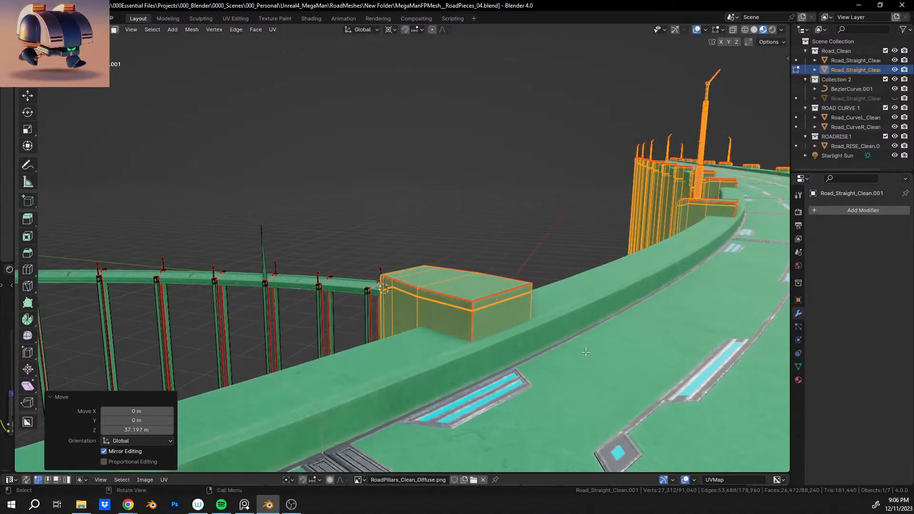
{"action": "key", "text": "g"}
{"action": "key", "text": "z"}
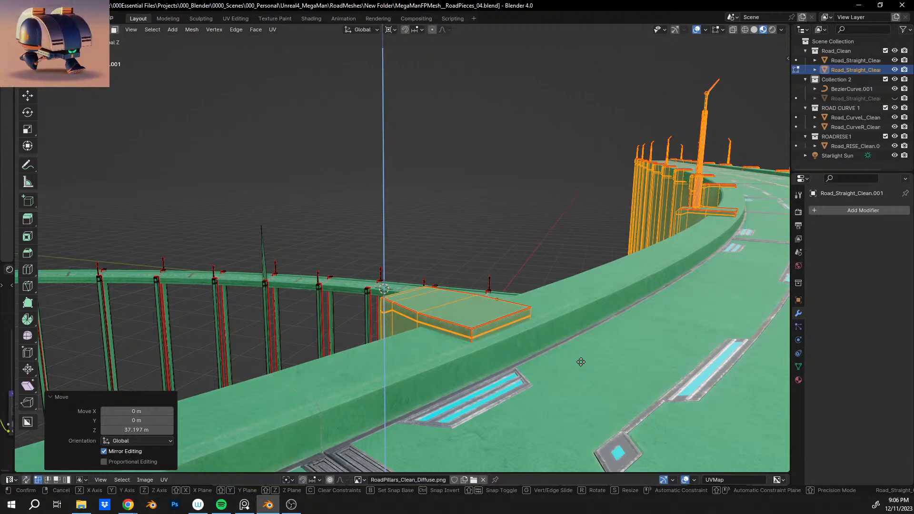
{"action": "left_click", "coordinate": [581, 362]}
Step: Examine how the raised pillars and poles fit the road edges, from the open end along the curve
{"action": "middle_click_drag", "start_coordinate": [581, 362], "coordinate": [414, 225]}
{"action": "scroll", "coordinate": [328, 214], "scroll_direction": "up", "scroll_amount": 3}
{"action": "scroll", "coordinate": [414, 225], "scroll_direction": "down", "scroll_amount": 6}
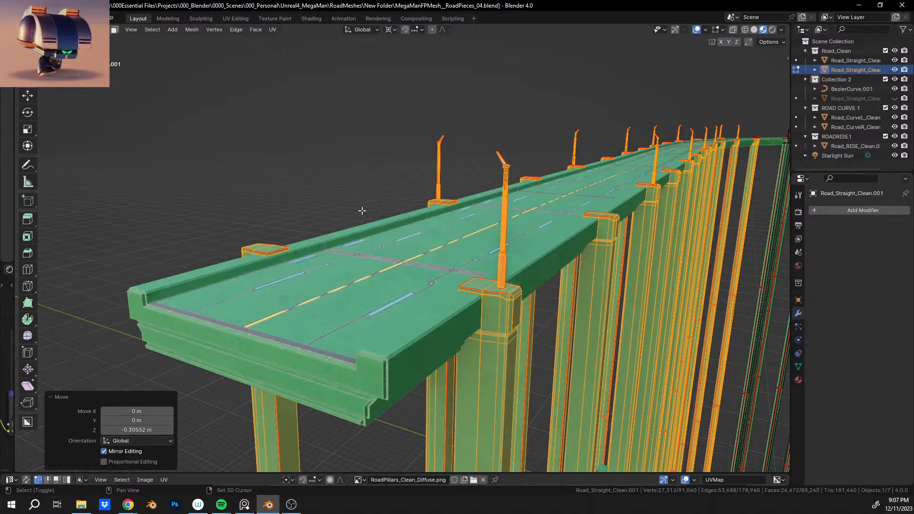
{"action": "middle_click_drag", "start_coordinate": [362, 211], "coordinate": [322, 176], "text": "shift"}
{"action": "scroll", "coordinate": [438, 228], "scroll_direction": "up", "scroll_amount": 6}
{"action": "middle_click_drag", "start_coordinate": [438, 229], "coordinate": [335, 379], "text": "shift"}
{"action": "scroll", "coordinate": [483, 259], "scroll_direction": "down", "scroll_amount": 5}
{"action": "middle_click_drag", "start_coordinate": [450, 362], "coordinate": [644, 276]}
{"action": "middle_click_drag", "start_coordinate": [398, 229], "coordinate": [383, 264], "text": "shift"}
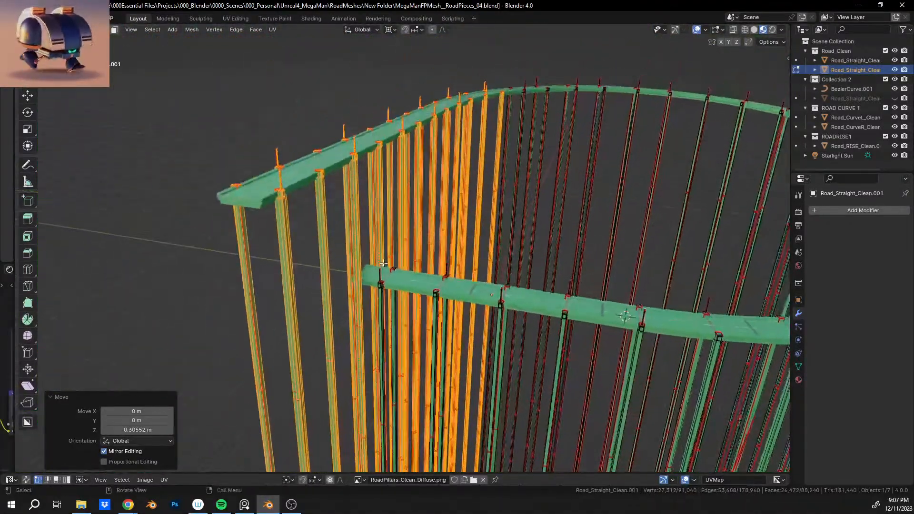
Step: Leave mesh editing and save the file, checking the complete set of pillars along the curved road
{"action": "key", "text": "Tab"}
{"action": "key", "text": "ctrl+s"}
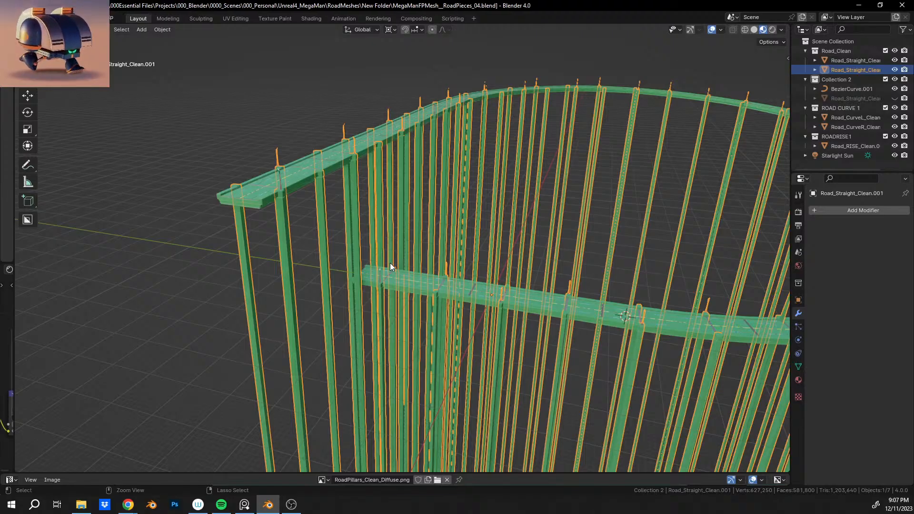
{"action": "middle_click_drag", "start_coordinate": [442, 271], "coordinate": [629, 281]}
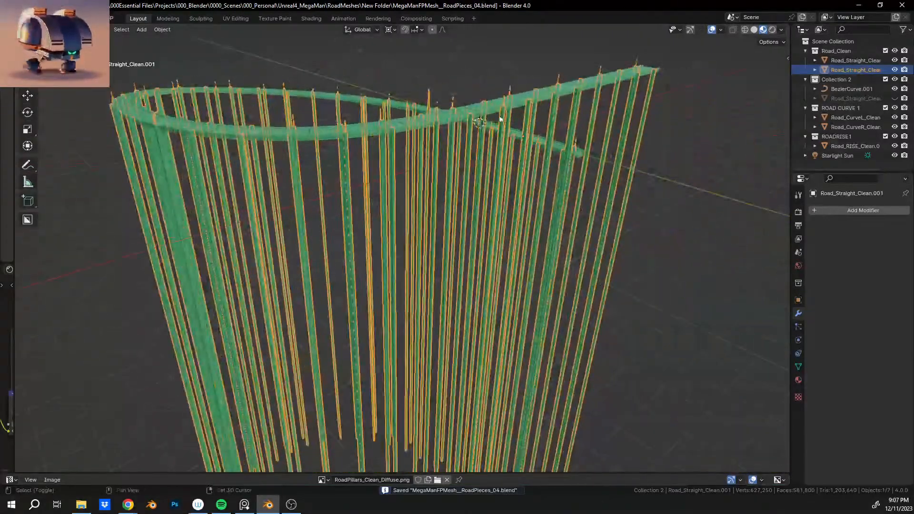
{"action": "middle_click_drag", "start_coordinate": [500, 120], "coordinate": [369, 279], "text": "shift"}
{"action": "scroll", "coordinate": [437, 212], "scroll_direction": "up", "scroll_amount": 5}
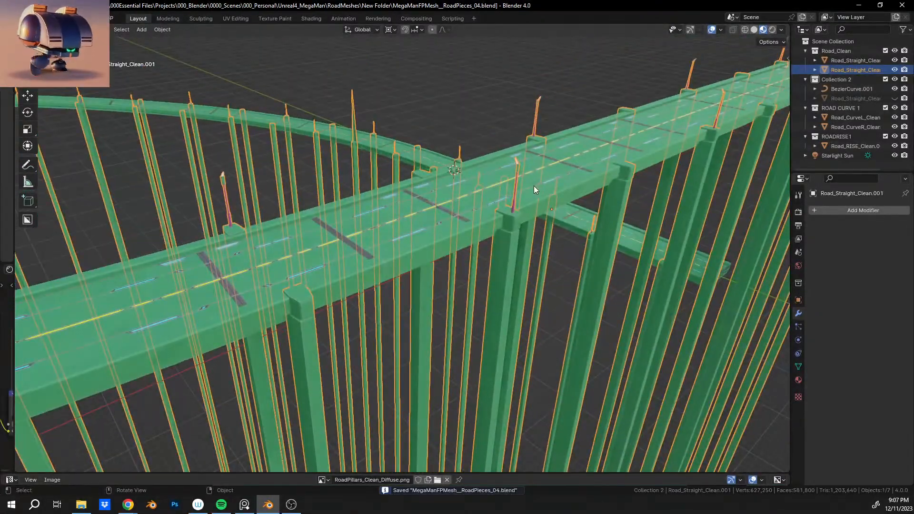
{"action": "middle_click_drag", "start_coordinate": [533, 186], "coordinate": [400, 184]}
{"action": "scroll", "coordinate": [481, 199], "scroll_direction": "down", "scroll_amount": 7}
{"action": "scroll", "coordinate": [487, 300], "scroll_direction": "down", "scroll_amount": 1}
{"action": "middle_click_drag", "start_coordinate": [487, 300], "coordinate": [423, 381]}
{"action": "key", "text": "ctrl+s"}
Step: Edit the pillar mesh and move the stray tip vertex of the spike rising from a pillar cap beside the road
{"action": "middle_click_drag", "start_coordinate": [437, 286], "coordinate": [494, 347]}
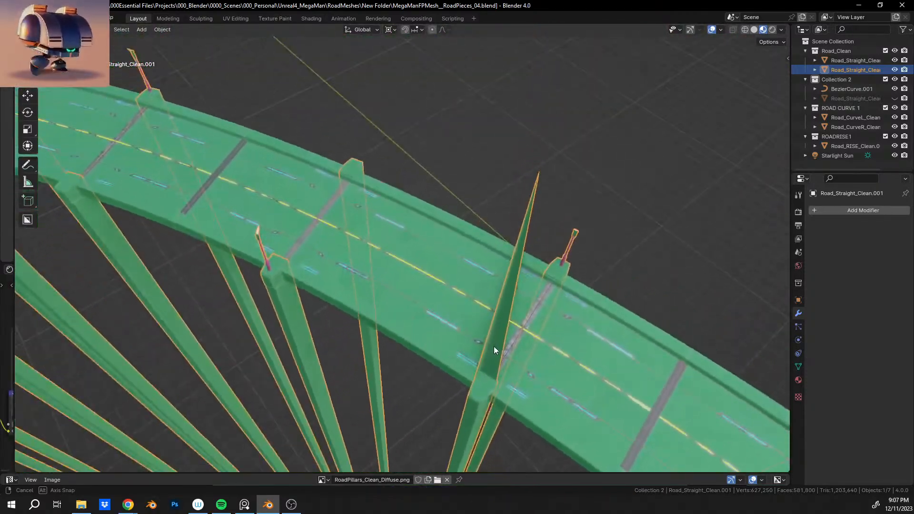
{"action": "scroll", "coordinate": [444, 304], "scroll_direction": "up", "scroll_amount": 5}
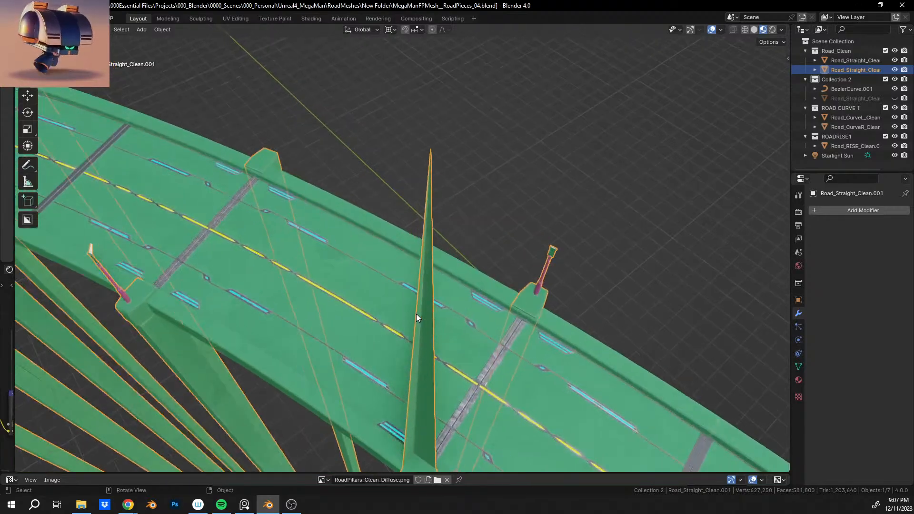
{"action": "middle_click_drag", "start_coordinate": [416, 314], "coordinate": [406, 320]}
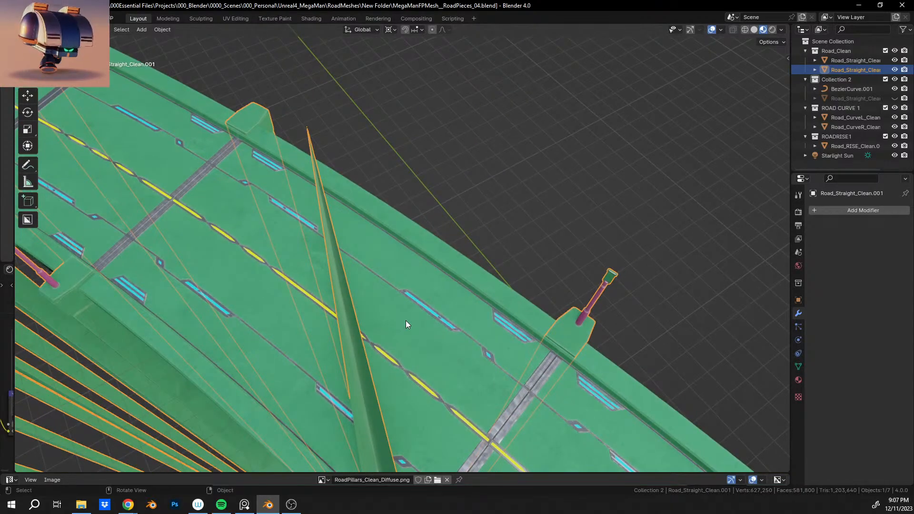
{"action": "key", "text": "Tab"}
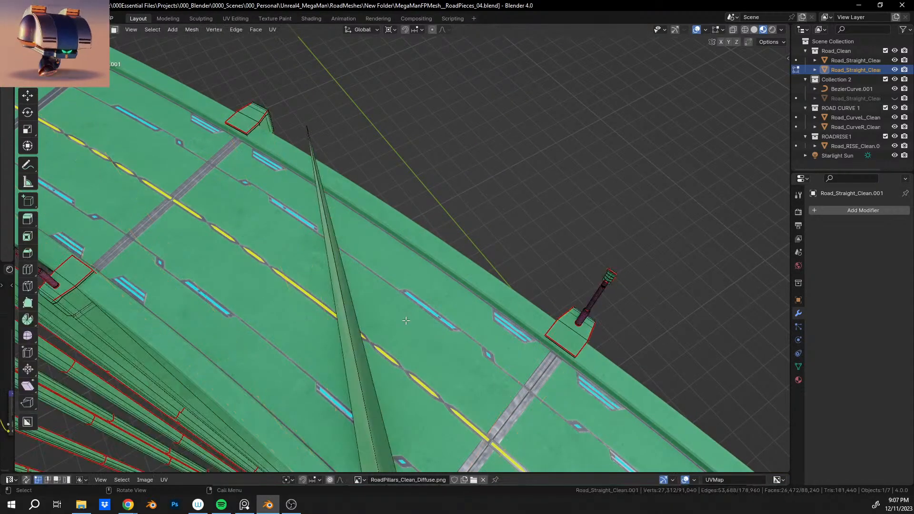
{"action": "middle_click_drag", "start_coordinate": [405, 324], "coordinate": [348, 431]}
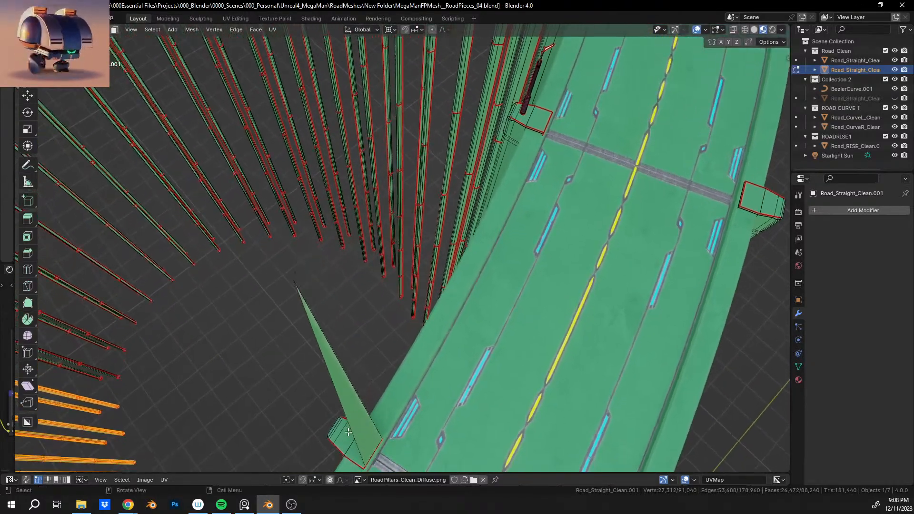
{"action": "left_click", "coordinate": [295, 281]}
{"action": "key", "text": "g"}
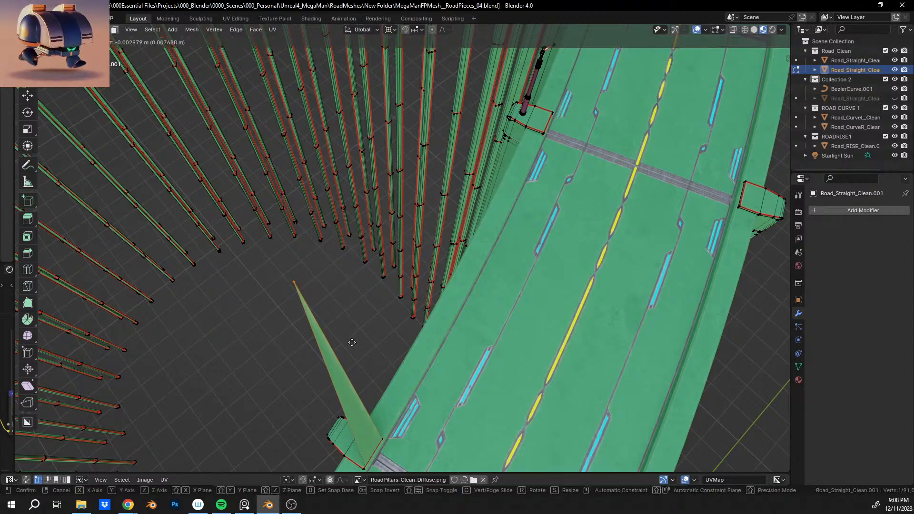
Step: Delete the distorted pillar with the stretched vertex on the inner side of the curved road
{"action": "left_click", "coordinate": [359, 359]}
{"action": "middle_click_drag", "start_coordinate": [436, 367], "coordinate": [541, 281]}
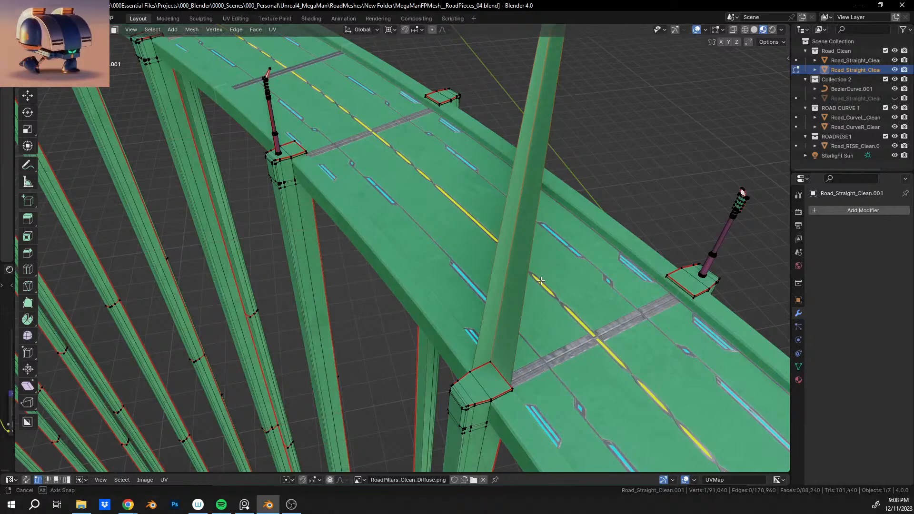
{"action": "middle_click_drag", "start_coordinate": [338, 202], "coordinate": [339, 281]}
{"action": "key", "text": "alt+a"}
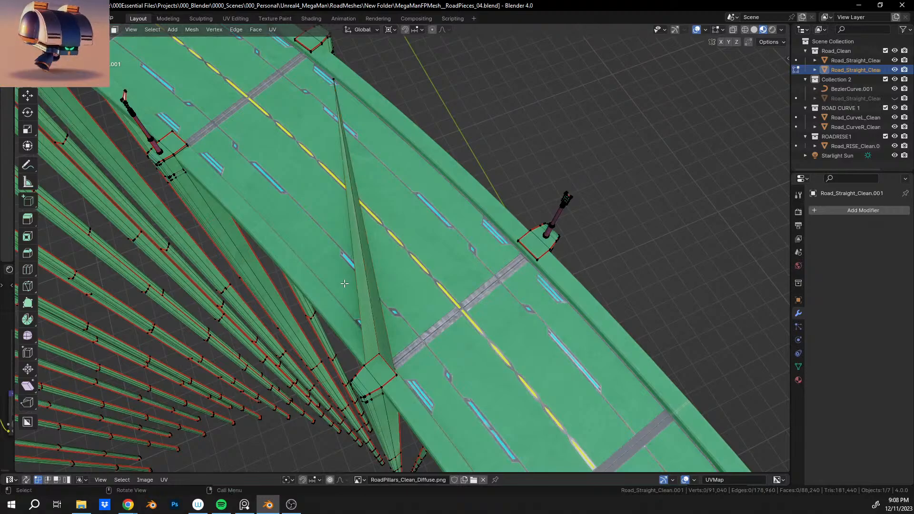
{"action": "key", "text": "l"}
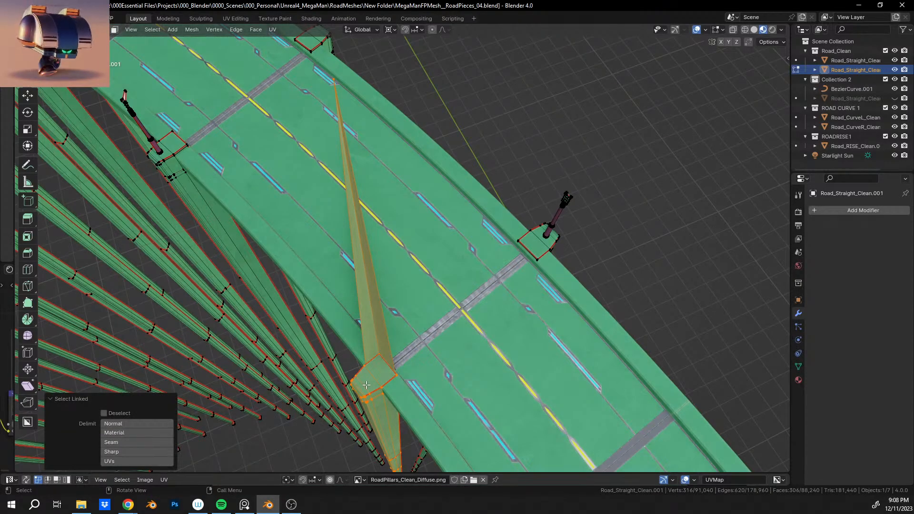
{"action": "key", "text": "x"}
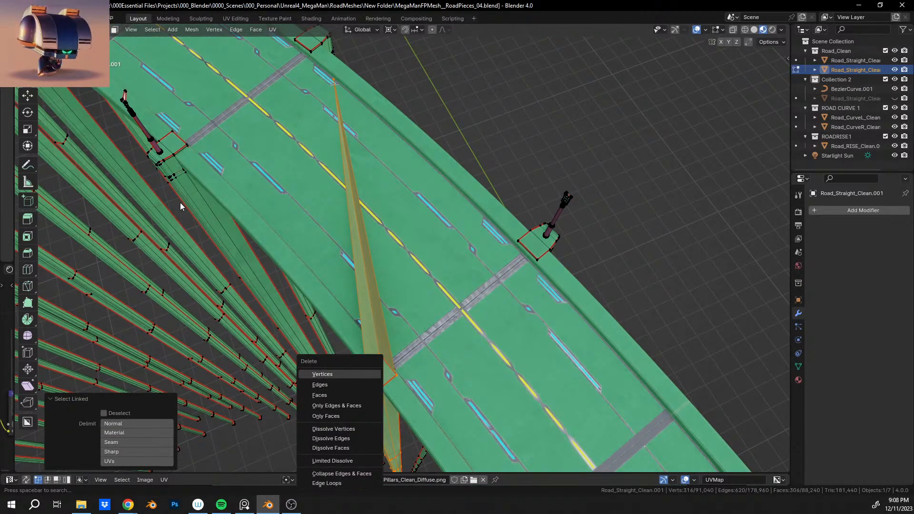
{"action": "key", "text": "Return"}
Step: Select all linked geometry of the intact neighbouring pillar on the inner side of the road
{"action": "key", "text": "l"}
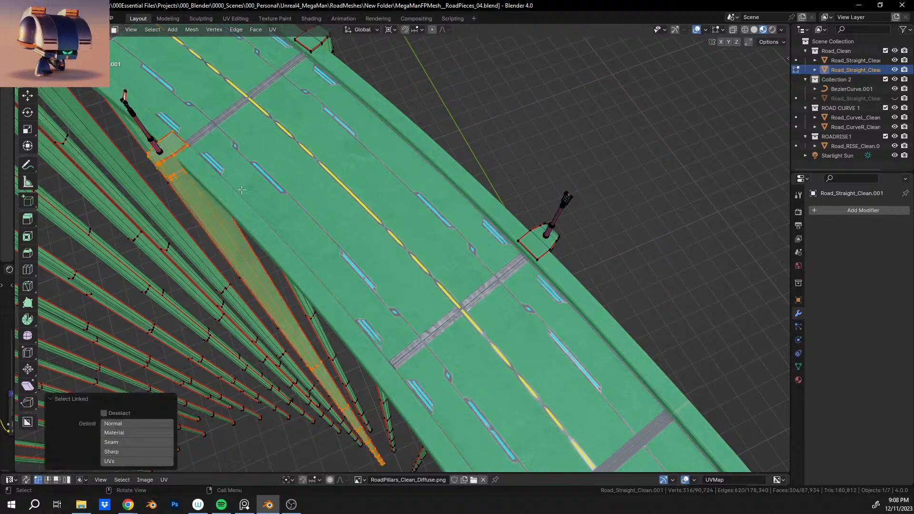
{"action": "middle_click_drag", "start_coordinate": [242, 190], "coordinate": [313, 190]}
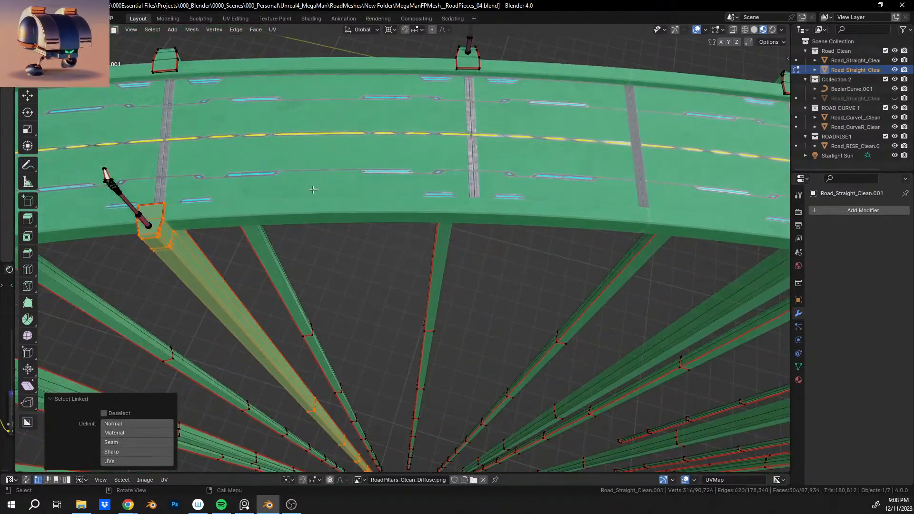
{"action": "key", "text": "g"}
{"action": "left_click", "coordinate": [523, 198]}
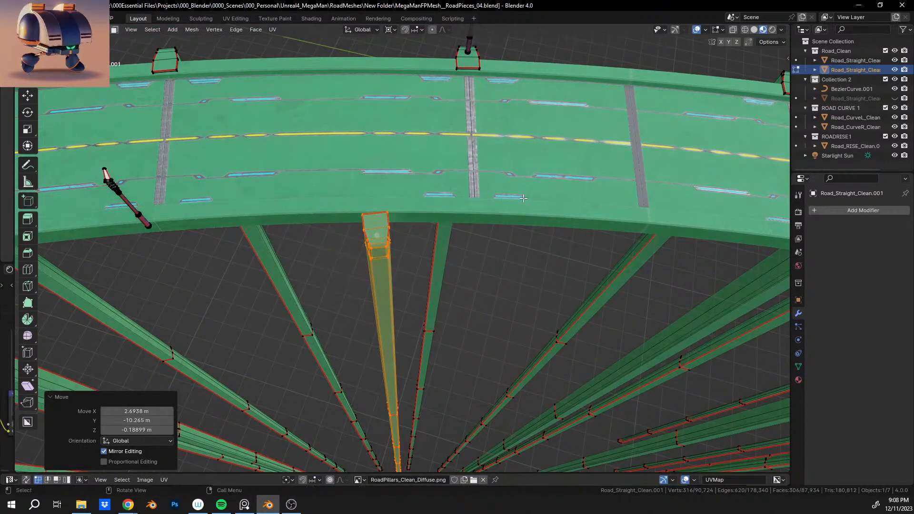
{"action": "key", "text": "ctrl+z"}
Step: Duplicate the selected pillar to the next road seam and rotate the copy about 9.17° to square it with the guardrail
{"action": "key", "text": "g"}
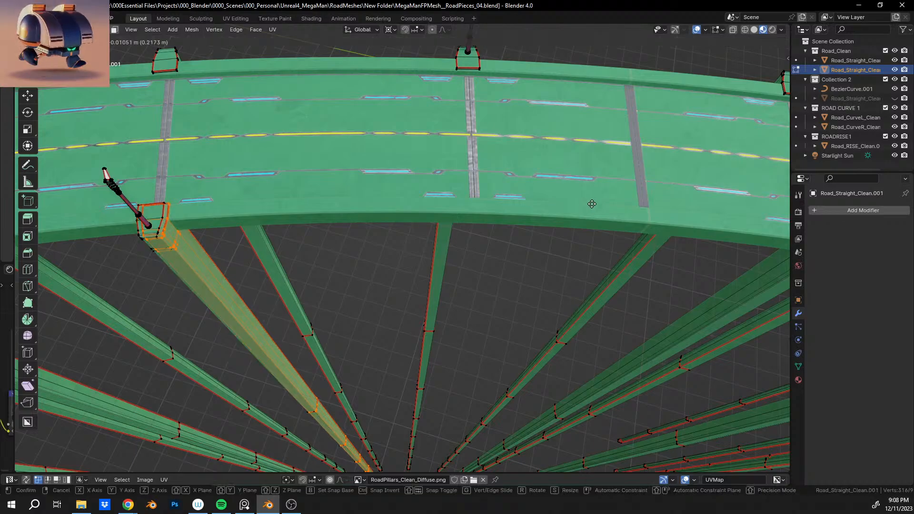
{"action": "left_click", "coordinate": [59, 176]}
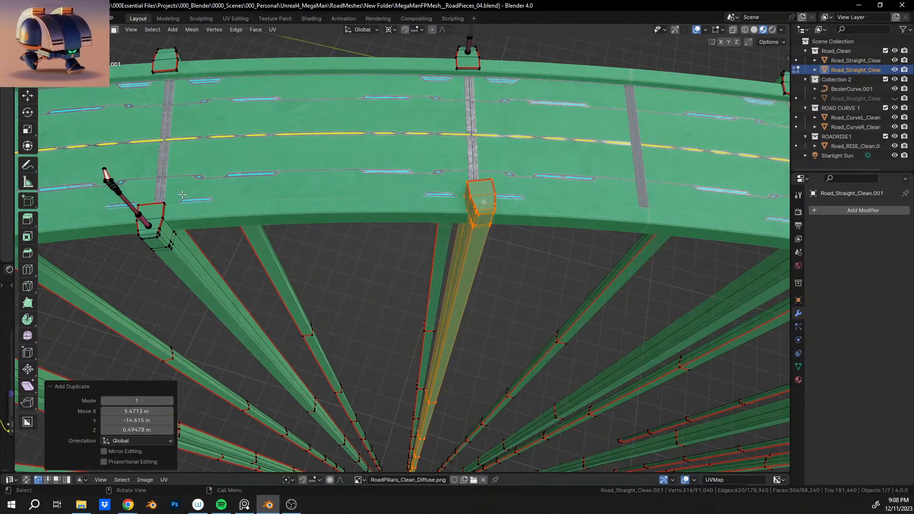
{"action": "middle_click_drag", "start_coordinate": [171, 104], "coordinate": [141, 109]}
{"action": "scroll", "coordinate": [409, 158], "scroll_direction": "up", "scroll_amount": 8}
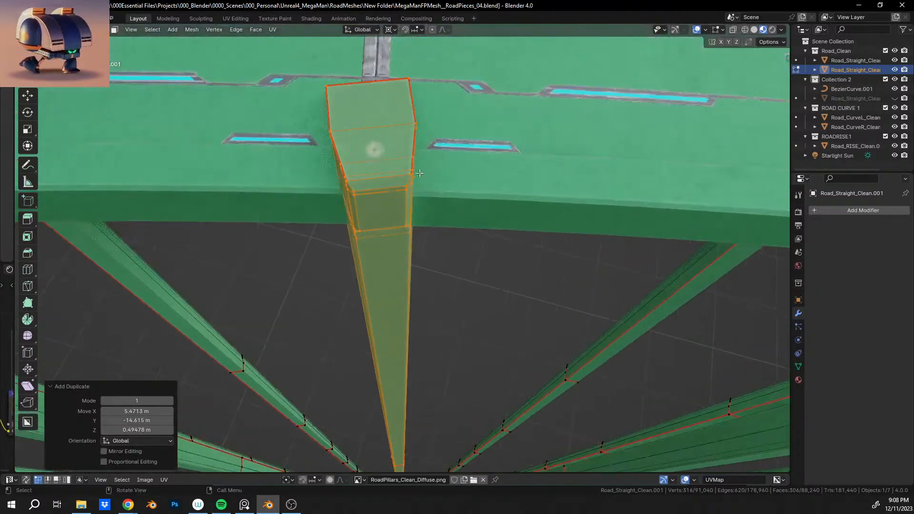
{"action": "middle_click_drag", "start_coordinate": [408, 157], "coordinate": [430, 295], "text": "shift"}
{"action": "scroll", "coordinate": [436, 241], "scroll_direction": "up", "scroll_amount": 5}
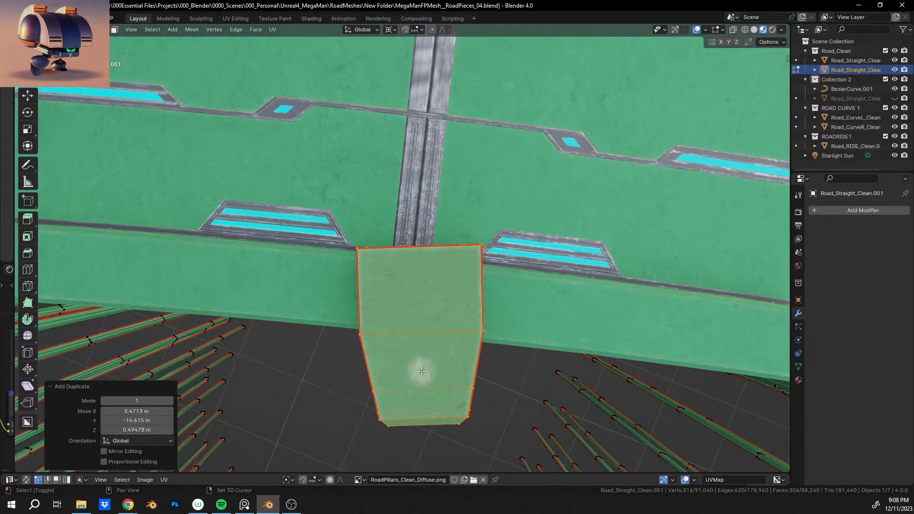
{"action": "middle_click_drag", "start_coordinate": [476, 349], "coordinate": [460, 274], "text": "shift"}
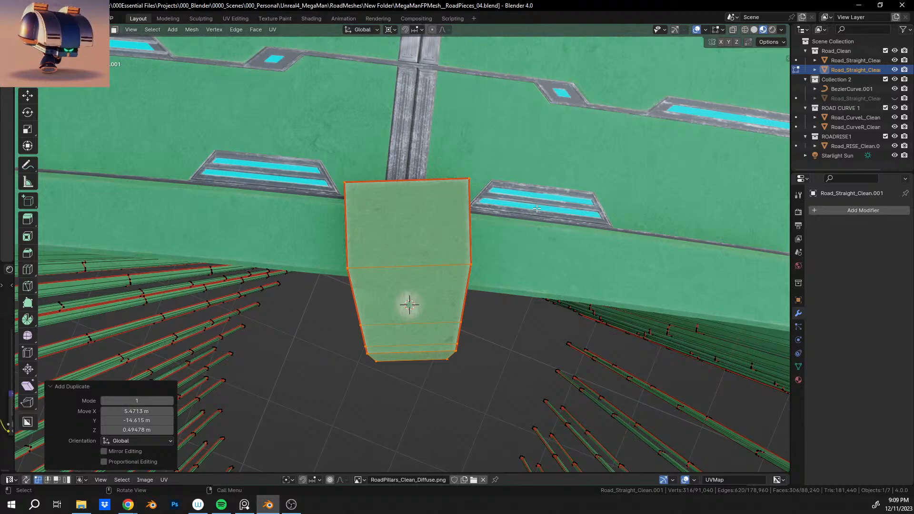
{"action": "middle_click_drag", "start_coordinate": [434, 327], "coordinate": [433, 305]}
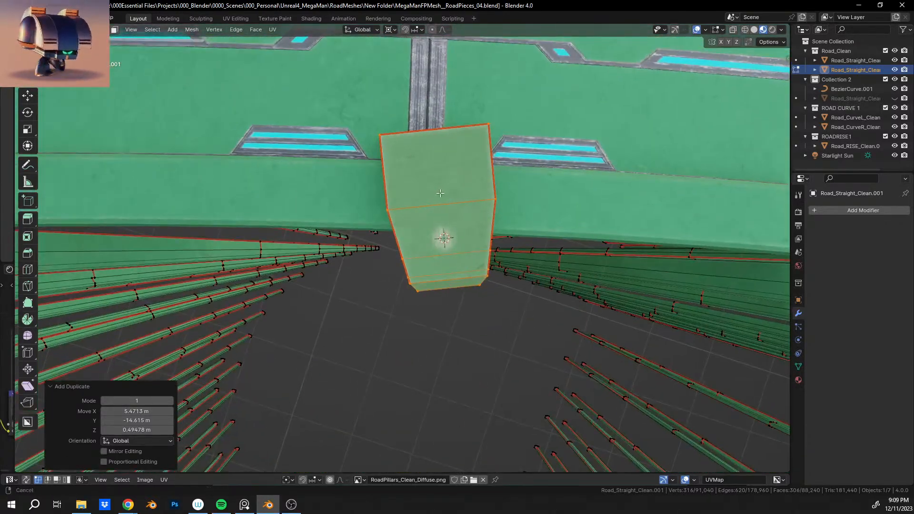
{"action": "middle_click_drag", "start_coordinate": [439, 188], "coordinate": [416, 209], "text": "shift"}
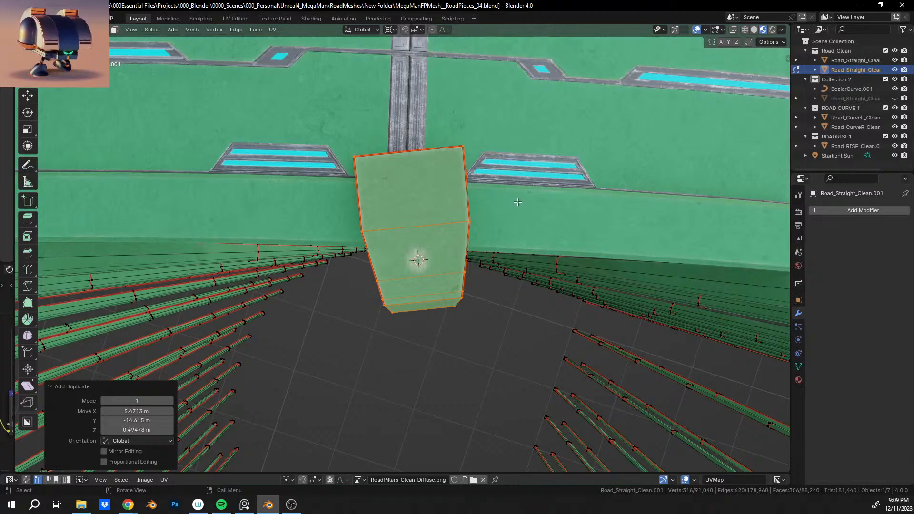
{"action": "key", "text": "r"}
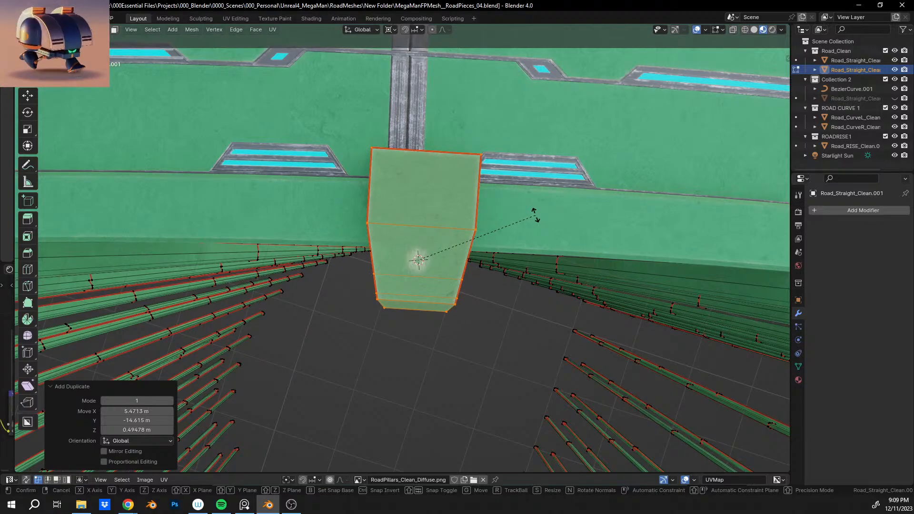
{"action": "left_click", "coordinate": [533, 217]}
Step: Lower the duplicated pillar by about 1.09 m and a further 0.07 m so its cap sits just above the guardrail
{"action": "middle_click_drag", "start_coordinate": [533, 216], "coordinate": [518, 139]}
{"action": "key", "text": "g"}
{"action": "key", "text": "z"}
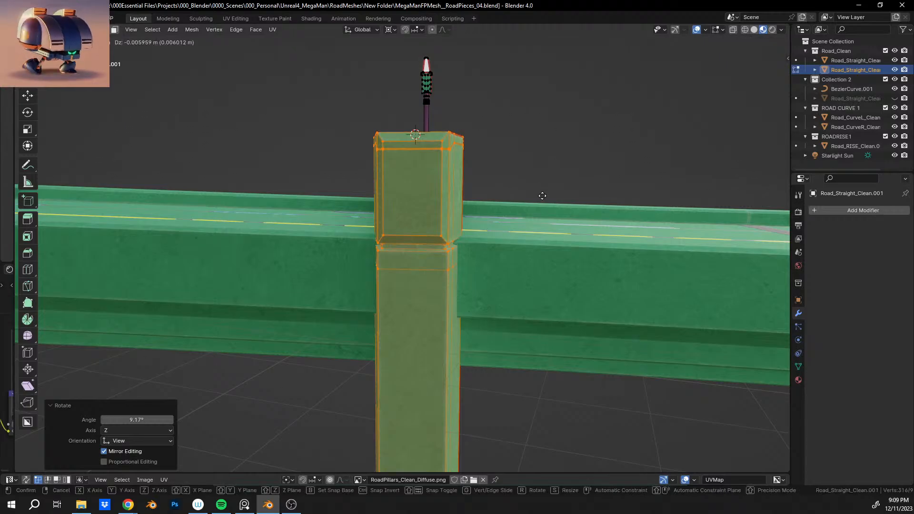
{"action": "left_click", "coordinate": [525, 264]}
{"action": "middle_click_drag", "start_coordinate": [526, 264], "coordinate": [350, 233]}
{"action": "scroll", "coordinate": [343, 228], "scroll_direction": "up", "scroll_amount": 4}
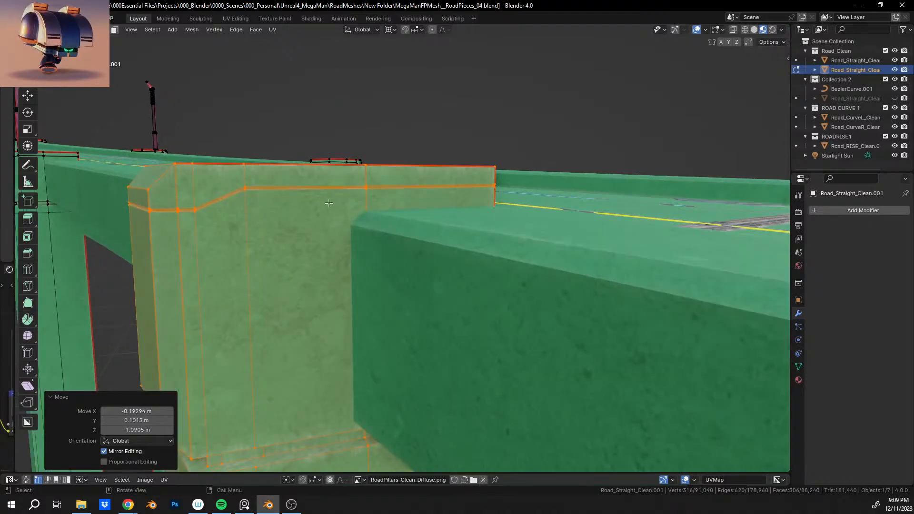
{"action": "middle_click_drag", "start_coordinate": [329, 203], "coordinate": [302, 204]}
{"action": "key", "text": "g"}
{"action": "key", "text": "z"}
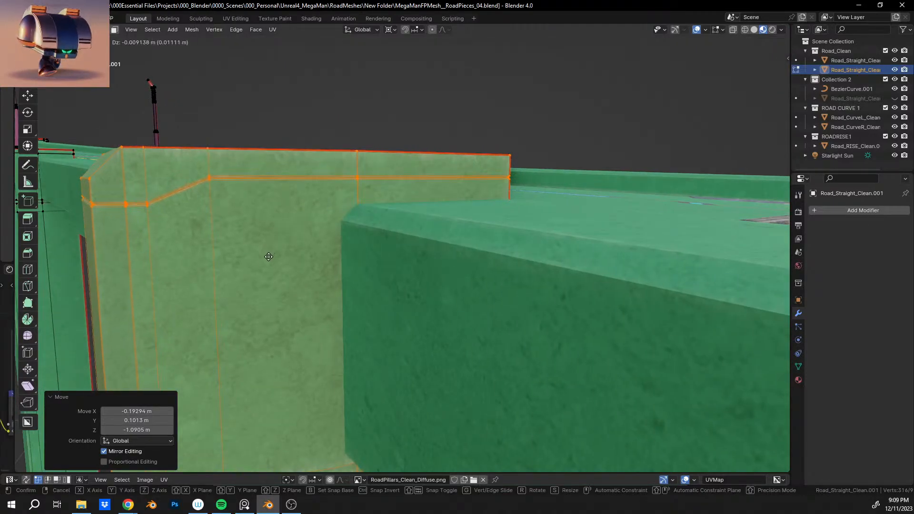
{"action": "left_click", "coordinate": [203, 385]}
Step: Rotate the duplicated pillar about 0.625° around the Z axis to align its inner edge with the road border
{"action": "middle_click_drag", "start_coordinate": [399, 311], "coordinate": [518, 290]}
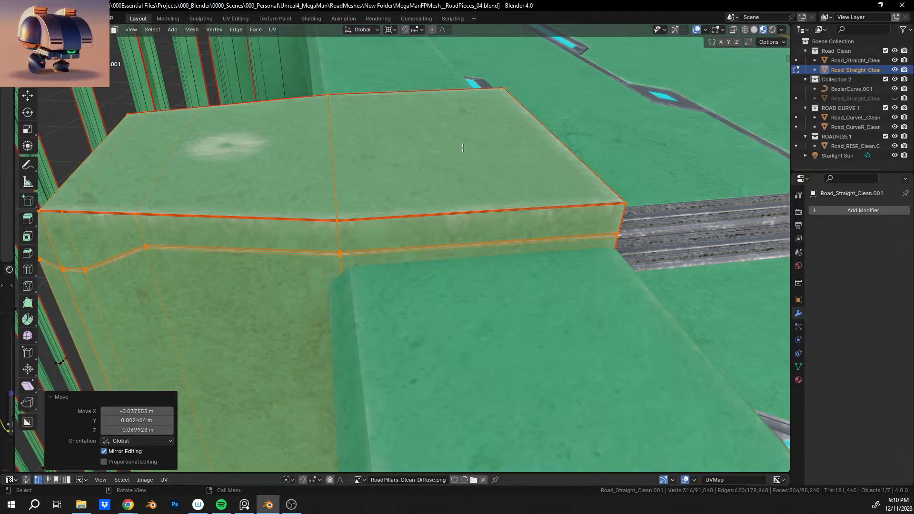
{"action": "mouse_move", "coordinate": [463, 147]}
{"action": "middle_mouse_down"}
{"action": "mouse_move", "coordinate": [454, 156]}
{"action": "mouse_move", "coordinate": [460, 138]}
{"action": "middle_mouse_up"}
{"action": "middle_click_drag", "start_coordinate": [386, 178], "coordinate": [438, 259]}
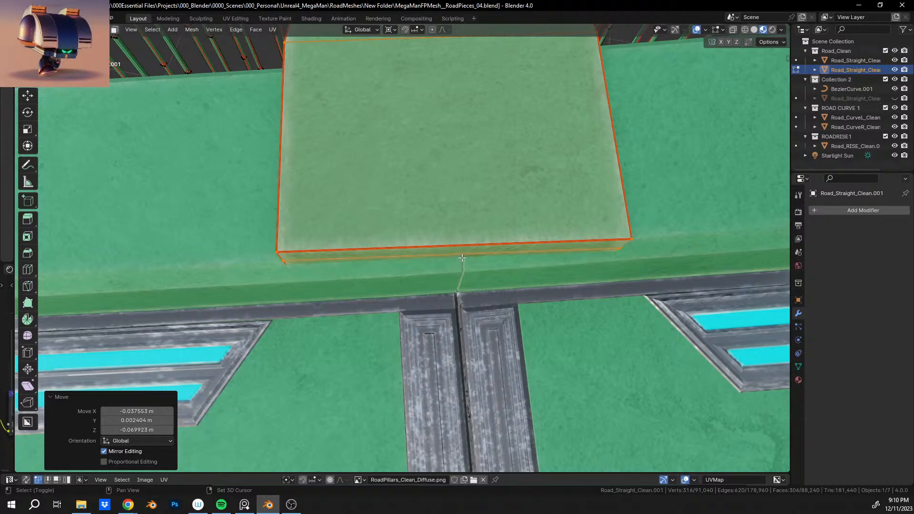
{"action": "middle_click_drag", "start_coordinate": [446, 216], "coordinate": [438, 228]}
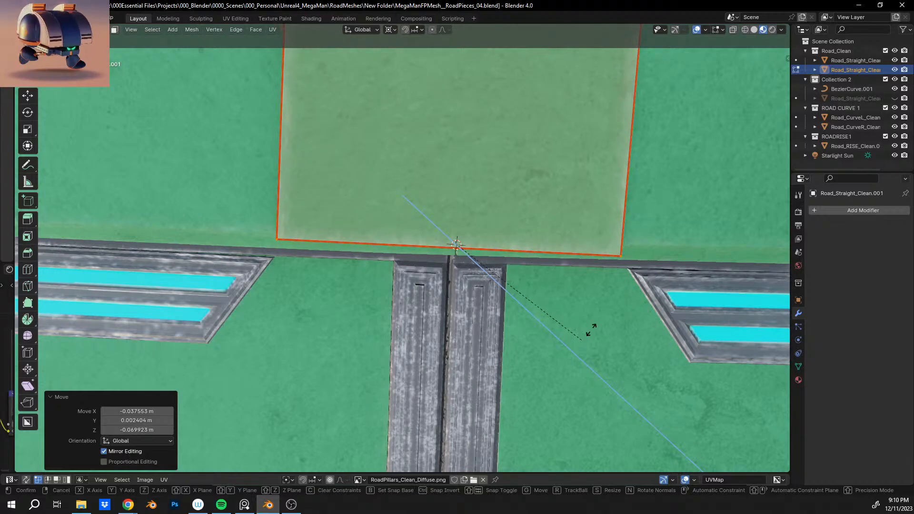
{"action": "left_click", "coordinate": [605, 310]}
Step: Nudge the pillar horizontally about -0.06 m in X and 0.02 m in Y to centre it on the road seam
{"action": "middle_click_drag", "start_coordinate": [604, 315], "coordinate": [587, 240]}
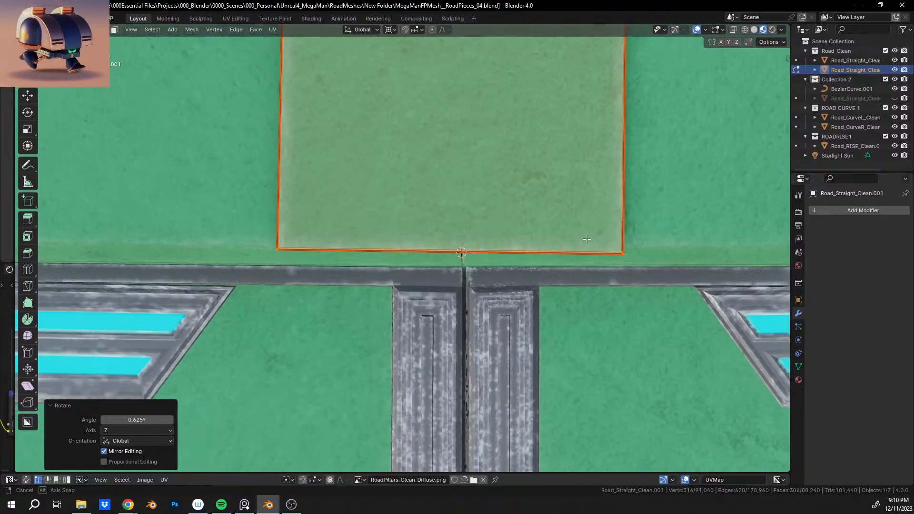
{"action": "scroll", "coordinate": [585, 228], "scroll_direction": "down", "scroll_amount": 8}
{"action": "middle_click_drag", "start_coordinate": [482, 250], "coordinate": [411, 370]}
{"action": "scroll", "coordinate": [477, 247], "scroll_direction": "down", "scroll_amount": 3}
{"action": "scroll", "coordinate": [523, 248], "scroll_direction": "up", "scroll_amount": 8}
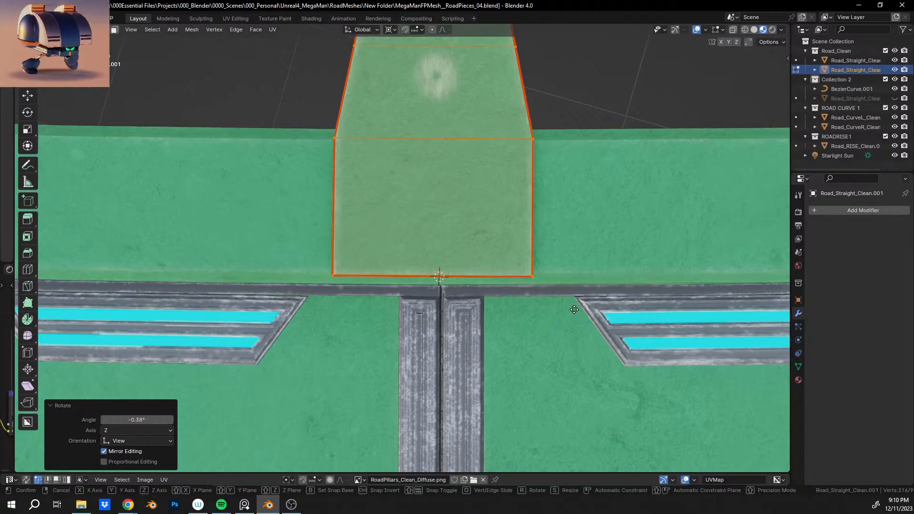
{"action": "left_click", "coordinate": [636, 224]}
Step: Check the pillar's fit against the guardrail and seam from several angles, and return to Object Mode
{"action": "middle_click_drag", "start_coordinate": [636, 223], "coordinate": [629, 264]}
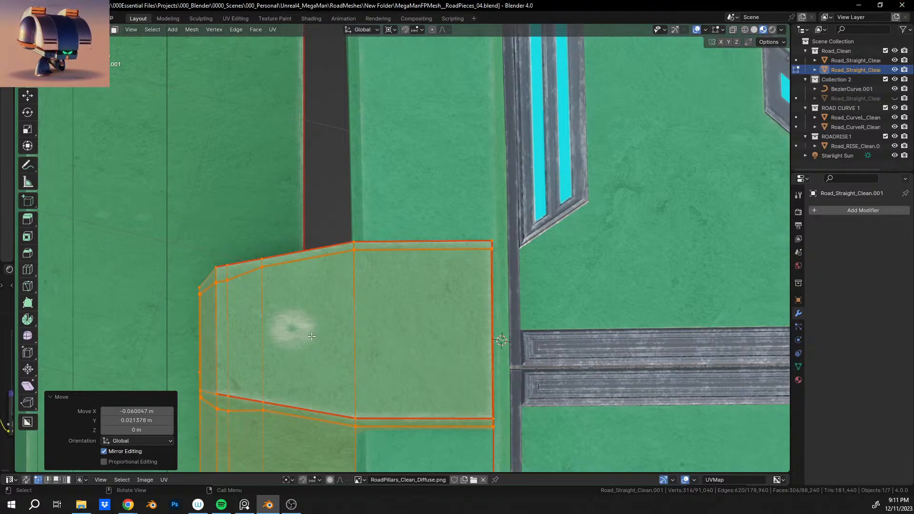
{"action": "scroll", "coordinate": [403, 353], "scroll_direction": "up", "scroll_amount": 10}
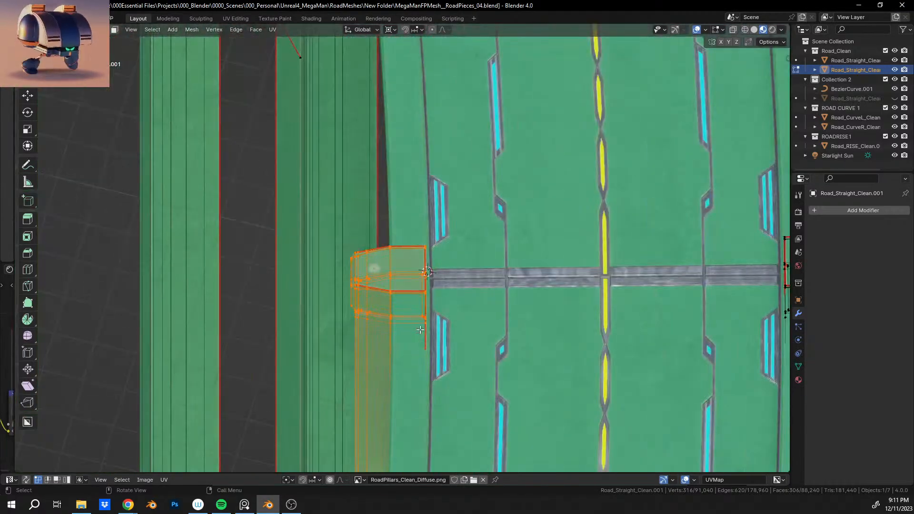
{"action": "scroll", "coordinate": [420, 329], "scroll_direction": "up", "scroll_amount": 4}
{"action": "middle_click_drag", "start_coordinate": [419, 330], "coordinate": [424, 288]}
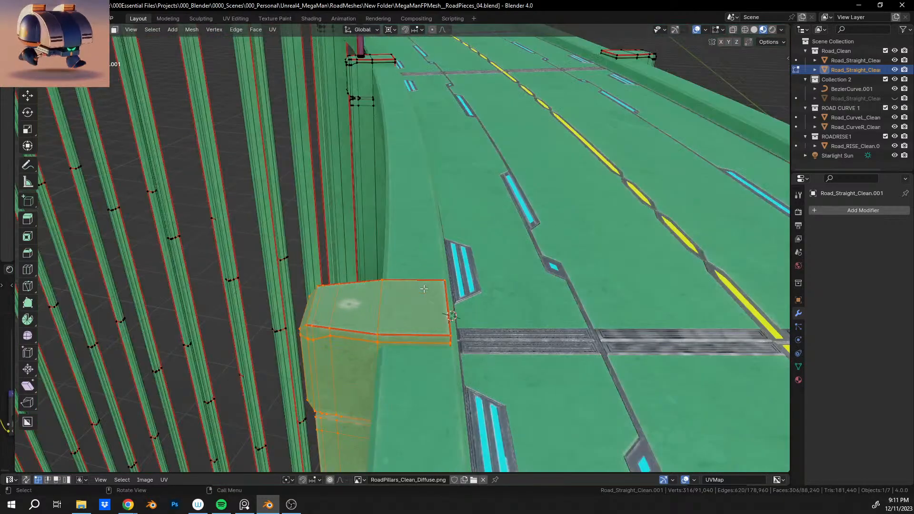
{"action": "middle_click_drag", "start_coordinate": [476, 317], "coordinate": [432, 337]}
{"action": "key", "text": "Tab"}
Step: Examine the curved road and its pillars from above, from a distance and from road level in rendered shading
{"action": "scroll", "coordinate": [432, 337], "scroll_direction": "up", "scroll_amount": 8}
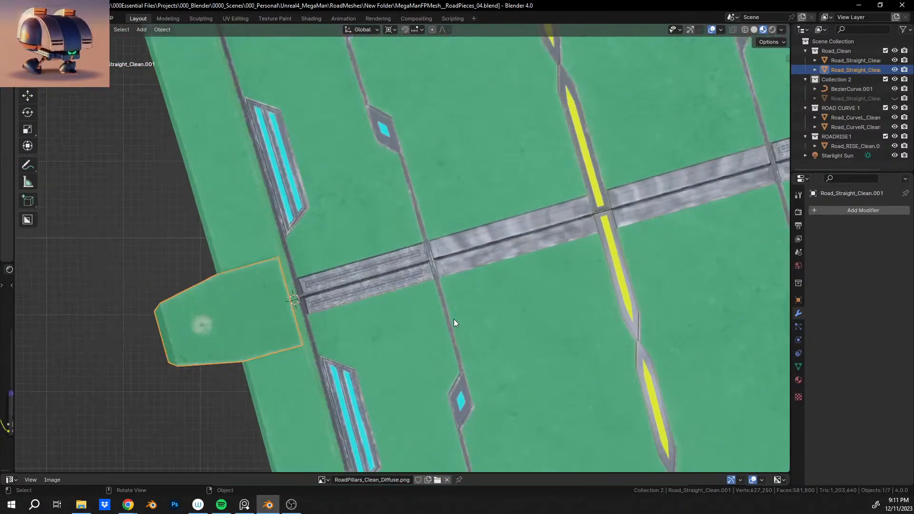
{"action": "middle_click_drag", "start_coordinate": [546, 279], "coordinate": [290, 229]}
{"action": "scroll", "coordinate": [545, 304], "scroll_direction": "down", "scroll_amount": 4}
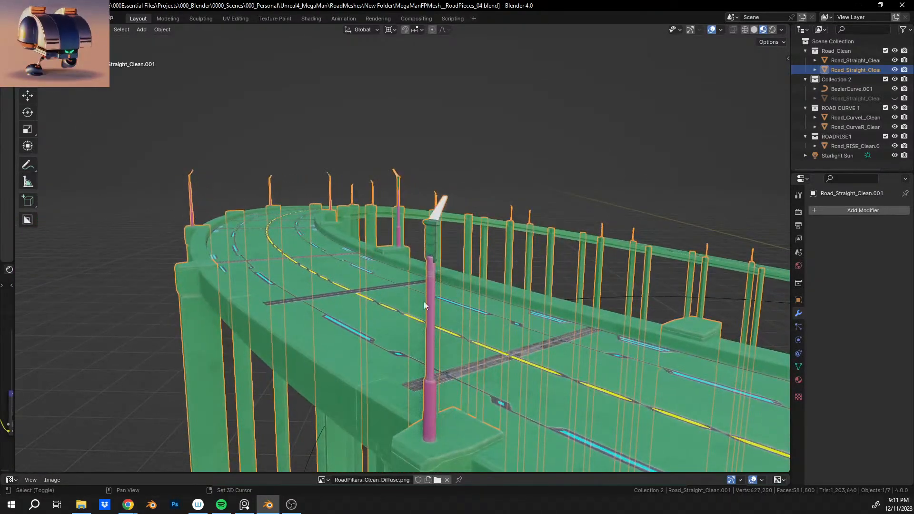
{"action": "middle_click_drag", "start_coordinate": [424, 302], "coordinate": [392, 186], "text": "ctrl"}
{"action": "scroll", "coordinate": [416, 314], "scroll_direction": "up", "scroll_amount": 4}
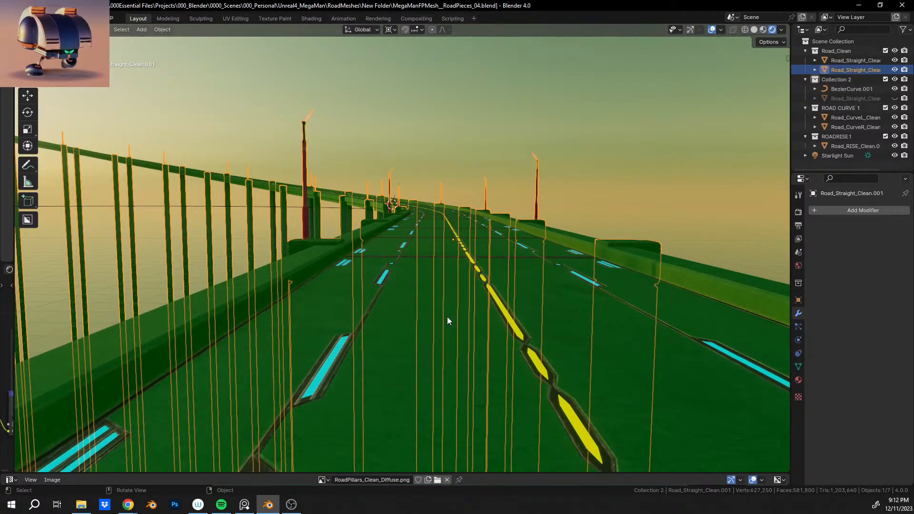
{"action": "middle_click_drag", "start_coordinate": [448, 317], "coordinate": [510, 336]}
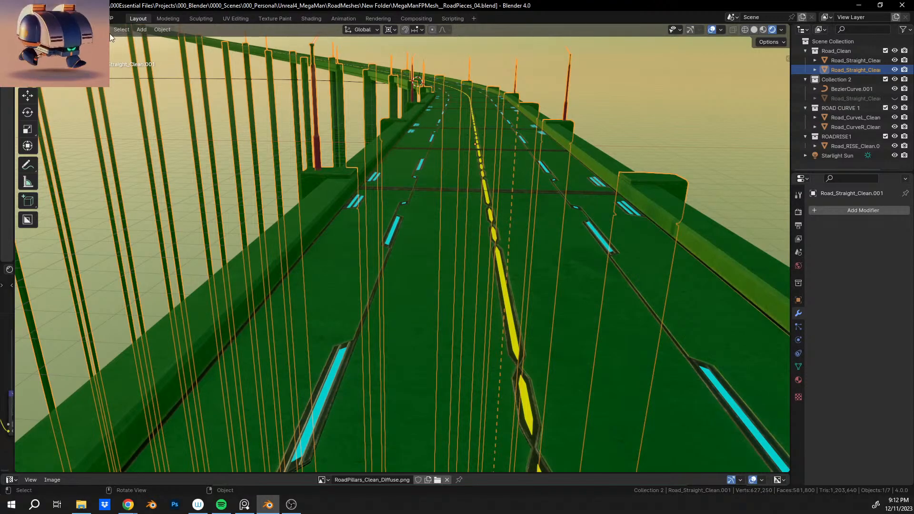
{"action": "left_click", "coordinate": [97, 29]}
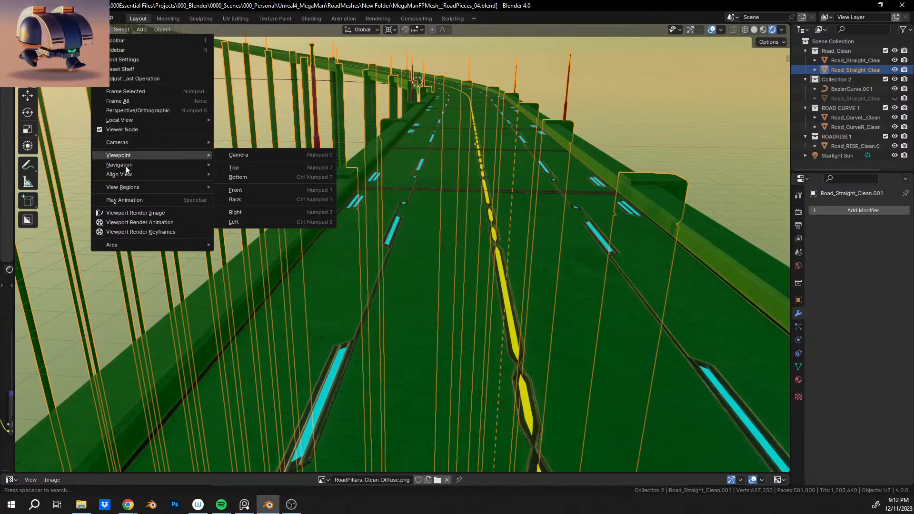
{"action": "mouse_move", "coordinate": [119, 166]}
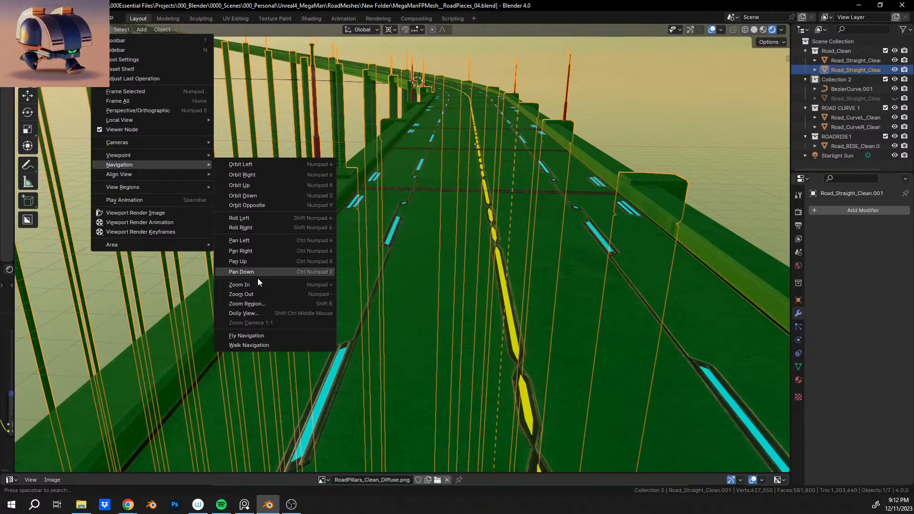
{"action": "left_click", "coordinate": [256, 346]}
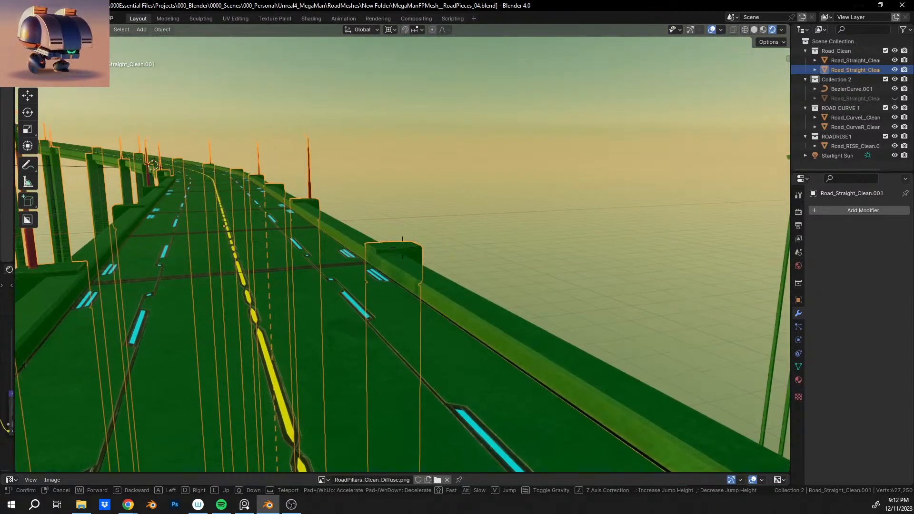
{"action": "key", "text": "q"}
{"action": "key", "text": "Escape"}
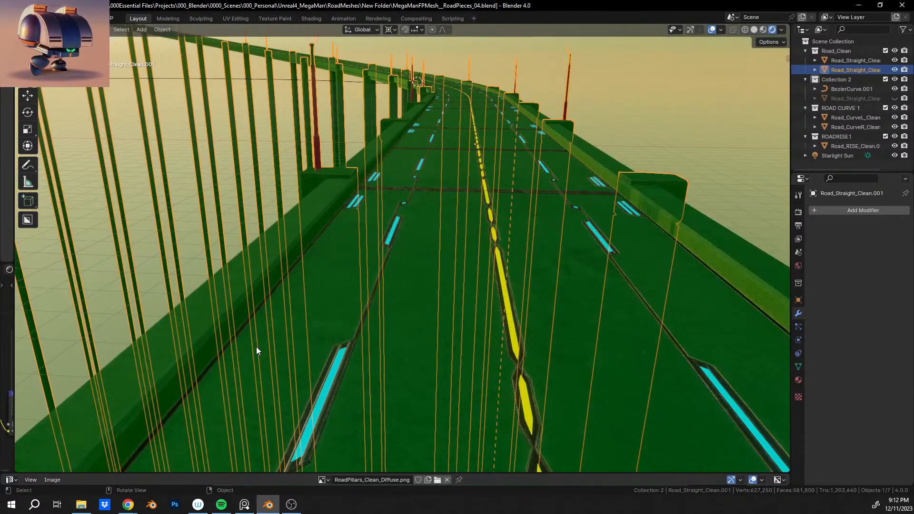
Step: Hide the viewport overlays to view the rendered road without selection outlines or grid
{"action": "left_click", "coordinate": [712, 30]}
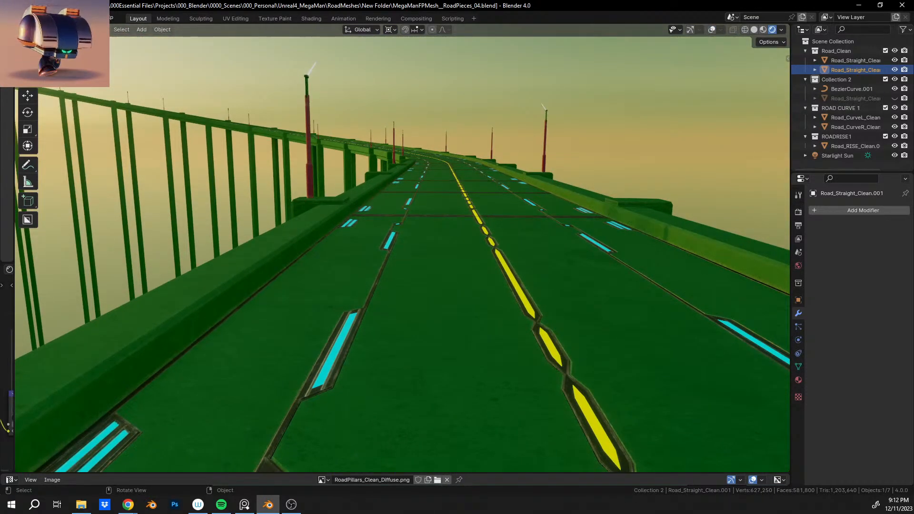
Step: Start Walk Navigation, lower to driving height, and inspect the nearby road surface, guardrails and red lamp posts from side to side
{"action": "left_click", "coordinate": [101, 29]}
{"action": "mouse_move", "coordinate": [129, 164]}
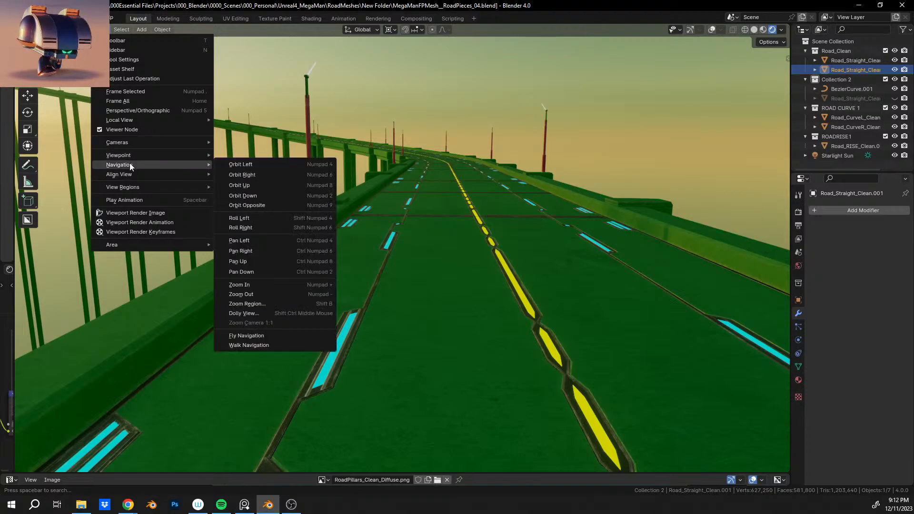
{"action": "left_click", "coordinate": [267, 345]}
{"action": "key", "text": "q"}
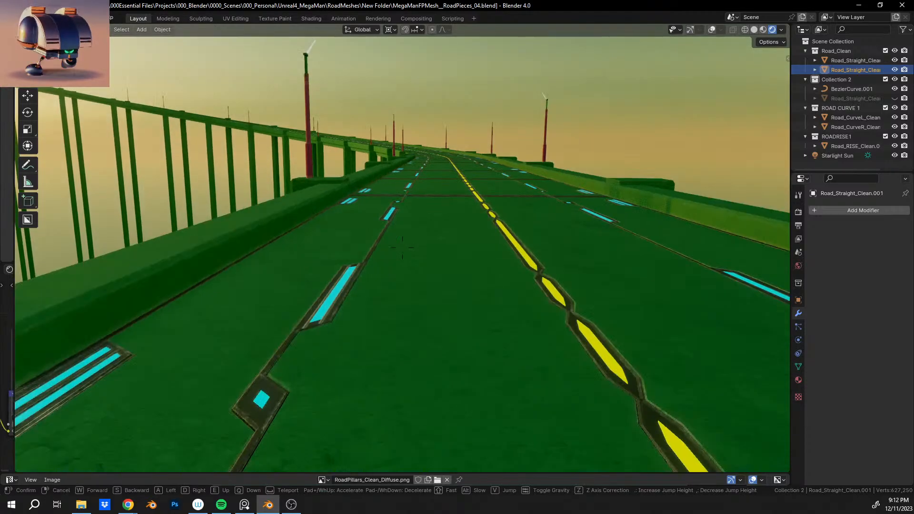
{"action": "key", "text": "w"}
{"action": "key", "text": "d"}
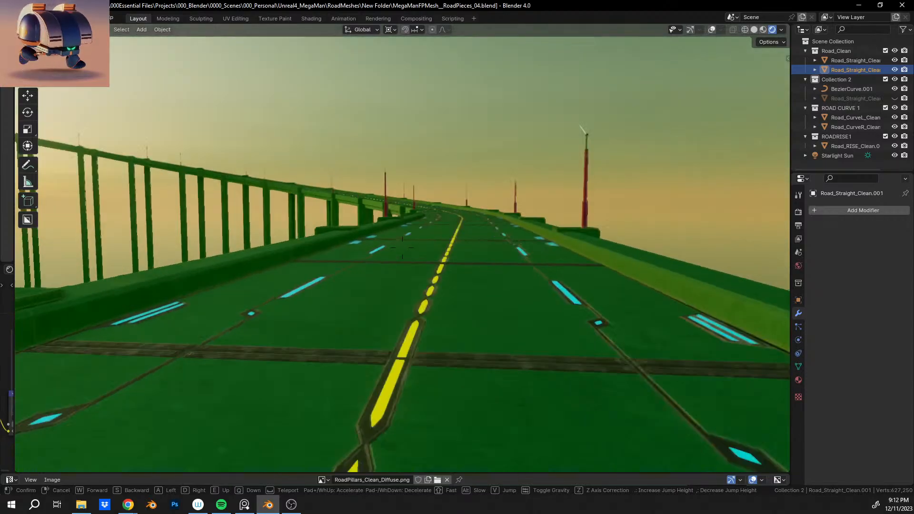
{"action": "key", "text": "a"}
{"action": "key", "text": "w"}
{"action": "key", "text": "a"}
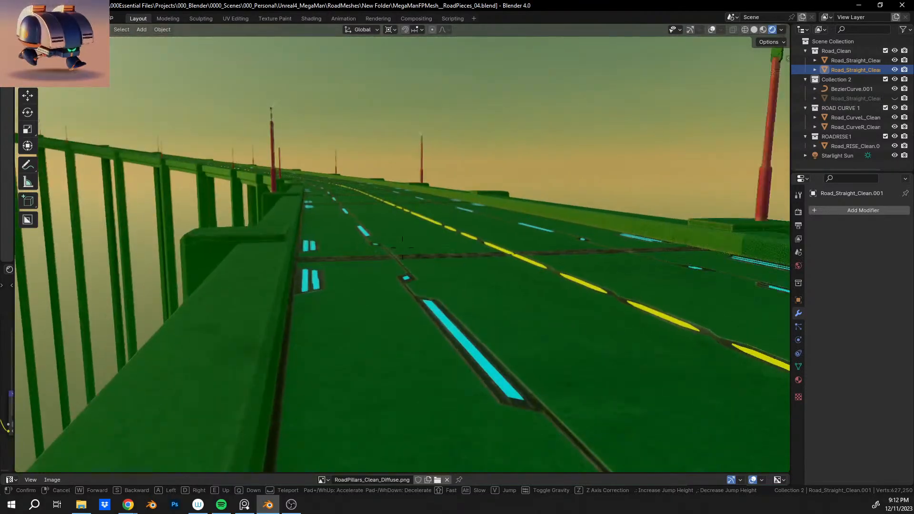
{"action": "key", "text": "w"}
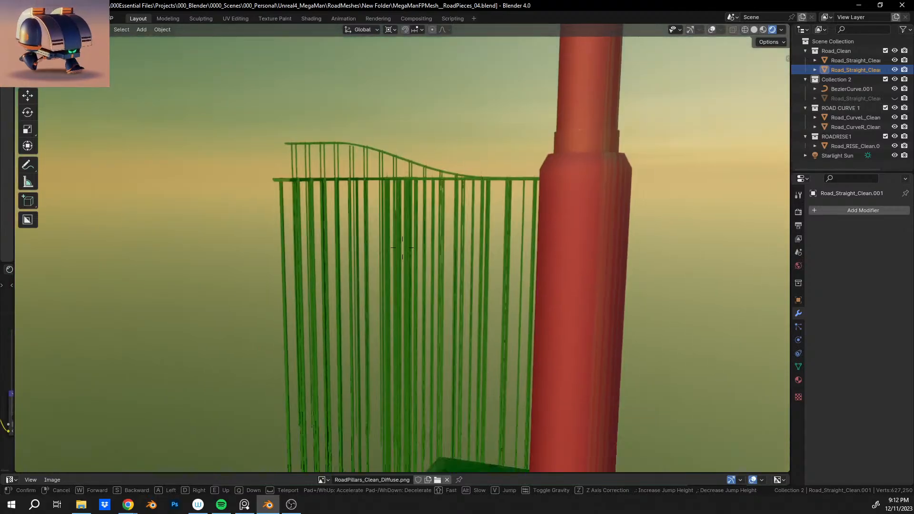
{"action": "key", "text": "w"}
{"action": "key", "text": "w"}
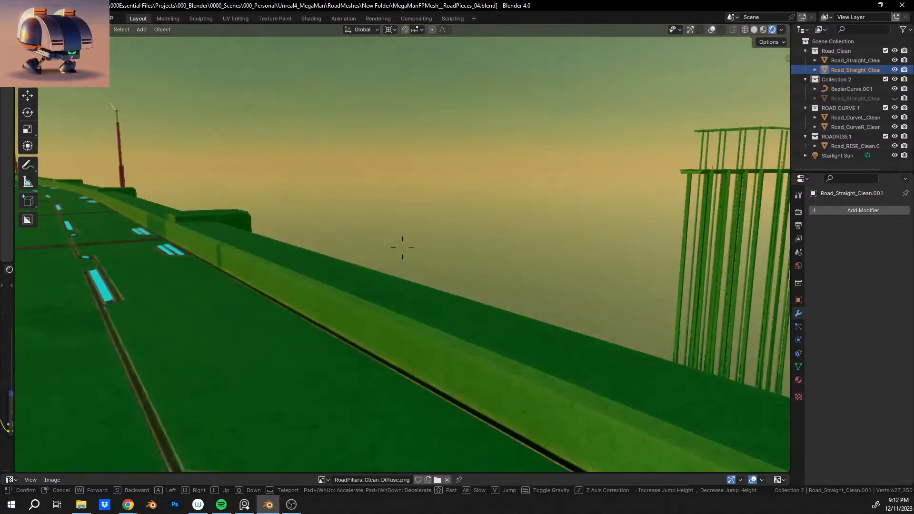
Step: Walk forward along the curved road at driving height, examining the lane markings, seams, guardrails and pillars around the bend
{"action": "key", "text": "w"}
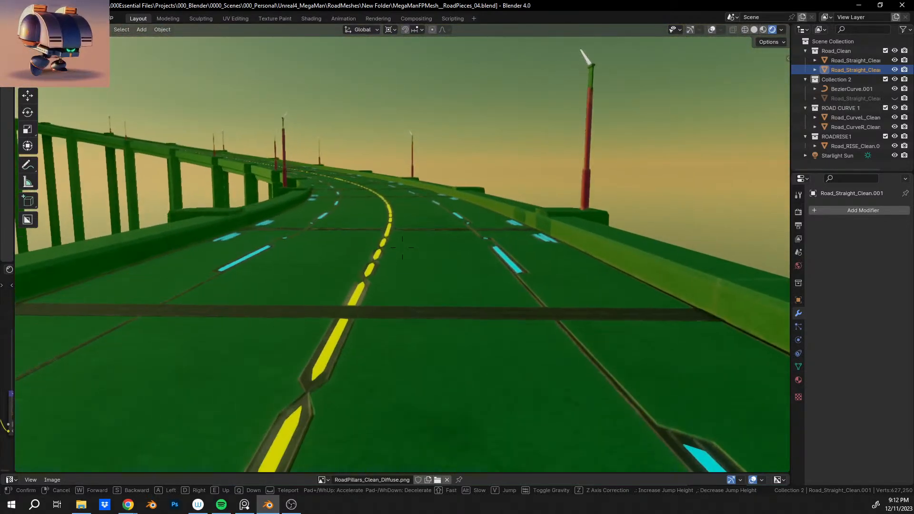
{"action": "key", "text": "w"}
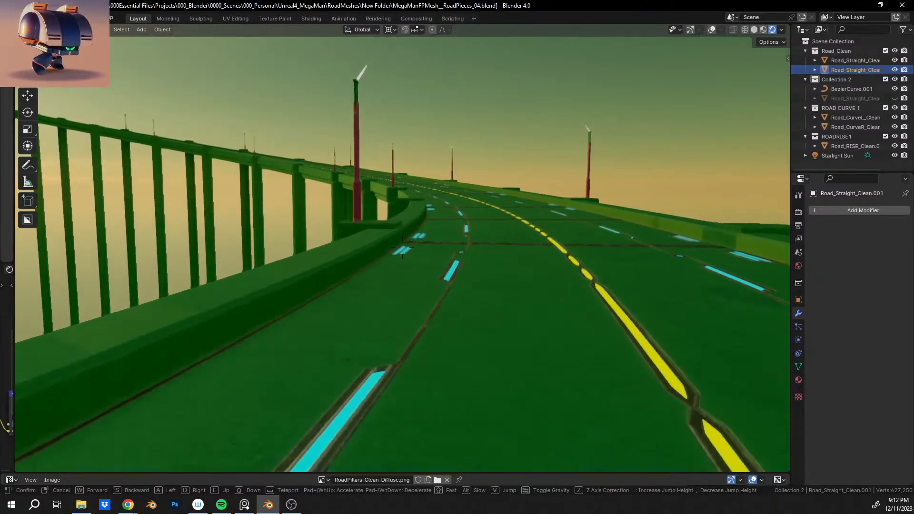
{"action": "key", "text": "w"}
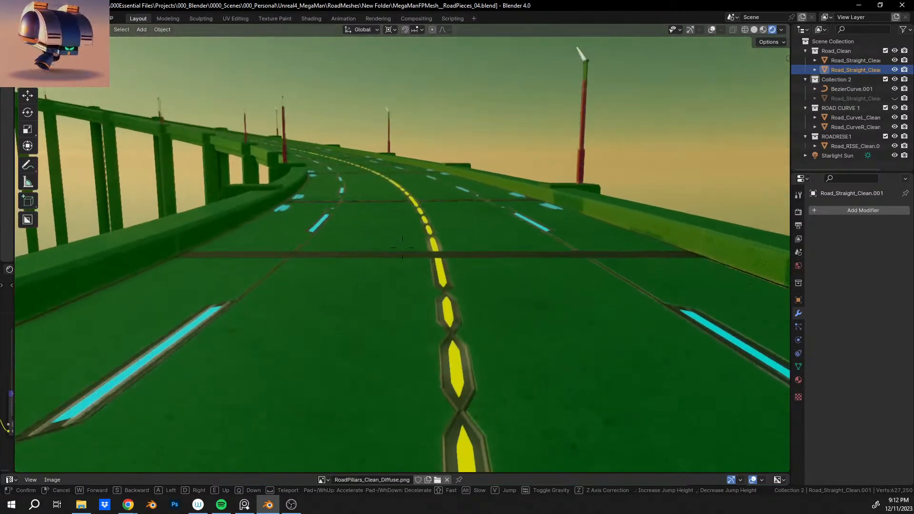
{"action": "key", "text": "w"}
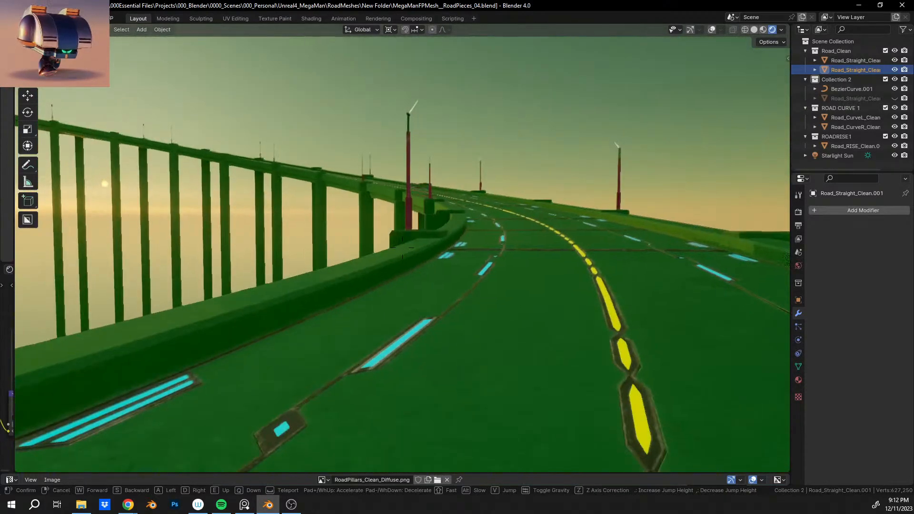
{"action": "key", "text": "w"}
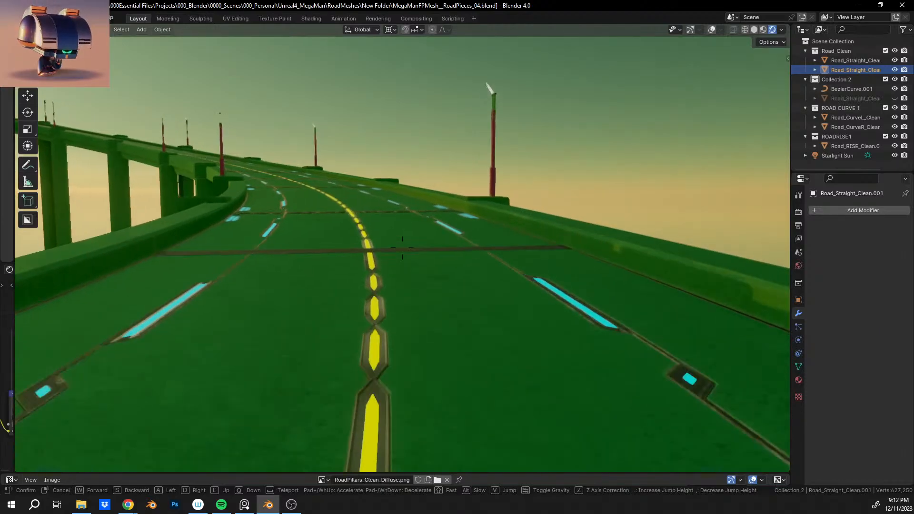
{"action": "key", "text": "w"}
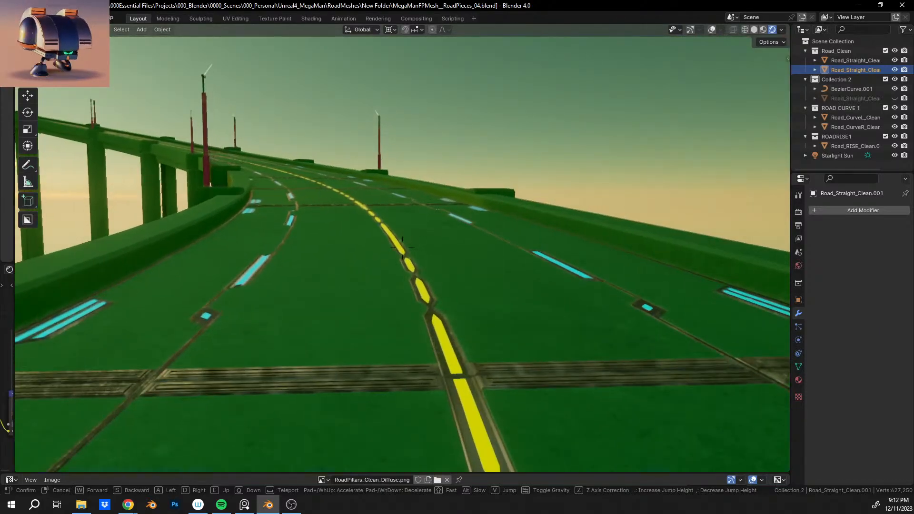
{"action": "key", "text": "w"}
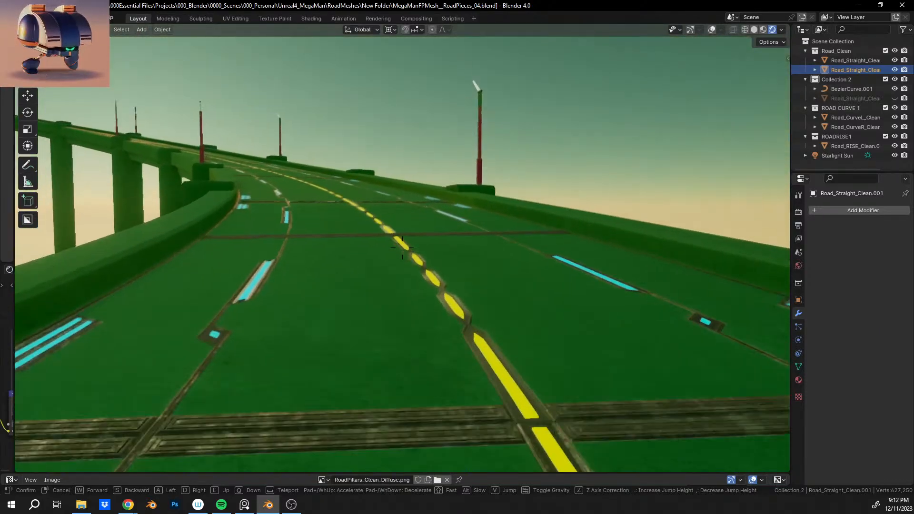
{"action": "key", "text": "w"}
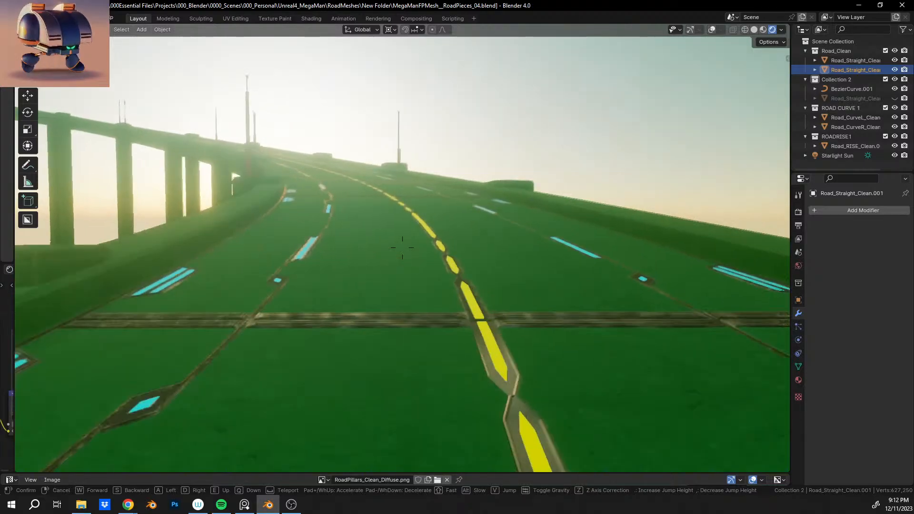
{"action": "key", "text": "w"}
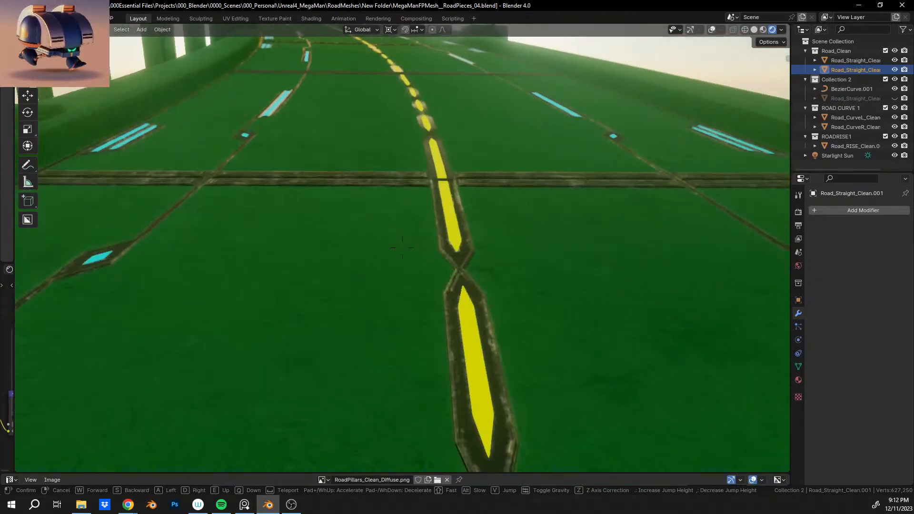
{"action": "key", "text": "w"}
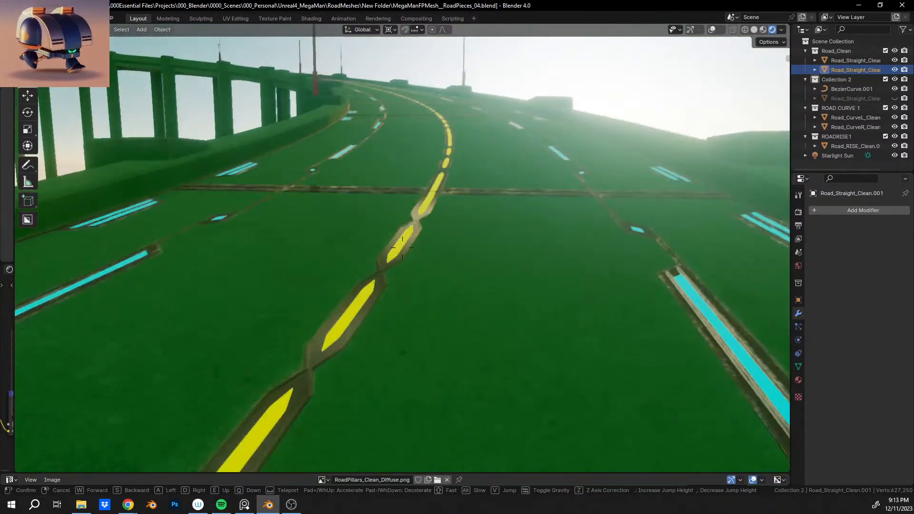
{"action": "key", "text": "w"}
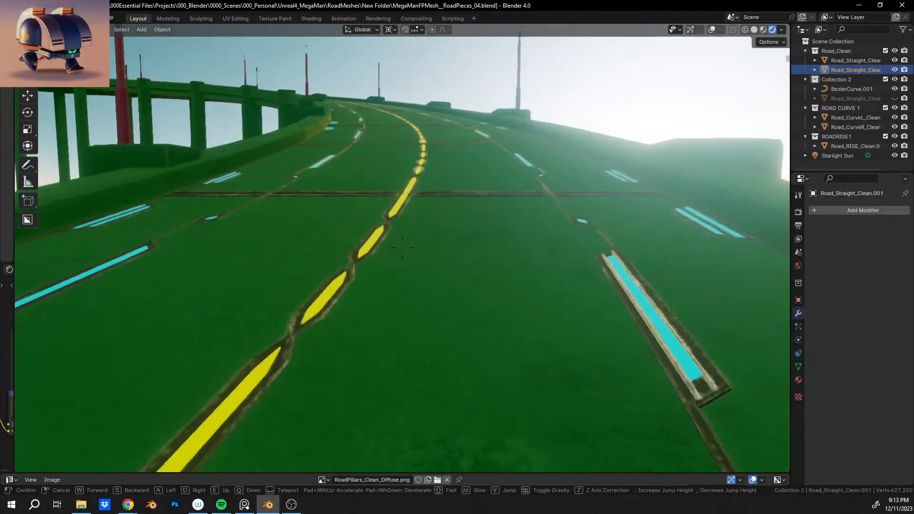
{"action": "key", "text": "w"}
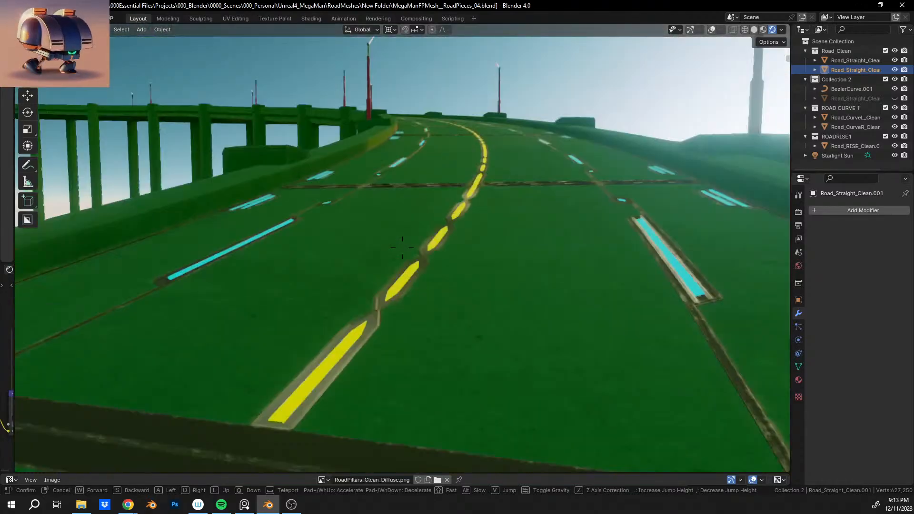
{"action": "key", "text": "w"}
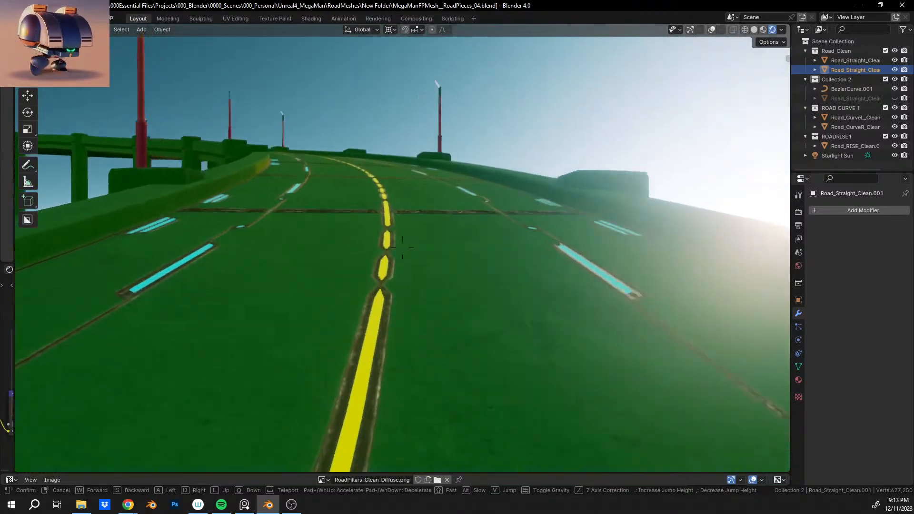
{"action": "key", "text": "w"}
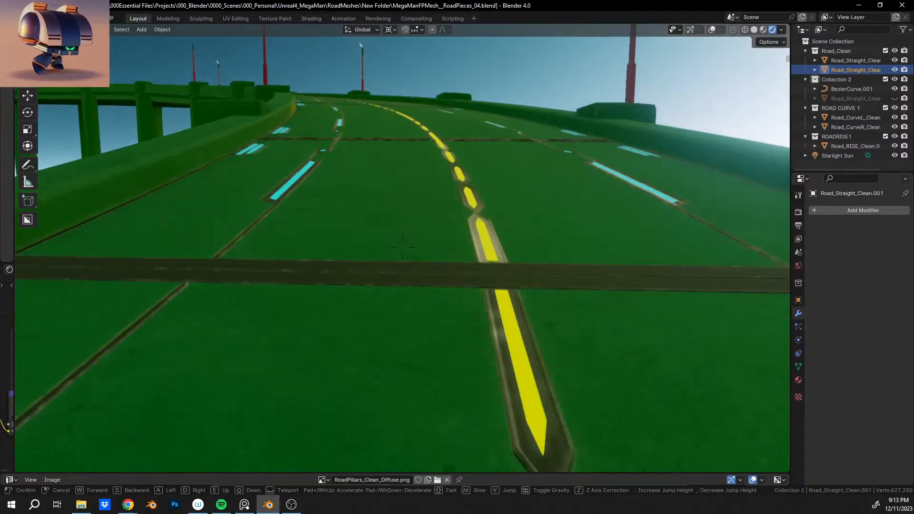
{"action": "key", "text": "w"}
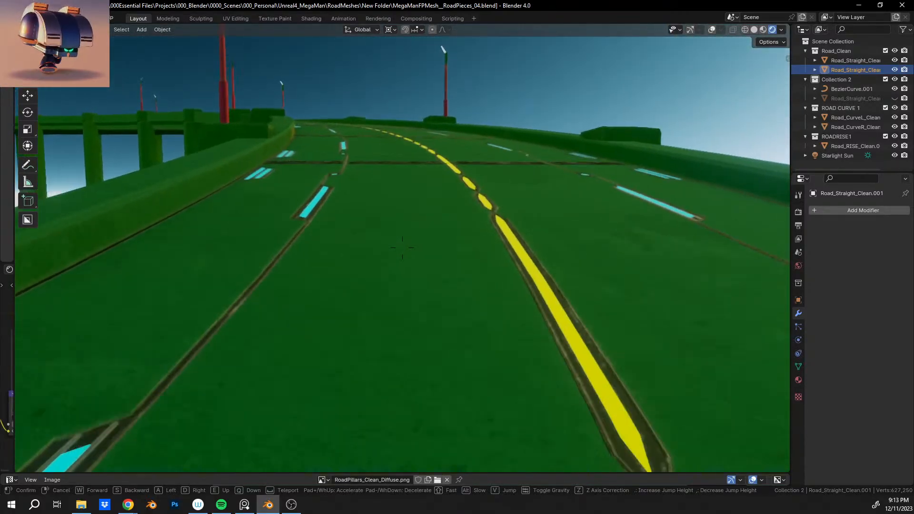
{"action": "key", "text": "w"}
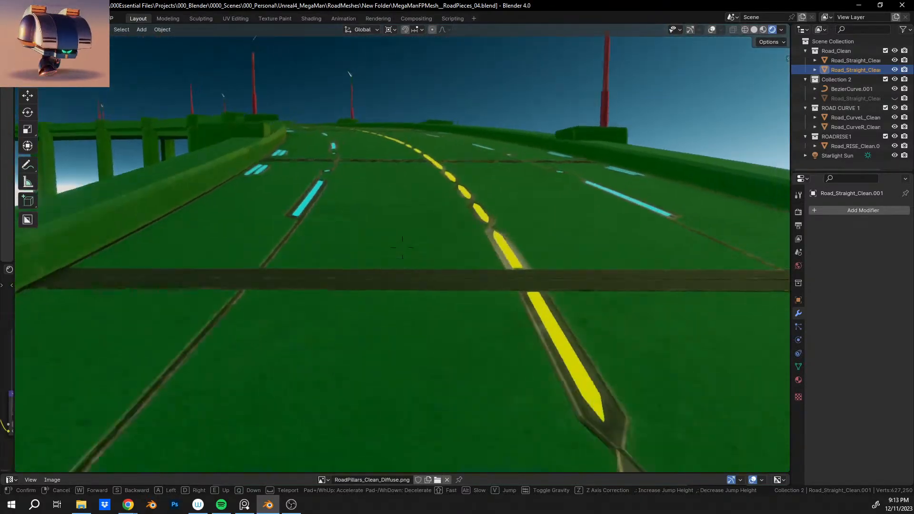
{"action": "key", "text": "w"}
{"action": "key", "text": "w"}
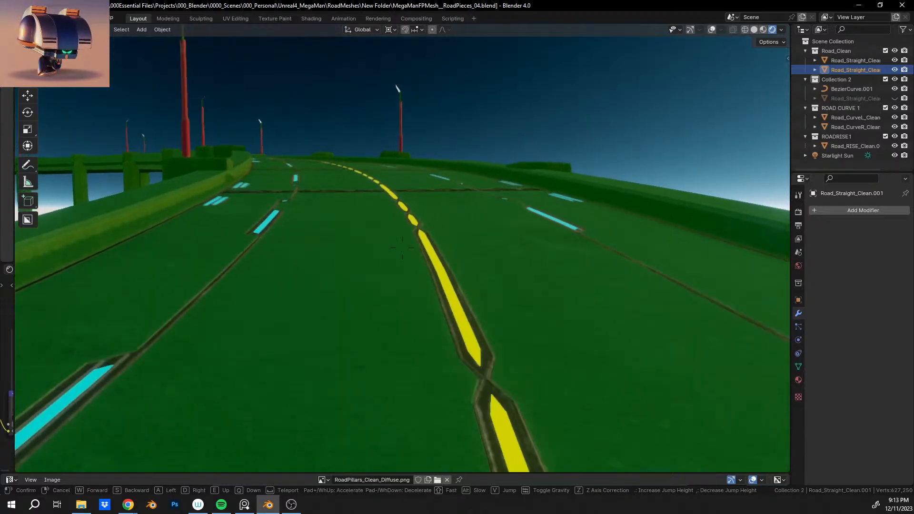
{"action": "key", "text": "w"}
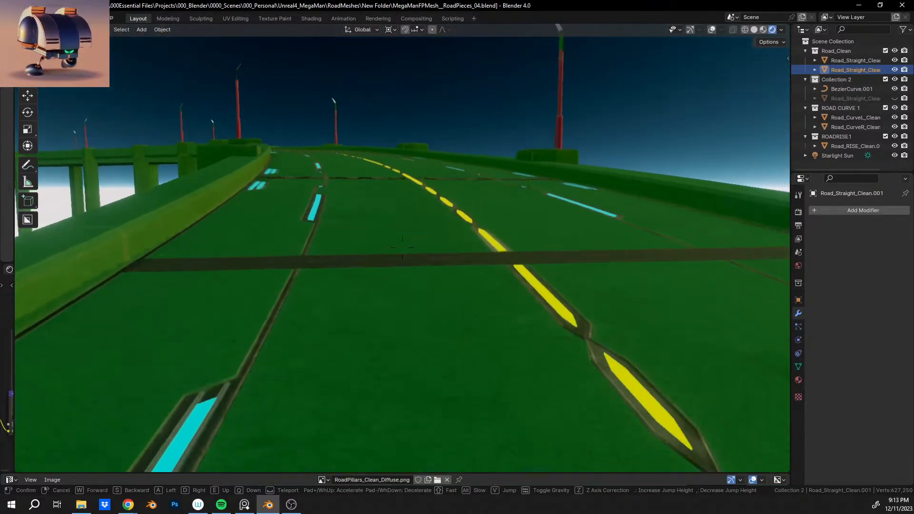
{"action": "key", "text": "w"}
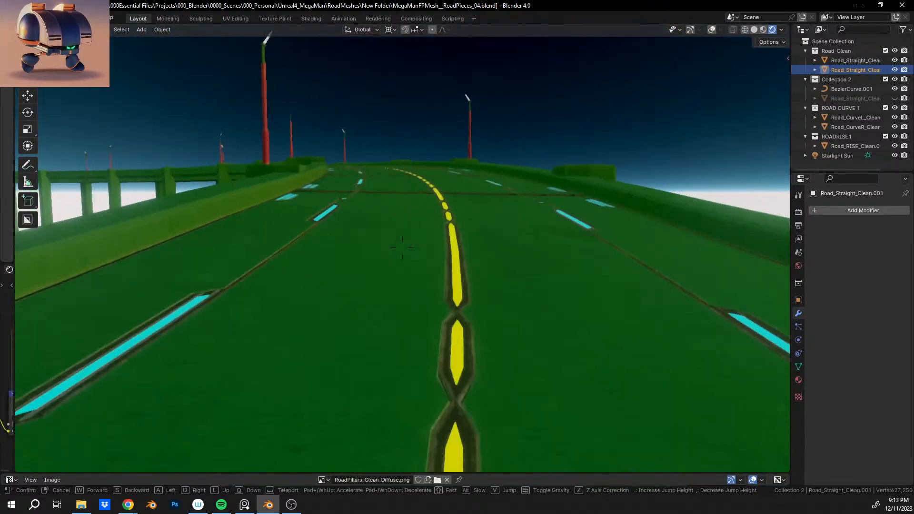
{"action": "key", "text": "w"}
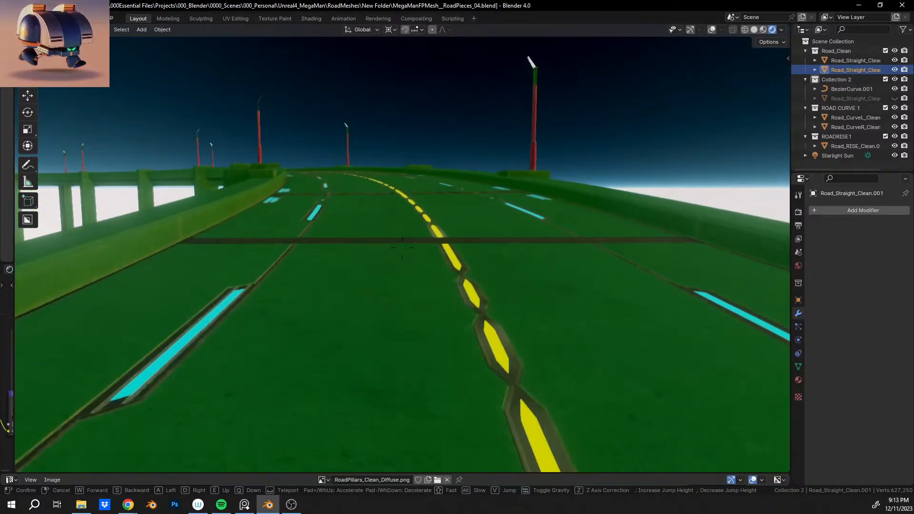
{"action": "key", "text": "w"}
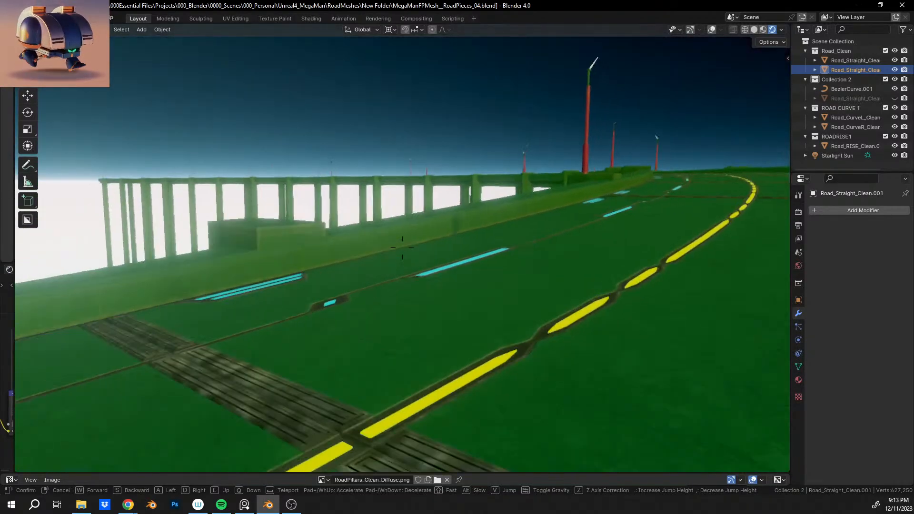
{"action": "key", "text": "w"}
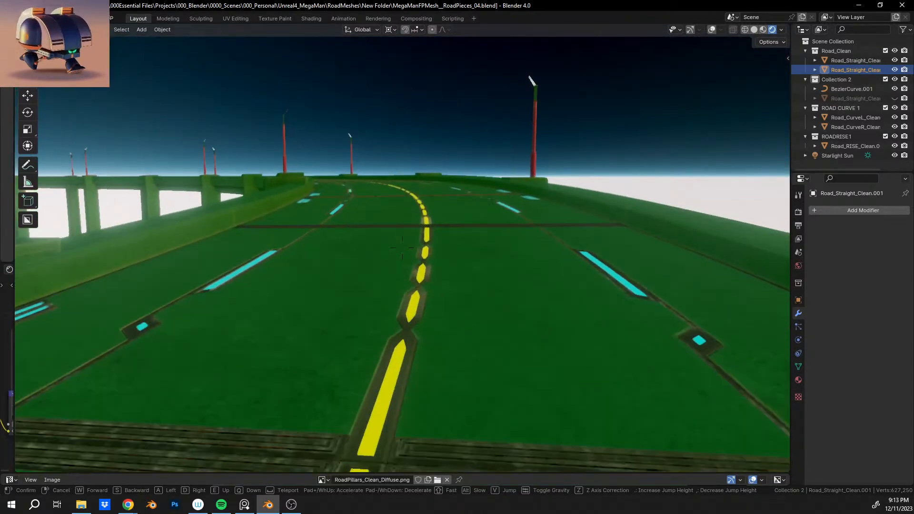
{"action": "key", "text": "w"}
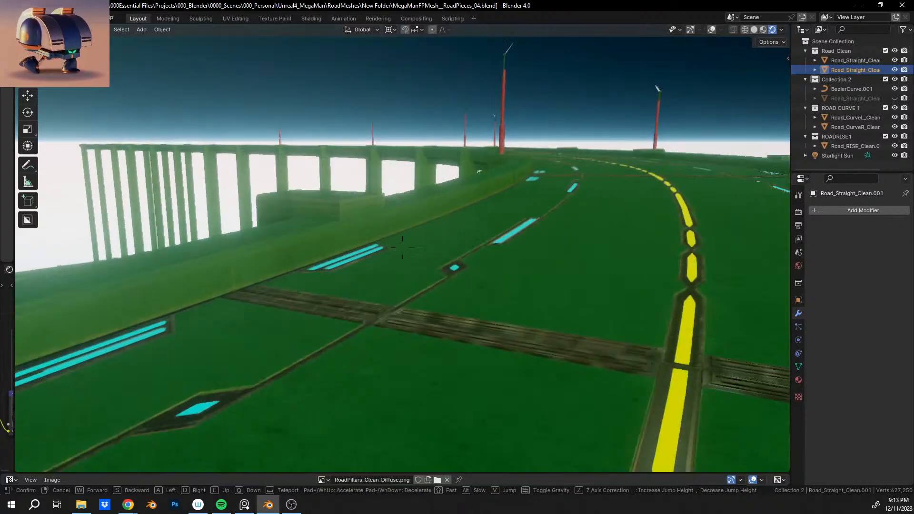
{"action": "key", "text": "w"}
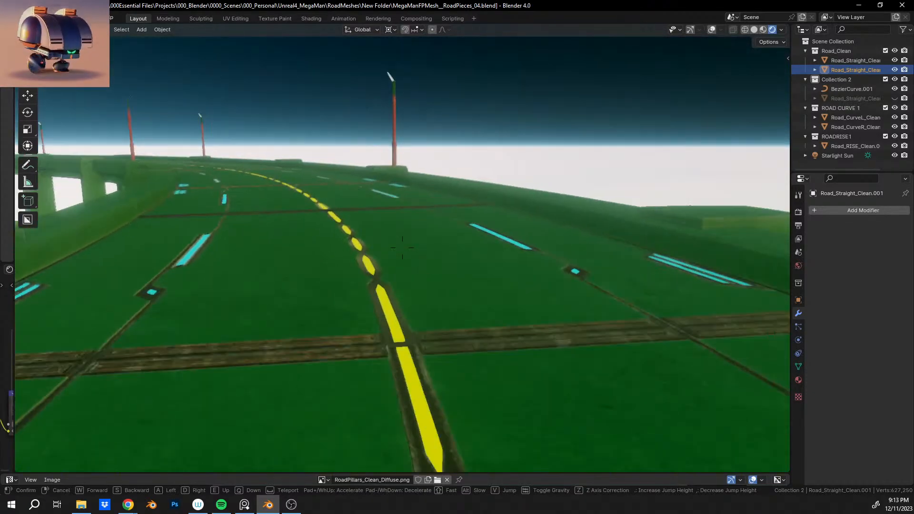
{"action": "key", "text": "w"}
{"action": "key", "text": "d"}
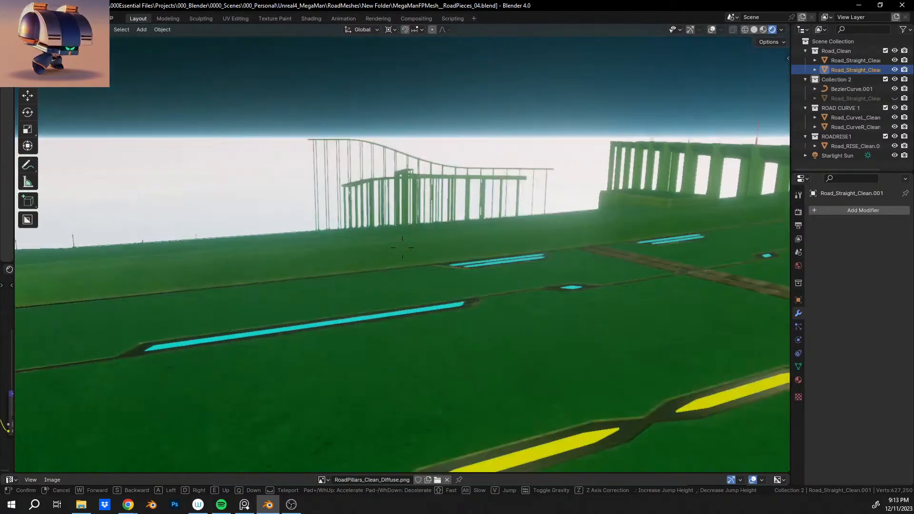
{"action": "key", "text": "w"}
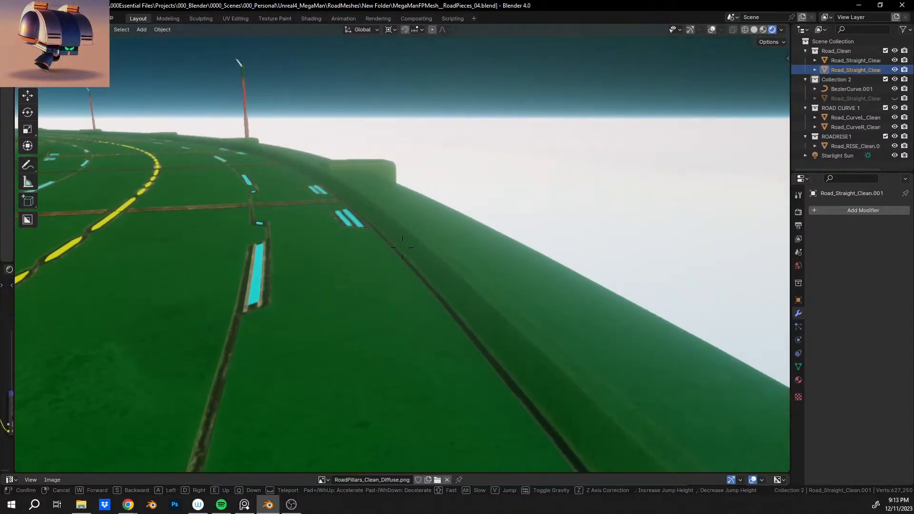
{"action": "key", "text": "w"}
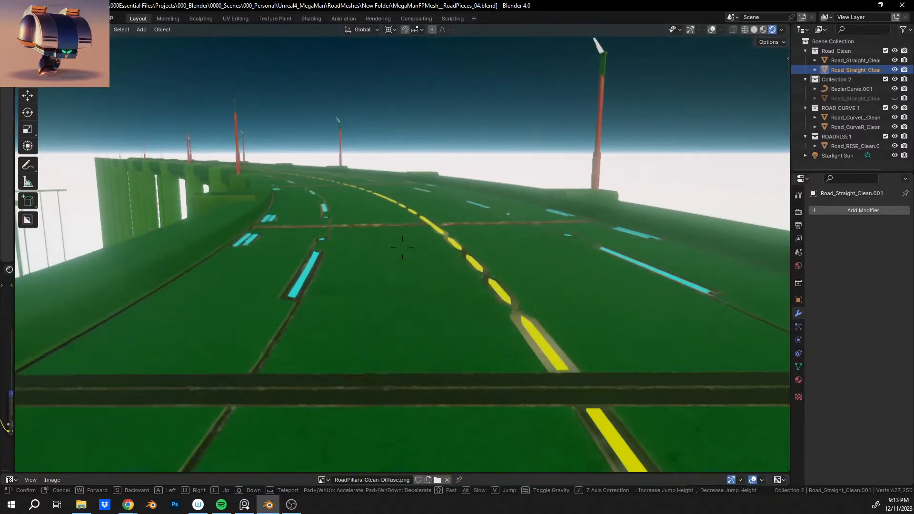
{"action": "key", "text": "w"}
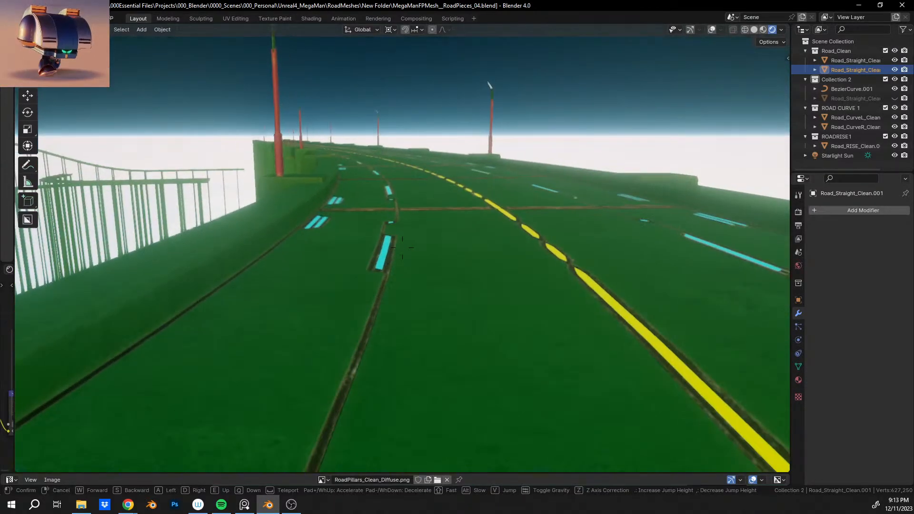
{"action": "key", "text": "w"}
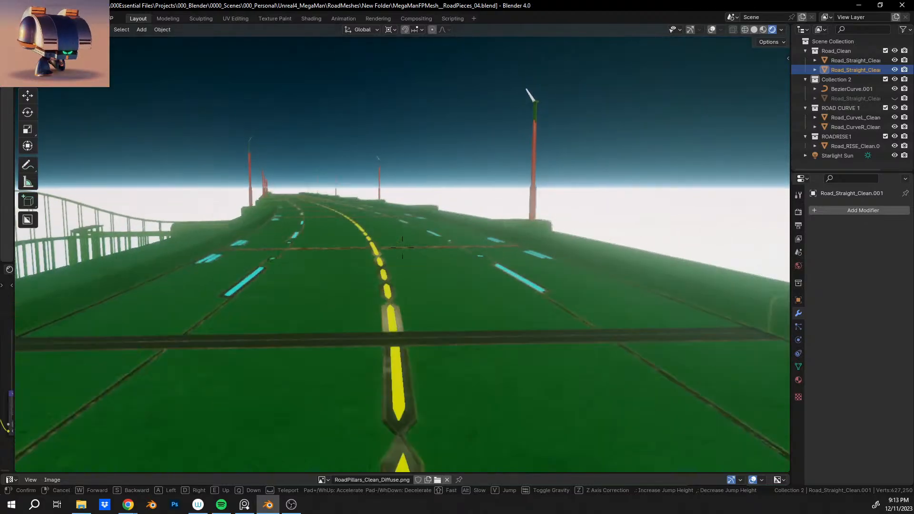
Step: Walk forward along the road at driving height, examining the yellow centre line, cyan lane markings and cross seams up to the straight stretch
{"action": "key", "text": "w"}
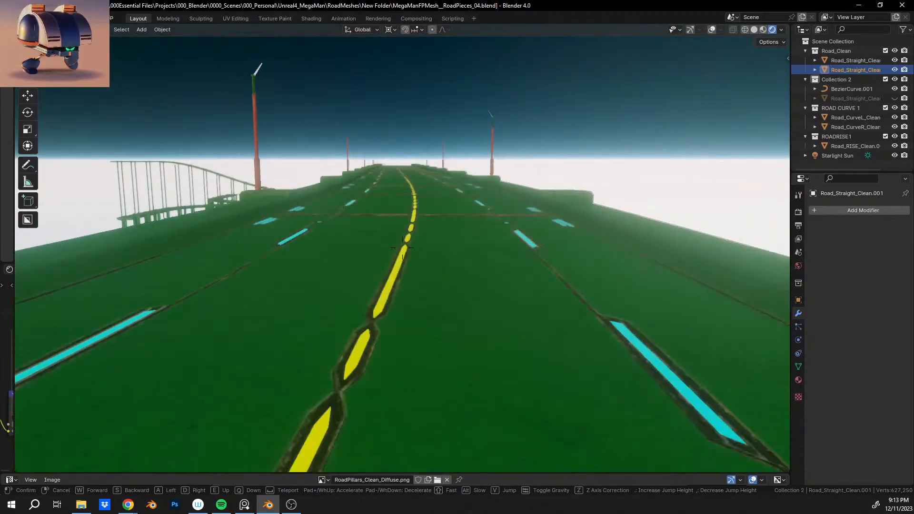
{"action": "key", "text": "w"}
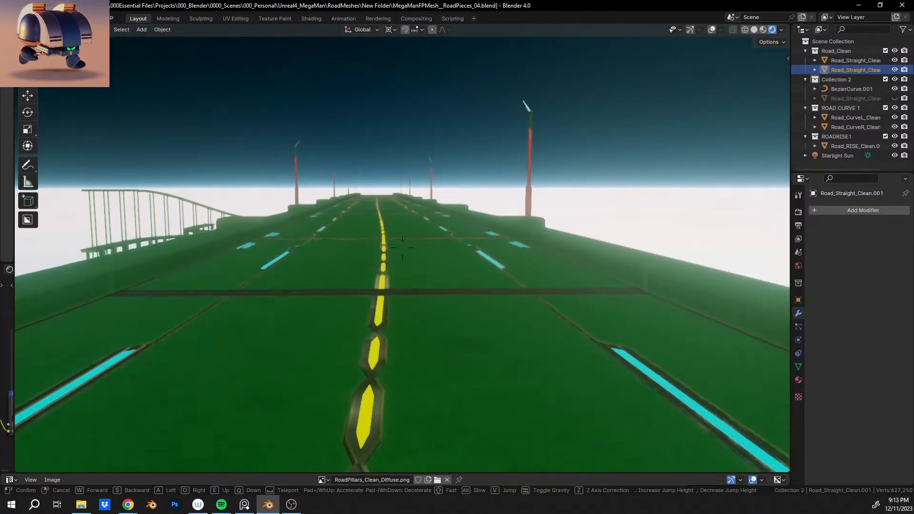
{"action": "key", "text": "w"}
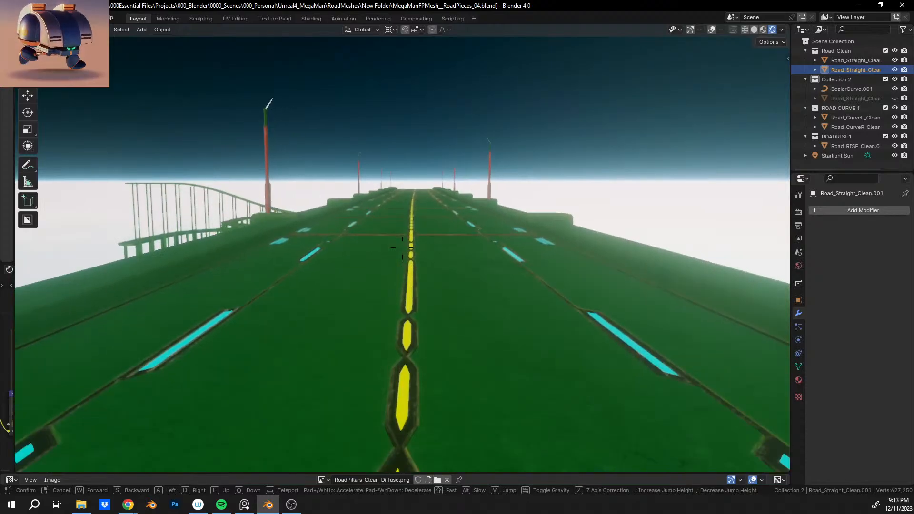
{"action": "key", "text": "w"}
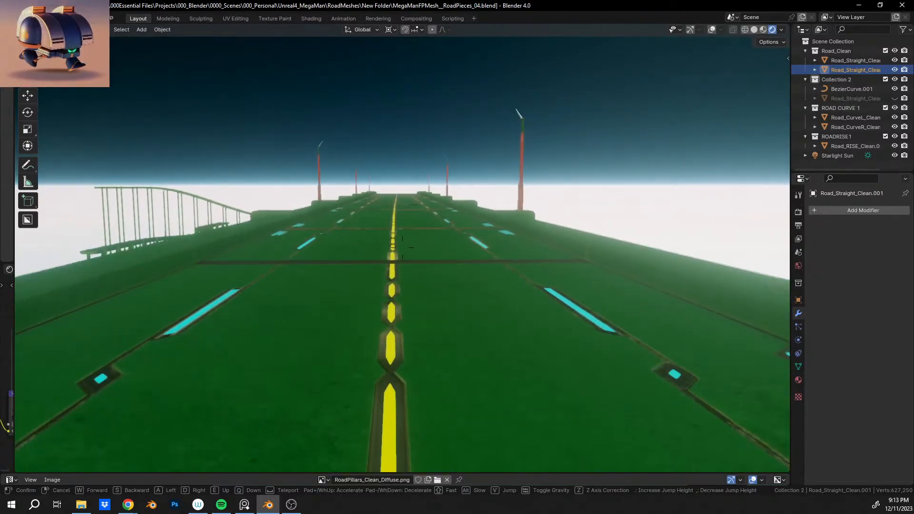
{"action": "key", "text": "w"}
{"action": "key", "text": "w"}
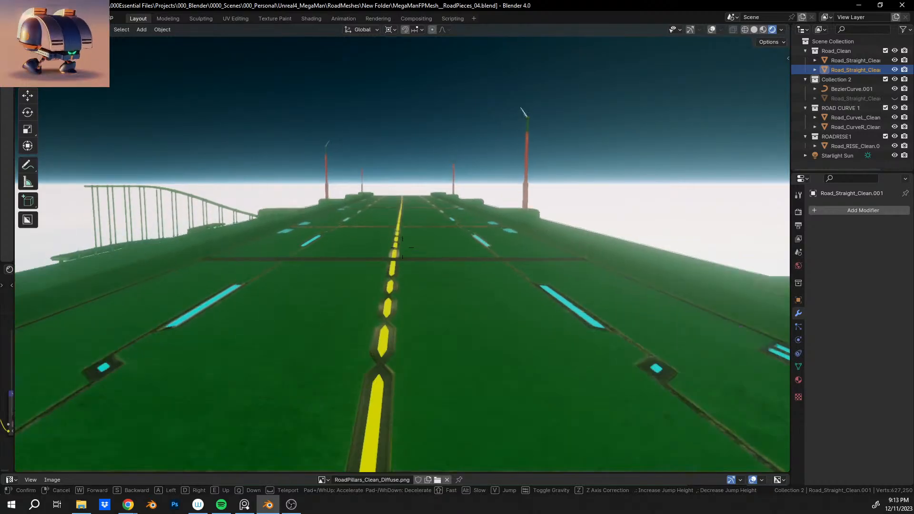
{"action": "key", "text": "w"}
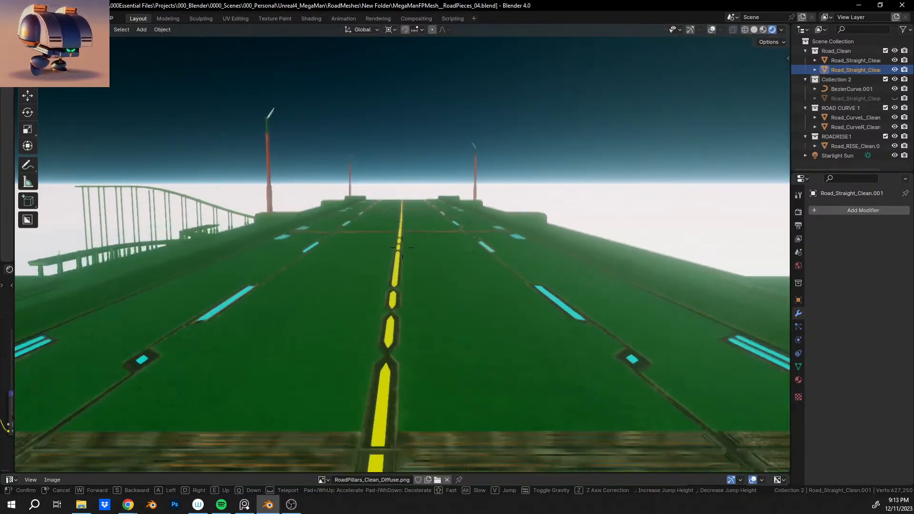
{"action": "key", "text": "w"}
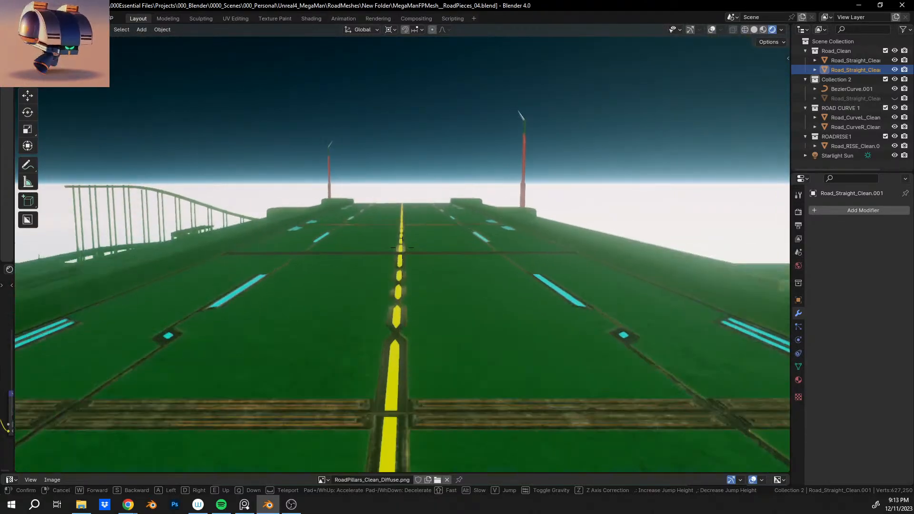
{"action": "key", "text": "w"}
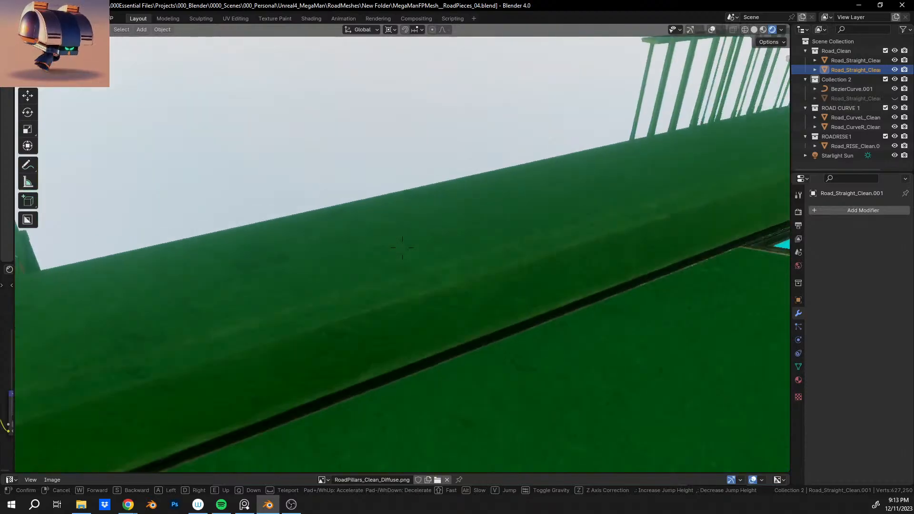
Step: Walk sideways across the lanes and inspect the guardrail, edge groove and lane markings up close
{"action": "key", "text": "d"}
{"action": "key", "text": "w"}
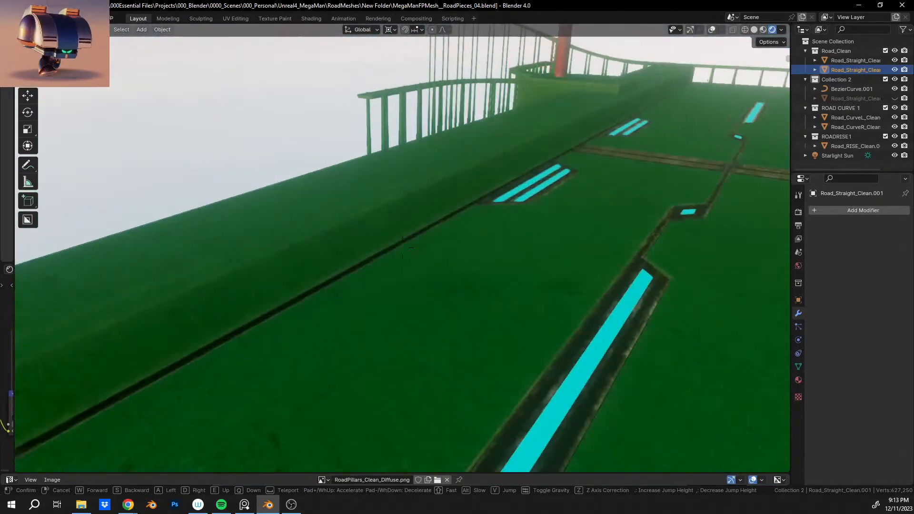
{"action": "key", "text": "w"}
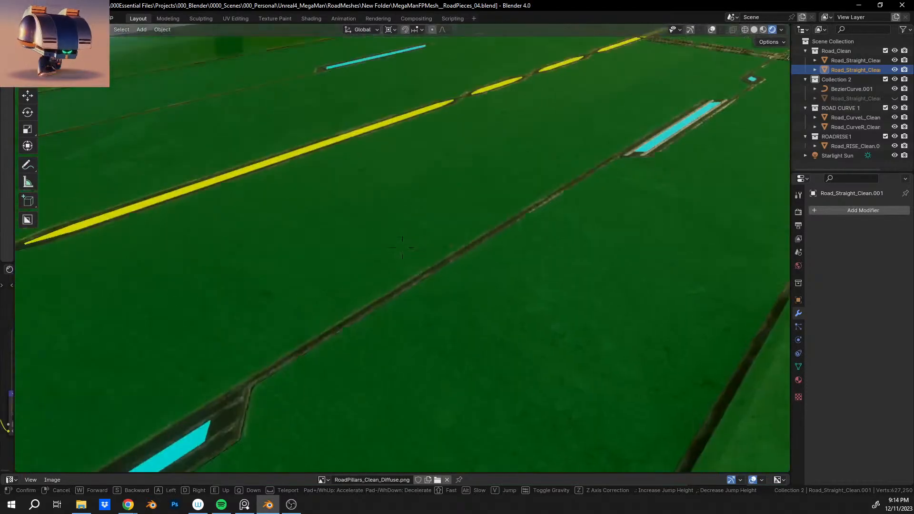
{"action": "key", "text": "w"}
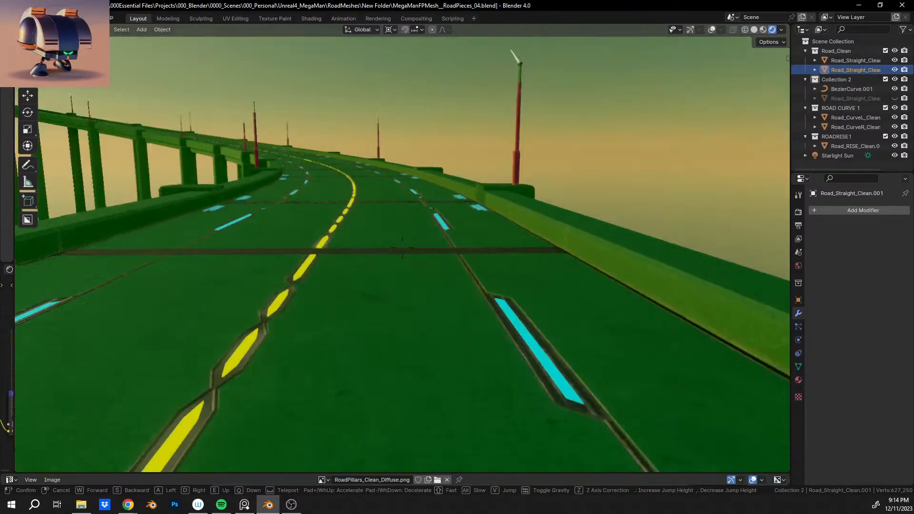
Step: Walk around the bend on the curved road, inspecting its guardrails, pillars, seams and lane markings, and leave Walk Navigation
{"action": "key", "text": "w"}
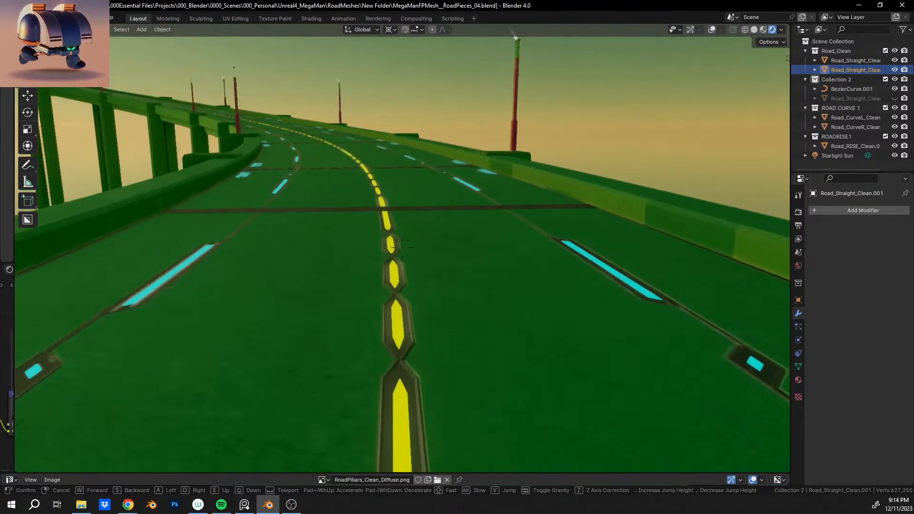
{"action": "key", "text": "w"}
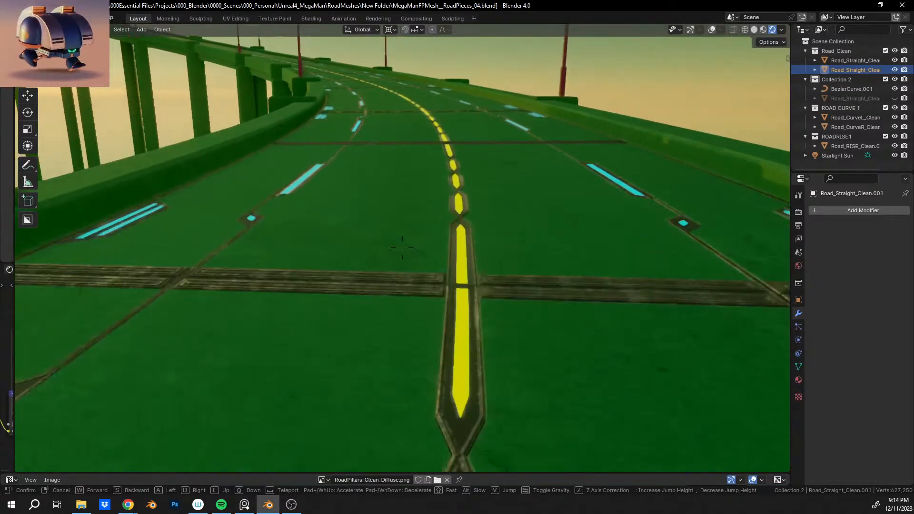
{"action": "key", "text": "w"}
{"action": "key", "text": "w"}
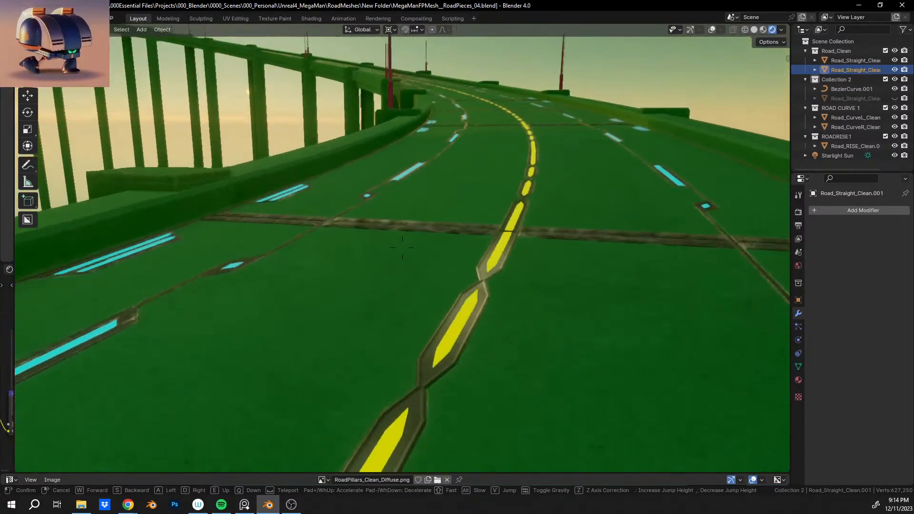
{"action": "key", "text": "w"}
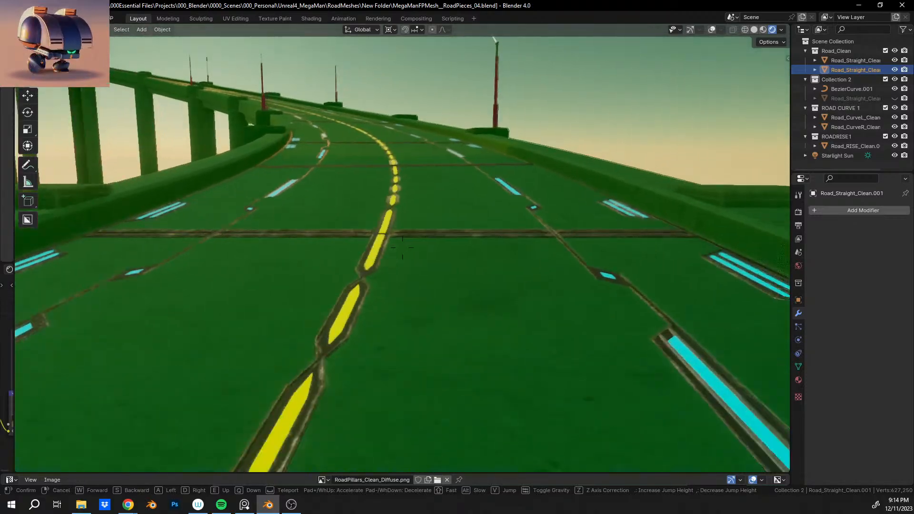
{"action": "key", "text": "w"}
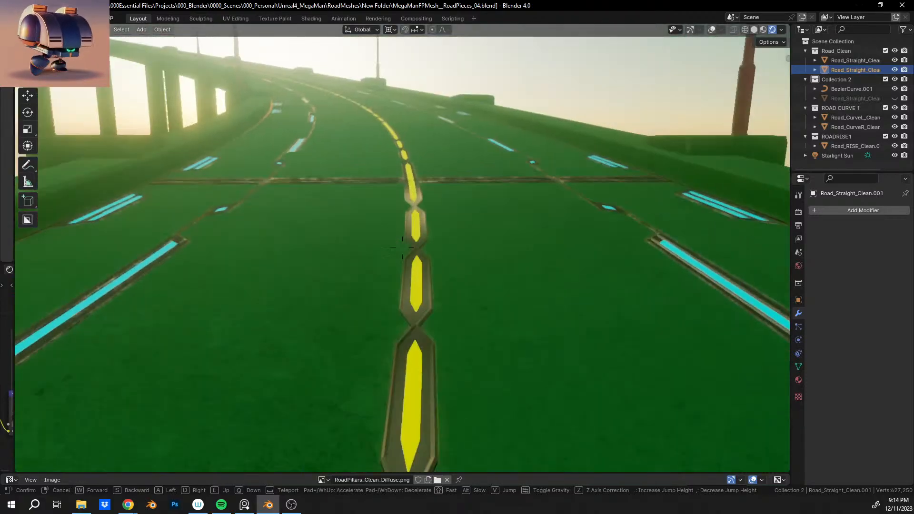
{"action": "key", "text": "w"}
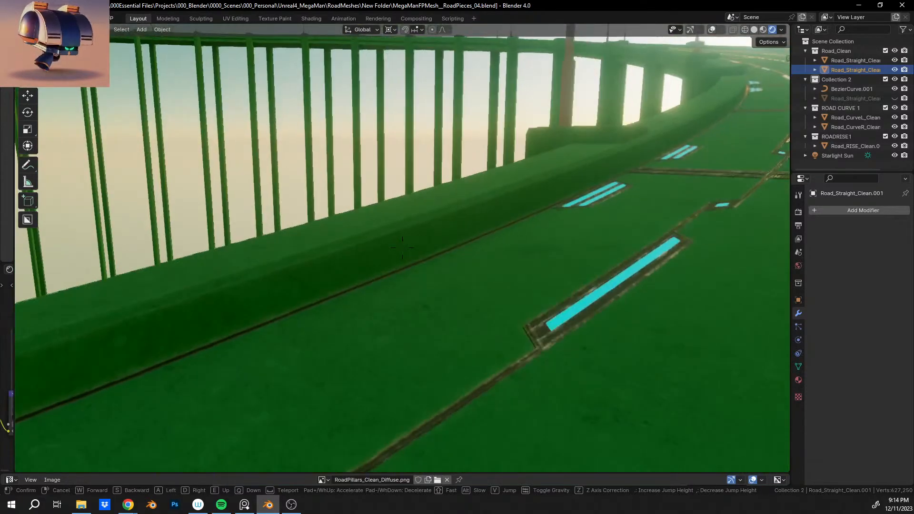
{"action": "key", "text": "w"}
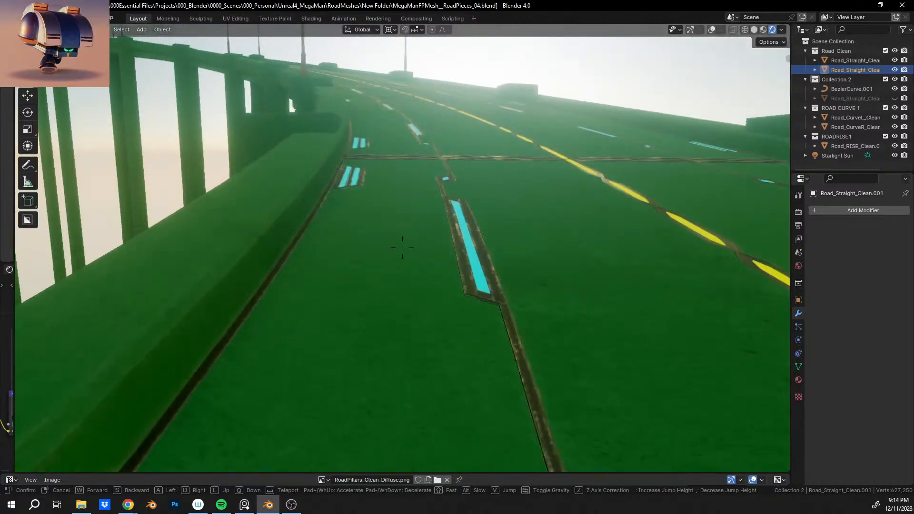
{"action": "key", "text": "w"}
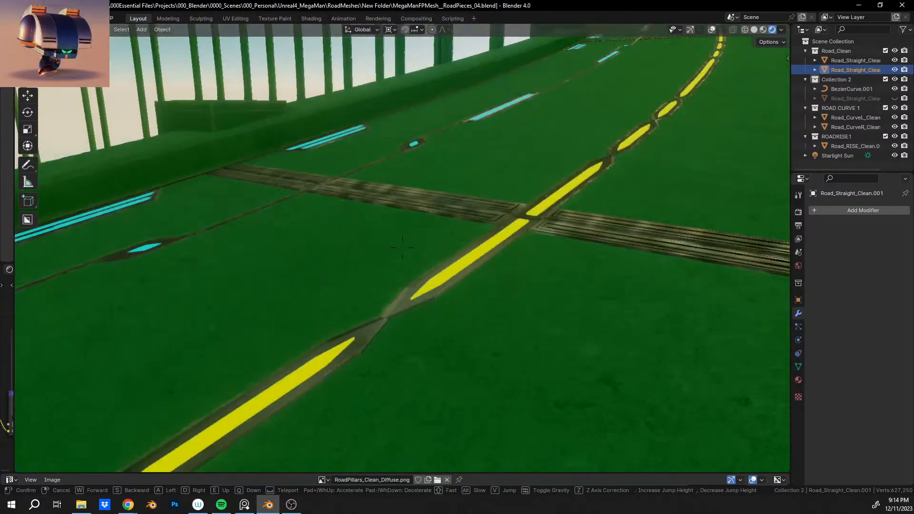
{"action": "key", "text": "w"}
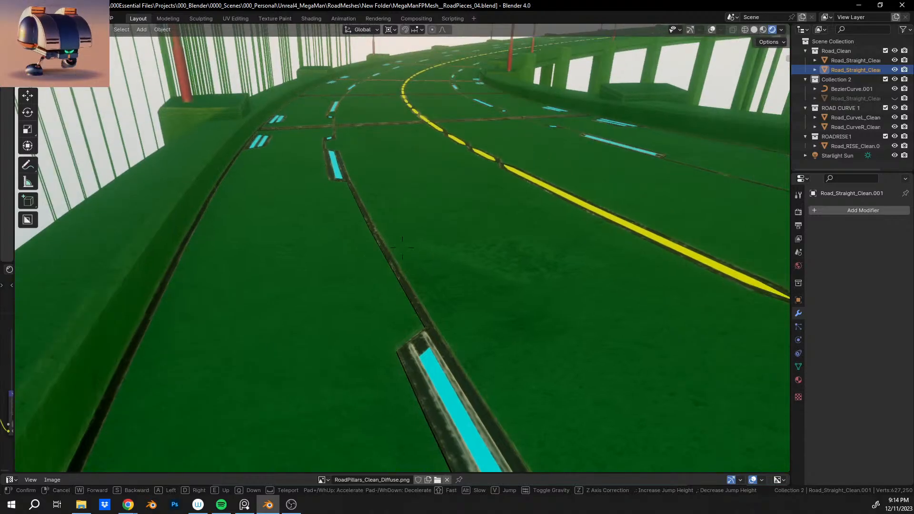
{"action": "right_click", "coordinate": [400, 314]}
Step: Examine the curved road and its rows of support pillars from above
{"action": "middle_click_drag", "start_coordinate": [400, 314], "coordinate": [590, 218]}
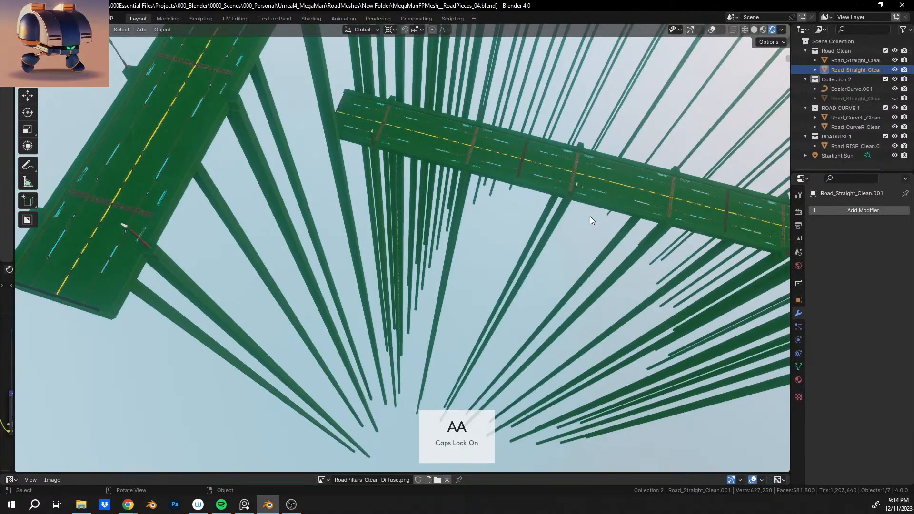
{"action": "middle_click_drag", "start_coordinate": [715, 192], "coordinate": [57, 269], "text": "shift"}
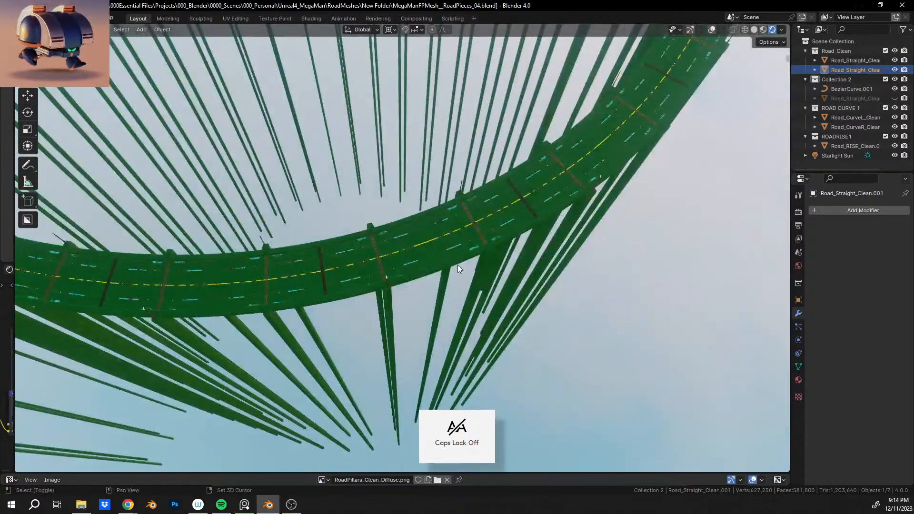
{"action": "middle_click_drag", "start_coordinate": [657, 157], "coordinate": [450, 247], "text": "shift"}
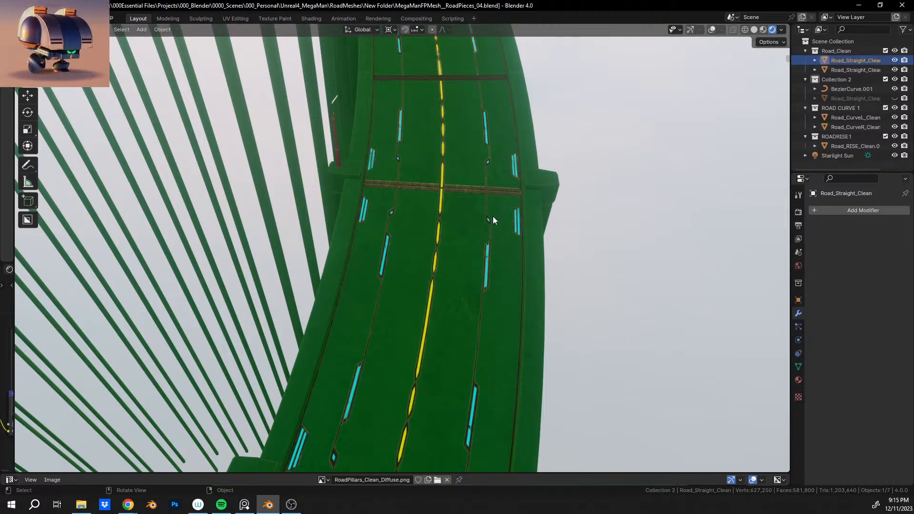
Step: Turn the viewport overlays back on over the selected curved road
{"action": "middle_click_drag", "start_coordinate": [493, 216], "coordinate": [484, 190]}
{"action": "left_click", "coordinate": [712, 30]}
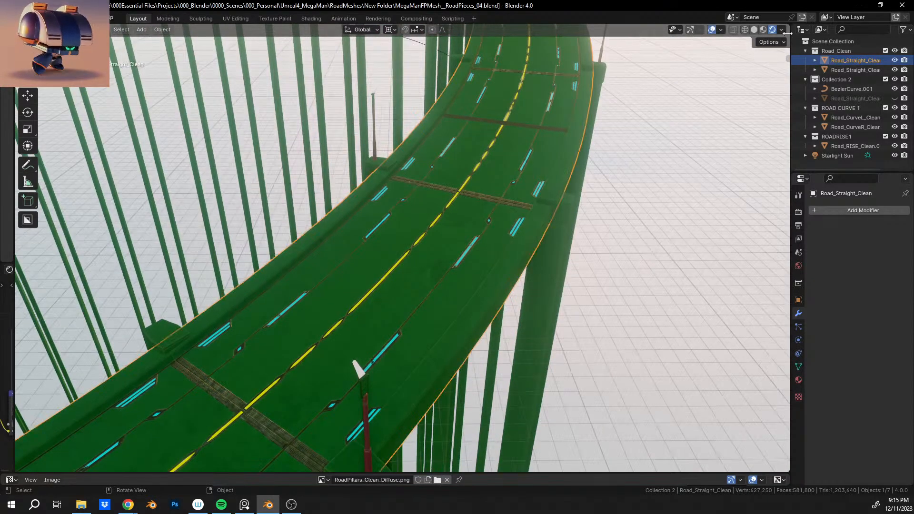
{"action": "middle_click_drag", "start_coordinate": [422, 321], "coordinate": [409, 290]}
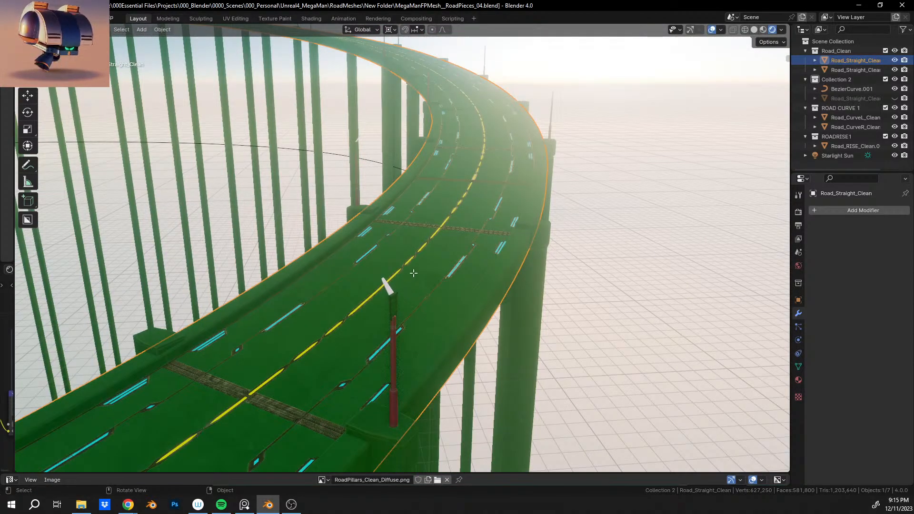
Step: Enter Edit Mode on the curved road mesh and examine the topology of its deck, seams and lane markings
{"action": "key", "text": "Tab"}
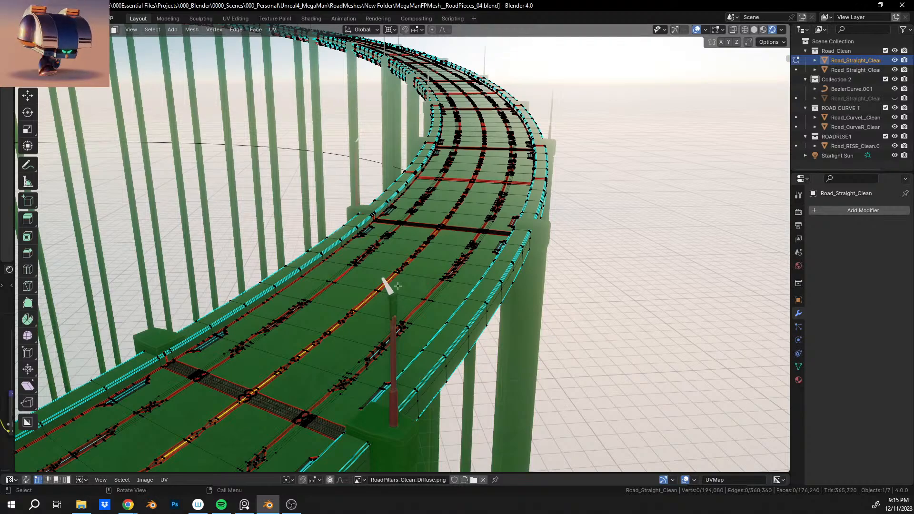
{"action": "middle_click_drag", "start_coordinate": [398, 286], "coordinate": [395, 291]}
{"action": "middle_click_drag", "start_coordinate": [439, 225], "coordinate": [380, 286]}
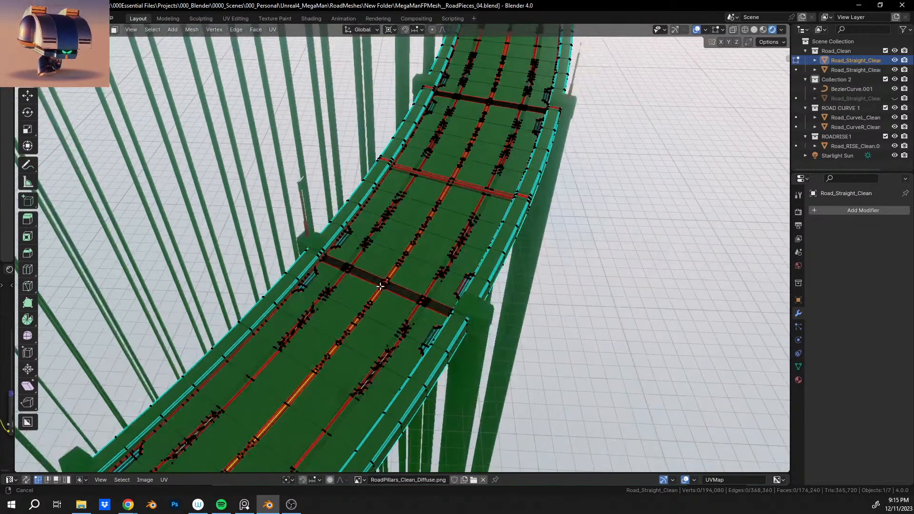
{"action": "middle_click_drag", "start_coordinate": [450, 179], "coordinate": [504, 250]}
{"action": "scroll", "coordinate": [485, 263], "scroll_direction": "up", "scroll_amount": 1}
{"action": "middle_click_drag", "start_coordinate": [427, 174], "coordinate": [364, 232], "text": "shift"}
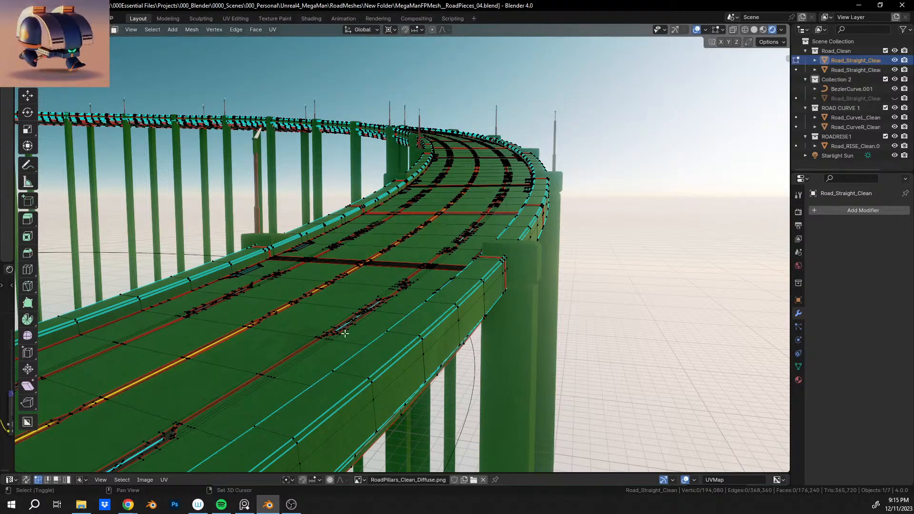
{"action": "middle_click_drag", "start_coordinate": [345, 333], "coordinate": [428, 251]}
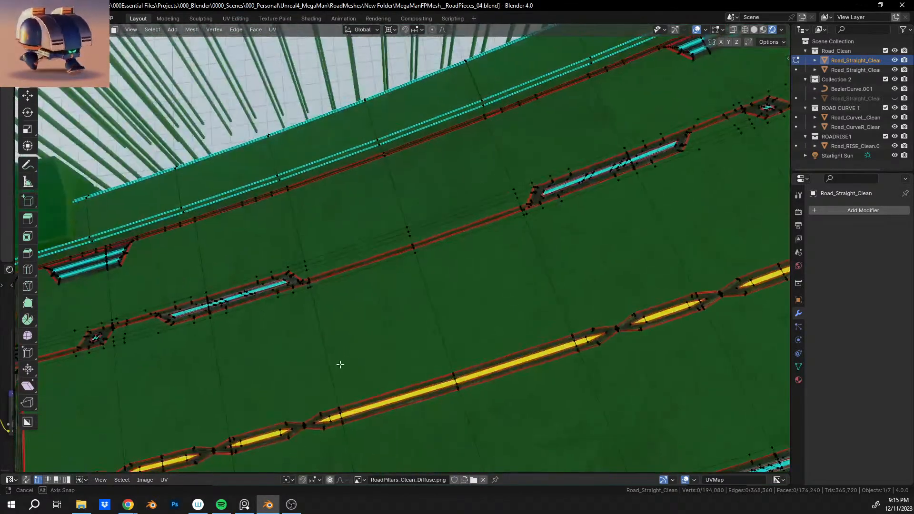
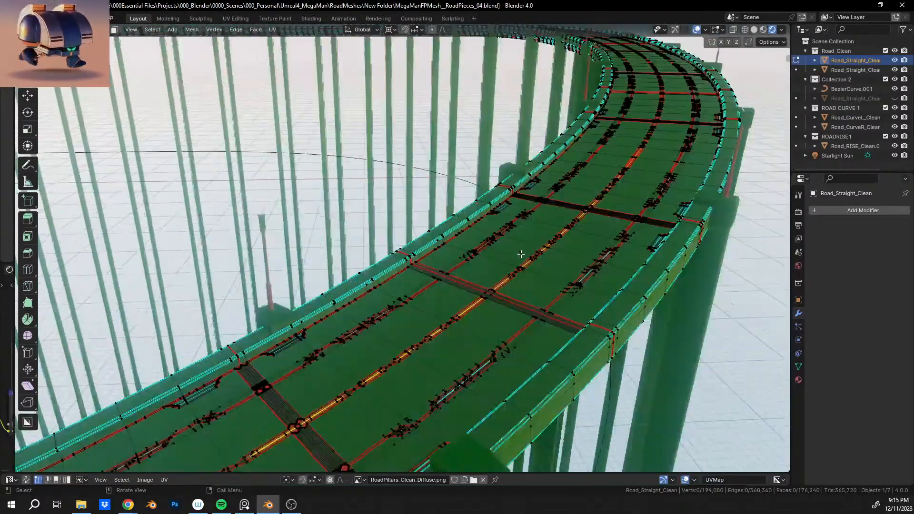
Step: Examine the guardrail and lane-marking geometry up close from above, framing one guardrail segment between two cross edges with a box selection
{"action": "middle_click_drag", "start_coordinate": [521, 254], "coordinate": [683, 321]}
{"action": "middle_click_drag", "start_coordinate": [450, 336], "coordinate": [429, 244], "text": "shift"}
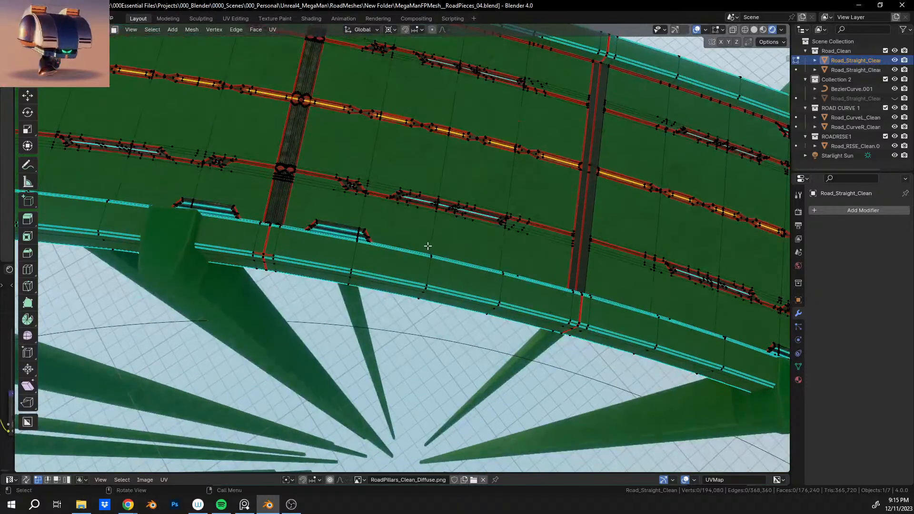
{"action": "scroll", "coordinate": [428, 245], "scroll_direction": "up", "scroll_amount": 6}
{"action": "middle_click_drag", "start_coordinate": [373, 322], "coordinate": [427, 275]}
{"action": "scroll", "coordinate": [435, 270], "scroll_direction": "down", "scroll_amount": 4}
{"action": "scroll", "coordinate": [431, 243], "scroll_direction": "down", "scroll_amount": 3}
{"action": "scroll", "coordinate": [428, 274], "scroll_direction": "up", "scroll_amount": 4}
{"action": "scroll", "coordinate": [377, 227], "scroll_direction": "up", "scroll_amount": 3}
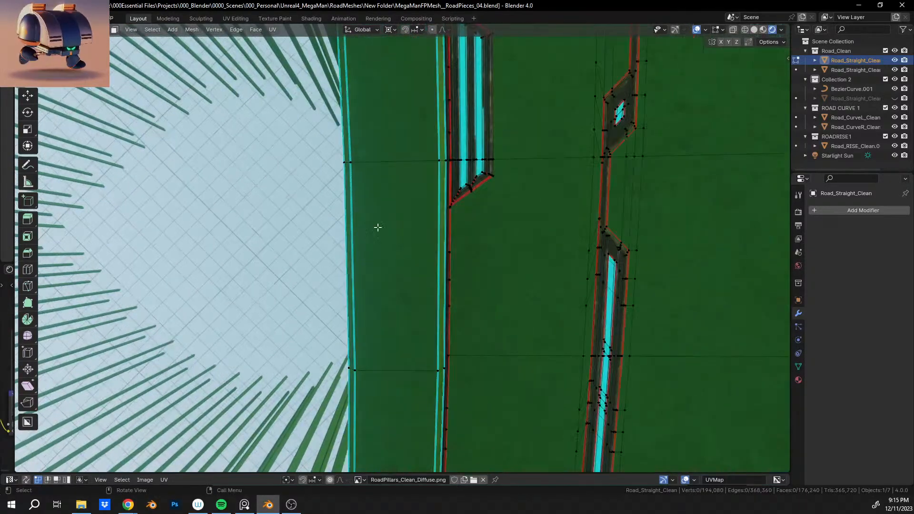
{"action": "left_click_drag", "start_coordinate": [345, 162], "coordinate": [427, 275]}
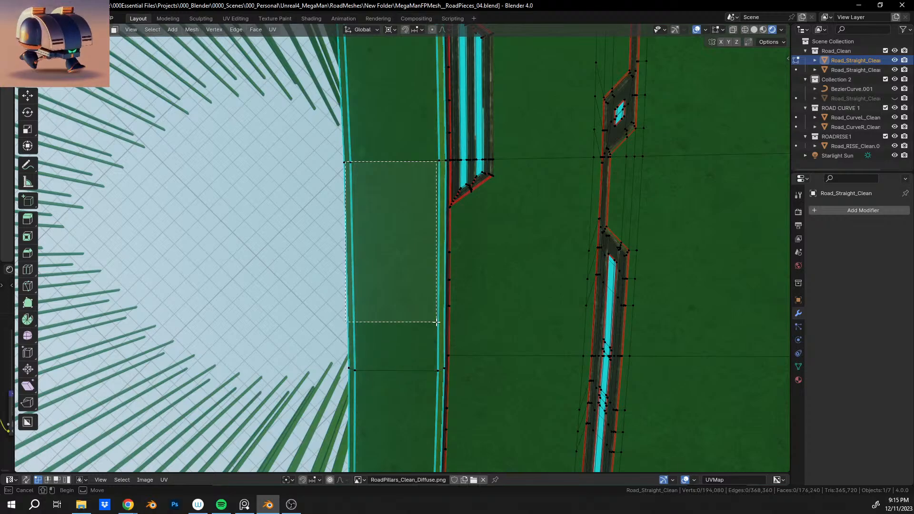
{"action": "left_click_drag", "start_coordinate": [436, 322], "coordinate": [429, 273]}
{"action": "middle_click_drag", "start_coordinate": [453, 213], "coordinate": [438, 236]}
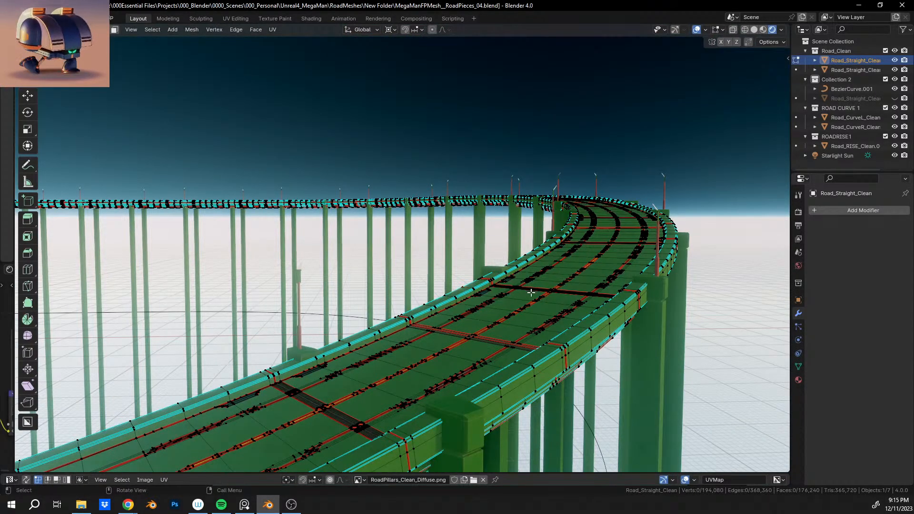
Step: Return to Object Mode and view the curved road with its pillars from above
{"action": "key", "text": "Tab"}
{"action": "middle_click_drag", "start_coordinate": [435, 327], "coordinate": [378, 289]}
{"action": "middle_click_drag", "start_coordinate": [414, 93], "coordinate": [391, 210], "text": "shift"}
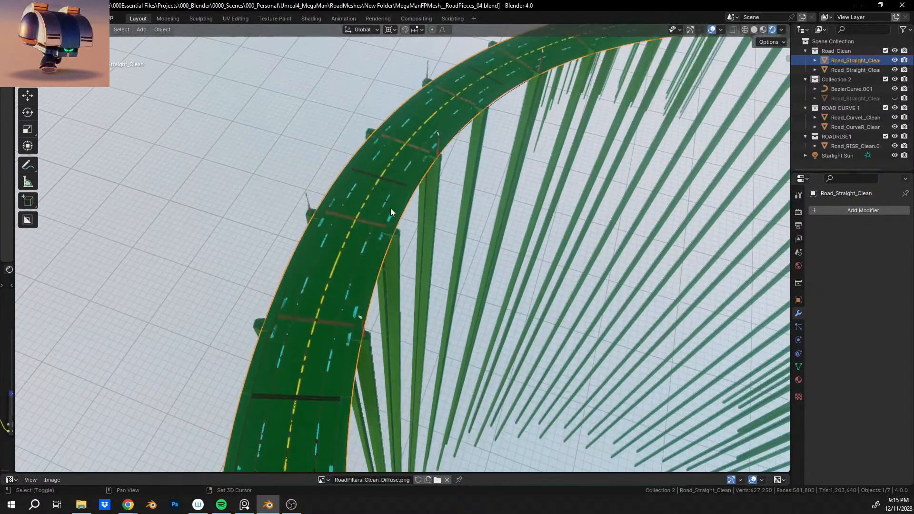
Step: Examine the curved road's deck seams and lane markings up close and from a distance along the bend
{"action": "scroll", "coordinate": [385, 209], "scroll_direction": "up", "scroll_amount": 6}
{"action": "middle_click_drag", "start_coordinate": [393, 107], "coordinate": [383, 306], "text": "shift"}
{"action": "scroll", "coordinate": [391, 237], "scroll_direction": "up", "scroll_amount": 3}
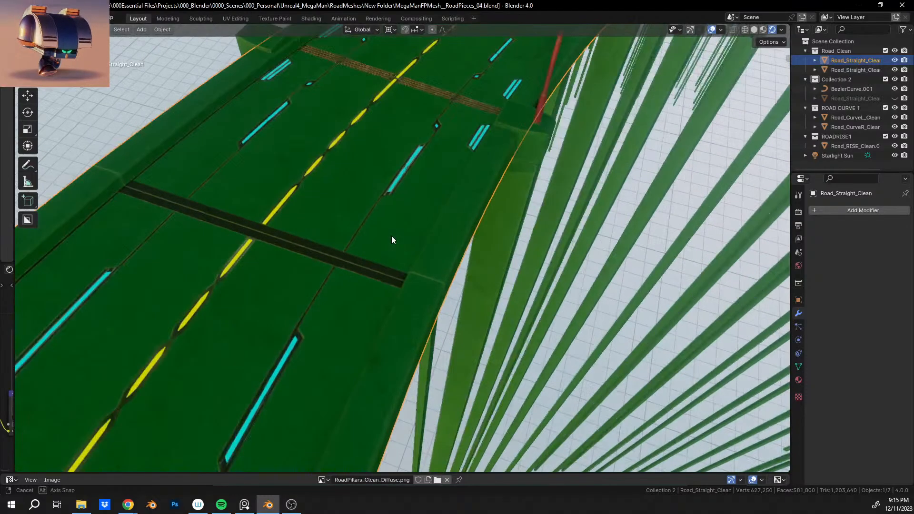
{"action": "middle_click_drag", "start_coordinate": [391, 237], "coordinate": [473, 193]}
{"action": "middle_click_drag", "start_coordinate": [266, 229], "coordinate": [329, 287], "text": "shift"}
{"action": "scroll", "coordinate": [285, 255], "scroll_direction": "down", "scroll_amount": 5}
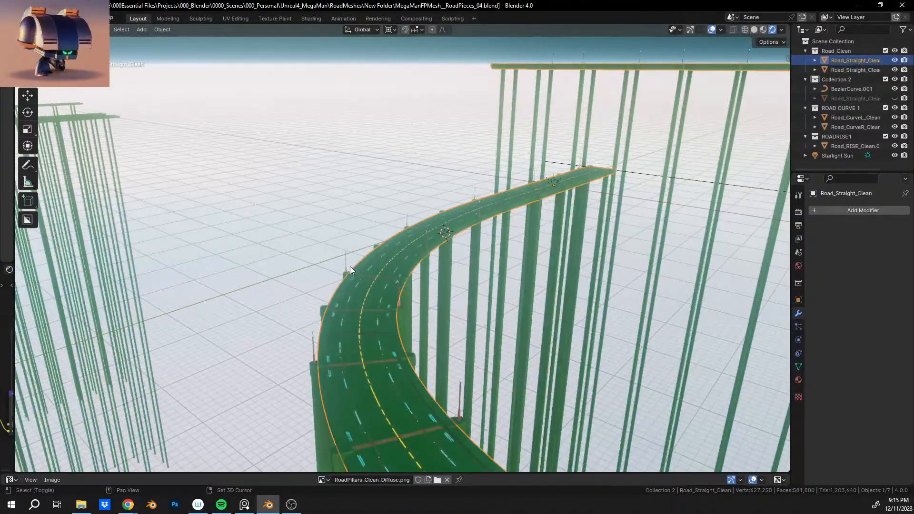
{"action": "scroll", "coordinate": [352, 263], "scroll_direction": "up", "scroll_amount": 3}
{"action": "scroll", "coordinate": [389, 229], "scroll_direction": "up", "scroll_amount": 6}
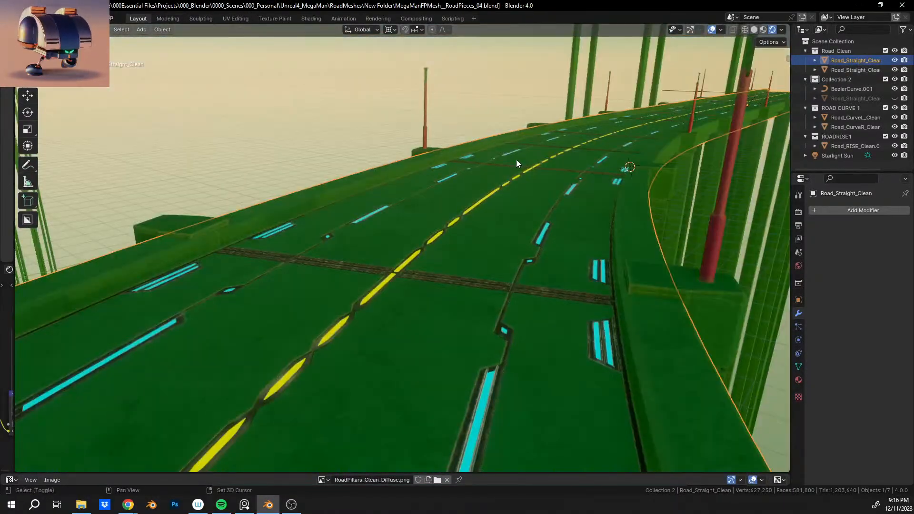
{"action": "scroll", "coordinate": [430, 227], "scroll_direction": "down", "scroll_amount": 4}
{"action": "scroll", "coordinate": [392, 267], "scroll_direction": "up", "scroll_amount": 3}
{"action": "middle_click_drag", "start_coordinate": [452, 272], "coordinate": [482, 210]}
{"action": "scroll", "coordinate": [421, 332], "scroll_direction": "up", "scroll_amount": 9}
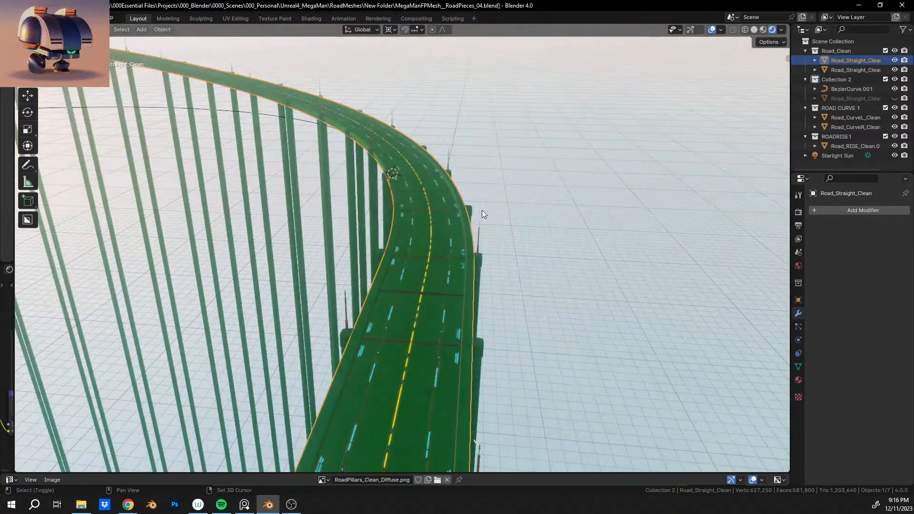
Step: Examine the light posts, outer edge and pillars around the bend of the curved road from low angles
{"action": "middle_click_drag", "start_coordinate": [447, 266], "coordinate": [94, 375]}
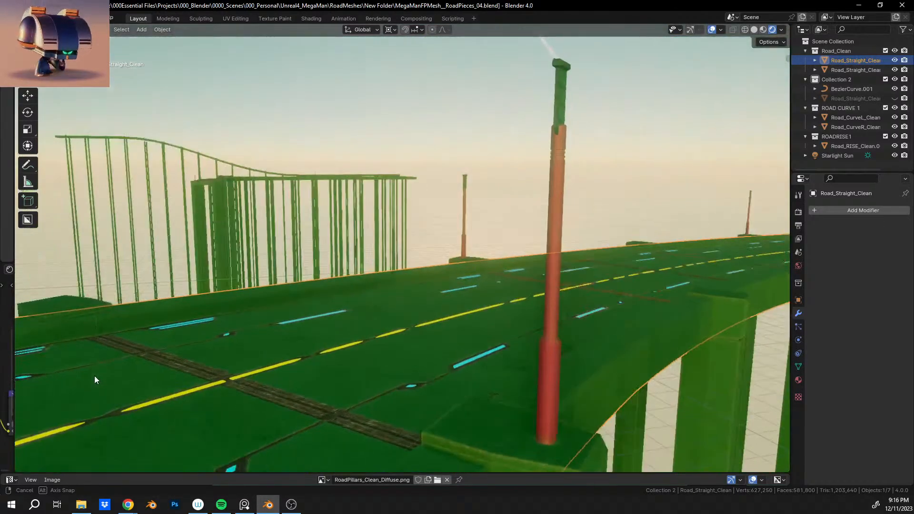
{"action": "scroll", "coordinate": [227, 187], "scroll_direction": "down", "scroll_amount": 3}
{"action": "middle_click_drag", "start_coordinate": [313, 259], "coordinate": [479, 274]}
{"action": "scroll", "coordinate": [382, 260], "scroll_direction": "down", "scroll_amount": 4}
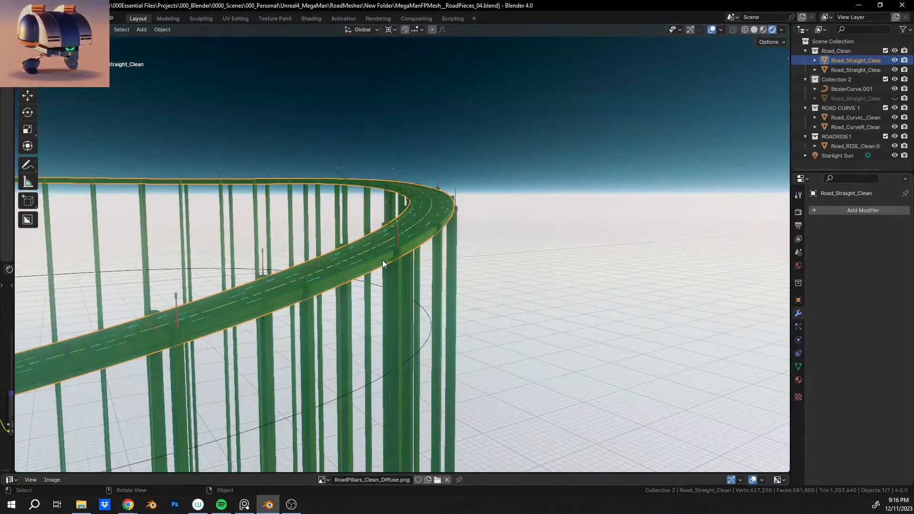
{"action": "middle_click_drag", "start_coordinate": [382, 260], "coordinate": [320, 267]}
{"action": "scroll", "coordinate": [376, 269], "scroll_direction": "up", "scroll_amount": 3}
{"action": "scroll", "coordinate": [321, 268], "scroll_direction": "up", "scroll_amount": 1}
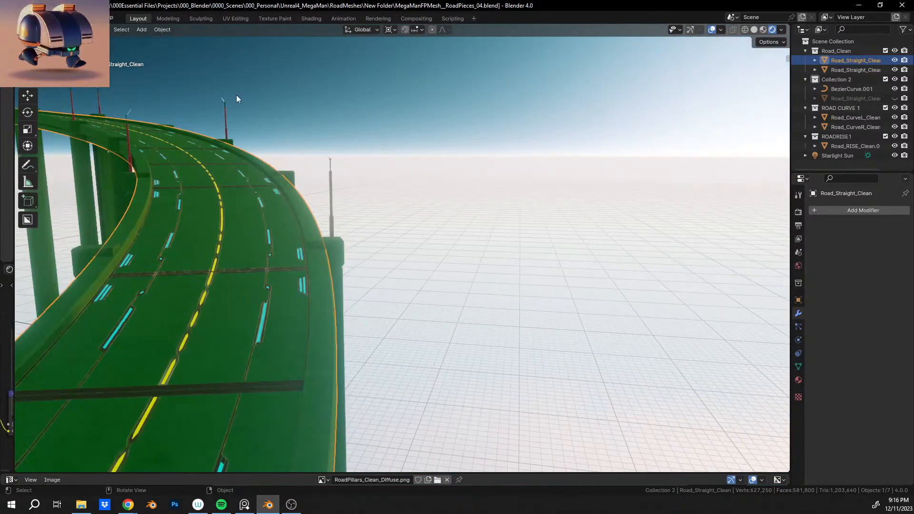
Step: Switch the viewport to solid shading and examine the looping road and its support pillars from several angles
{"action": "left_click", "coordinate": [755, 30]}
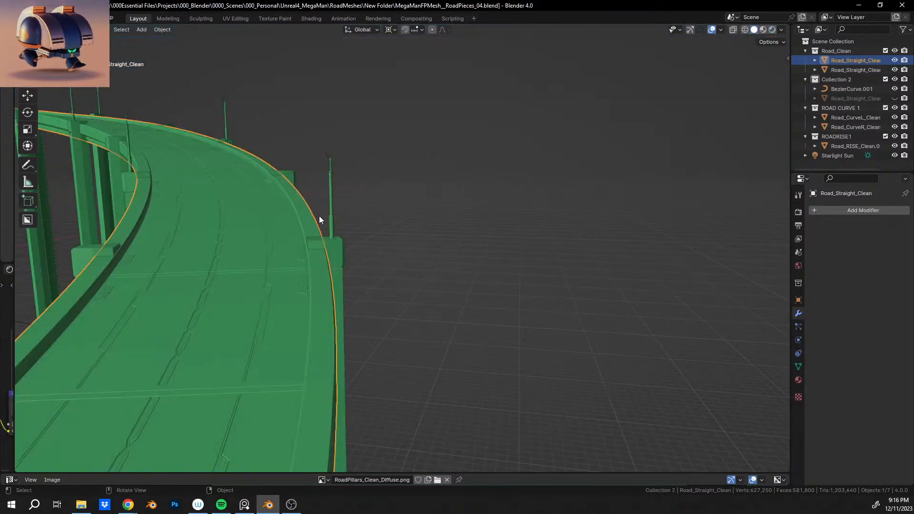
{"action": "mouse_move", "coordinate": [319, 216]}
{"action": "middle_mouse_down"}
{"action": "mouse_move", "coordinate": [361, 270]}
{"action": "mouse_move", "coordinate": [252, 296]}
{"action": "mouse_move", "coordinate": [228, 291]}
{"action": "middle_mouse_up"}
{"action": "scroll", "coordinate": [297, 280], "scroll_direction": "down", "scroll_amount": 2}
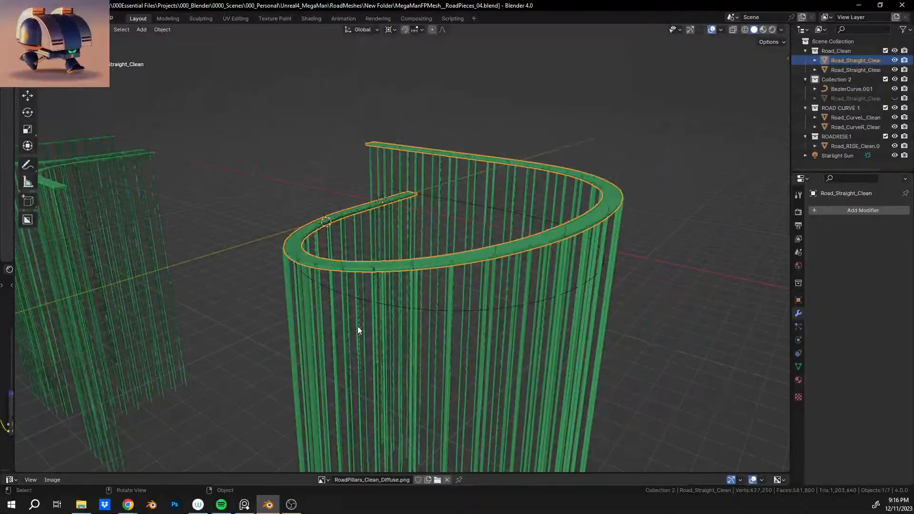
{"action": "scroll", "coordinate": [358, 326], "scroll_direction": "up", "scroll_amount": 3}
{"action": "middle_click_drag", "start_coordinate": [366, 290], "coordinate": [385, 229]}
{"action": "middle_click_drag", "start_coordinate": [429, 127], "coordinate": [425, 186], "text": "shift"}
{"action": "scroll", "coordinate": [419, 203], "scroll_direction": "up", "scroll_amount": 3}
{"action": "scroll", "coordinate": [399, 224], "scroll_direction": "down", "scroll_amount": 6}
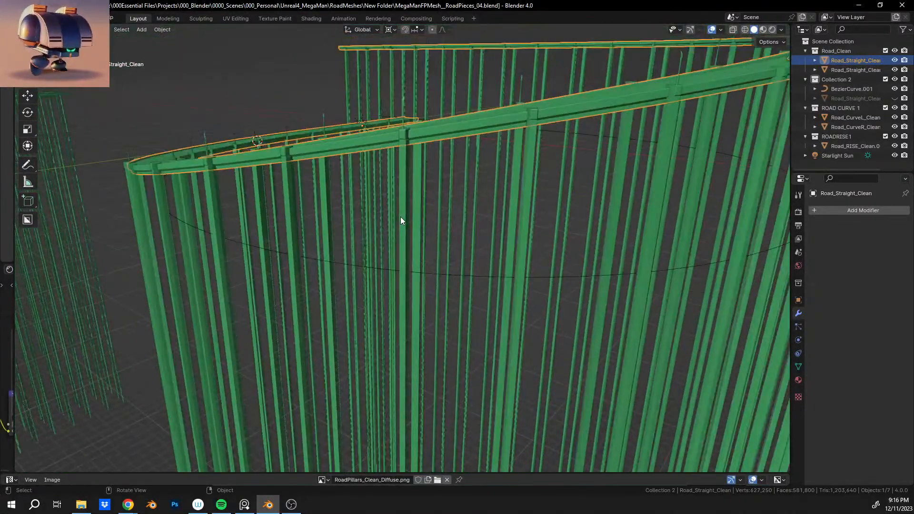
{"action": "middle_click_drag", "start_coordinate": [401, 216], "coordinate": [436, 243]}
Step: Select the Bezier curve beneath the looping road and rotate it 90° about the global Y axis
{"action": "left_click", "coordinate": [435, 274]}
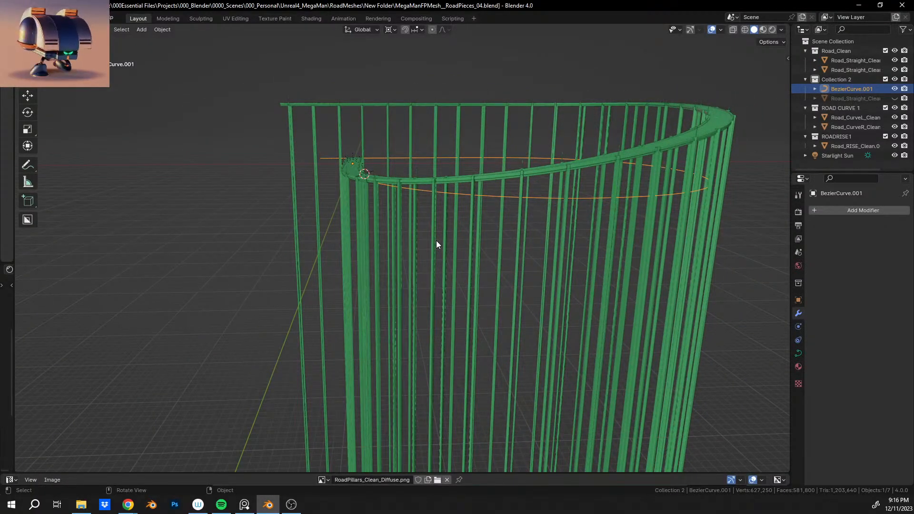
{"action": "key", "text": "r"}
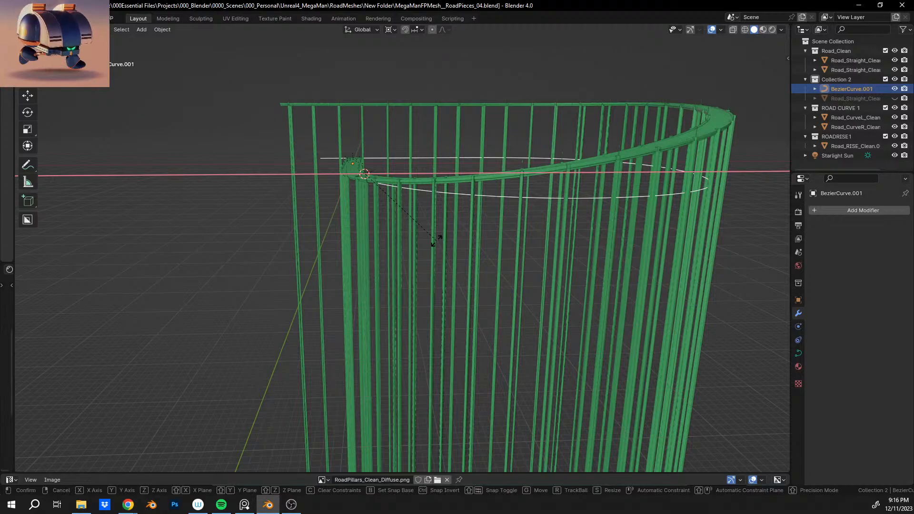
{"action": "key", "text": "y"}
{"action": "key", "text": "z"}
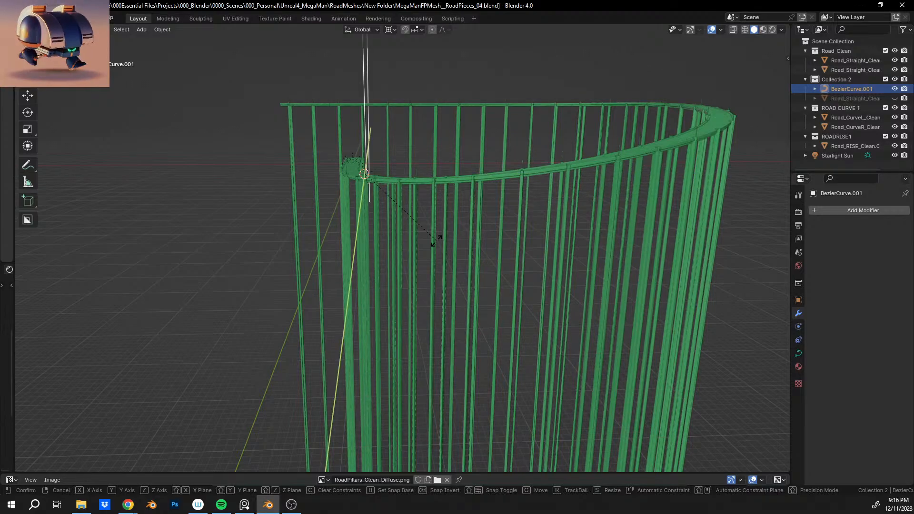
{"action": "key", "text": "Return"}
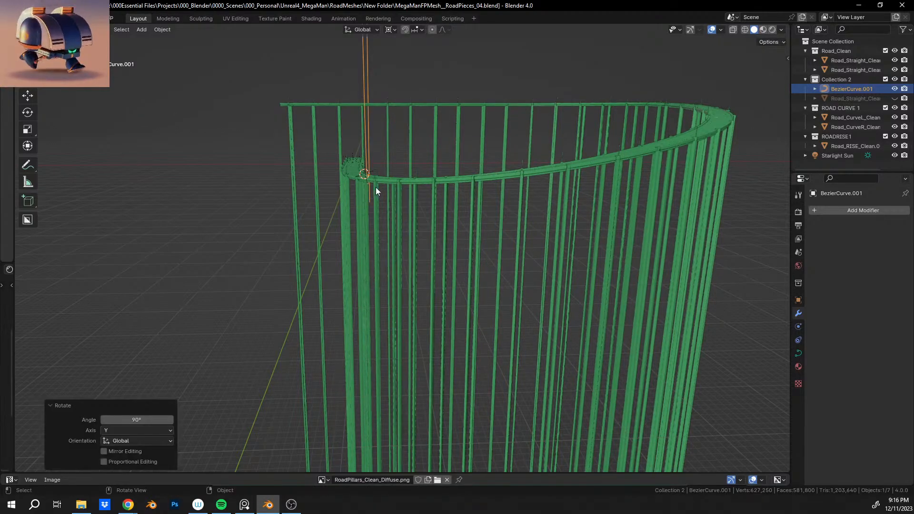
Step: Move the rotated Bezier curve 134.04 m along the X axis, away from the looping road
{"action": "middle_click_drag", "start_coordinate": [376, 187], "coordinate": [438, 355]}
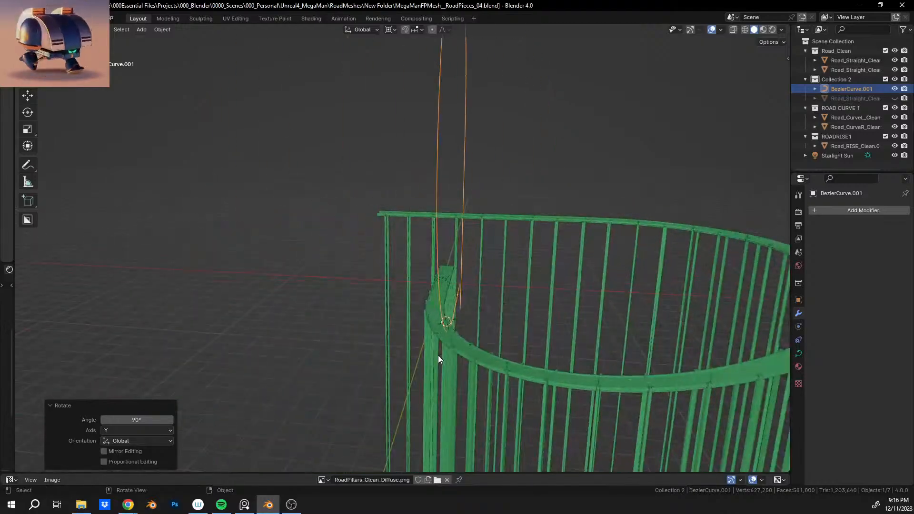
{"action": "key", "text": "g"}
{"action": "key", "text": "y"}
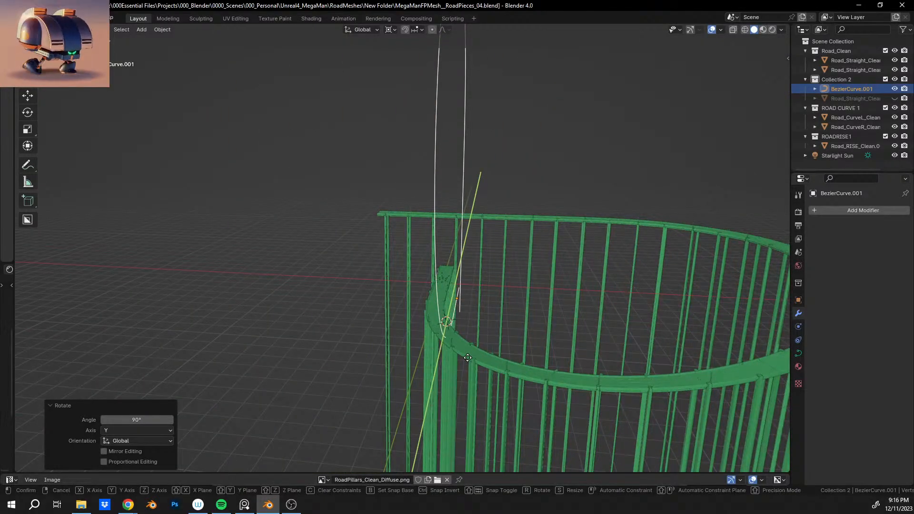
{"action": "key", "text": "x"}
{"action": "left_click", "coordinate": [315, 309]}
Step: Enter Edit Mode on the curved road mesh and select the linked deck and guardrail geometry of its end segment
{"action": "middle_click_drag", "start_coordinate": [315, 309], "coordinate": [249, 293]}
{"action": "scroll", "coordinate": [398, 307], "scroll_direction": "up", "scroll_amount": 6}
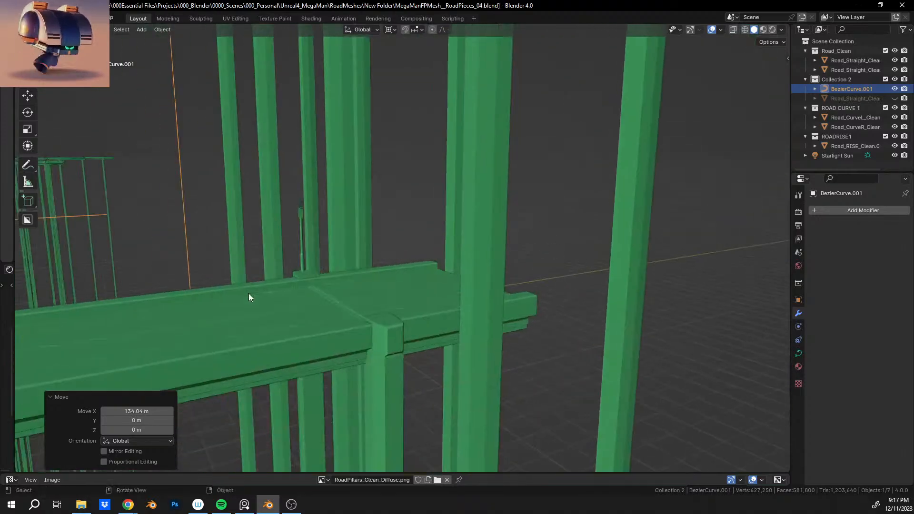
{"action": "left_click", "coordinate": [349, 292]}
{"action": "middle_click_drag", "start_coordinate": [349, 292], "coordinate": [301, 329]}
{"action": "key", "text": "Tab"}
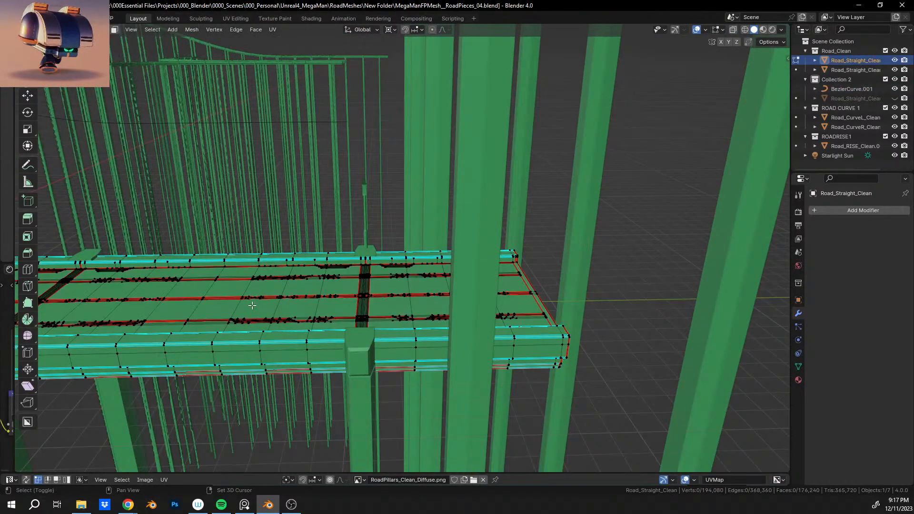
{"action": "middle_click_drag", "start_coordinate": [252, 306], "coordinate": [404, 303]}
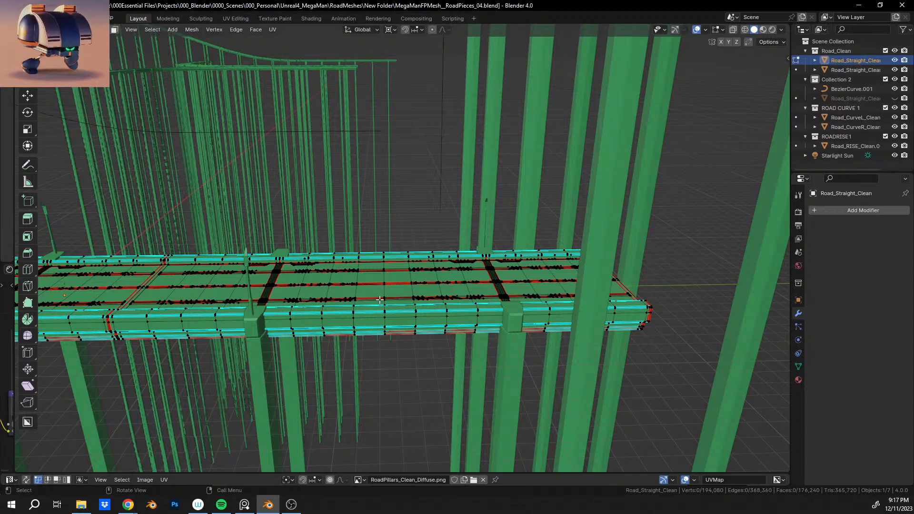
{"action": "key", "text": "l"}
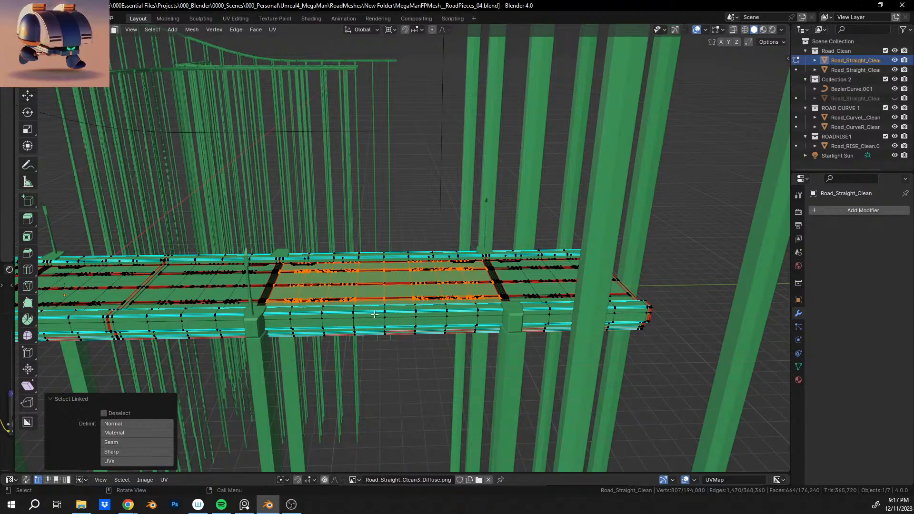
{"action": "key", "text": "l"}
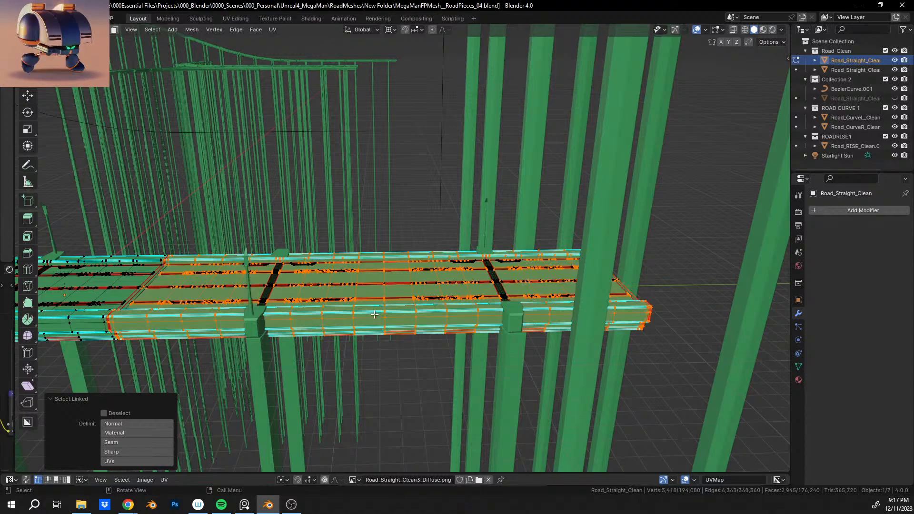
Step: With X-ray on, box-select the whole end segment from above and deselect the crossing road section from the side
{"action": "middle_click_drag", "start_coordinate": [374, 314], "coordinate": [348, 324]}
{"action": "middle_click_drag", "start_coordinate": [295, 303], "coordinate": [466, 306], "text": "shift"}
{"action": "scroll", "coordinate": [388, 294], "scroll_direction": "up", "scroll_amount": 6}
{"action": "middle_click_drag", "start_coordinate": [390, 283], "coordinate": [427, 323]}
{"action": "scroll", "coordinate": [438, 300], "scroll_direction": "down", "scroll_amount": 3}
{"action": "scroll", "coordinate": [434, 312], "scroll_direction": "up", "scroll_amount": 3}
{"action": "scroll", "coordinate": [427, 324], "scroll_direction": "down", "scroll_amount": 5}
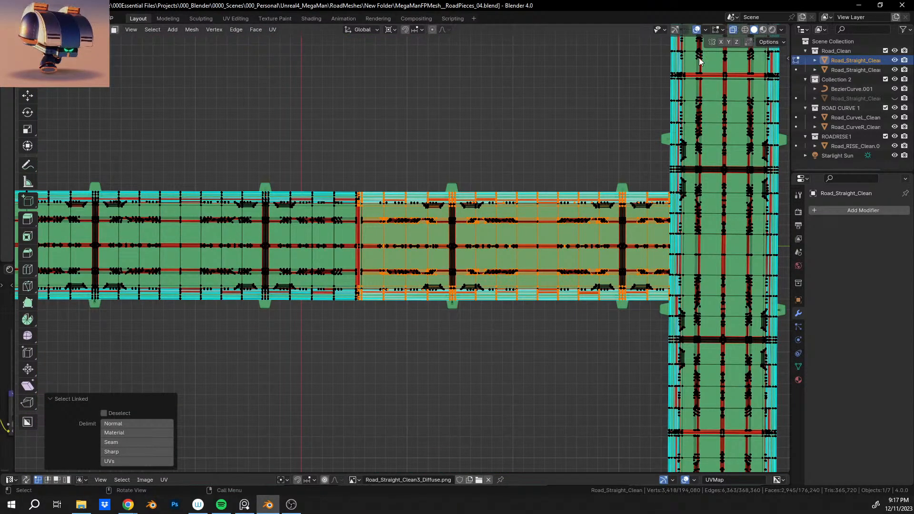
{"action": "left_click_drag", "start_coordinate": [373, 184], "coordinate": [843, 360]}
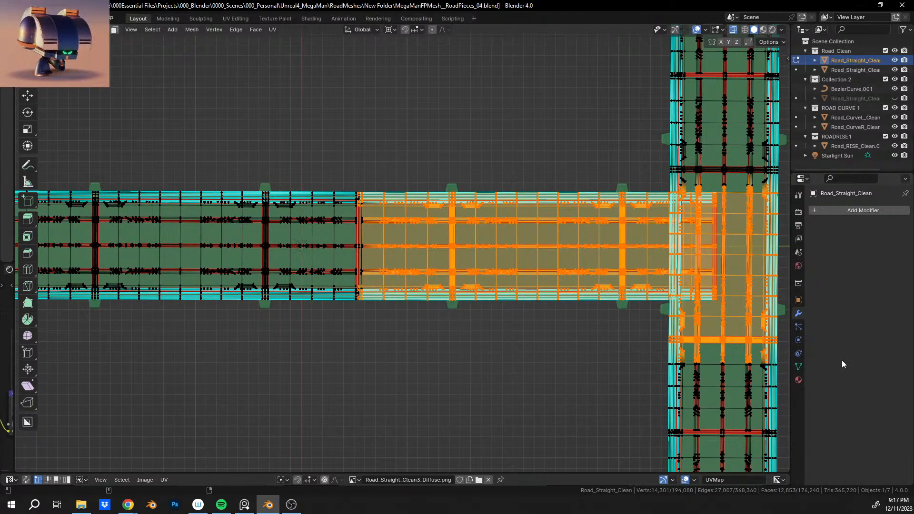
{"action": "middle_click_drag", "start_coordinate": [718, 333], "coordinate": [656, 212], "text": "shift"}
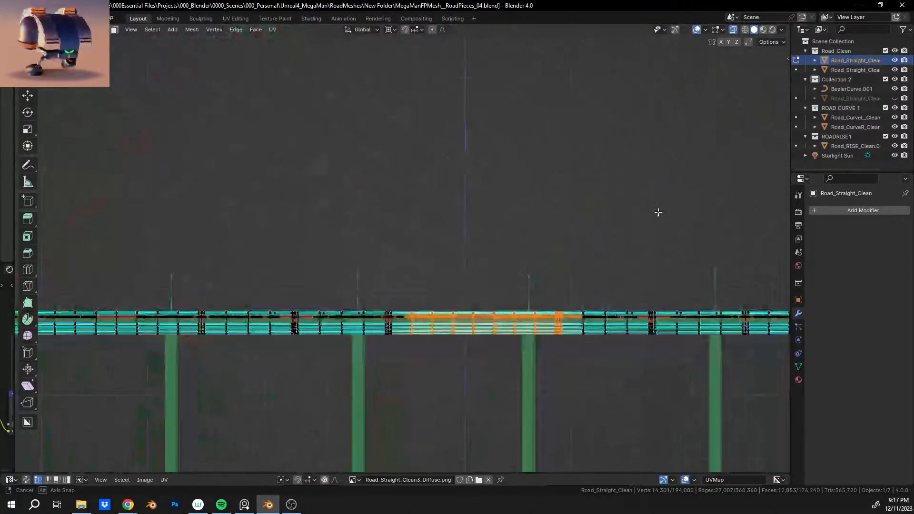
{"action": "left_click_drag", "start_coordinate": [336, 236], "coordinate": [652, 362]}
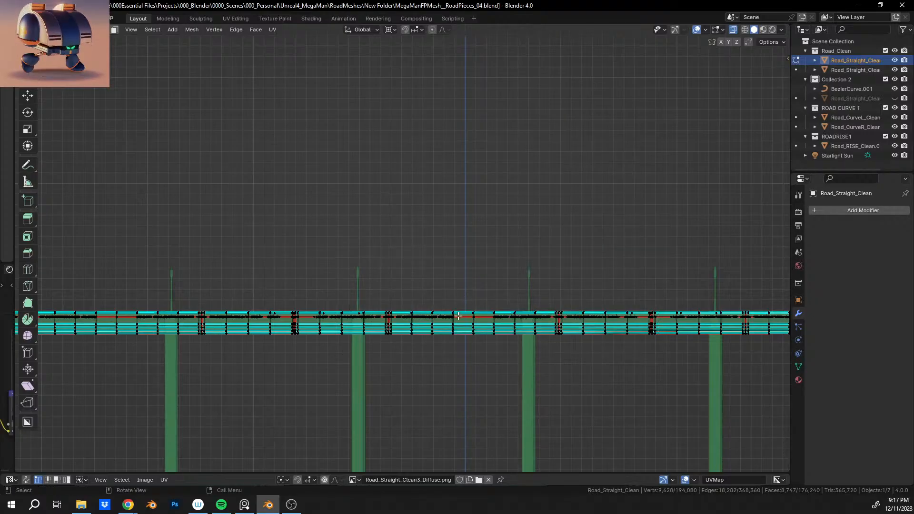
Step: Inspect the end segment's selection at its seam and add the missing linked piece to it
{"action": "middle_click_drag", "start_coordinate": [652, 361], "coordinate": [461, 285]}
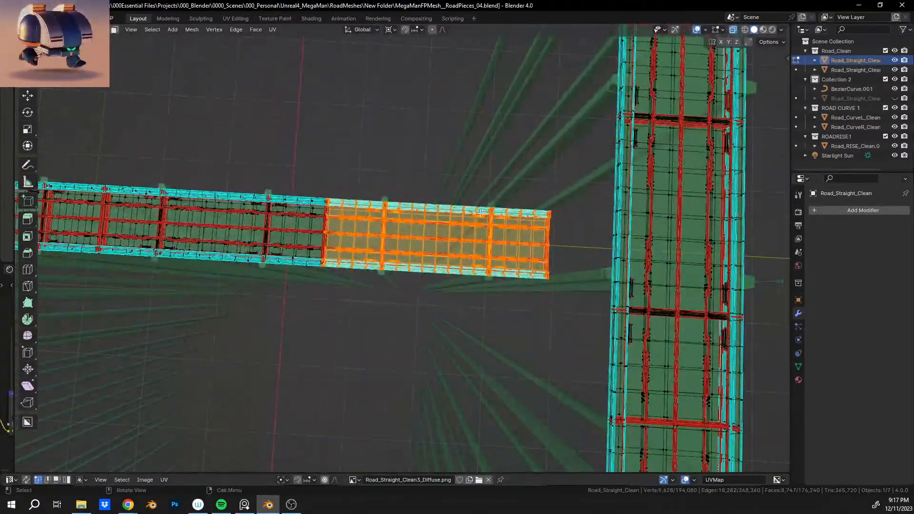
{"action": "scroll", "coordinate": [460, 285], "scroll_direction": "up", "scroll_amount": 5}
{"action": "scroll", "coordinate": [565, 204], "scroll_direction": "up", "scroll_amount": 2}
{"action": "middle_click_drag", "start_coordinate": [325, 200], "coordinate": [661, 81], "text": "shift"}
{"action": "scroll", "coordinate": [565, 204], "scroll_direction": "up", "scroll_amount": 3}
{"action": "scroll", "coordinate": [470, 208], "scroll_direction": "up", "scroll_amount": 4}
{"action": "key", "text": "l"}
{"action": "scroll", "coordinate": [661, 81], "scroll_direction": "up", "scroll_amount": 3}
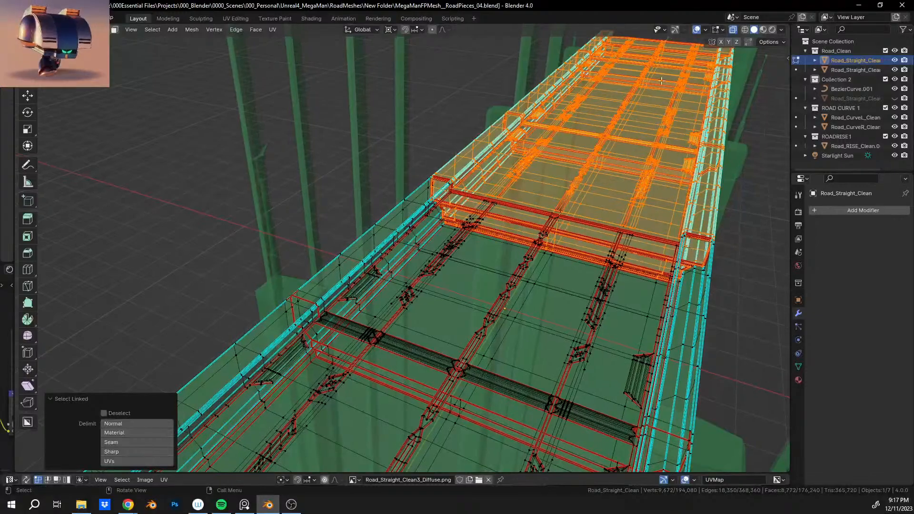
Step: Turn X-ray off, duplicate the selected end segment and move the copy 14.455 m along the X axis
{"action": "left_click", "coordinate": [733, 30]}
{"action": "middle_click_drag", "start_coordinate": [538, 199], "coordinate": [469, 280], "text": "shift"}
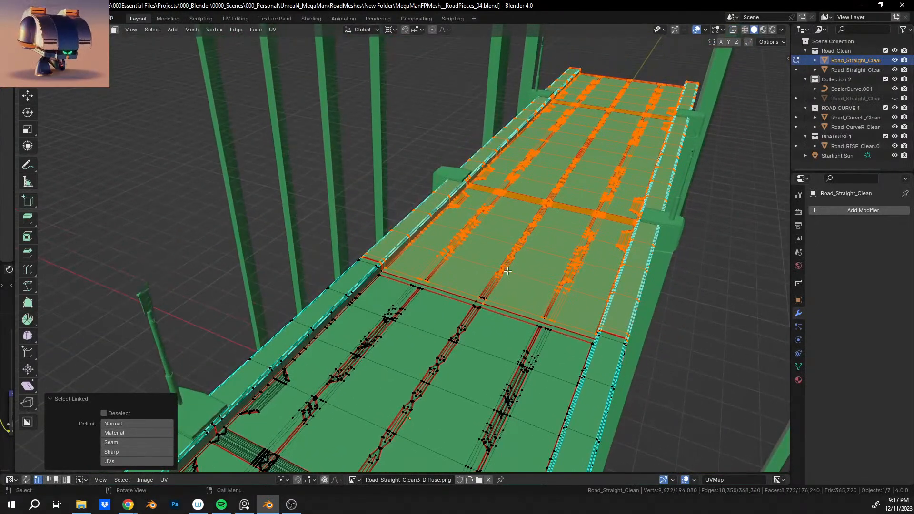
{"action": "key", "text": "g"}
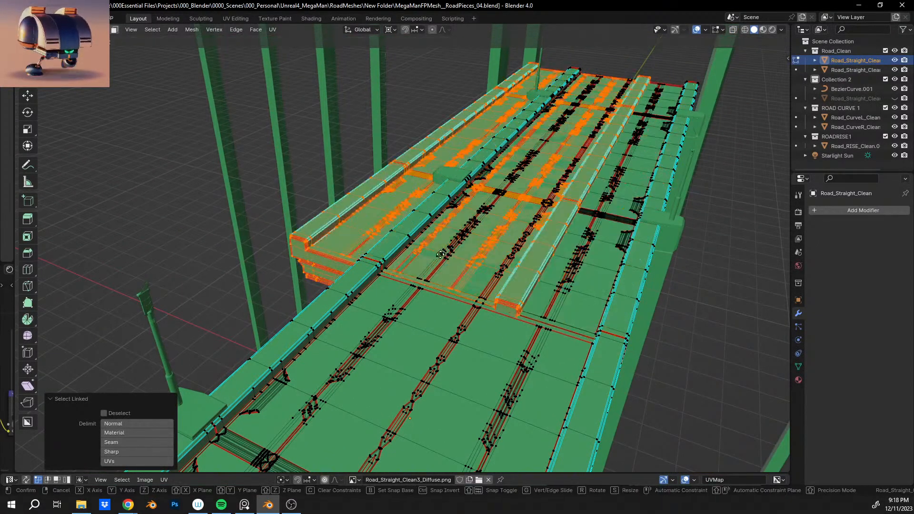
{"action": "left_click", "coordinate": [301, 189]}
{"action": "key", "text": "KP_Decimal"}
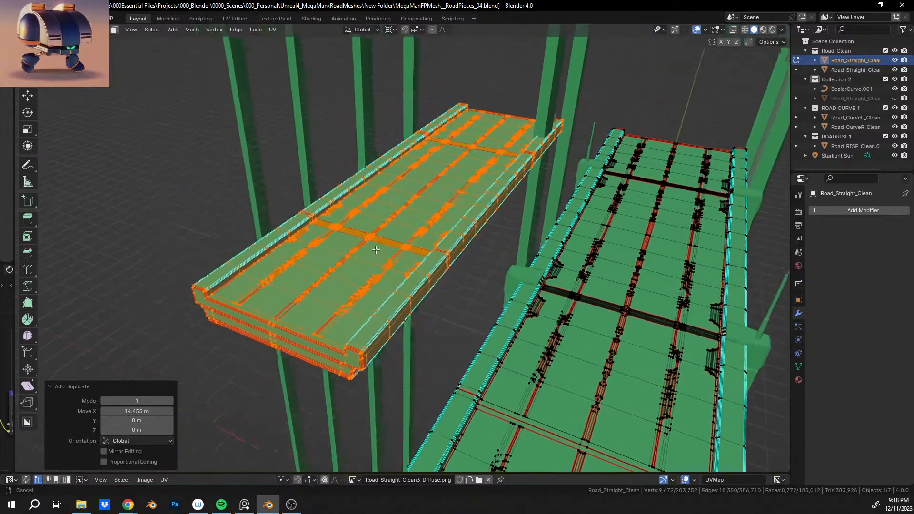
Step: Separate the duplicated road segment by selection into its own object
{"action": "key", "text": "p"}
{"action": "left_click", "coordinate": [380, 253]}
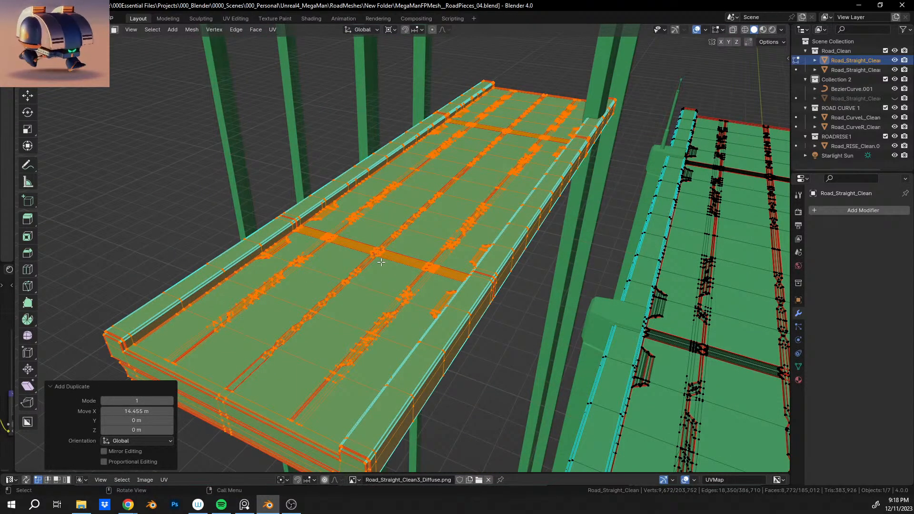
{"action": "middle_click_drag", "start_coordinate": [393, 259], "coordinate": [427, 249]}
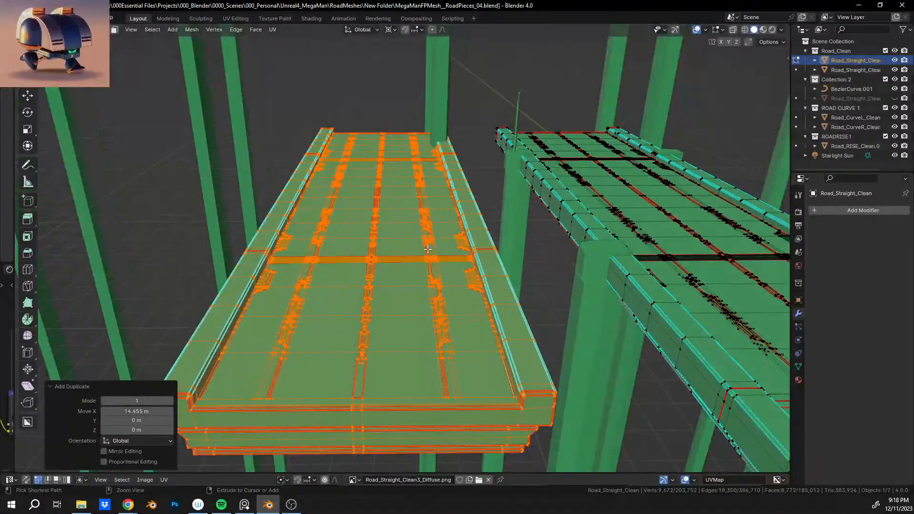
{"action": "key", "text": "ctrl+z"}
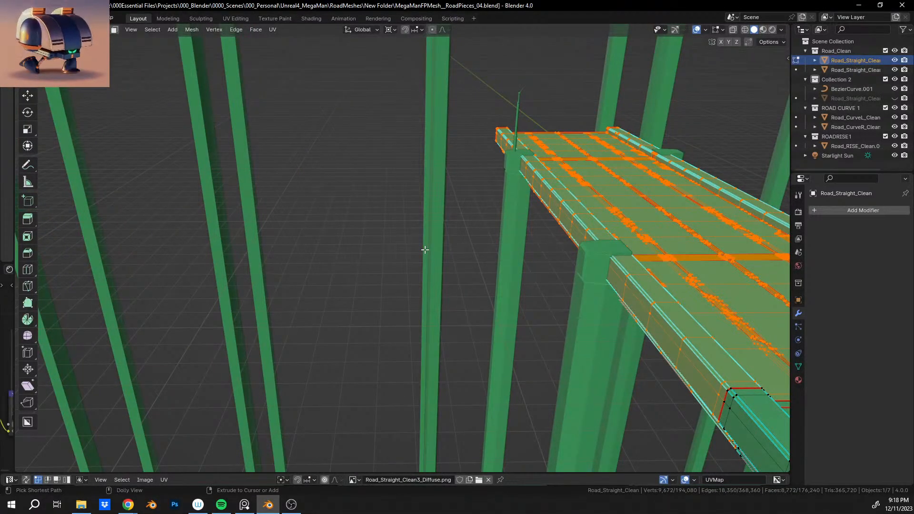
{"action": "key", "text": "ctrl+shift+z"}
{"action": "key", "text": "p"}
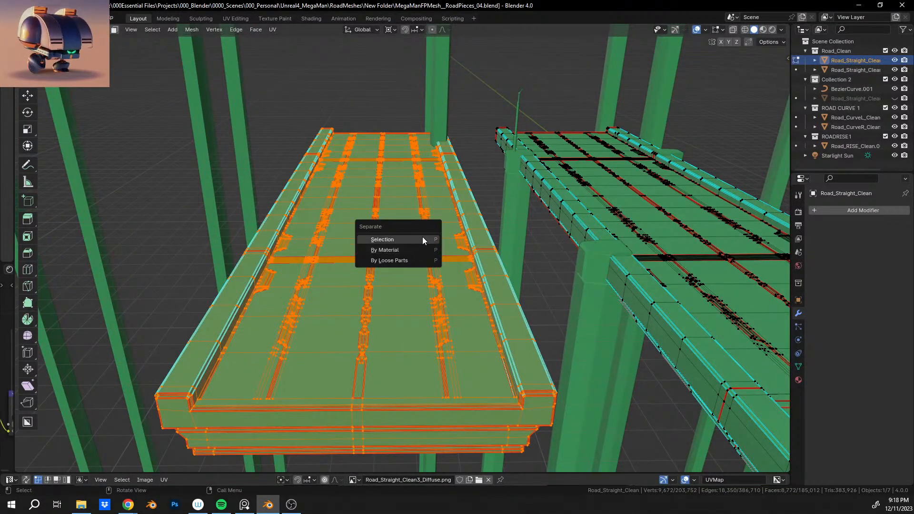
{"action": "left_click", "coordinate": [421, 240]}
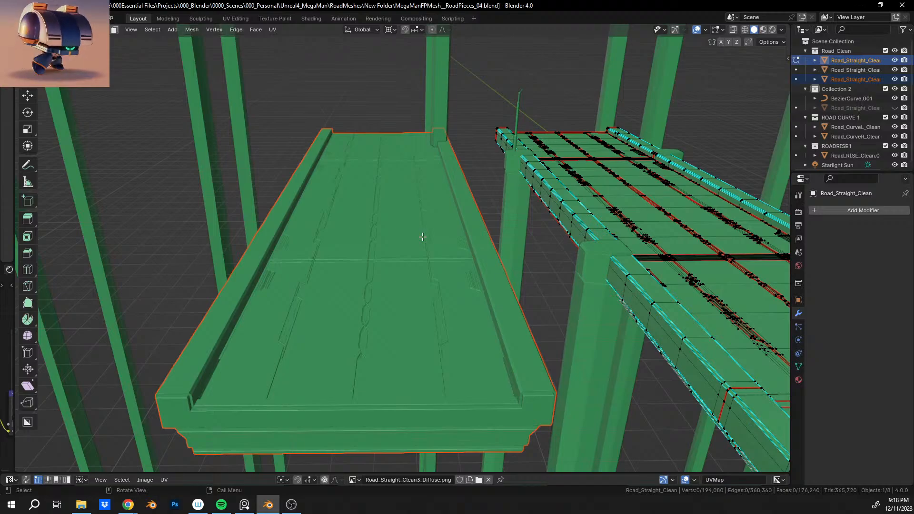
Step: Leave mesh editing, select the separated road segment and move it 71.739 m along the X axis
{"action": "key", "text": "Tab"}
{"action": "left_click", "coordinate": [618, 262]}
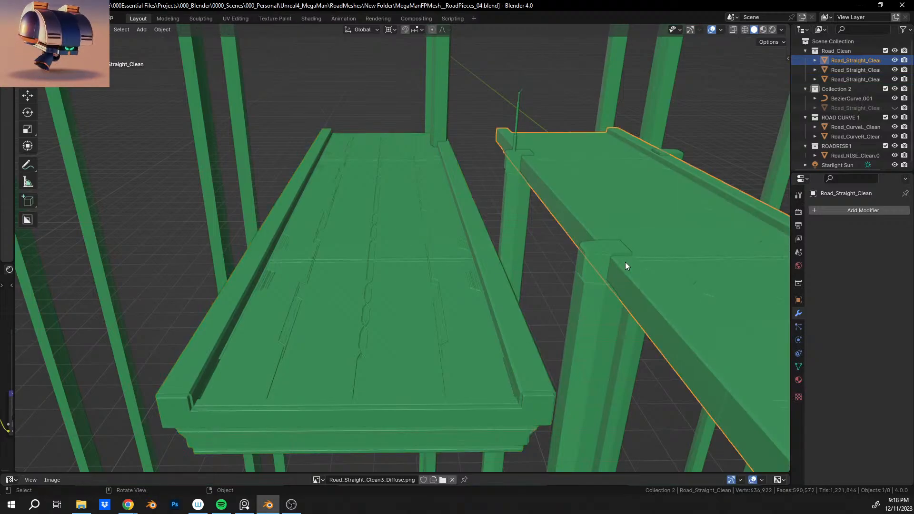
{"action": "left_click", "coordinate": [421, 261]}
{"action": "middle_click_drag", "start_coordinate": [429, 261], "coordinate": [259, 240]}
{"action": "key", "text": "g"}
{"action": "key", "text": "x"}
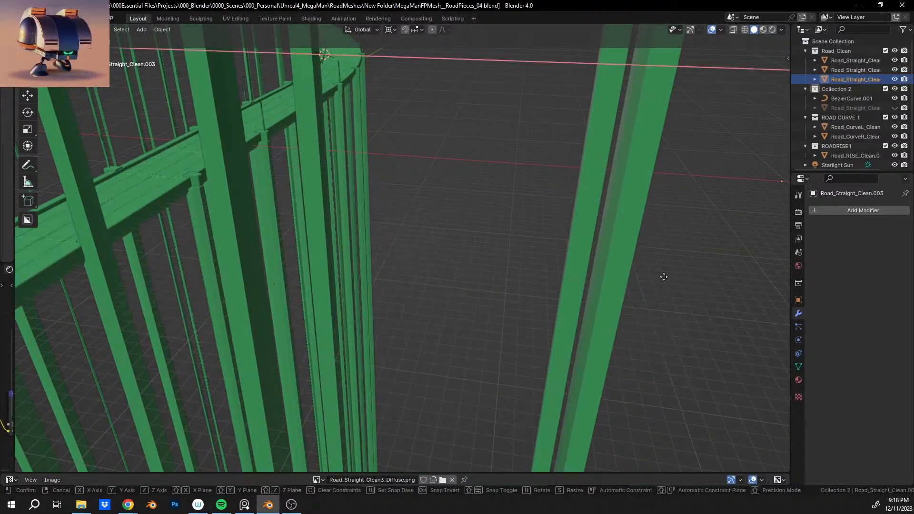
{"action": "left_click", "coordinate": [664, 276]}
Step: Set the separated segment's origin to its center of mass (volume)
{"action": "scroll", "coordinate": [670, 273], "scroll_direction": "down", "scroll_amount": 5}
{"action": "middle_click_drag", "start_coordinate": [670, 272], "coordinate": [224, 192]}
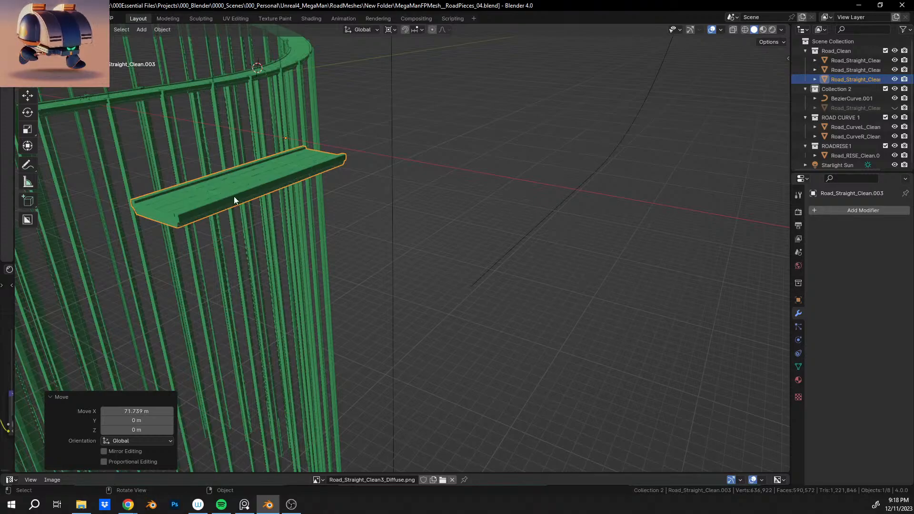
{"action": "right_click", "coordinate": [234, 198]}
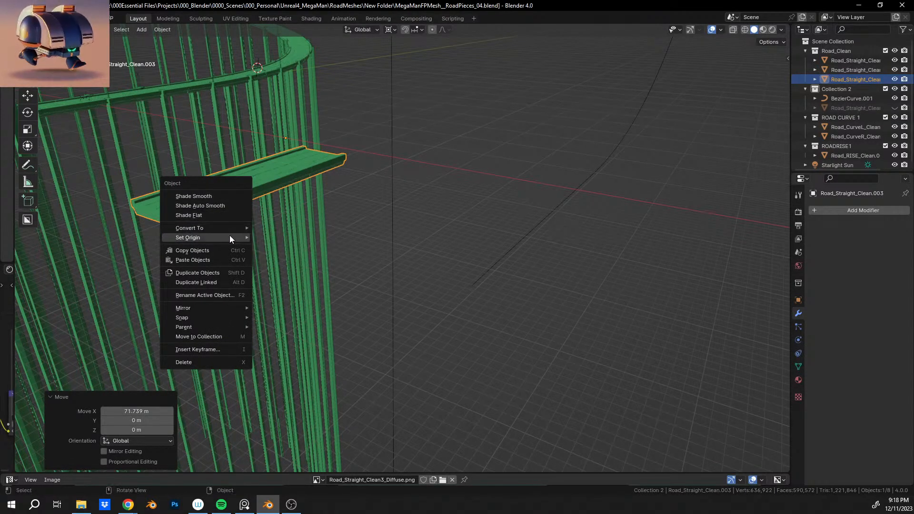
{"action": "mouse_move", "coordinate": [230, 237]}
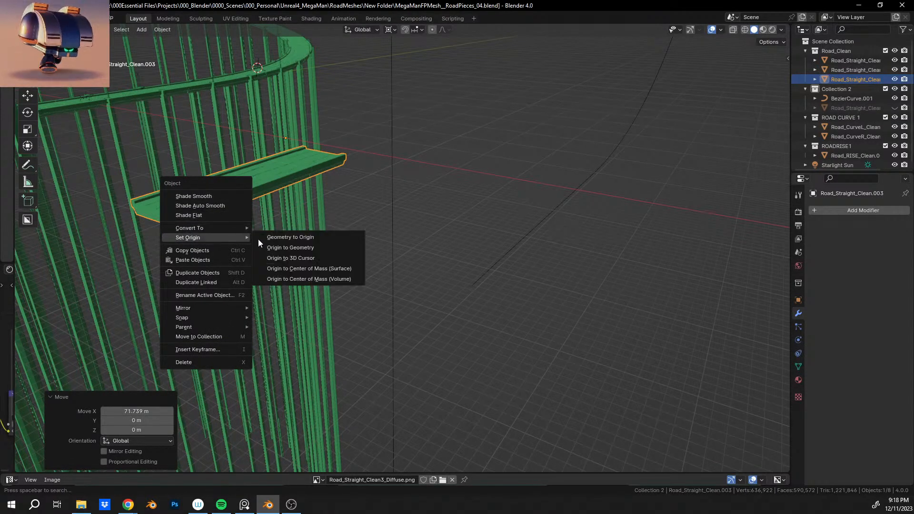
{"action": "left_click", "coordinate": [324, 278]}
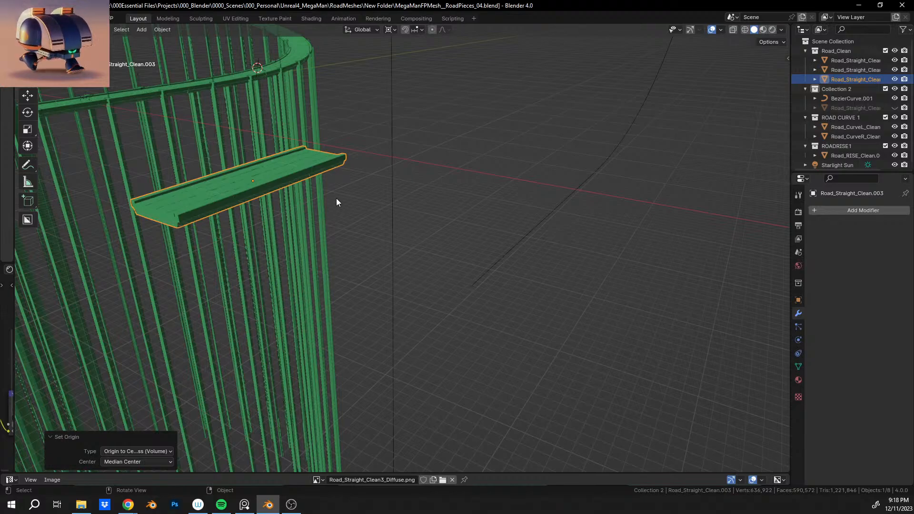
Step: Move the road segment another 44.271 m along the X axis, away from the existing curved road
{"action": "key", "text": "g"}
{"action": "key", "text": "x"}
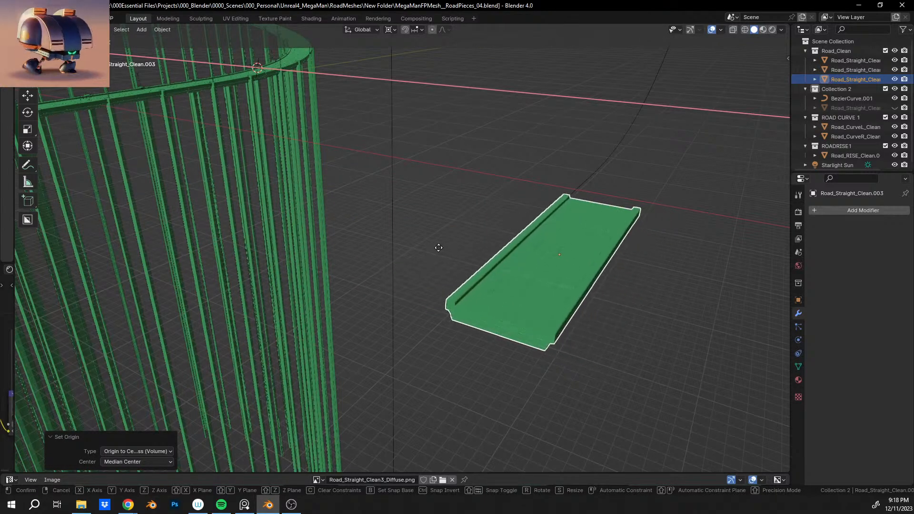
{"action": "left_click", "coordinate": [419, 259]}
{"action": "middle_click_drag", "start_coordinate": [419, 259], "coordinate": [430, 242]}
{"action": "scroll", "coordinate": [290, 278], "scroll_direction": "up", "scroll_amount": 2}
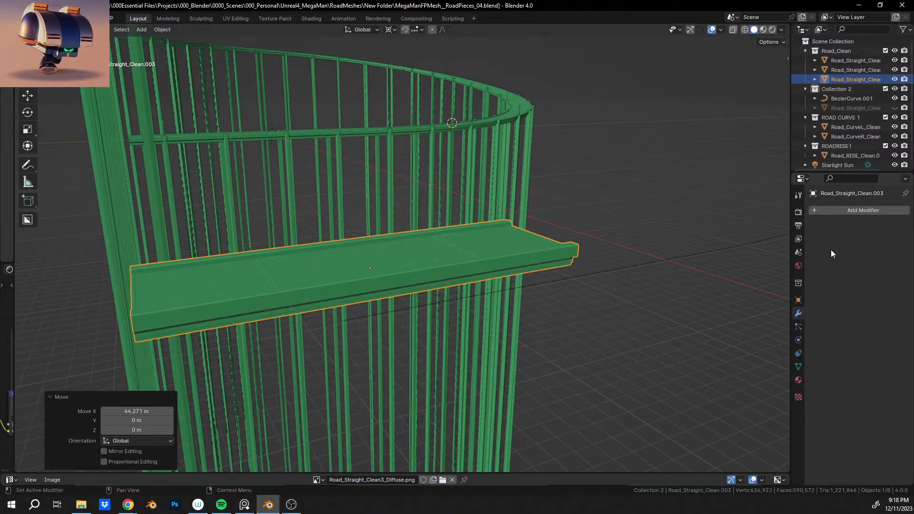
Step: Add an Array modifier to the separated road segment
{"action": "left_click", "coordinate": [845, 211]}
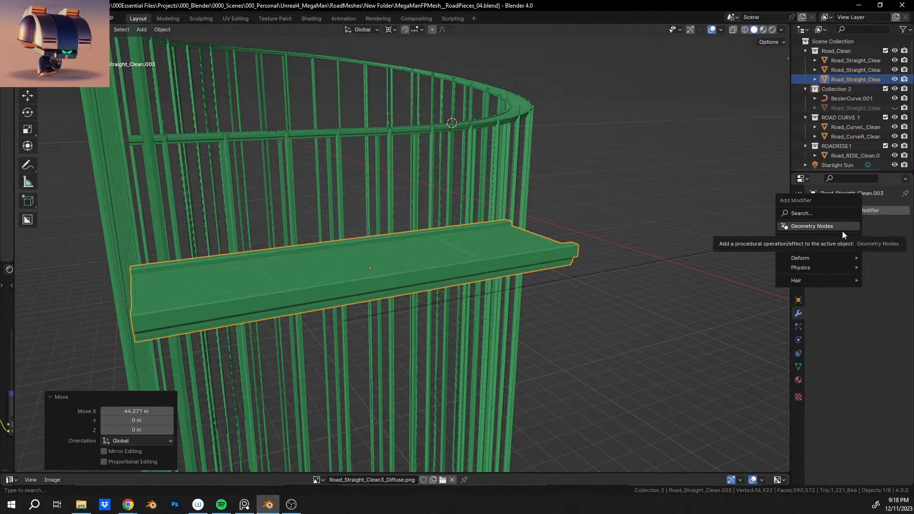
{"action": "left_click", "coordinate": [826, 213]}
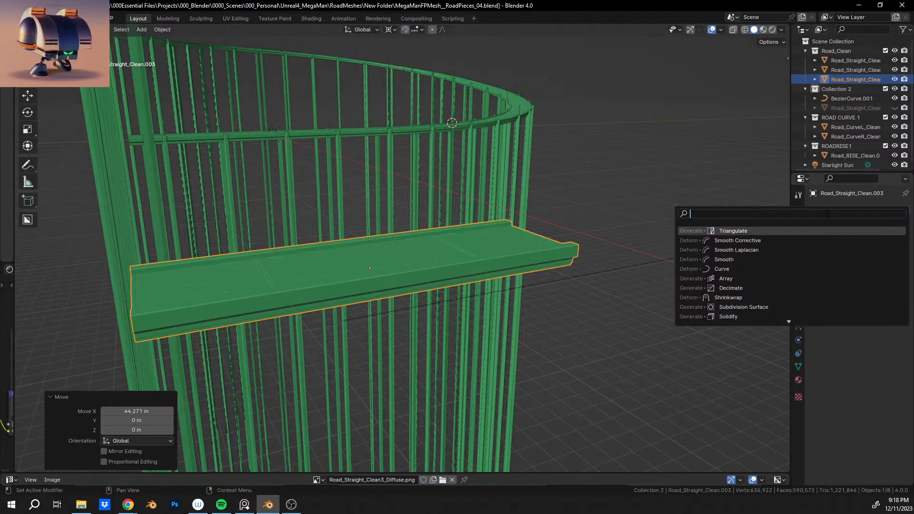
{"action": "type", "text": "ar"}
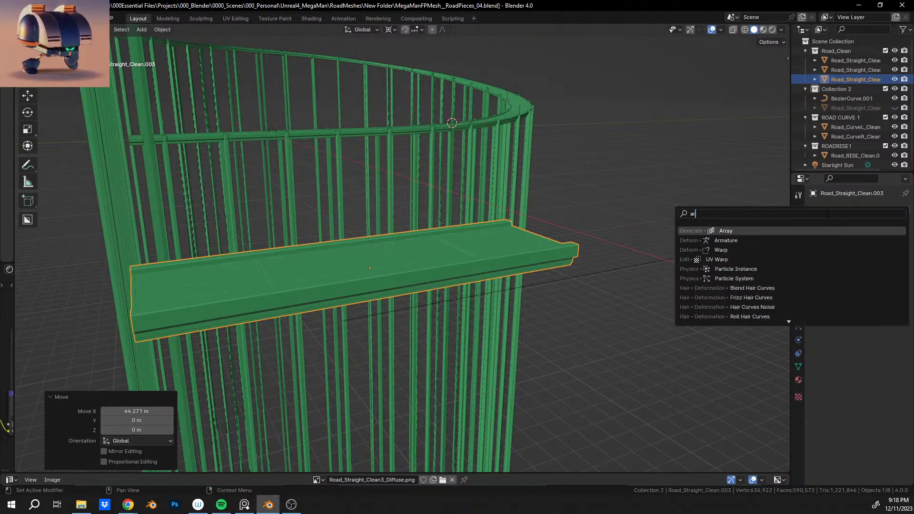
{"action": "type", "text": "ray"}
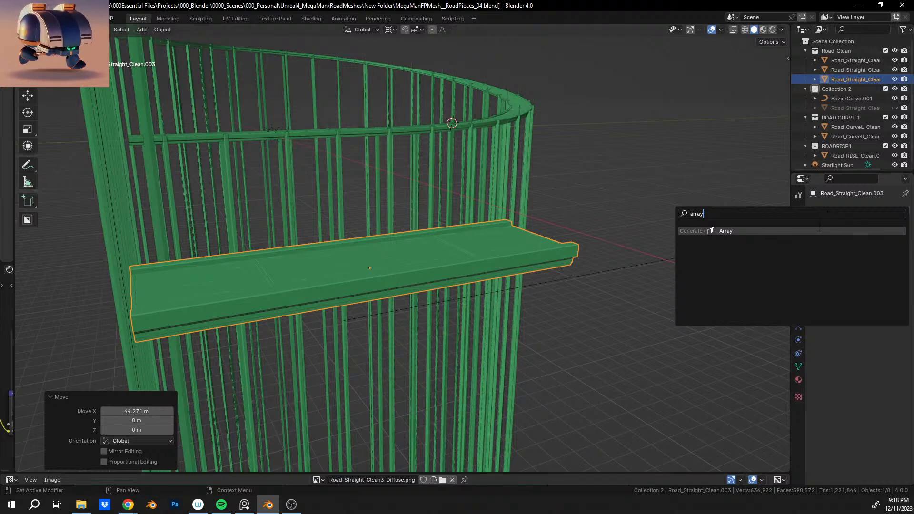
{"action": "left_click", "coordinate": [819, 231]}
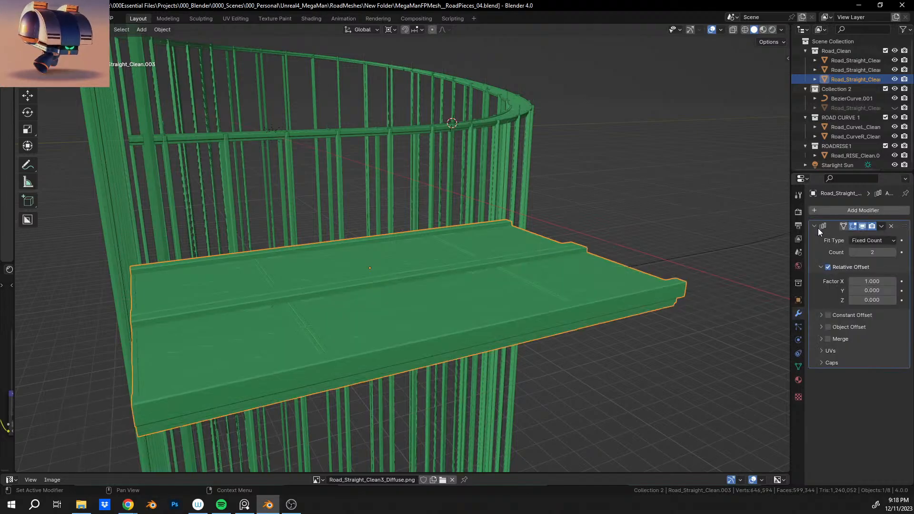
Step: Set the Array's relative offset to 0 in X and 1 in Y to repeat the segment lengthwise
{"action": "left_click", "coordinate": [876, 282]}
{"action": "type", "text": "0"}
{"action": "key", "text": "Return"}
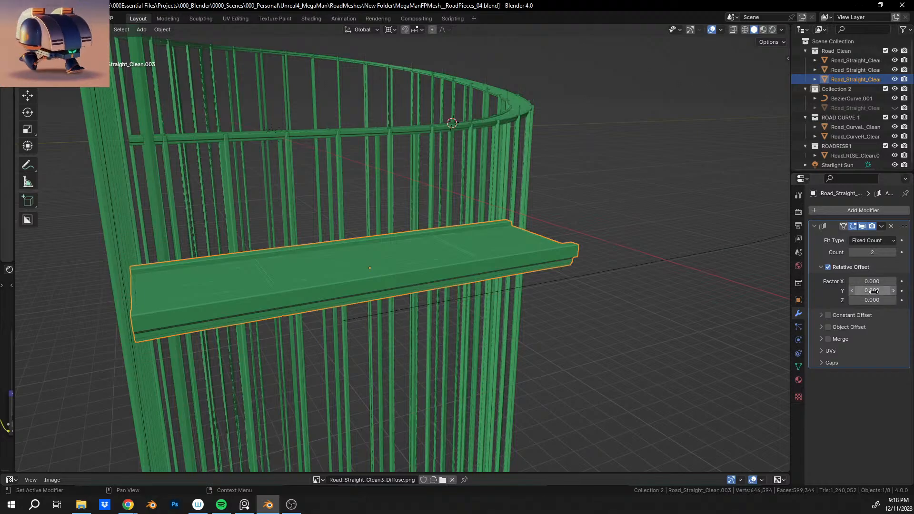
{"action": "left_click", "coordinate": [874, 291]}
{"action": "type", "text": "1"}
{"action": "key", "text": "Return"}
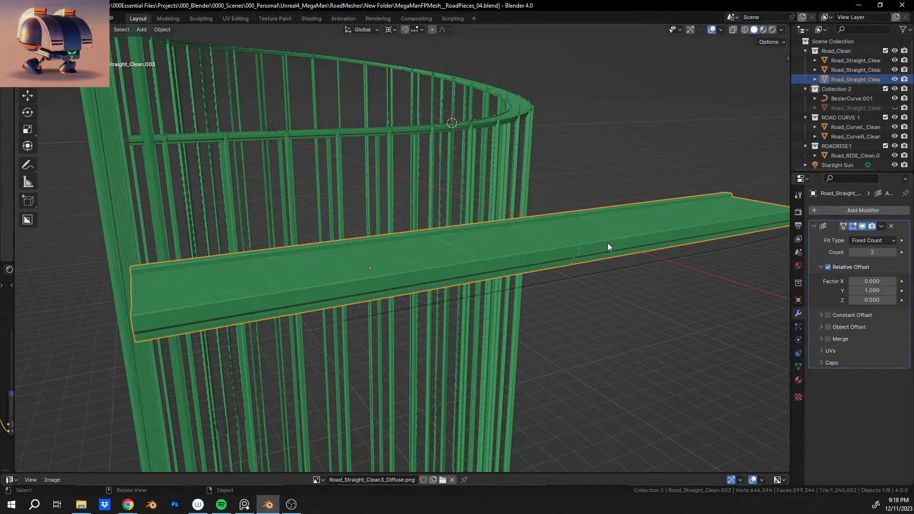
Step: Close the seam between the arrayed road pieces by setting the relative Y offset to 0.996
{"action": "middle_click_drag", "start_coordinate": [608, 242], "coordinate": [378, 243]}
{"action": "scroll", "coordinate": [482, 252], "scroll_direction": "up", "scroll_amount": 5}
{"action": "scroll", "coordinate": [454, 284], "scroll_direction": "up", "scroll_amount": 3}
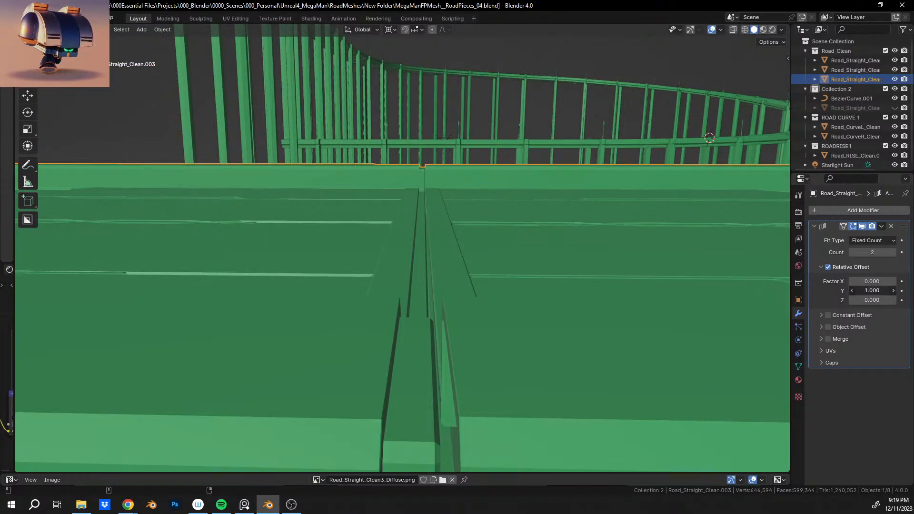
{"action": "left_click_drag", "start_coordinate": [871, 291], "coordinate": [870, 291]}
{"action": "left_click", "coordinate": [874, 291]}
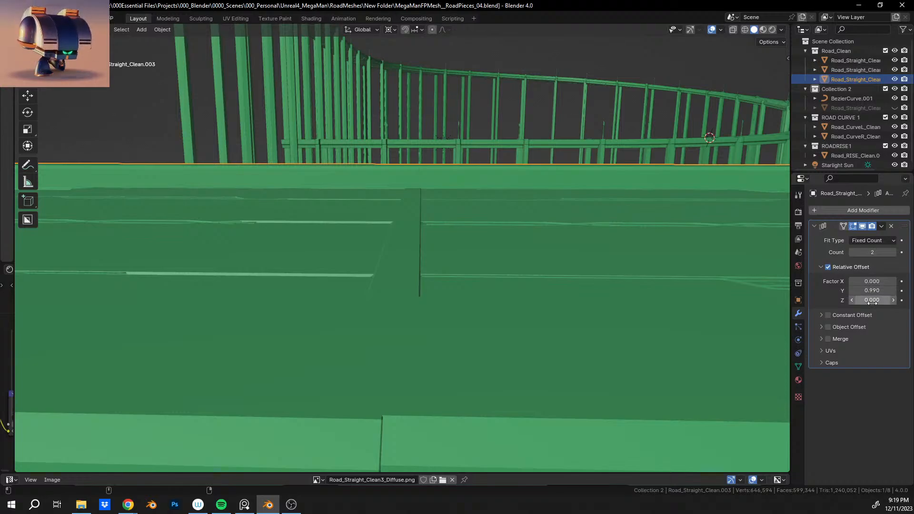
{"action": "left_click_drag", "start_coordinate": [861, 292], "coordinate": [865, 294]}
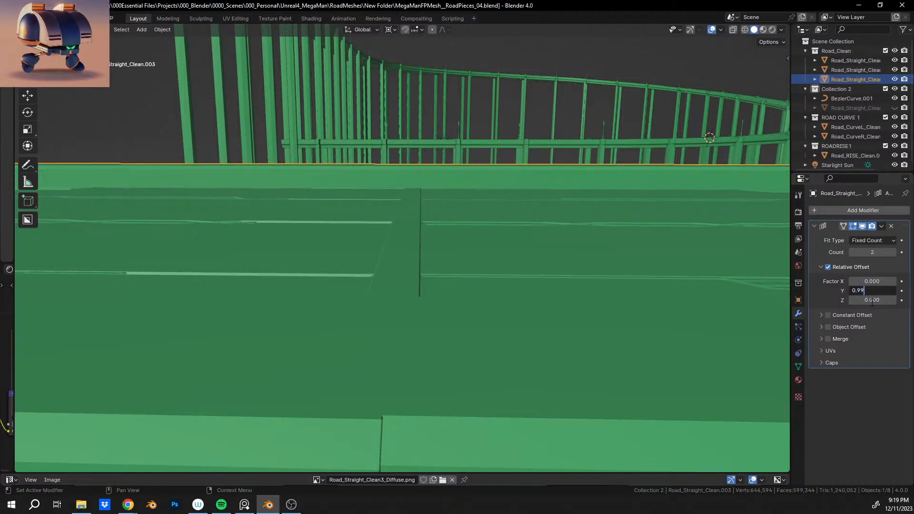
{"action": "type", "text": "8"}
{"action": "key", "text": "Return"}
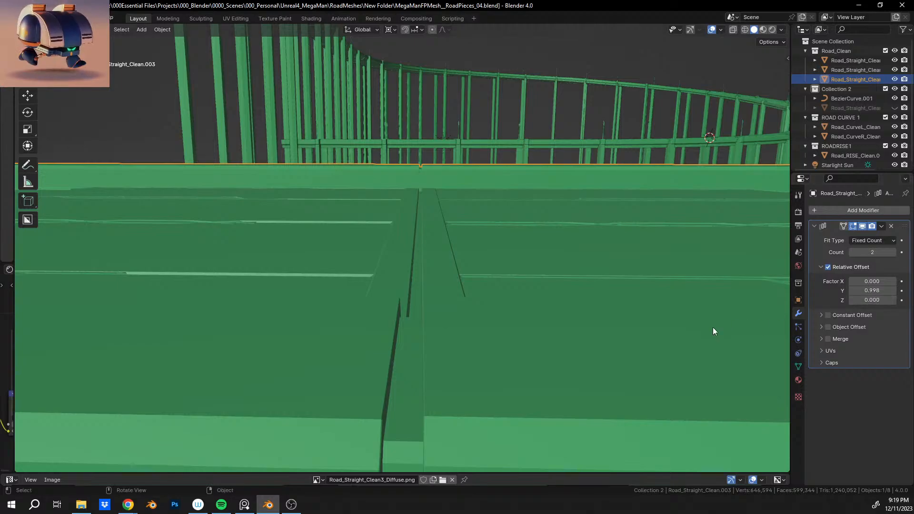
{"action": "left_click", "coordinate": [876, 291]}
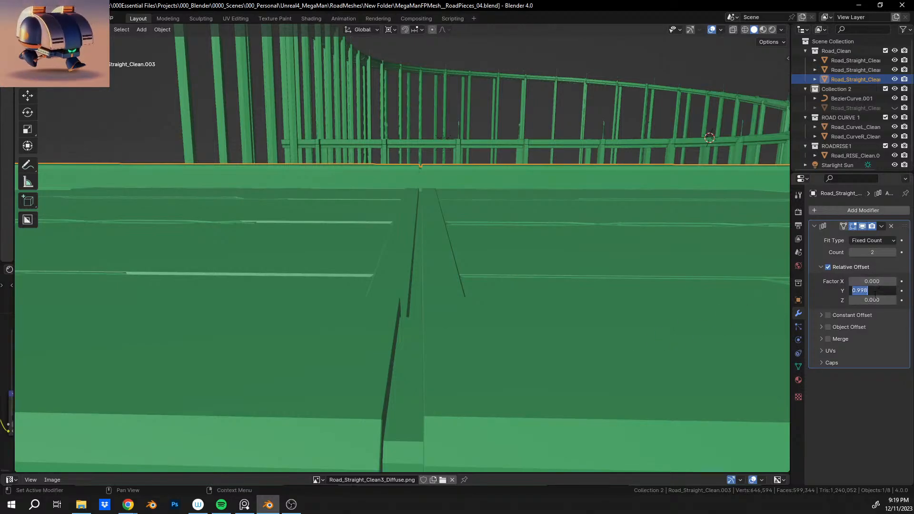
{"action": "left_click", "coordinate": [863, 291]}
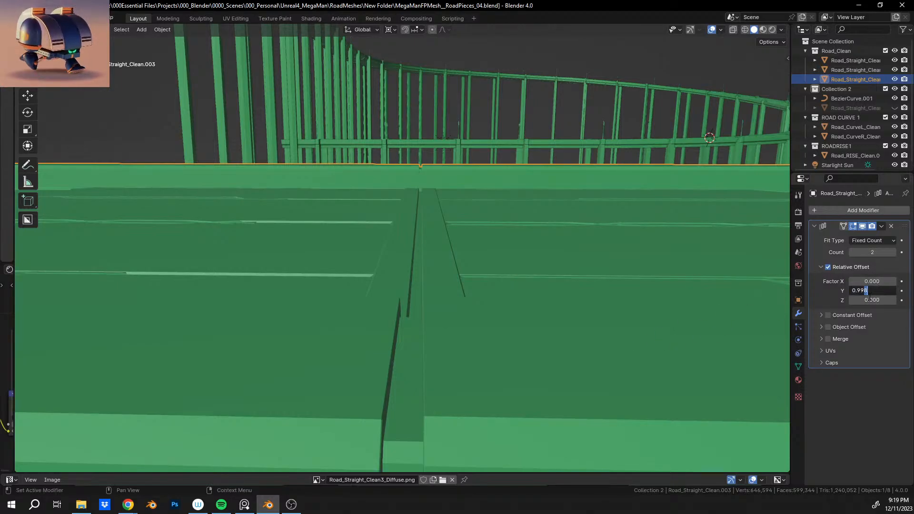
{"action": "key", "text": "Return"}
Step: Add a Curve modifier to the road segment after its Array modifier
{"action": "middle_click_drag", "start_coordinate": [647, 359], "coordinate": [488, 240]}
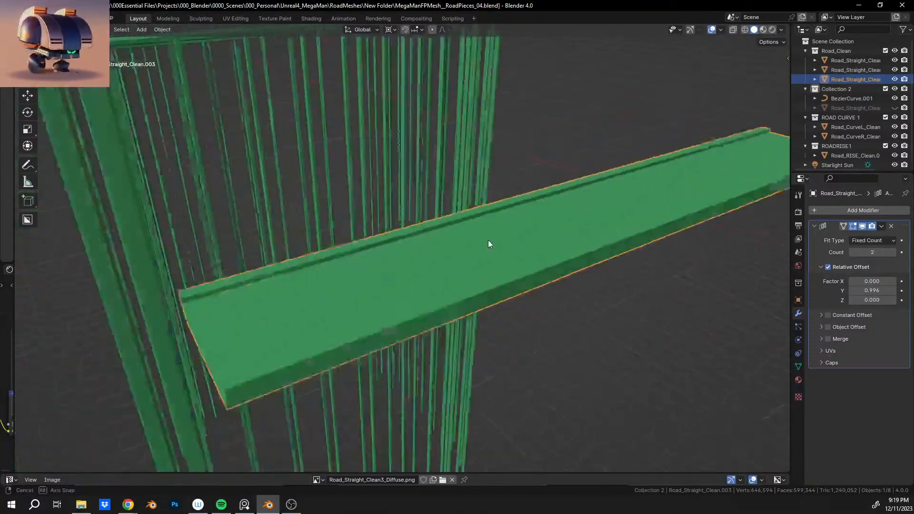
{"action": "scroll", "coordinate": [484, 239], "scroll_direction": "up", "scroll_amount": 3}
{"action": "scroll", "coordinate": [485, 239], "scroll_direction": "down", "scroll_amount": 3}
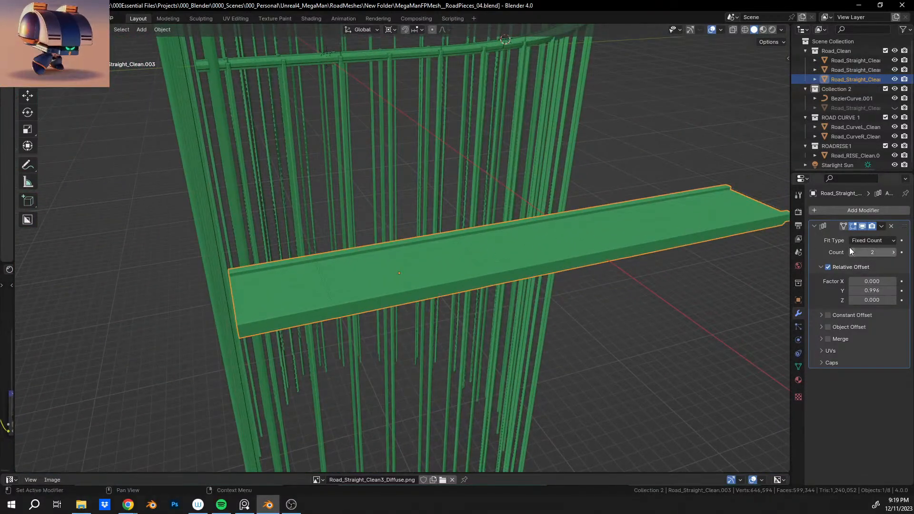
{"action": "left_click", "coordinate": [840, 210]}
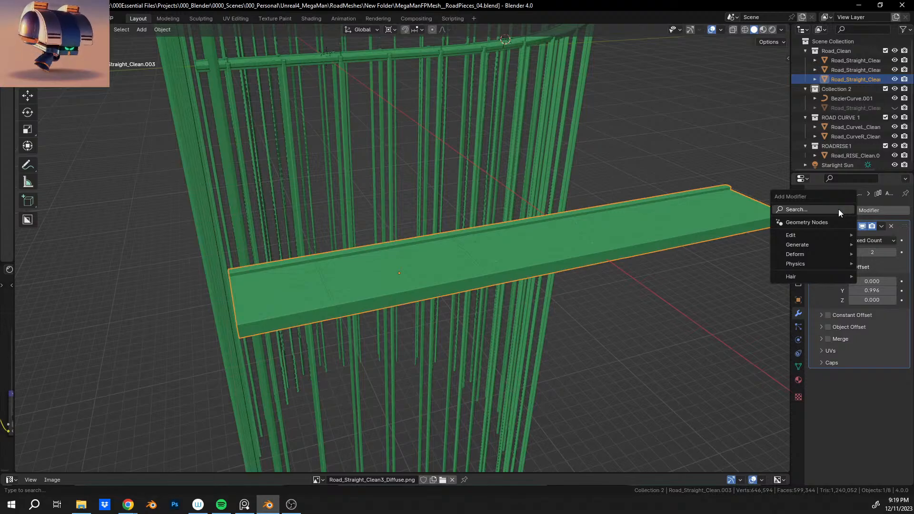
{"action": "left_click", "coordinate": [839, 209]}
{"action": "type", "text": "curv"}
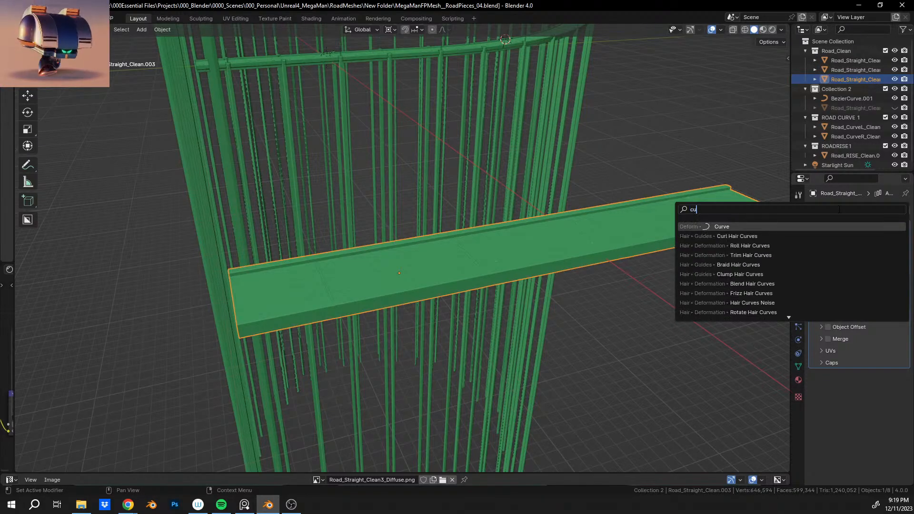
{"action": "left_click", "coordinate": [754, 227]}
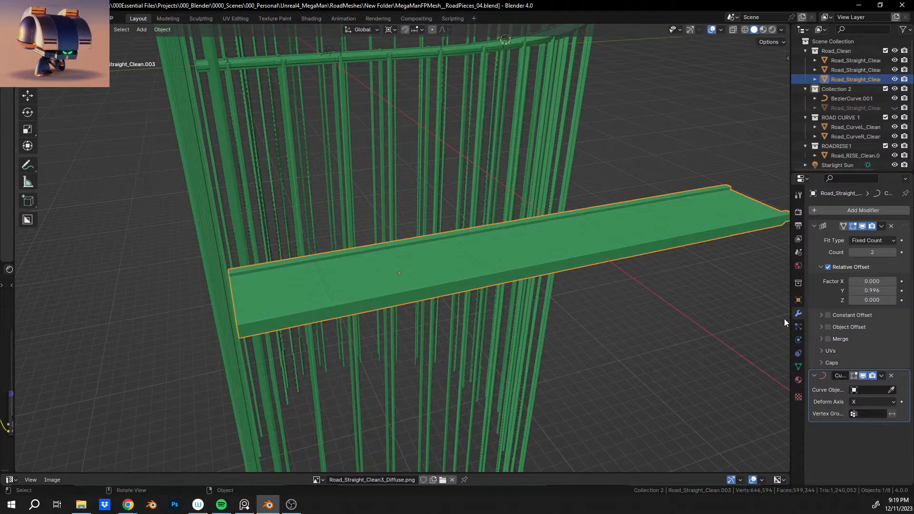
Step: Pick the Bezier curve in the scene as the Curve modifier's curve object
{"action": "left_click", "coordinate": [891, 390]}
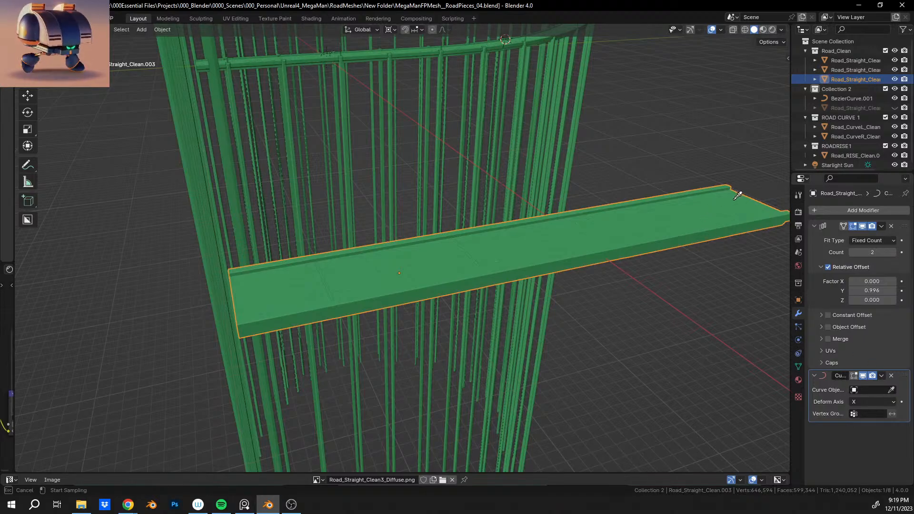
{"action": "key", "text": "Escape"}
{"action": "middle_click_drag", "start_coordinate": [713, 208], "coordinate": [452, 264], "text": "shift"}
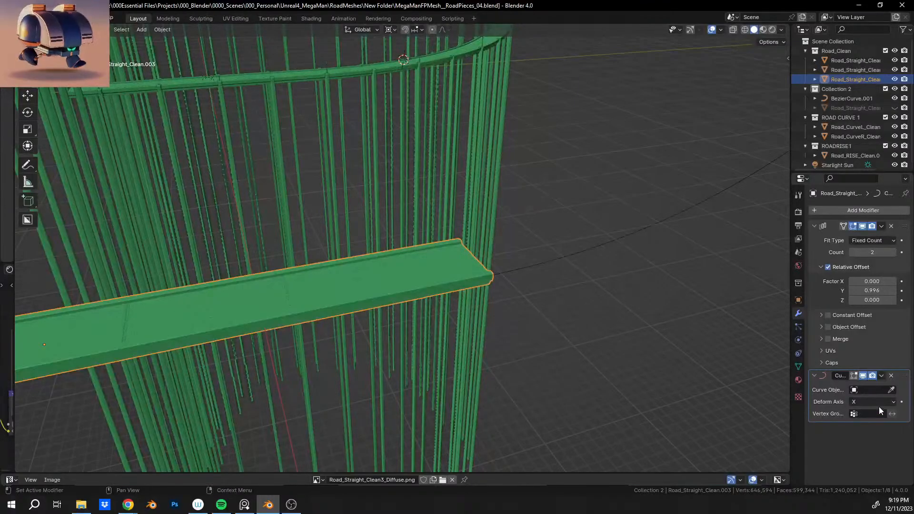
{"action": "left_click", "coordinate": [891, 391]}
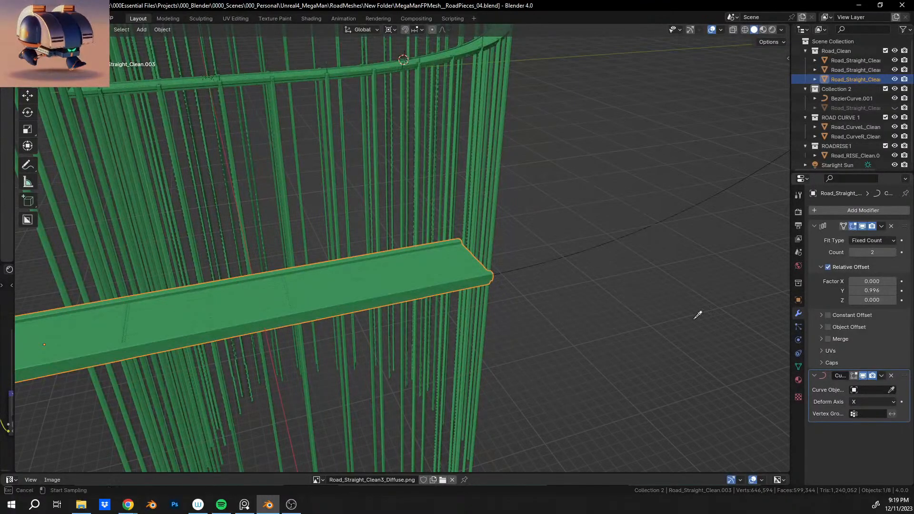
{"action": "left_click", "coordinate": [587, 257]}
Step: Set the Array modifier's count to 4 to extend the road along the curve
{"action": "middle_click_drag", "start_coordinate": [393, 313], "coordinate": [619, 266]}
{"action": "scroll", "coordinate": [520, 307], "scroll_direction": "down", "scroll_amount": 4}
{"action": "scroll", "coordinate": [438, 266], "scroll_direction": "up", "scroll_amount": 1}
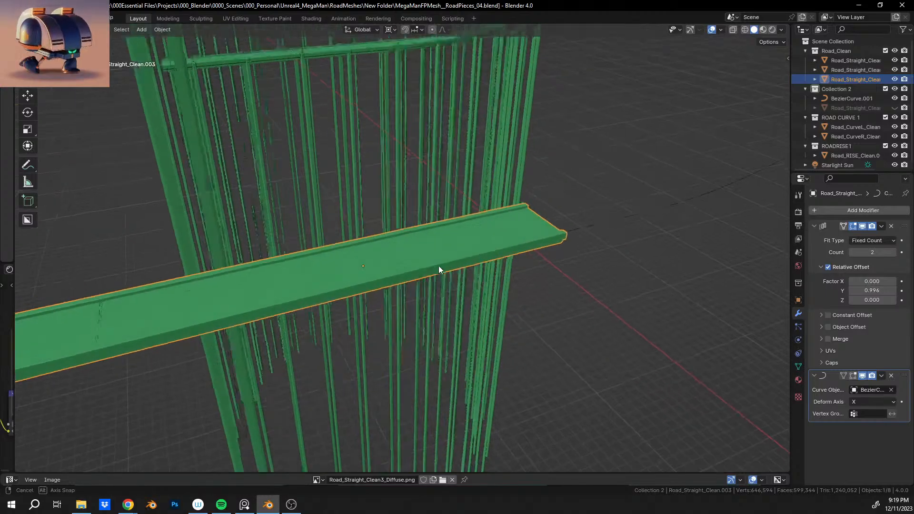
{"action": "middle_click_drag", "start_coordinate": [438, 265], "coordinate": [473, 269]}
{"action": "scroll", "coordinate": [473, 269], "scroll_direction": "down", "scroll_amount": 1}
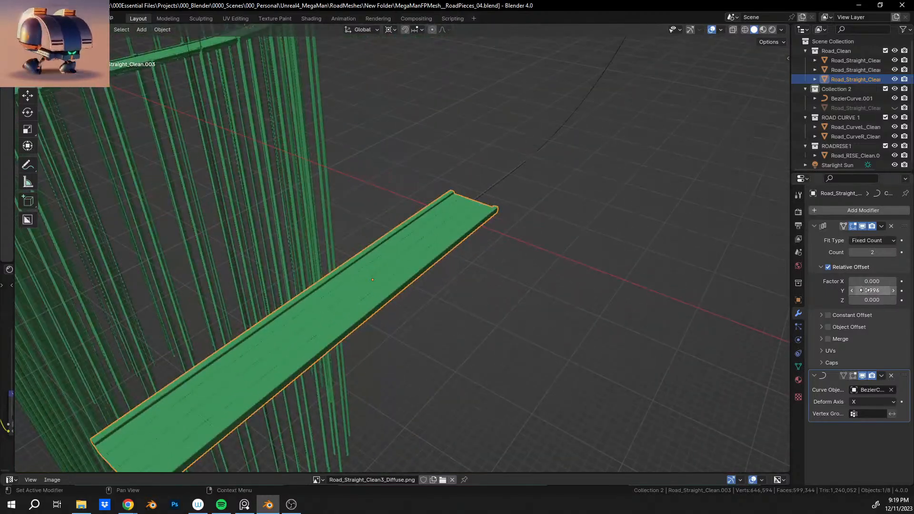
{"action": "left_click", "coordinate": [892, 252]}
{"action": "left_click", "coordinate": [892, 252]}
Step: Select the Bezier curve and examine its control points and its alignment with the arrayed road
{"action": "middle_click_drag", "start_coordinate": [612, 184], "coordinate": [444, 399], "text": "shift"}
{"action": "key", "text": "Tab"}
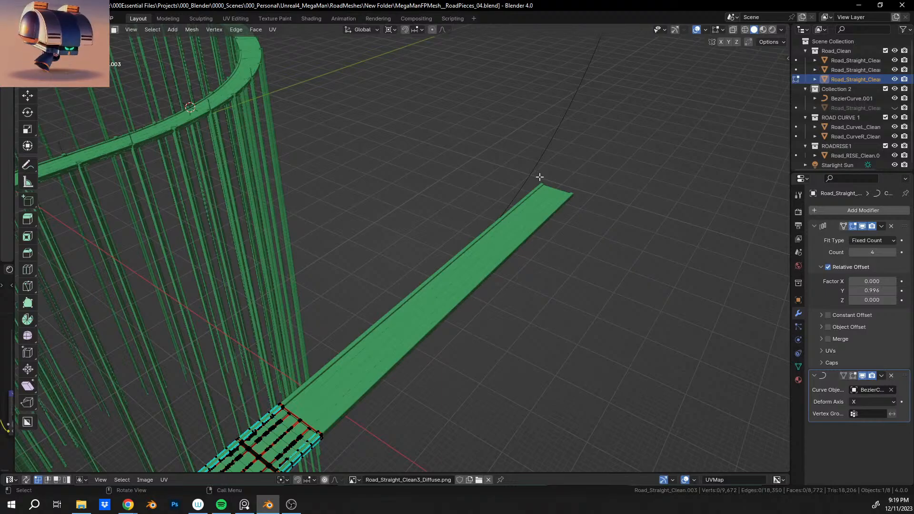
{"action": "key", "text": "Tab"}
{"action": "middle_click_drag", "start_coordinate": [537, 164], "coordinate": [476, 247], "text": "shift"}
{"action": "left_click", "coordinate": [497, 227]}
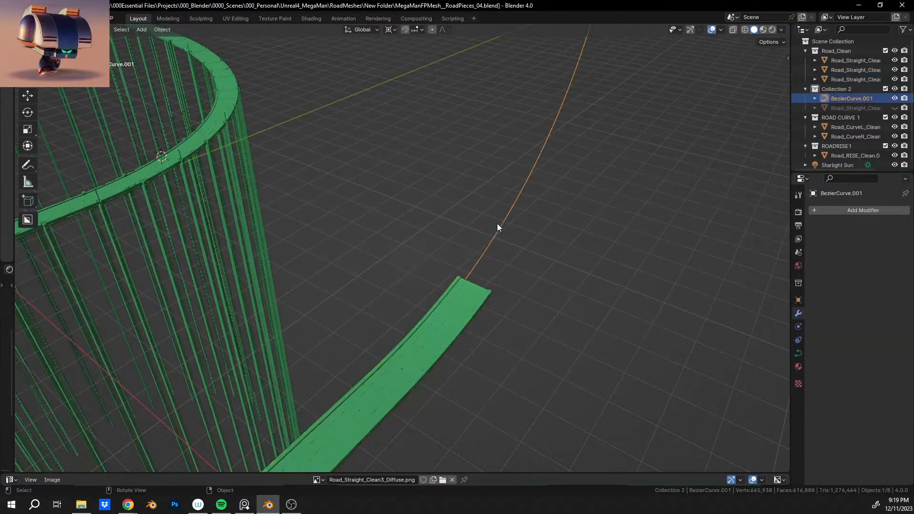
{"action": "key", "text": "Tab"}
{"action": "scroll", "coordinate": [497, 224], "scroll_direction": "down", "scroll_amount": 3}
{"action": "scroll", "coordinate": [496, 224], "scroll_direction": "up", "scroll_amount": 4}
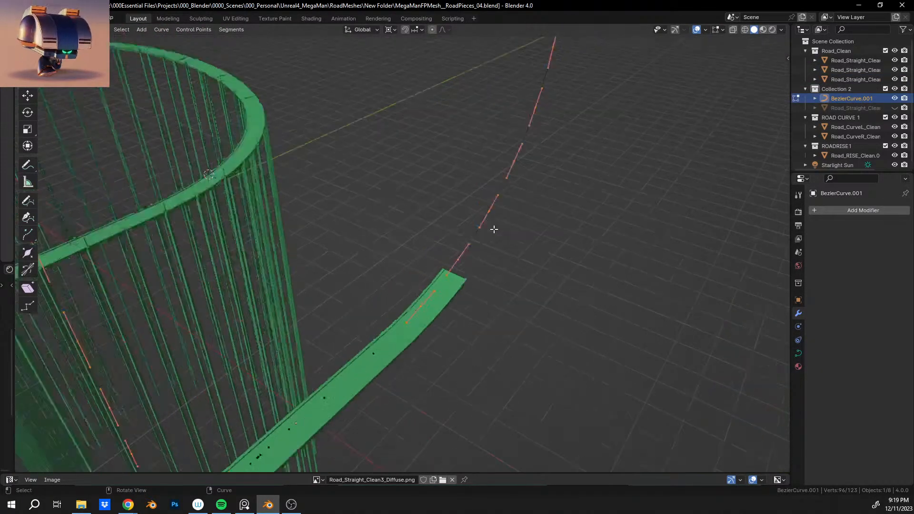
{"action": "key", "text": "Tab"}
{"action": "middle_click_drag", "start_coordinate": [463, 316], "coordinate": [361, 234]}
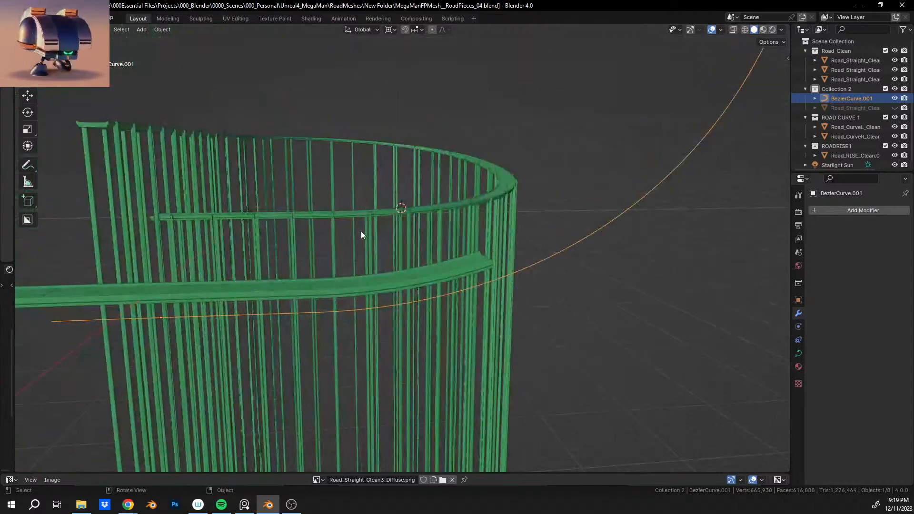
Step: Select the curve-deformed road segment and set its Array modifier's count to 17 to extend it around the loop
{"action": "scroll", "coordinate": [427, 289], "scroll_direction": "up", "scroll_amount": 3}
{"action": "scroll", "coordinate": [427, 289], "scroll_direction": "down", "scroll_amount": 3}
{"action": "middle_click_drag", "start_coordinate": [428, 284], "coordinate": [582, 285]}
{"action": "left_click", "coordinate": [498, 256]}
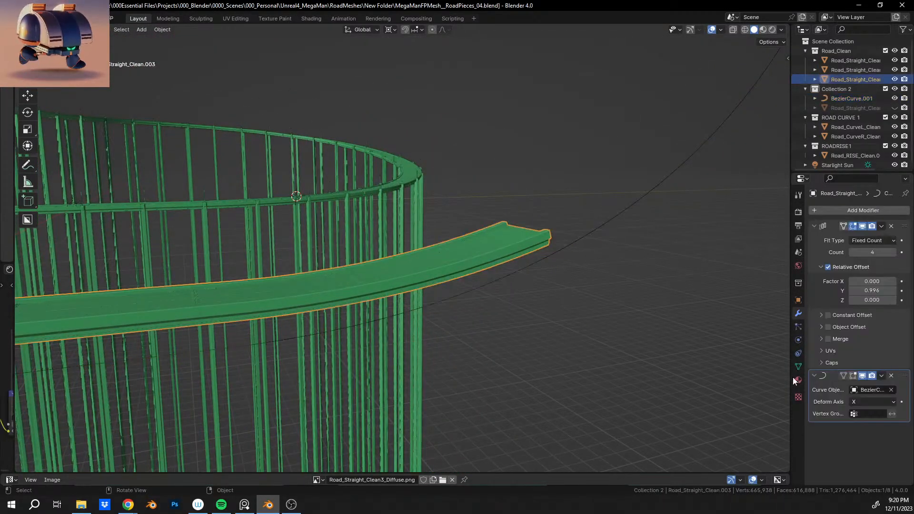
{"action": "middle_click_drag", "start_coordinate": [519, 223], "coordinate": [445, 337]}
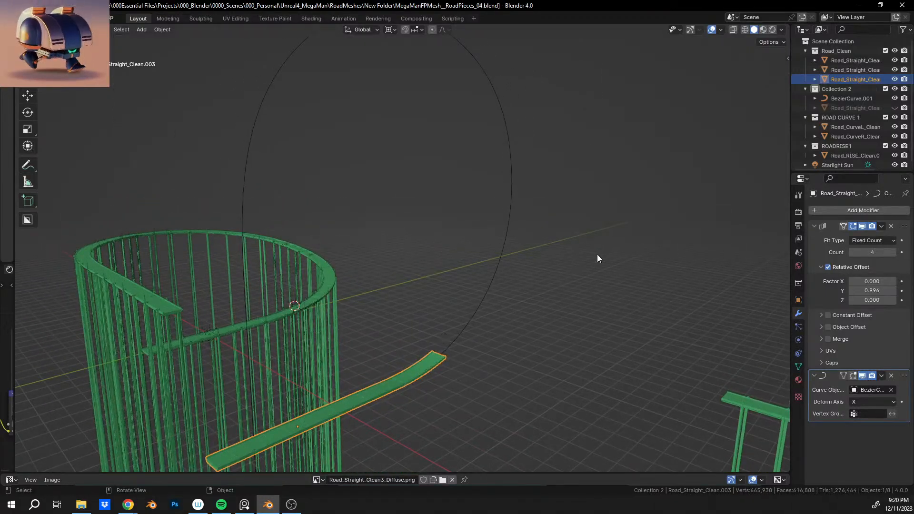
{"action": "middle_click_drag", "start_coordinate": [598, 259], "coordinate": [628, 266]}
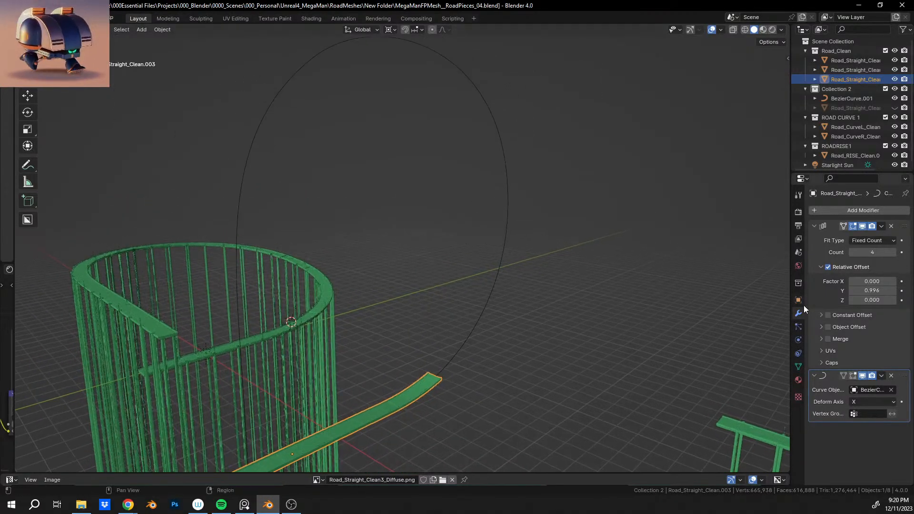
{"action": "left_click", "coordinate": [893, 252]}
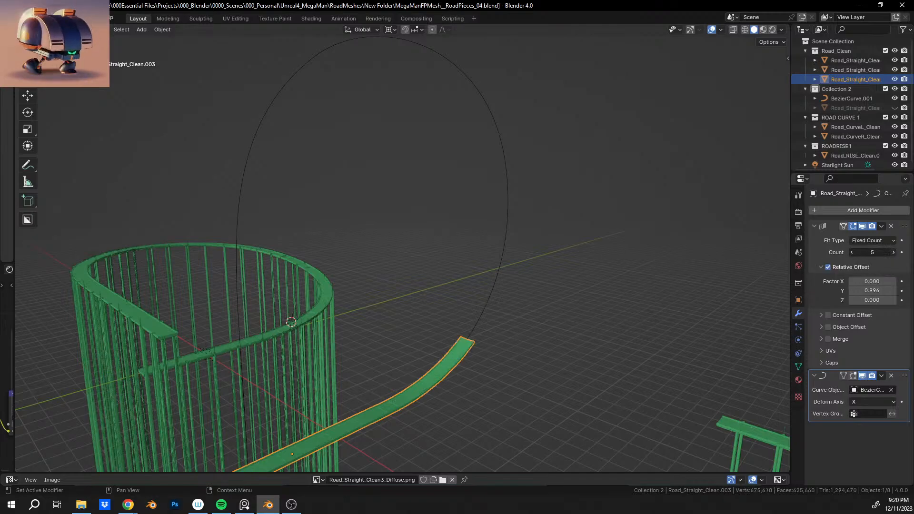
{"action": "left_click", "coordinate": [893, 252]}
{"action": "left_click", "coordinate": [893, 252]}
{"action": "left_click", "coordinate": [893, 252]}
{"action": "left_click", "coordinate": [893, 252]}
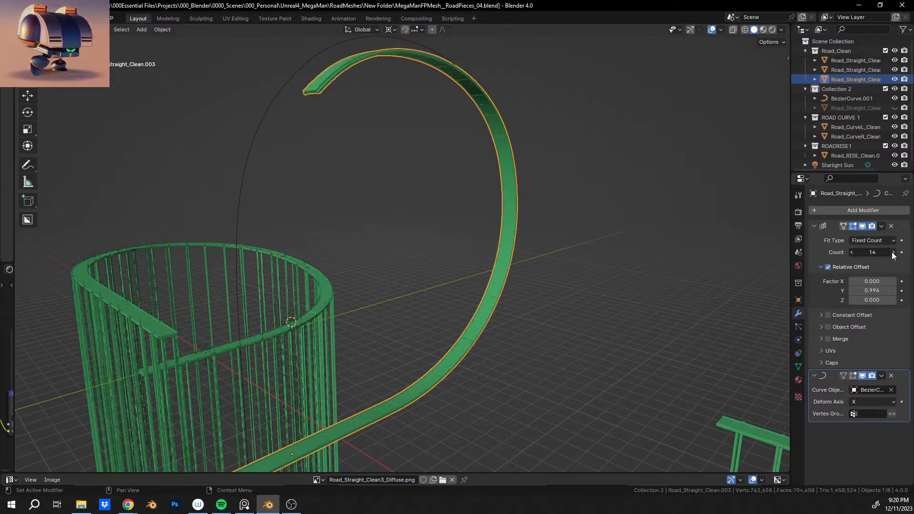
{"action": "left_click", "coordinate": [892, 252]}
{"action": "left_click", "coordinate": [892, 252]}
{"action": "left_click", "coordinate": [892, 252]}
{"action": "left_click", "coordinate": [892, 253]}
{"action": "left_click", "coordinate": [892, 252]}
{"action": "left_click", "coordinate": [892, 252]}
{"action": "left_click", "coordinate": [892, 253]}
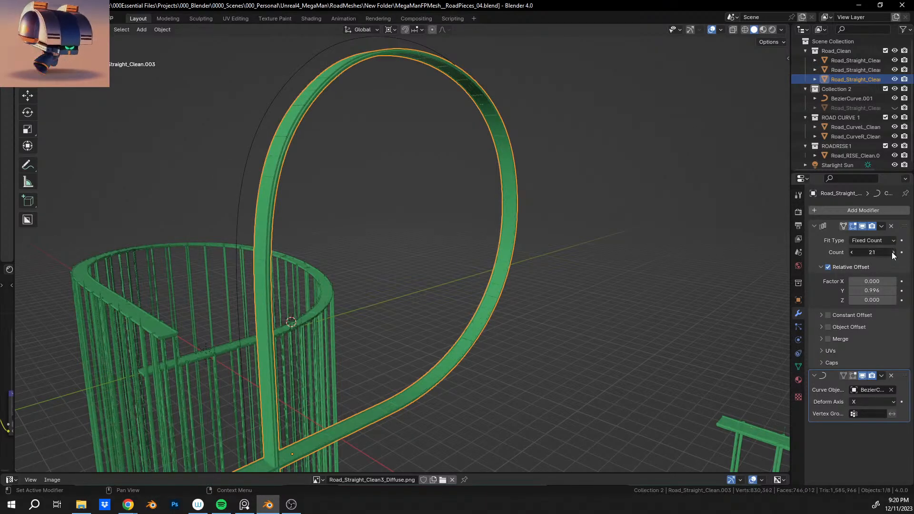
{"action": "left_click", "coordinate": [892, 252]}
{"action": "middle_click_drag", "start_coordinate": [484, 370], "coordinate": [449, 190]}
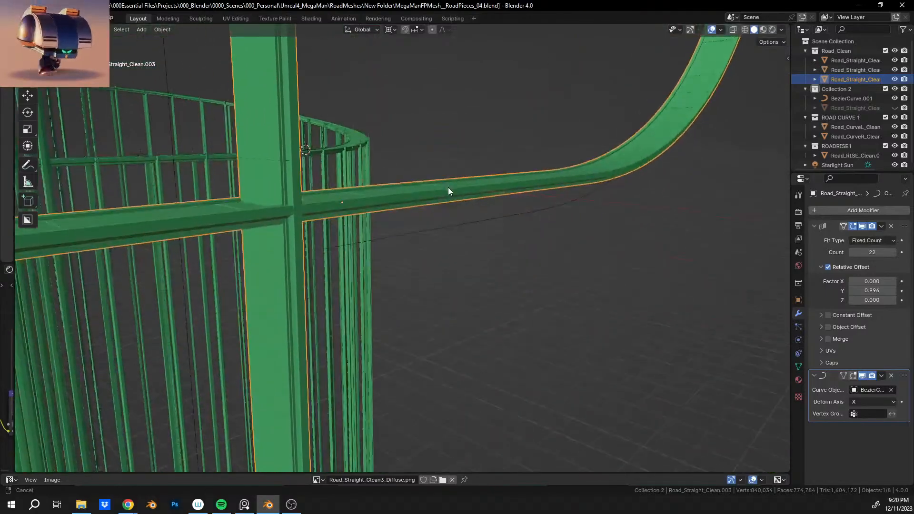
{"action": "left_click", "coordinate": [852, 253]}
{"action": "left_click", "coordinate": [853, 252]}
{"action": "left_click", "coordinate": [852, 253]}
{"action": "left_click", "coordinate": [852, 252]}
{"action": "left_click", "coordinate": [853, 253]}
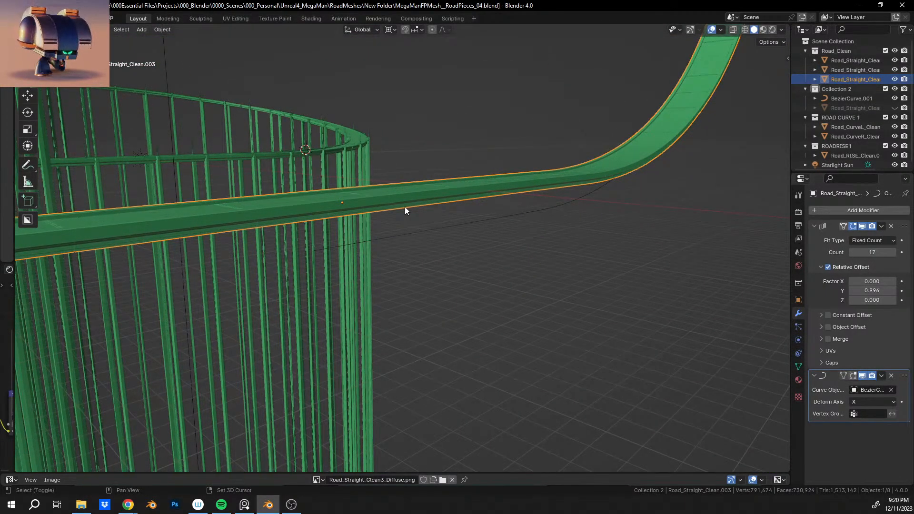
Step: Examine how the extended road deforms along the loop and how it is offset from the curve
{"action": "middle_click_drag", "start_coordinate": [405, 206], "coordinate": [544, 304], "text": "shift"}
{"action": "scroll", "coordinate": [514, 370], "scroll_direction": "down", "scroll_amount": 2}
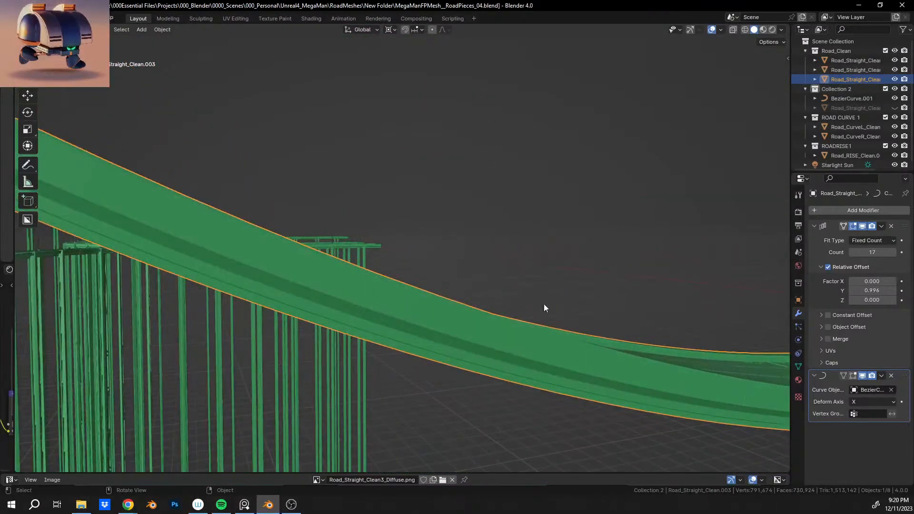
{"action": "scroll", "coordinate": [543, 303], "scroll_direction": "down", "scroll_amount": 1}
{"action": "middle_click_drag", "start_coordinate": [410, 289], "coordinate": [351, 280], "text": "alt"}
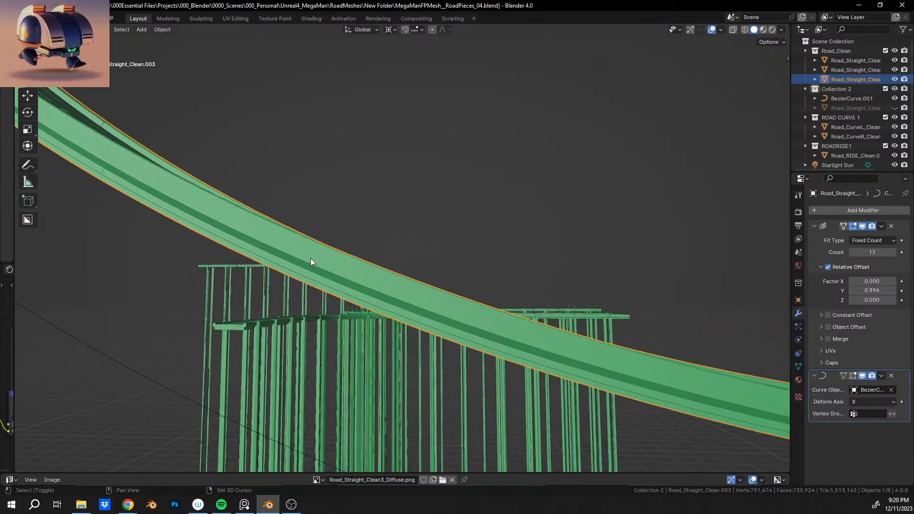
{"action": "scroll", "coordinate": [310, 258], "scroll_direction": "up", "scroll_amount": 3}
{"action": "middle_click_drag", "start_coordinate": [261, 253], "coordinate": [172, 219]}
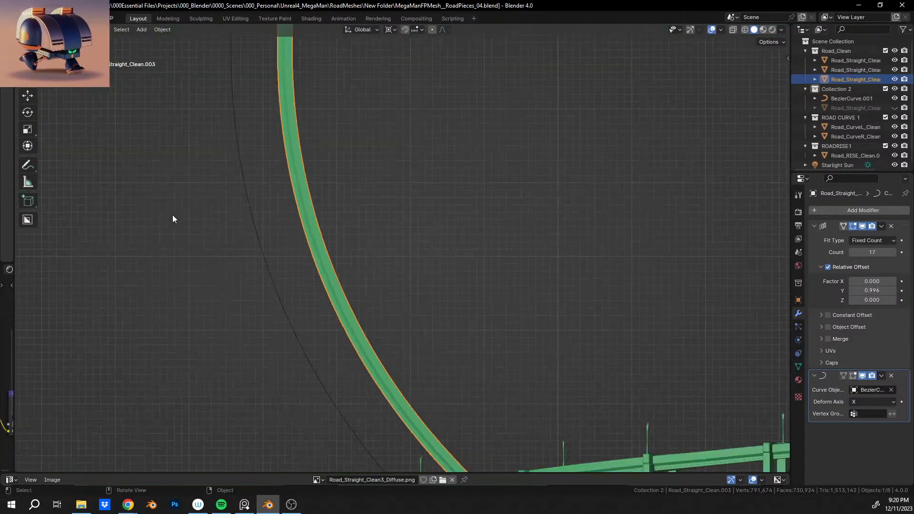
{"action": "scroll", "coordinate": [365, 204], "scroll_direction": "down", "scroll_amount": 5}
{"action": "middle_click_drag", "start_coordinate": [364, 204], "coordinate": [259, 209]}
{"action": "scroll", "coordinate": [369, 255], "scroll_direction": "down", "scroll_amount": 4}
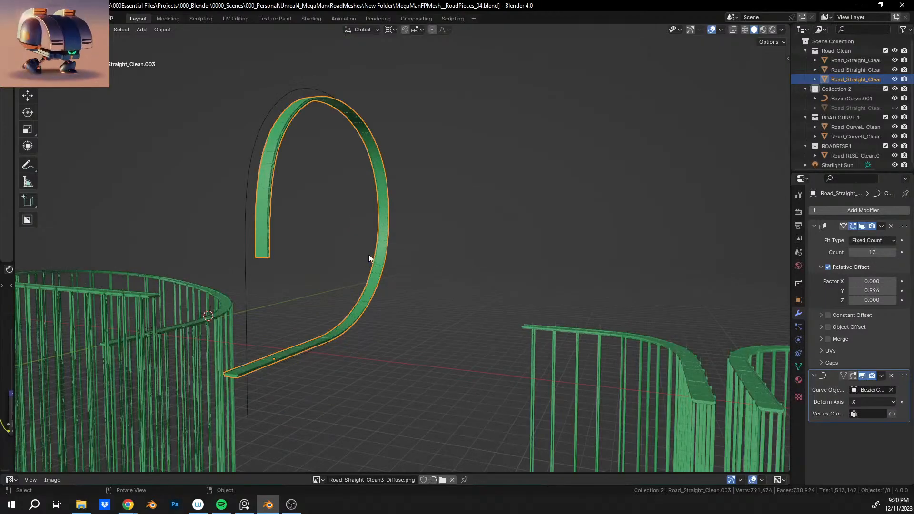
{"action": "middle_click_drag", "start_coordinate": [368, 254], "coordinate": [350, 271]}
Step: Select the Bezier curve and enter Edit Mode with all of its control points selected
{"action": "left_click", "coordinate": [342, 275]}
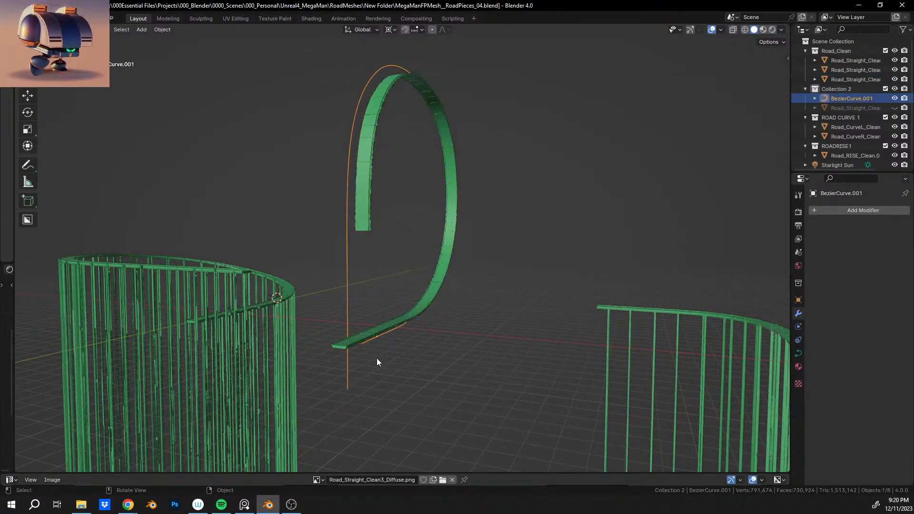
{"action": "mouse_move", "coordinate": [377, 362]}
{"action": "middle_mouse_down"}
{"action": "mouse_move", "coordinate": [369, 345]}
{"action": "mouse_move", "coordinate": [381, 353]}
{"action": "middle_mouse_up"}
{"action": "key", "text": "Tab"}
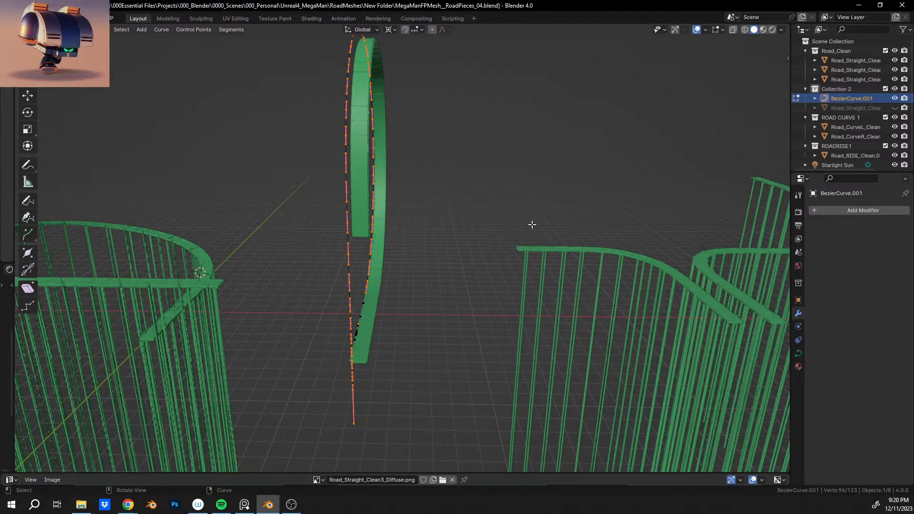
Step: Try to rotate all of the curve's control points around the 3D cursor
{"action": "key", "text": "r"}
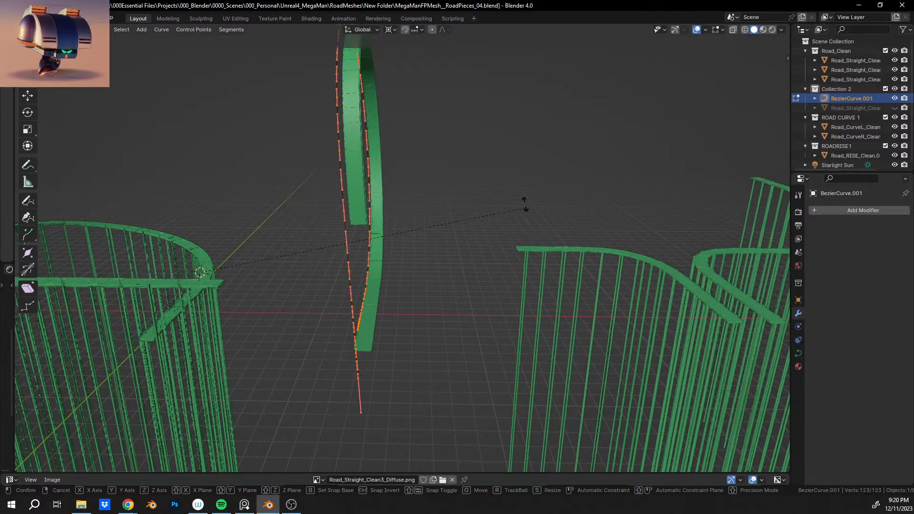
{"action": "left_click", "coordinate": [522, 193]}
{"action": "key", "text": "ctrl+z"}
Step: Set the transform pivot point to Individual Origins
{"action": "left_click", "coordinate": [396, 32]}
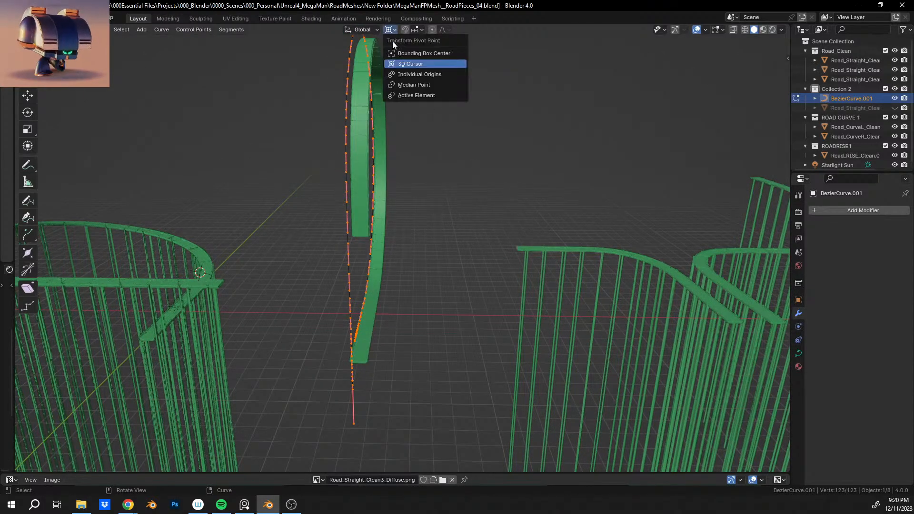
{"action": "left_click", "coordinate": [408, 77]}
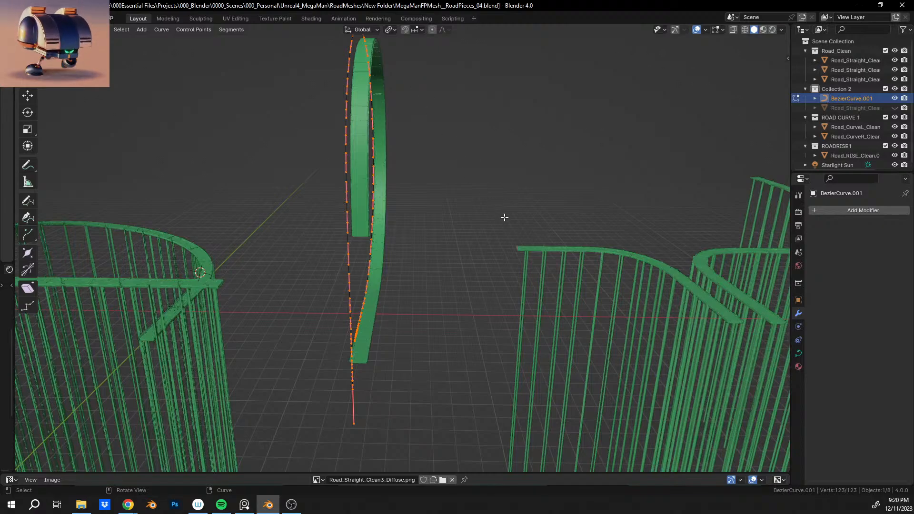
Step: Rotate all control points around their own origins in the view plane, first by -378° and again by -93.2°
{"action": "key", "text": "r"}
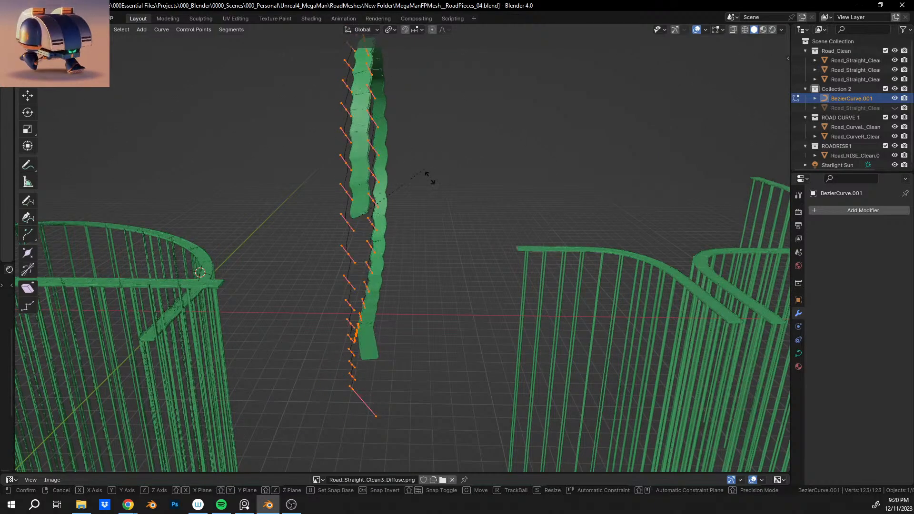
{"action": "left_click", "coordinate": [435, 192]}
{"action": "middle_click_drag", "start_coordinate": [435, 192], "coordinate": [455, 305], "text": "shift"}
{"action": "scroll", "coordinate": [419, 295], "scroll_direction": "up", "scroll_amount": 6}
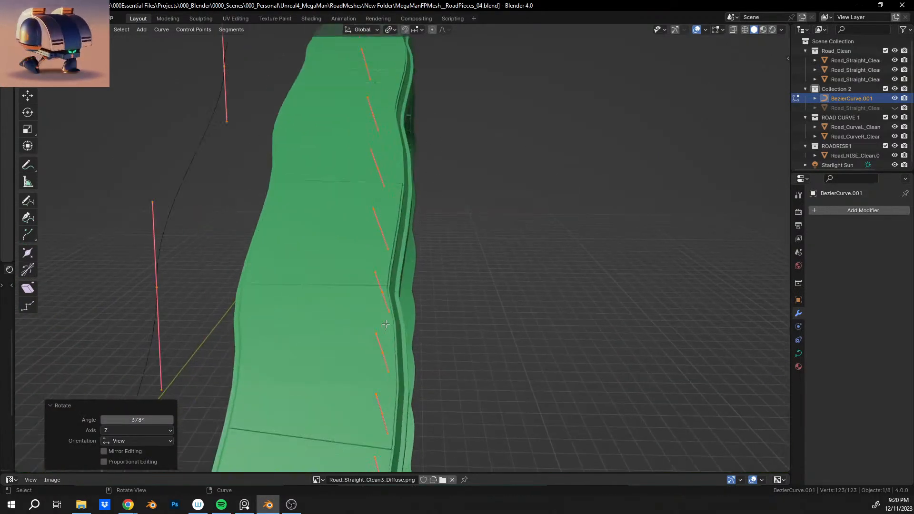
{"action": "middle_click_drag", "start_coordinate": [388, 305], "coordinate": [596, 222]}
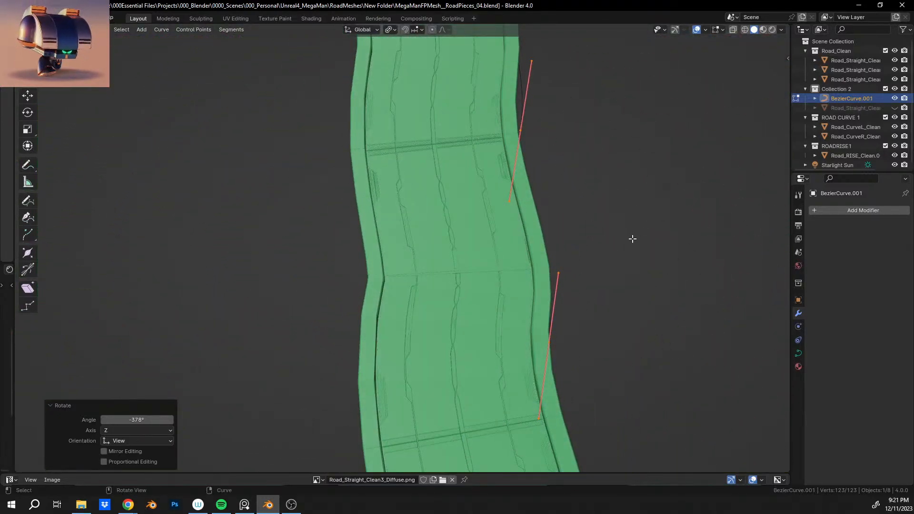
{"action": "key", "text": "r"}
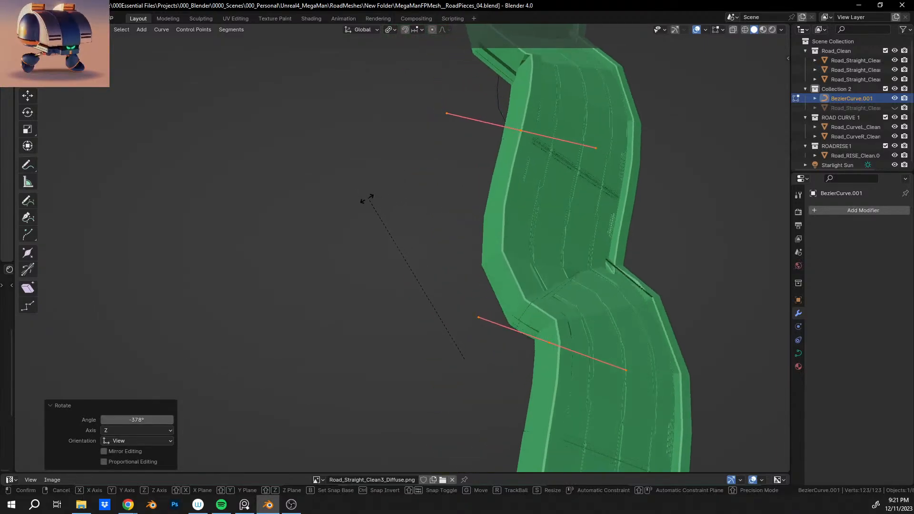
{"action": "left_click", "coordinate": [374, 226]}
Step: Examine the effect of the rotated control points on the road's shape along the whole loop
{"action": "middle_click_drag", "start_coordinate": [581, 203], "coordinate": [441, 255]}
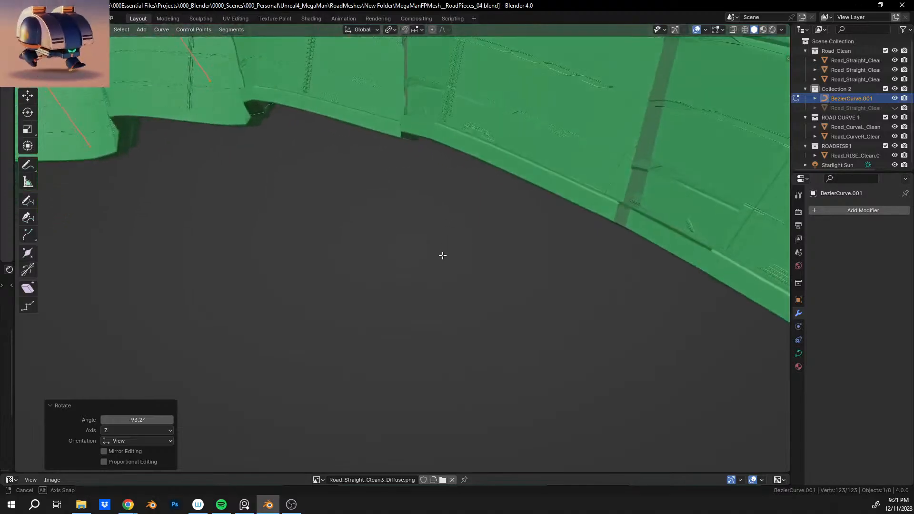
{"action": "scroll", "coordinate": [426, 214], "scroll_direction": "down", "scroll_amount": 5}
{"action": "middle_click_drag", "start_coordinate": [442, 199], "coordinate": [594, 301]}
{"action": "scroll", "coordinate": [596, 309], "scroll_direction": "up", "scroll_amount": 4}
{"action": "scroll", "coordinate": [538, 312], "scroll_direction": "down", "scroll_amount": 6}
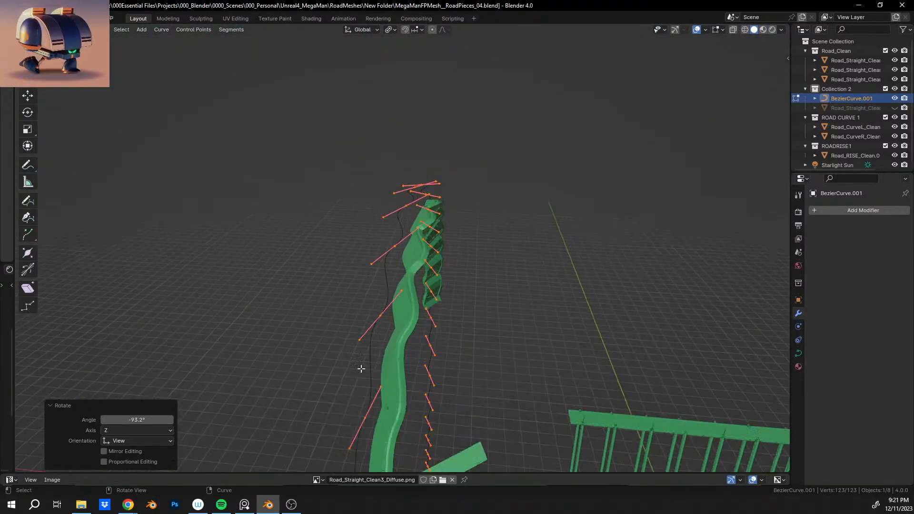
{"action": "middle_click_drag", "start_coordinate": [361, 370], "coordinate": [367, 230], "text": "shift"}
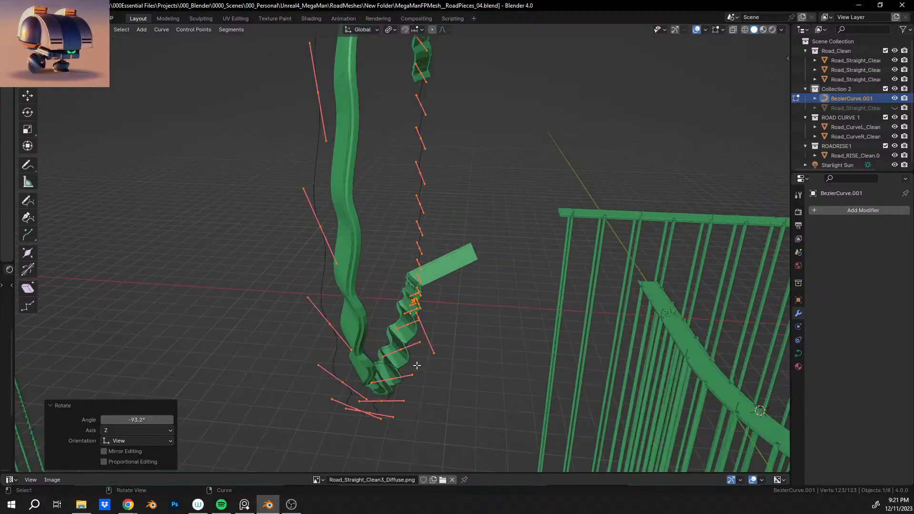
{"action": "middle_click_drag", "start_coordinate": [416, 367], "coordinate": [396, 290], "text": "shift"}
{"action": "scroll", "coordinate": [380, 180], "scroll_direction": "up", "scroll_amount": 5}
{"action": "middle_click_drag", "start_coordinate": [380, 179], "coordinate": [721, 281]}
{"action": "scroll", "coordinate": [435, 281], "scroll_direction": "down", "scroll_amount": 7}
{"action": "middle_click_drag", "start_coordinate": [275, 280], "coordinate": [529, 258]}
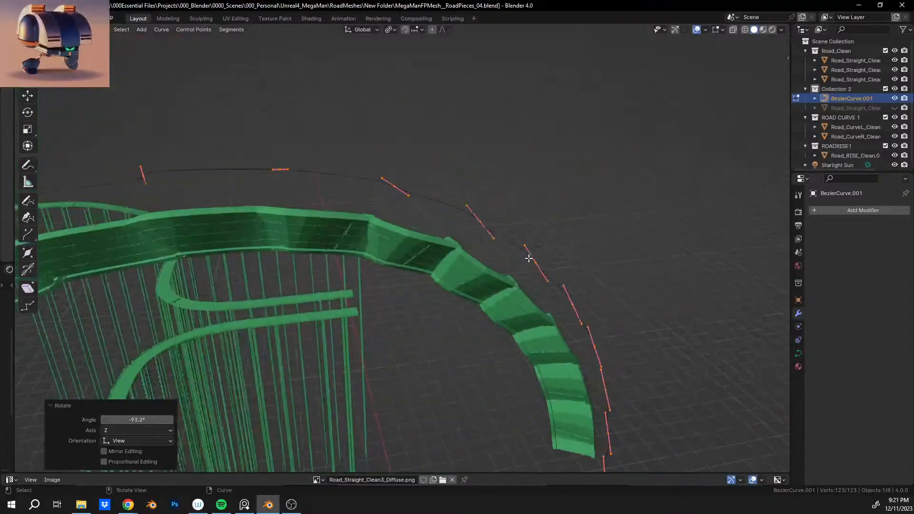
{"action": "mouse_move", "coordinate": [464, 277]}
{"action": "middle_mouse_down"}
{"action": "mouse_move", "coordinate": [453, 212]}
{"action": "mouse_move", "coordinate": [425, 218]}
{"action": "mouse_move", "coordinate": [475, 245]}
{"action": "mouse_move", "coordinate": [428, 228]}
{"action": "mouse_move", "coordinate": [337, 245]}
{"action": "mouse_move", "coordinate": [363, 210]}
{"action": "mouse_move", "coordinate": [399, 234]}
{"action": "middle_mouse_up"}
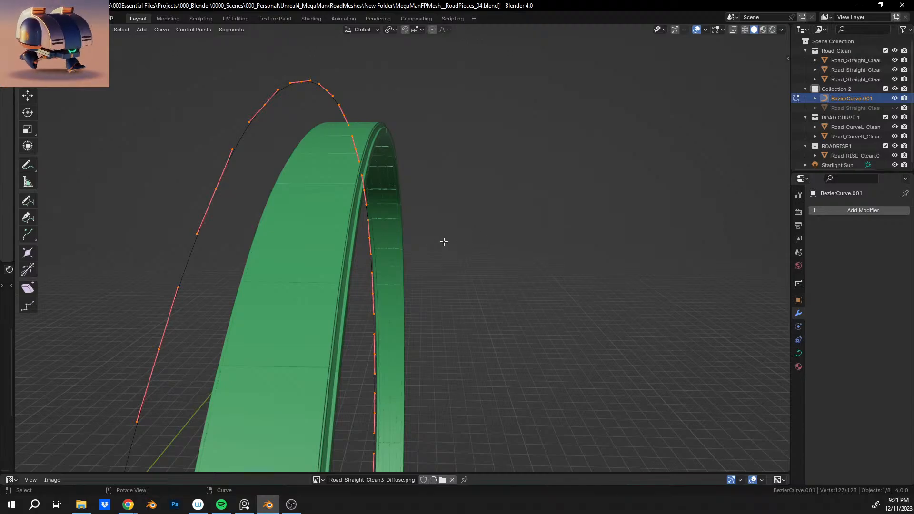
Step: Try a free rotation of all control points from a lower view of the loop
{"action": "key", "text": "r"}
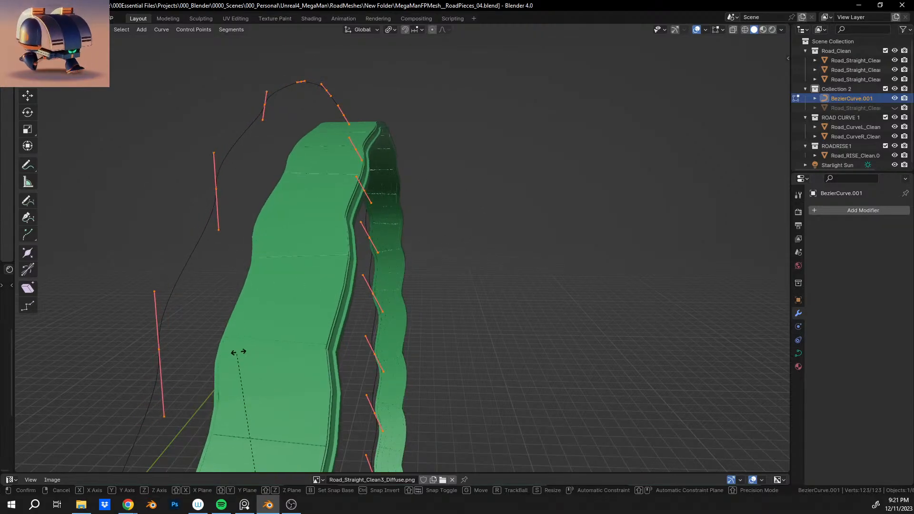
{"action": "left_click", "coordinate": [238, 352]}
{"action": "key", "text": "ctrl+z"}
Step: Try to rotate all control points 67.1° about the global X axis and inspect the road's shape
{"action": "middle_click_drag", "start_coordinate": [316, 265], "coordinate": [328, 260]}
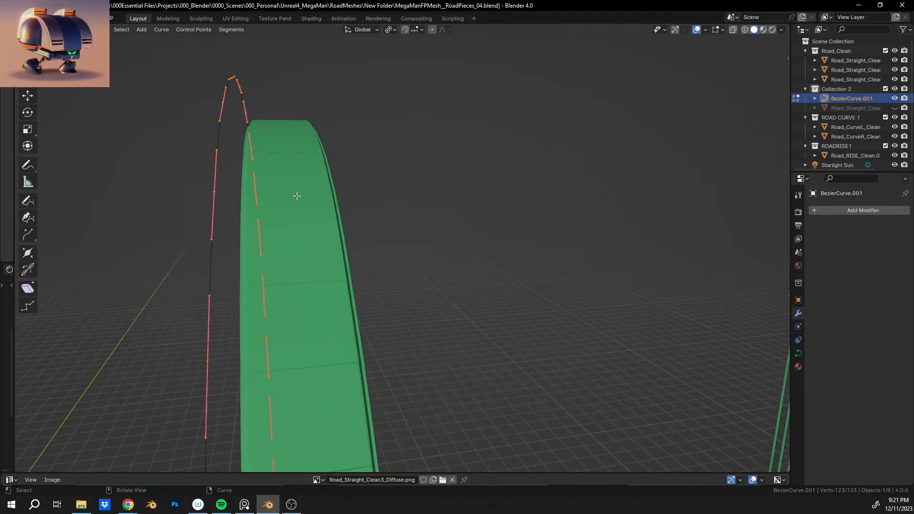
{"action": "key", "text": "r"}
{"action": "key", "text": "x"}
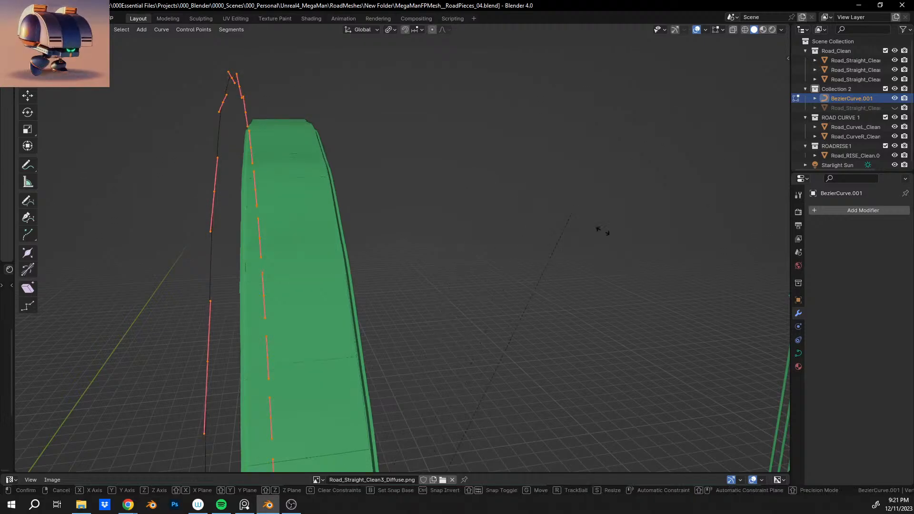
{"action": "left_click", "coordinate": [147, 265]}
{"action": "middle_click_drag", "start_coordinate": [206, 256], "coordinate": [176, 190]}
{"action": "scroll", "coordinate": [176, 191], "scroll_direction": "down", "scroll_amount": 3}
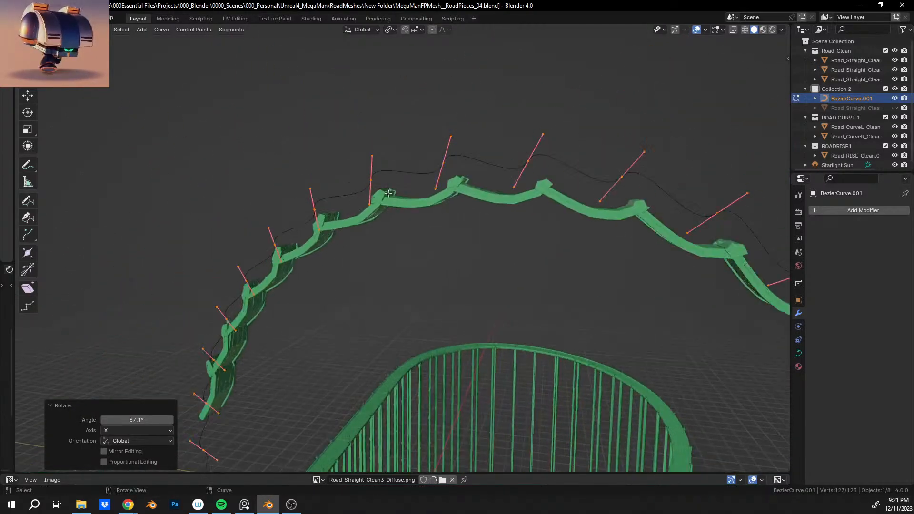
{"action": "middle_click_drag", "start_coordinate": [453, 181], "coordinate": [383, 203], "text": "shift"}
{"action": "key", "text": "ctrl+z"}
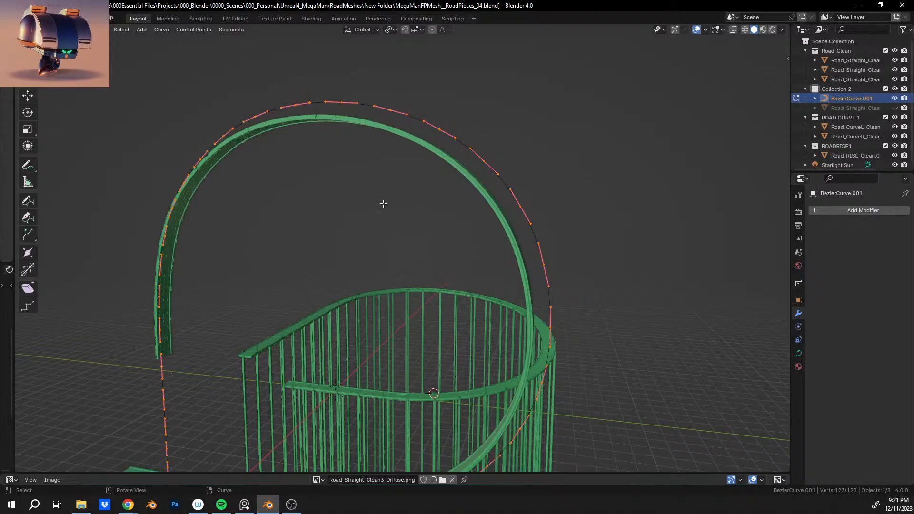
Step: Try to rotate all control points 548° about the global Y axis and inspect the resulting road
{"action": "key", "text": "r"}
{"action": "key", "text": "y"}
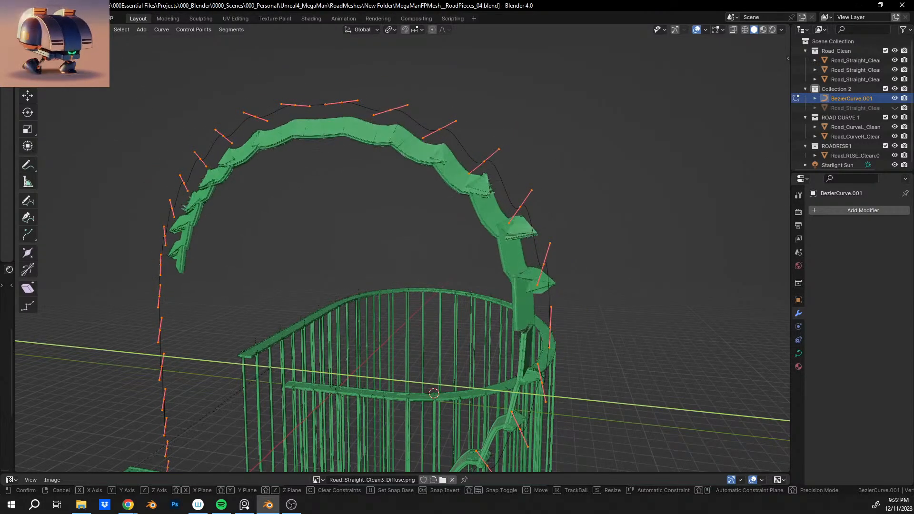
{"action": "left_click", "coordinate": [103, 266]}
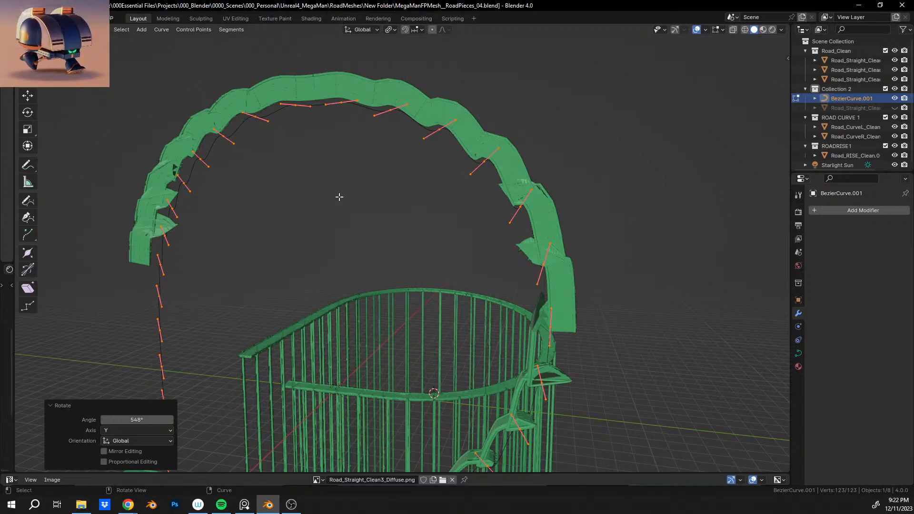
{"action": "middle_click_drag", "start_coordinate": [583, 176], "coordinate": [474, 154]}
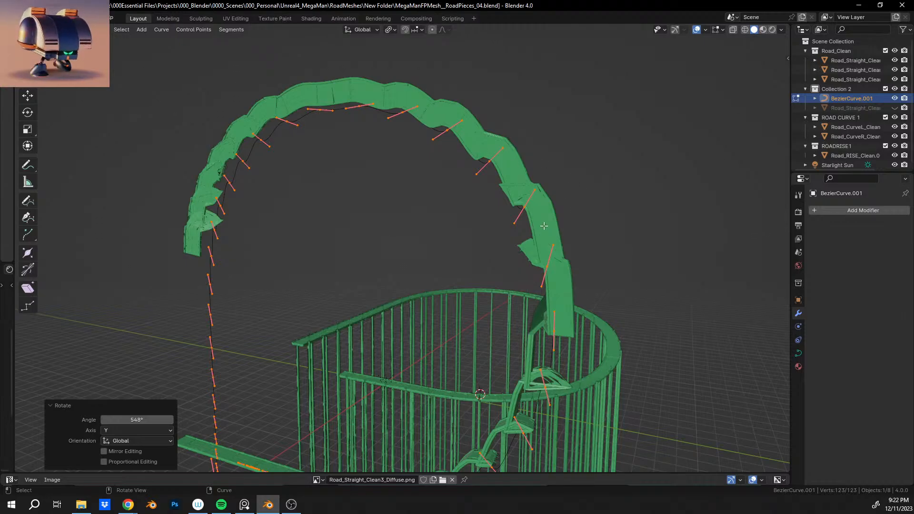
{"action": "middle_click_drag", "start_coordinate": [544, 226], "coordinate": [457, 227]}
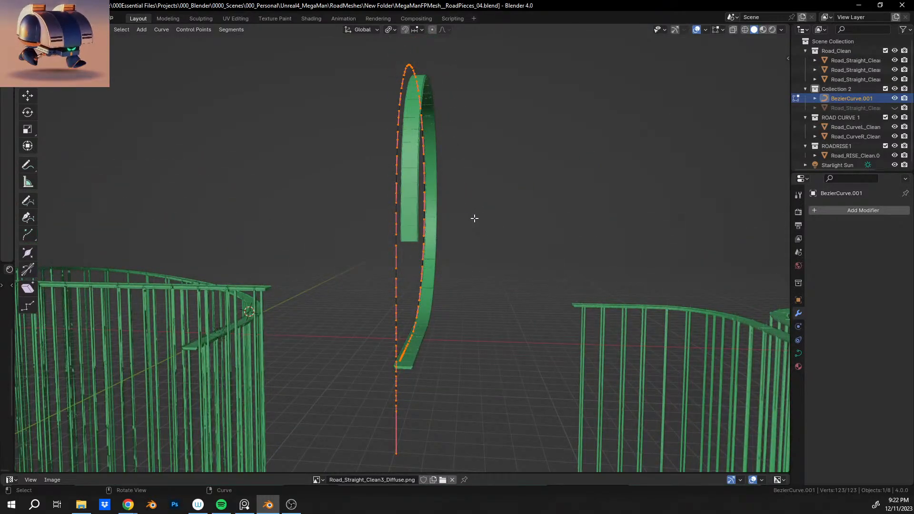
Step: Try to rotate all control points 63.1° freely in the view plane, and undo the rotation
{"action": "key", "text": "r"}
{"action": "left_click", "coordinate": [510, 342]}
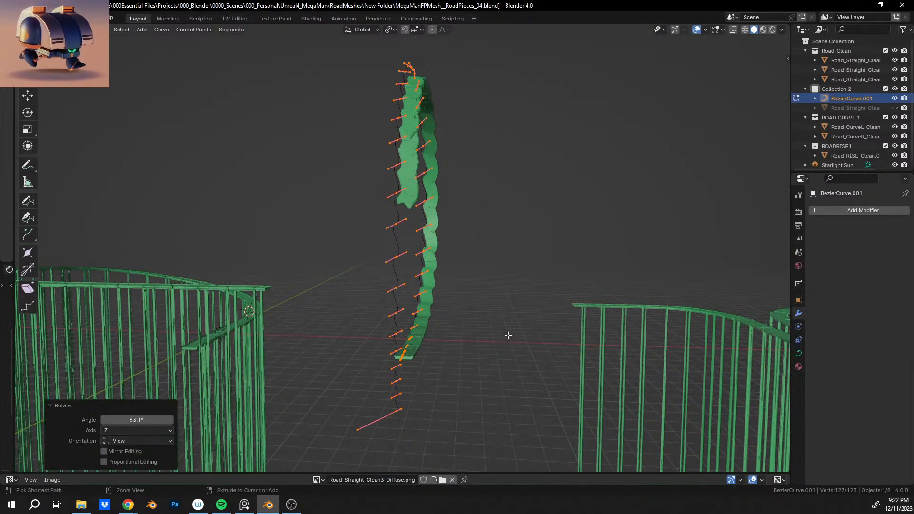
{"action": "key", "text": "ctrl+z"}
Step: Try to rotate all control points -490° about the global X axis and inspect the loop from the side
{"action": "key", "text": "s"}
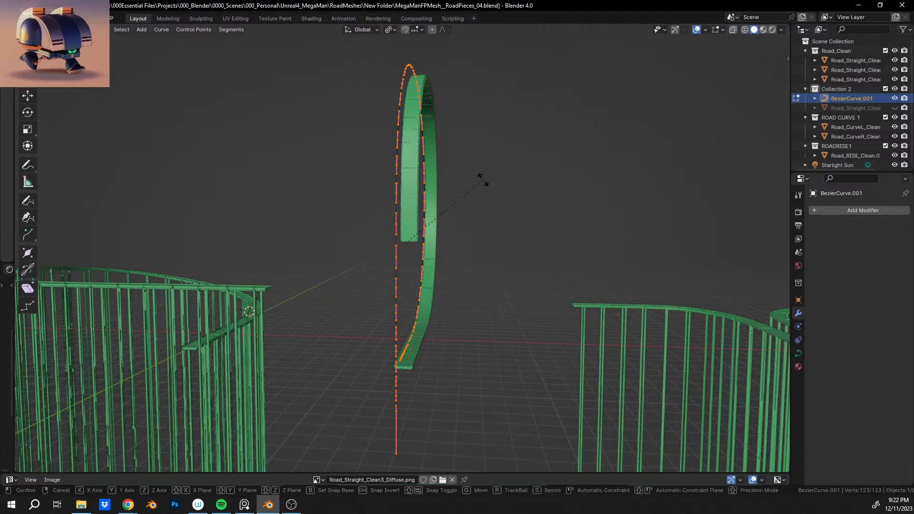
{"action": "key", "text": "x"}
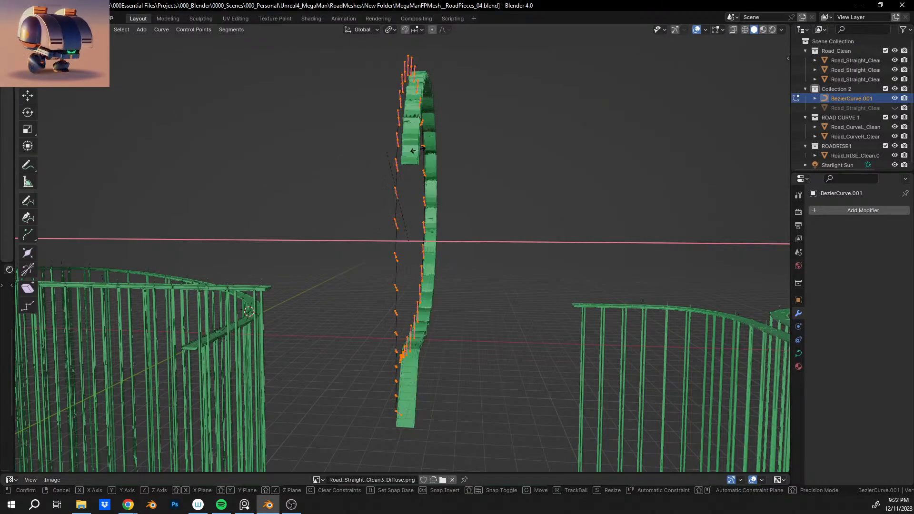
{"action": "left_click", "coordinate": [407, 311]}
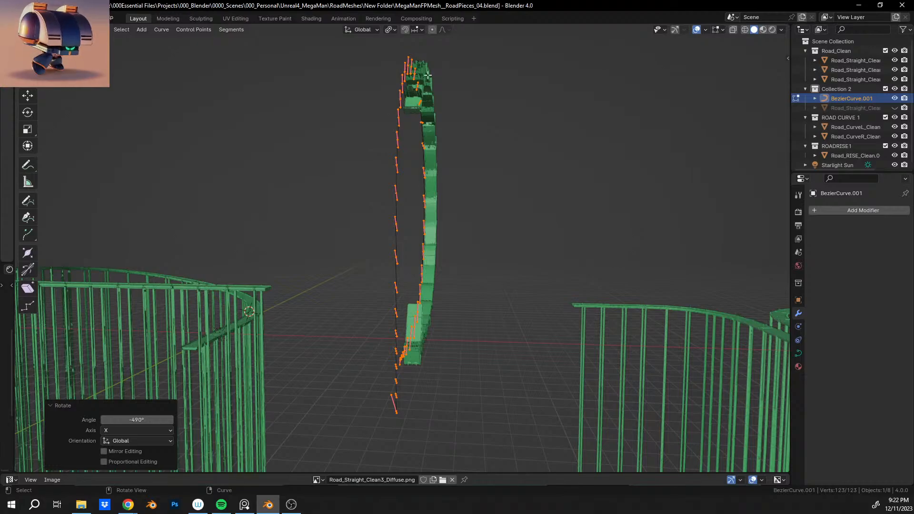
{"action": "middle_click_drag", "start_coordinate": [428, 75], "coordinate": [318, 86]}
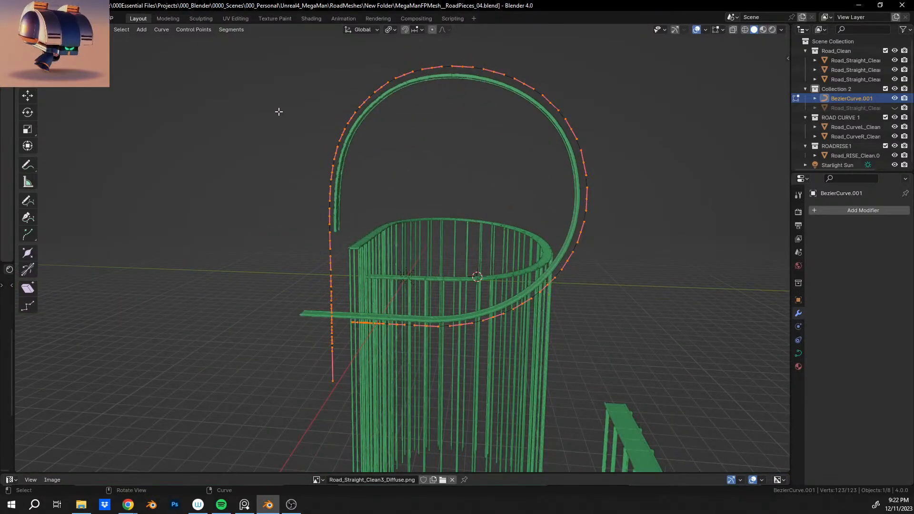
Step: Try to rotate all control points 110° about the global Z axis, inspect the road segments up close, and undo the rotation
{"action": "key", "text": "r"}
{"action": "key", "text": "z"}
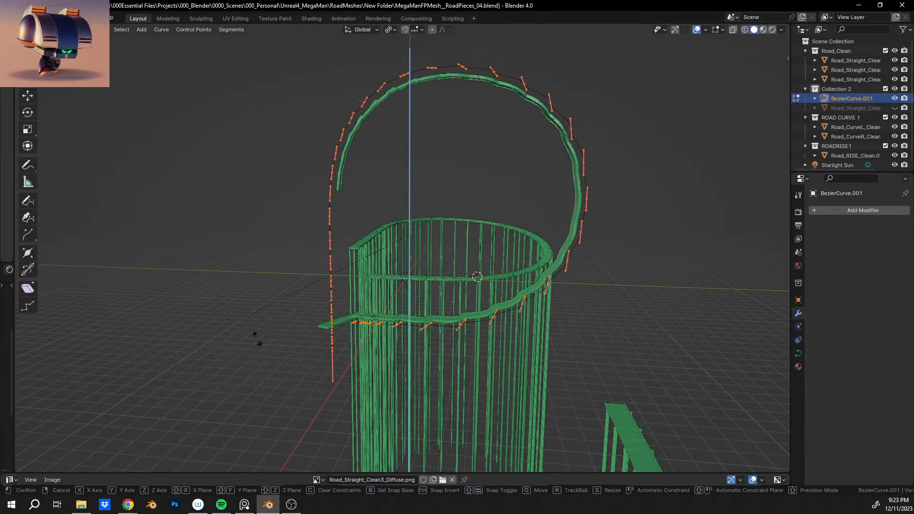
{"action": "left_click", "coordinate": [373, 277]}
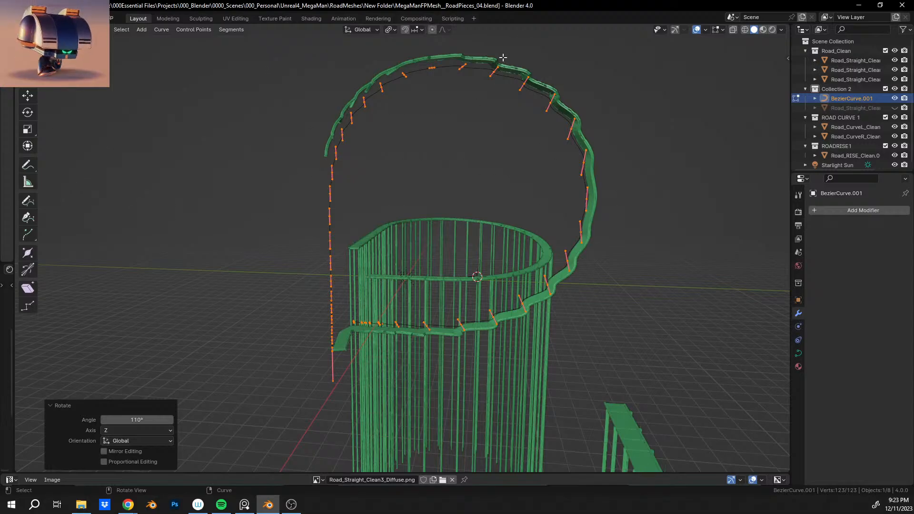
{"action": "middle_click_drag", "start_coordinate": [502, 57], "coordinate": [464, 435]}
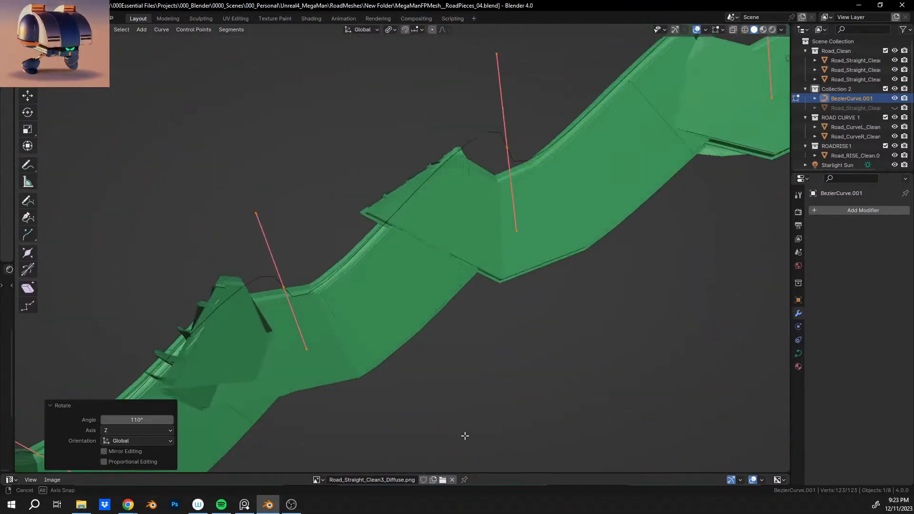
{"action": "key", "text": "ctrl+z"}
Step: Try to rotate all control points 5.53° about the global Z axis and inspect the road's surface along the loop
{"action": "key", "text": "r"}
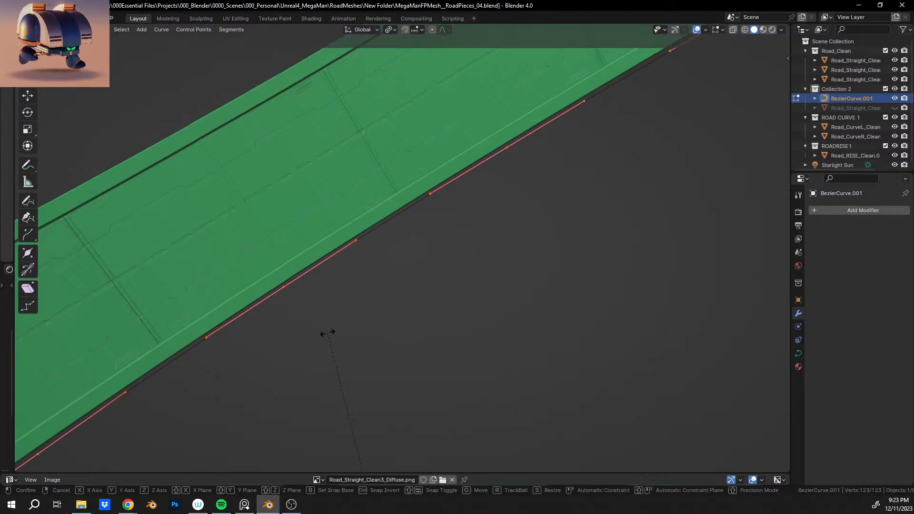
{"action": "key", "text": "z"}
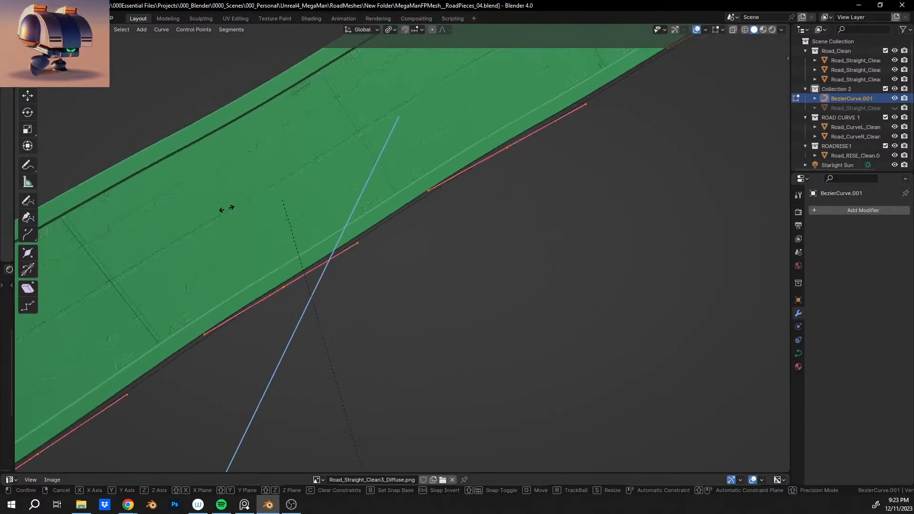
{"action": "left_click", "coordinate": [242, 205]}
{"action": "middle_click_drag", "start_coordinate": [265, 200], "coordinate": [365, 167]}
{"action": "middle_click_drag", "start_coordinate": [357, 291], "coordinate": [350, 161], "text": "shift"}
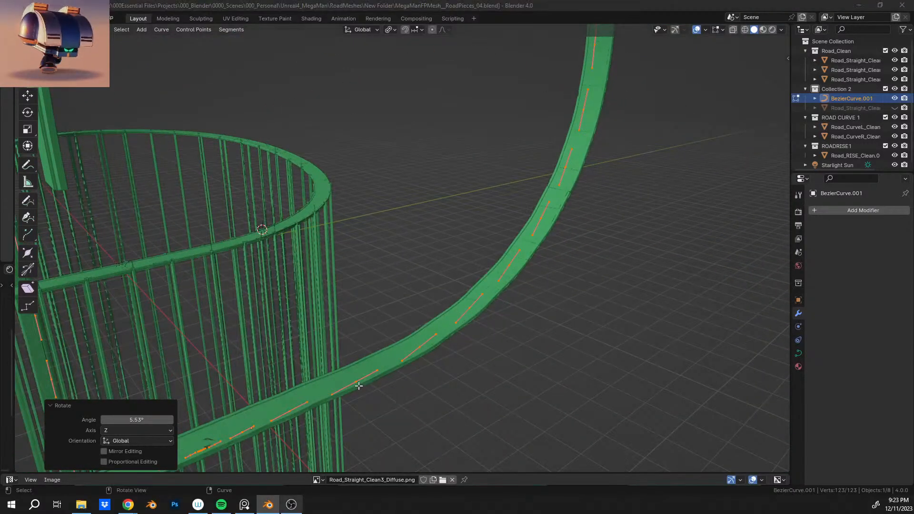
{"action": "mouse_move", "coordinate": [459, 221]}
{"action": "middle_mouse_down"}
{"action": "mouse_move", "coordinate": [480, 234]}
{"action": "mouse_move", "coordinate": [363, 249]}
{"action": "mouse_move", "coordinate": [475, 252]}
{"action": "mouse_move", "coordinate": [443, 259]}
{"action": "mouse_move", "coordinate": [398, 298]}
{"action": "mouse_move", "coordinate": [422, 301]}
{"action": "middle_mouse_up"}
{"action": "key", "text": "alt+t"}
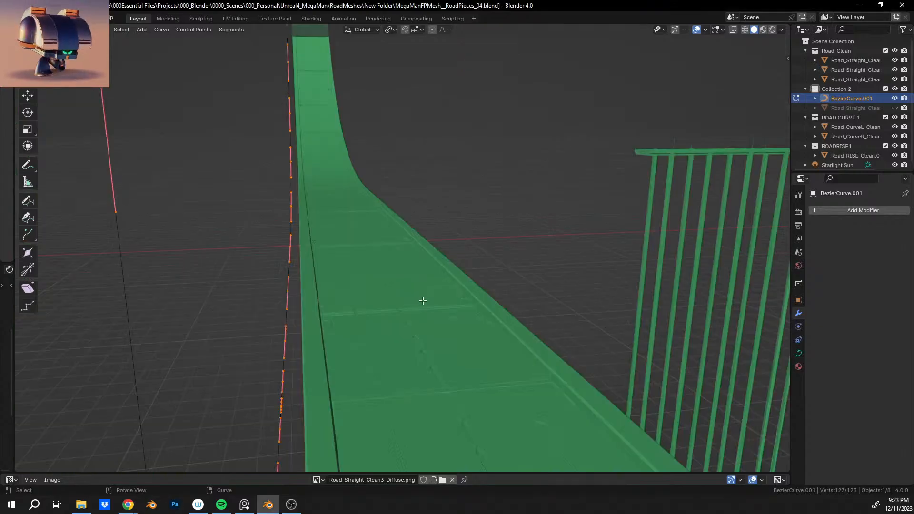
{"action": "middle_click_drag", "start_coordinate": [393, 368], "coordinate": [390, 228]}
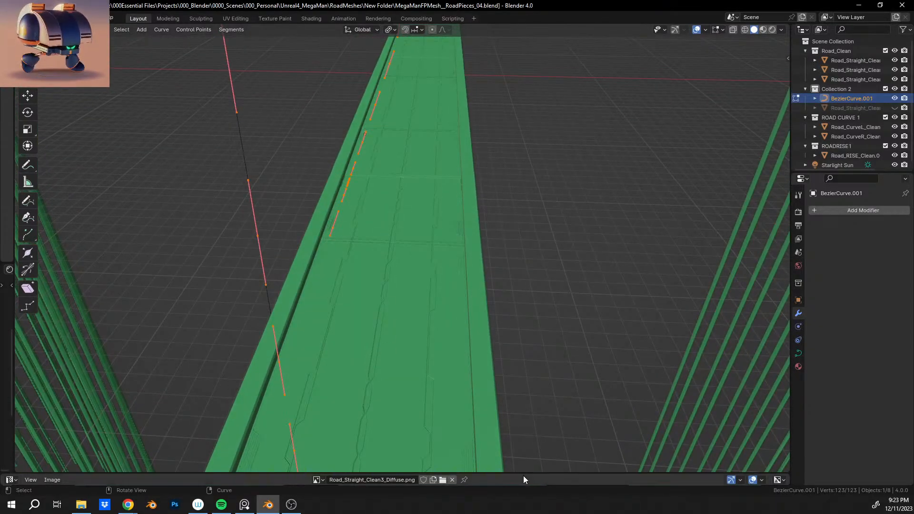
Step: Change the UV Editor area below the viewport to a Timeline and shrink it to a thin strip
{"action": "left_click_drag", "start_coordinate": [523, 474], "coordinate": [523, 296]}
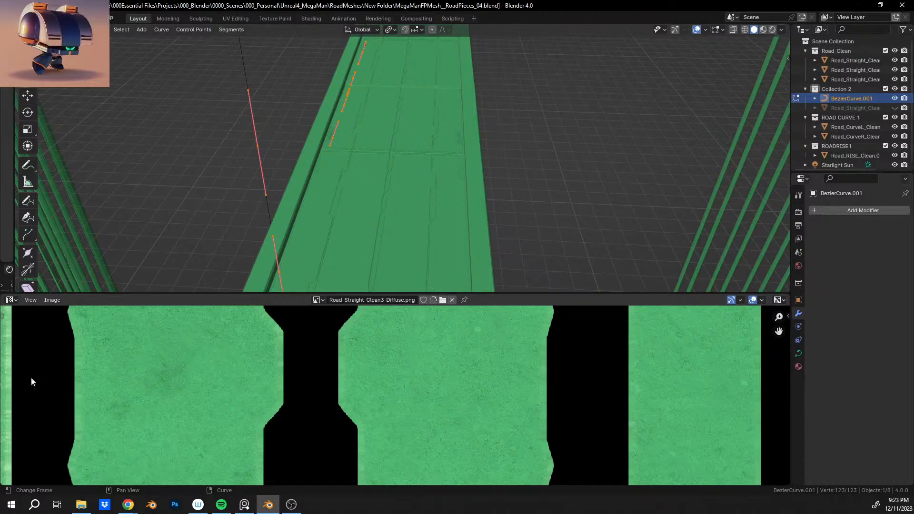
{"action": "left_click", "coordinate": [10, 300]}
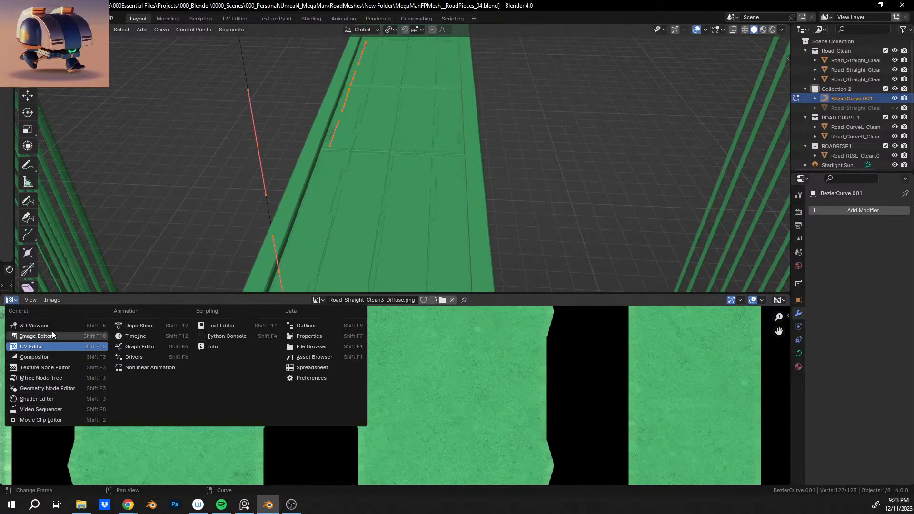
{"action": "left_click", "coordinate": [142, 336]}
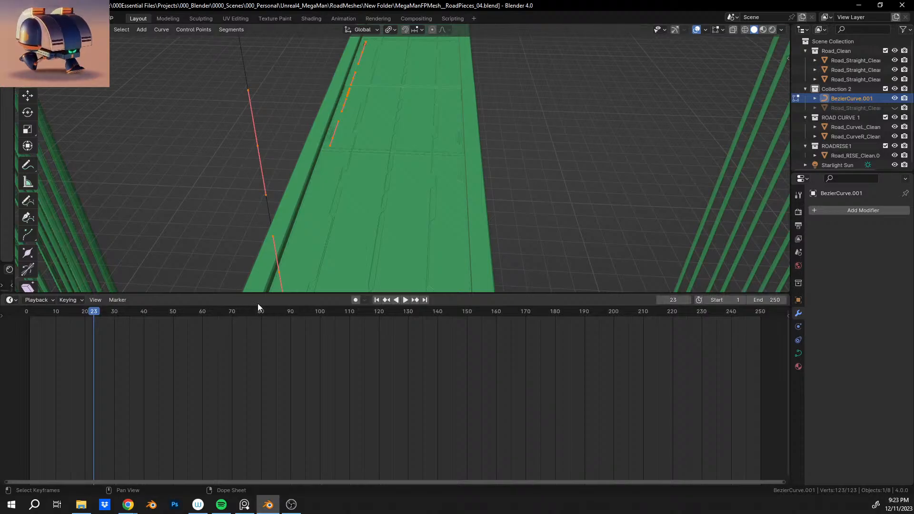
{"action": "left_click_drag", "start_coordinate": [267, 293], "coordinate": [285, 461]}
Step: Rotate all control points -21.1° about the global Z axis and enlarge the Timeline area below the viewport
{"action": "middle_click_drag", "start_coordinate": [405, 228], "coordinate": [395, 258], "text": "shift"}
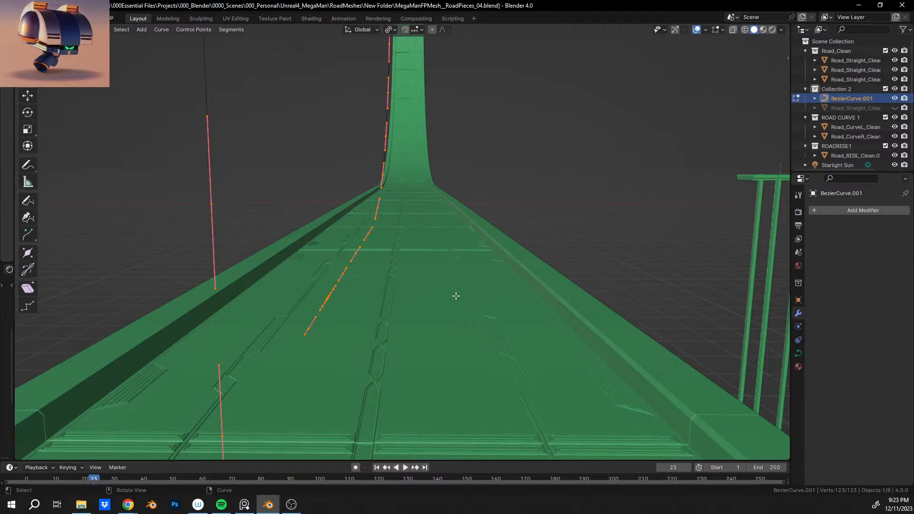
{"action": "key", "text": "r"}
{"action": "key", "text": "z"}
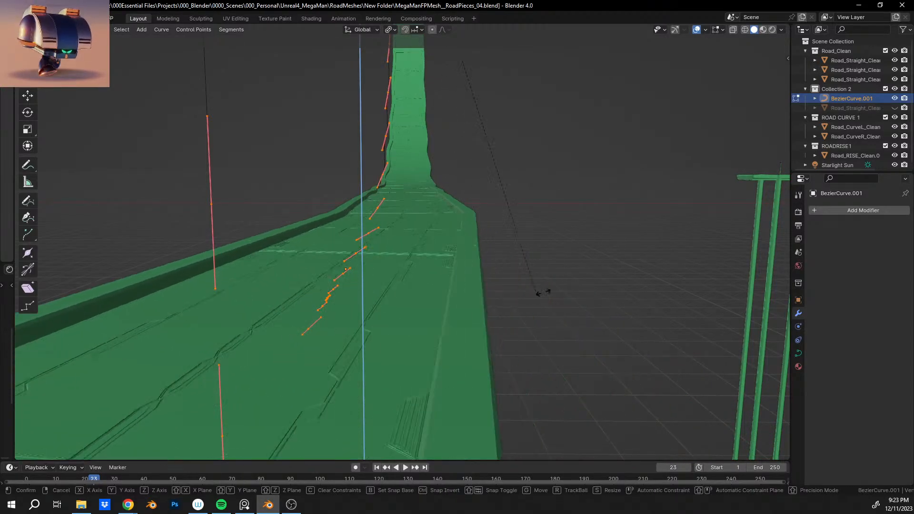
{"action": "left_click", "coordinate": [648, 214]}
{"action": "middle_click_drag", "start_coordinate": [547, 285], "coordinate": [427, 335]}
{"action": "scroll", "coordinate": [426, 345], "scroll_direction": "up", "scroll_amount": 2}
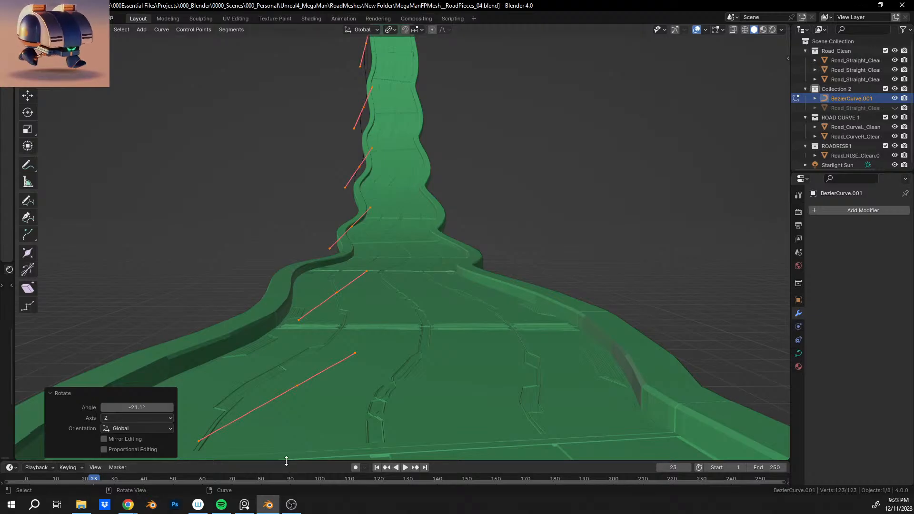
{"action": "left_click_drag", "start_coordinate": [286, 461], "coordinate": [291, 372]}
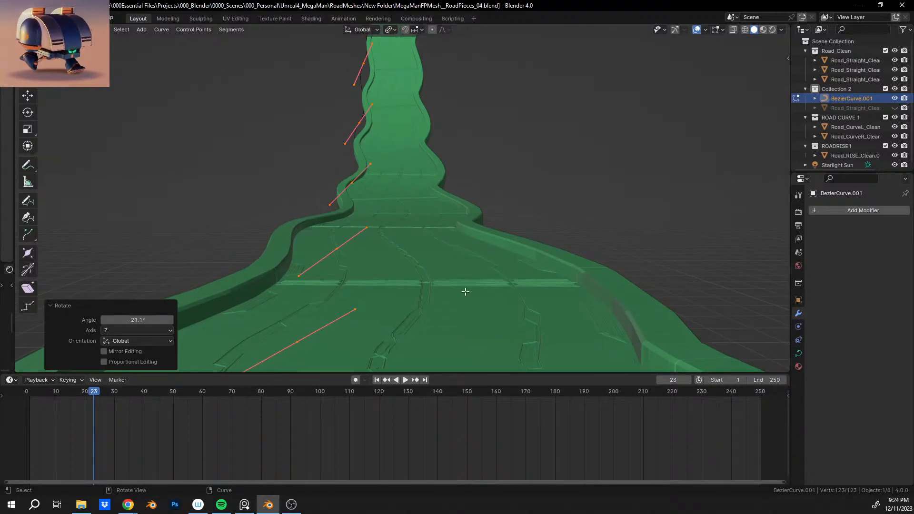
{"action": "right_click", "coordinate": [332, 253]}
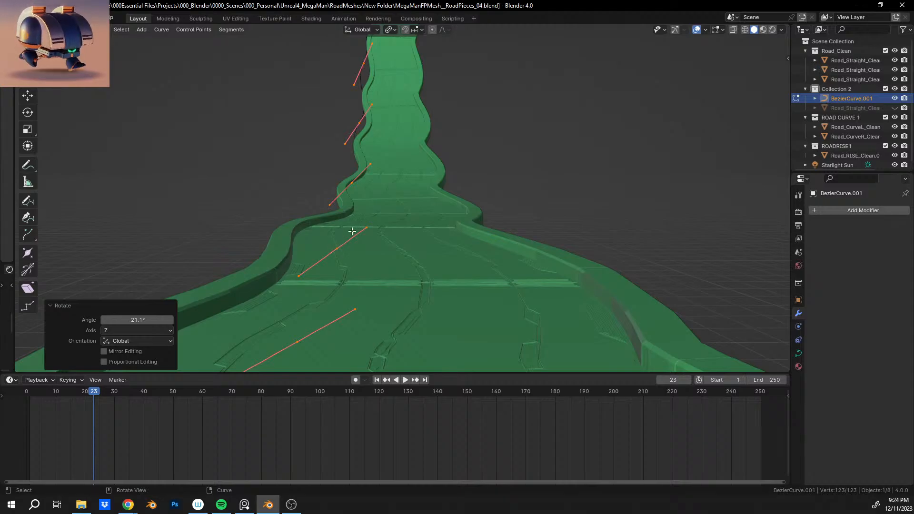
Step: Switch the curve to Object Mode and move it -15.26 m along the global Y axis
{"action": "key", "text": "Tab"}
{"action": "middle_click_drag", "start_coordinate": [409, 192], "coordinate": [363, 192]}
{"action": "key", "text": "g"}
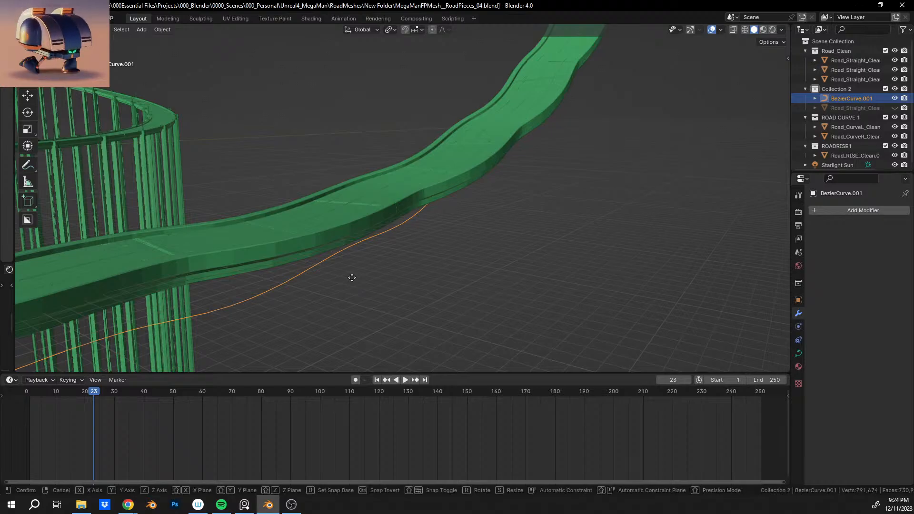
{"action": "key", "text": "y"}
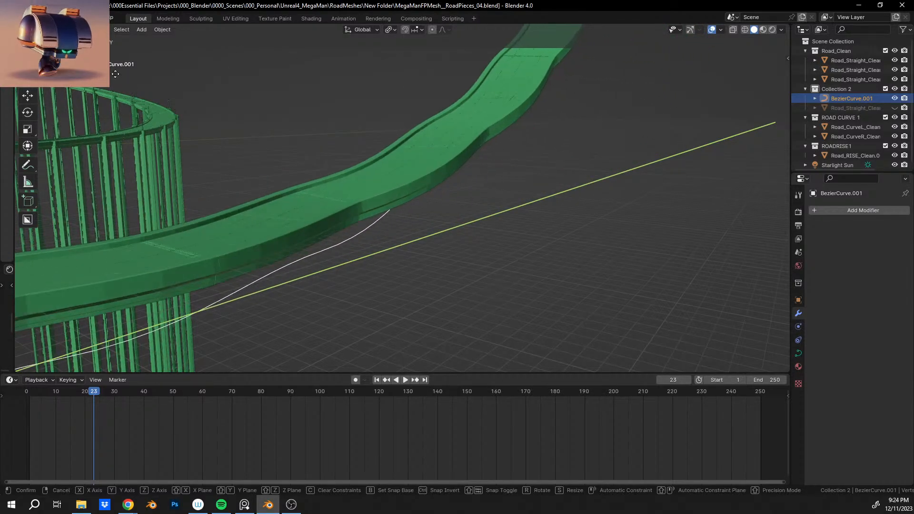
{"action": "left_click", "coordinate": [338, 207]}
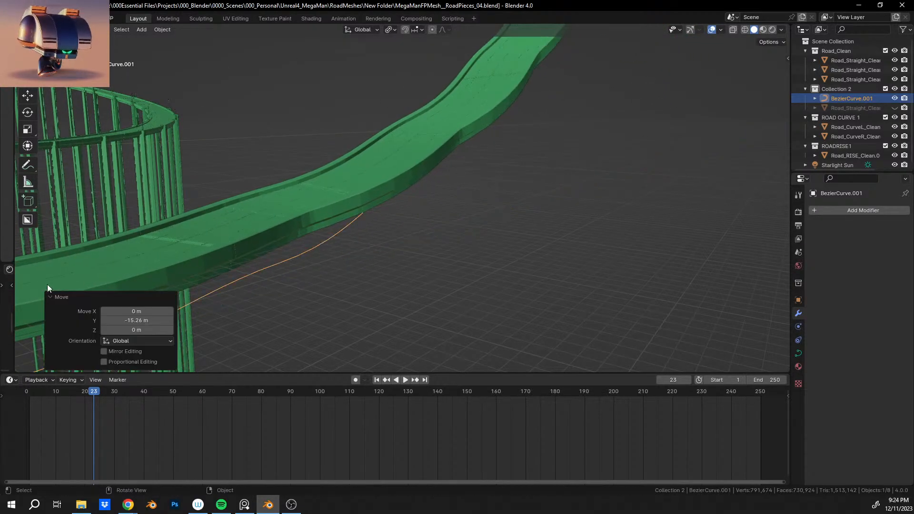
Step: Place the 3D cursor near the centre of the loop in a side view
{"action": "middle_click_drag", "start_coordinate": [339, 207], "coordinate": [541, 225]}
{"action": "scroll", "coordinate": [432, 198], "scroll_direction": "up", "scroll_amount": 4}
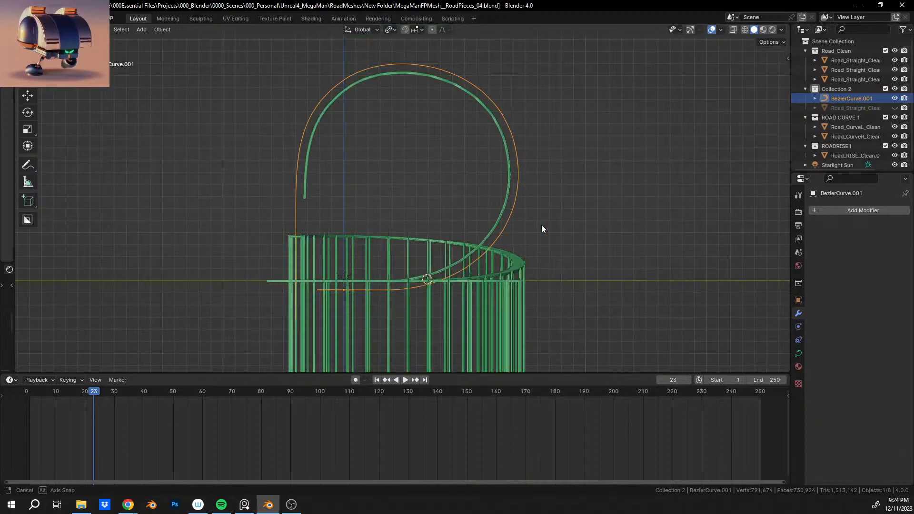
{"action": "right_click", "coordinate": [406, 177], "text": "shift"}
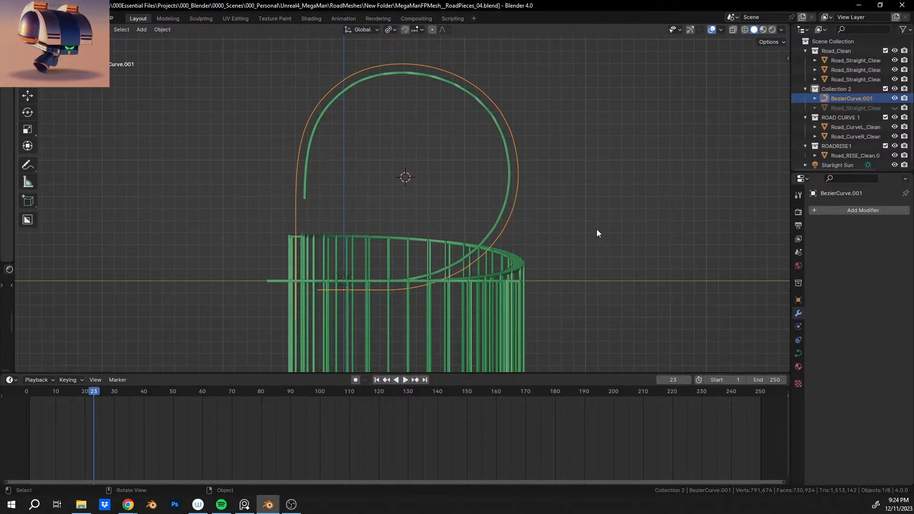
Step: Try to rotate the whole curve object -87.8° in the view plane and inspect the resulting road
{"action": "key", "text": "s"}
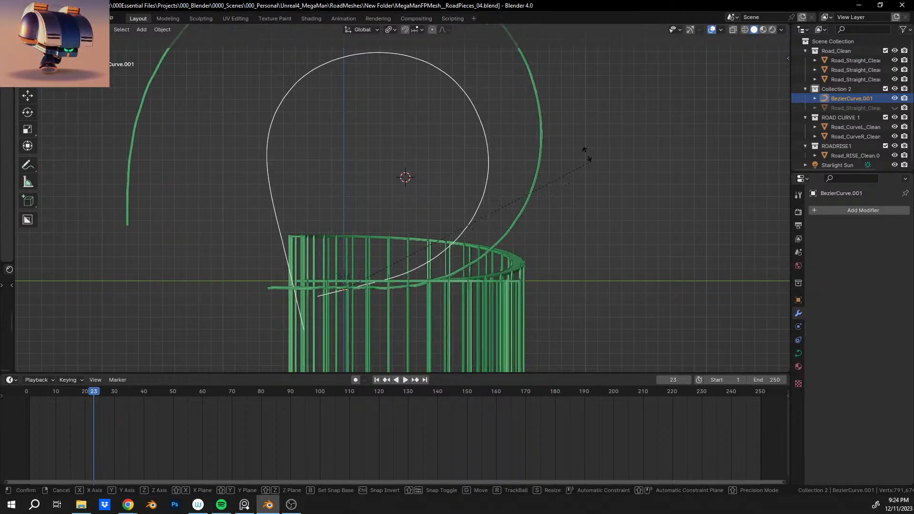
{"action": "left_click", "coordinate": [313, 132]}
{"action": "middle_click_drag", "start_coordinate": [429, 213], "coordinate": [503, 195]}
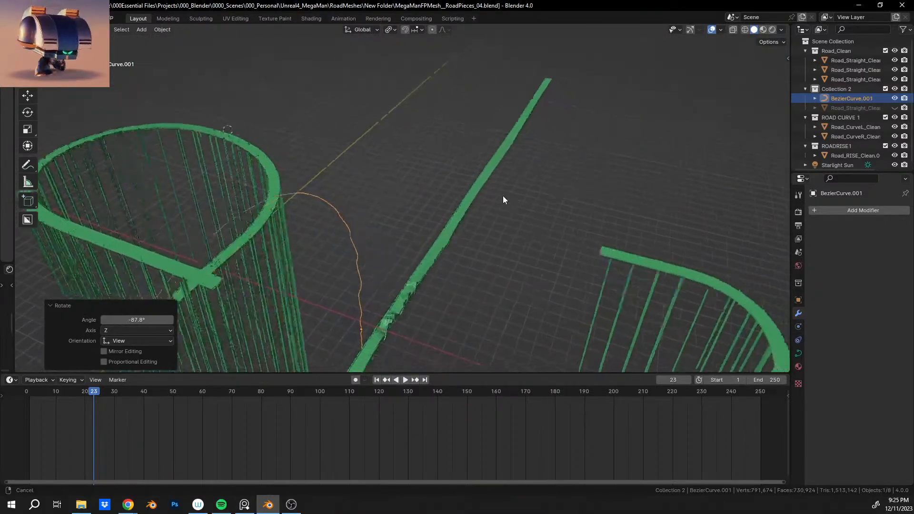
{"action": "scroll", "coordinate": [432, 202], "scroll_direction": "up", "scroll_amount": 6}
{"action": "middle_click_drag", "start_coordinate": [435, 206], "coordinate": [344, 259]}
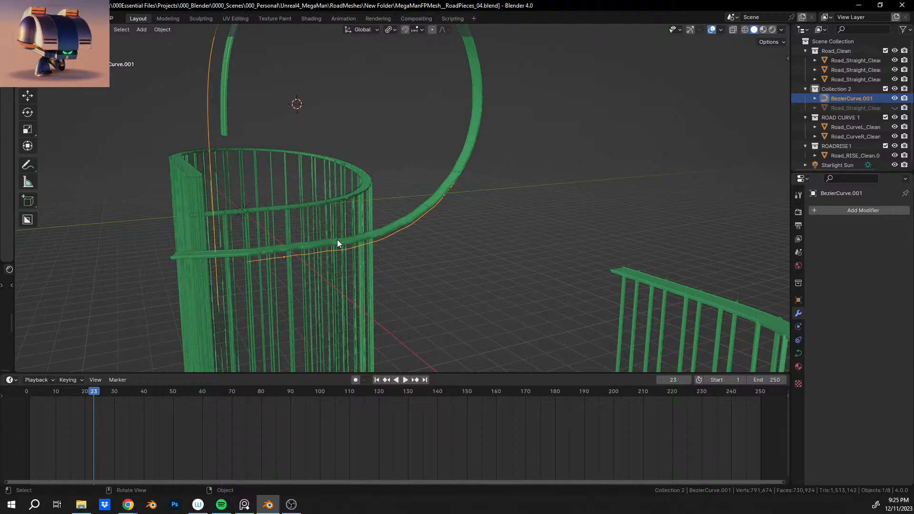
Step: Try to delete all of the curve's control points in Edit Mode, and undo the deletion
{"action": "key", "text": "Tab"}
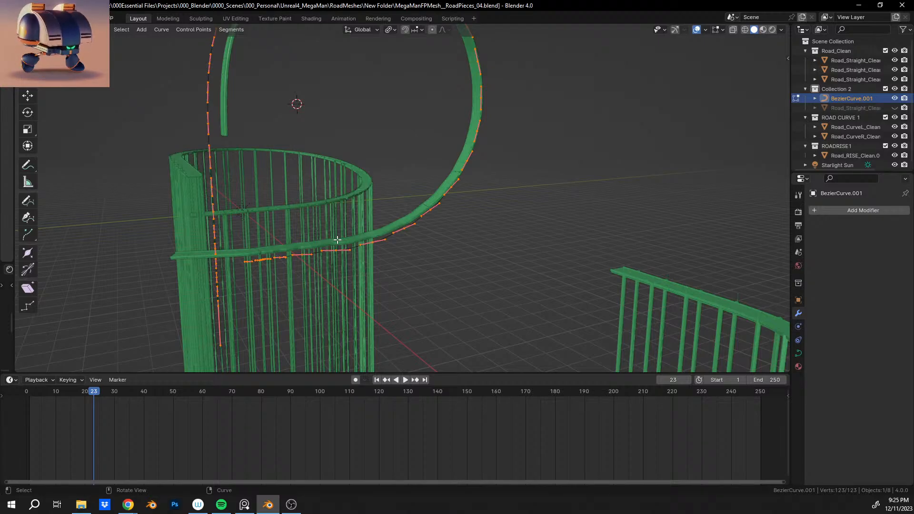
{"action": "key", "text": "x"}
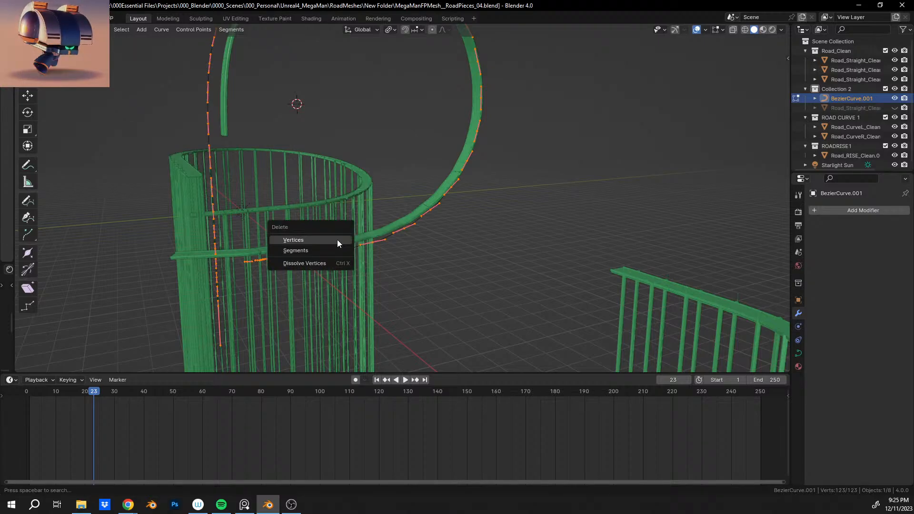
{"action": "left_click", "coordinate": [337, 239]}
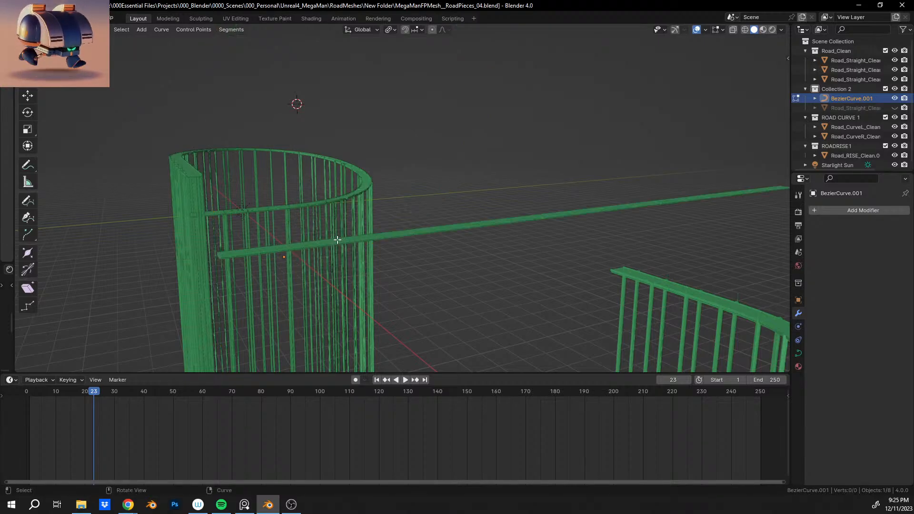
{"action": "key", "text": "shift+a"}
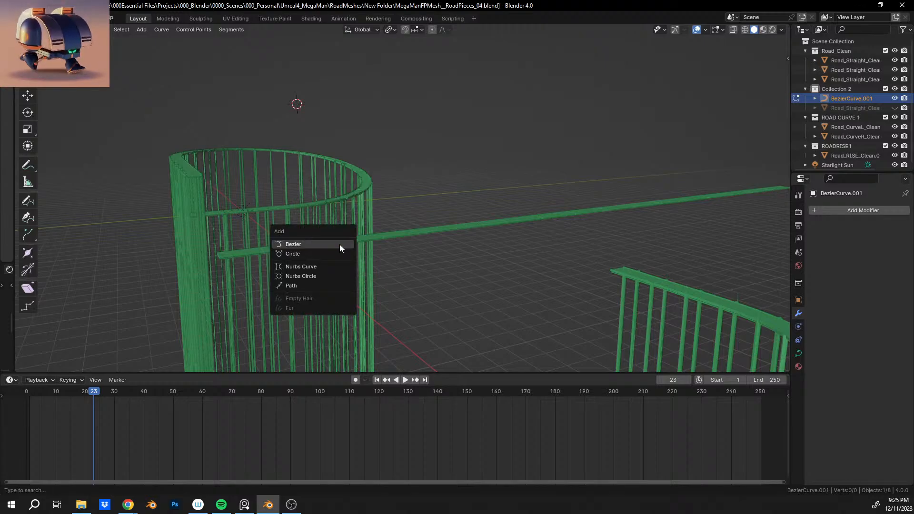
{"action": "key", "text": "ctrl+z"}
Step: Try to replace all of the curve's control points with a newly added Bezier segment in Edit Mode, and undo it
{"action": "scroll", "coordinate": [415, 239], "scroll_direction": "up", "scroll_amount": 4}
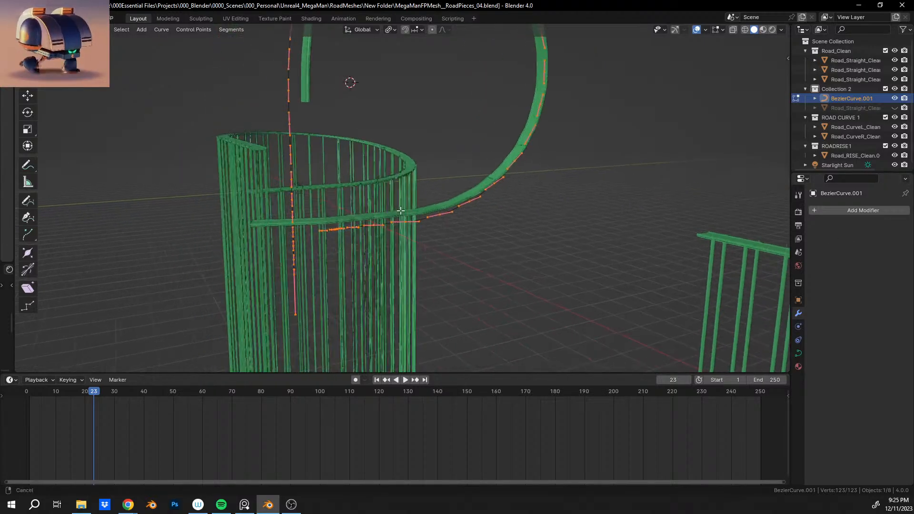
{"action": "key", "text": "x"}
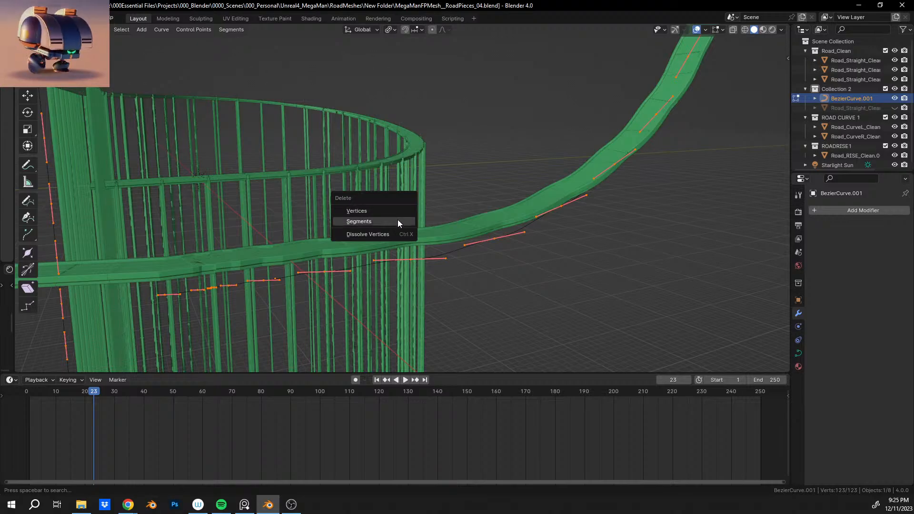
{"action": "left_click", "coordinate": [398, 220]}
{"action": "key", "text": "shift+a"}
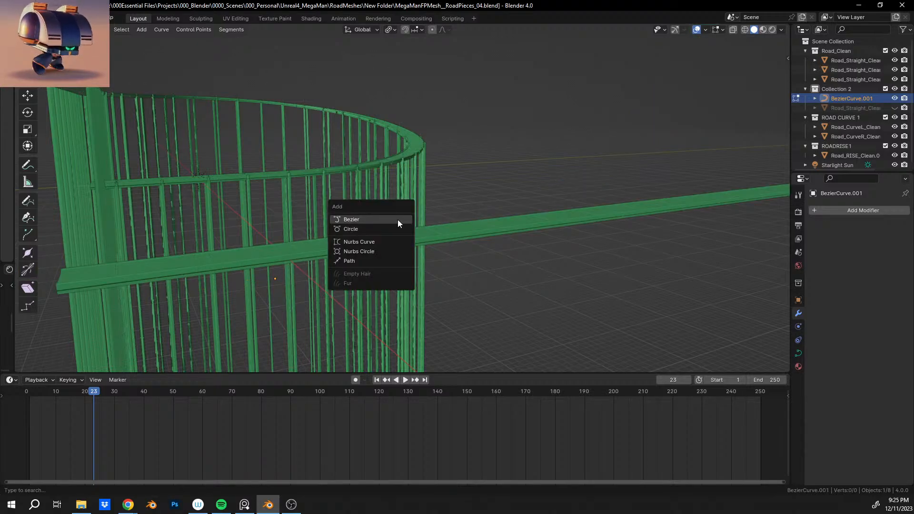
{"action": "left_click", "coordinate": [397, 223]}
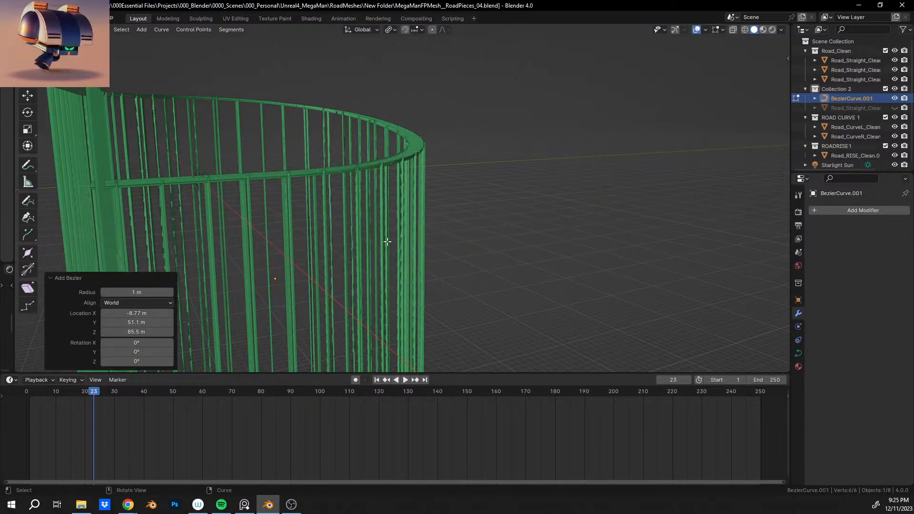
{"action": "mouse_move", "coordinate": [271, 279]}
{"action": "middle_mouse_down"}
{"action": "mouse_move", "coordinate": [320, 292]}
{"action": "mouse_move", "coordinate": [276, 268]}
{"action": "middle_mouse_up"}
{"action": "middle_click_drag", "start_coordinate": [384, 233], "coordinate": [438, 191], "text": "ctrl"}
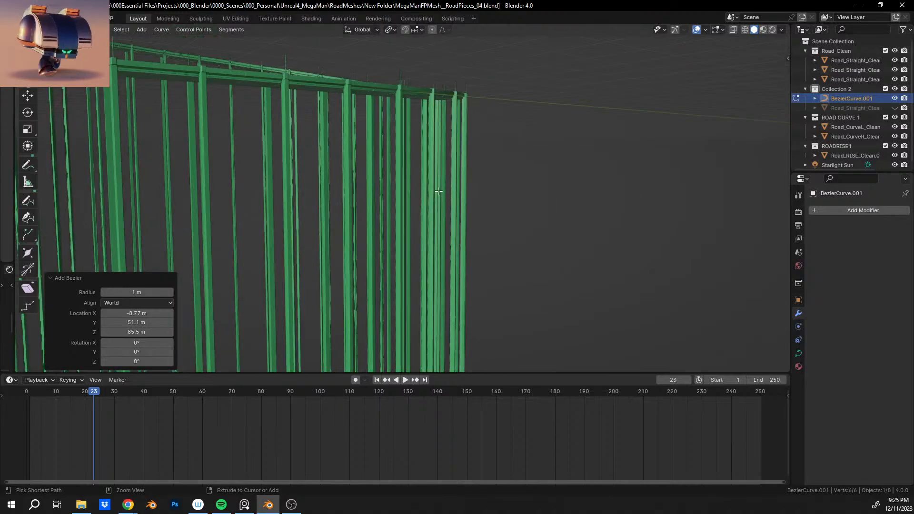
{"action": "key", "text": "ctrl+z"}
{"action": "middle_click_drag", "start_coordinate": [447, 131], "coordinate": [364, 132]}
{"action": "middle_click_drag", "start_coordinate": [310, 253], "coordinate": [413, 165], "text": "ctrl"}
{"action": "key", "text": "ctrl+z"}
Step: Delete all of the curve's control points except the one at its starting end
{"action": "middle_click_drag", "start_coordinate": [381, 202], "coordinate": [381, 181]}
{"action": "mouse_move", "coordinate": [304, 214]}
{"action": "middle_mouse_down"}
{"action": "mouse_move", "coordinate": [280, 191]}
{"action": "mouse_move", "coordinate": [233, 188]}
{"action": "mouse_move", "coordinate": [290, 204]}
{"action": "middle_mouse_up"}
{"action": "left_click_drag", "start_coordinate": [91, 236], "coordinate": [160, 289], "text": "ctrl"}
{"action": "key", "text": "x"}
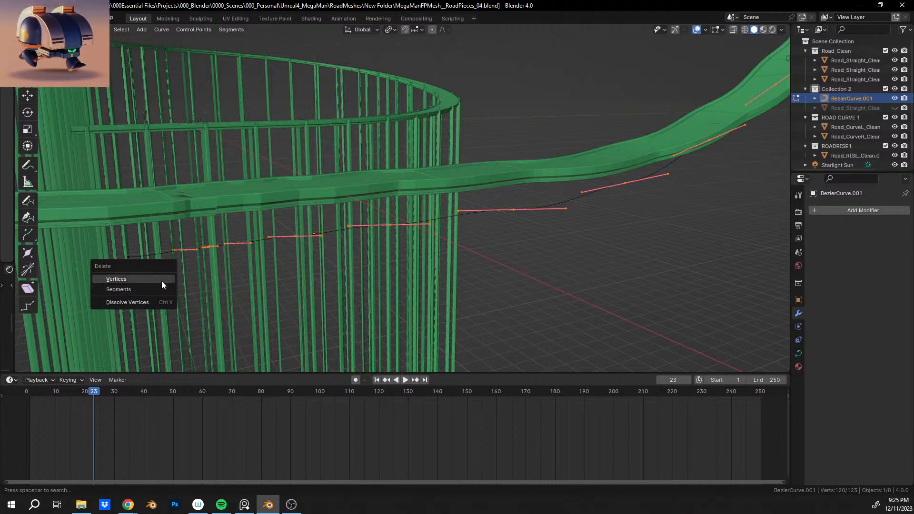
{"action": "left_click", "coordinate": [161, 281]}
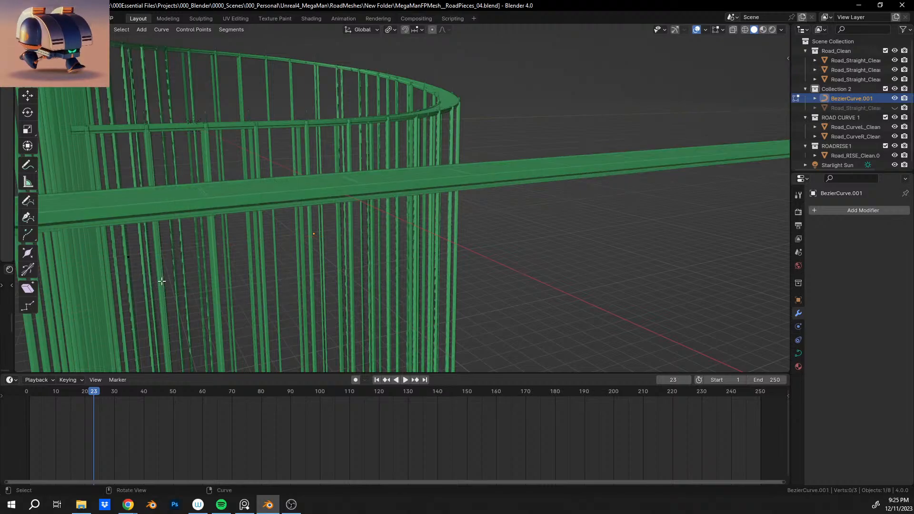
Step: Extrude the remaining control point 521.07 m along the global Y axis to form a long straight curve
{"action": "middle_click_drag", "start_coordinate": [162, 281], "coordinate": [424, 217]}
{"action": "scroll", "coordinate": [424, 218], "scroll_direction": "down", "scroll_amount": 2}
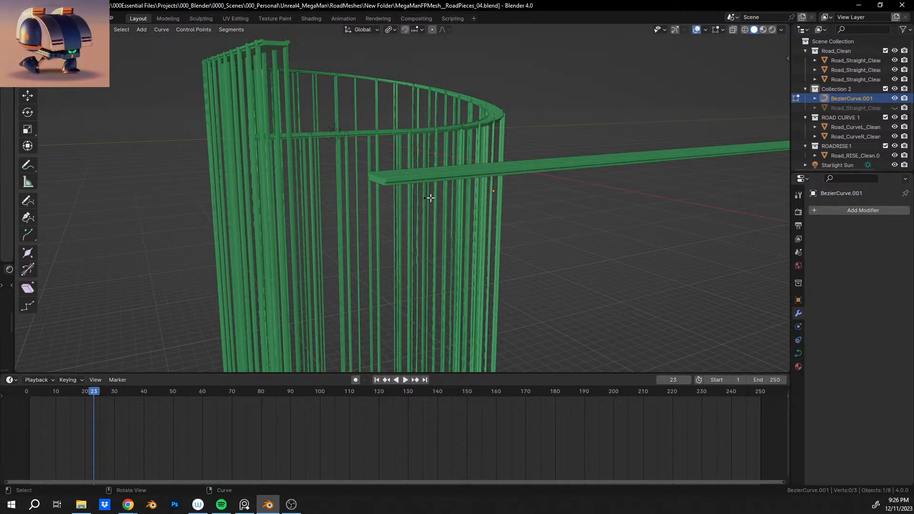
{"action": "left_click", "coordinate": [430, 197]}
{"action": "middle_click_drag", "start_coordinate": [501, 172], "coordinate": [471, 164]}
{"action": "scroll", "coordinate": [549, 180], "scroll_direction": "down", "scroll_amount": 5}
{"action": "middle_click_drag", "start_coordinate": [548, 180], "coordinate": [364, 190], "text": "shift"}
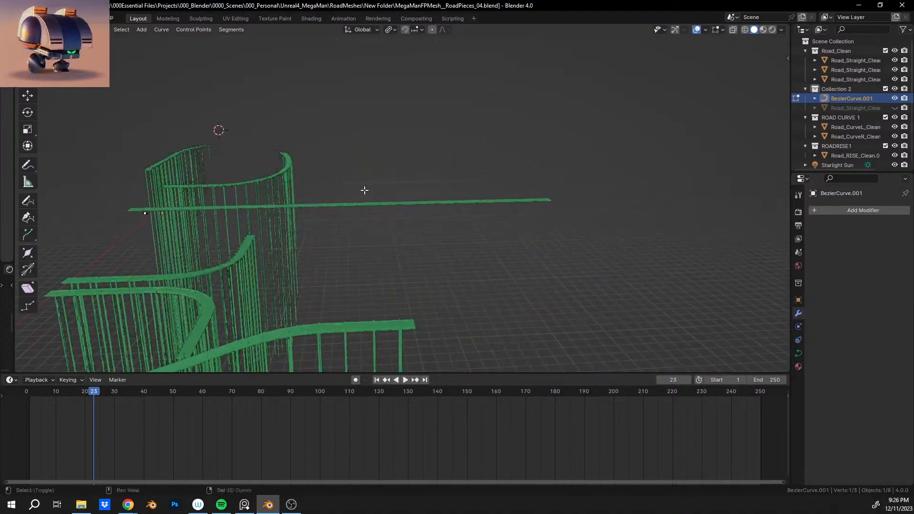
{"action": "scroll", "coordinate": [365, 190], "scroll_direction": "down", "scroll_amount": 2}
{"action": "key", "text": "e"}
{"action": "key", "text": "y"}
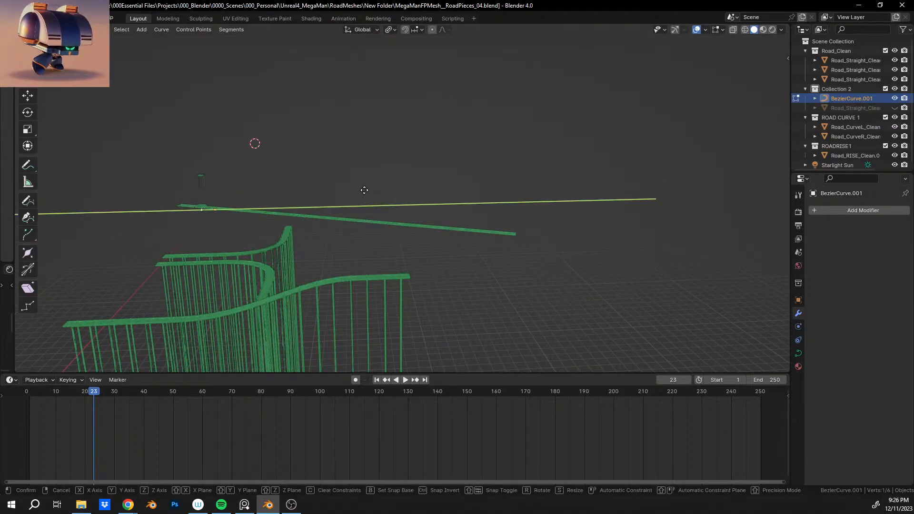
{"action": "left_click", "coordinate": [661, 199]}
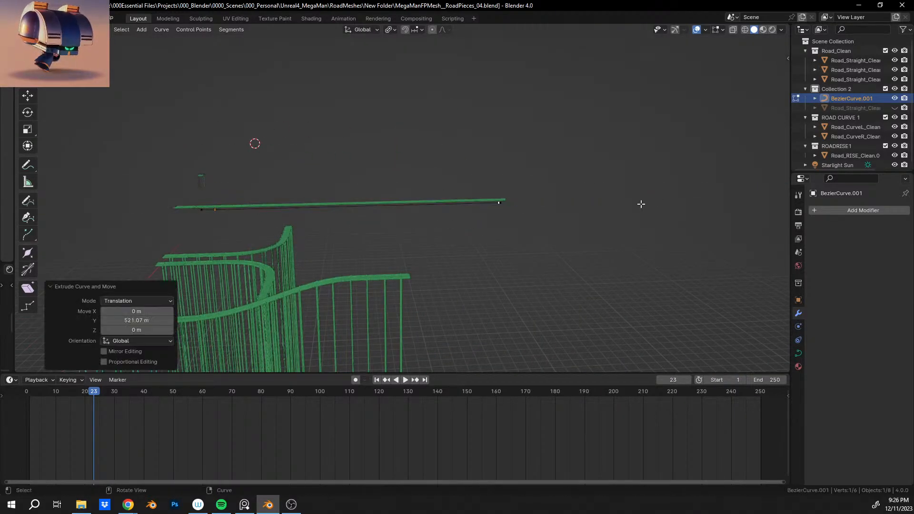
Step: Subdivide the whole straight curve five times with one cut each
{"action": "key", "text": "Caps_Lock"}
{"action": "key", "text": "Caps_Lock"}
{"action": "key", "text": "a"}
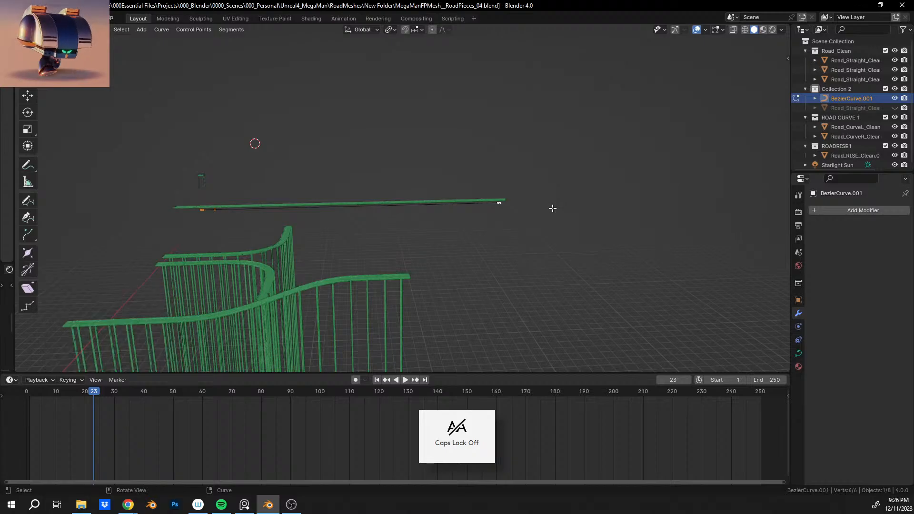
{"action": "right_click", "coordinate": [552, 208]}
{"action": "right_click", "coordinate": [502, 171]}
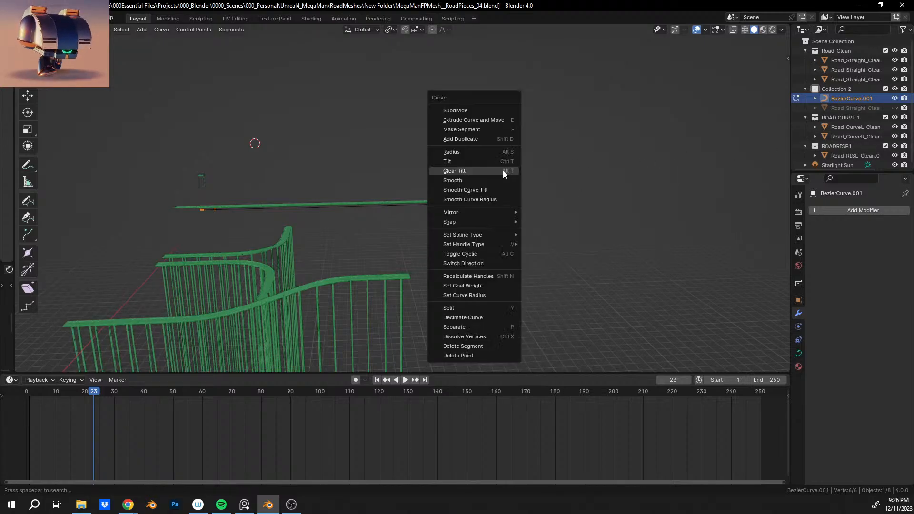
{"action": "left_click", "coordinate": [491, 112]}
{"action": "middle_click_drag", "start_coordinate": [474, 128], "coordinate": [444, 153]}
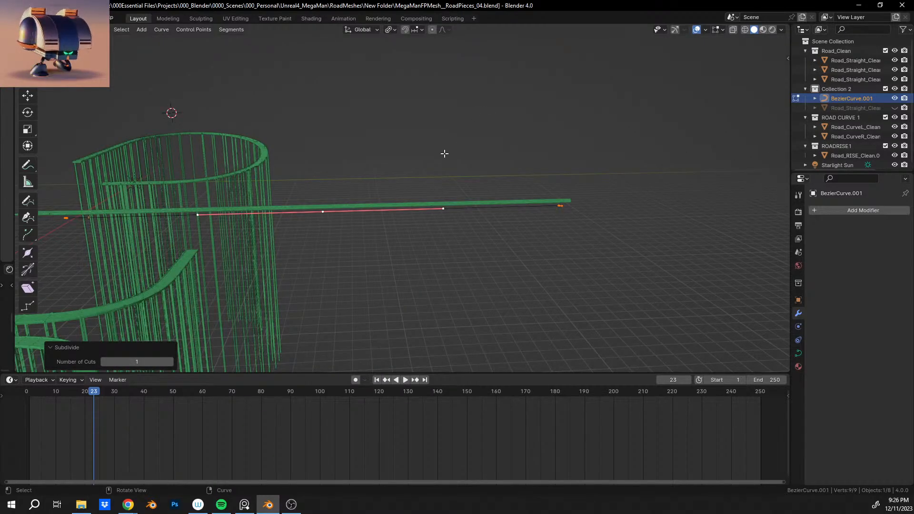
{"action": "right_click", "coordinate": [444, 153]}
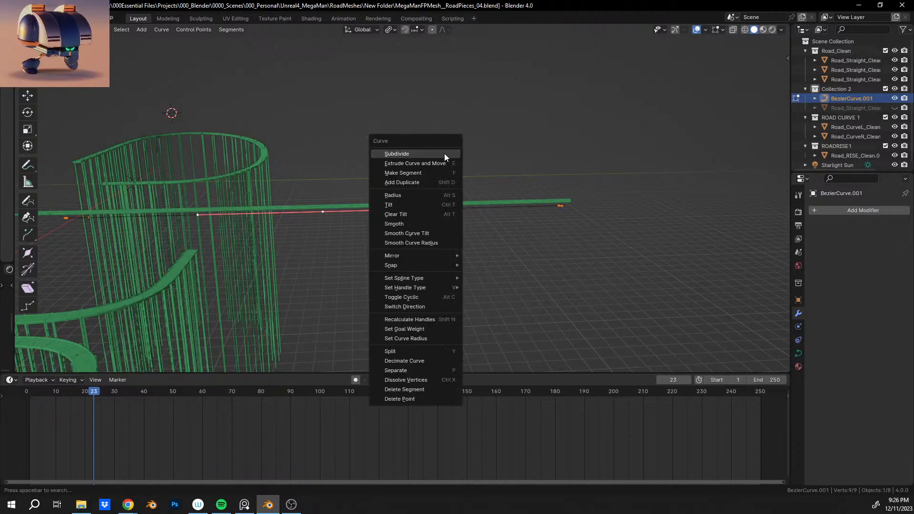
{"action": "left_click", "coordinate": [444, 153]}
{"action": "right_click", "coordinate": [445, 153]}
{"action": "left_click", "coordinate": [444, 153]}
{"action": "right_click", "coordinate": [444, 154]}
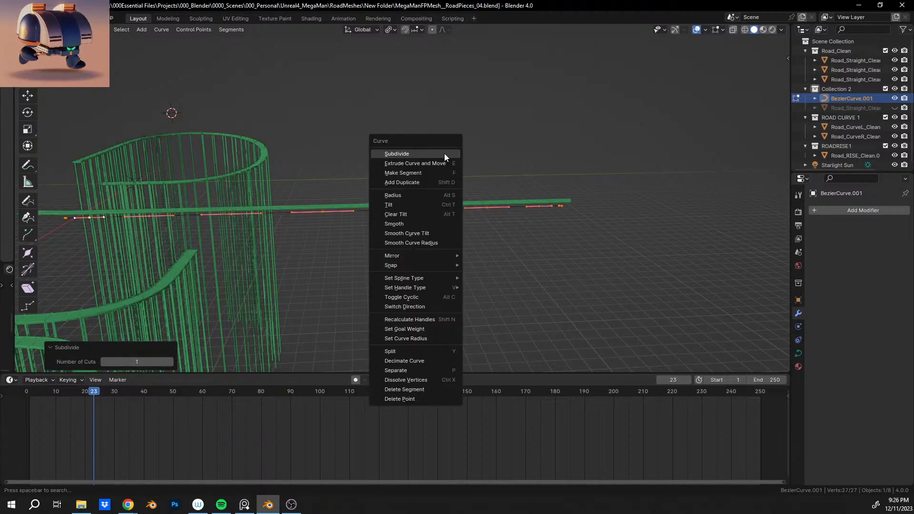
{"action": "left_click", "coordinate": [444, 153]}
{"action": "right_click", "coordinate": [445, 153]}
{"action": "left_click", "coordinate": [444, 153]}
{"action": "right_click", "coordinate": [444, 153]}
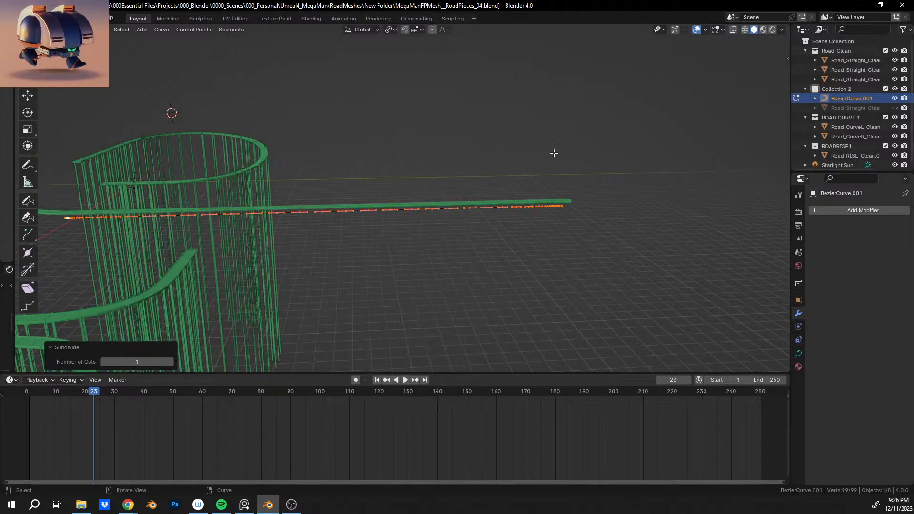
Step: Rotate all of the curve's control point handles about the global Z axis to make the straight road wavy
{"action": "middle_click_drag", "start_coordinate": [441, 212], "coordinate": [457, 178]}
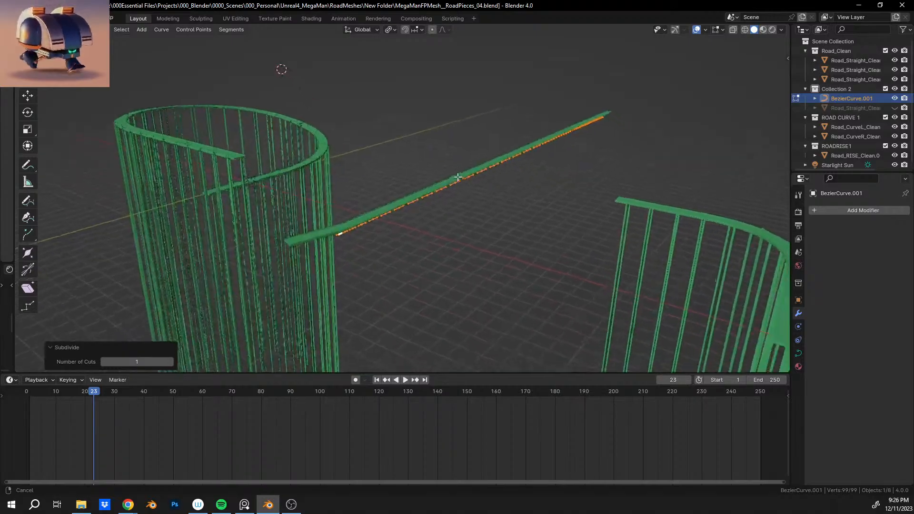
{"action": "scroll", "coordinate": [424, 190], "scroll_direction": "up", "scroll_amount": 4}
{"action": "middle_click_drag", "start_coordinate": [403, 204], "coordinate": [441, 193]}
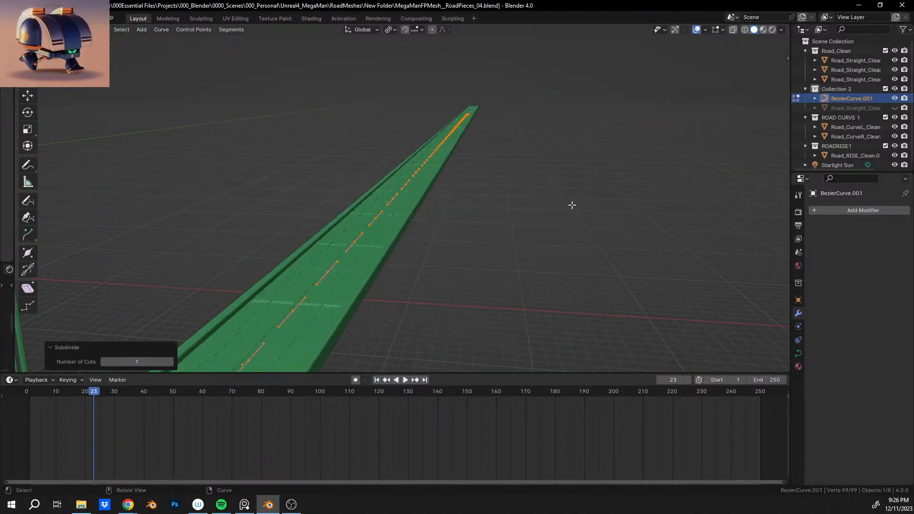
{"action": "key", "text": "r"}
{"action": "key", "text": "z"}
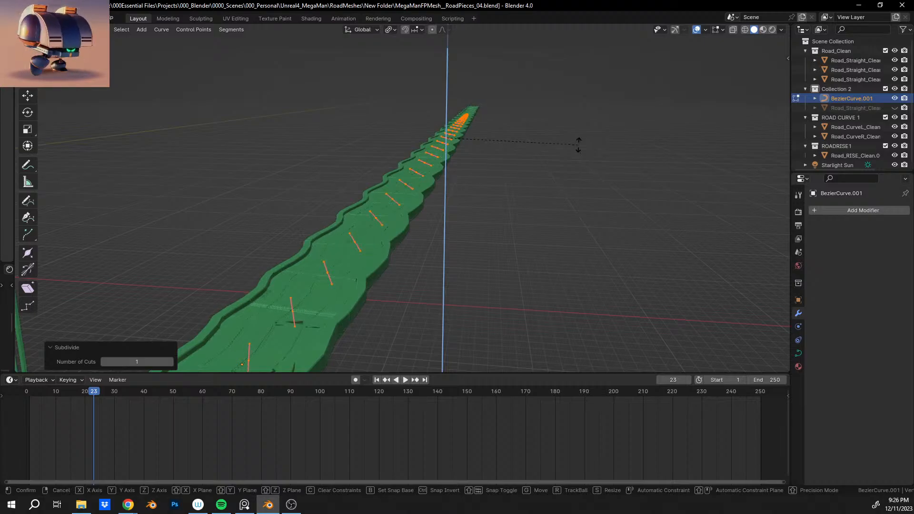
{"action": "left_click", "coordinate": [581, 162]}
{"action": "middle_click_drag", "start_coordinate": [394, 318], "coordinate": [375, 249]}
Step: Switch the curve to Object Mode and move it 28.378 m along the global Y axis
{"action": "key", "text": "Tab"}
{"action": "scroll", "coordinate": [395, 223], "scroll_direction": "down", "scroll_amount": 4}
{"action": "middle_click_drag", "start_coordinate": [394, 216], "coordinate": [303, 205]}
{"action": "key", "text": "g"}
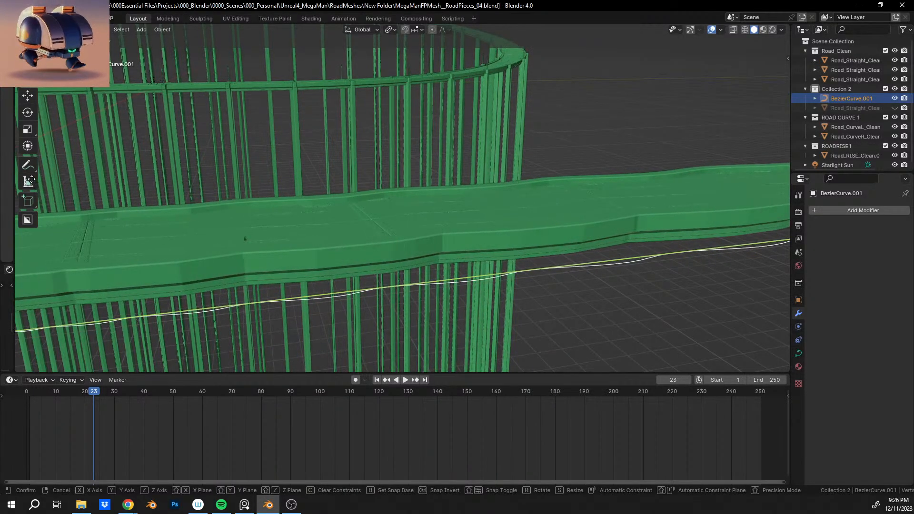
{"action": "left_click", "coordinate": [775, 185]}
{"action": "middle_click_drag", "start_coordinate": [633, 221], "coordinate": [536, 218]}
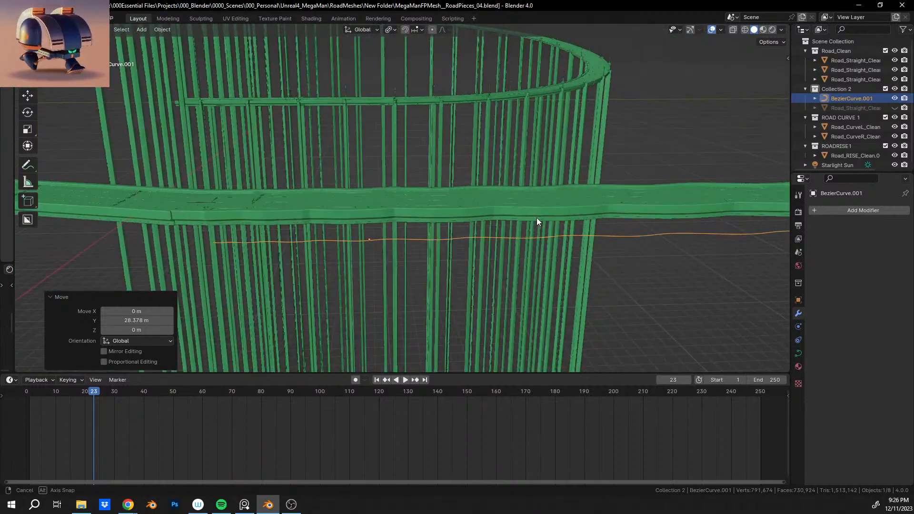
Step: Insert a Location, Rotation & Scale keyframe for the curve at frame 0
{"action": "left_click", "coordinate": [21, 390]}
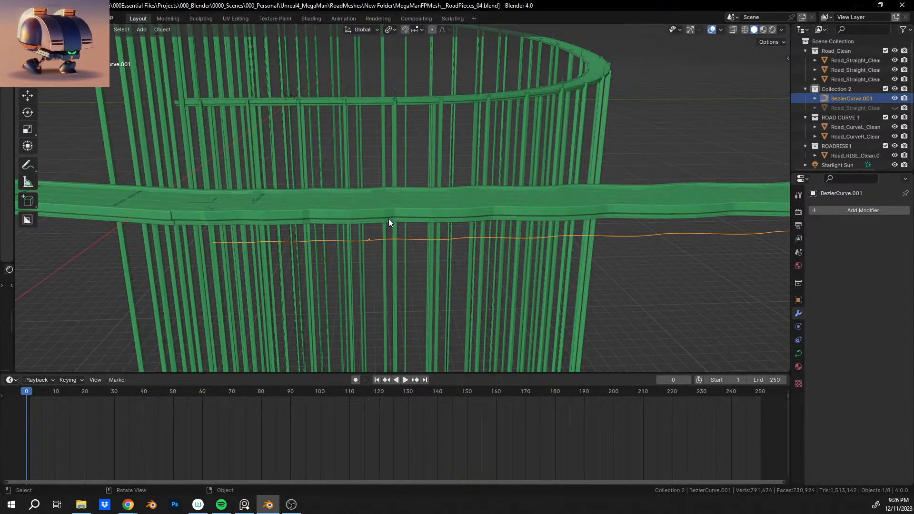
{"action": "key", "text": "i"}
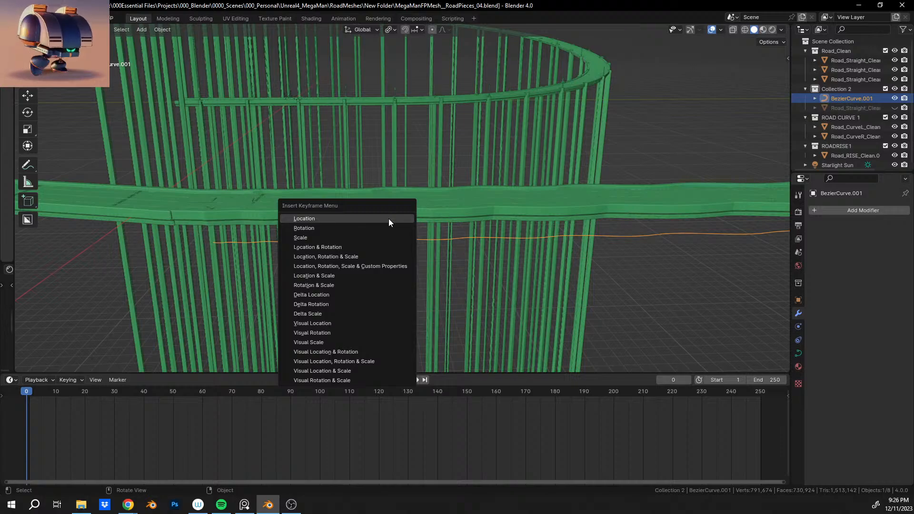
{"action": "left_click", "coordinate": [385, 257]}
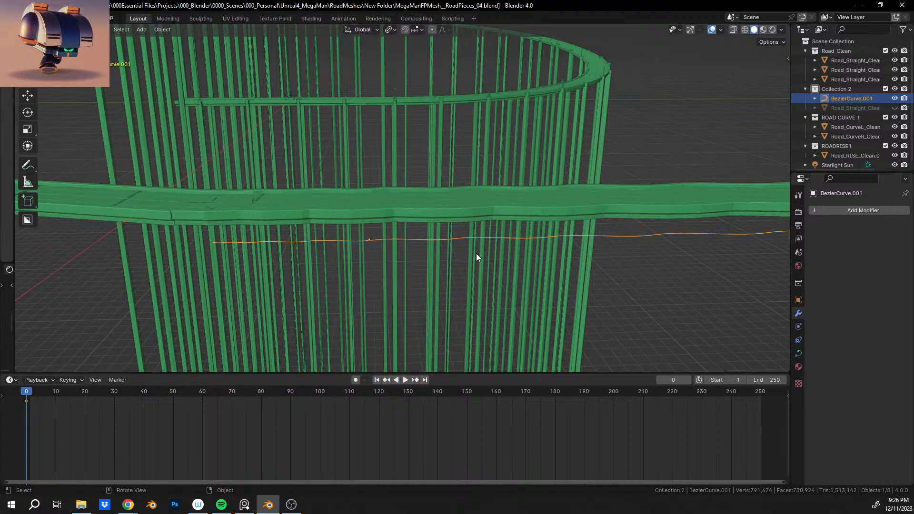
Step: At frame 250, move the curve -589.36 m along the global Y axis and insert a keyframe for it
{"action": "scroll", "coordinate": [476, 255], "scroll_direction": "down", "scroll_amount": 5}
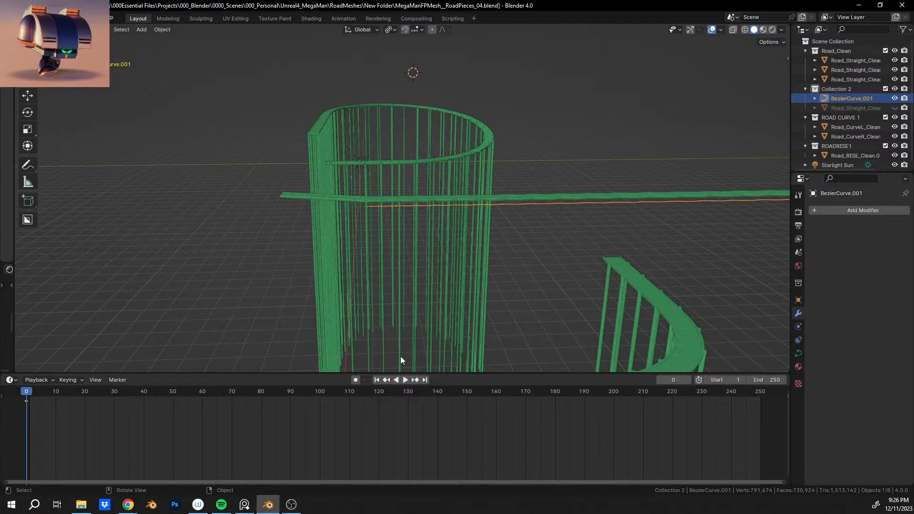
{"action": "left_click", "coordinate": [760, 394]}
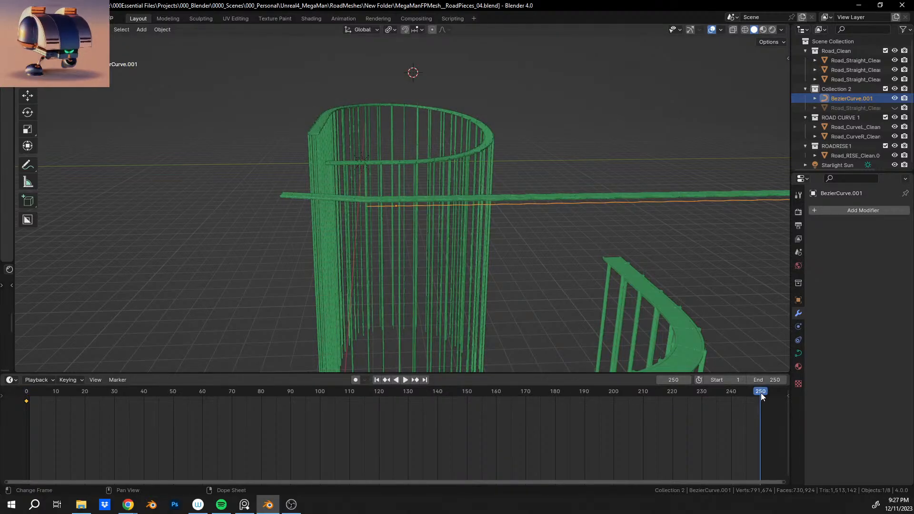
{"action": "key", "text": "g"}
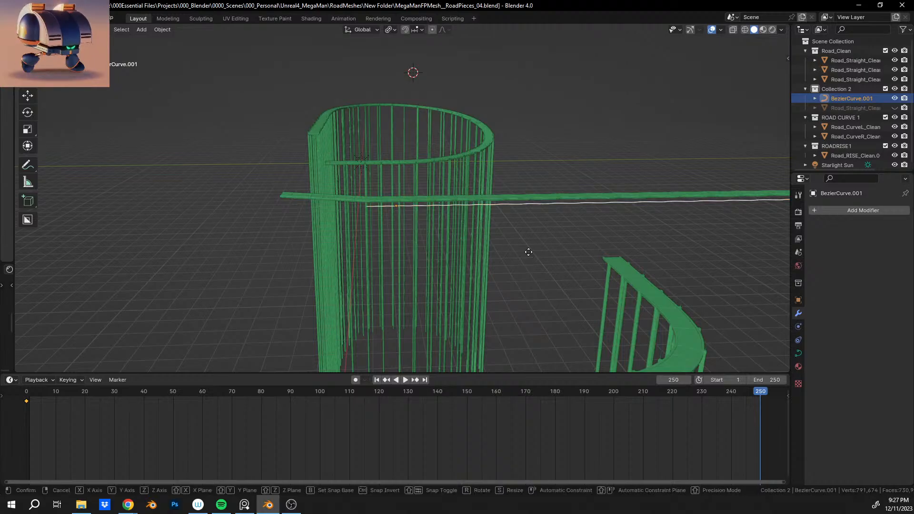
{"action": "key", "text": "y"}
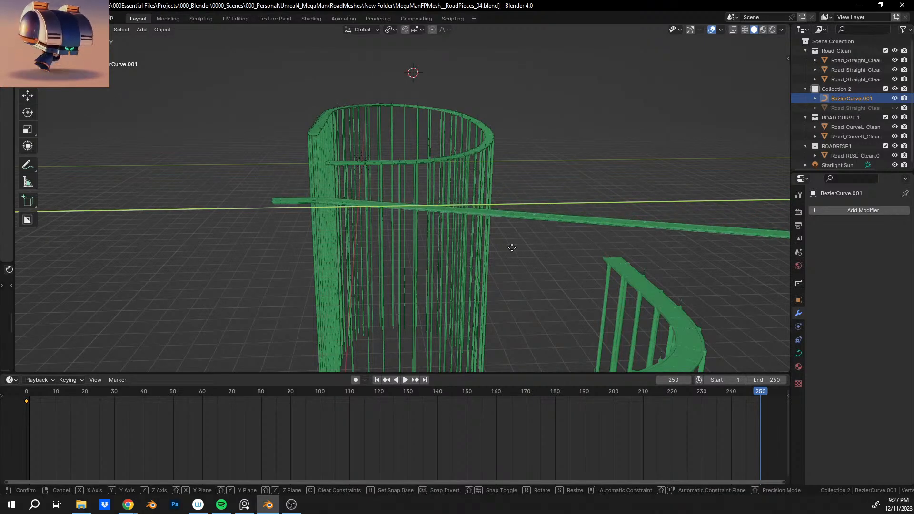
{"action": "left_click", "coordinate": [478, 253]}
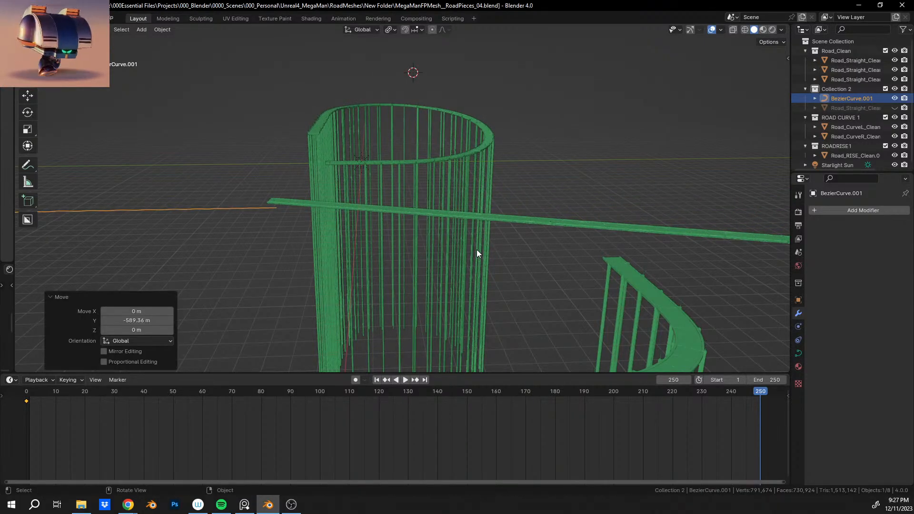
{"action": "key", "text": "i"}
{"action": "left_click", "coordinate": [478, 253]}
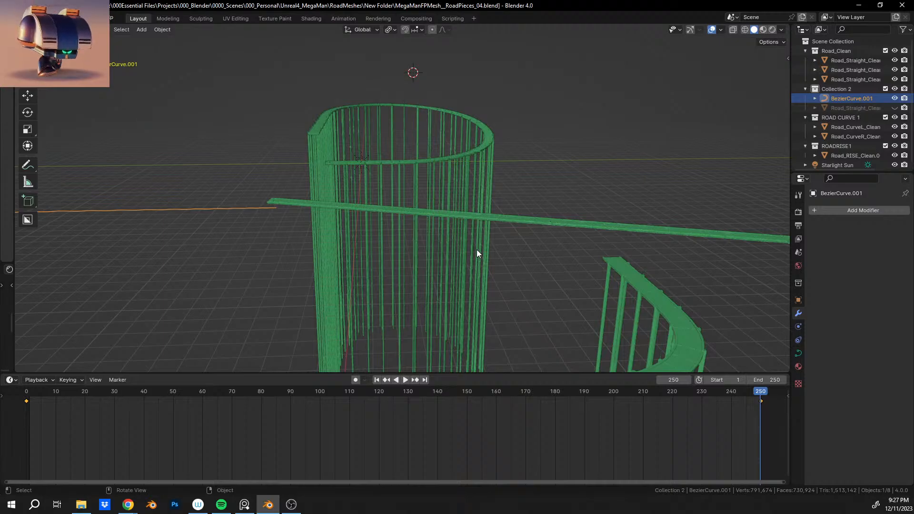
Step: Play the animation to preview the road's motion and return to frame 0
{"action": "key", "text": "shift+ctrl+space"}
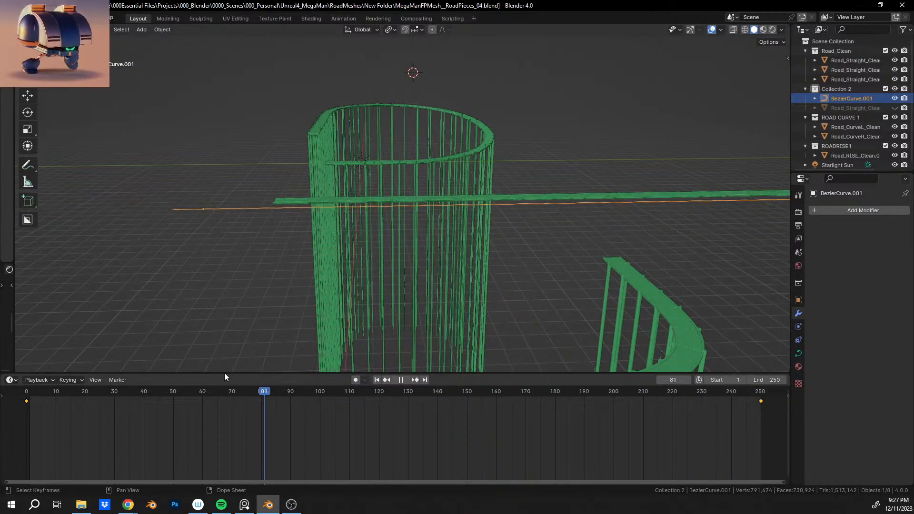
{"action": "left_click_drag", "start_coordinate": [37, 372], "coordinate": [26, 372]}
Step: View the wavy road from just above its surface and shrink the timeline to enlarge the 3D viewport
{"action": "scroll", "coordinate": [524, 215], "scroll_direction": "up", "scroll_amount": 8}
{"action": "middle_click_drag", "start_coordinate": [487, 237], "coordinate": [627, 231]}
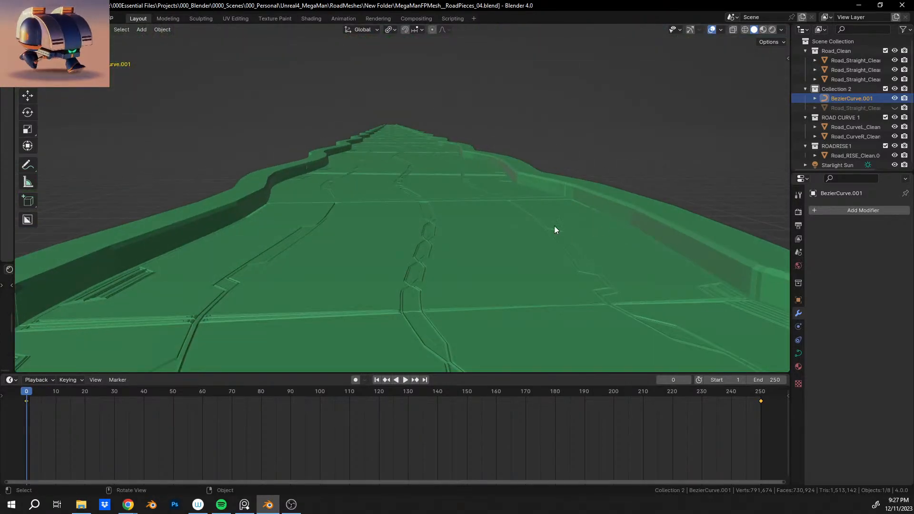
{"action": "left_click_drag", "start_coordinate": [475, 372], "coordinate": [472, 463]}
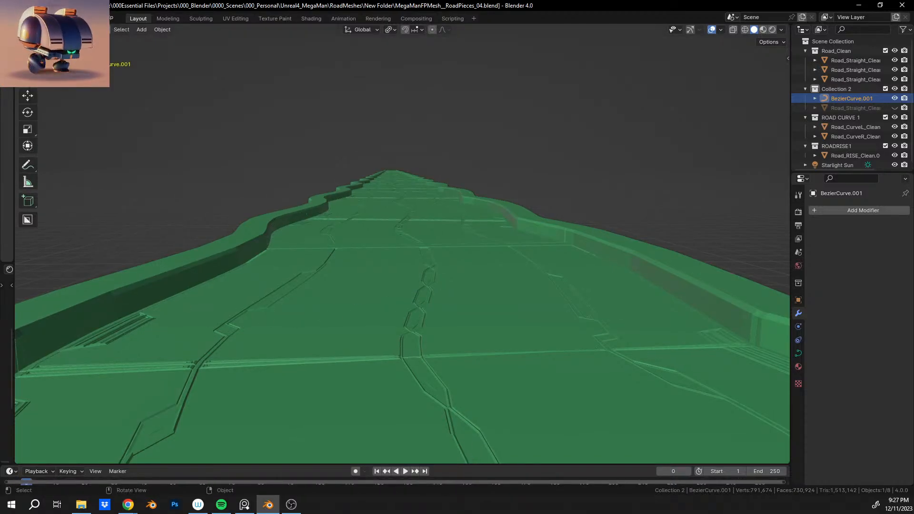
{"action": "left_click", "coordinate": [100, 29]}
{"action": "mouse_move", "coordinate": [125, 142]}
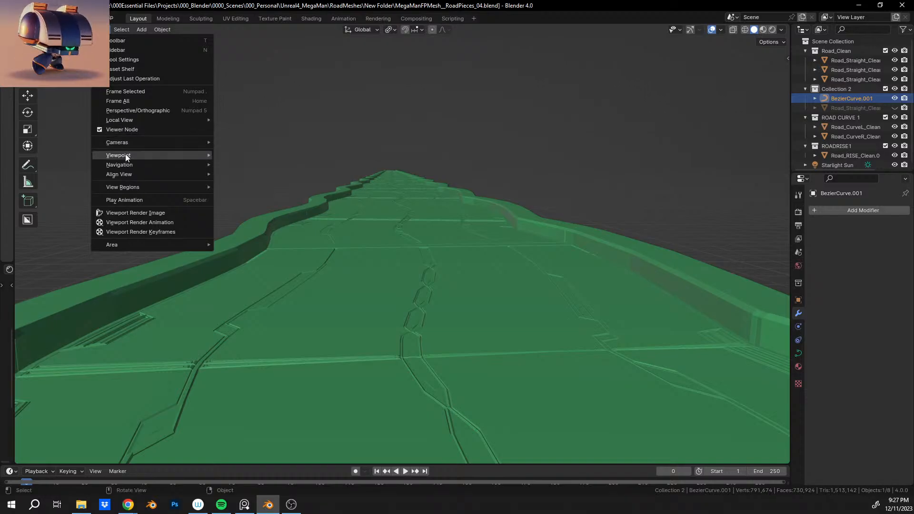
{"action": "mouse_move", "coordinate": [125, 163]}
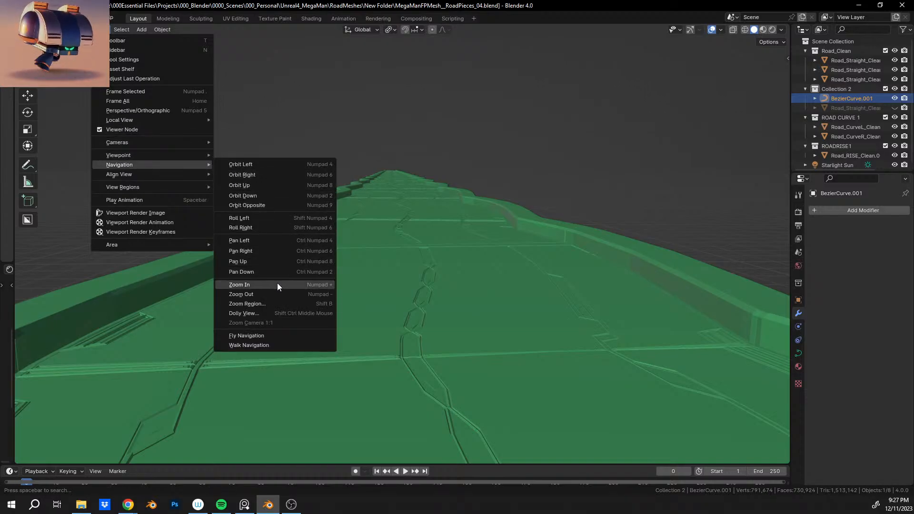
{"action": "left_click", "coordinate": [273, 345]}
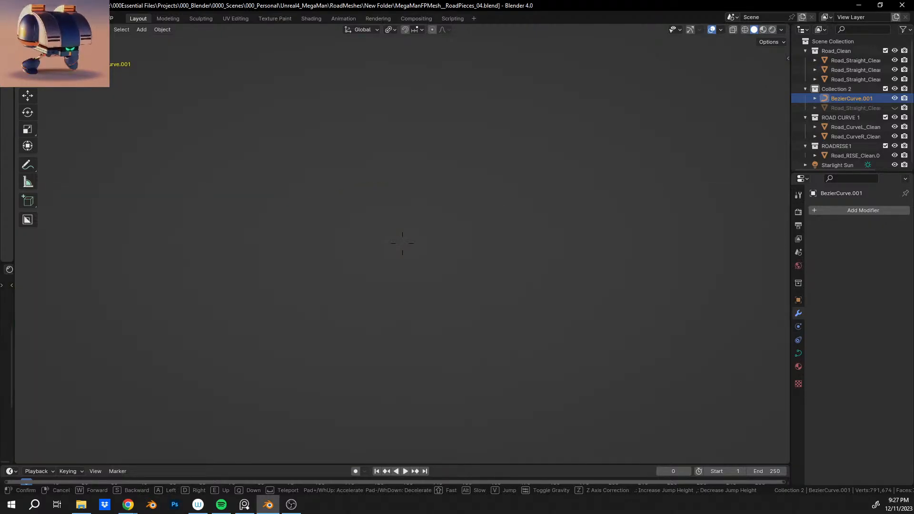
{"action": "key", "text": "Escape"}
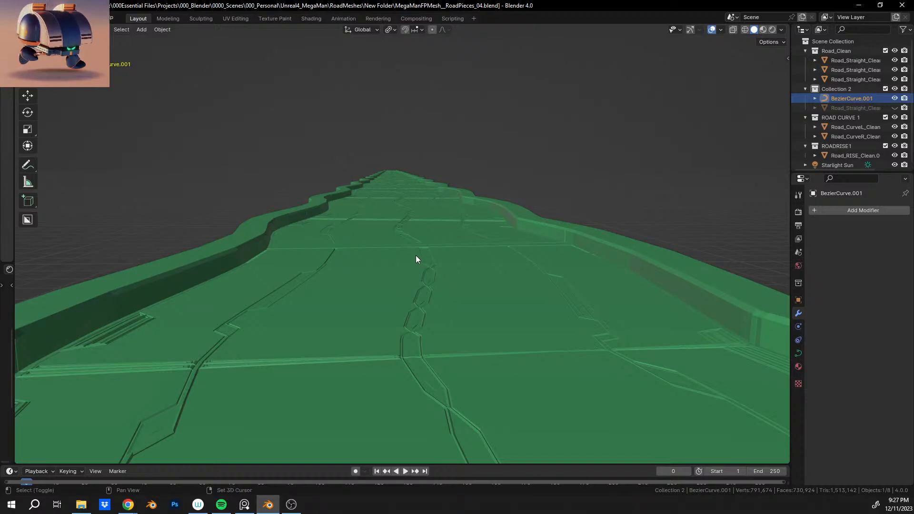
Step: Try moving forward and backward along the road surface with Walk Navigation
{"action": "scroll", "coordinate": [416, 259], "scroll_direction": "up", "scroll_amount": 2}
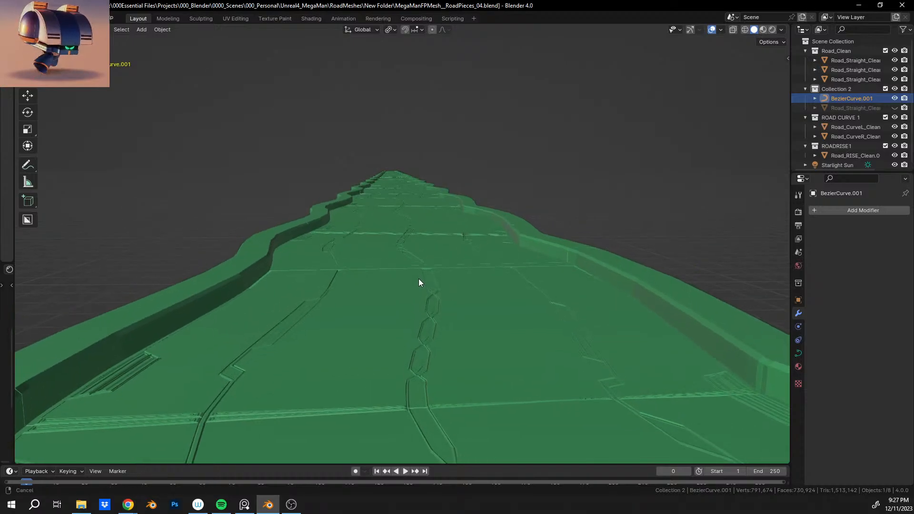
{"action": "left_click", "coordinate": [101, 30]}
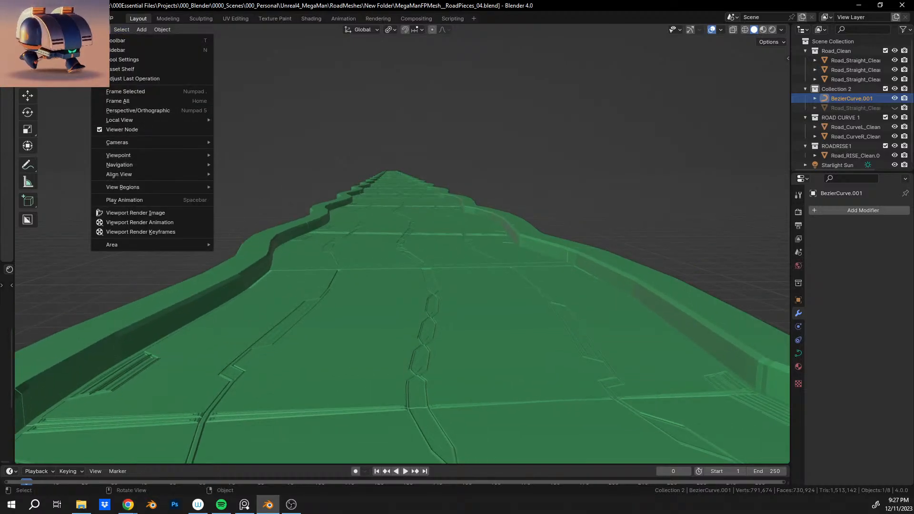
{"action": "mouse_move", "coordinate": [139, 163]}
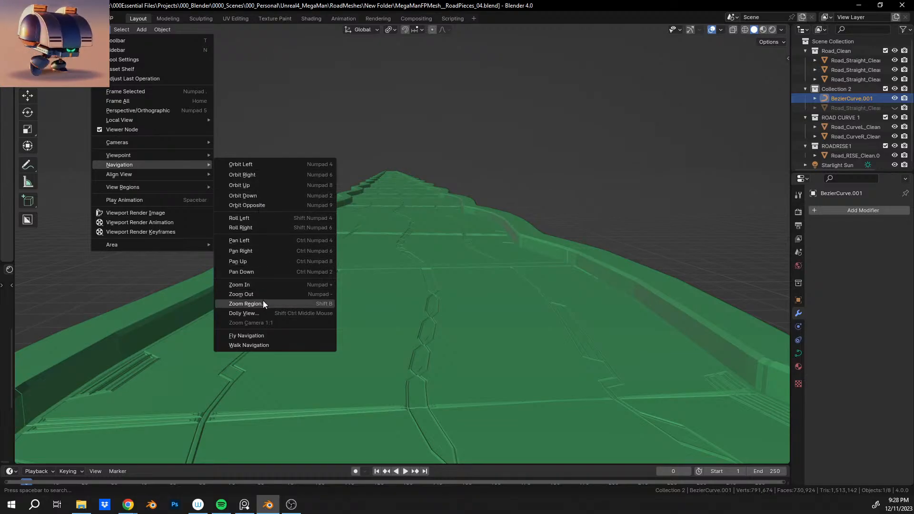
{"action": "left_click", "coordinate": [259, 345]}
{"action": "key", "text": "w"}
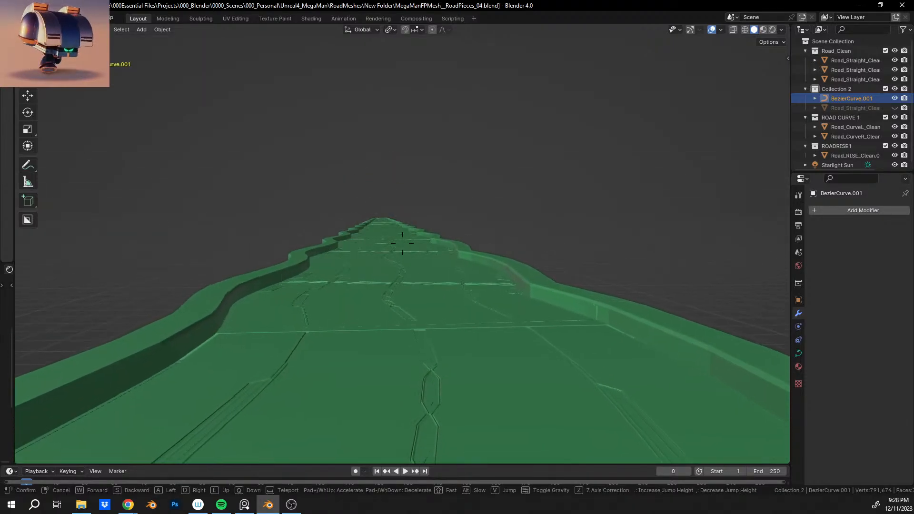
{"action": "key", "text": "s"}
{"action": "key", "text": "s"}
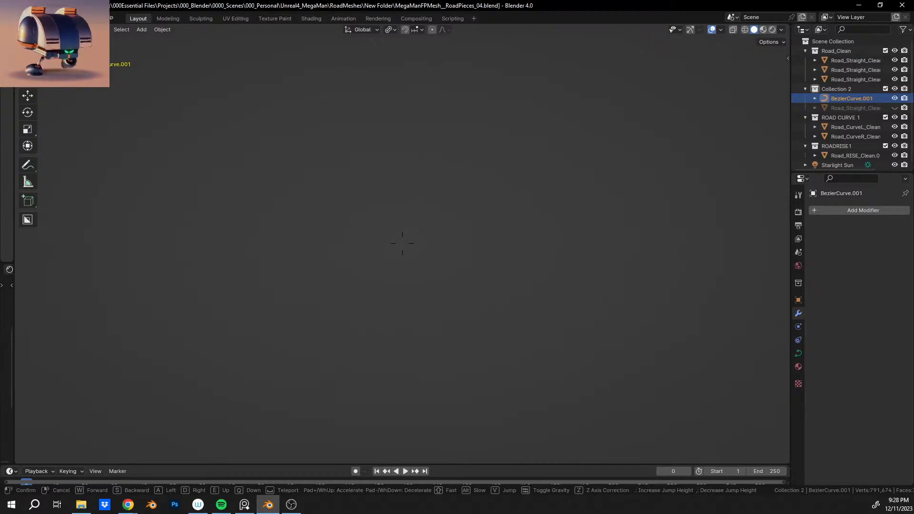
{"action": "key", "text": "Escape"}
Step: Play the animation from a view over the road and enlarge the timeline to show its frames and keyframes
{"action": "middle_click_drag", "start_coordinate": [364, 373], "coordinate": [417, 343]}
{"action": "key", "text": "space"}
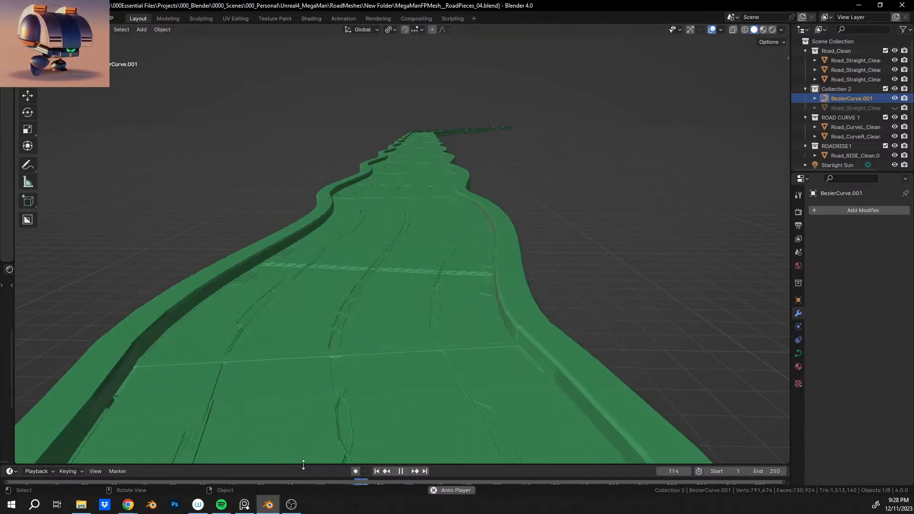
{"action": "left_click_drag", "start_coordinate": [304, 463], "coordinate": [305, 435]}
{"action": "middle_click_drag", "start_coordinate": [347, 359], "coordinate": [381, 241], "text": "shift"}
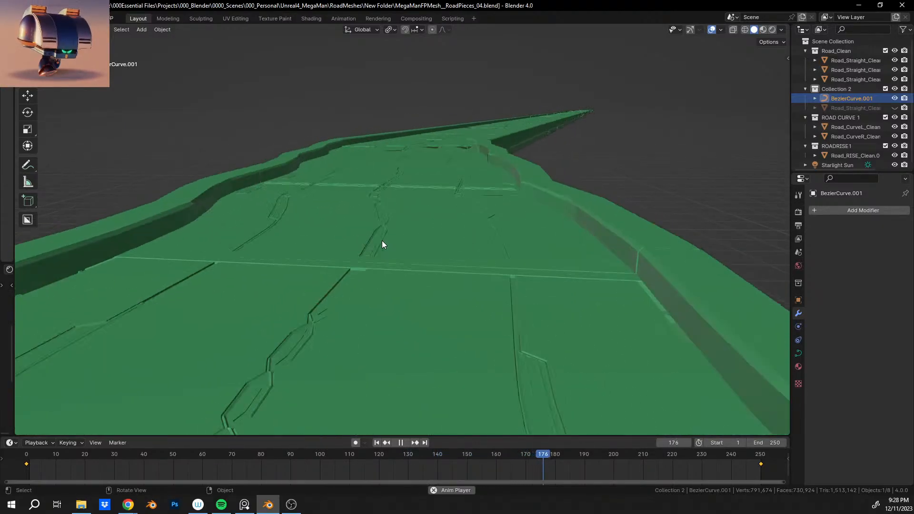
Step: Stop the playback and go back to frame 1
{"action": "key", "text": "space"}
{"action": "middle_click_drag", "start_coordinate": [340, 249], "coordinate": [643, 259]}
{"action": "middle_click_drag", "start_coordinate": [556, 209], "coordinate": [671, 311]}
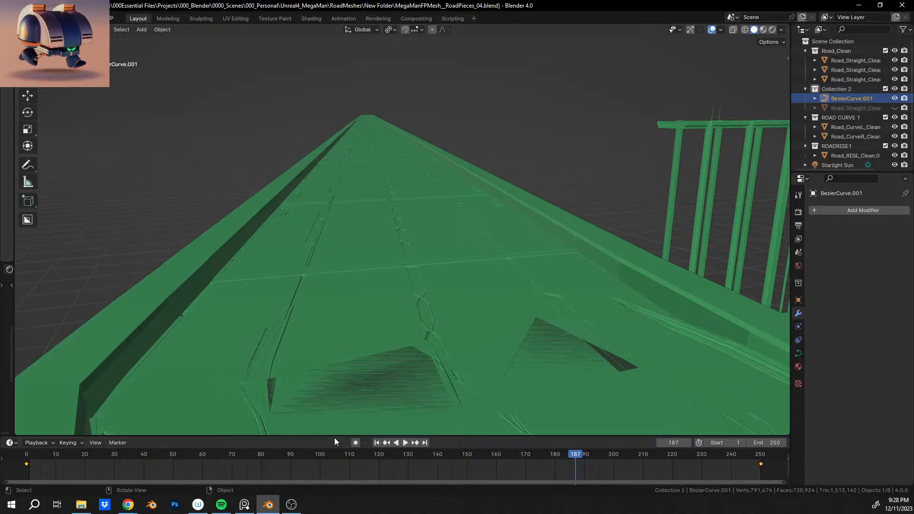
{"action": "left_click", "coordinate": [30, 458]}
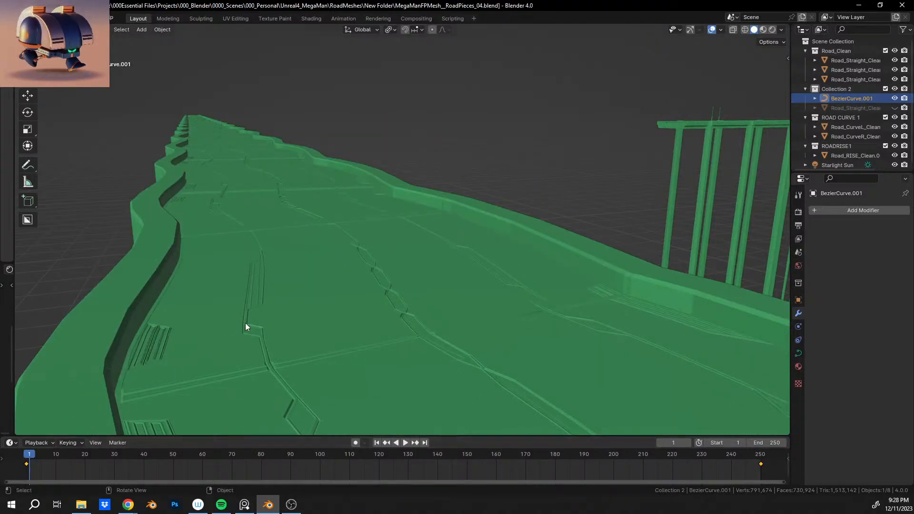
Step: Replay the animation from a view looking down the length of the road and return to frame 0
{"action": "middle_click_drag", "start_coordinate": [244, 323], "coordinate": [353, 291]}
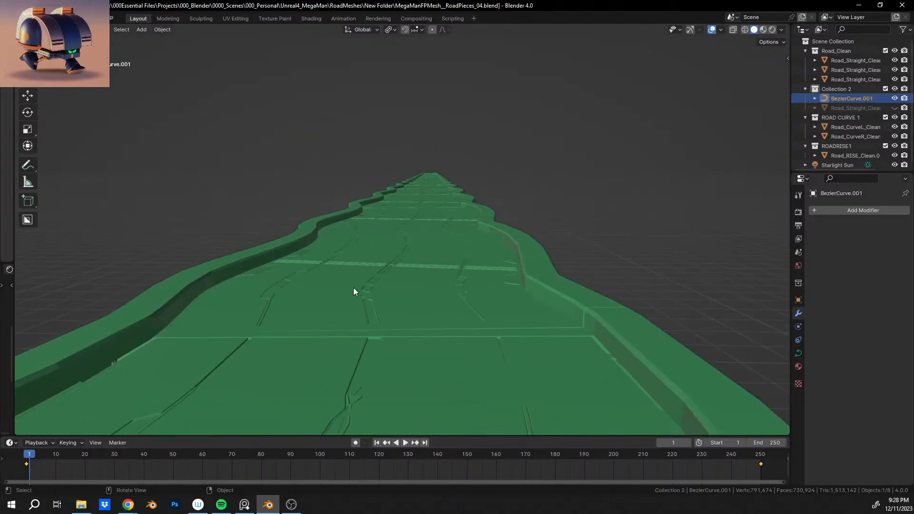
{"action": "key", "text": "space"}
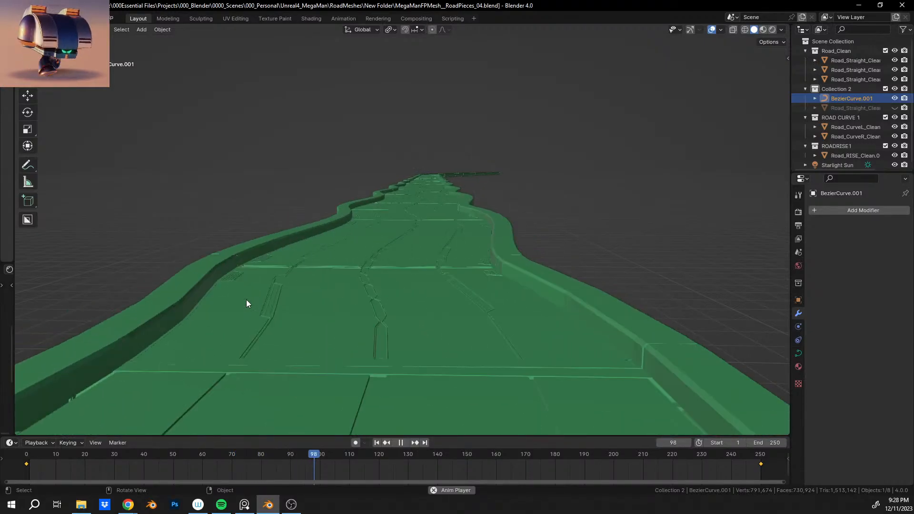
{"action": "middle_click_drag", "start_coordinate": [246, 299], "coordinate": [321, 291]}
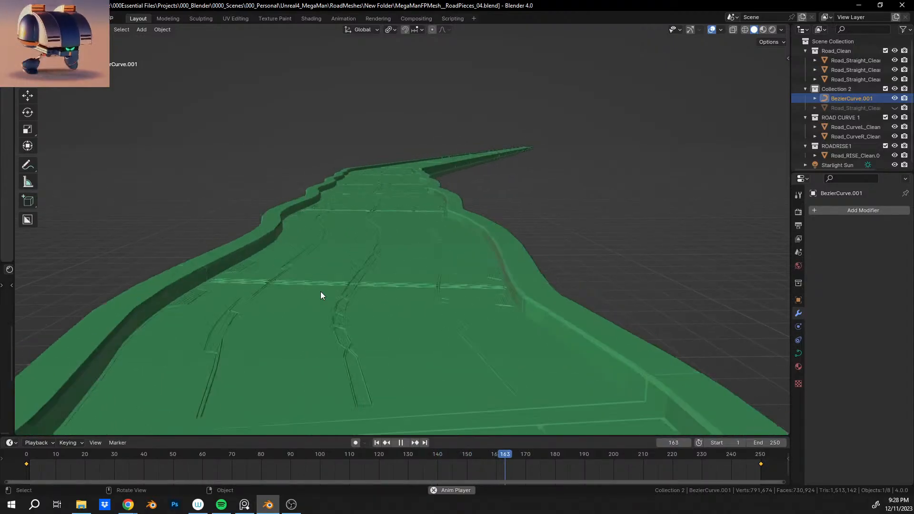
{"action": "key", "text": "space"}
{"action": "left_click", "coordinate": [27, 458]}
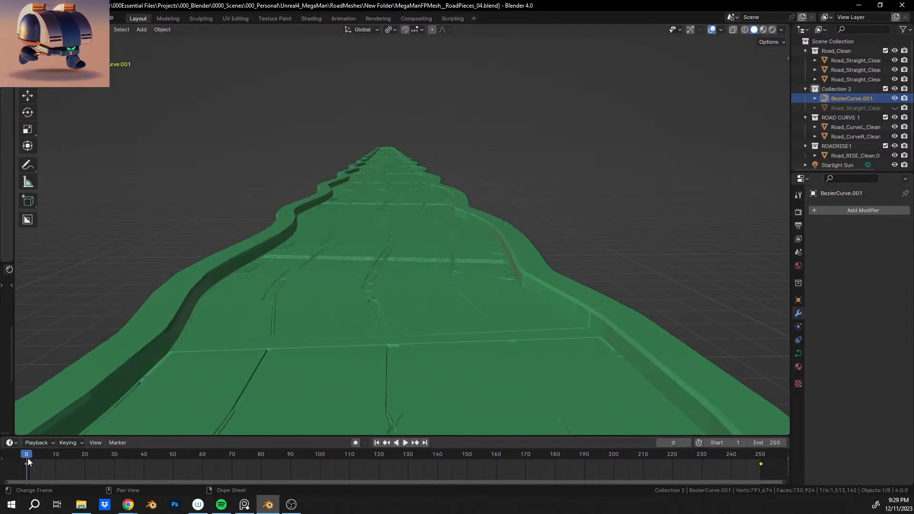
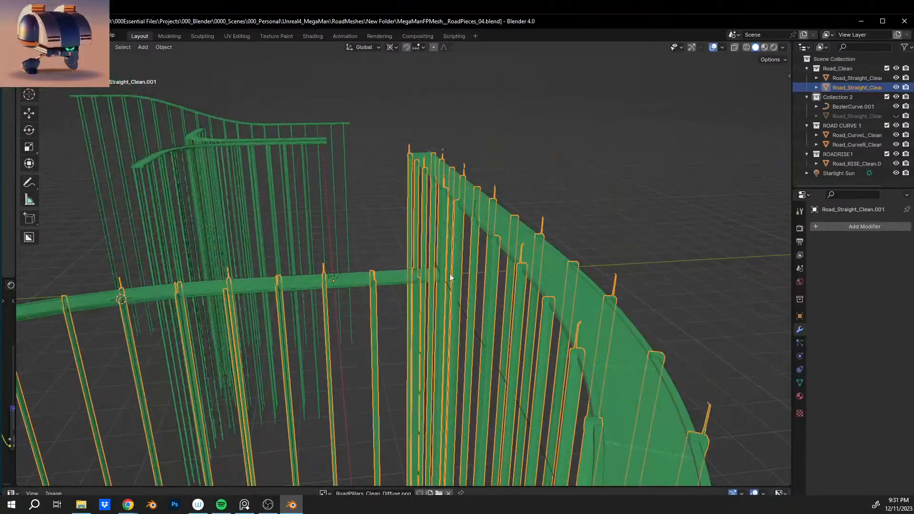
Step: Examine the straight, curved and rising road pieces with their support pillars from several angles
{"action": "middle_click_drag", "start_coordinate": [550, 255], "coordinate": [382, 207]}
{"action": "middle_click_drag", "start_coordinate": [384, 280], "coordinate": [381, 317]}
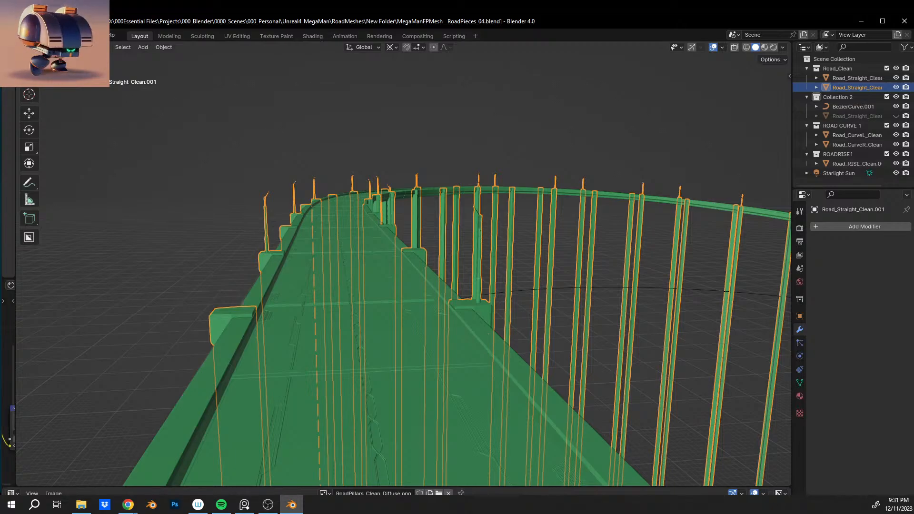
{"action": "key", "text": "alt+Tab"}
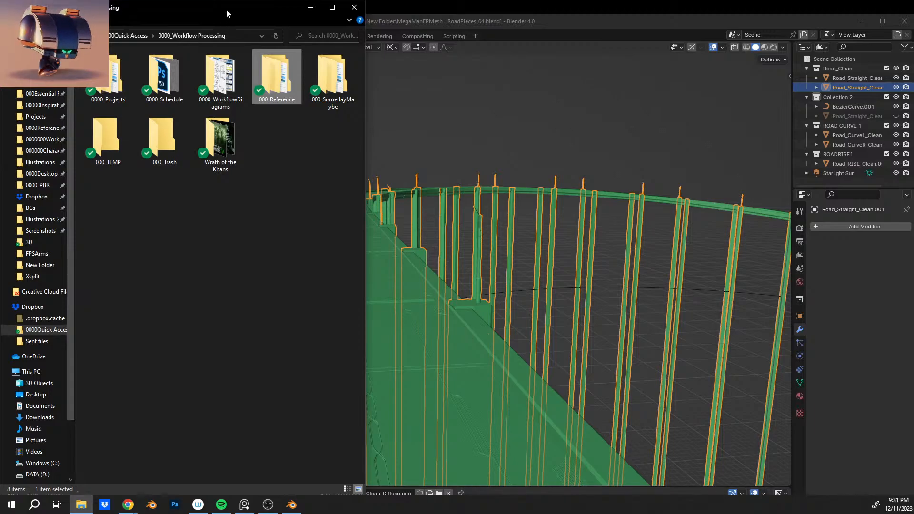
{"action": "left_click_drag", "start_coordinate": [226, 9], "coordinate": [164, 0]}
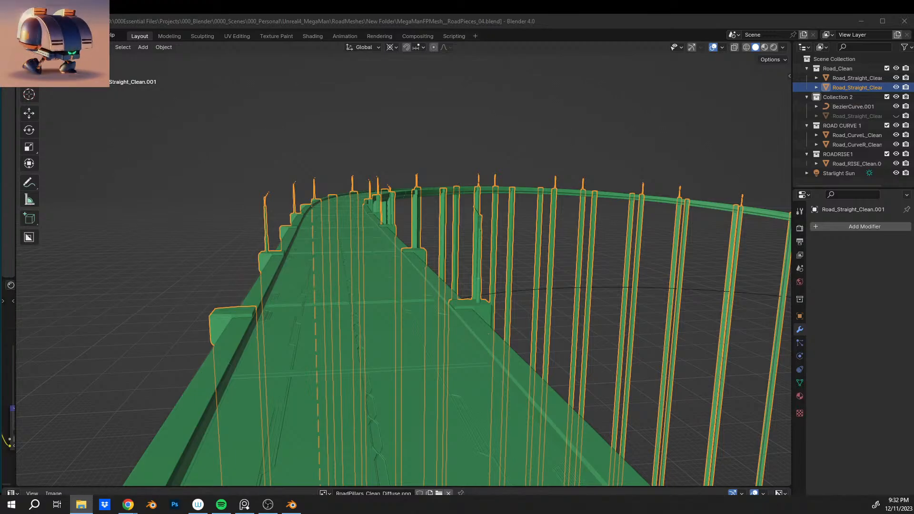
{"action": "key", "text": "alt+Tab"}
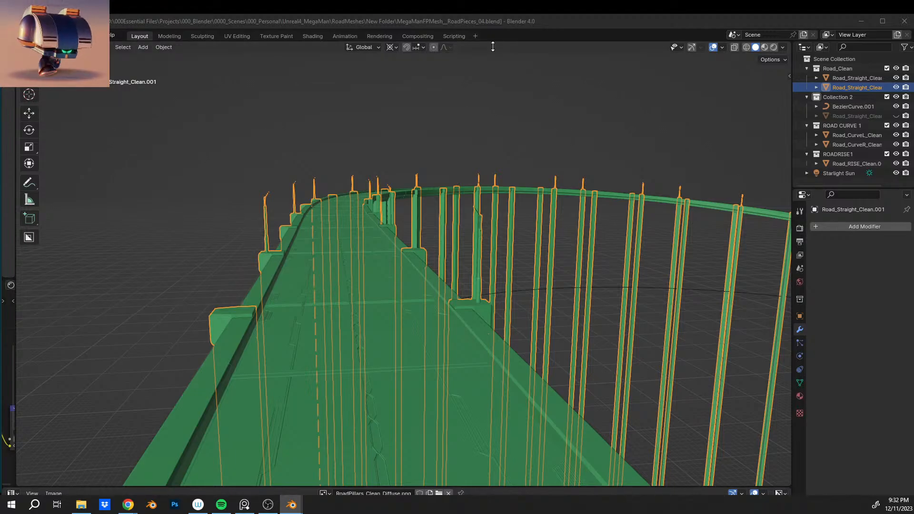
{"action": "middle_click_drag", "start_coordinate": [289, 335], "coordinate": [444, 305]}
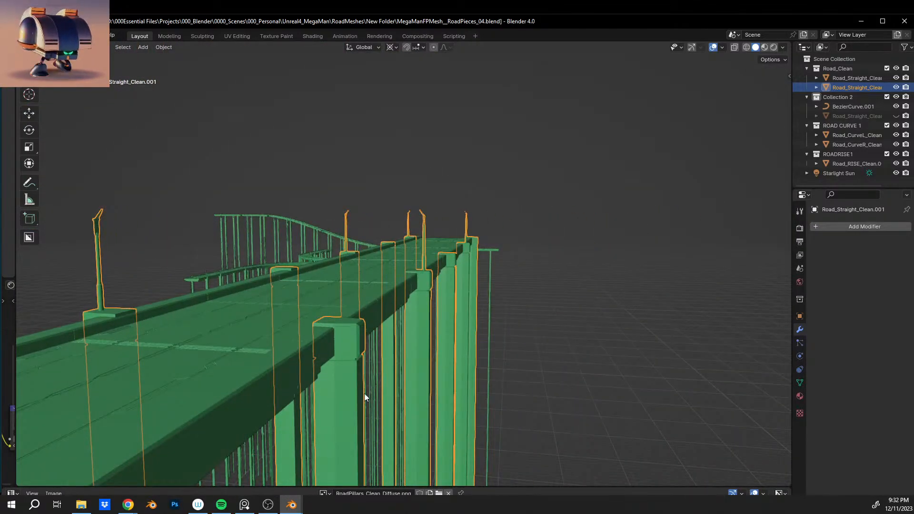
{"action": "middle_click_drag", "start_coordinate": [365, 397], "coordinate": [388, 373]}
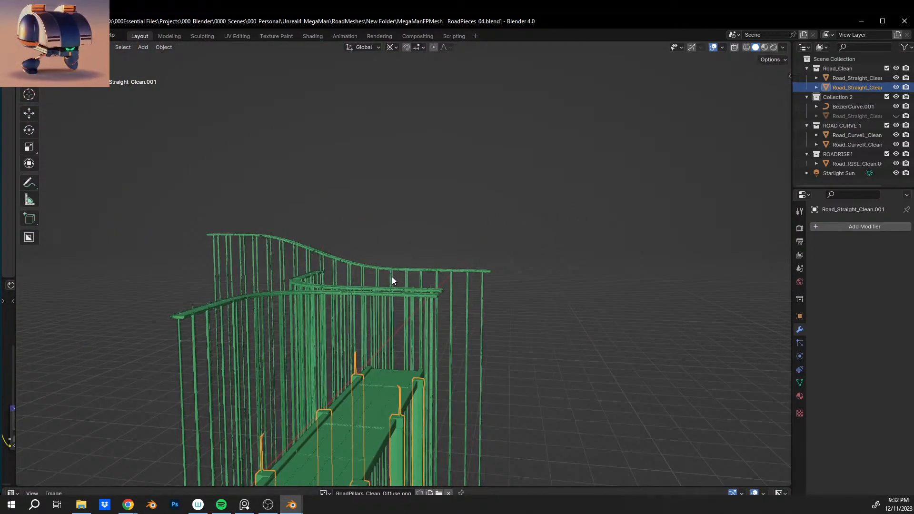
{"action": "scroll", "coordinate": [383, 289], "scroll_direction": "up", "scroll_amount": 4}
{"action": "middle_click_drag", "start_coordinate": [304, 388], "coordinate": [264, 393]}
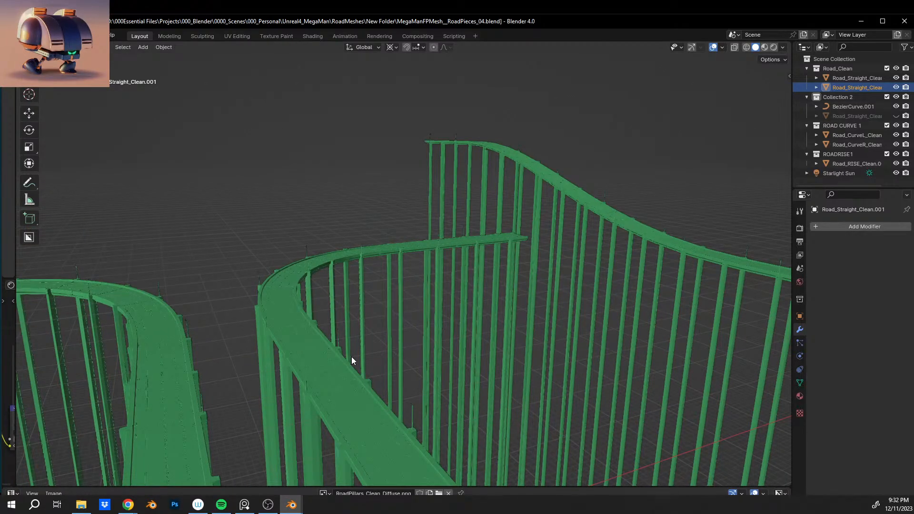
{"action": "middle_click_drag", "start_coordinate": [351, 356], "coordinate": [390, 329]}
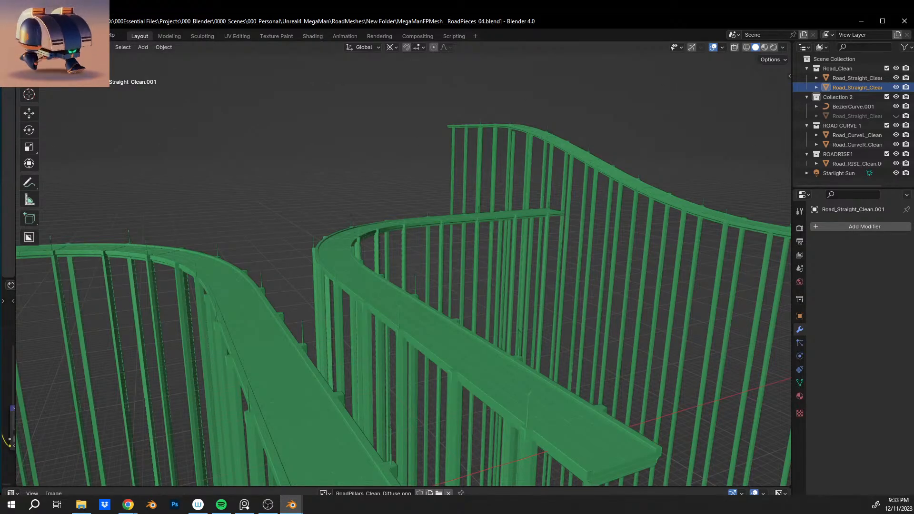
Step: Bring the MegaManFPMesh__RoadPieces_04_14484_autosave window onto this screen and examine the pillared road in the MegaManFPMesh__RoadPieces_04 window
{"action": "left_click_drag", "start_coordinate": [434, 0], "coordinate": [514, 142]}
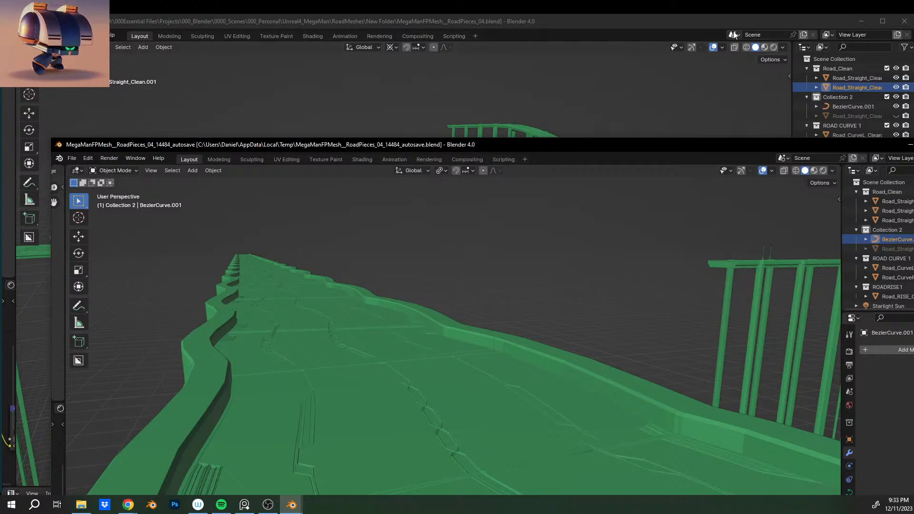
{"action": "left_click", "coordinate": [664, 25]}
{"action": "middle_click_drag", "start_coordinate": [308, 126], "coordinate": [381, 288], "text": "ctrl"}
{"action": "middle_click_drag", "start_coordinate": [124, 275], "coordinate": [368, 276], "text": "shift"}
{"action": "scroll", "coordinate": [367, 276], "scroll_direction": "up", "scroll_amount": 2}
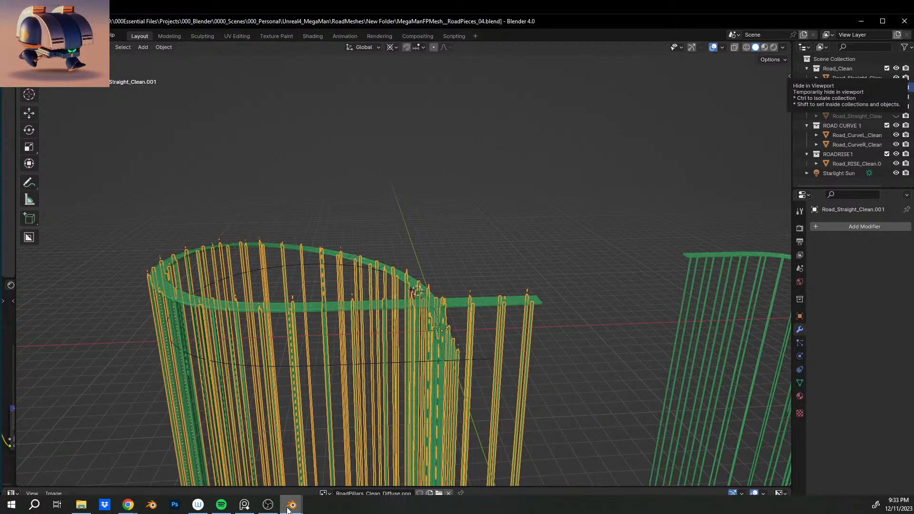
Step: Switch to the MegaManFPMesh__RoadPieces_04_14484_autosave window and maximize it
{"action": "mouse_move", "coordinate": [288, 510]}
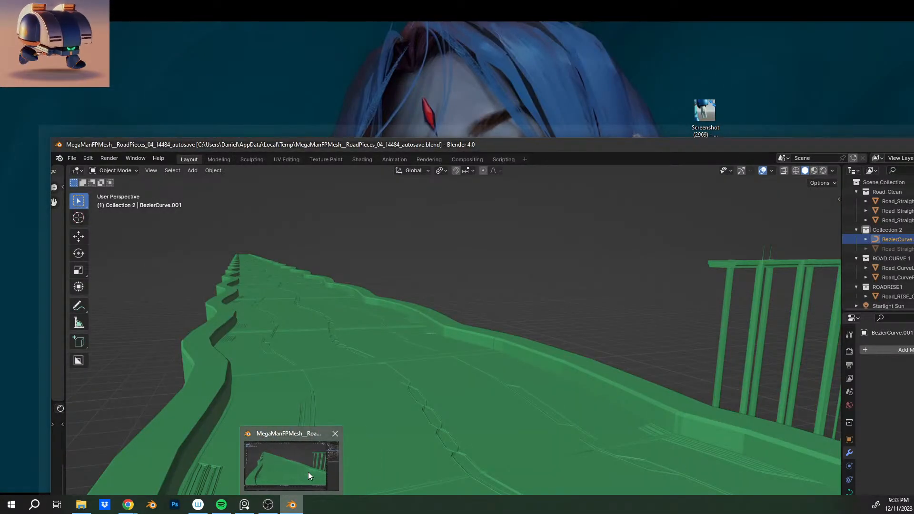
{"action": "left_click", "coordinate": [307, 472]}
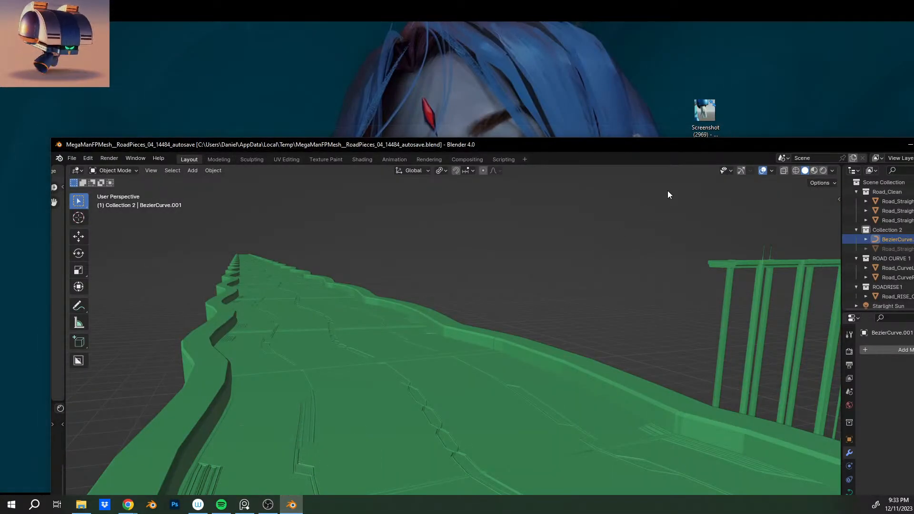
{"action": "left_click_drag", "start_coordinate": [693, 152], "coordinate": [630, 6]}
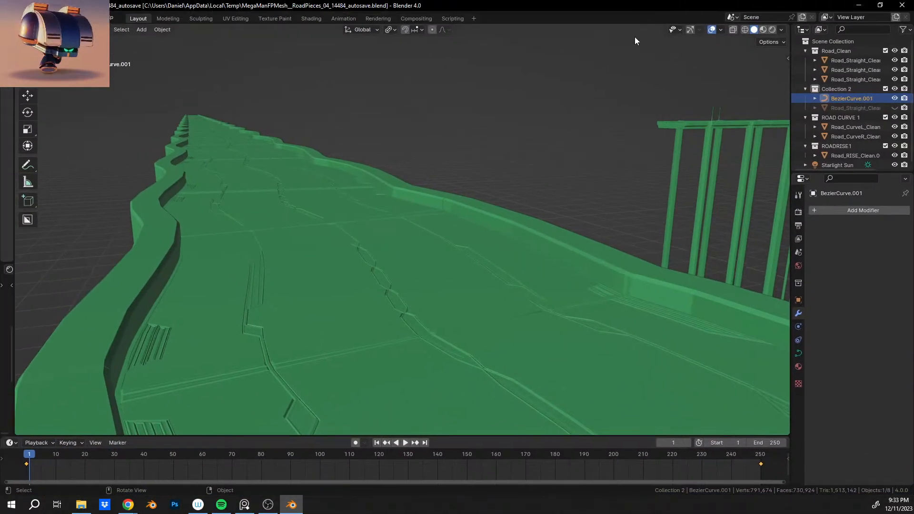
Step: Play the wavy road animation and examine its motion from above and below the road
{"action": "middle_click_drag", "start_coordinate": [404, 283], "coordinate": [386, 245]}
{"action": "scroll", "coordinate": [389, 269], "scroll_direction": "down", "scroll_amount": 4}
{"action": "key", "text": "space"}
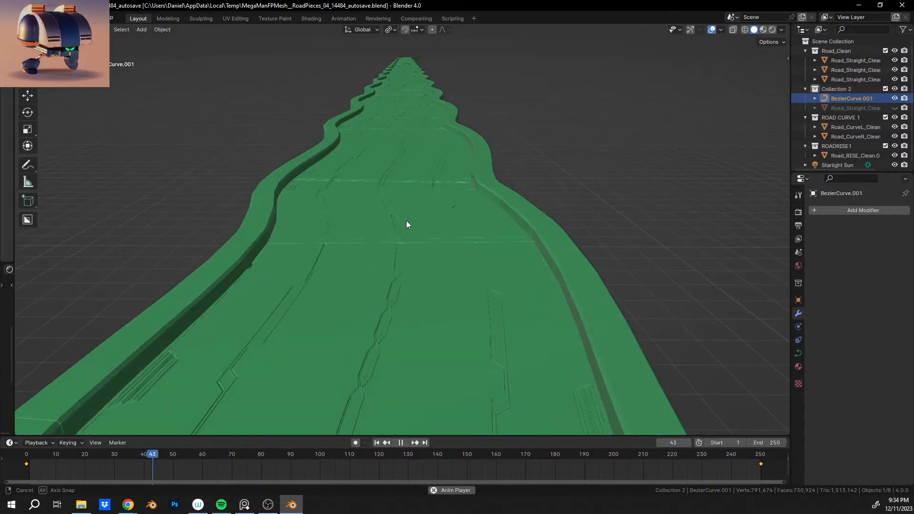
{"action": "middle_click_drag", "start_coordinate": [406, 221], "coordinate": [511, 168]}
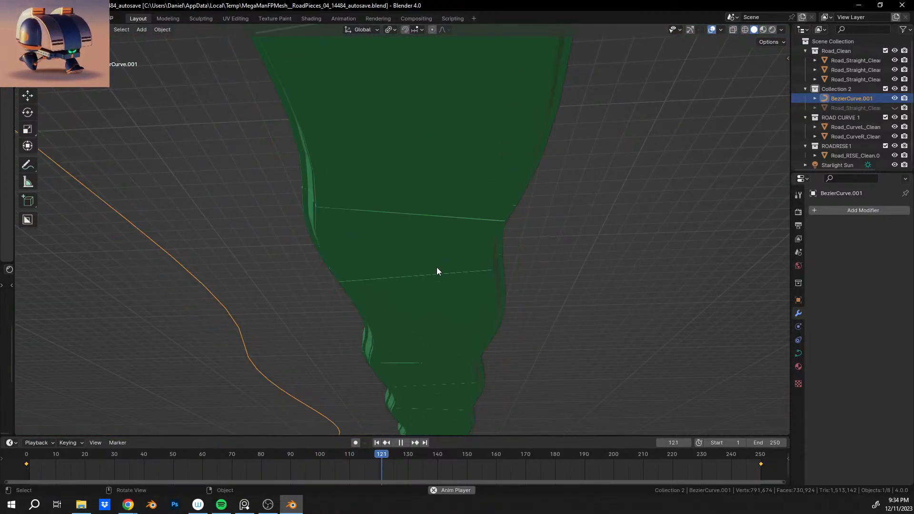
Step: Stop the playback, replay the wavy road animation from frame 1 with the road seen from above, and pause it
{"action": "scroll", "coordinate": [436, 267], "scroll_direction": "down", "scroll_amount": 4}
{"action": "middle_click_drag", "start_coordinate": [436, 270], "coordinate": [290, 186]}
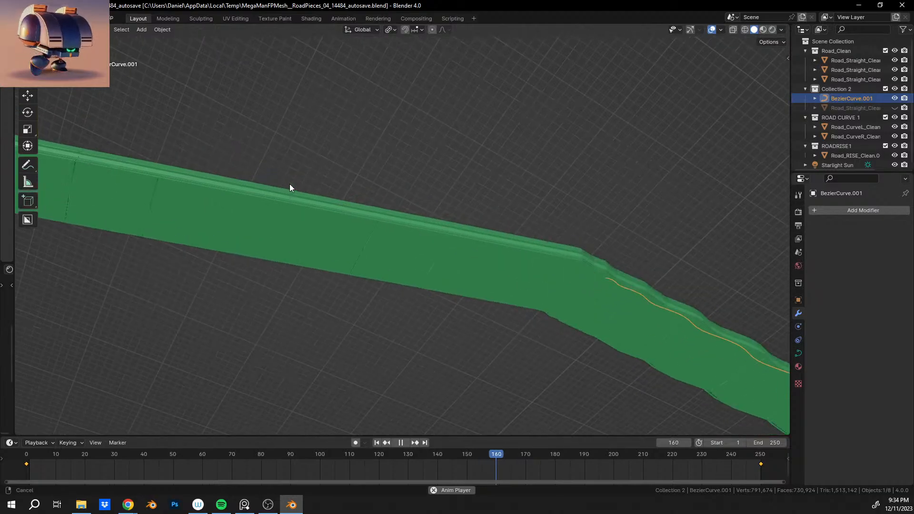
{"action": "key", "text": "space"}
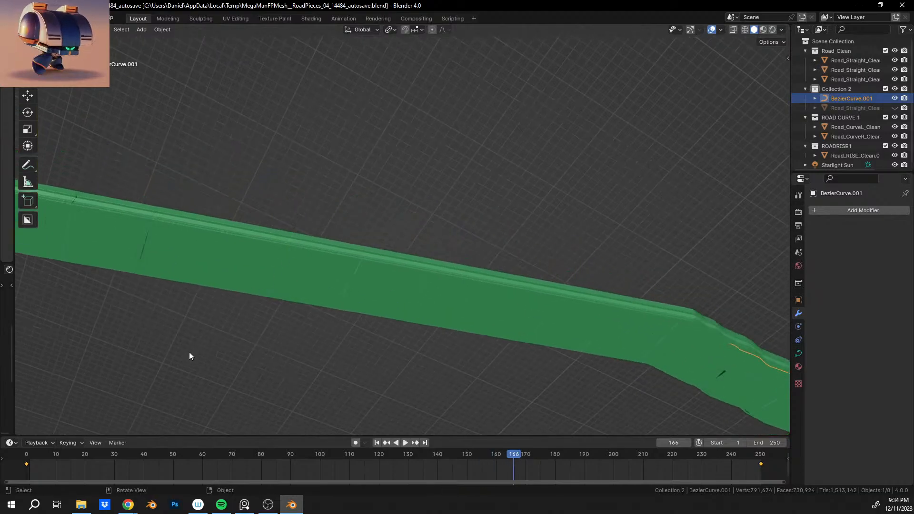
{"action": "left_click", "coordinate": [29, 456]}
{"action": "middle_click_drag", "start_coordinate": [213, 308], "coordinate": [425, 139]}
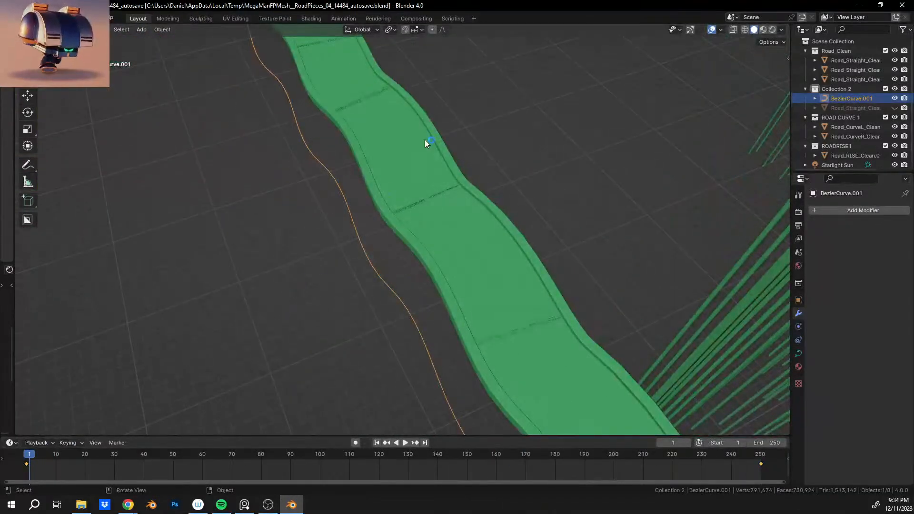
{"action": "key", "text": "space"}
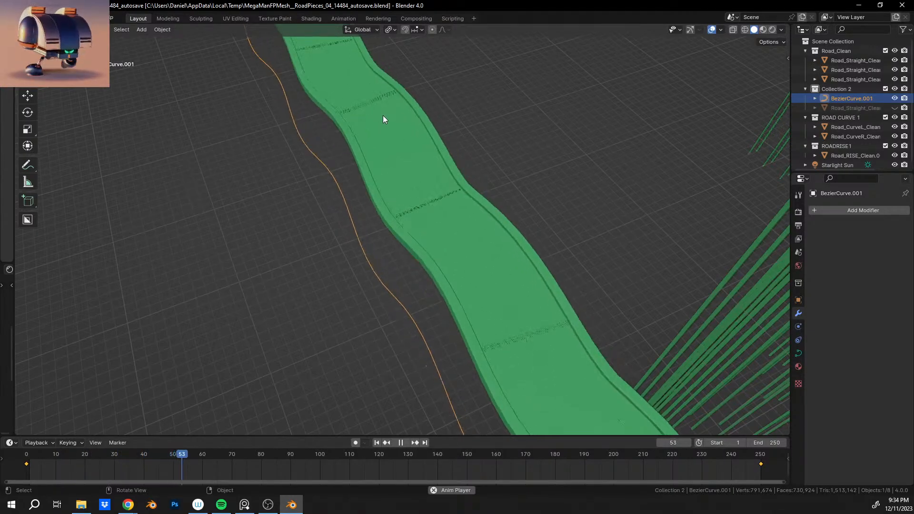
{"action": "key", "text": "space"}
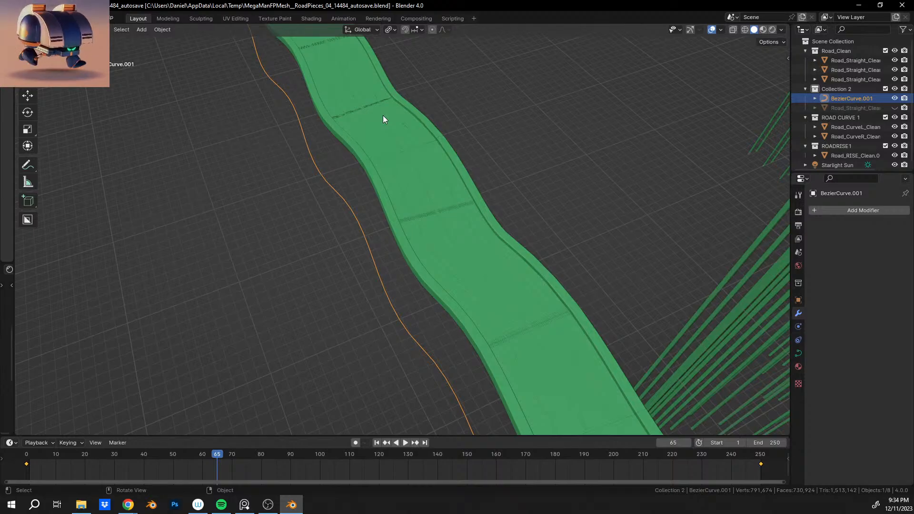
Step: Examine the paused wavy road from afar beside the pillared pieces and up close along its surface
{"action": "mouse_move", "coordinate": [383, 119]}
{"action": "middle_mouse_down"}
{"action": "mouse_move", "coordinate": [433, 251]}
{"action": "mouse_move", "coordinate": [476, 259]}
{"action": "mouse_move", "coordinate": [518, 347]}
{"action": "mouse_move", "coordinate": [532, 321]}
{"action": "mouse_move", "coordinate": [416, 194]}
{"action": "mouse_move", "coordinate": [444, 188]}
{"action": "mouse_move", "coordinate": [465, 257]}
{"action": "mouse_move", "coordinate": [475, 206]}
{"action": "mouse_move", "coordinate": [618, 143]}
{"action": "mouse_move", "coordinate": [668, 151]}
{"action": "mouse_move", "coordinate": [643, 193]}
{"action": "mouse_move", "coordinate": [496, 116]}
{"action": "mouse_move", "coordinate": [427, 263]}
{"action": "mouse_move", "coordinate": [439, 206]}
{"action": "mouse_move", "coordinate": [394, 322]}
{"action": "mouse_move", "coordinate": [465, 116]}
{"action": "mouse_move", "coordinate": [430, 288]}
{"action": "mouse_move", "coordinate": [444, 251]}
{"action": "mouse_move", "coordinate": [653, 275]}
{"action": "middle_mouse_up"}
{"action": "scroll", "coordinate": [450, 265], "scroll_direction": "down", "scroll_amount": 4}
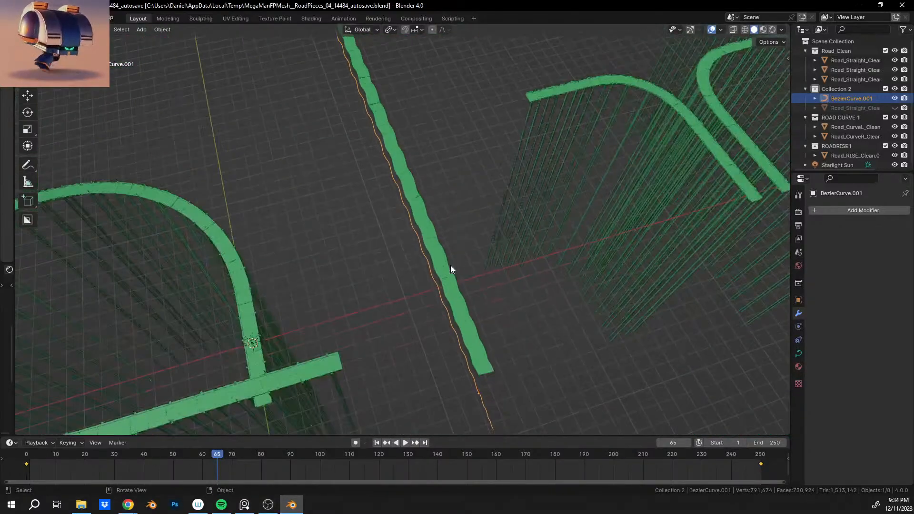
{"action": "scroll", "coordinate": [466, 224], "scroll_direction": "up", "scroll_amount": 6}
{"action": "middle_click_drag", "start_coordinate": [467, 225], "coordinate": [447, 182]}
{"action": "scroll", "coordinate": [349, 244], "scroll_direction": "up", "scroll_amount": 3}
{"action": "middle_click_drag", "start_coordinate": [349, 244], "coordinate": [286, 204]}
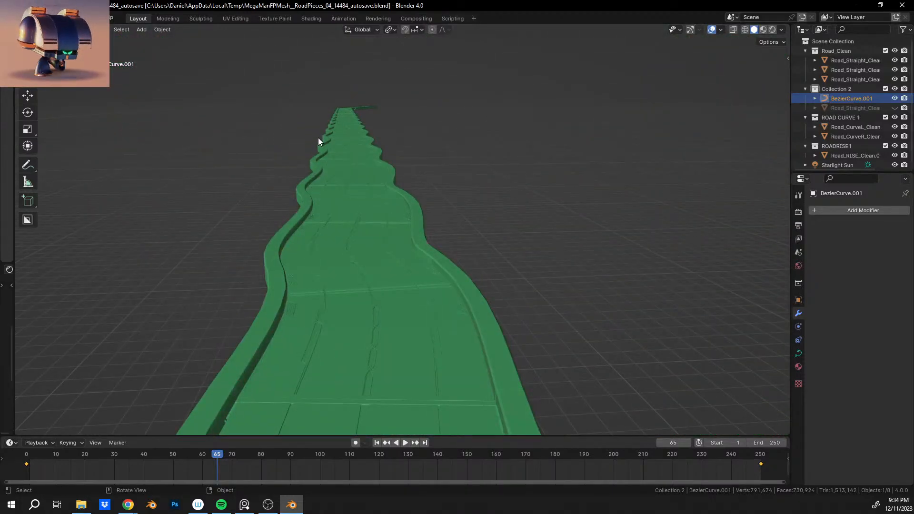
Step: Try rotating the Bezier curve freely at frame 65 and return to frame 1
{"action": "key", "text": "r"}
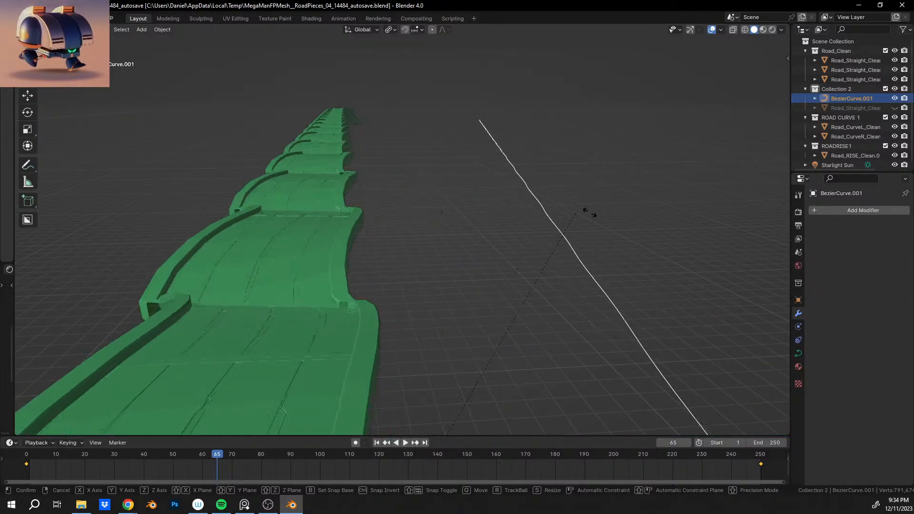
{"action": "left_click", "coordinate": [589, 212]}
{"action": "key", "text": "shift+Left"}
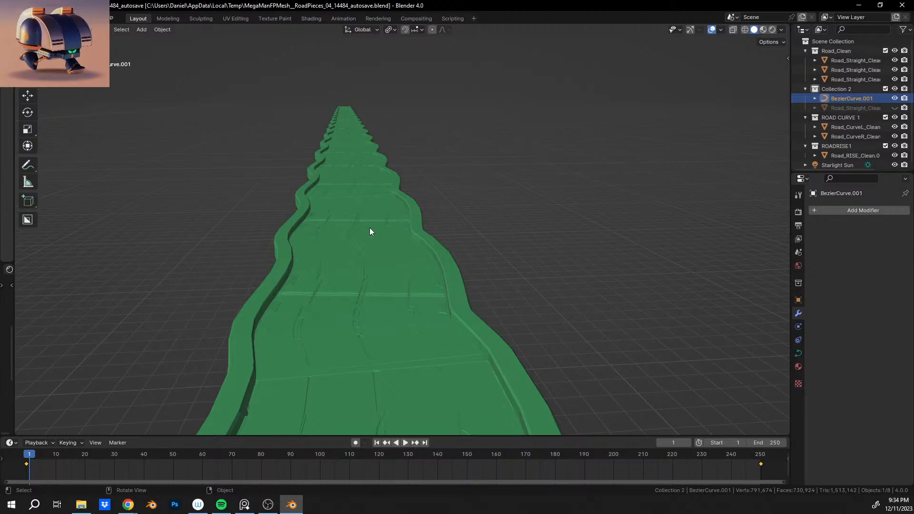
Step: Try rotating the Bezier curve about the Y axis at frame 1 and undo the rotation
{"action": "middle_click_drag", "start_coordinate": [369, 227], "coordinate": [375, 217]}
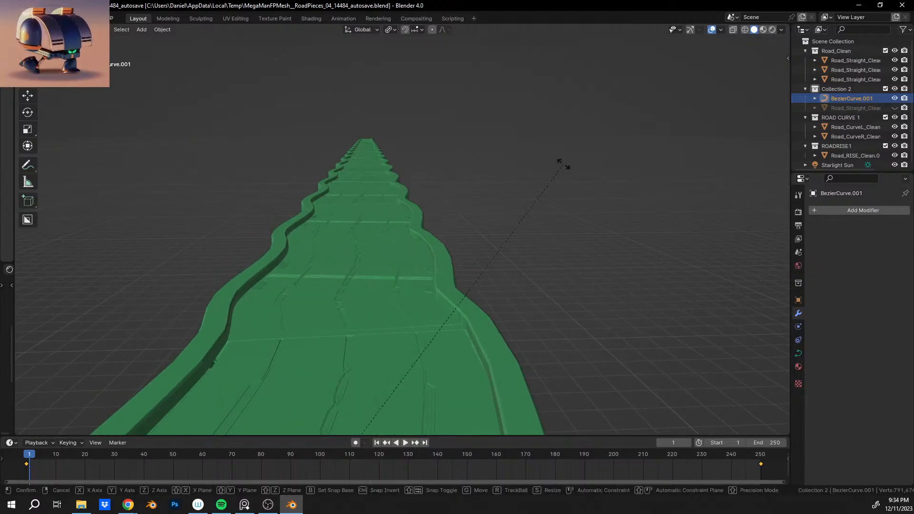
{"action": "key", "text": "r"}
{"action": "key", "text": "y"}
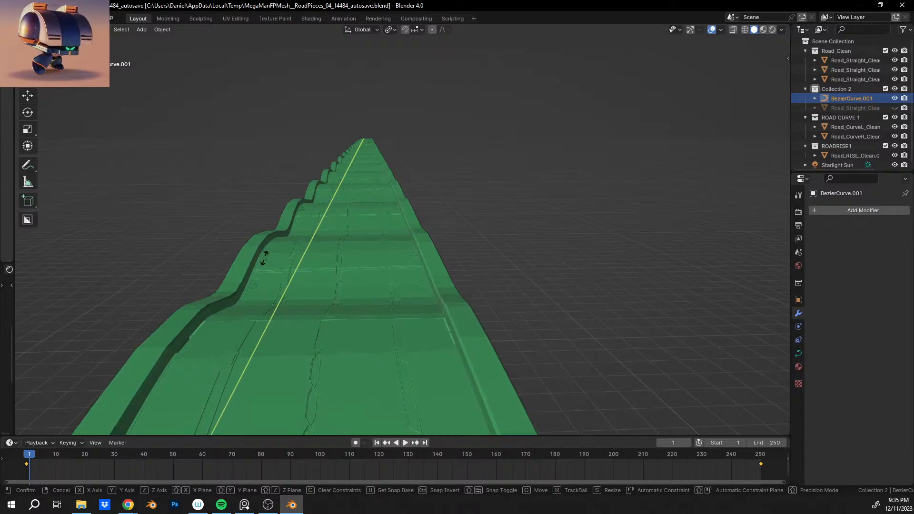
{"action": "left_click", "coordinate": [332, 227]}
{"action": "key", "text": "ctrl+z"}
{"action": "middle_click_drag", "start_coordinate": [323, 287], "coordinate": [372, 229], "text": "shift"}
{"action": "scroll", "coordinate": [373, 233], "scroll_direction": "down", "scroll_amount": 3}
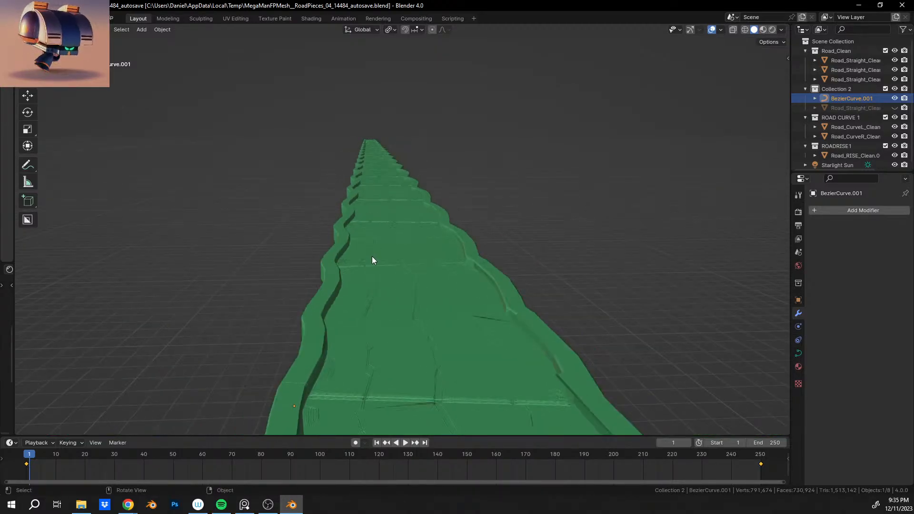
Step: Move the animation to frame 50 to keyframe the Bezier curve there
{"action": "left_click", "coordinate": [27, 454]}
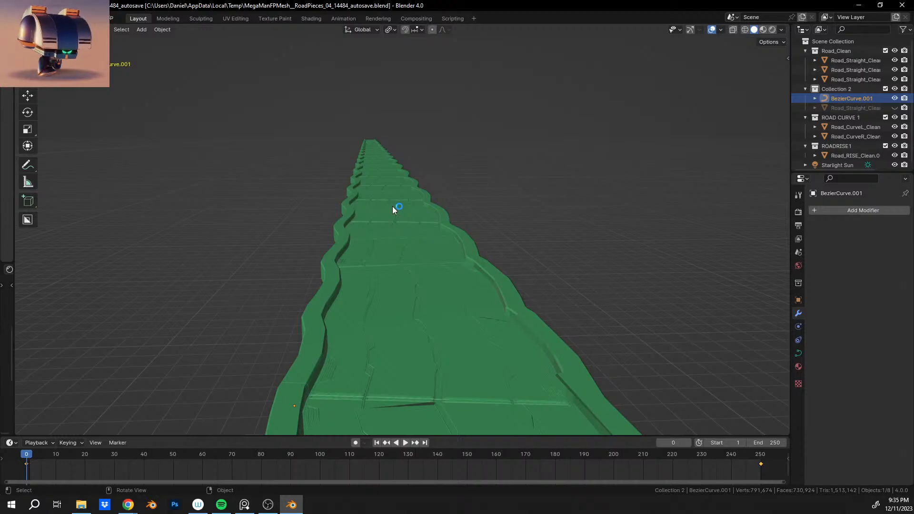
{"action": "left_click", "coordinate": [172, 455]}
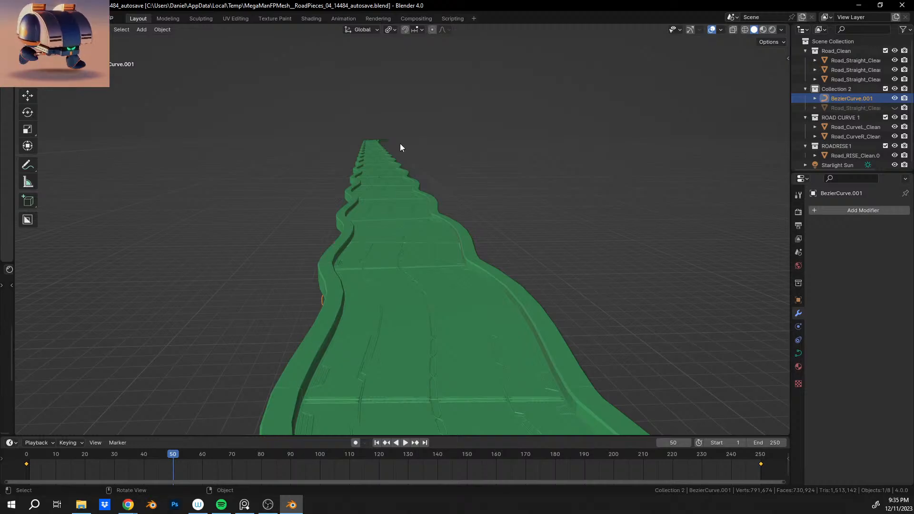
{"action": "key", "text": "i"}
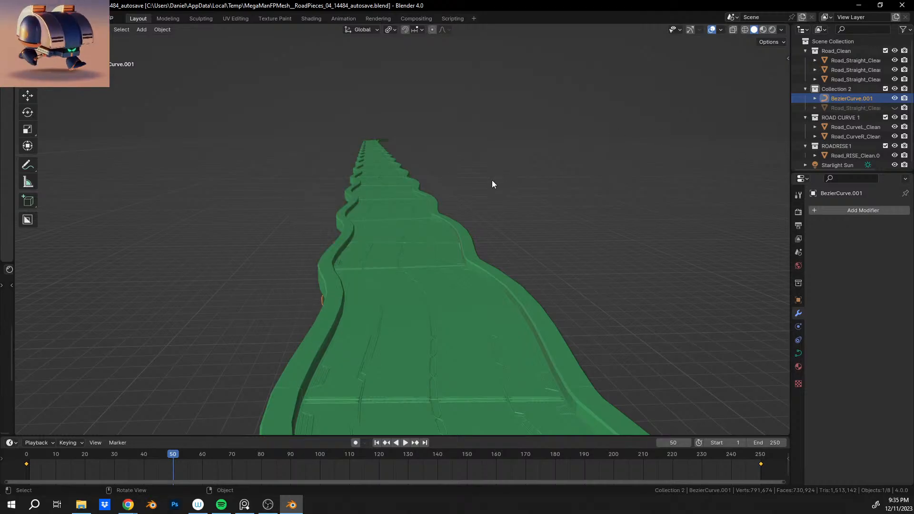
Step: Try rotating the Bezier curve 40.1° about the view axis and inserting a Location, Rotation & Scale keyframe at frame 50
{"action": "key", "text": "r"}
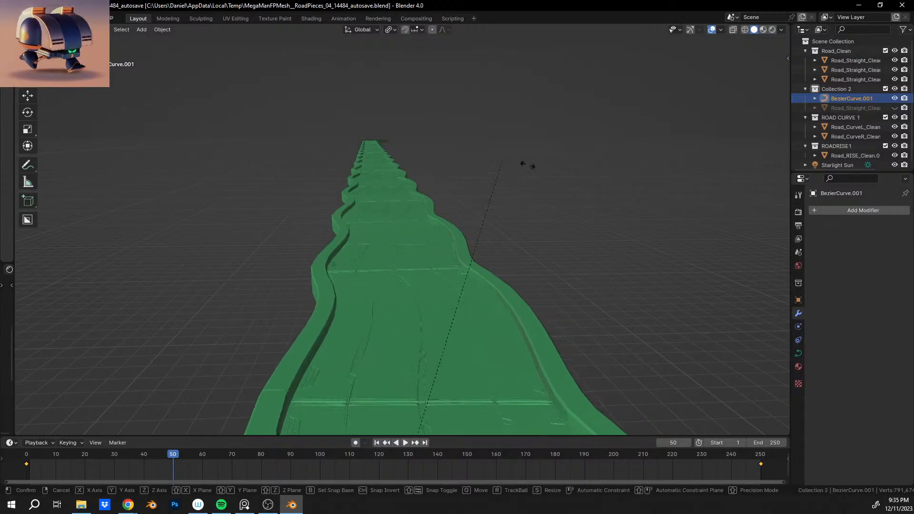
{"action": "left_click", "coordinate": [653, 411]}
{"action": "key", "text": "i"}
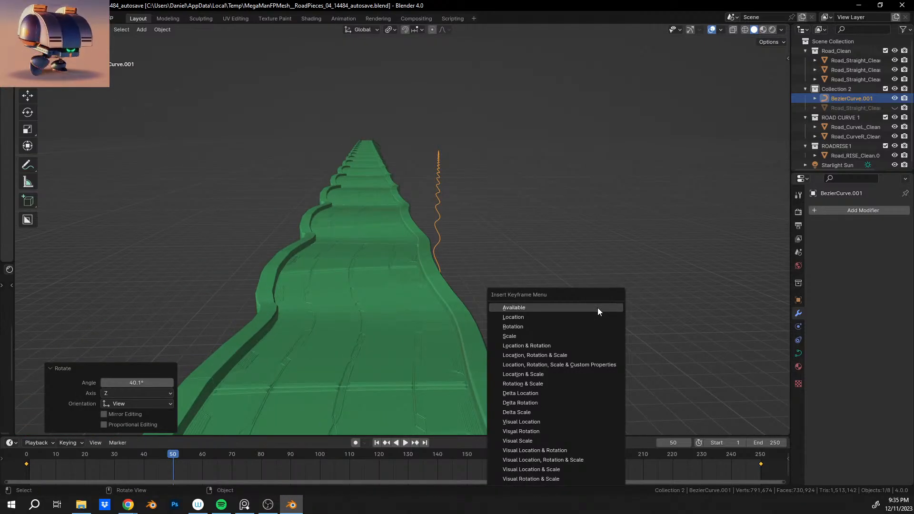
{"action": "left_click", "coordinate": [600, 355]}
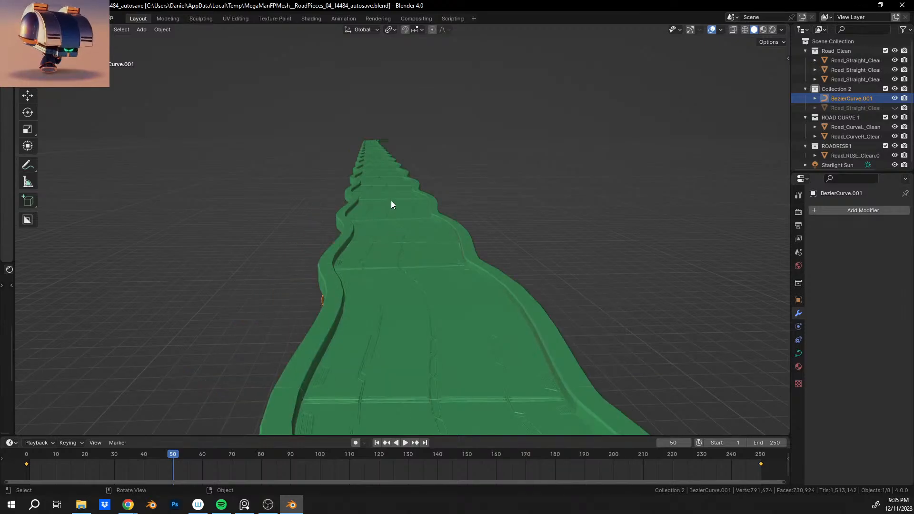
Step: Rotate the Bezier curve about -86° around the global Y axis at frame 50 and insert a Location, Rotation & Scale keyframe
{"action": "key", "text": "r"}
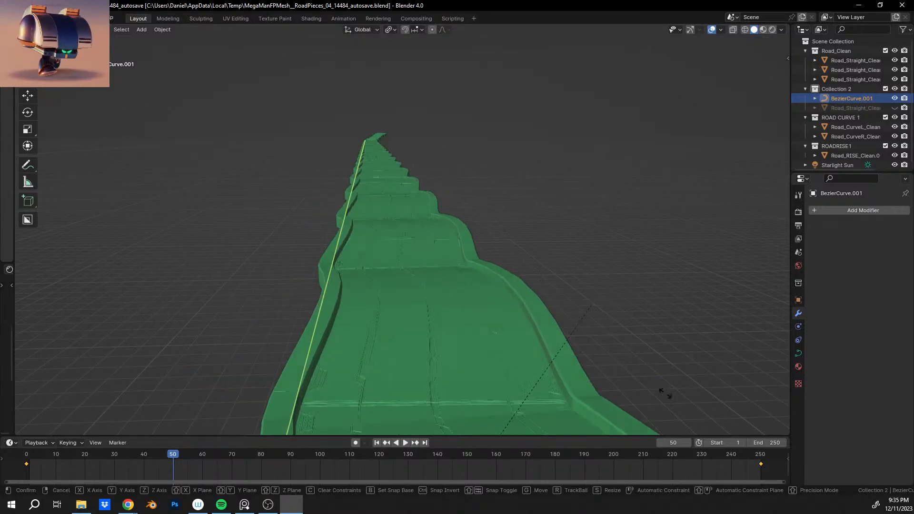
{"action": "left_click", "coordinate": [744, 240]}
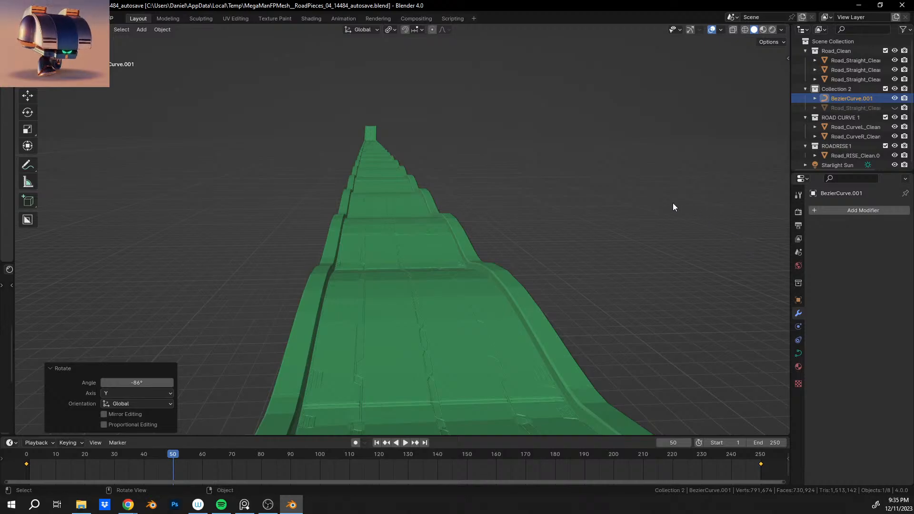
{"action": "key", "text": "i"}
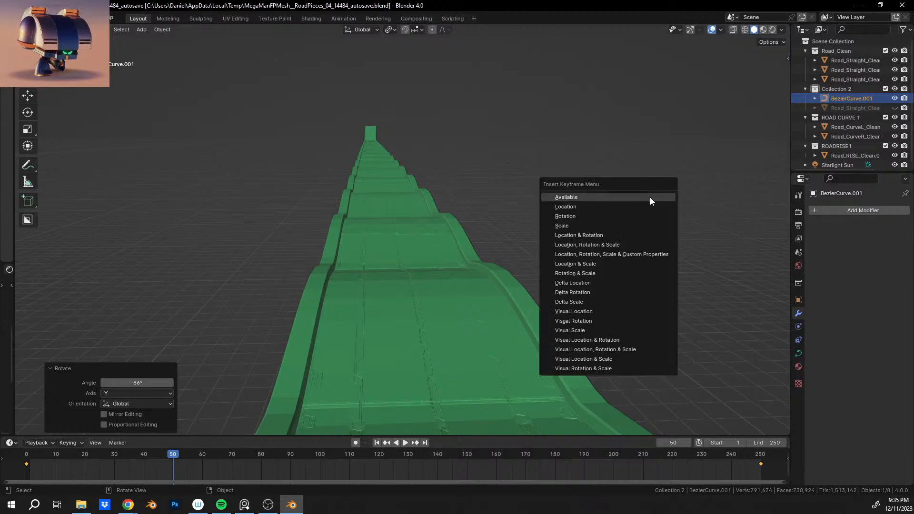
{"action": "left_click", "coordinate": [633, 245]}
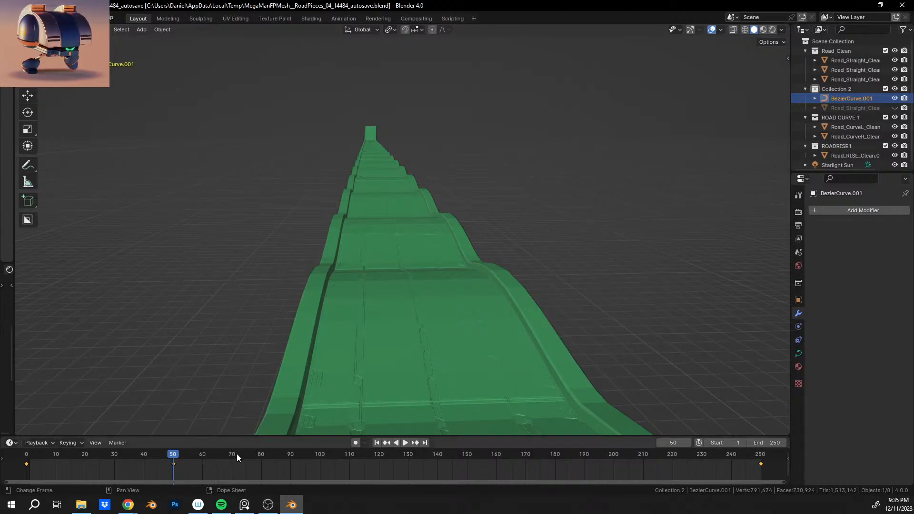
Step: At frame 100, rotate the Bezier curve about -176° around the global Y axis and insert a keyframe
{"action": "left_click", "coordinate": [321, 454]}
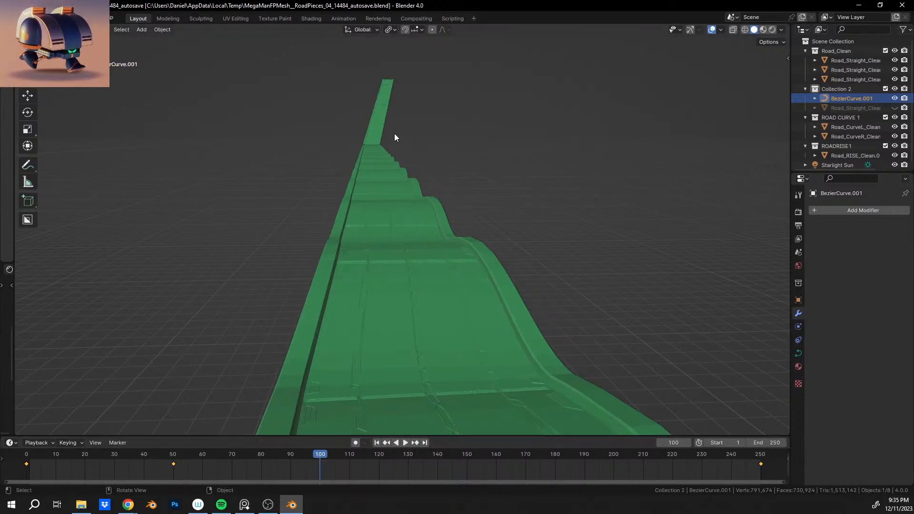
{"action": "key", "text": "r"}
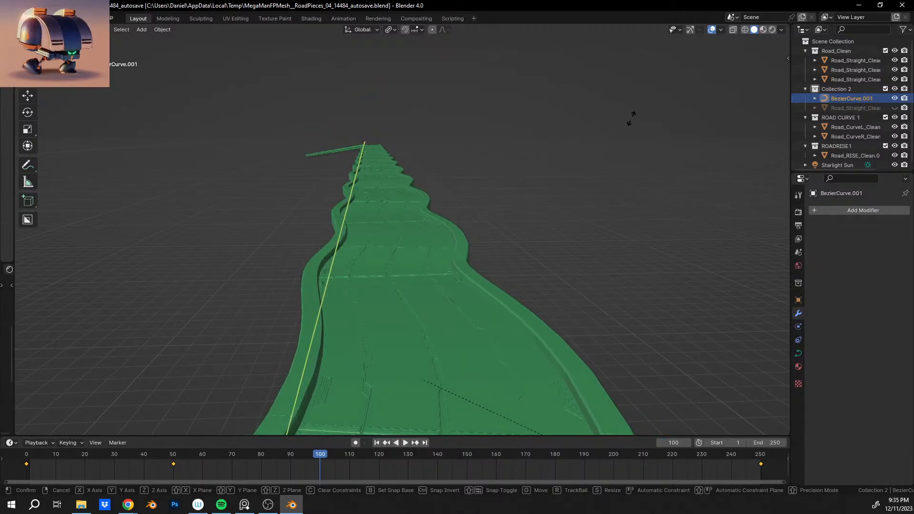
{"action": "left_click", "coordinate": [467, 202]}
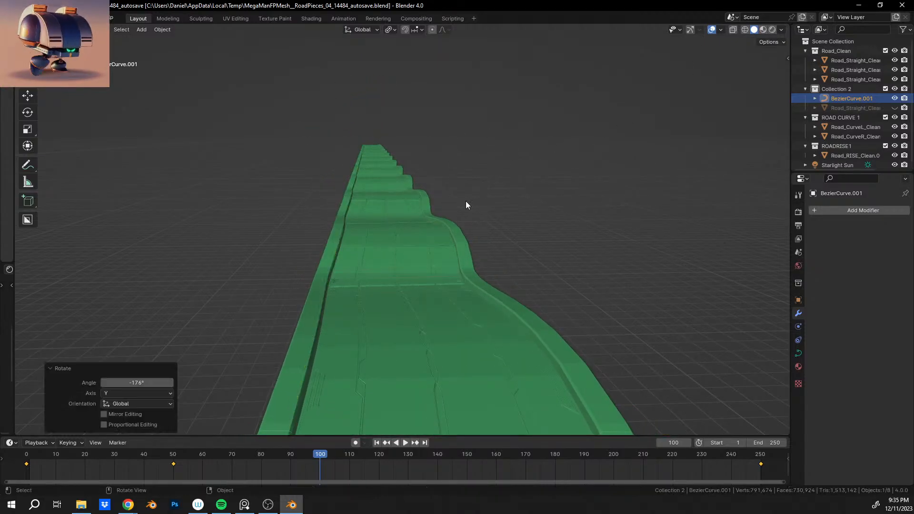
{"action": "key", "text": "i"}
{"action": "left_click", "coordinate": [474, 183]}
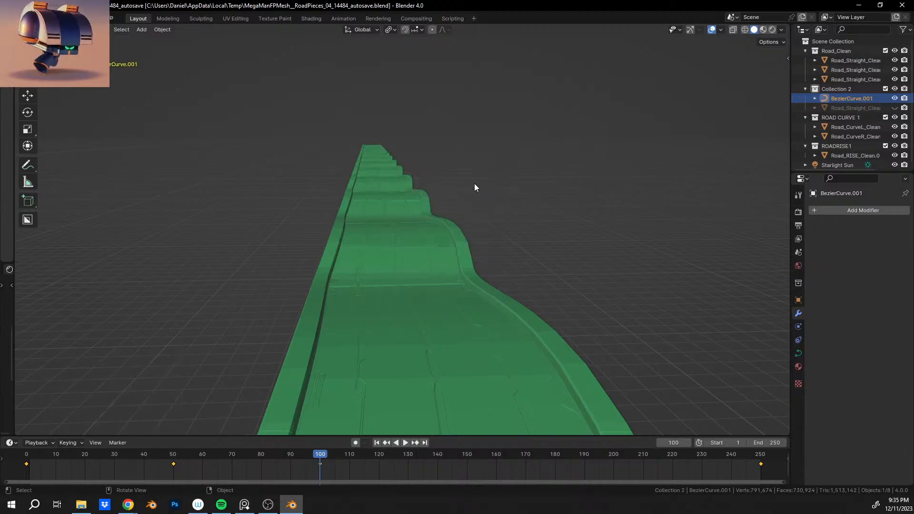
Step: At frame 150, rotate the Bezier curve about -88.8° around the global Y axis and insert a Location, Rotation & Scale keyframe
{"action": "left_click", "coordinate": [468, 458]}
{"action": "key", "text": "r"}
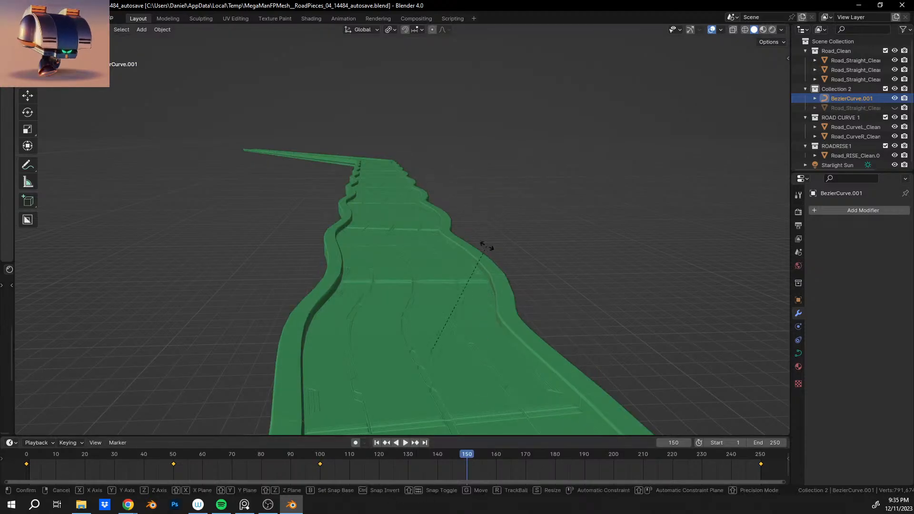
{"action": "key", "text": "y"}
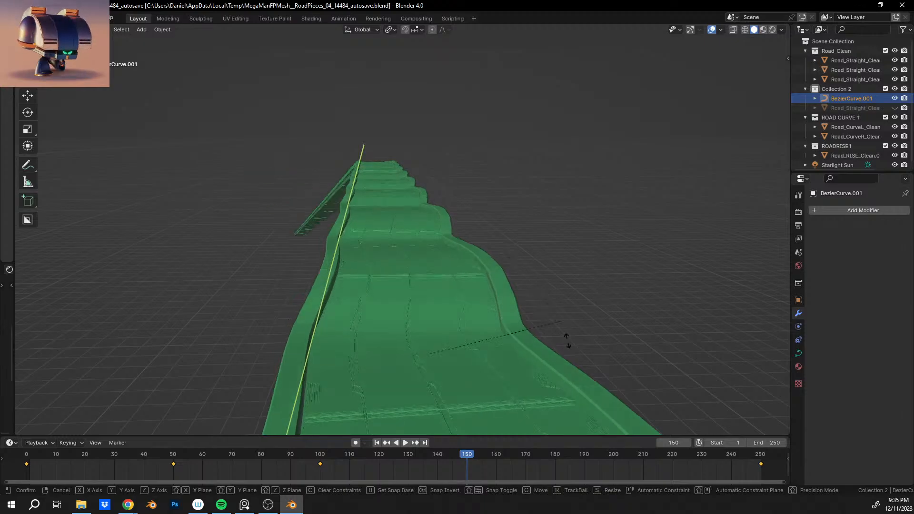
{"action": "left_click", "coordinate": [572, 426]}
{"action": "key", "text": "i"}
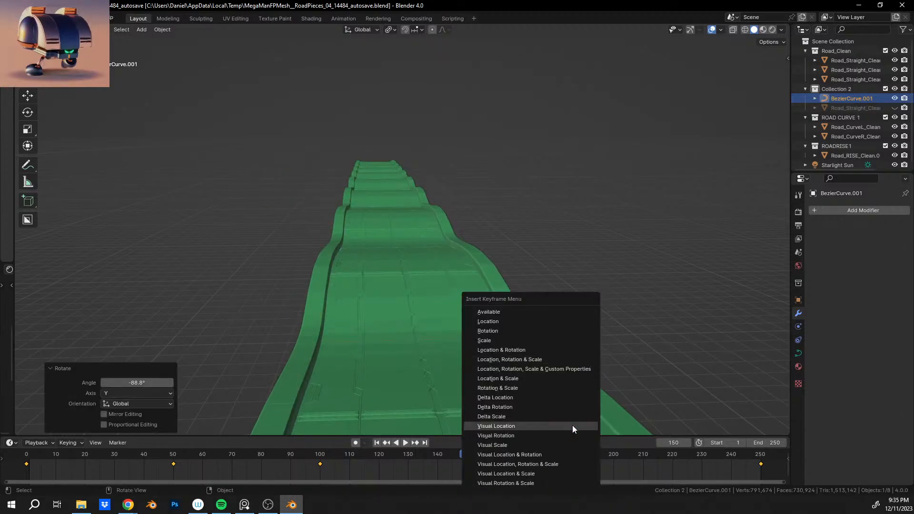
{"action": "left_click", "coordinate": [564, 359]}
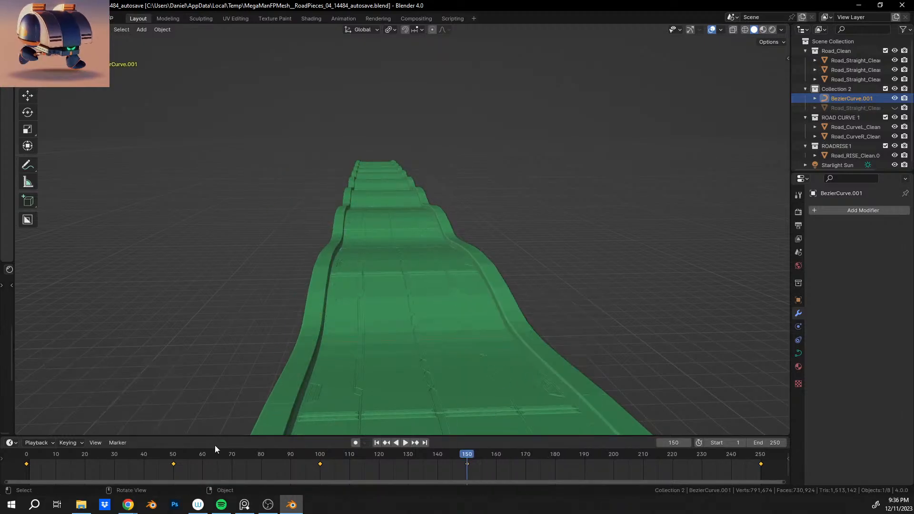
Step: Play the twisting road animation from the start, examine it along the surface and from the side, and return to frame 0
{"action": "left_click", "coordinate": [28, 458]}
{"action": "key", "text": "space"}
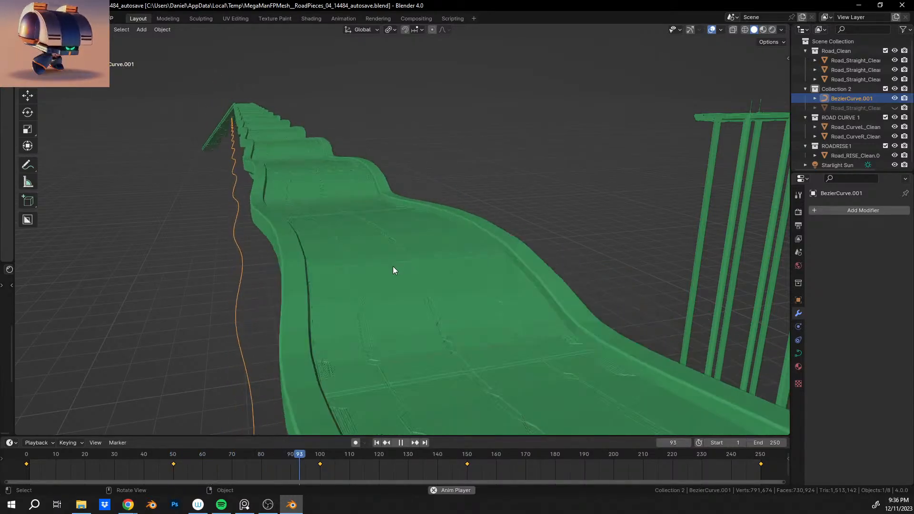
{"action": "mouse_move", "coordinate": [393, 267]}
{"action": "middle_mouse_down"}
{"action": "mouse_move", "coordinate": [480, 238]}
{"action": "mouse_move", "coordinate": [470, 254]}
{"action": "mouse_move", "coordinate": [416, 272]}
{"action": "mouse_move", "coordinate": [361, 259]}
{"action": "mouse_move", "coordinate": [381, 256]}
{"action": "middle_mouse_up"}
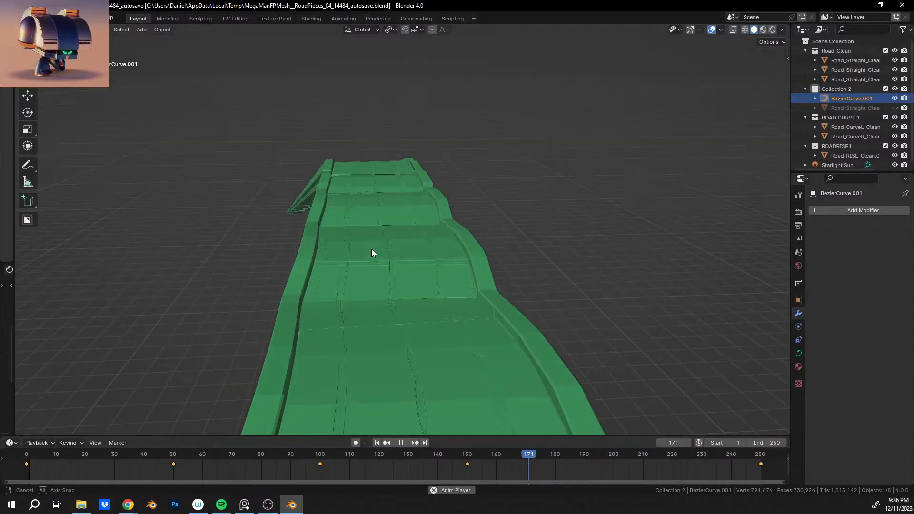
{"action": "key", "text": "space"}
{"action": "middle_click_drag", "start_coordinate": [371, 250], "coordinate": [476, 304]}
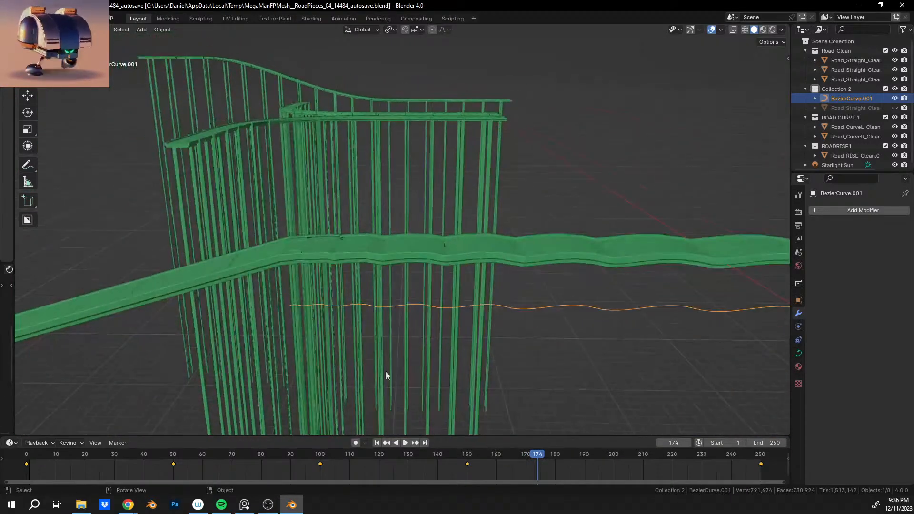
{"action": "left_click", "coordinate": [26, 457]}
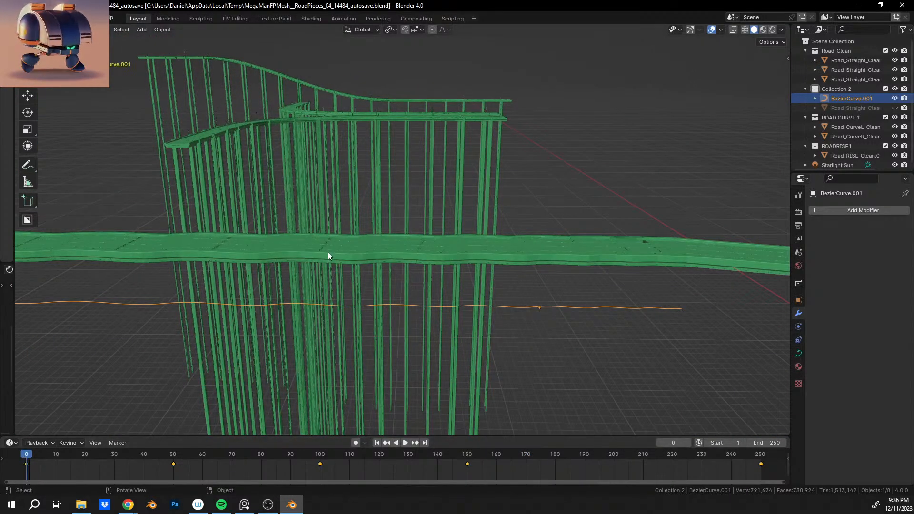
{"action": "middle_click_drag", "start_coordinate": [327, 252], "coordinate": [460, 220]}
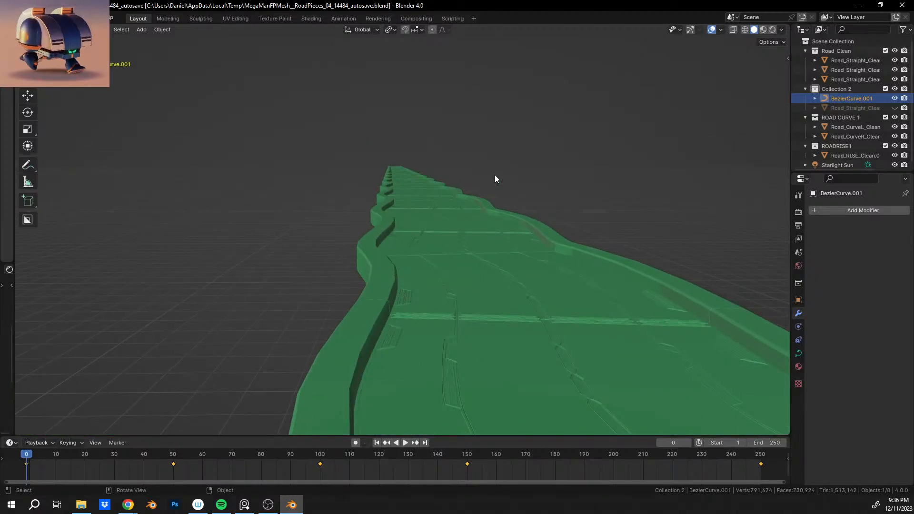
Step: Try rotating the Bezier curve around the global X axis to see how the road deforms, and undo the rotation
{"action": "key", "text": "r"}
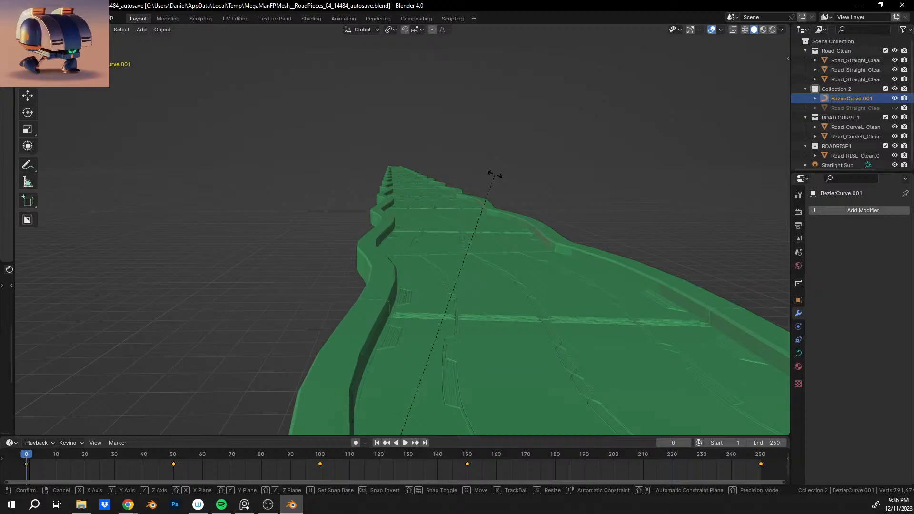
{"action": "key", "text": "x"}
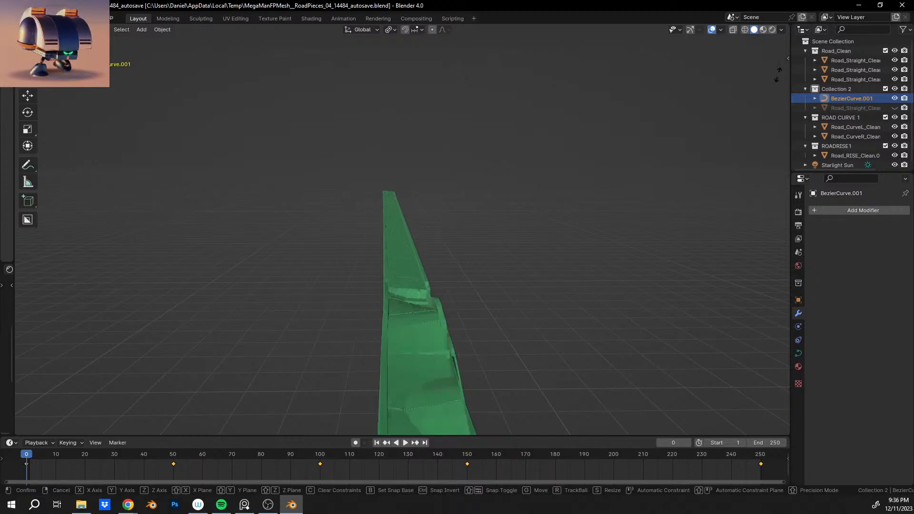
{"action": "left_click", "coordinate": [551, 356]}
{"action": "key", "text": "ctrl+z"}
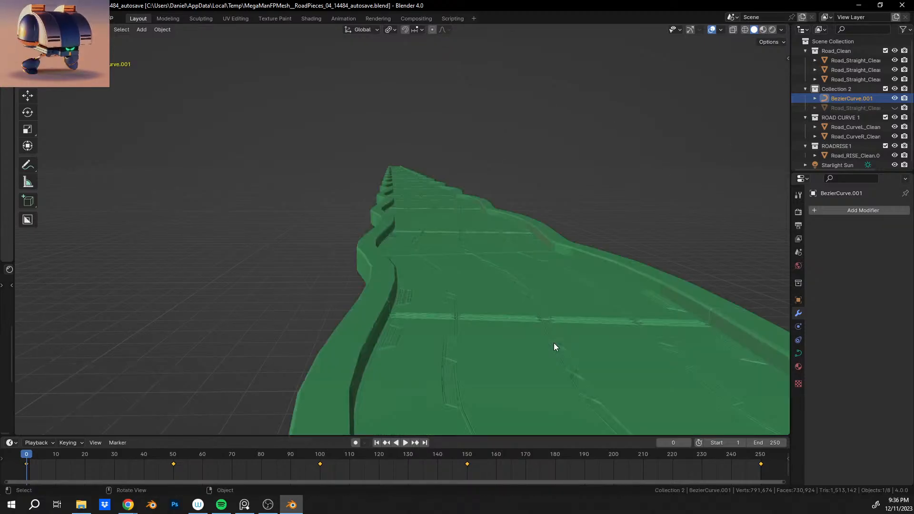
Step: Try a rotation of the Bezier curve around the global Y axis and undo it
{"action": "key", "text": "r"}
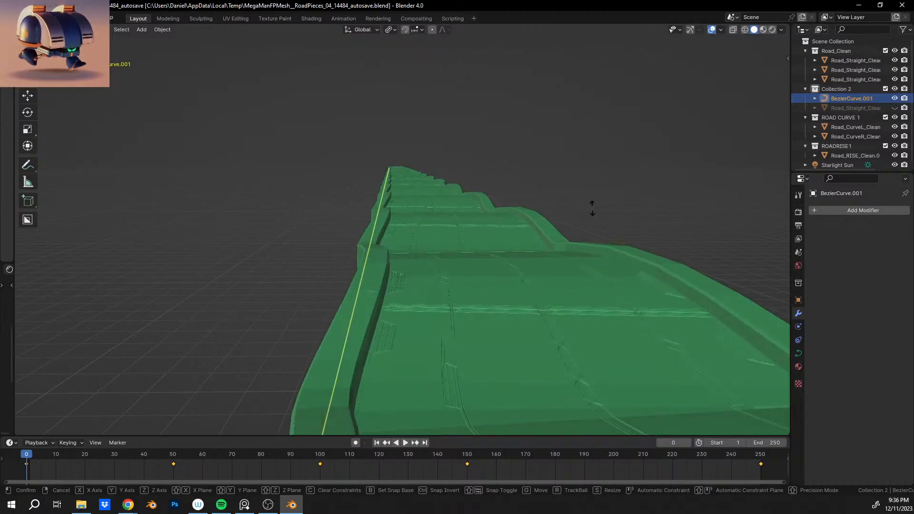
{"action": "left_click", "coordinate": [592, 195]}
{"action": "key", "text": "ctrl+z"}
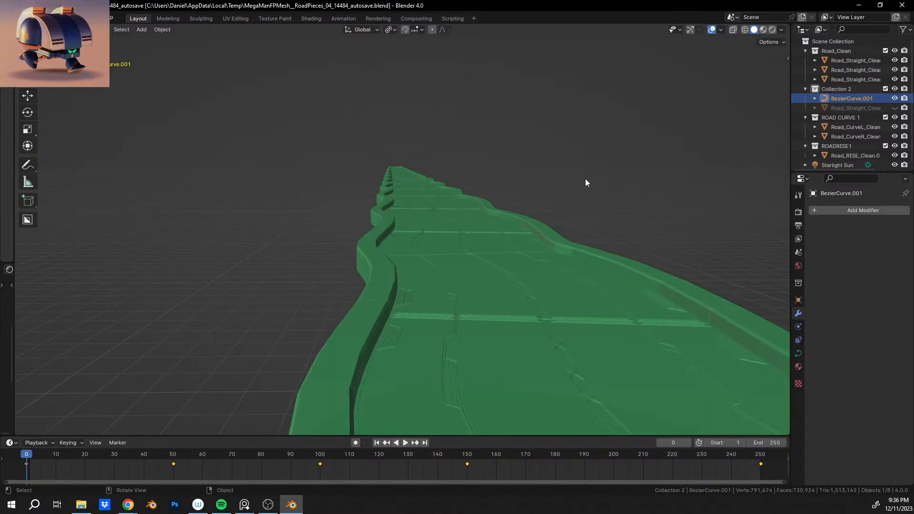
Step: Preview the wavy road in Rendered shading with the curve deselected, and return the viewport to Solid shading
{"action": "key", "text": "z"}
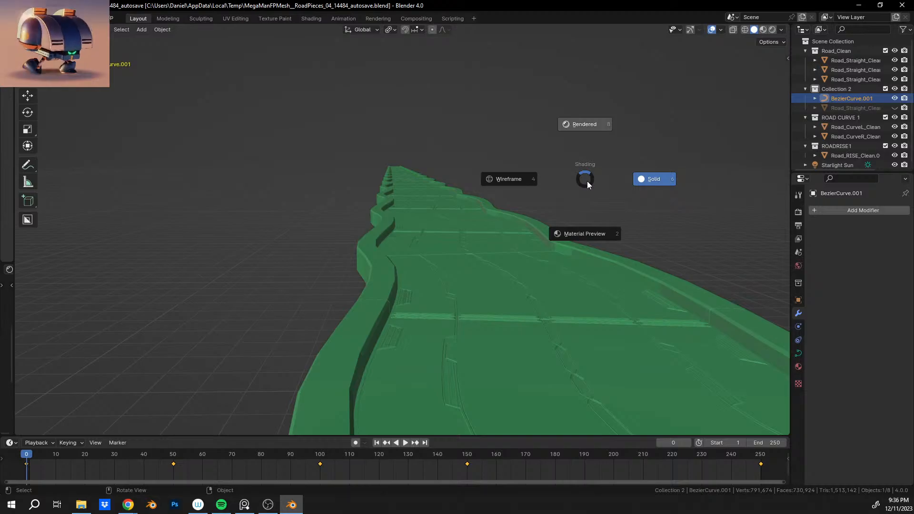
{"action": "key", "text": "8"}
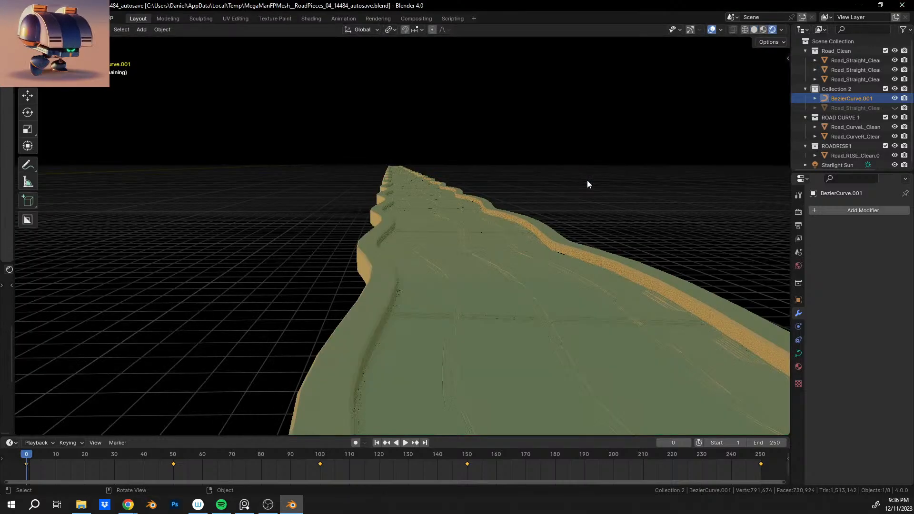
{"action": "left_click", "coordinate": [674, 83]}
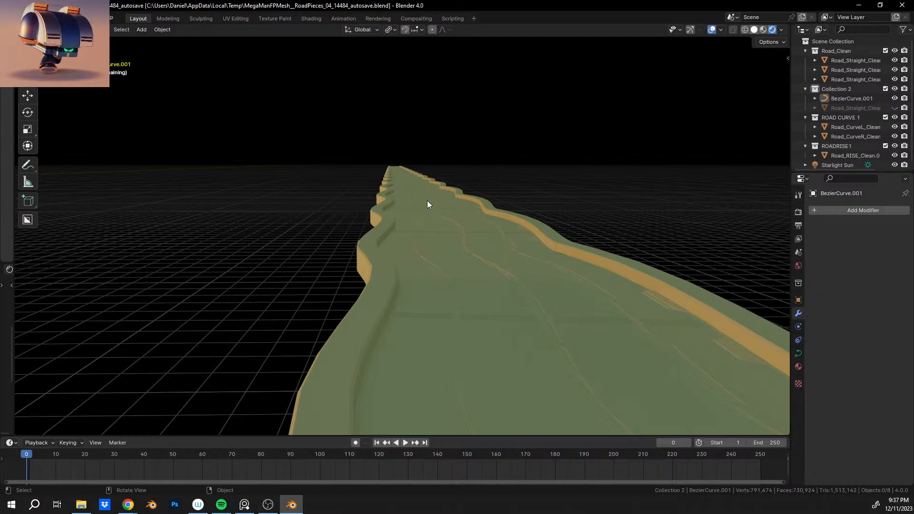
{"action": "key", "text": "z"}
{"action": "key", "text": "6"}
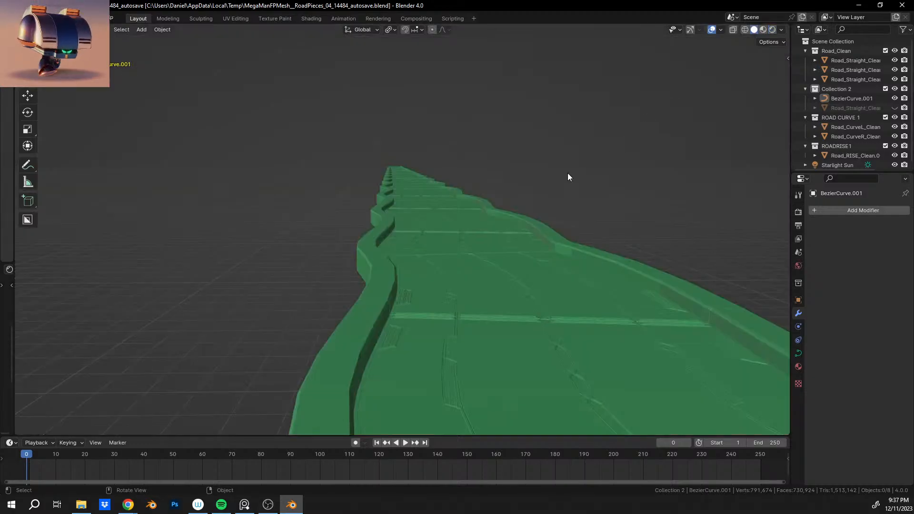
Step: Select the wavy Bezier curve beside the road and rotate it about 0.64° around the global Z axis
{"action": "mouse_move", "coordinate": [568, 173]}
{"action": "middle_mouse_down"}
{"action": "mouse_move", "coordinate": [547, 286]}
{"action": "mouse_move", "coordinate": [470, 256]}
{"action": "mouse_move", "coordinate": [462, 237]}
{"action": "middle_mouse_up"}
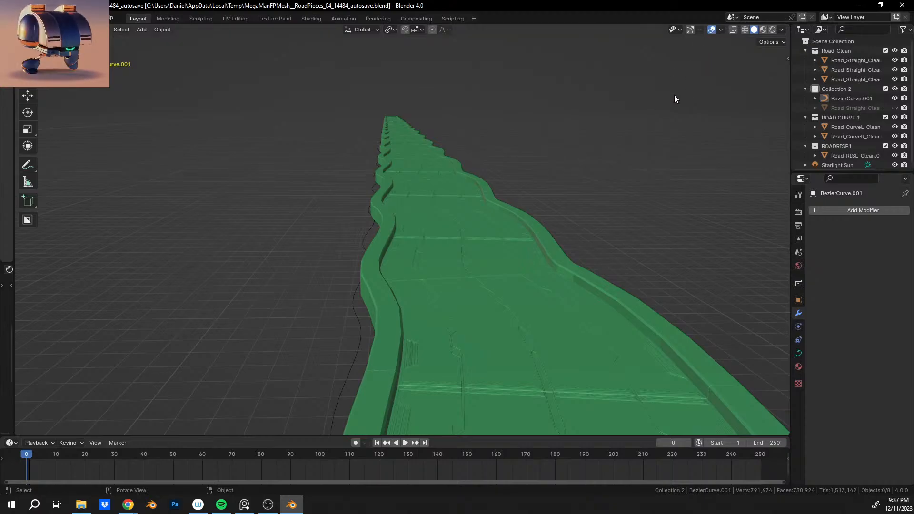
{"action": "middle_click_drag", "start_coordinate": [404, 330], "coordinate": [283, 345]}
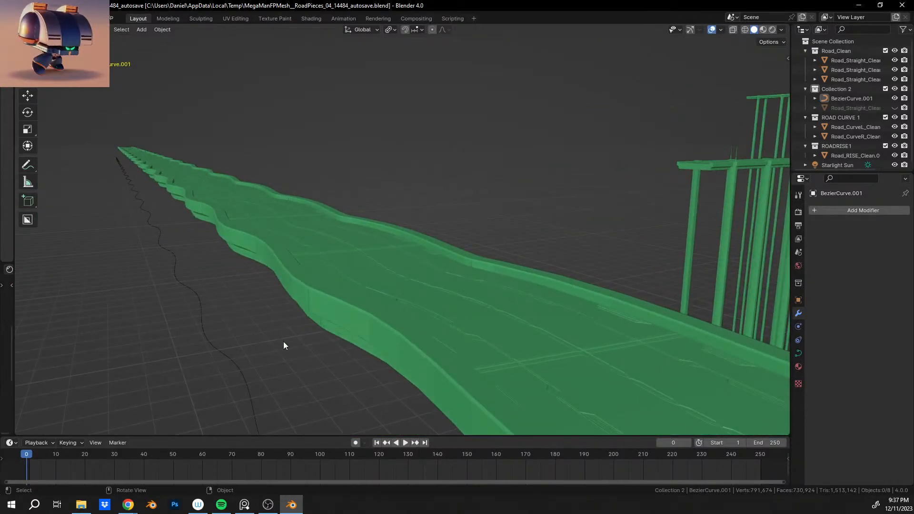
{"action": "left_click", "coordinate": [222, 345]}
{"action": "middle_click_drag", "start_coordinate": [396, 279], "coordinate": [438, 249]}
{"action": "key", "text": "r"}
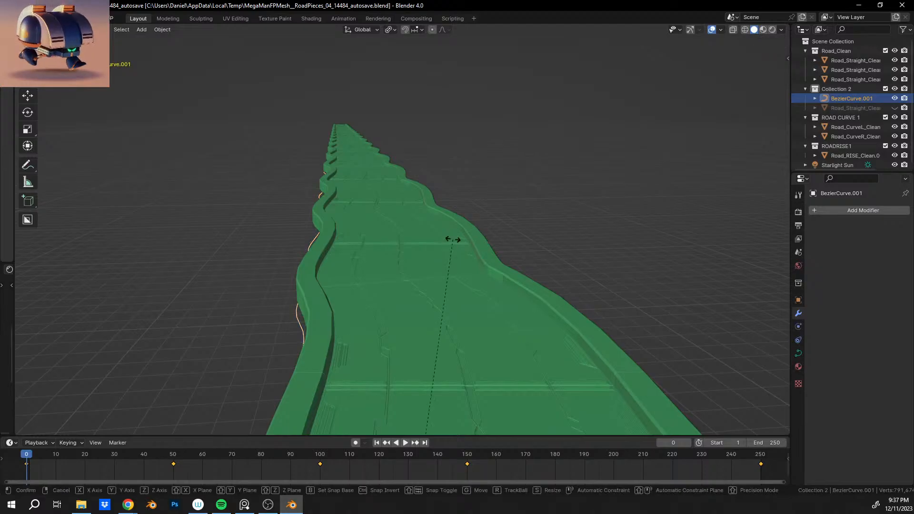
{"action": "key", "text": "z"}
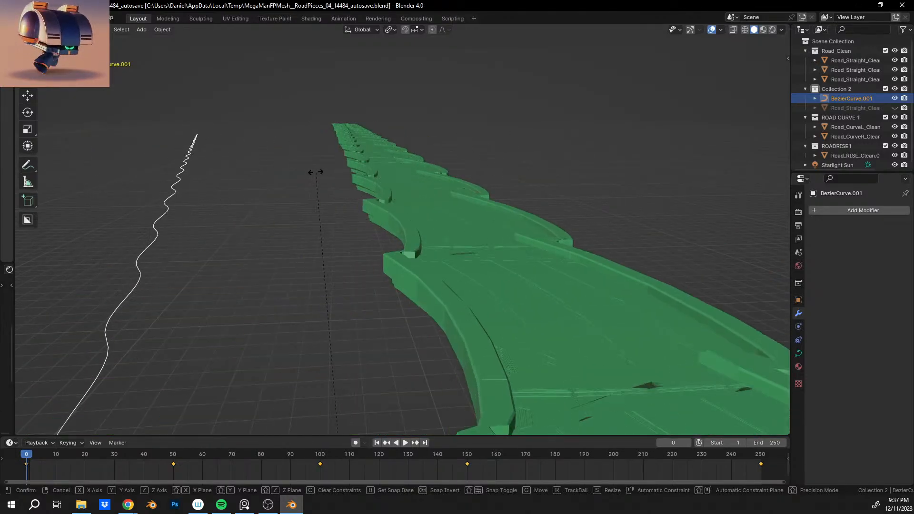
{"action": "left_click", "coordinate": [455, 158]}
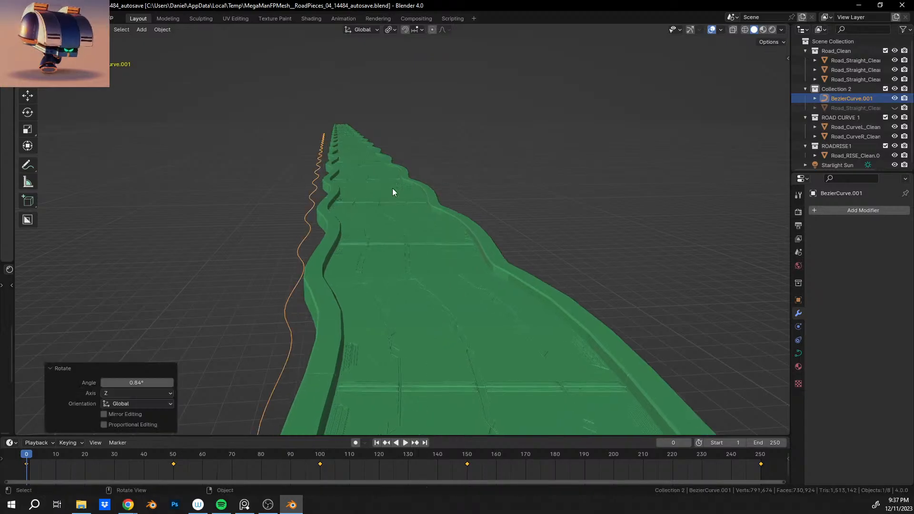
Step: Examine the wavy road from the side and the neighbouring elevated road with its support pillars along its surface
{"action": "middle_click_drag", "start_coordinate": [392, 187], "coordinate": [442, 217]}
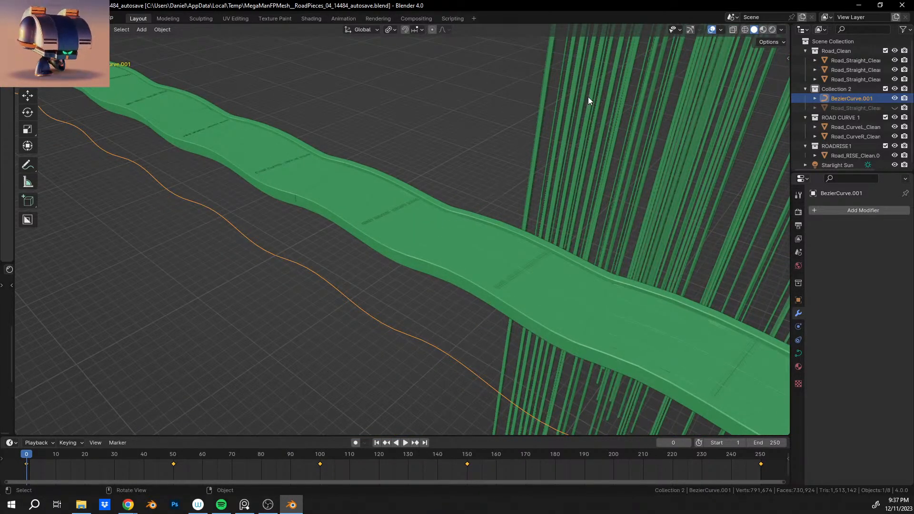
{"action": "middle_click_drag", "start_coordinate": [428, 220], "coordinate": [10, 228]}
{"action": "middle_click_drag", "start_coordinate": [502, 202], "coordinate": [396, 268]}
{"action": "scroll", "coordinate": [396, 268], "scroll_direction": "up", "scroll_amount": 2}
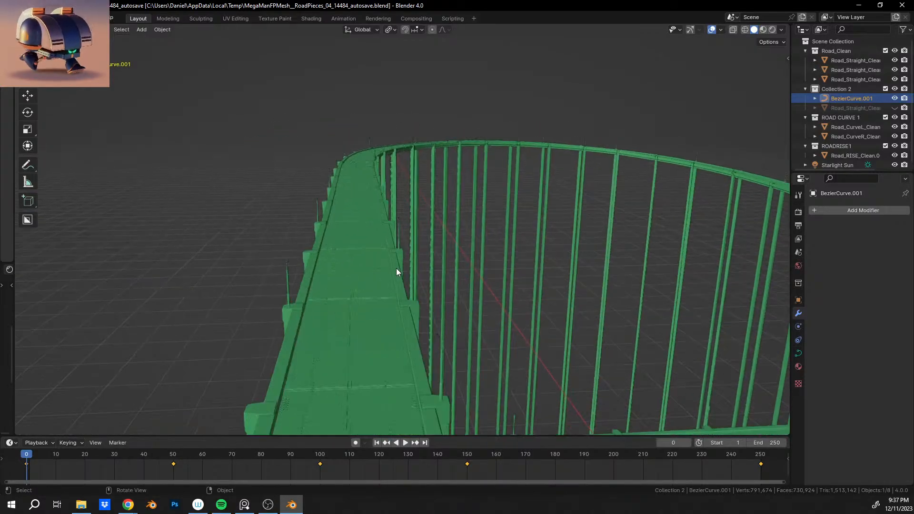